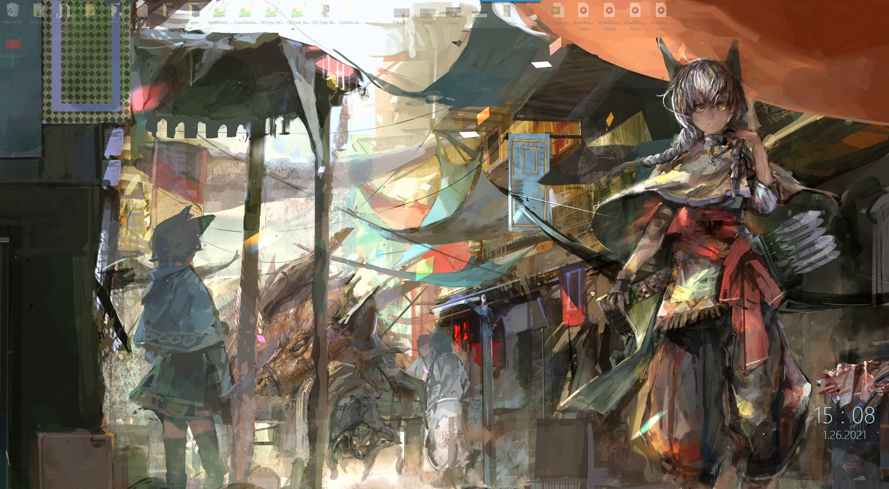
Switch to the Blender window and unhide Cynthia_body2, Cynthia_eyemesh, Cynthia_mesh and the cynthia.qc_skeleton armature.
mouse_move(587, 488)
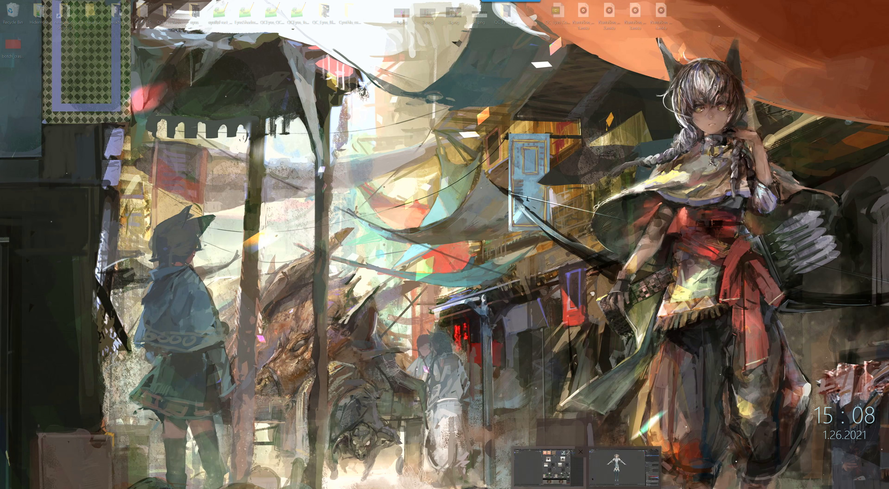
left_click(550, 472)
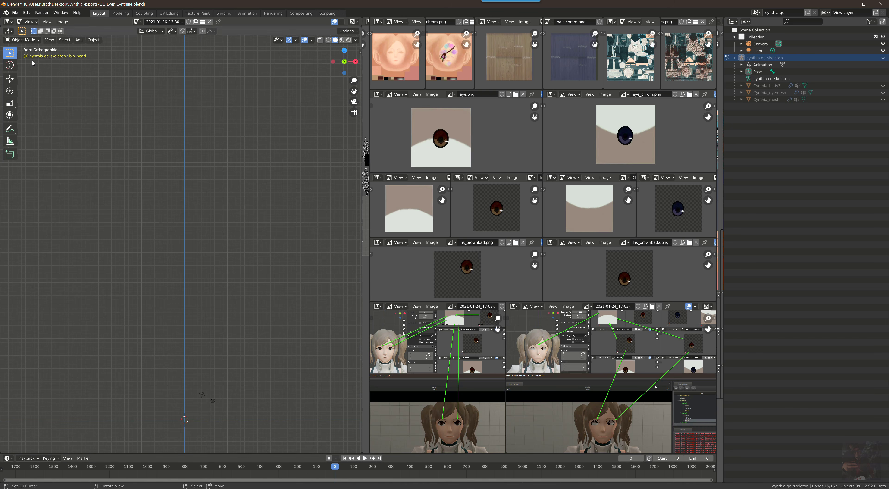
left_click(883, 85)
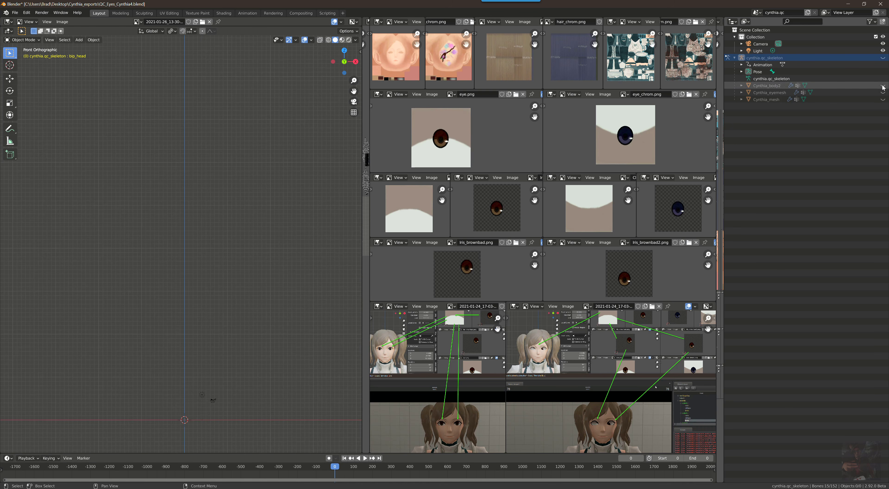
left_click(882, 92)
left_click(882, 99)
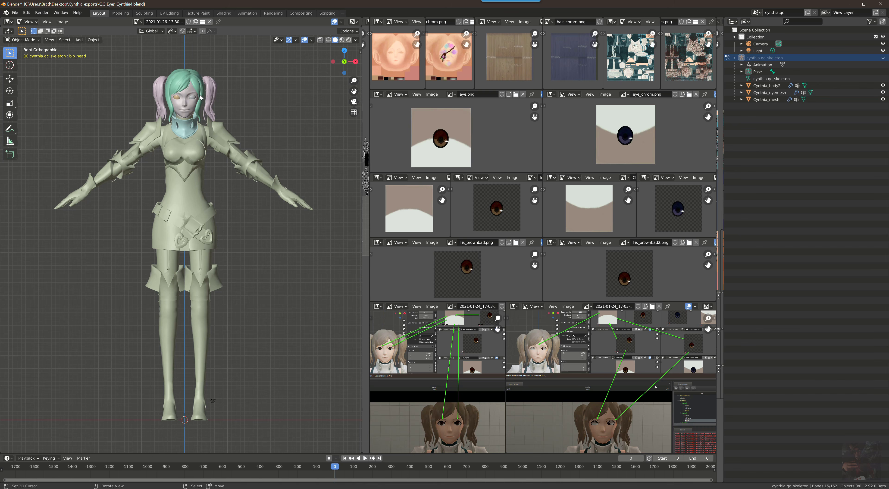
left_click(883, 58)
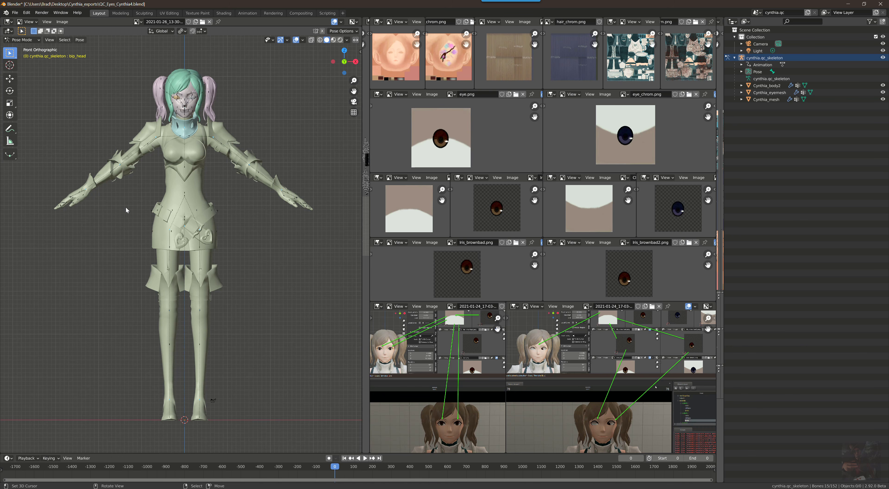
key("r")
key("r")
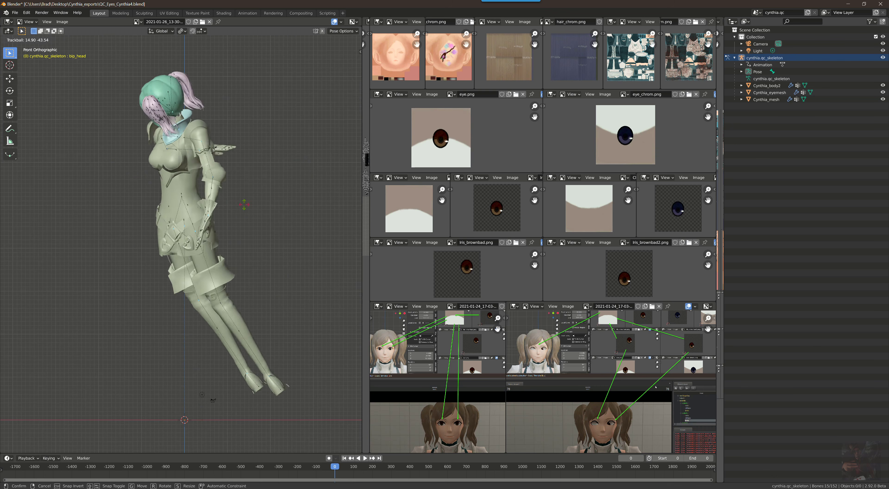
right_click(244, 203)
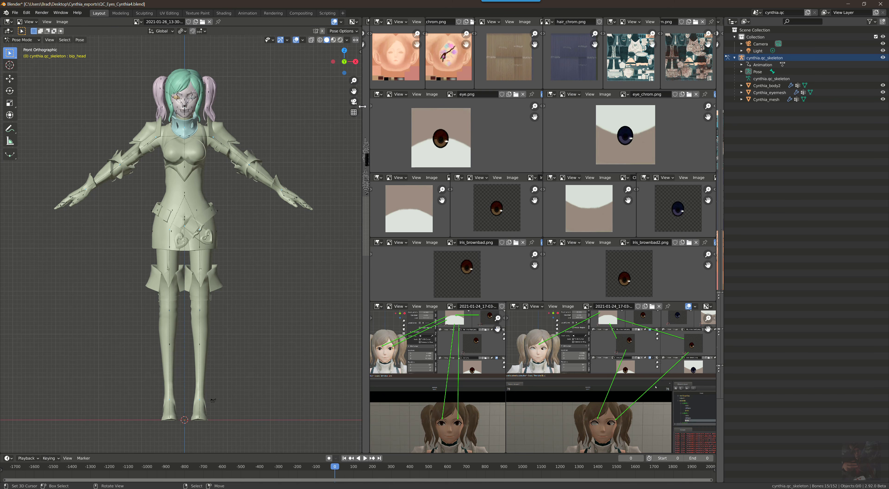
Narrow the 3D viewport and the outliner to reveal the UV layout and the combined texture reference image.
left_click_drag(362, 106, 148, 100)
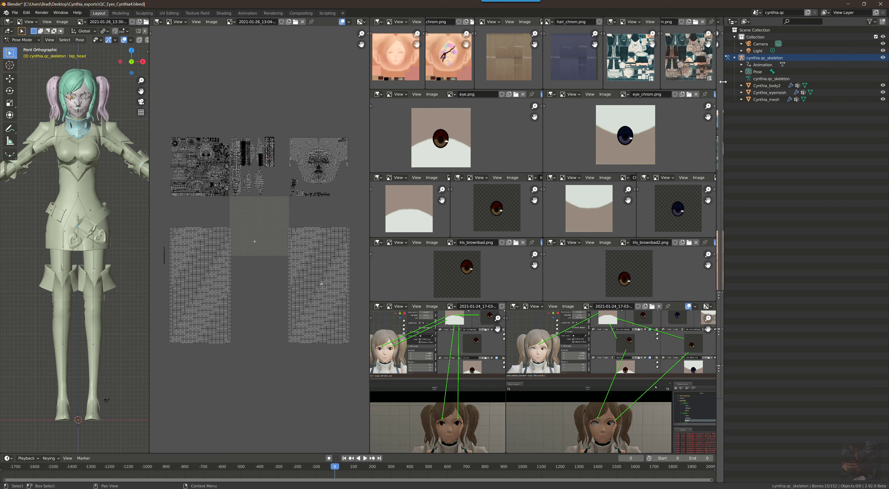
left_click_drag(719, 75, 862, 91)
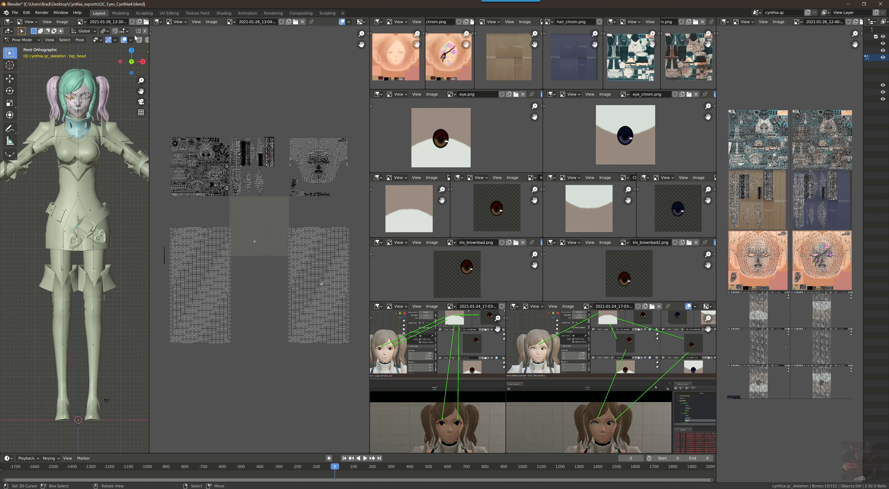
Set the 3D viewport to Material Preview shading and widen the viewport and the outliner again.
scroll(115, 30, "down", 3)
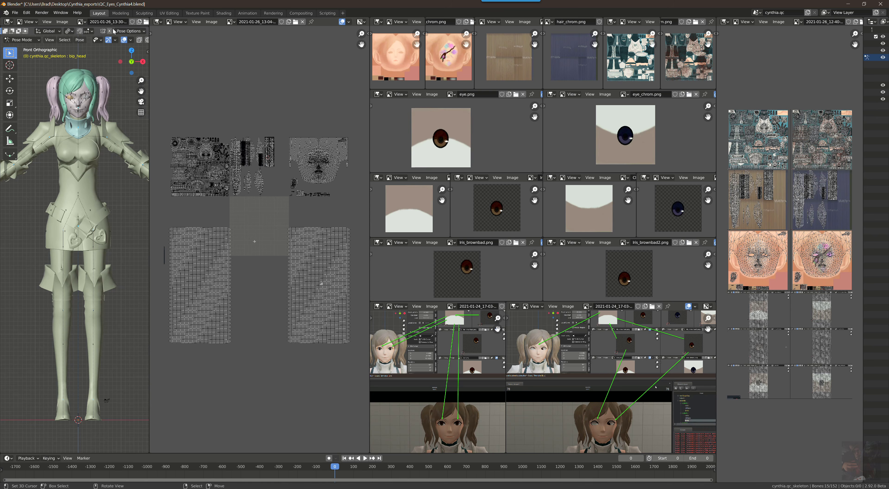
scroll(114, 40, "down", 3)
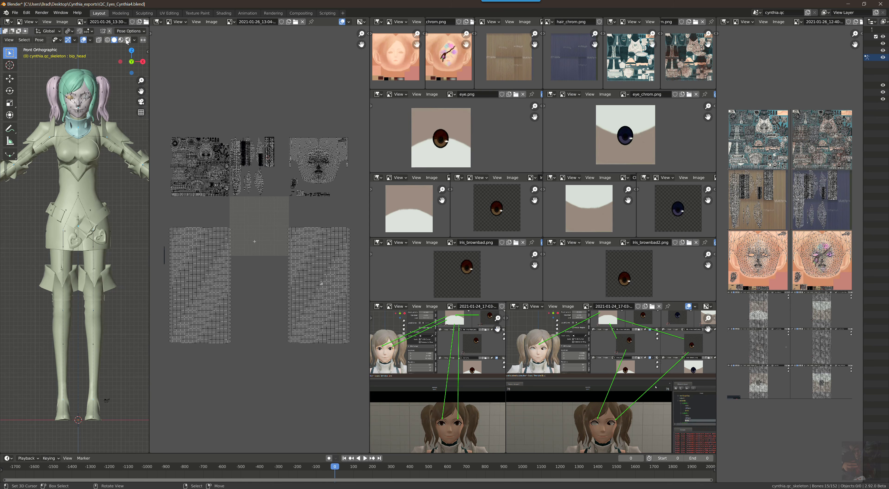
left_click(121, 40)
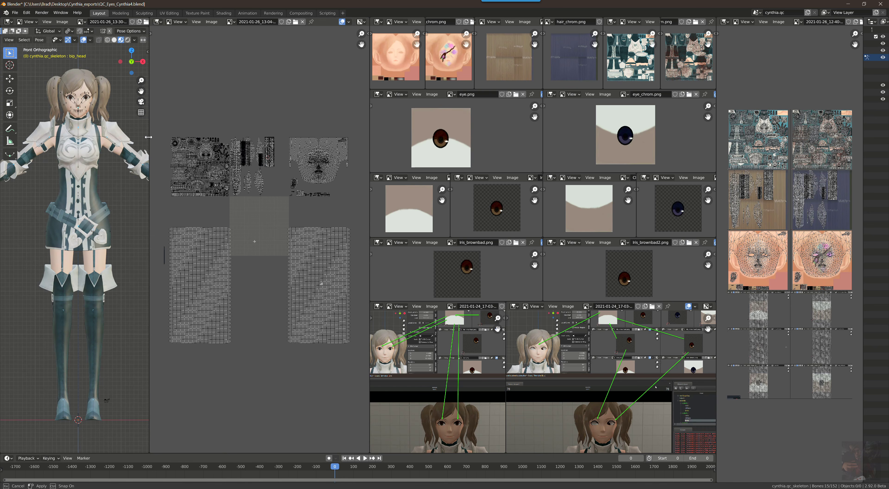
left_click_drag(148, 138, 363, 138)
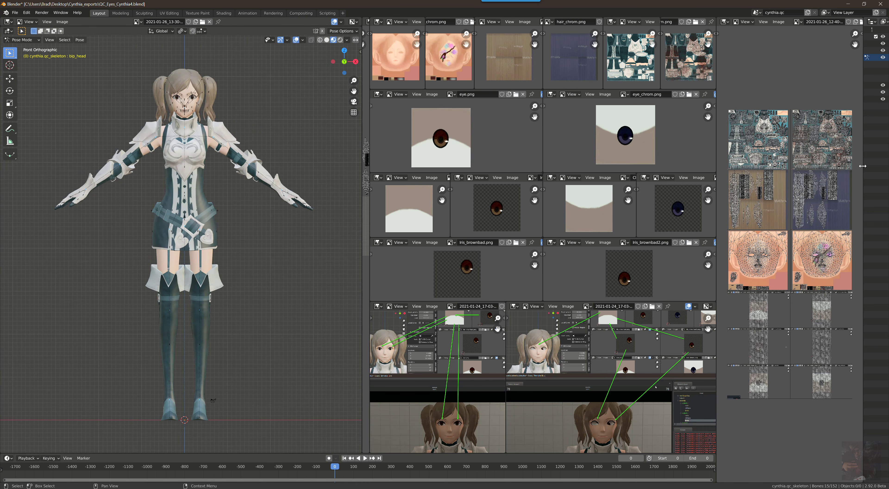
left_click_drag(862, 167, 723, 158)
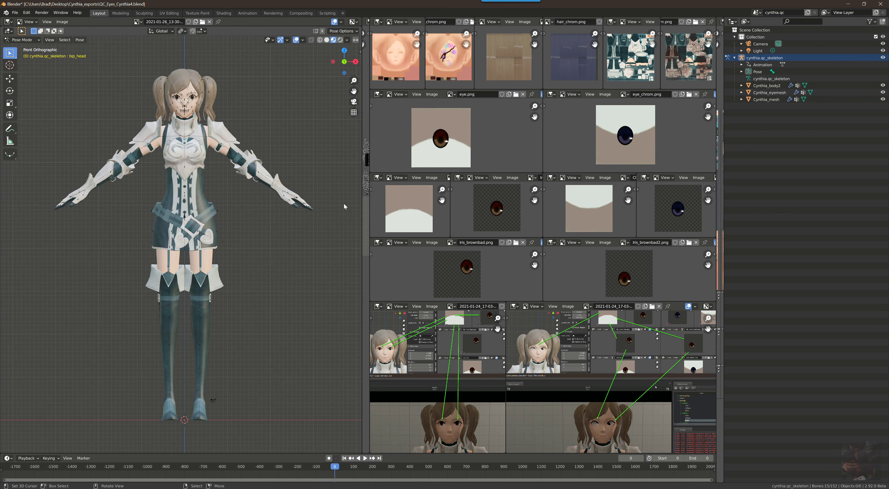
Reveal the eyeball material's node setup above the 3D viewport, then collapse that area again.
scroll(179, 226, "up", 3)
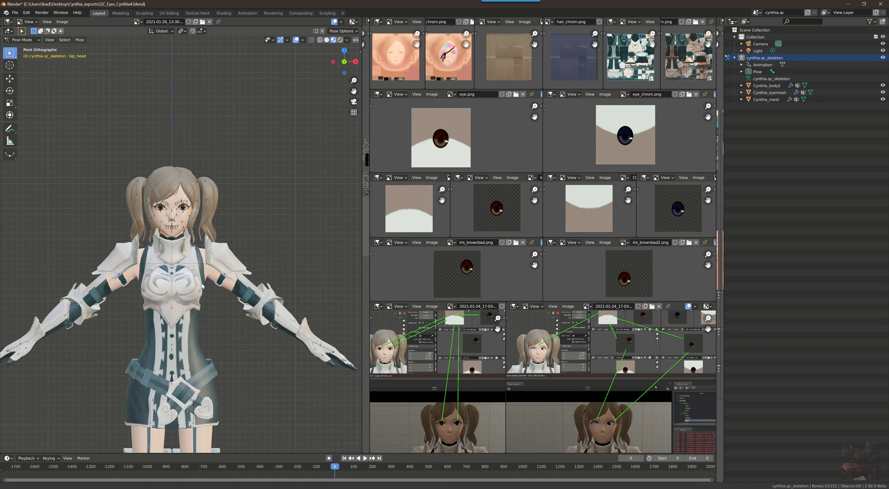
scroll(179, 226, "up", 5)
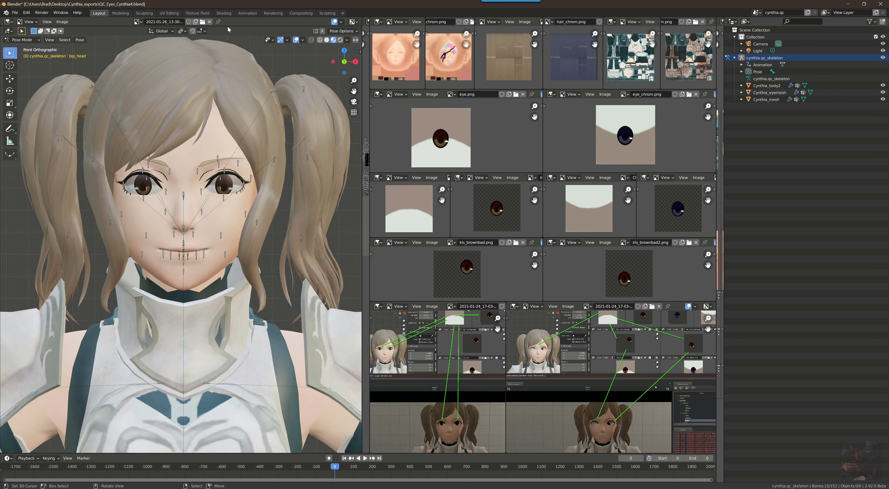
left_click_drag(229, 26, 227, 193)
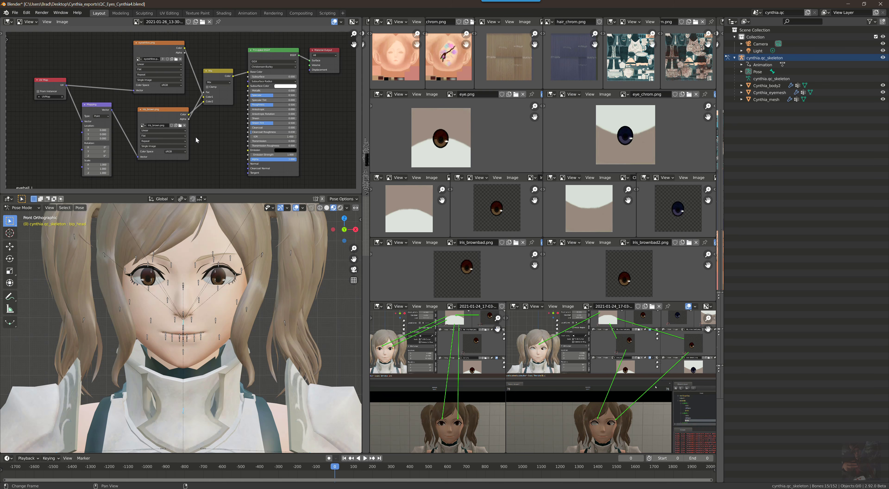
left_click(358, 198)
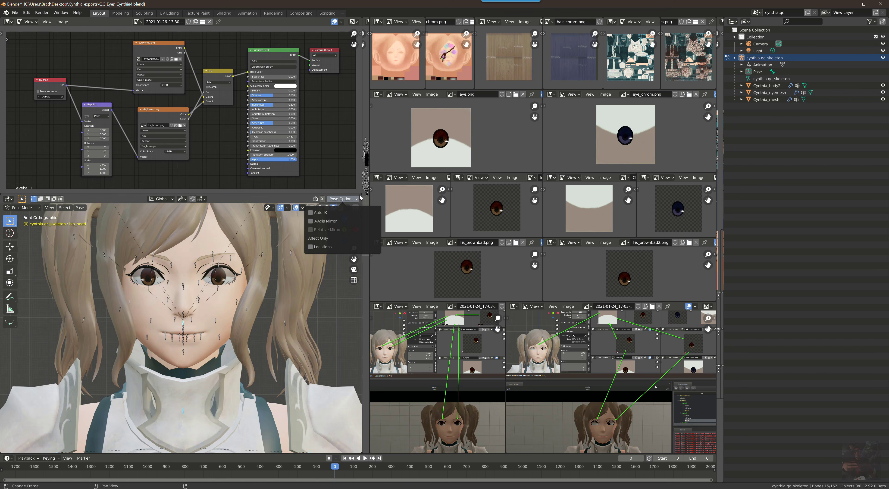
left_click_drag(360, 195, 349, 169)
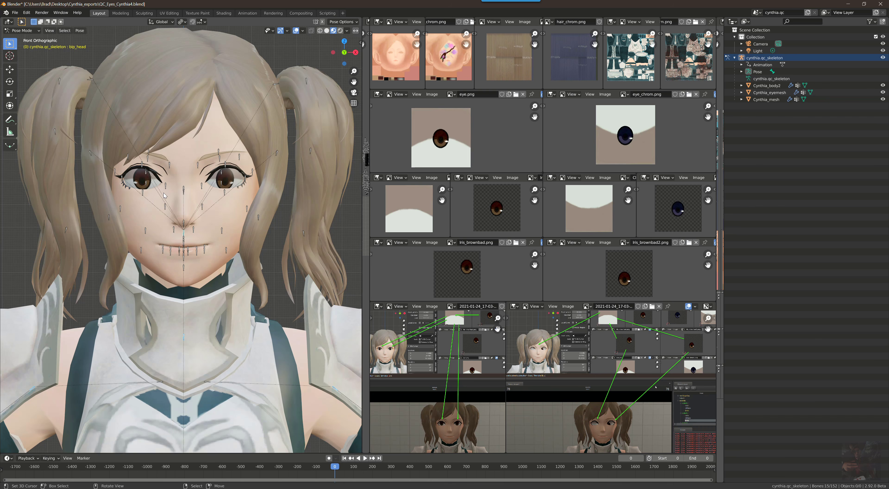
Examine the character's face closely from the front, focusing on the textured eyes and the facial bones.
scroll(163, 195, "down", 3)
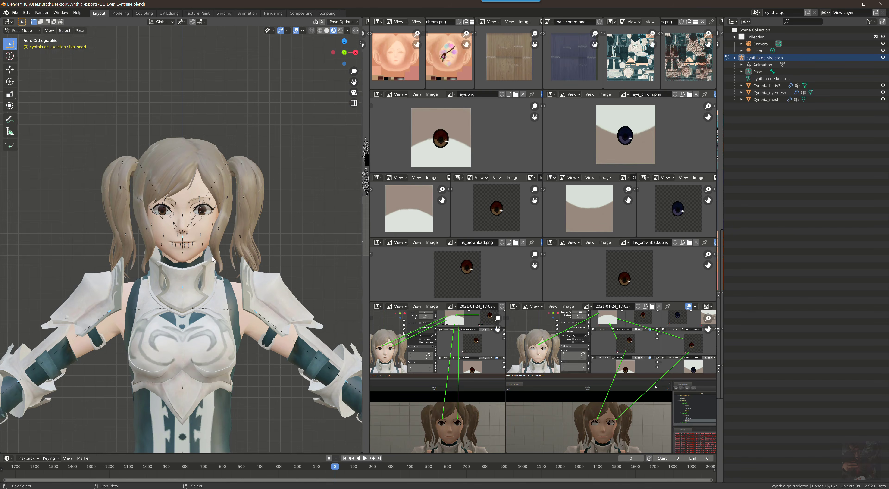
middle_click_drag(212, 259, 219, 138, "shift")
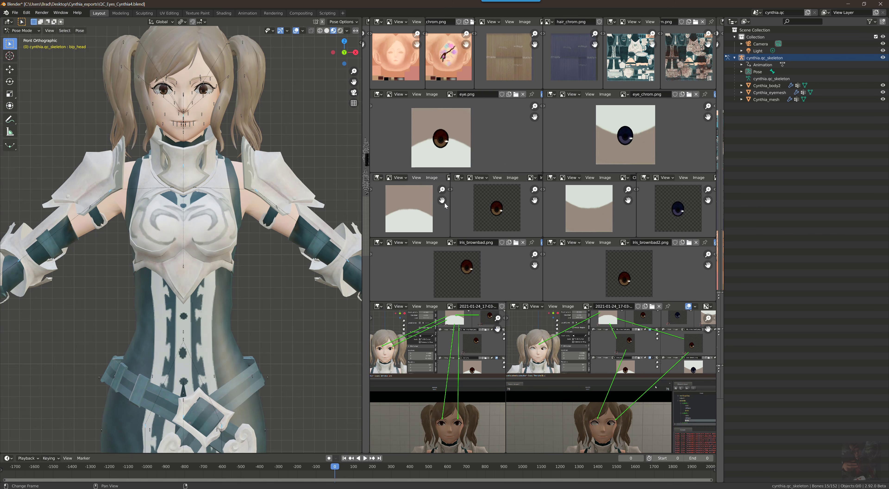
scroll(225, 232, "up", 3)
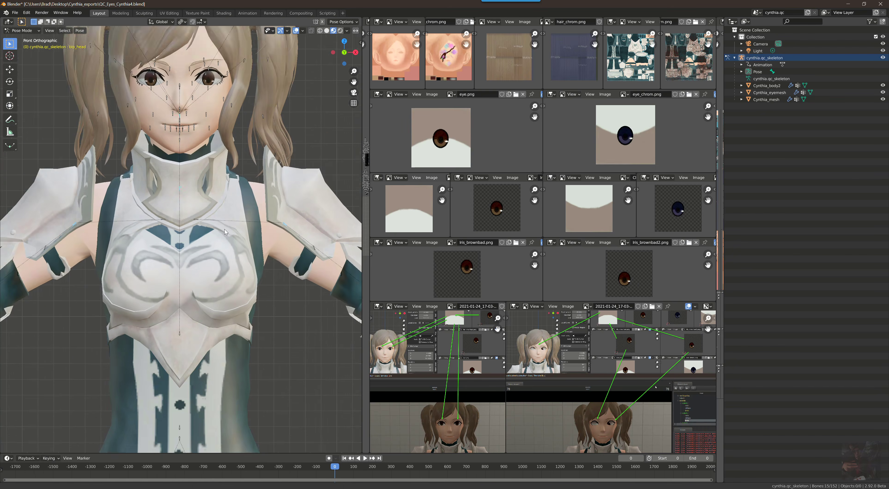
scroll(224, 231, "down", 4)
scroll(217, 195, "up", 7)
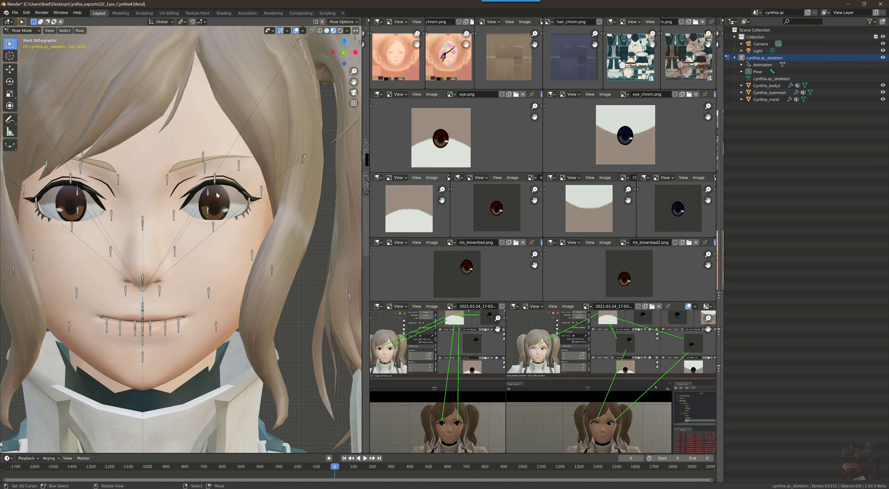
scroll(217, 195, "up", 3)
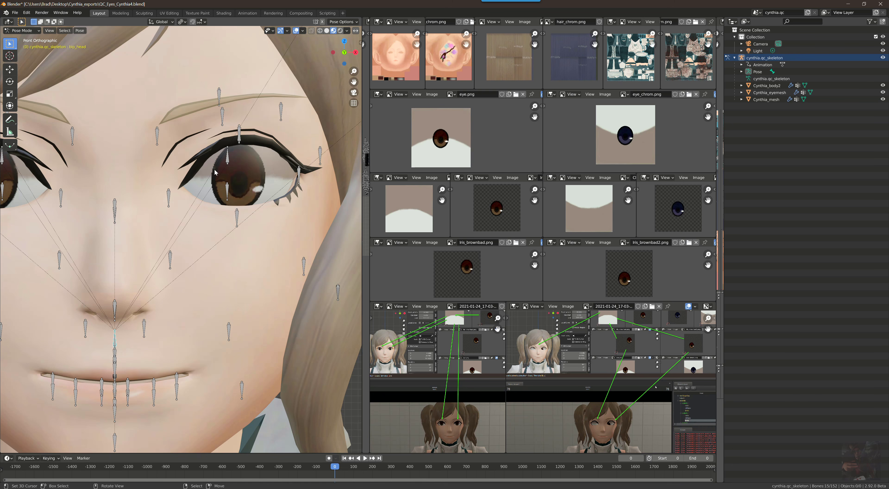
scroll(248, 176, "down", 5)
scroll(264, 165, "up", 2)
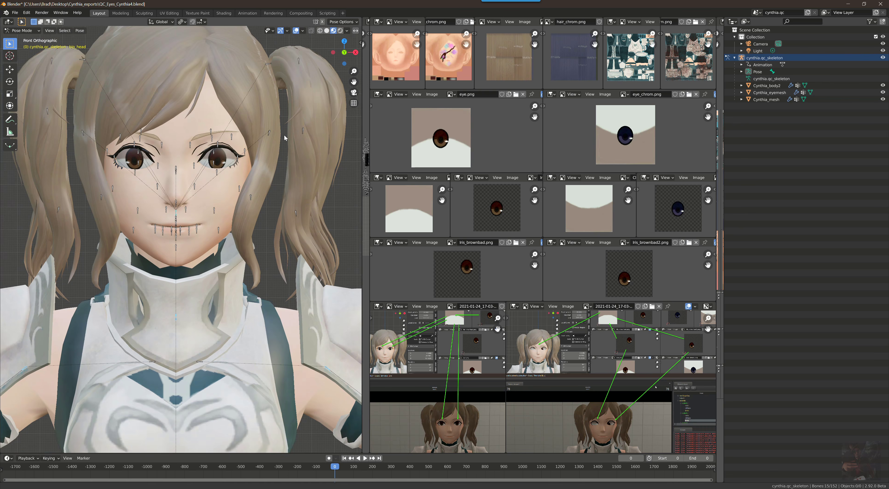
scroll(264, 165, "down", 2)
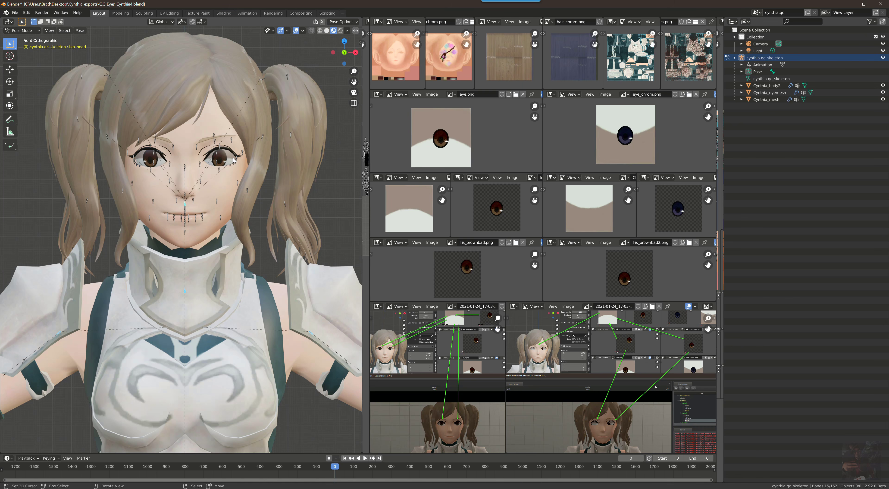
Deselect all bones of the armature and try to make Cynthia_eyemesh the selected object.
key("alt+a")
left_click(153, 160)
left_click(772, 92)
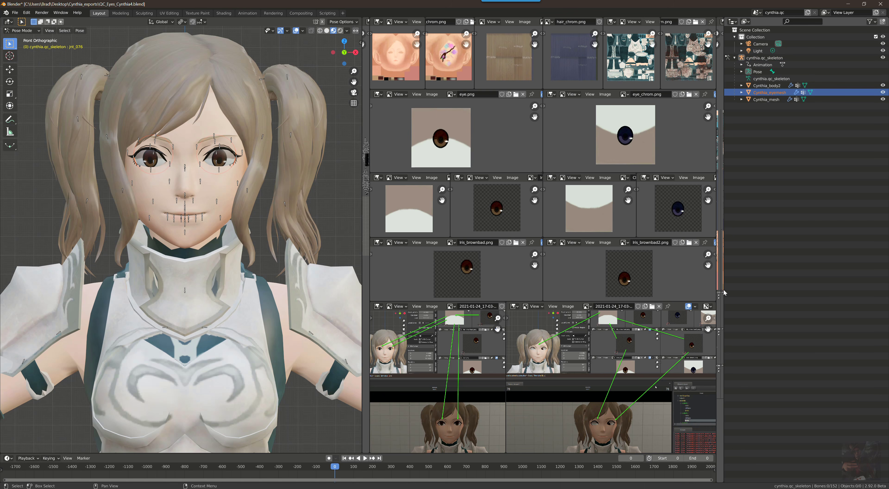
Split the outliner area in two and turn its lower part into a Properties editor.
left_click_drag(725, 480, 727, 140)
left_click(732, 145)
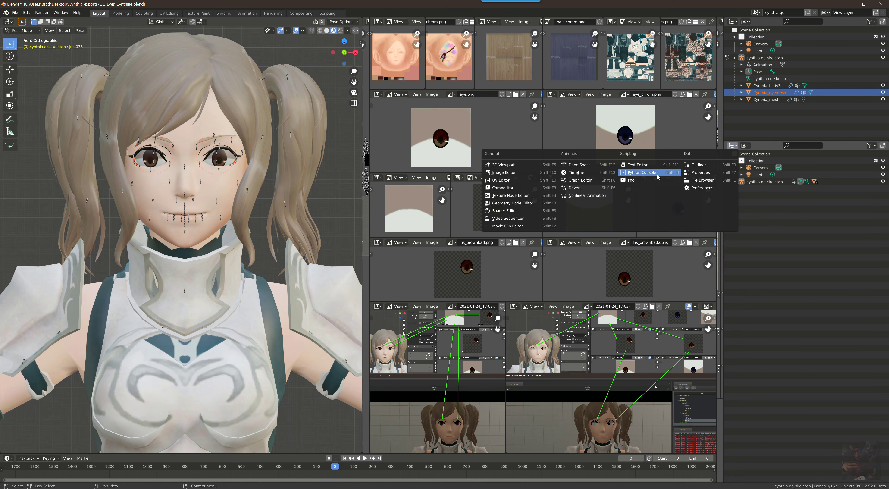
left_click(700, 172)
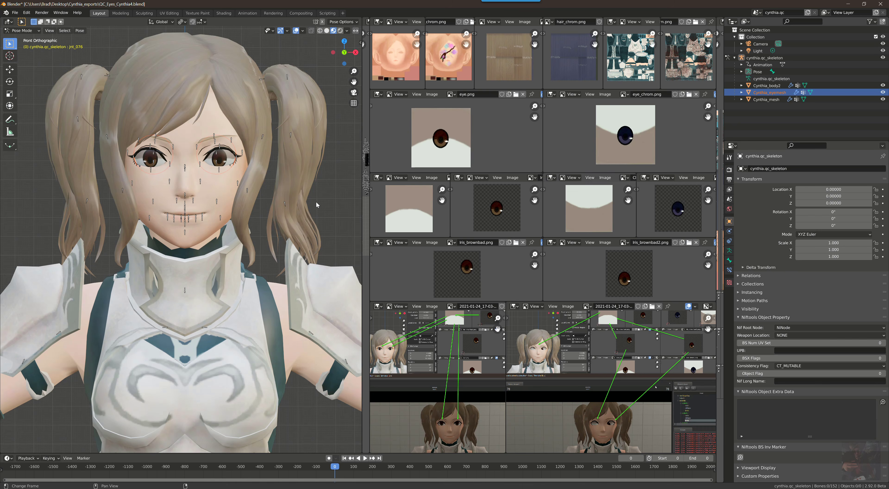
Switch the armature to Object Mode and make Cynthia_eyemesh the active object.
key("Tab")
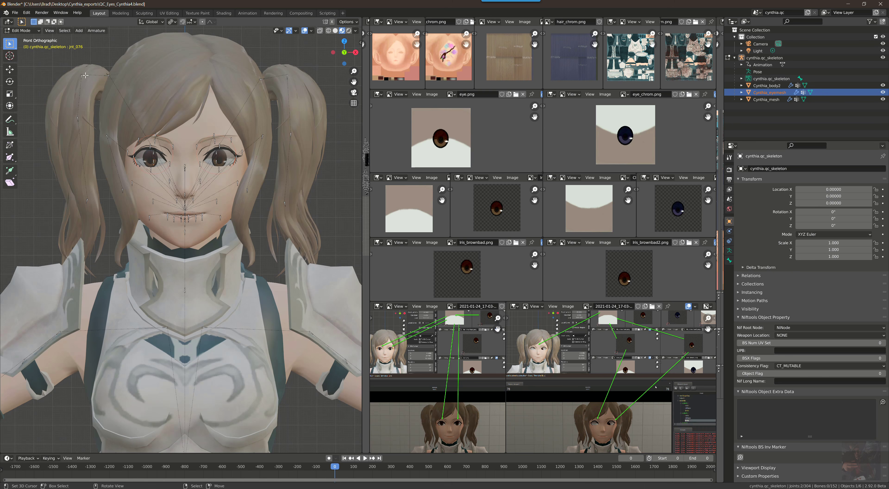
left_click(30, 30)
left_click(24, 38)
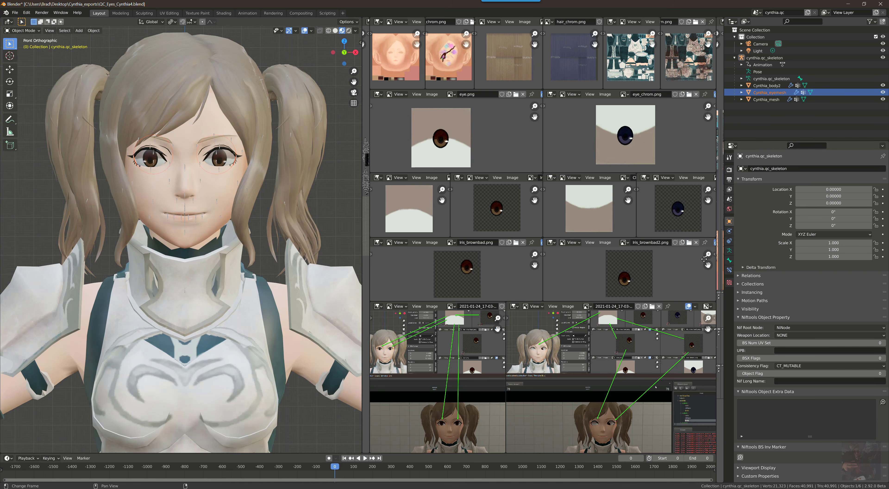
left_click(773, 92)
scroll(220, 121, "up", 2)
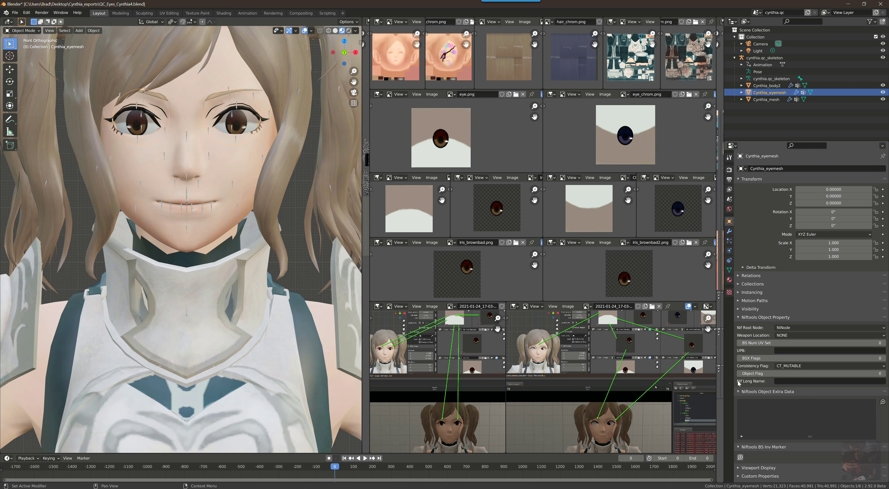
Display the eye mesh's material settings and select its eyeball_R and eyeball_L slots in turn.
left_click(729, 280)
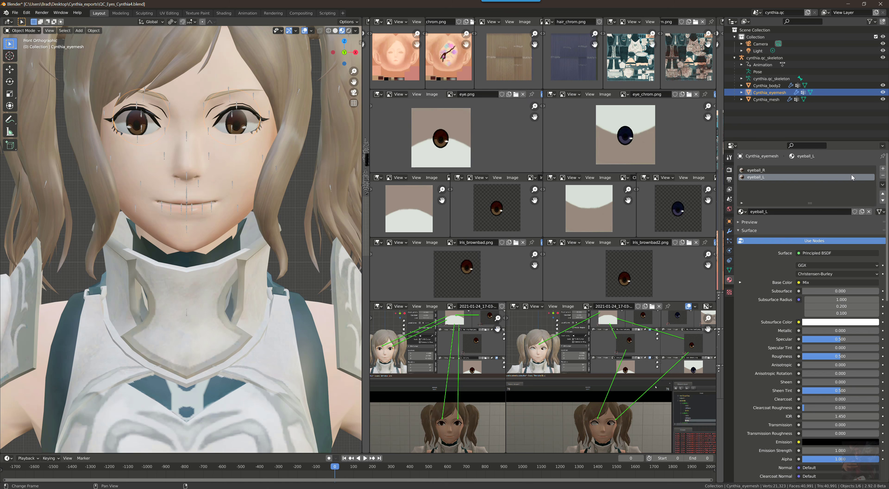
left_click(755, 171)
left_click(755, 178)
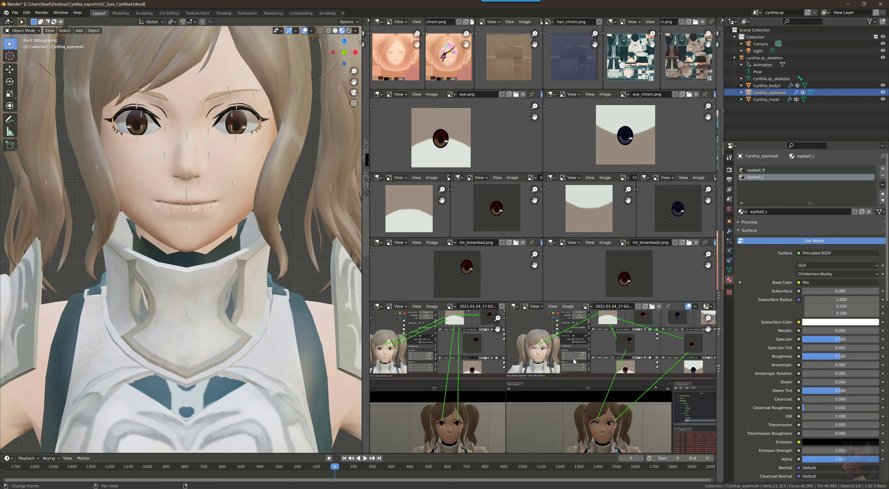
Examine the character's eyes up close in the second annotated reference screenshot.
scroll(574, 361, "up", 4)
middle_click_drag(632, 388, 647, 397)
scroll(572, 378, "up", 3)
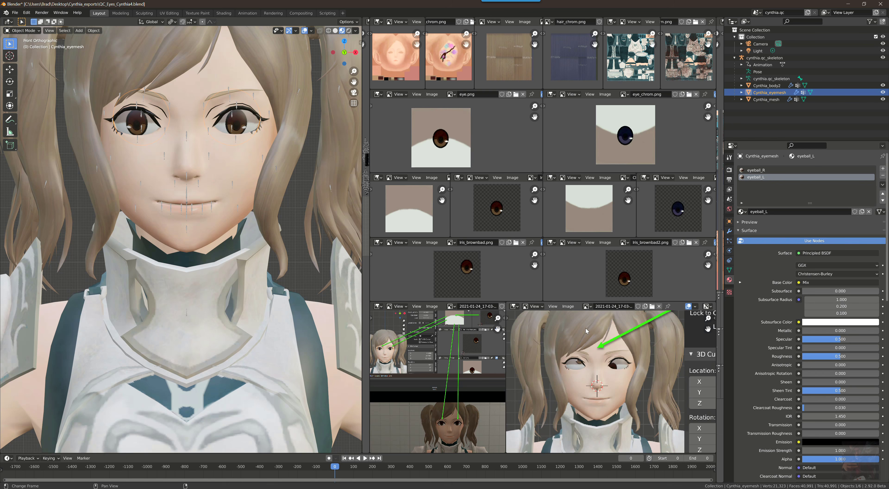
Compare the character's eyes between the Blender and in-engine shots in both annotated reference screenshots.
scroll(585, 328, "down", 5)
middle_click_drag(600, 348, 591, 435)
scroll(598, 392, "up", 5)
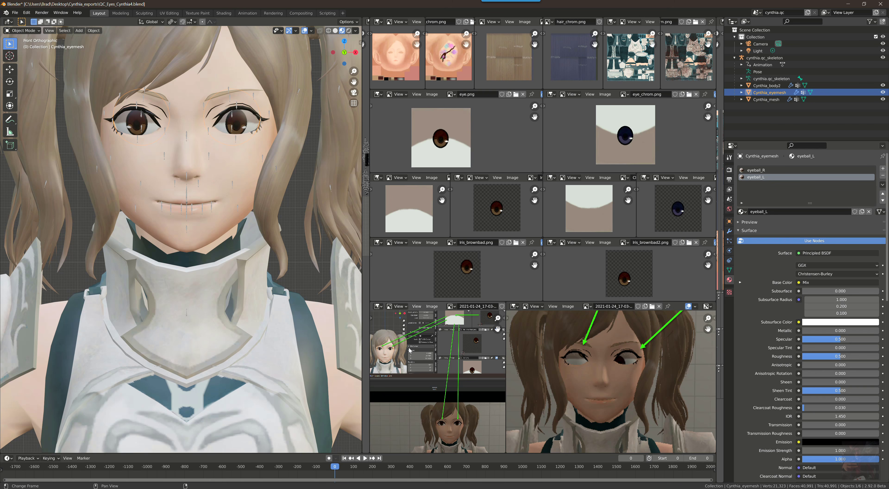
middle_click_drag(409, 348, 418, 308)
scroll(470, 345, "up", 6)
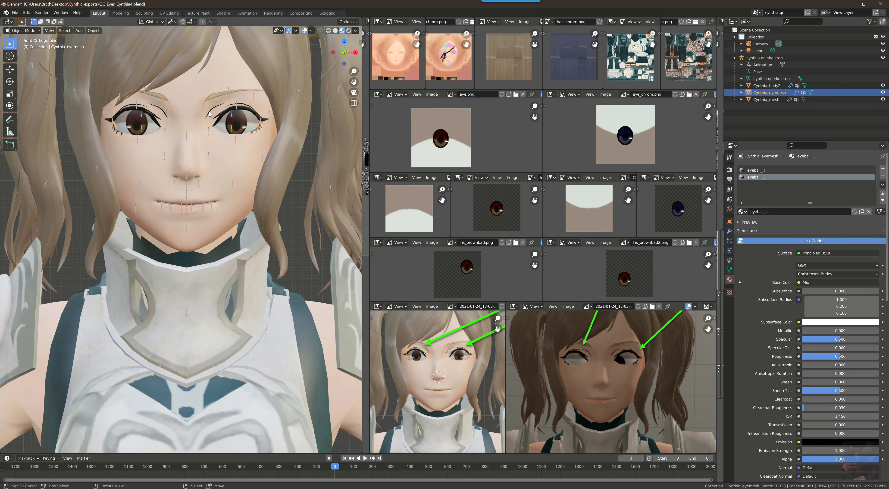
scroll(458, 376, "down", 5)
middle_click_drag(458, 376, 408, 312)
scroll(410, 317, "up", 6)
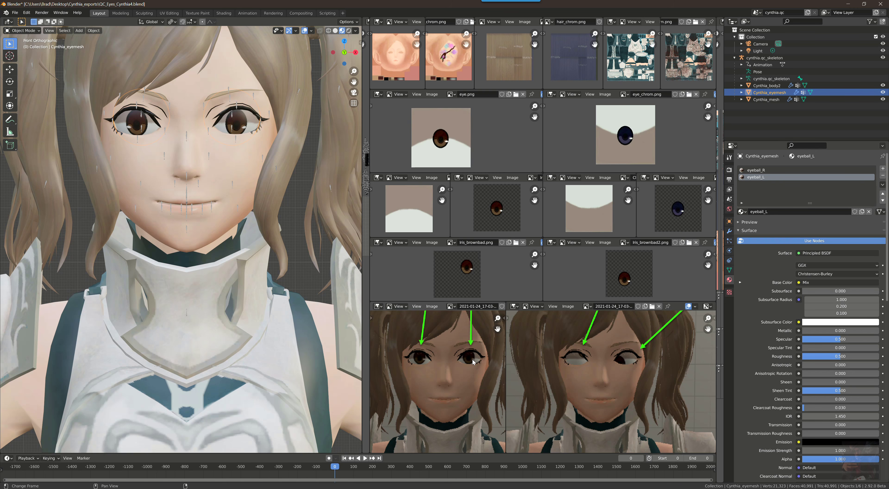
scroll(473, 361, "down", 6)
scroll(543, 362, "down", 5)
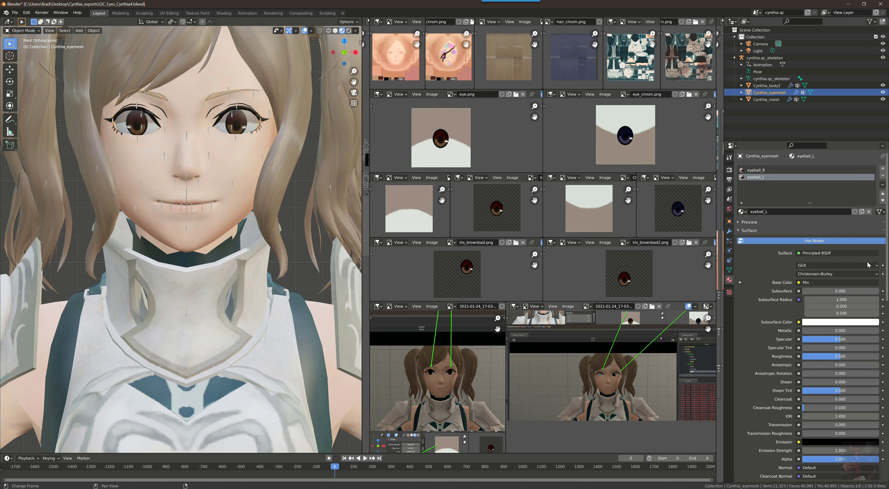
Switch to the Blender window with QC_Eyes_Cynthia5.blend and dismiss the splash screen.
left_click(848, 4)
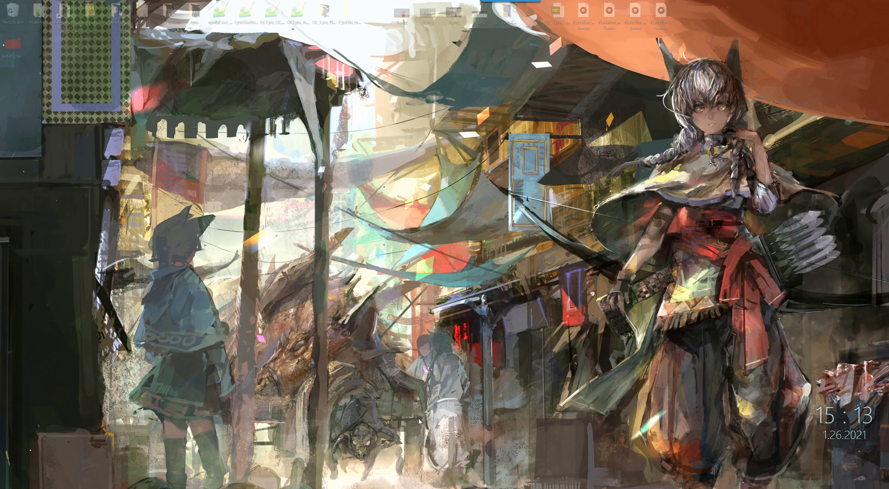
mouse_move(586, 488)
left_click(618, 466)
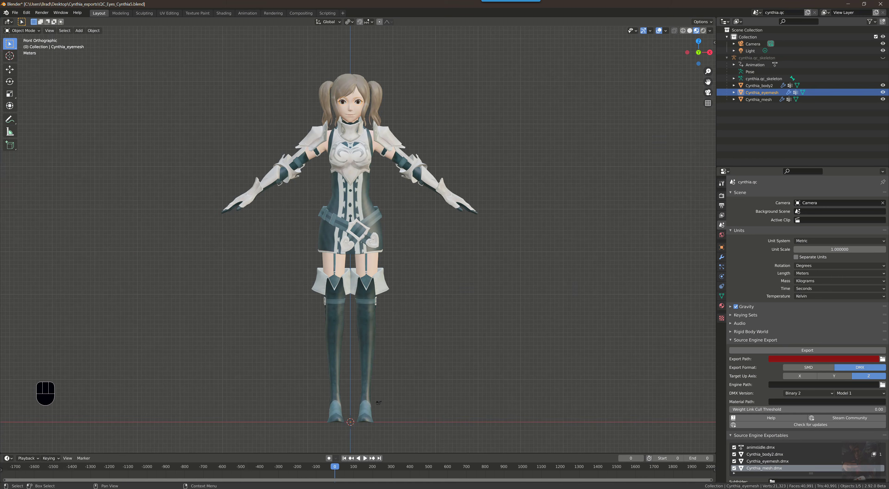
key("space")
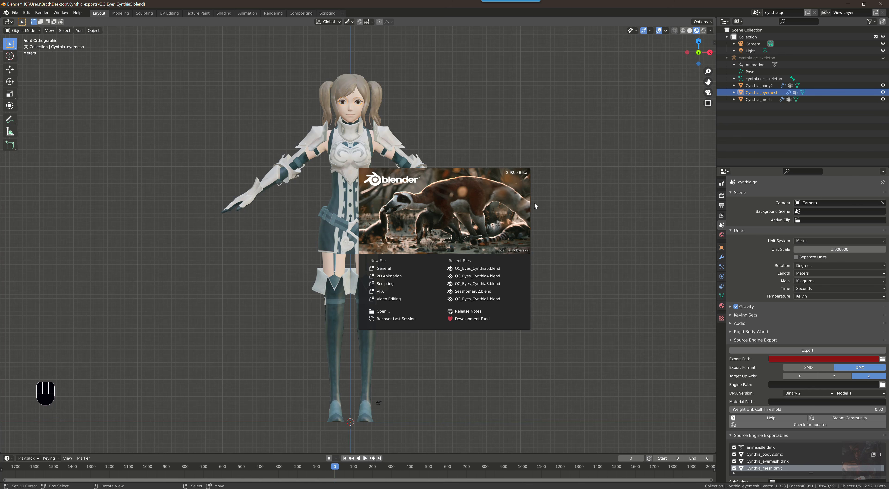
left_click(549, 203)
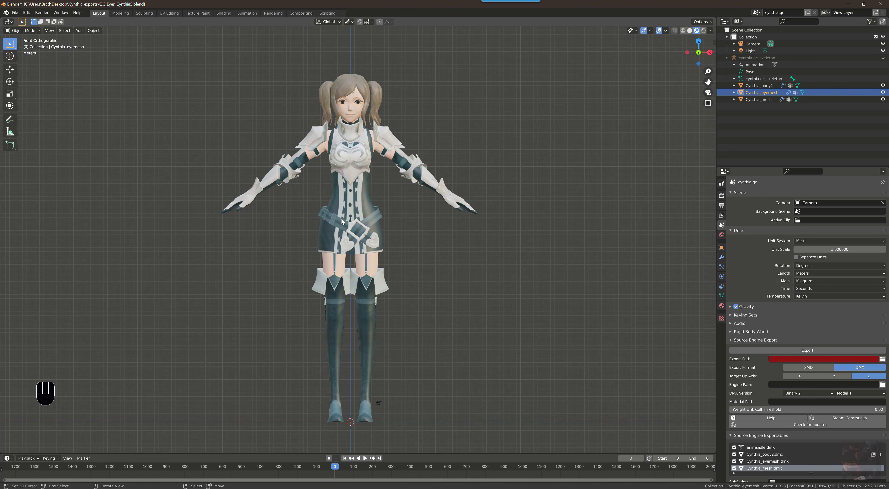
Place the 3D cursor beside the character's left eye from the front view and check its depth from the side.
scroll(341, 221, "up", 1)
middle_click_drag(353, 212, 358, 199, "shift")
scroll(357, 197, "down", 1)
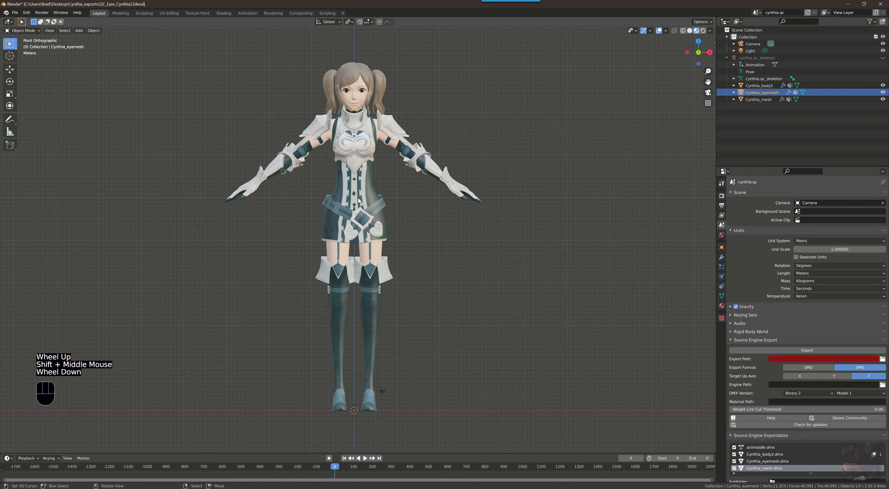
scroll(358, 200, "up", 1)
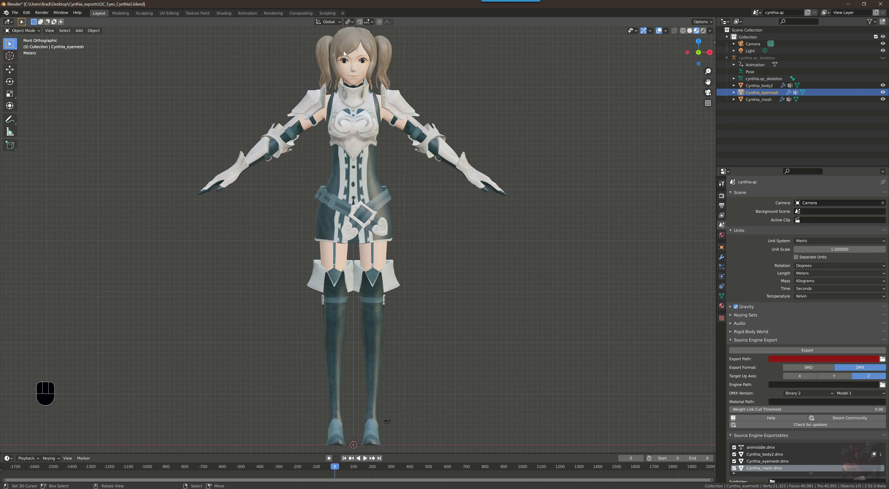
left_click(364, 62)
middle_click_drag(443, 139, 379, 145)
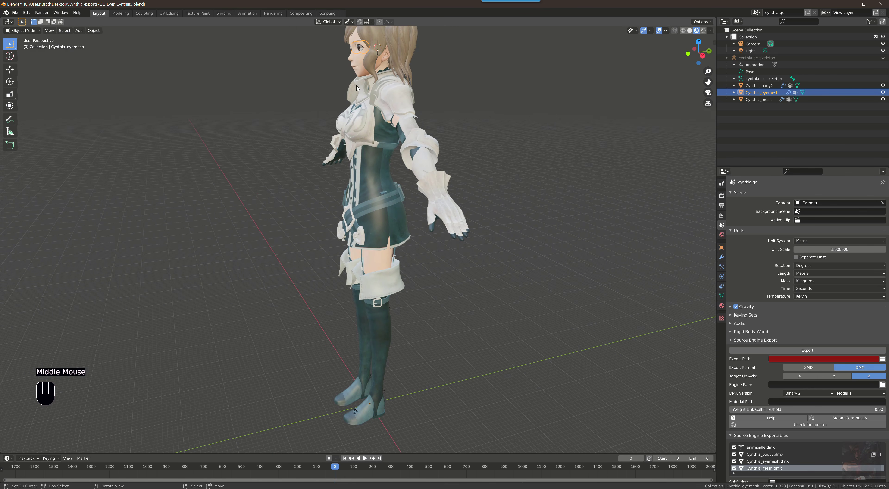
key("KP_1")
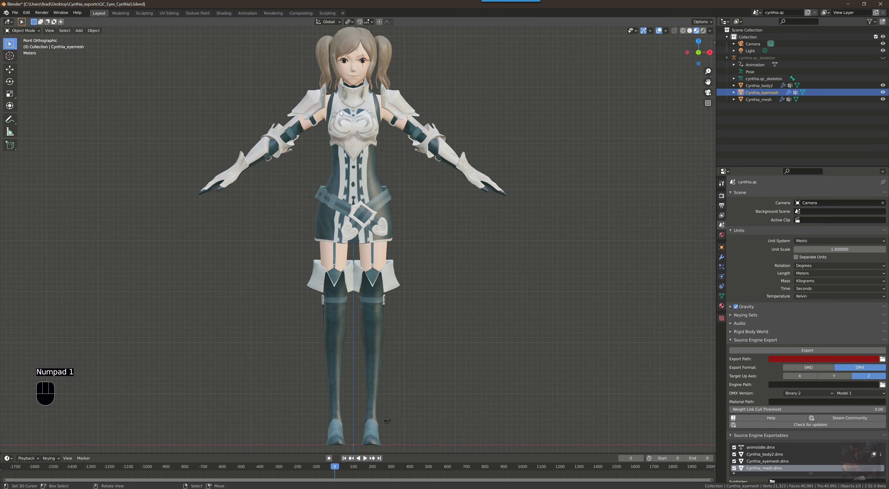
key("KP_1")
Reposition the 3D cursor just in front of the character's face from the right orthographic view.
key("KP_3")
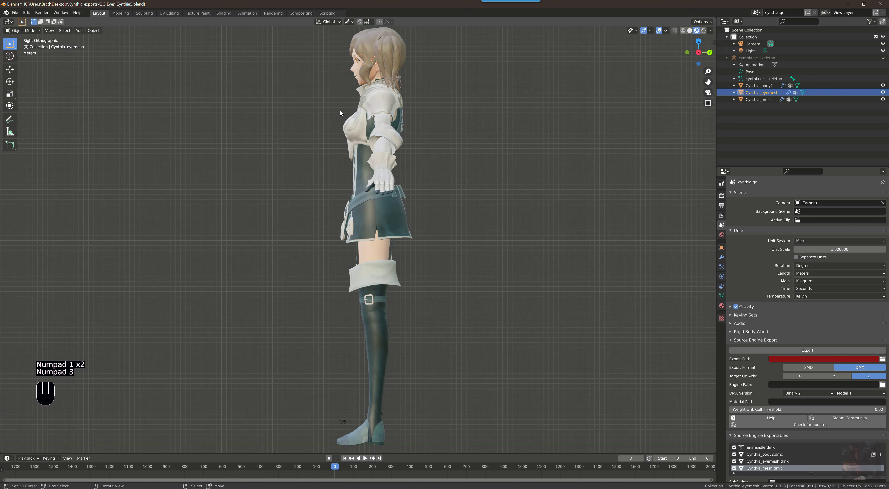
left_click(352, 60)
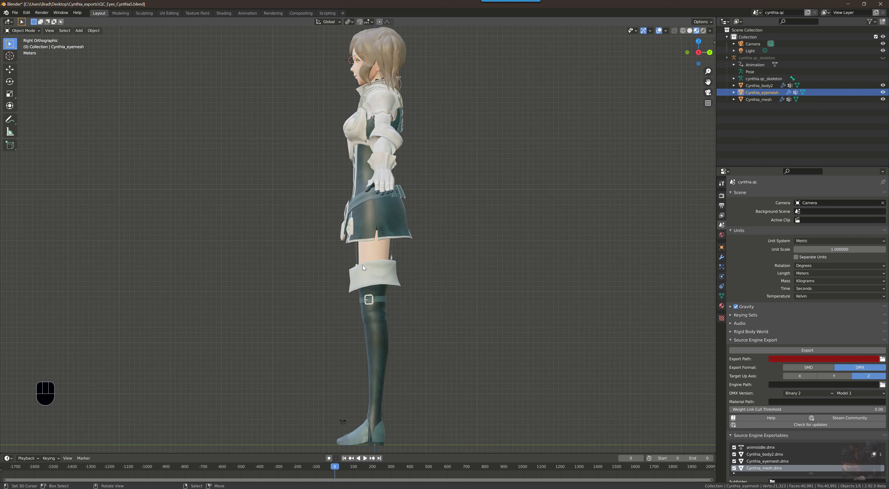
key("KP_3")
middle_click_drag(243, 177, 315, 168)
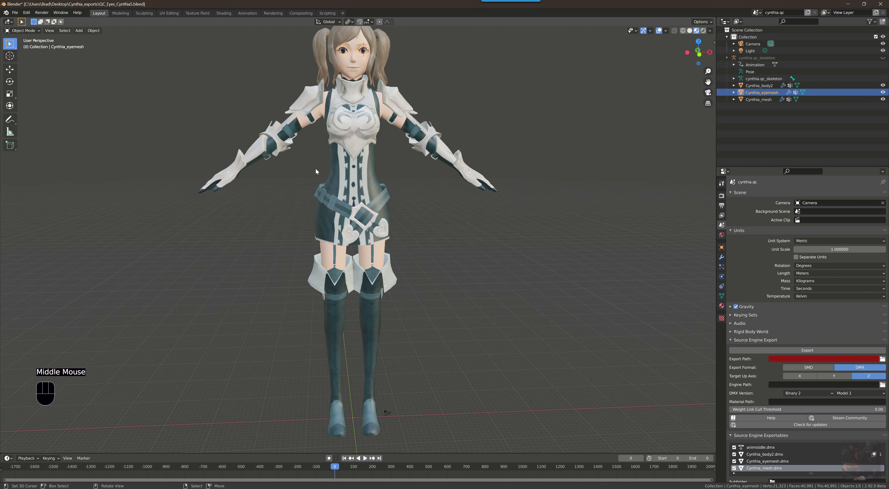
key("KP_1")
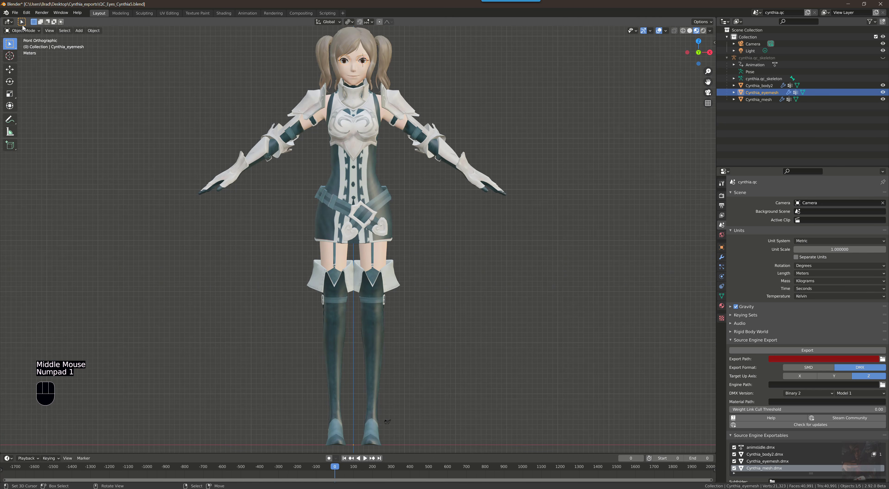
Enable Cursor Surface Project for the 3D cursor in the editing preferences.
left_click(27, 13)
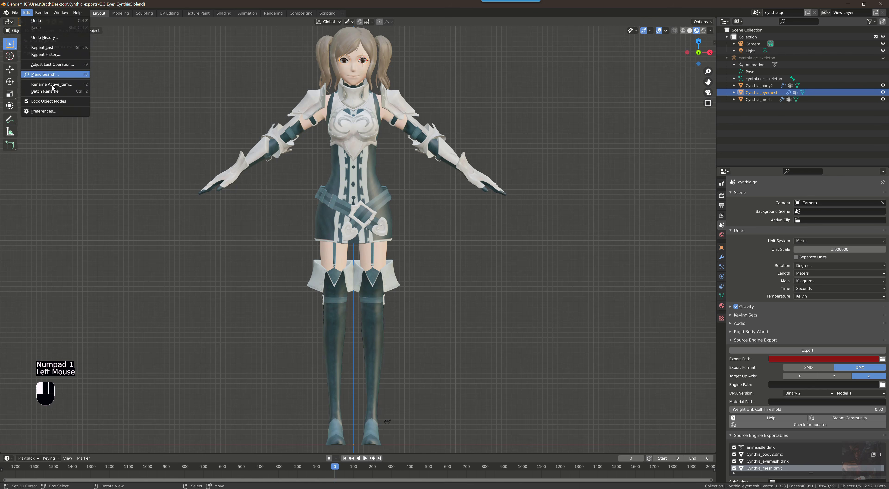
left_click(44, 111)
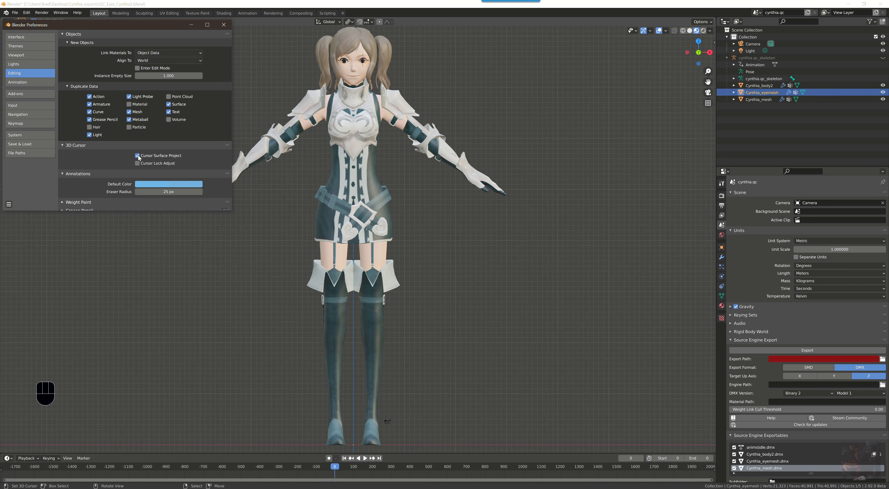
left_click(224, 25)
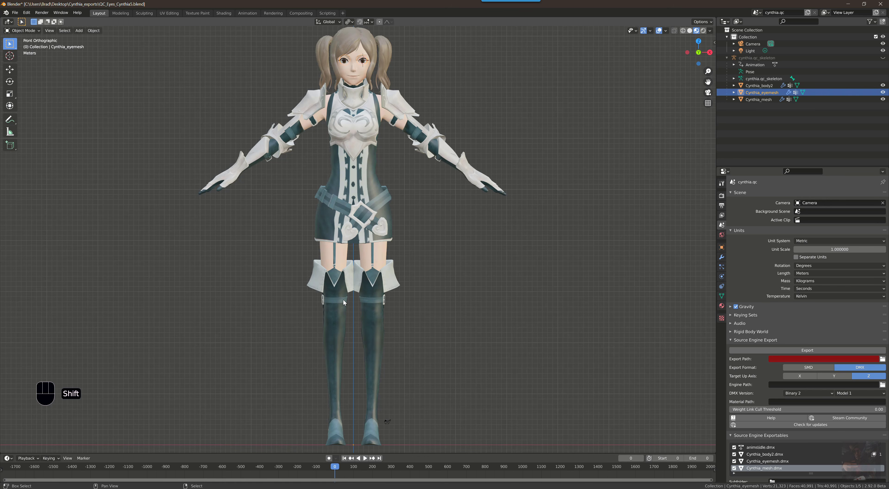
Place the 3D cursor on the hair above the forehead, then on the surface of the character's left pigtail.
middle_click_drag(318, 38, 319, 82, "shift")
scroll(319, 81, "up", 2)
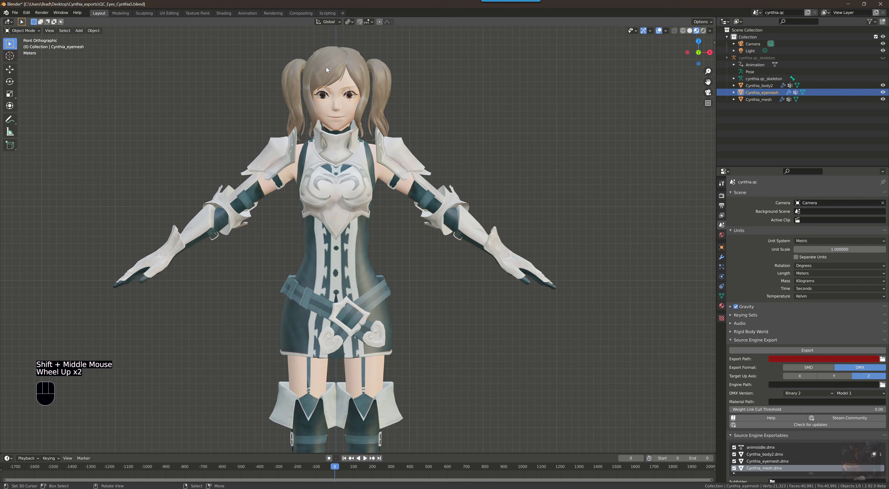
left_click(325, 66)
middle_click_drag(514, 149, 456, 158)
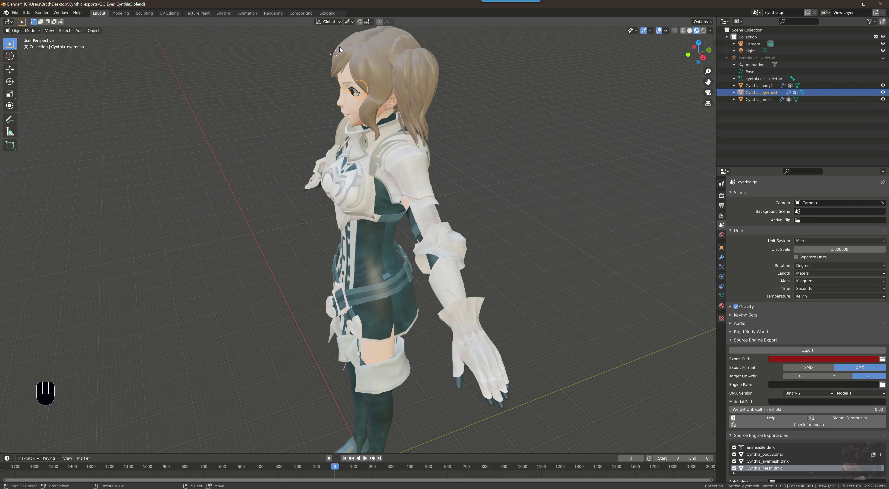
left_click(427, 54)
middle_click_drag(468, 96, 312, 55)
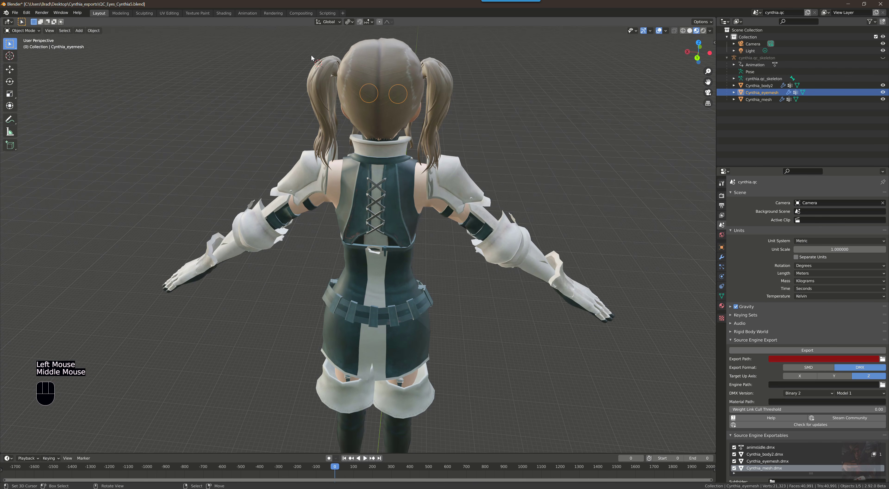
middle_click_drag(328, 129, 503, 168)
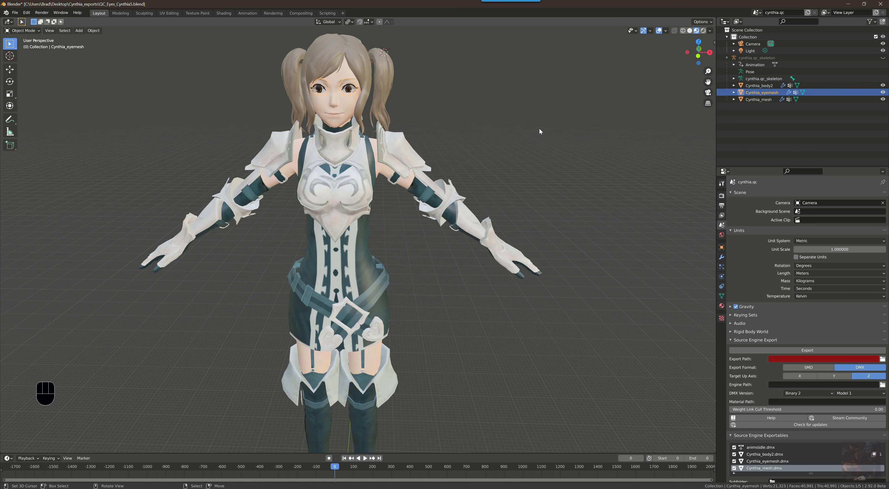
Reset the 3D cursor's rotation to 0° on X, Y and Z.
key("n")
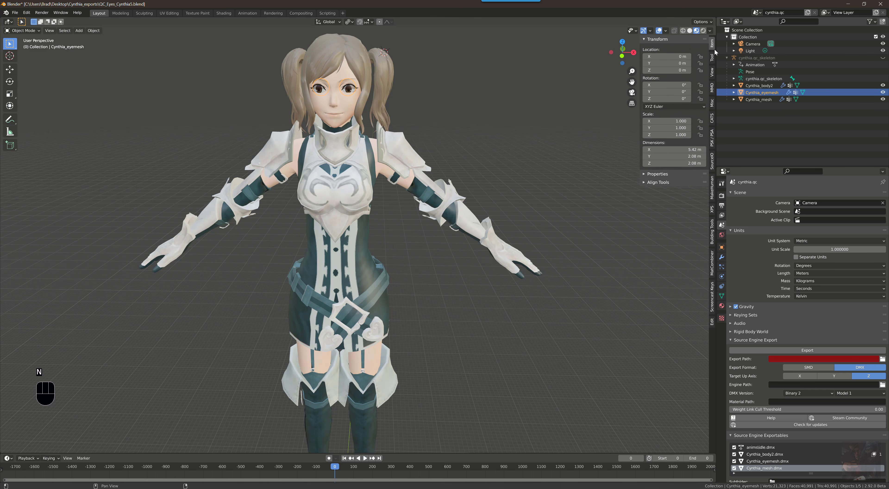
left_click(711, 71)
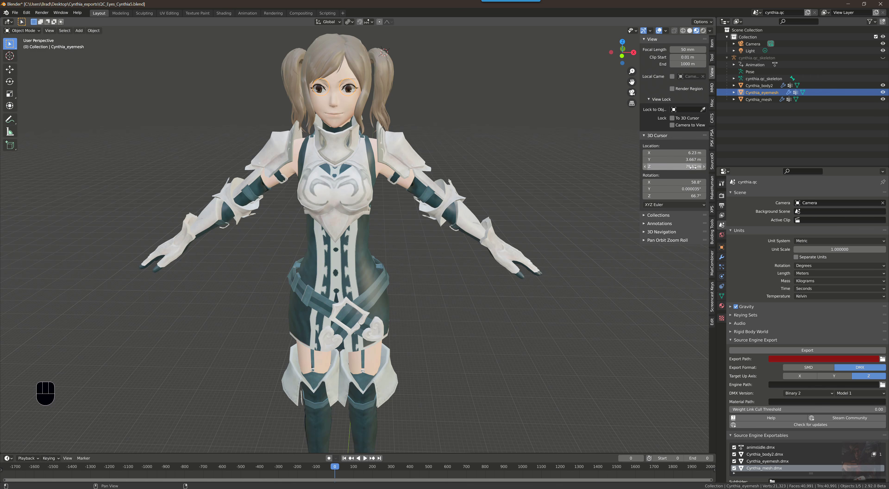
left_click(674, 182)
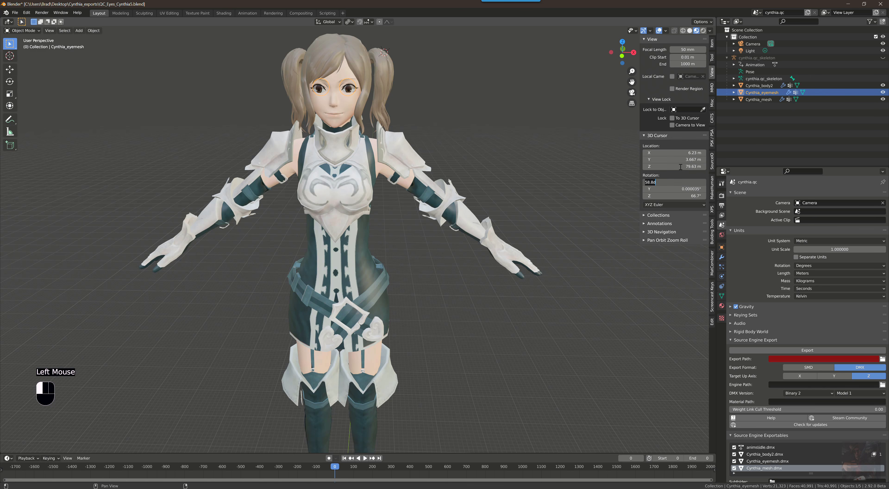
type("0")
key("Tab")
type("0")
key("Tab")
type("0")
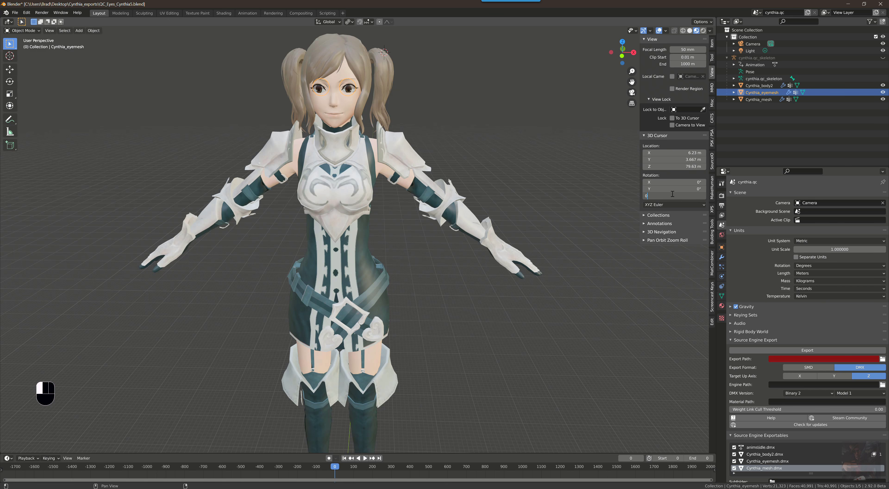
Try the Imperial unit system for the scene, then set the unit system to None.
left_click(721, 225)
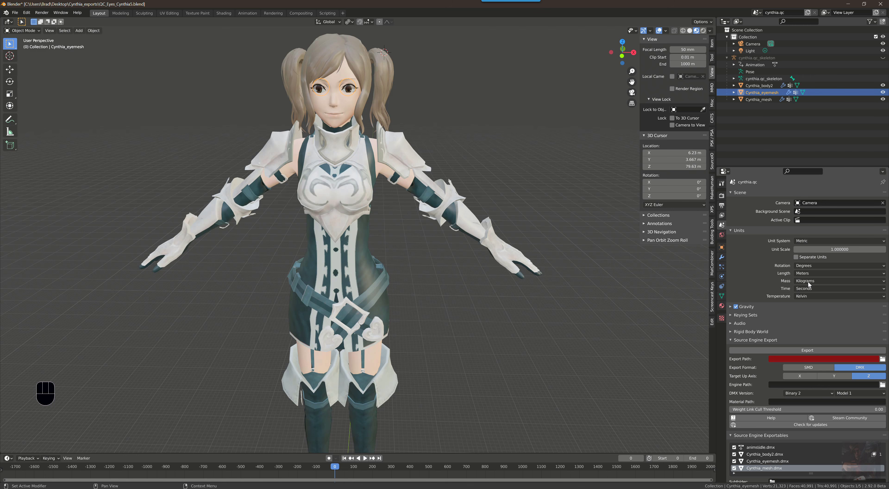
left_click(811, 242)
left_click(812, 264)
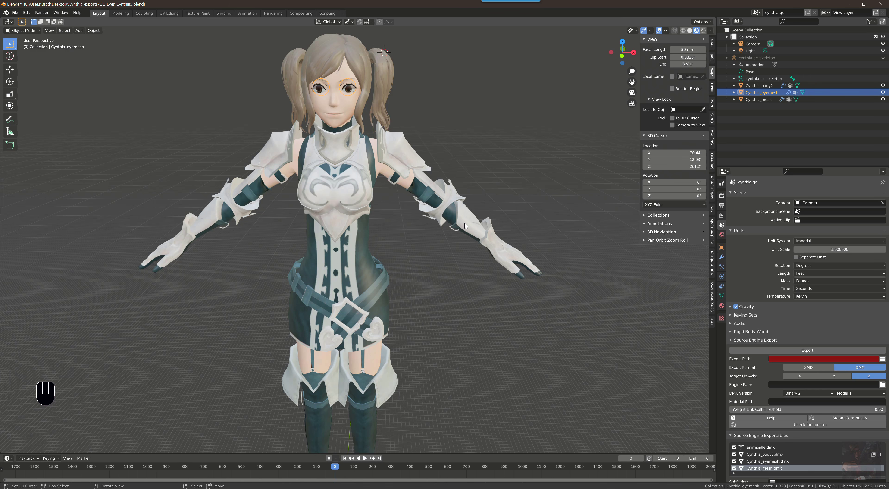
left_click(814, 240)
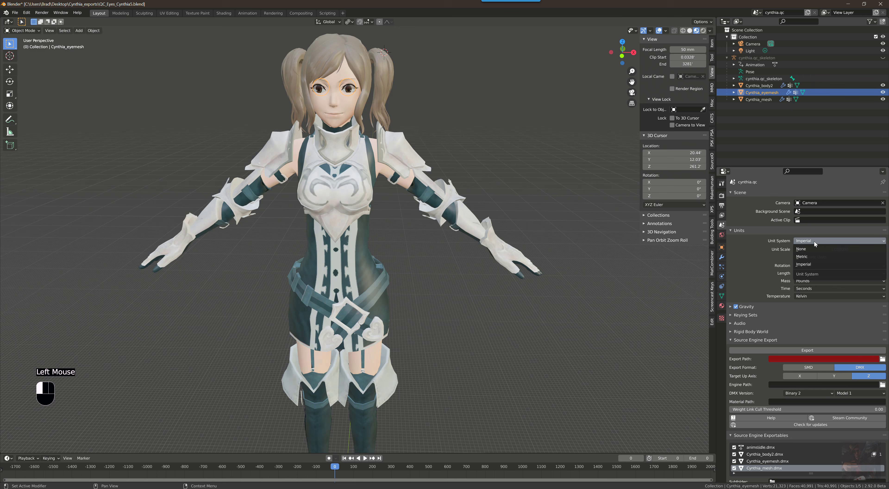
left_click(802, 249)
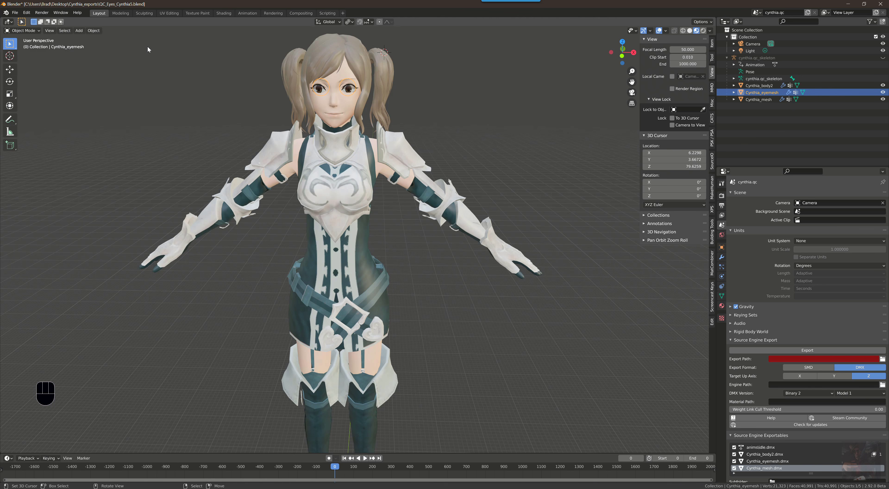
View the whole character from the front, right, top, back and left orthographic directions.
scroll(556, 325, "down", 4)
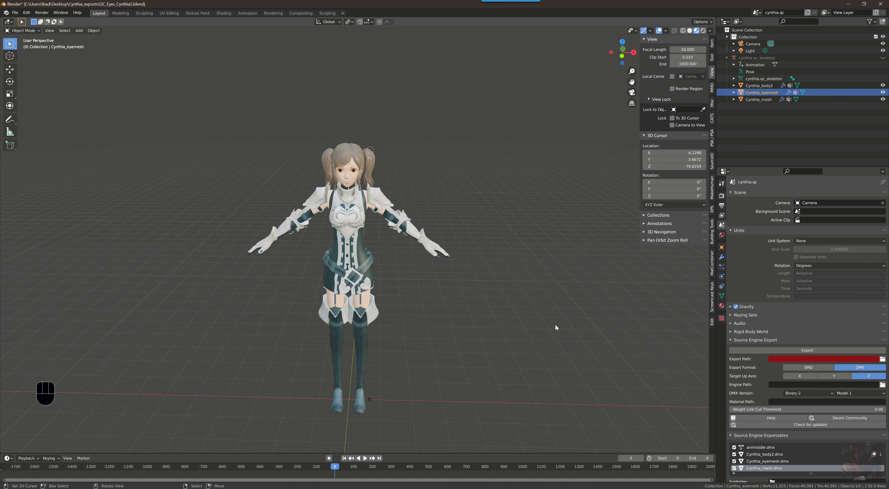
key("KP_1")
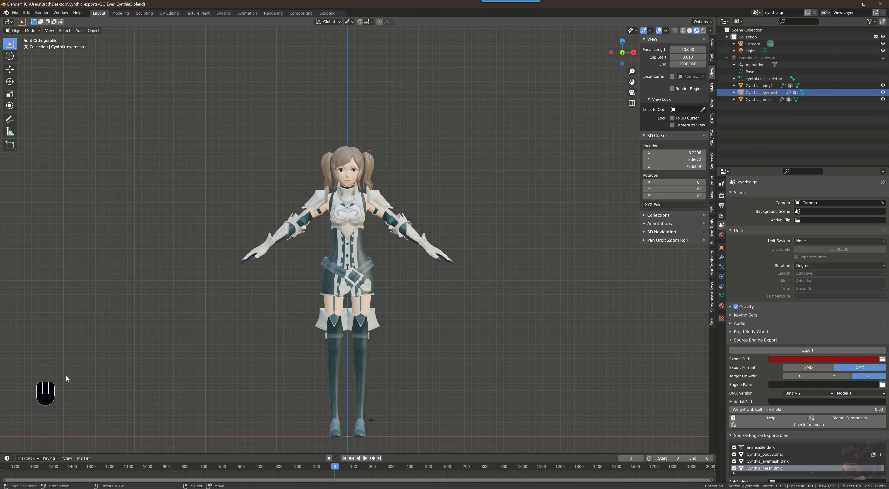
key("KP_3")
key("KP_7")
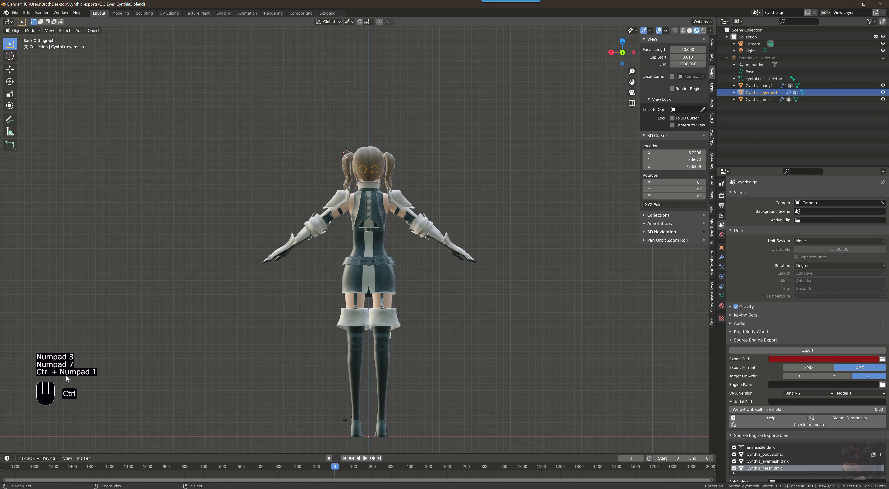
key("ctrl+KP_3")
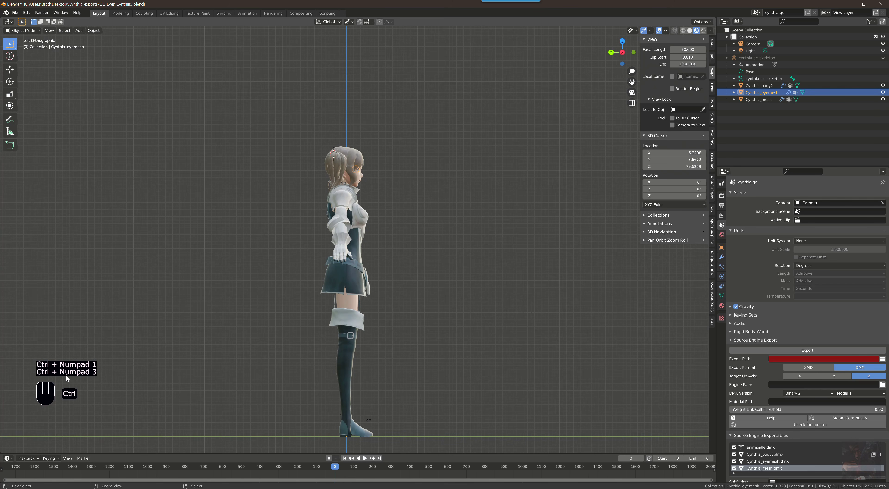
Inspect the character from the bottom and front orthographic directions, framing the full figure in the front view.
key("ctrl+KP_7")
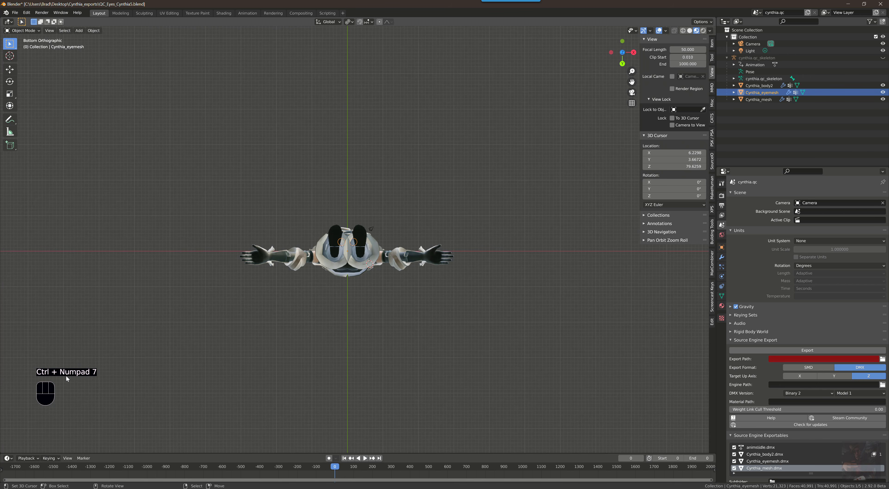
key("KP_1")
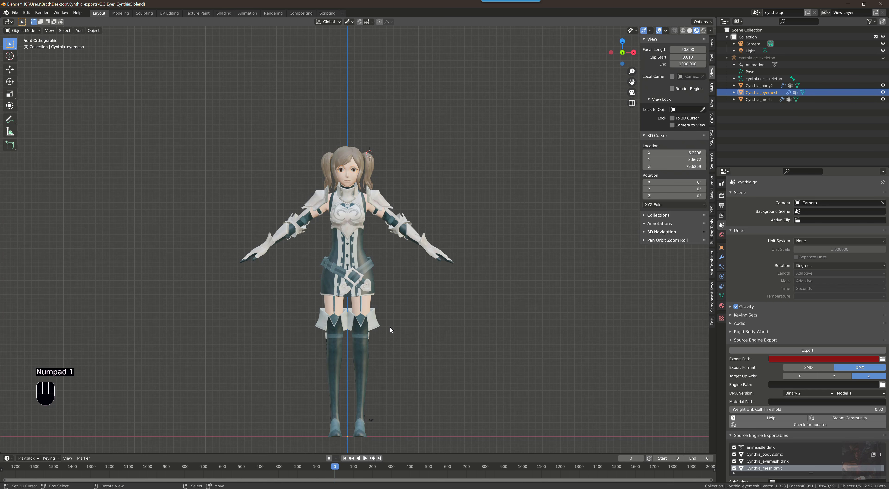
scroll(396, 323, "up", 2)
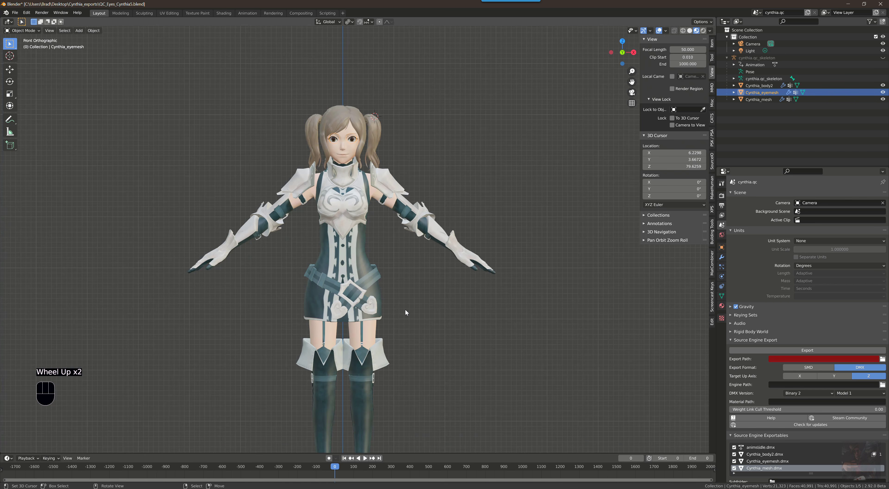
scroll(405, 310, "up", 3)
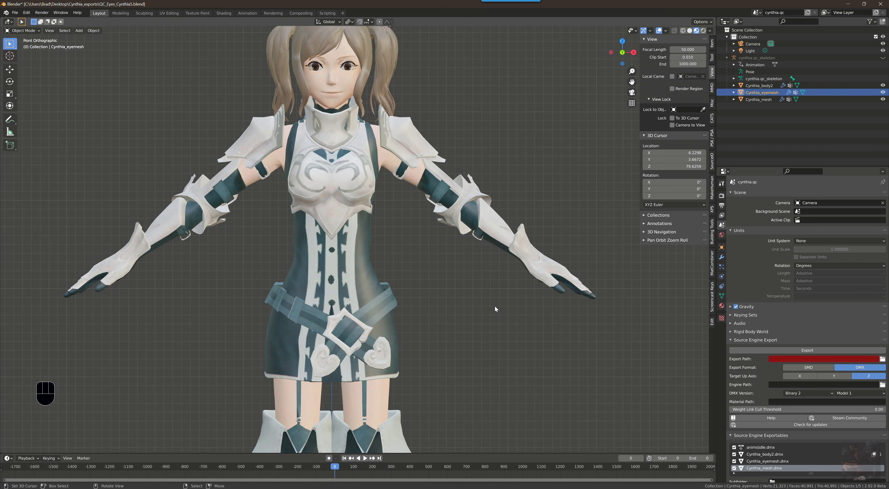
scroll(494, 309, "down", 3)
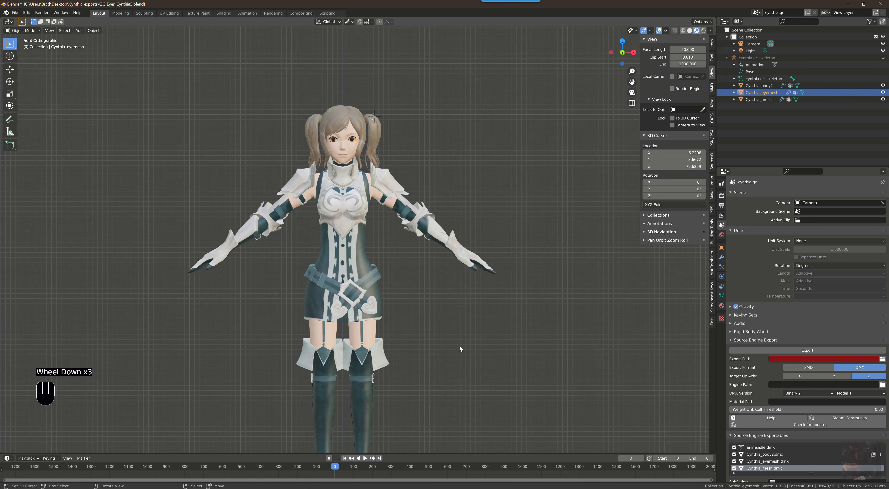
middle_click_drag(453, 340, 479, 260, "shift")
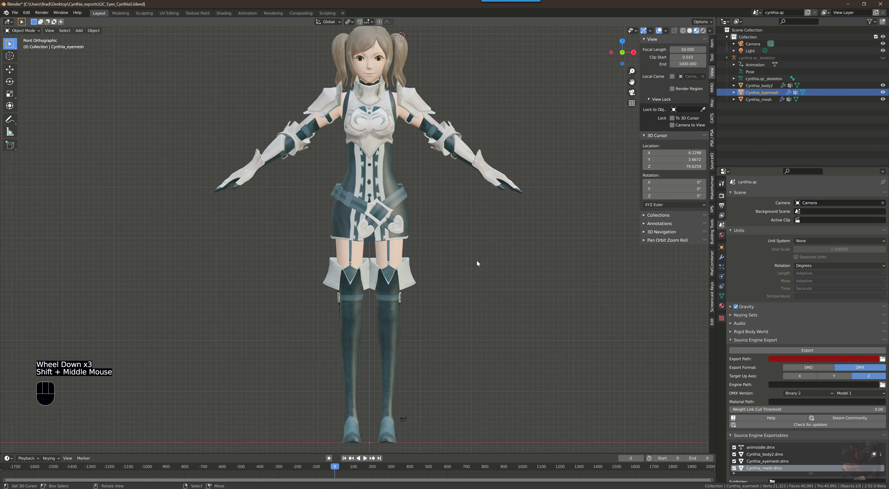
scroll(476, 263, "down", 1)
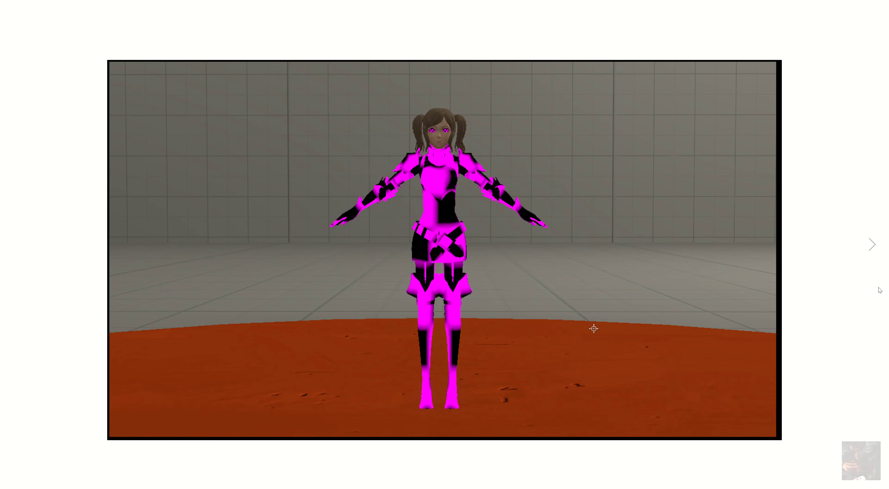
left_click(868, 245)
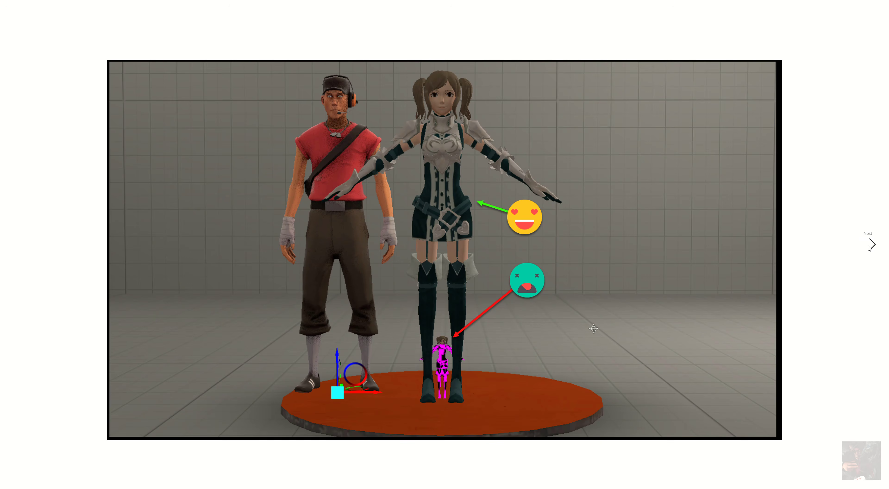
left_click(870, 244)
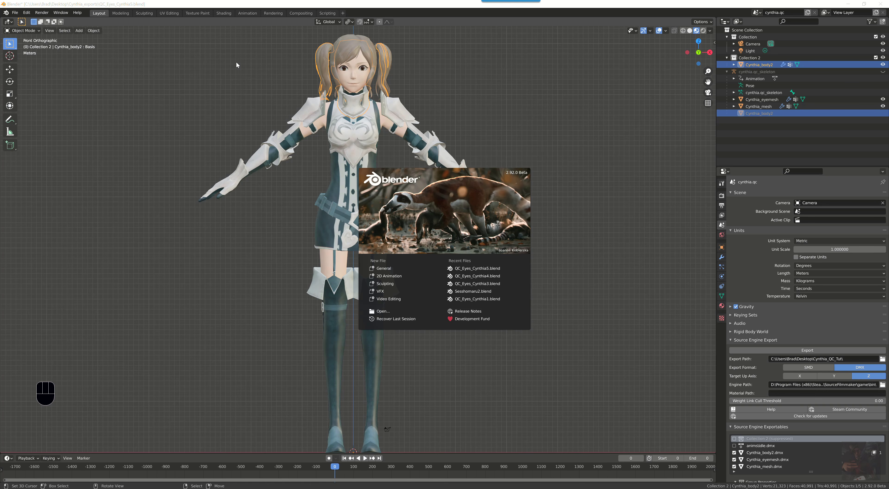
Dismiss the splash screen, place the 3D cursor over the character's face and check its depth from the side.
left_click(223, 7)
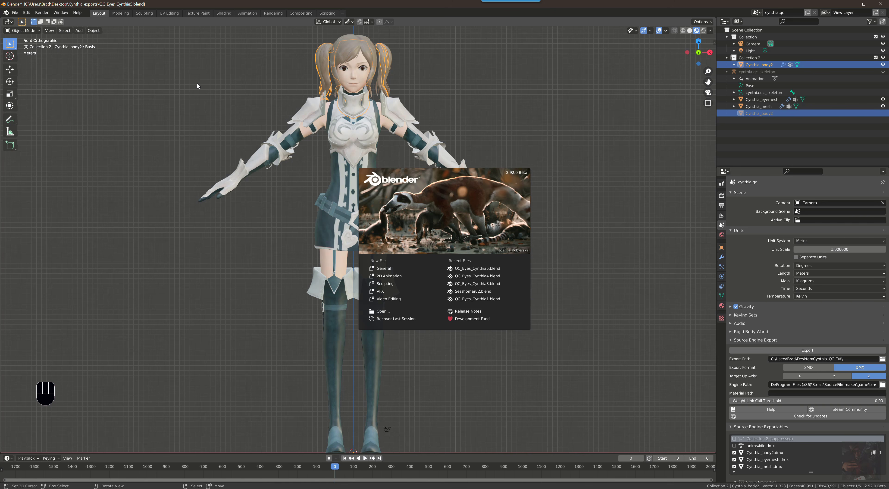
left_click(171, 79)
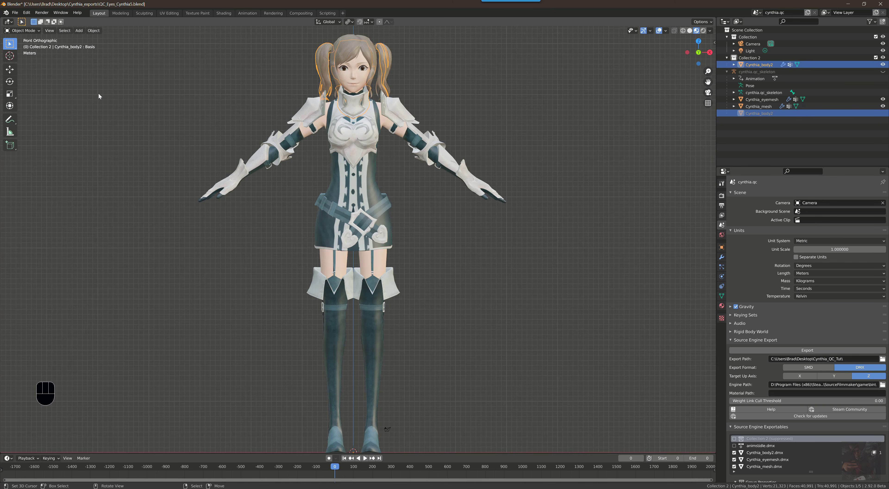
left_click(26, 12)
left_click(352, 56)
left_click(364, 69)
middle_click_drag(486, 136, 417, 148)
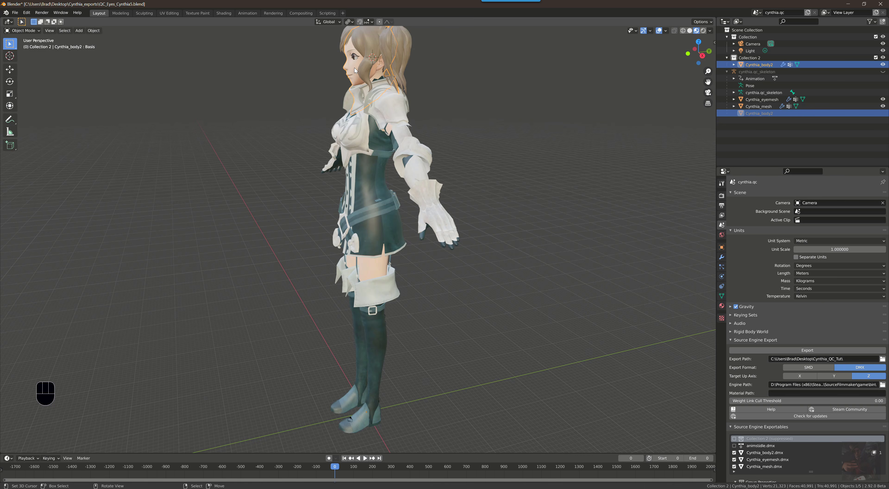
middle_click_drag(354, 67, 414, 69)
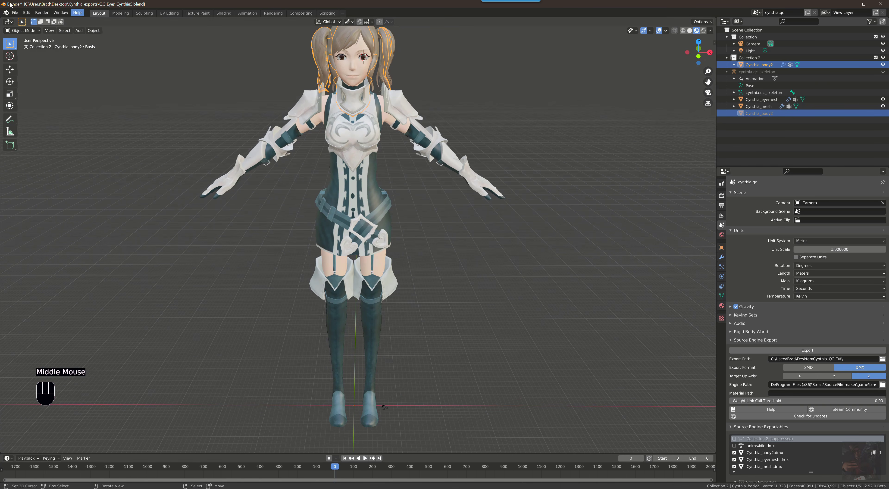
Enable Cursor Surface Project in the 3D Cursor editing preferences.
left_click(27, 13)
left_click(43, 111)
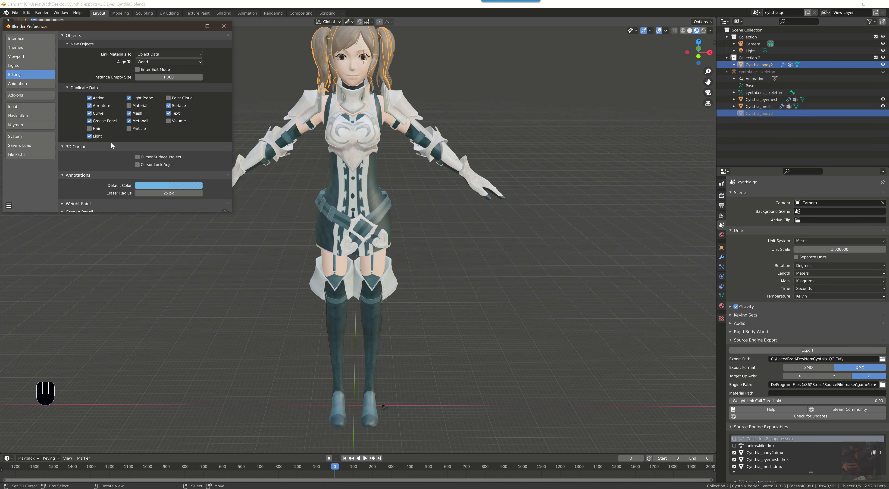
left_click(137, 157)
Place the 3D cursor on the surface of the character's face and check its placement from an angle.
left_click(359, 62)
middle_click_drag(471, 101, 365, 142)
left_click(357, 61)
left_click(358, 54)
left_click(384, 110)
left_click(365, 142)
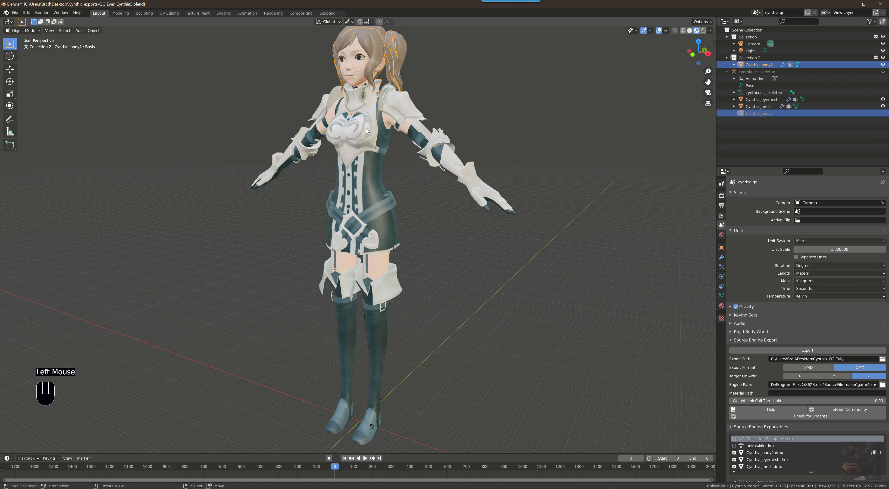
middle_click_drag(366, 128, 396, 130)
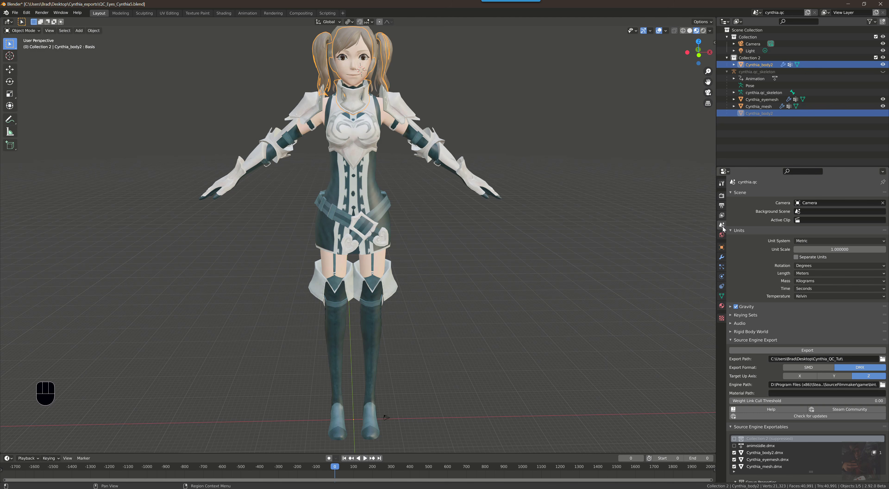
Display the 3D cursor's location and rotation values beside the viewport, keeping the scene's unit settings expanded.
left_click(741, 231)
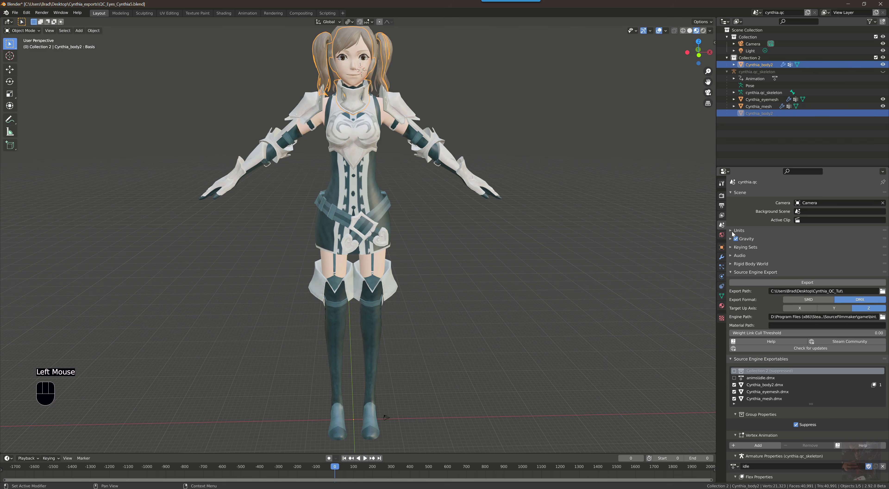
left_click(731, 232)
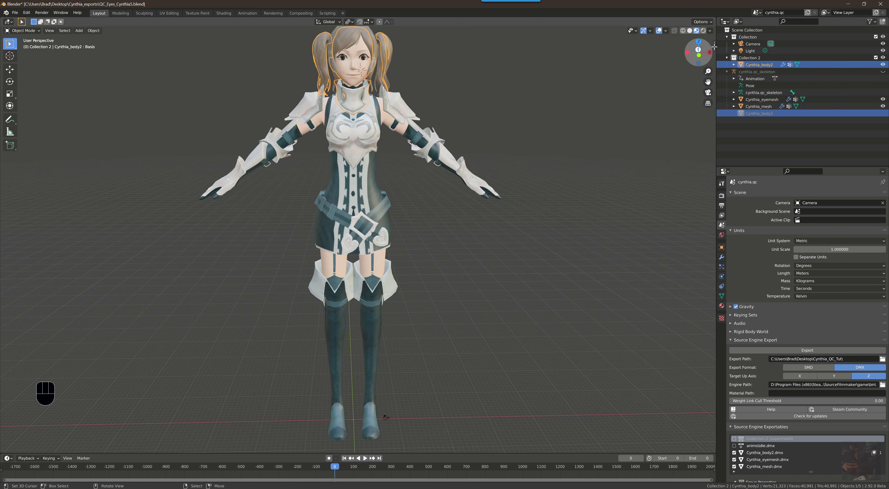
key("m")
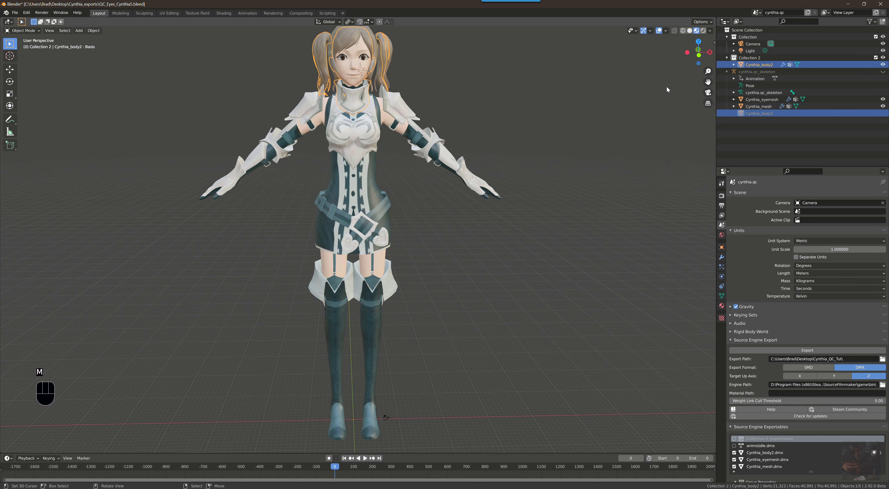
key("n")
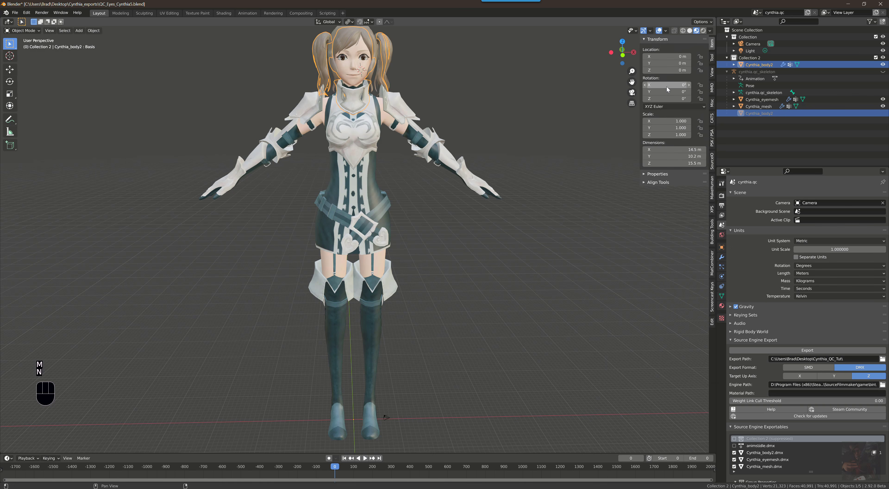
left_click(712, 73)
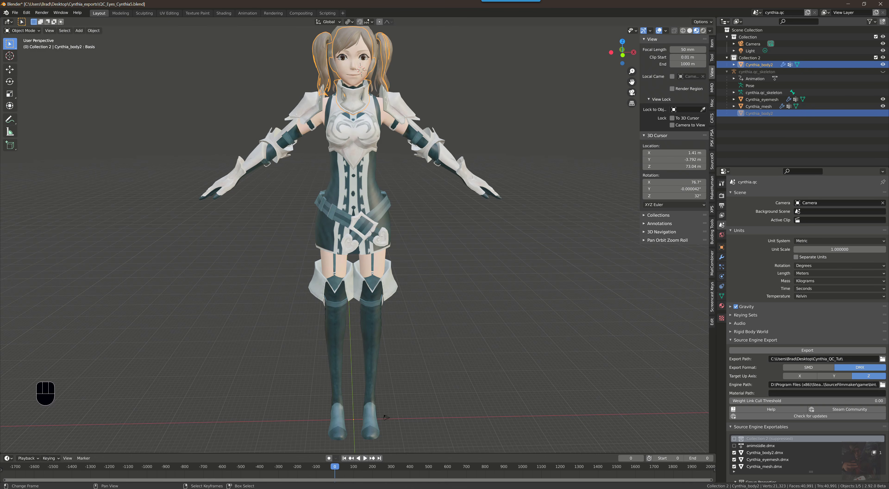
Review the eye attachment and eyeball lines of QCEyes_Template.txt in Notepad++, then return to Blender.
left_click(287, 488)
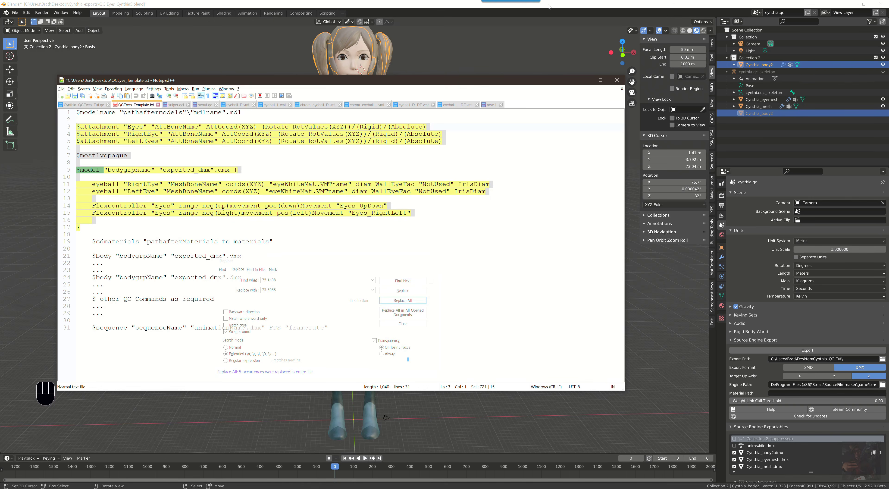
left_click(590, 11)
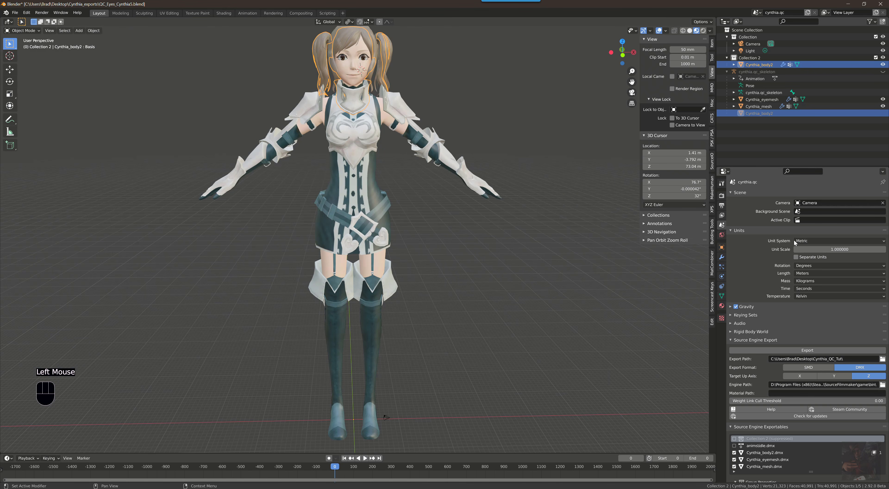
Set the scene's unit system to None.
left_click(732, 230)
left_click(732, 231)
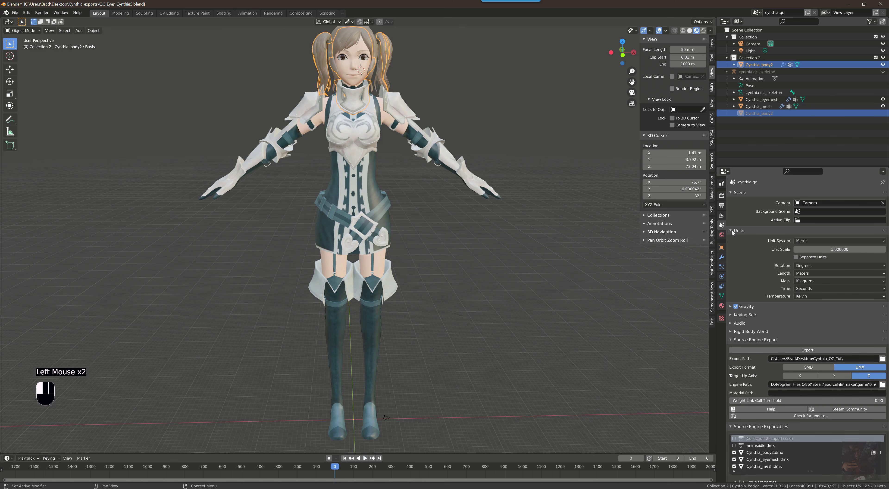
left_click(811, 242)
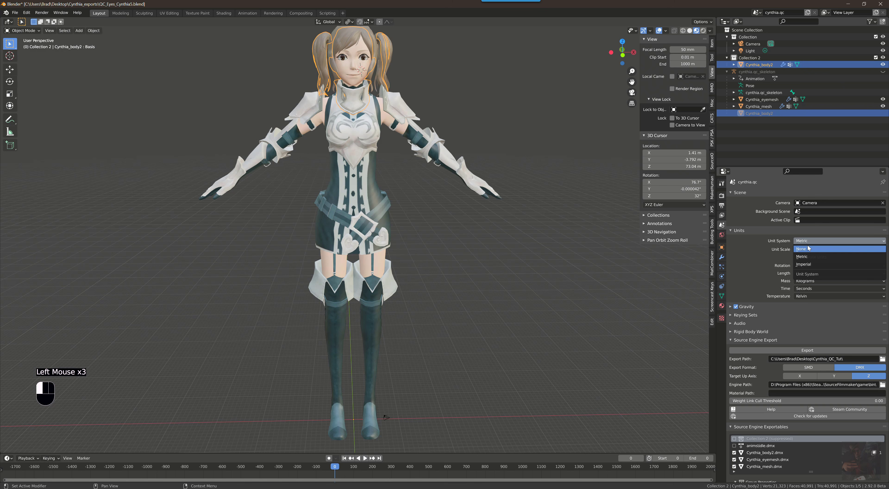
left_click(807, 248)
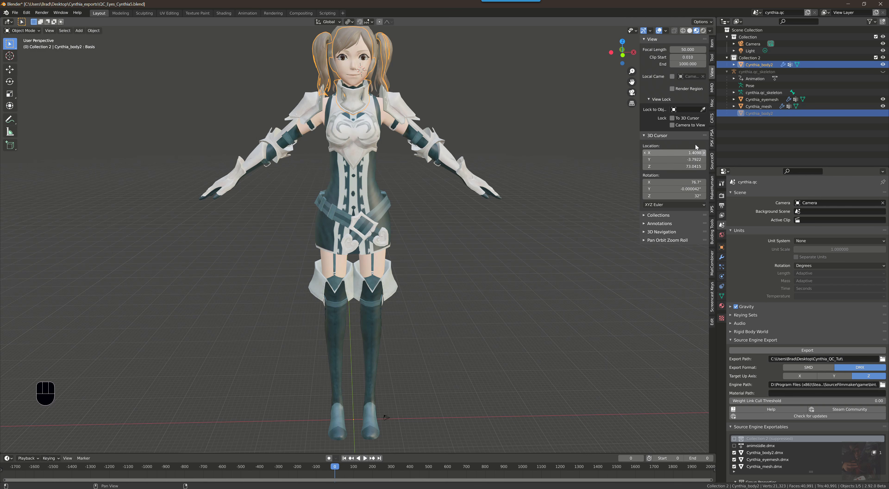
Place the 3D cursor at several points around the character, ending beside her left thigh at about X 9.03, Y -13.01, Z 38.11.
left_click(459, 82)
left_click(170, 86)
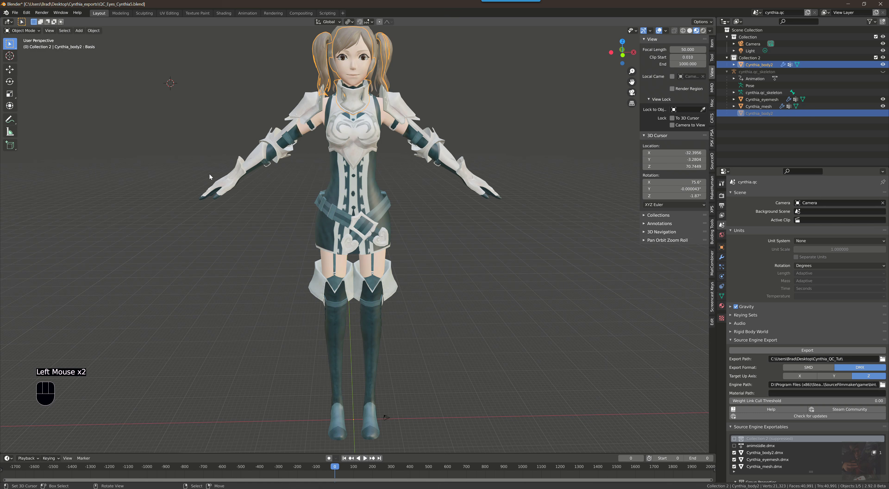
left_click(240, 246)
left_click(405, 273)
View the character from the front, right, top, back, left and bottom orthographic directions, ending in the front view.
key("KP_1")
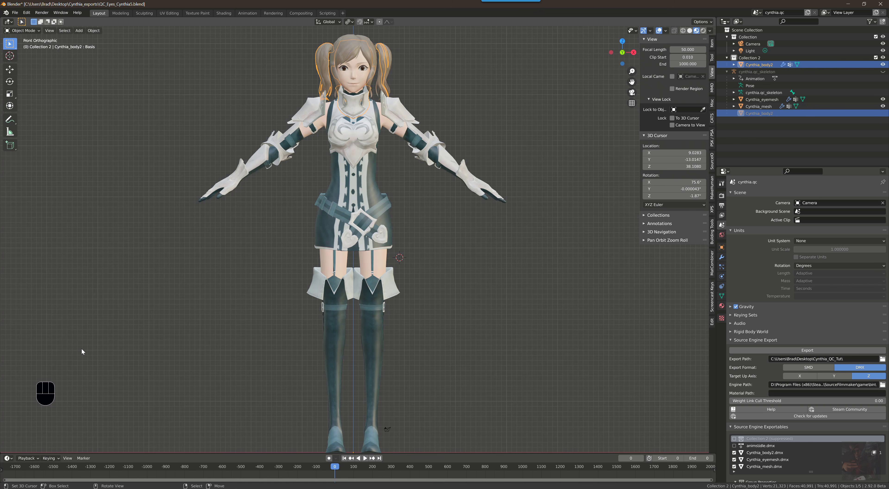
key("KP_1")
key("KP_3")
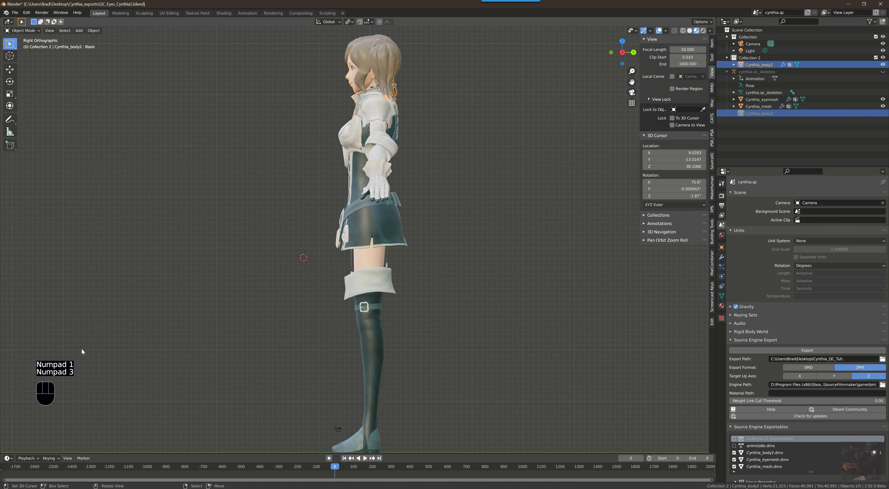
key("ctrl")
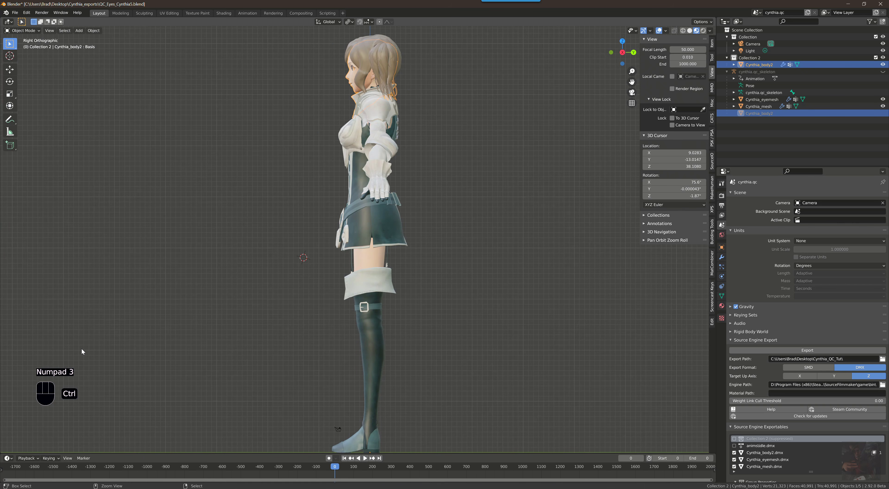
key("KP_7")
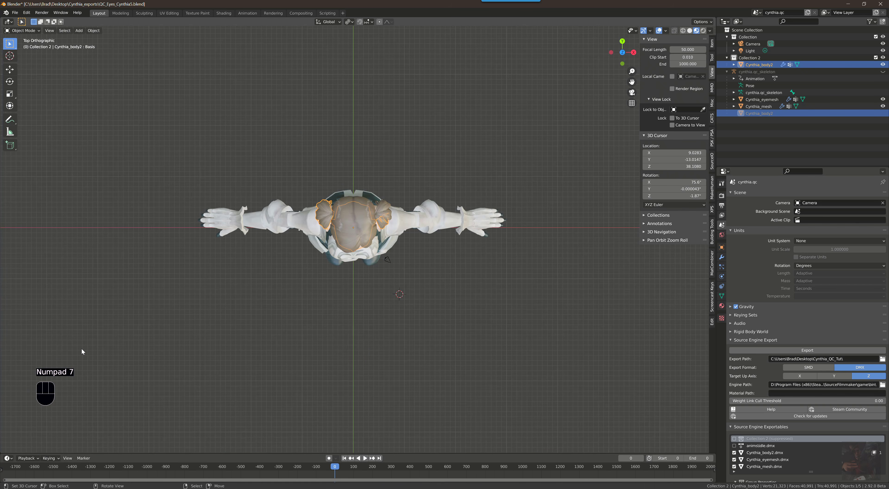
key("ctrl+KP_1")
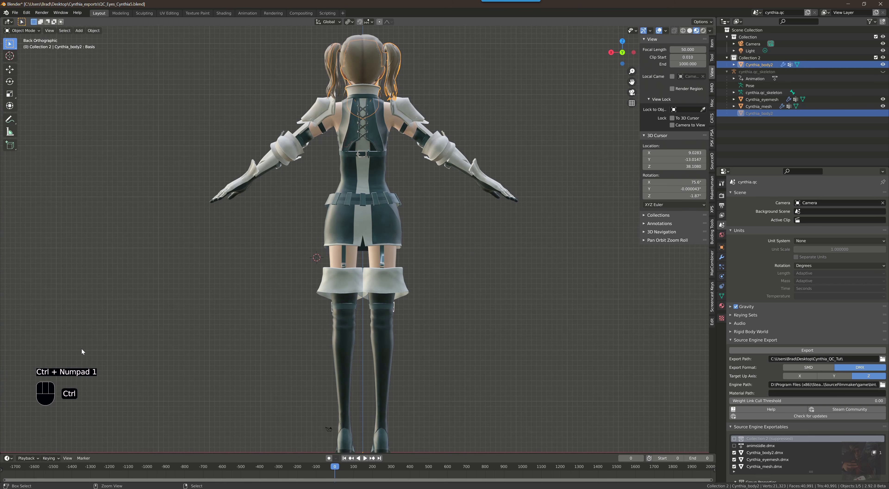
key("ctrl+KP_3")
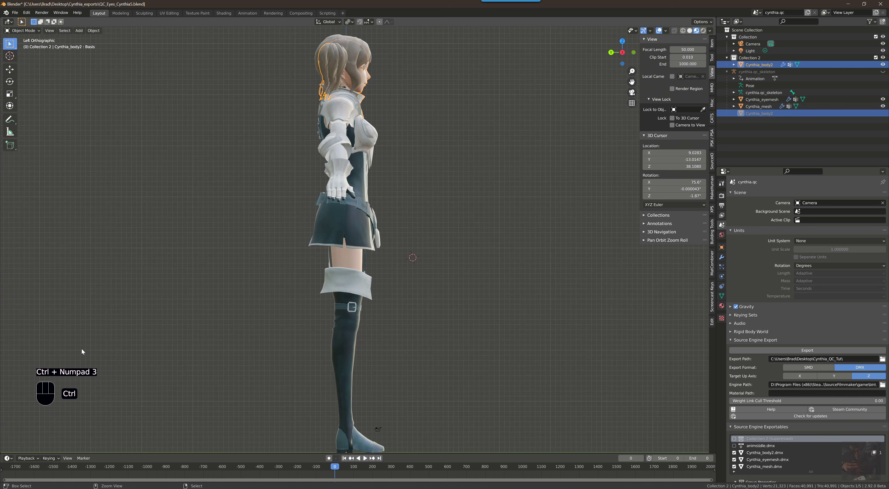
key("ctrl+KP_7")
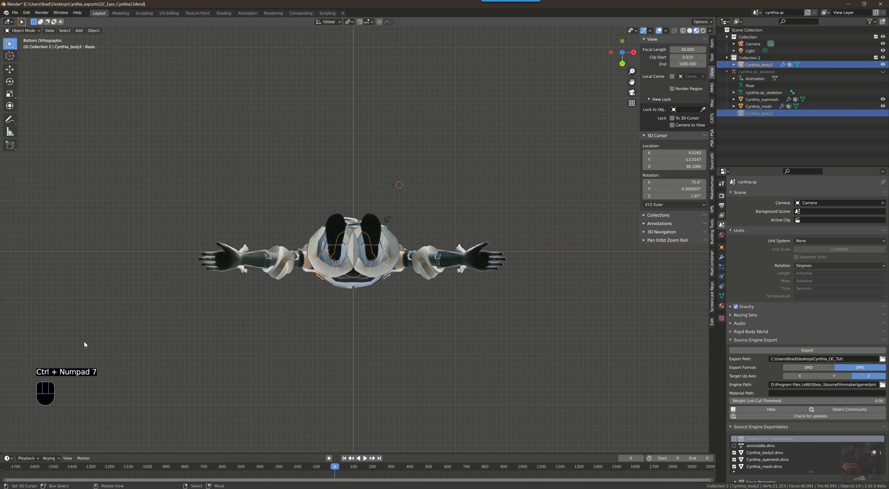
key("KP_1")
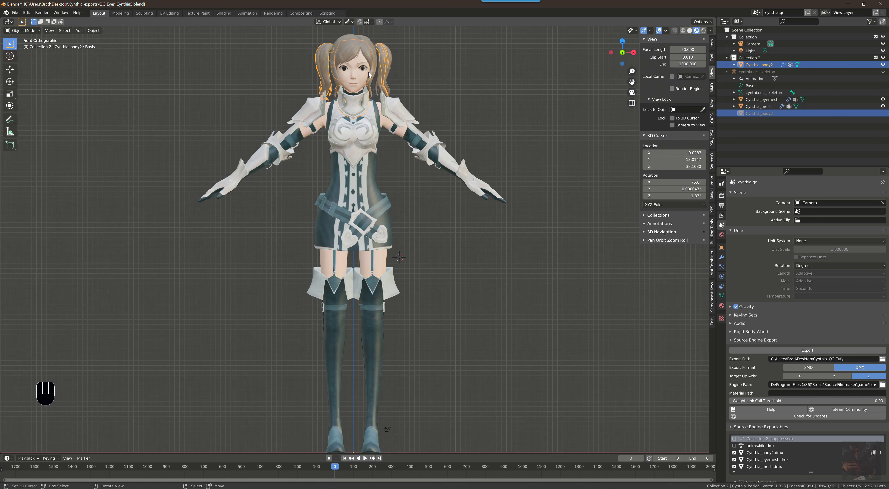
Place the 3D cursor on the pupil of the character's left eye, at about X 1.83, Y -3.58, Z 75.11.
scroll(368, 74, "up", 4)
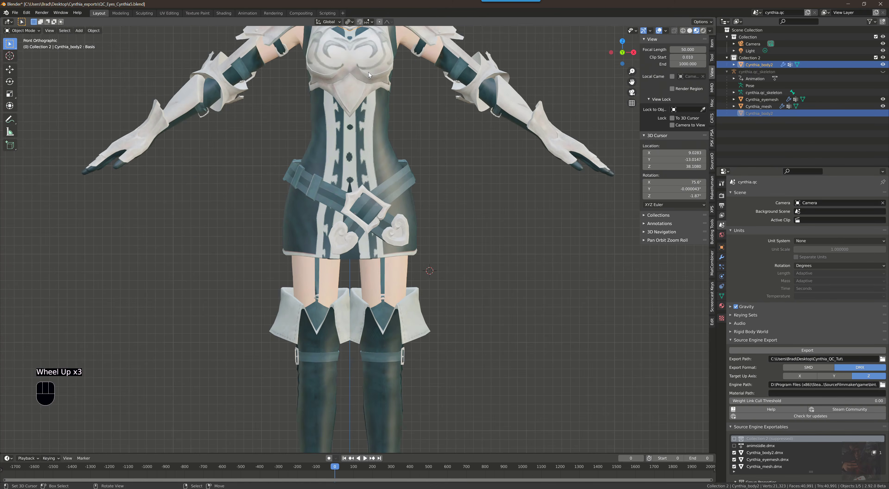
middle_click_drag(368, 74, 354, 41, "shift")
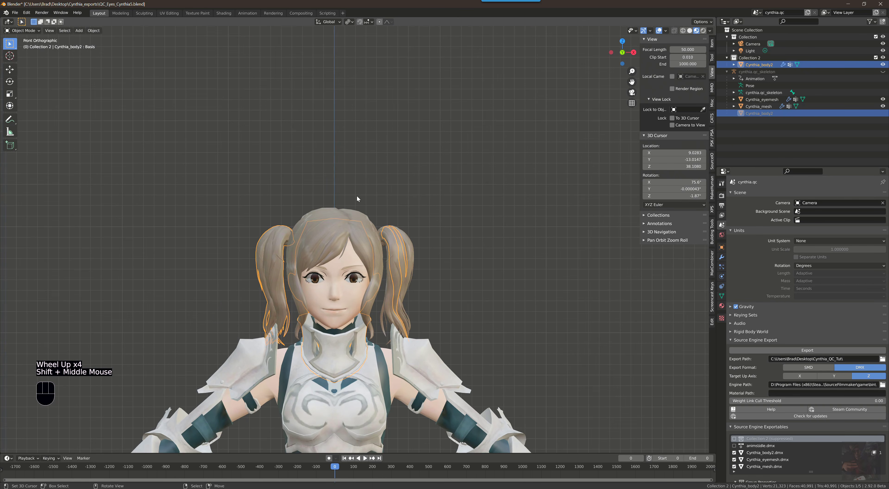
scroll(356, 196, "up", 7)
middle_click_drag(353, 204, 375, 42, "shift")
scroll(361, 127, "up", 3)
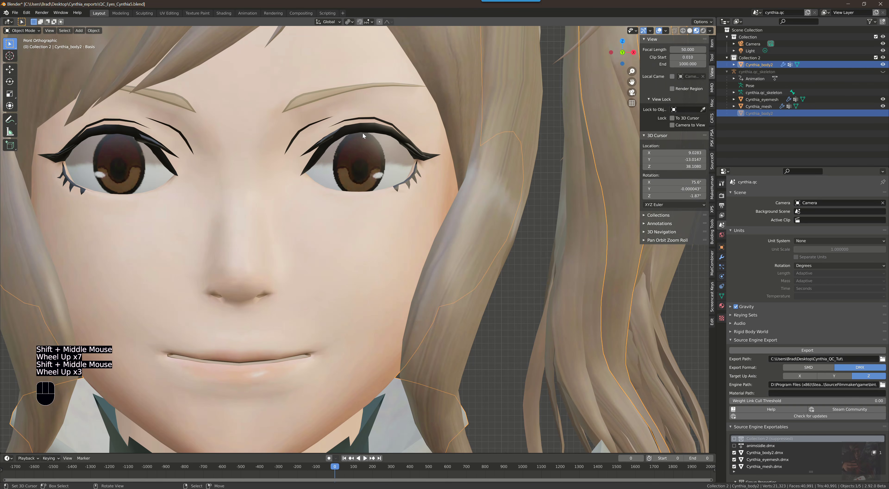
scroll(358, 165, "up", 3)
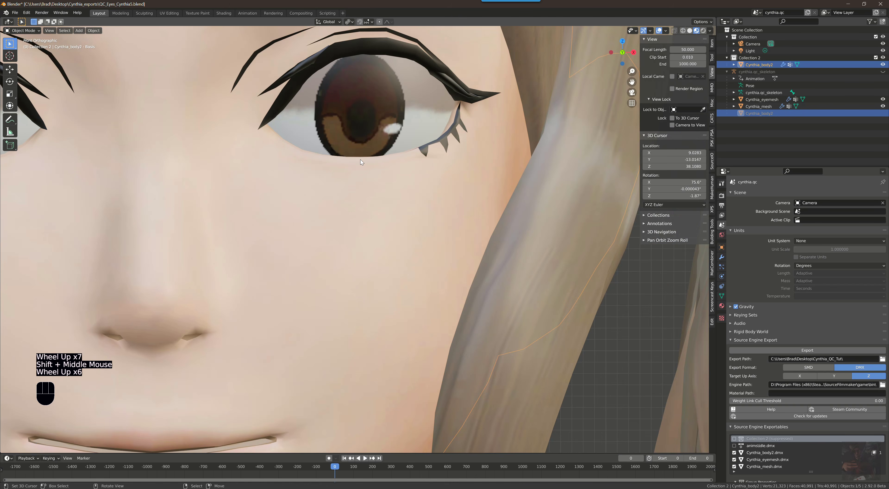
middle_click_drag(362, 143, 365, 188, "shift")
scroll(366, 137, "up", 2)
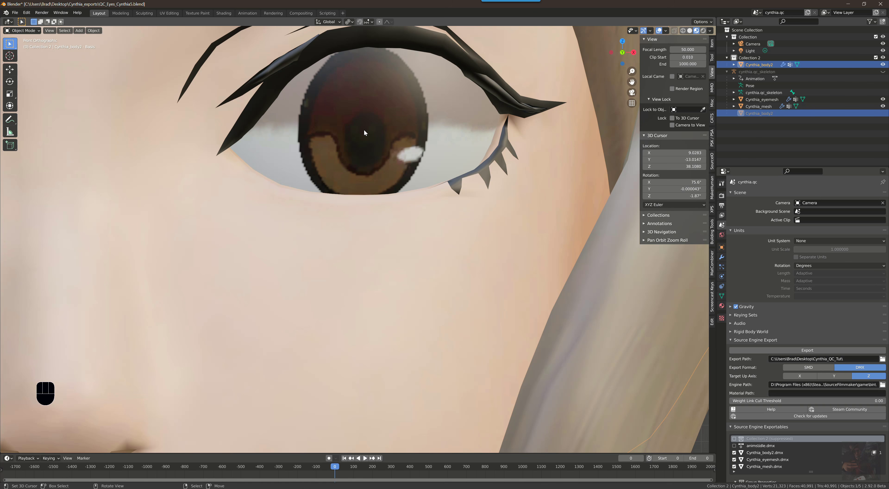
left_click(364, 130)
Lock the view to the 3D cursor and place the cursor in the empty space on each side of the character.
scroll(385, 278, "down", 15)
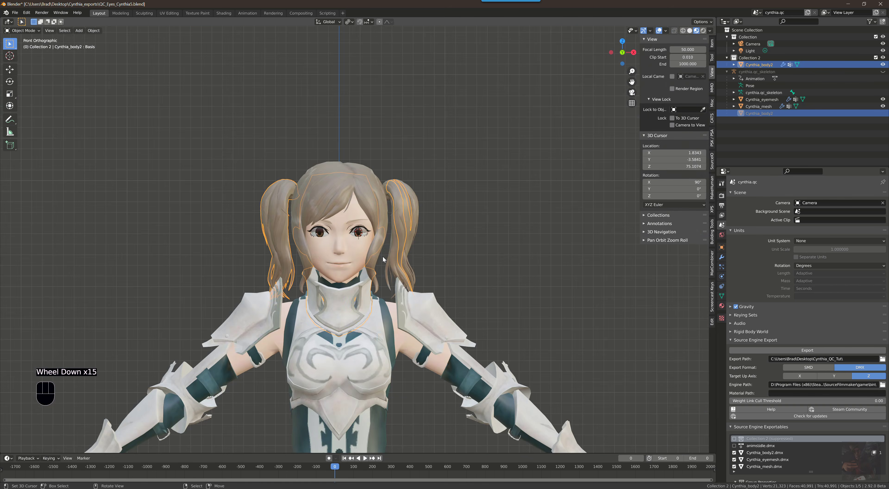
scroll(382, 254, "down", 3)
middle_click_drag(407, 245, 431, 109, "shift")
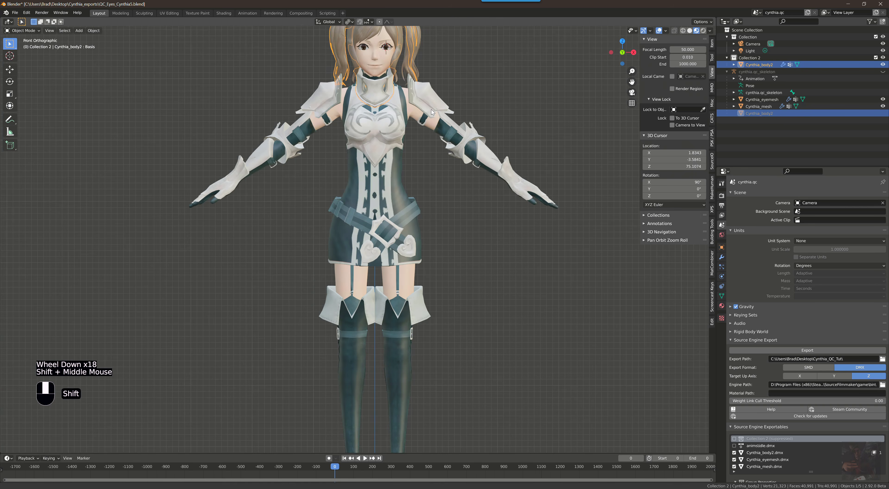
scroll(430, 117, "down", 4)
scroll(407, 129, "up", 1)
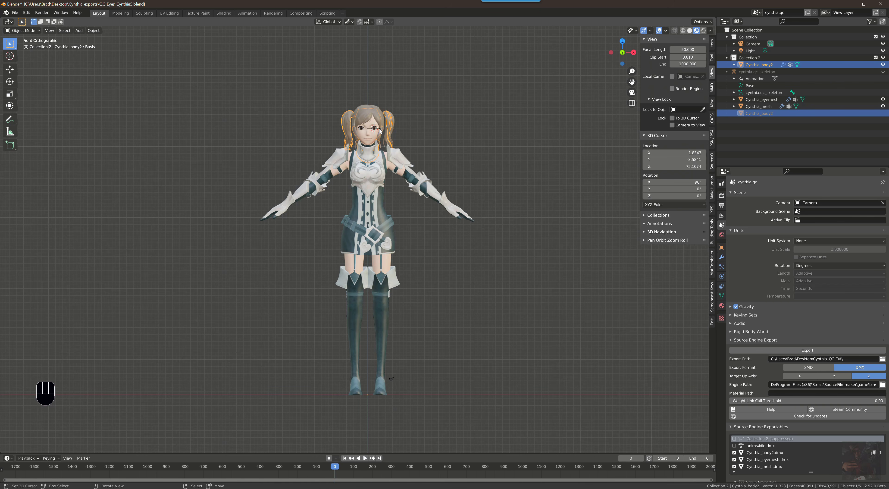
left_click(672, 118)
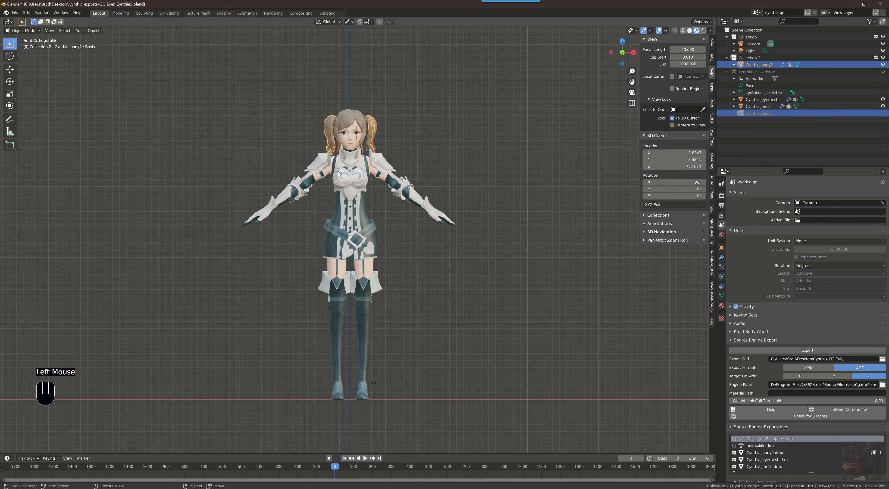
left_click(281, 146)
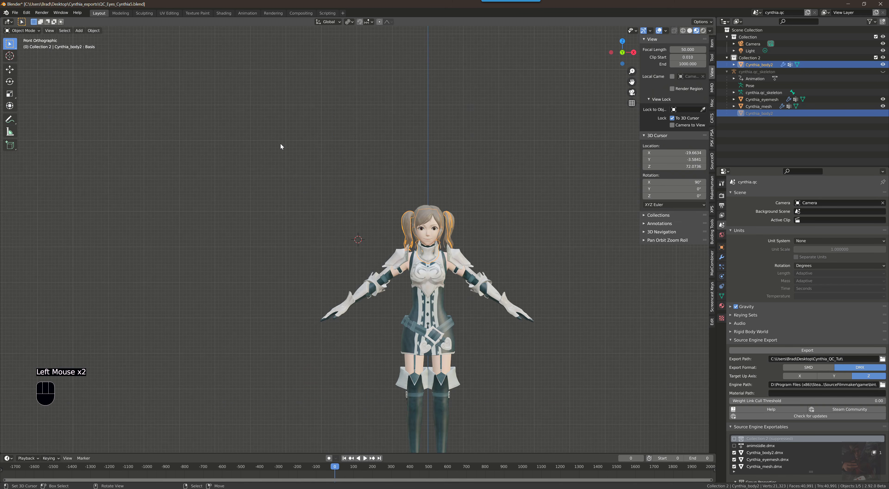
left_click(565, 145)
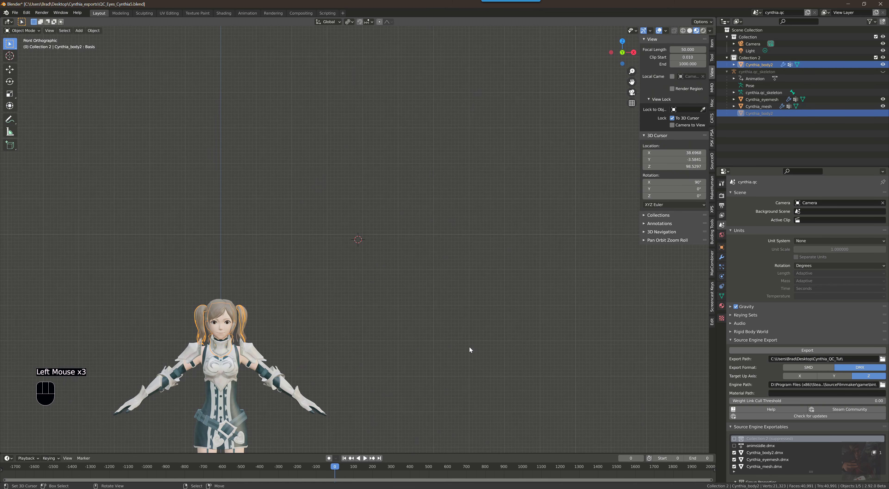
Place the 3D cursor on the character's left eye, the right eye, and the left eye again at about X 1.81, Y -3.58, Z 75.09.
left_click(227, 324)
scroll(360, 272, "up", 5)
scroll(362, 262, "up", 11)
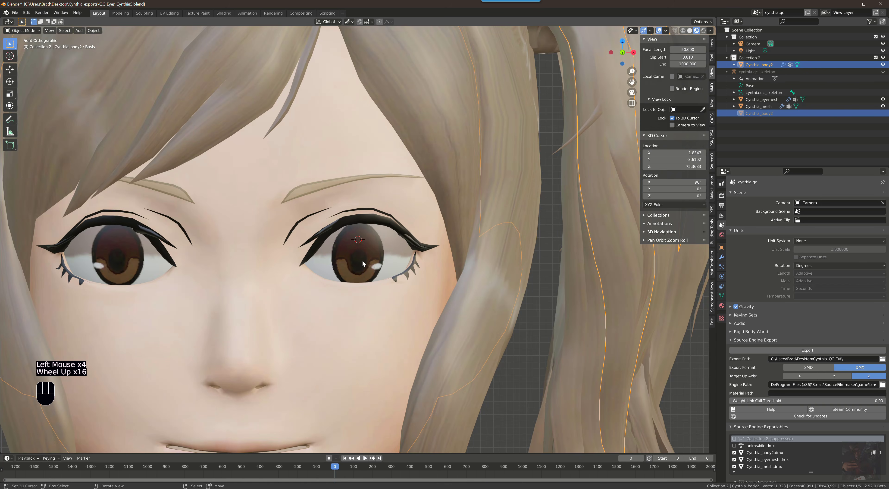
left_click(117, 256)
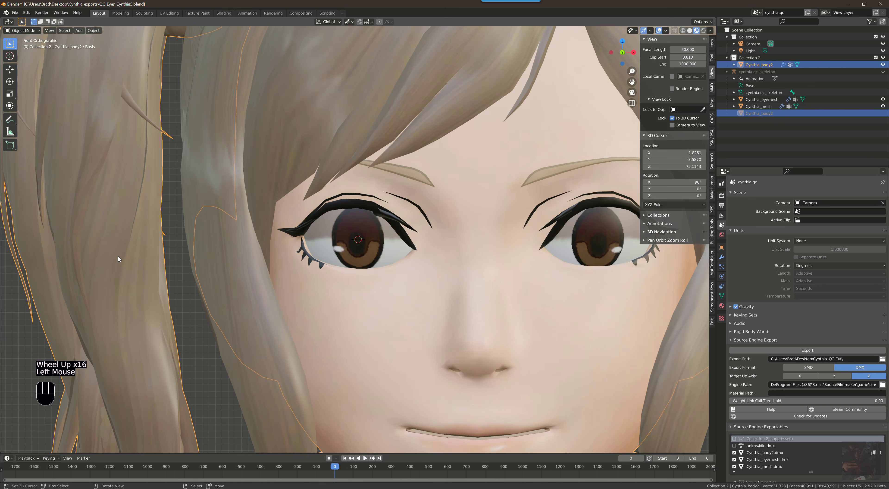
left_click(596, 240)
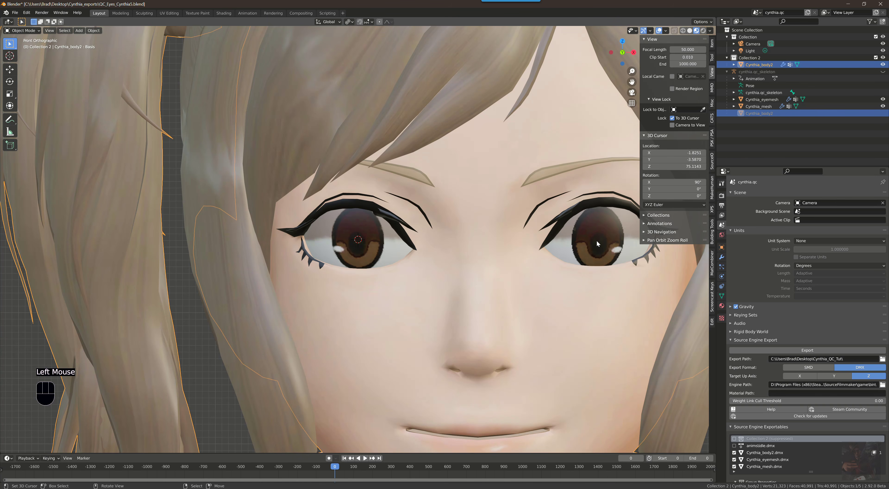
Place the 3D cursor on the left shoulder armor at about X 9.70, Y 0.37, Z 67.39, and unlock the view from the cursor.
scroll(448, 286, "down", 10)
scroll(448, 288, "down", 3)
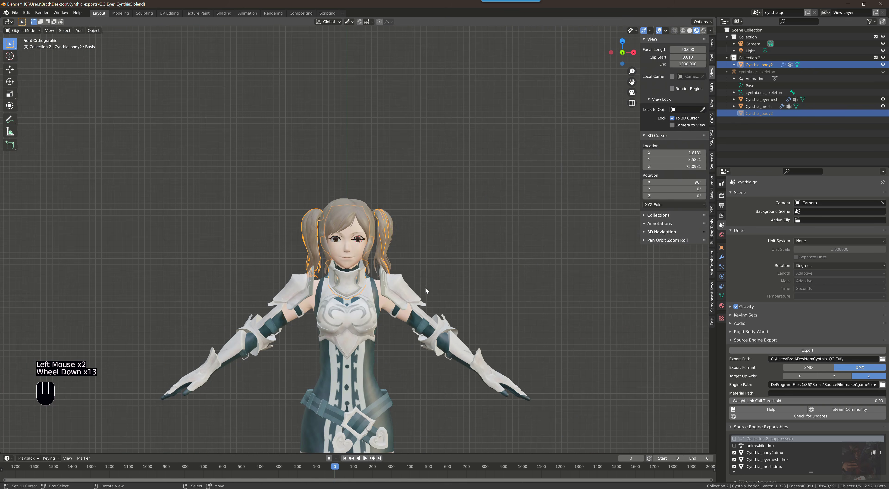
left_click(406, 287)
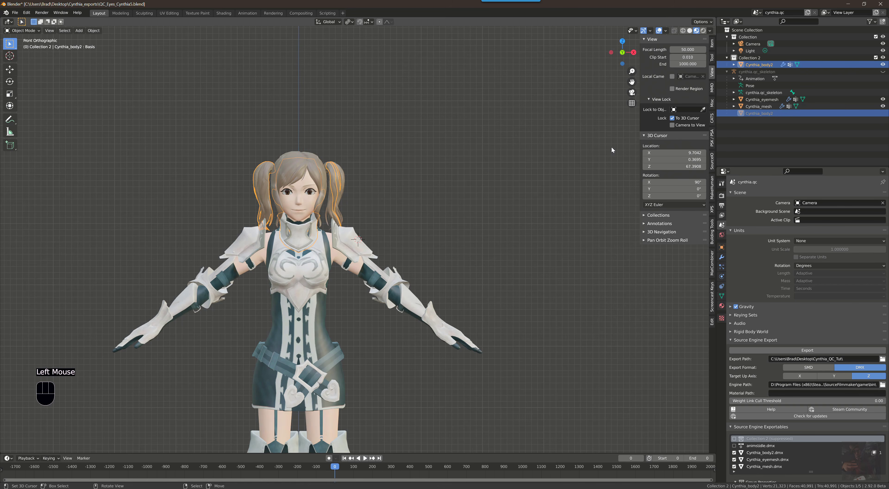
left_click(671, 118)
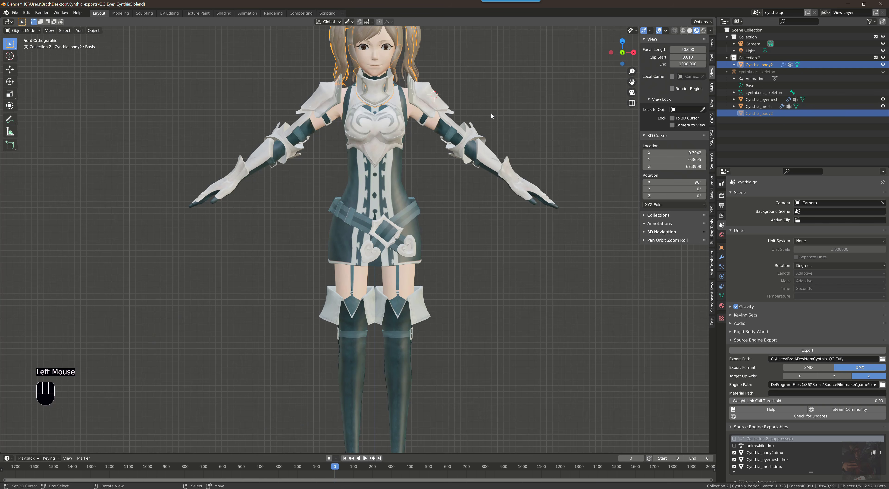
middle_click_drag(428, 94, 400, 302, "shift")
scroll(419, 148, "up", 3)
scroll(394, 209, "up", 8)
middle_click_drag(400, 167, 418, 169, "shift")
scroll(382, 297, "up", 3)
scroll(383, 297, "down", 7)
scroll(383, 297, "down", 6)
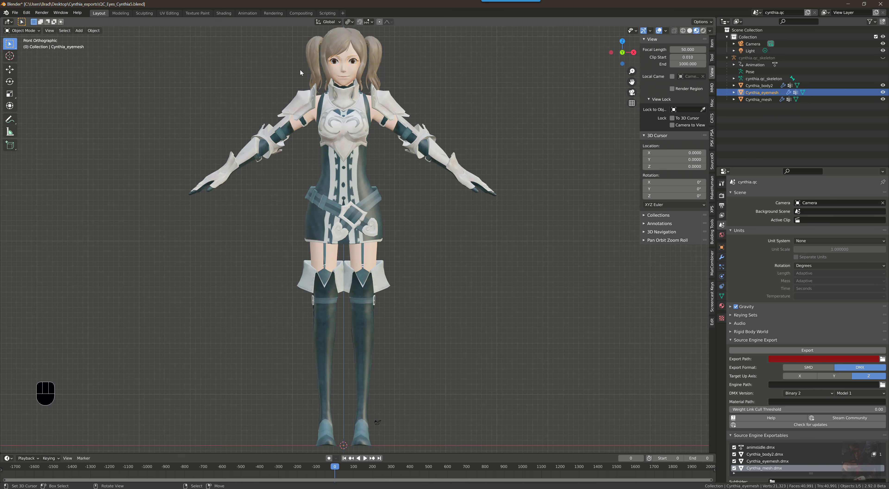
Show the cynthia.qc_skeleton bones over the character's left eye to examine them, and hide the skeleton again.
scroll(367, 87, "up", 3)
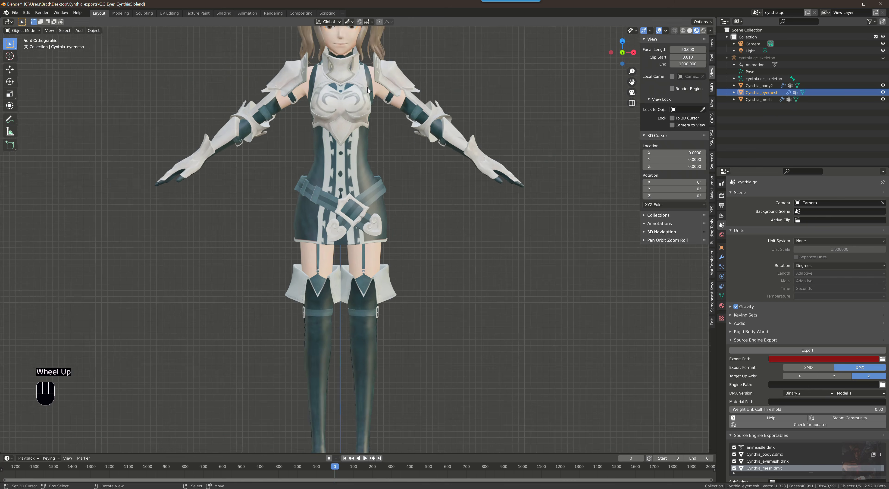
middle_click_drag(372, 78, 401, 269, "shift")
scroll(400, 242, "up", 9)
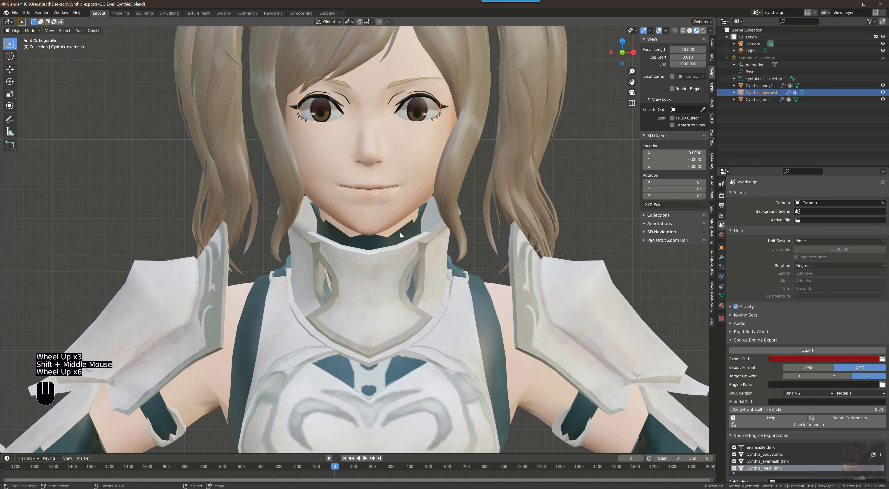
middle_click_drag(404, 221, 331, 383, "shift")
scroll(399, 286, "up", 6)
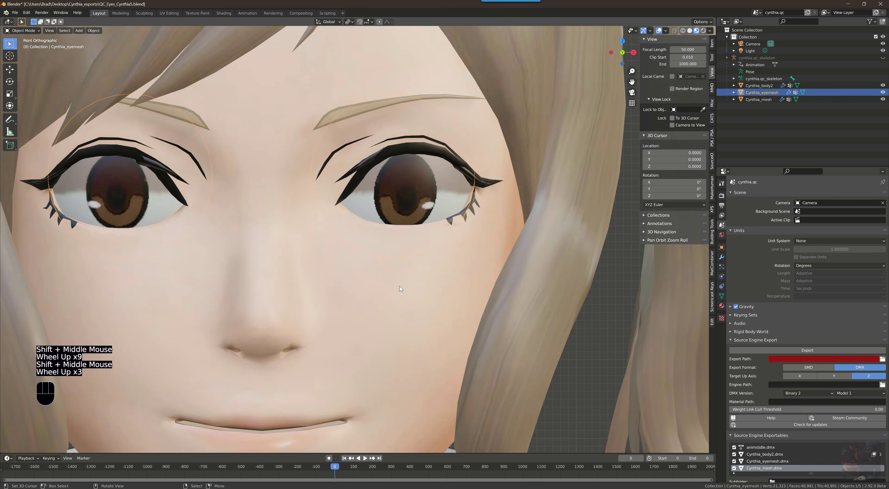
middle_click_drag(414, 254, 386, 316, "shift")
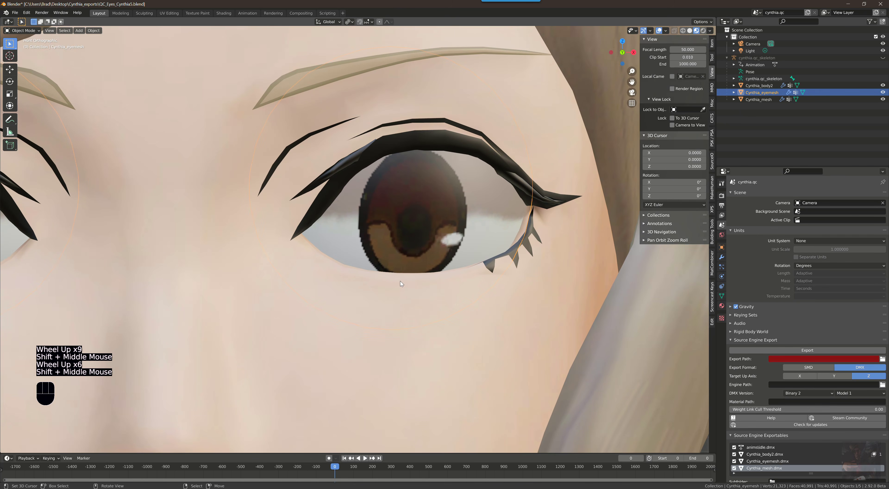
scroll(400, 280, "up", 1)
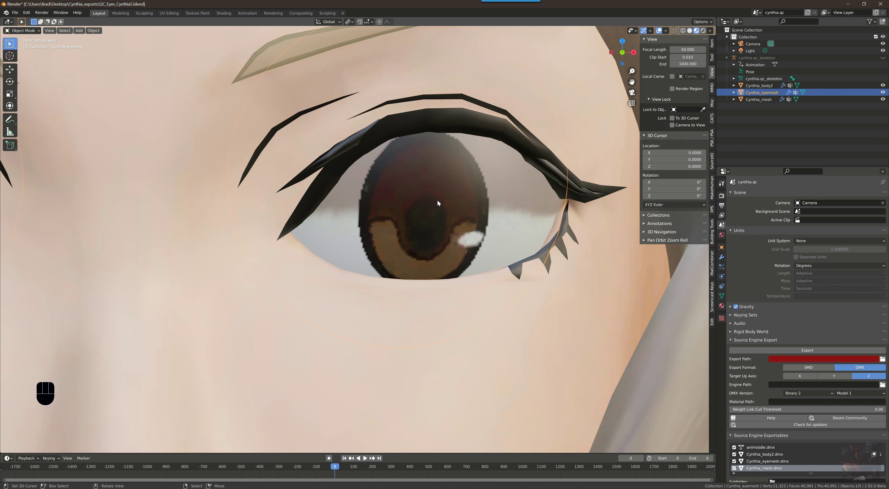
left_click(882, 58)
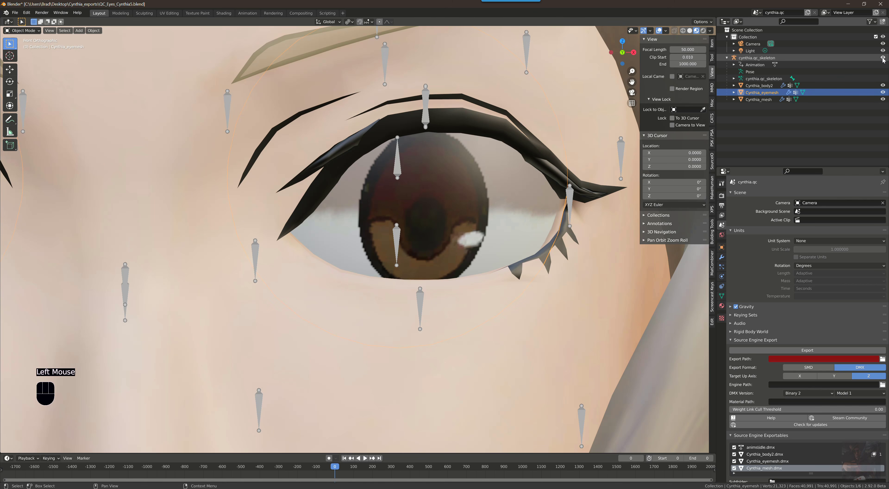
left_click(882, 58)
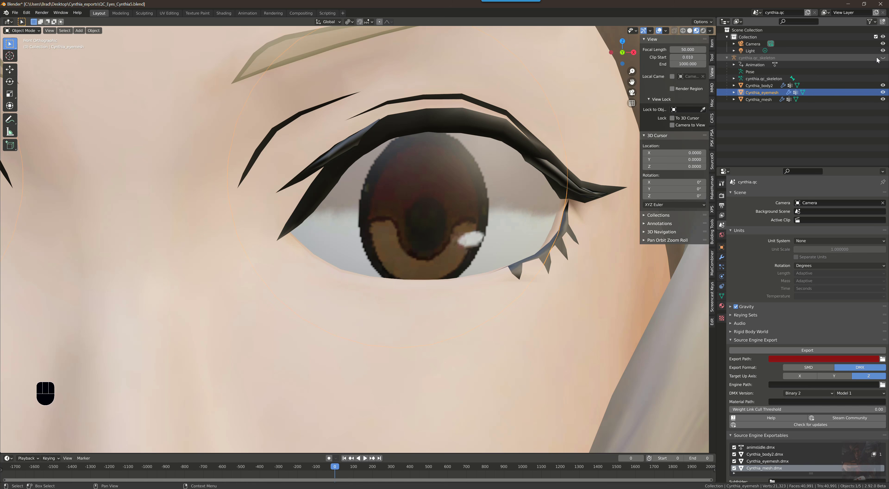
Place the 3D cursor near the center of the left eye's iris at X 1.8229, Y -3.5993, Z 75.1804 and check its placement.
left_click(423, 203)
scroll(423, 204, "down", 12)
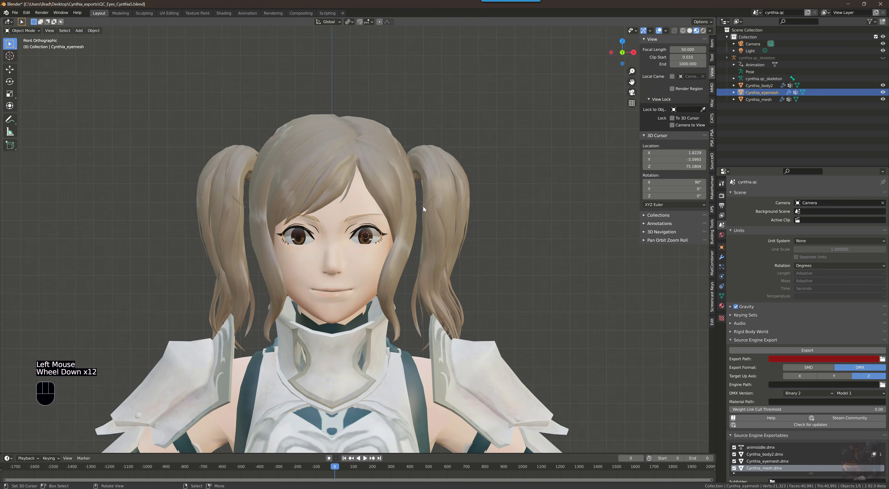
scroll(423, 206, "down", 6)
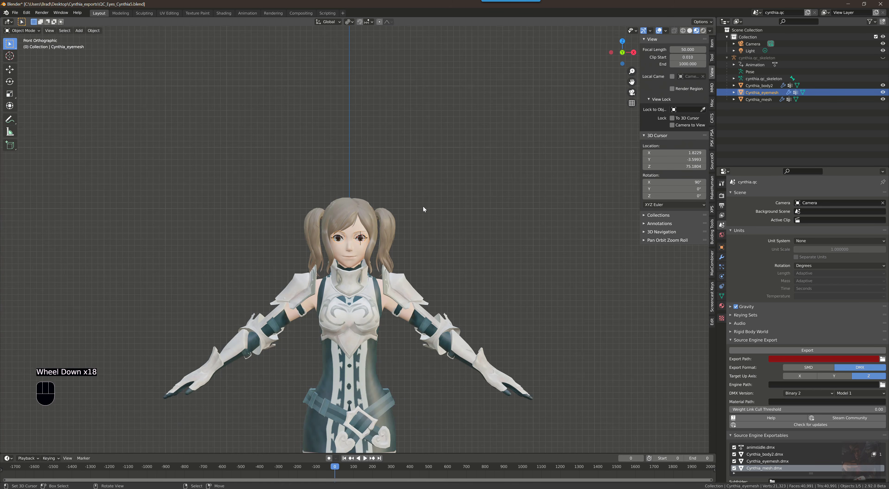
scroll(423, 207, "up", 1)
scroll(423, 206, "down", 1)
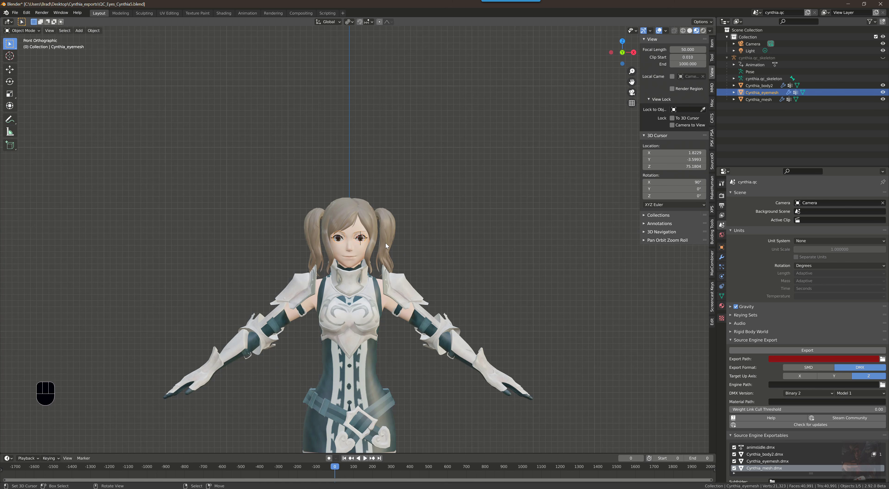
scroll(386, 243, "up", 12)
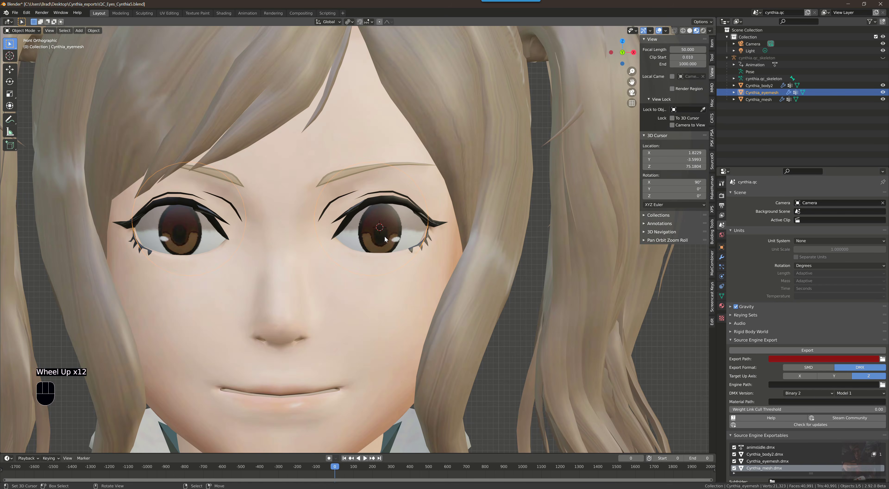
scroll(385, 238, "up", 8)
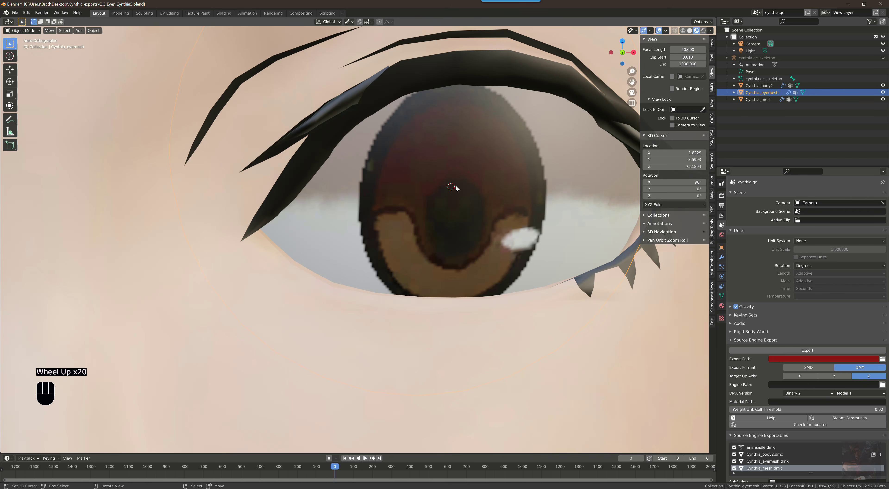
scroll(455, 187, "down", 12)
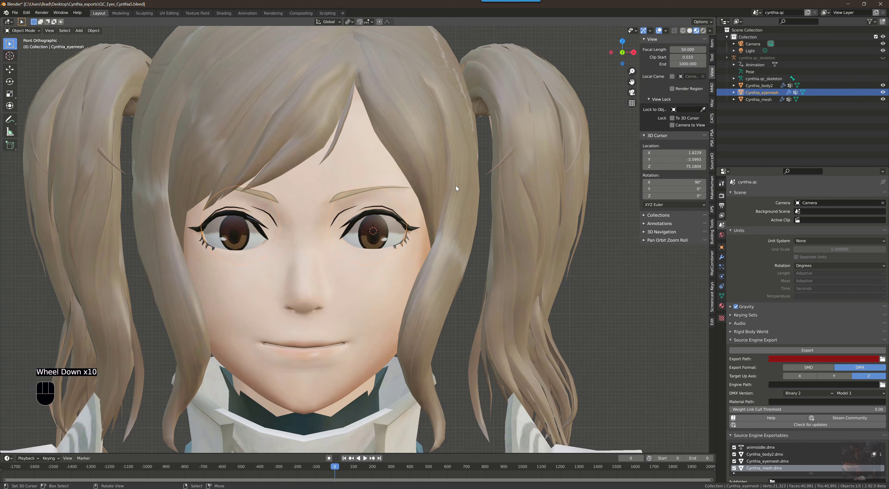
scroll(455, 188, "down", 3)
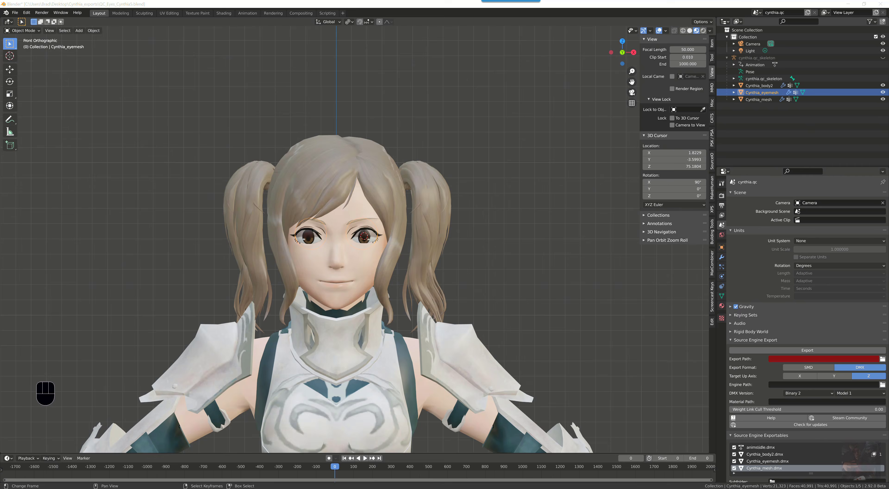
Switch to Notepad++ and review the attachment and eyeball lines of QCEyes_Template.txt, ending in Cynthia.qc.
key("alt+Tab")
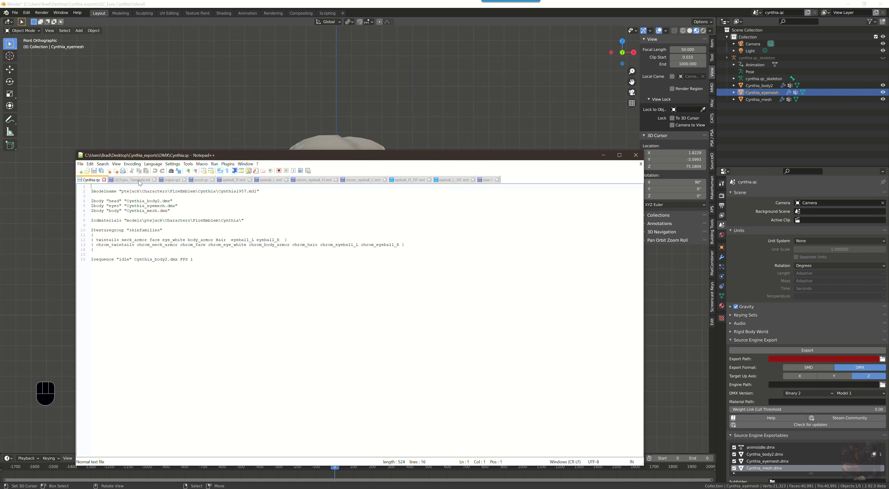
left_click(131, 179)
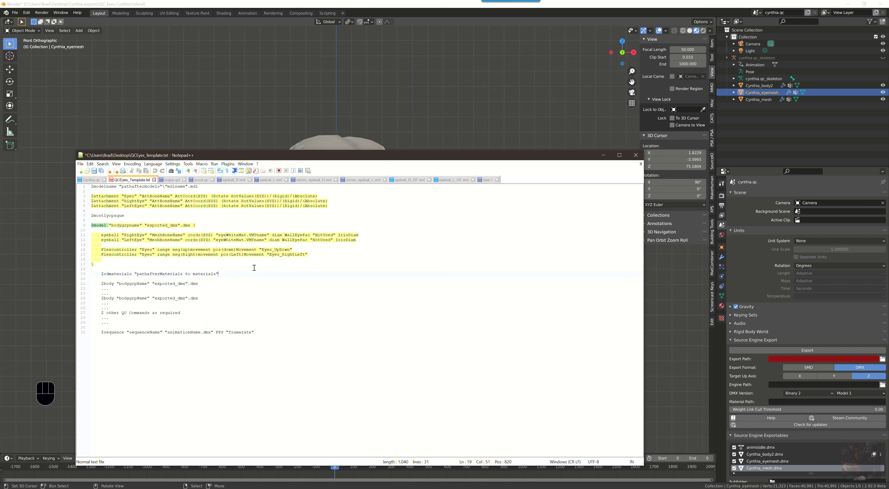
left_click(91, 180)
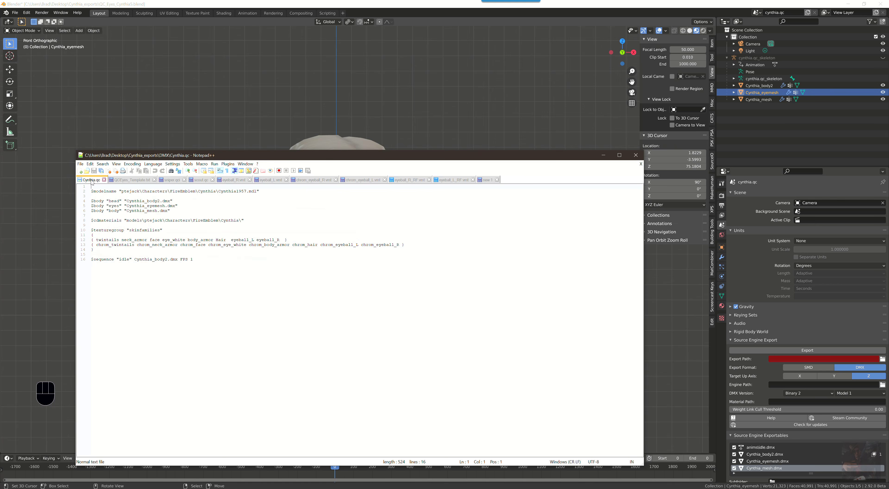
Copy the block from the $attachment lines through the closing brace in QCEyes_Template.txt and paste it below the $modelname line of Cynthia.qc.
left_click(132, 180)
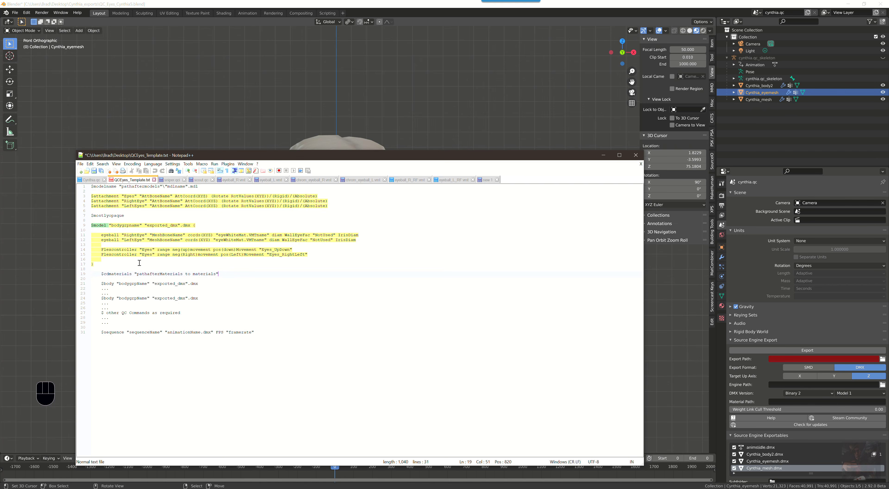
left_click_drag(109, 266, 80, 195)
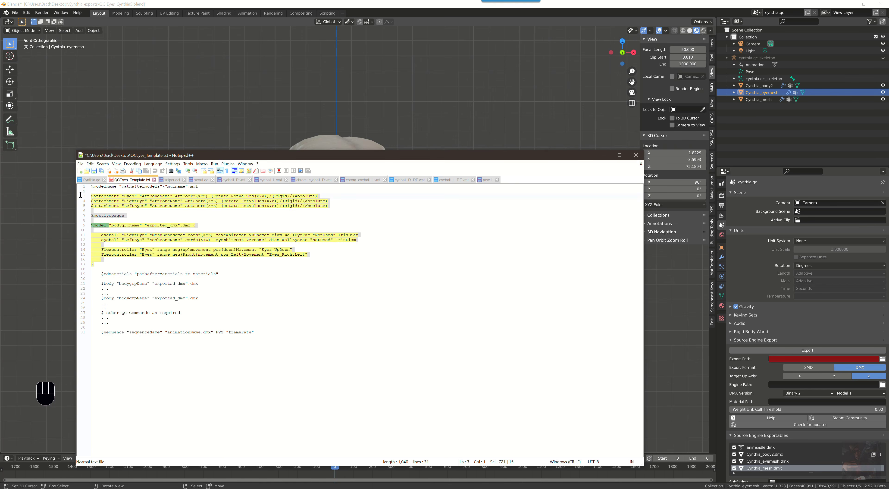
right_click(162, 200)
left_click(181, 207)
left_click(92, 180)
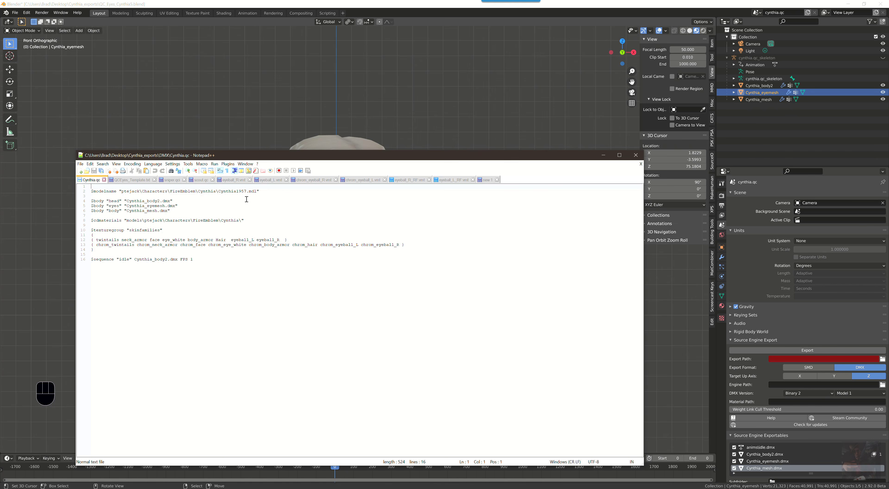
left_click(265, 192)
key("Return")
key("Return")
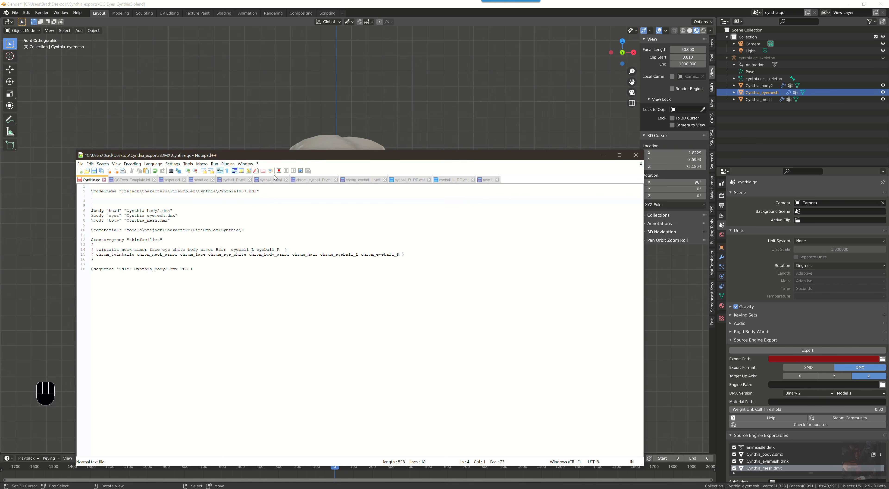
key("ctrl+v")
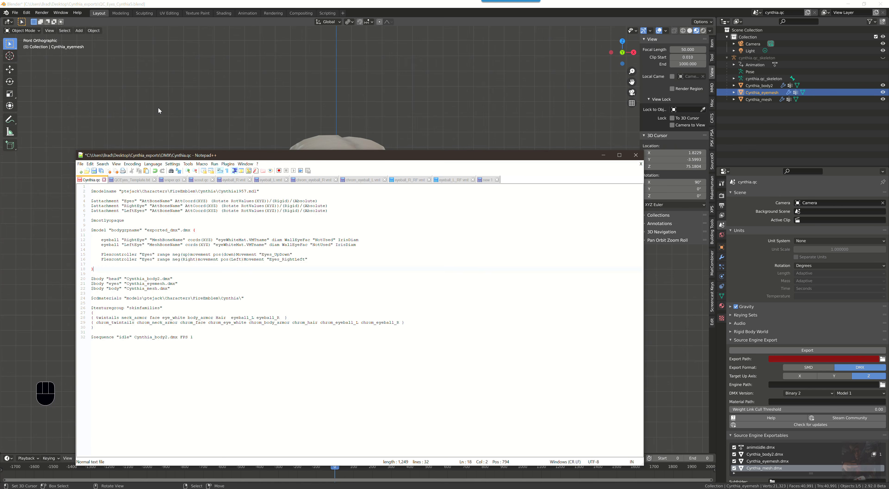
Maximize the Notepad++ window and enlarge the text of Cynthia.qc for reading.
left_click_drag(318, 149, 439, 104)
left_click(740, 109)
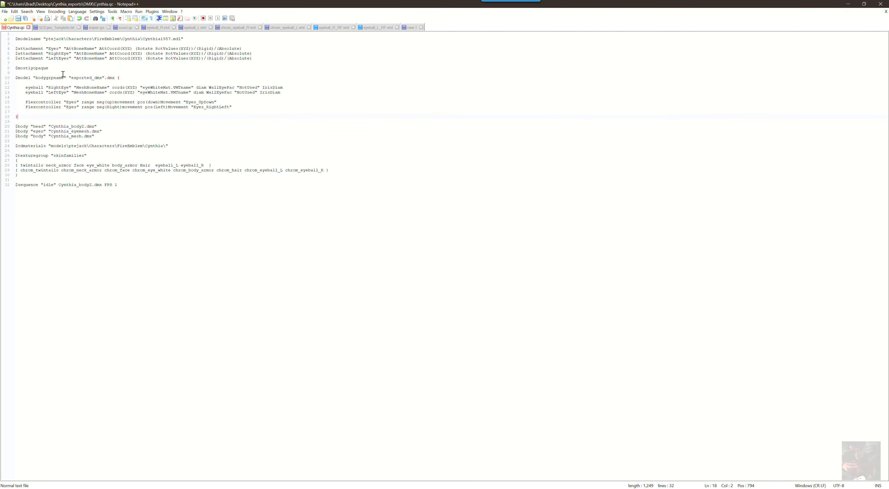
scroll(86, 75, "up", 4, "ctrl")
scroll(86, 75, "up", 1, "ctrl")
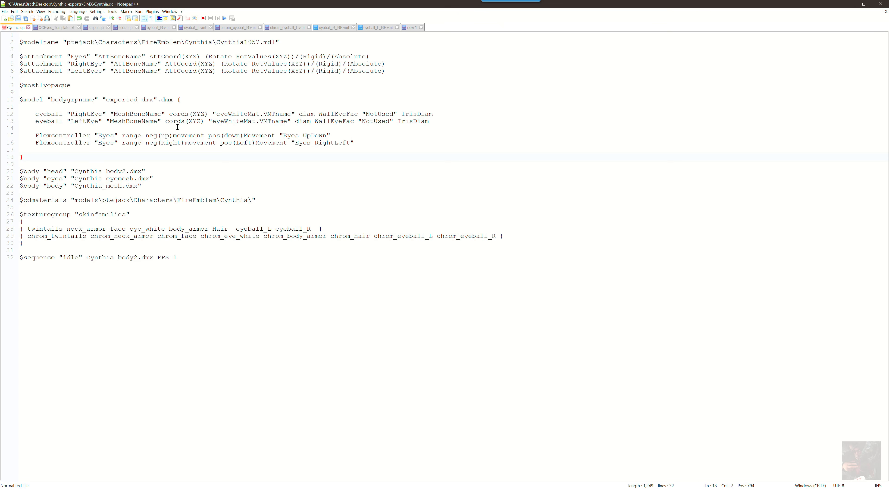
Switch to Blender and examine the shape keys of Cynthia_body2, including mouth-open, and those of Cynthia_eyemesh.
key("alt+Tab")
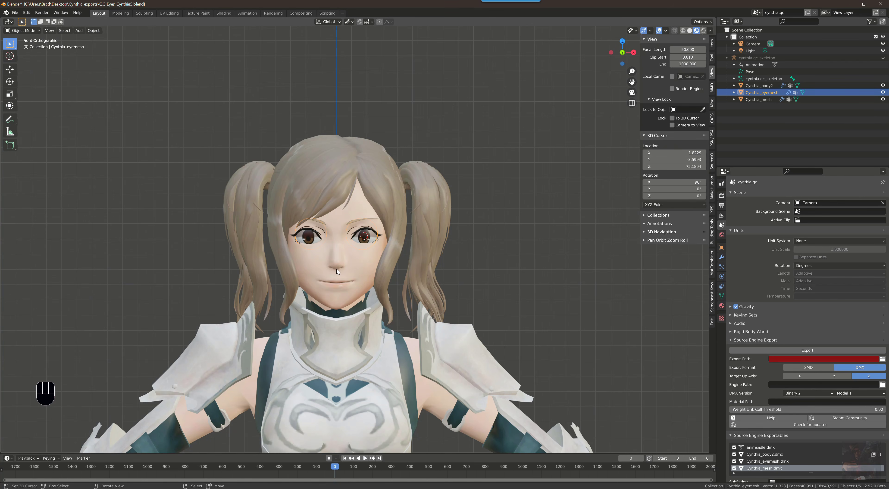
right_click(352, 268)
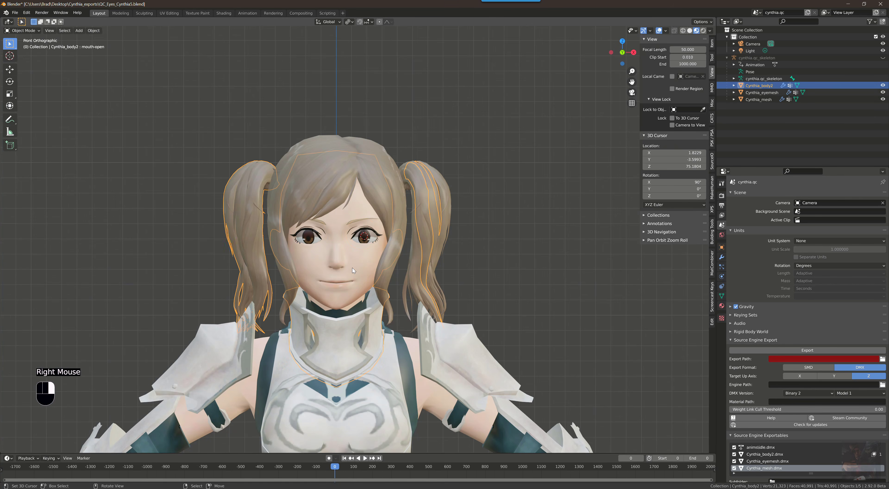
left_click(721, 295)
left_click(750, 273)
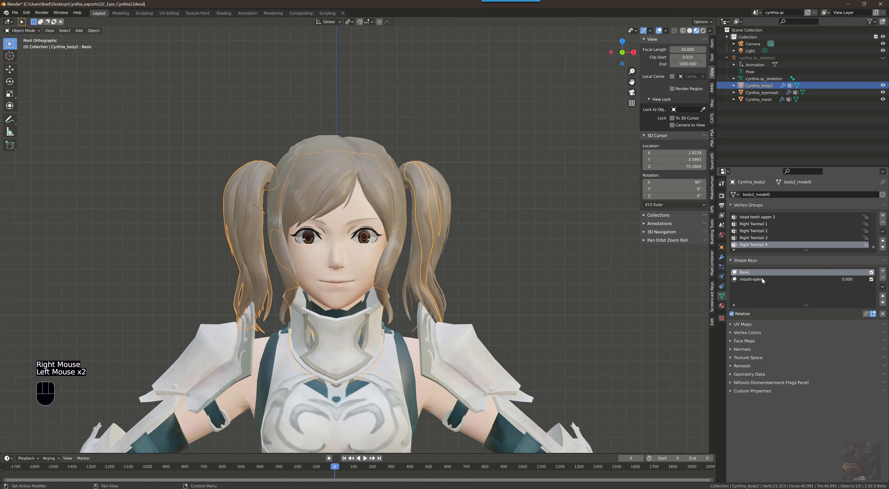
left_click(748, 278)
mouse_move(803, 324)
left_mouse_down()
mouse_move(879, 323)
mouse_move(790, 323)
left_mouse_up()
left_click(746, 273)
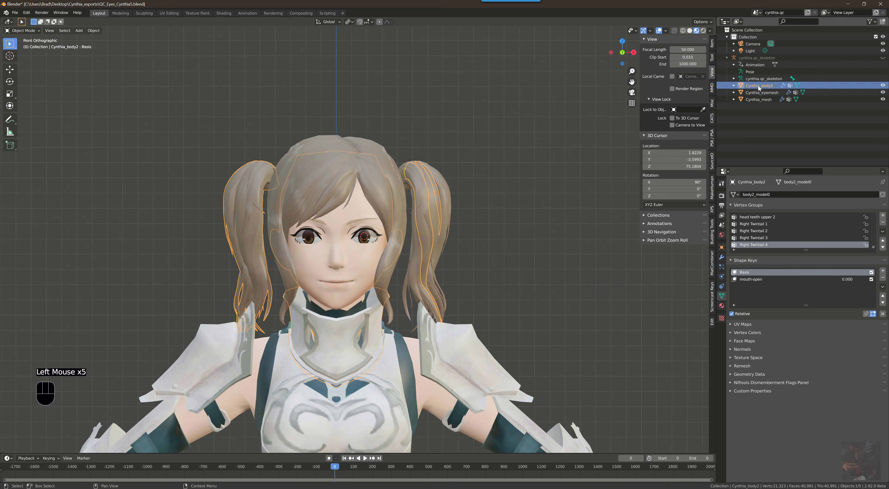
key("alt")
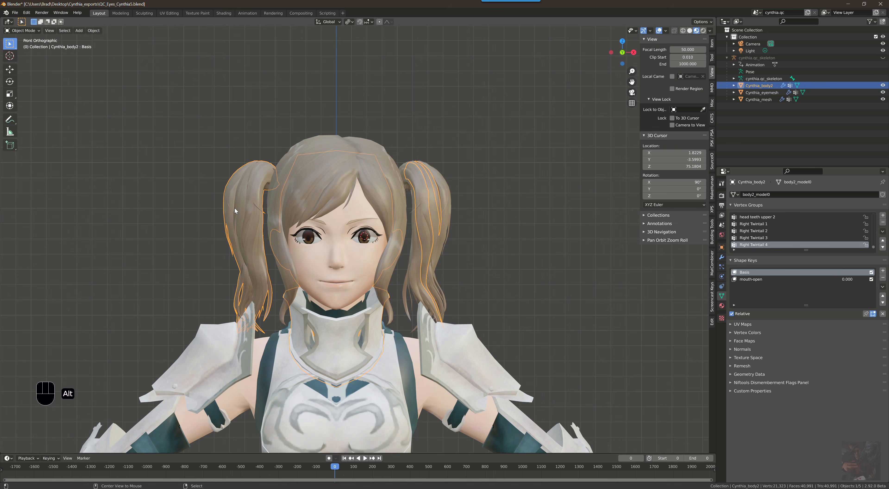
left_click(762, 95)
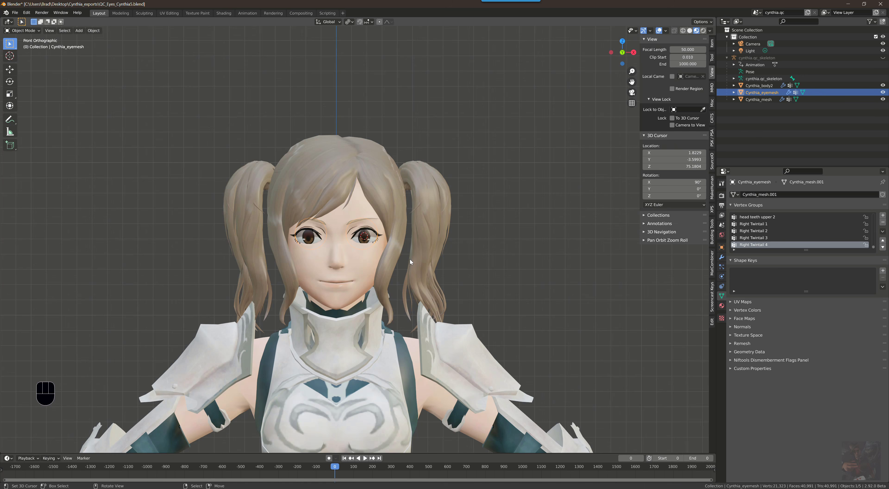
Switch to Notepad++ and review the eyeball lines in scout.qc, comparing them with the Cynthia model in Blender.
key("alt+Tab")
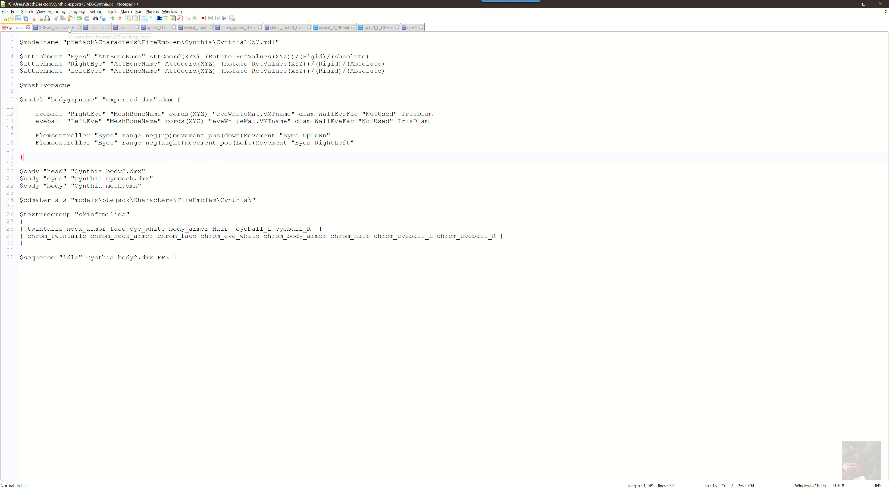
left_click(126, 28)
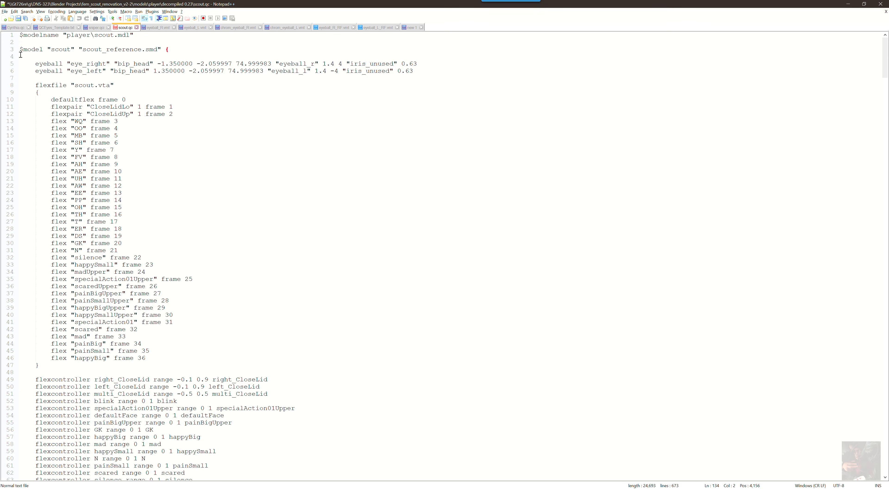
key("alt+Tab")
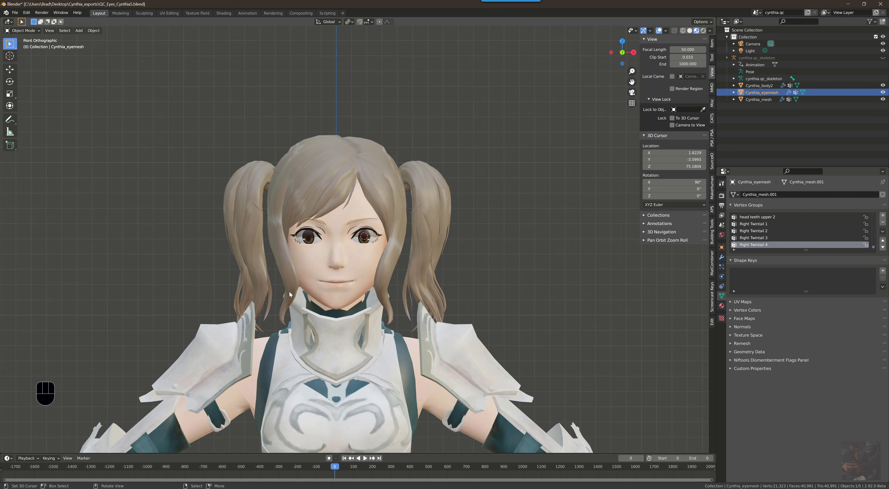
key("alt+Tab")
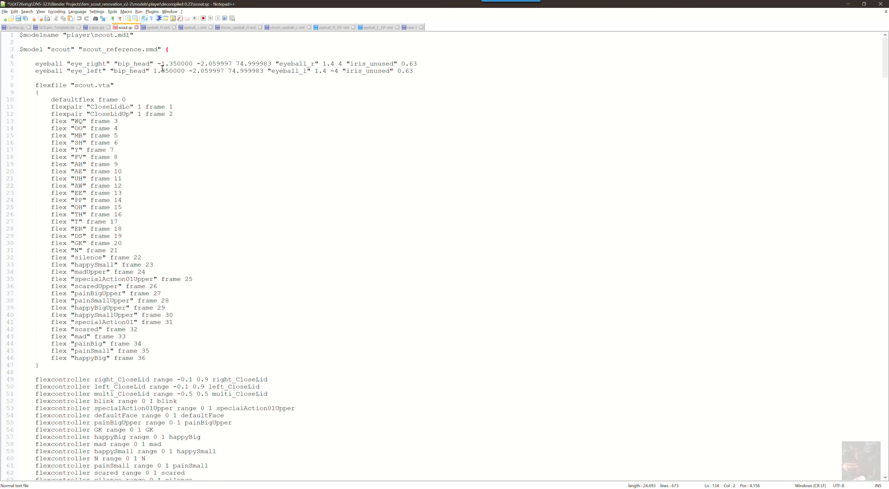
key("alt+Tab")
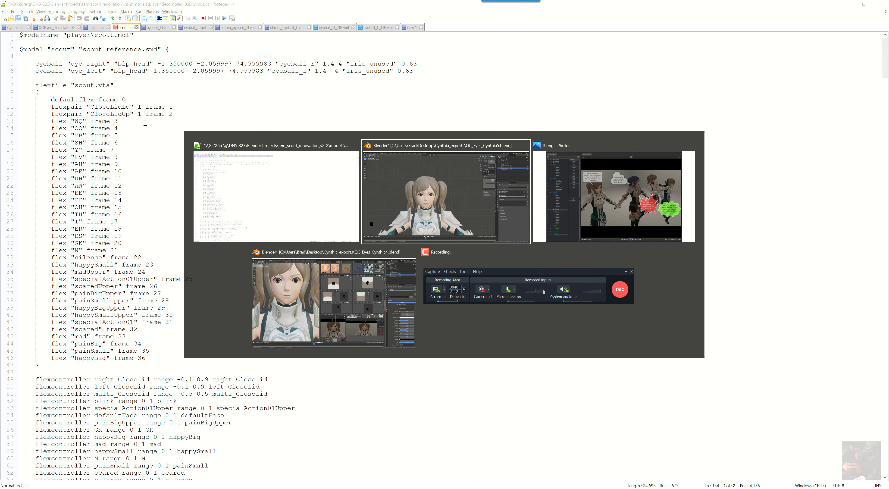
key("alt+Tab")
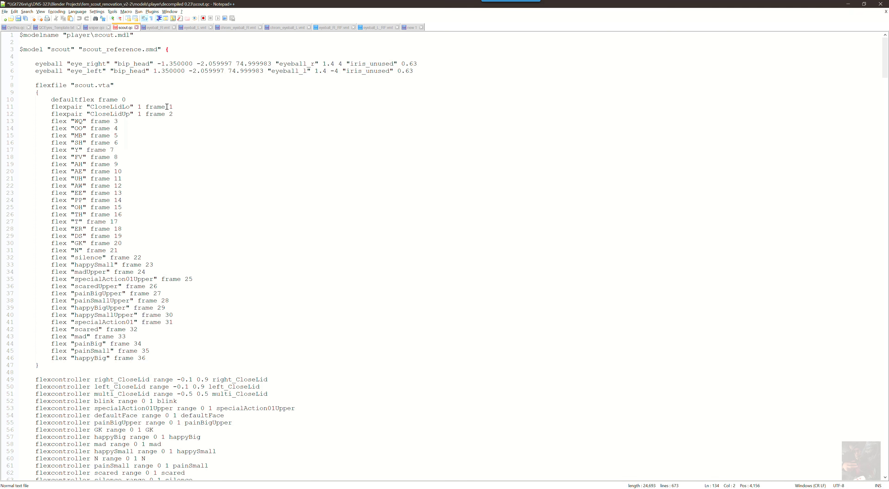
scroll(117, 115, "down", 3)
scroll(117, 115, "up", 3)
Add the line "$scale 2" between the $modelname and $model lines of scout.qc, and return to Cynthia.qc.
left_click(20, 41)
key("Return")
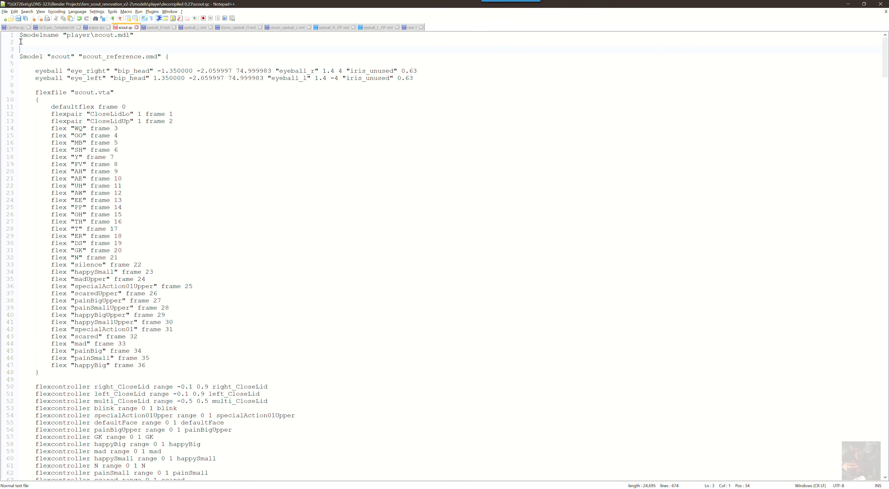
key("Return")
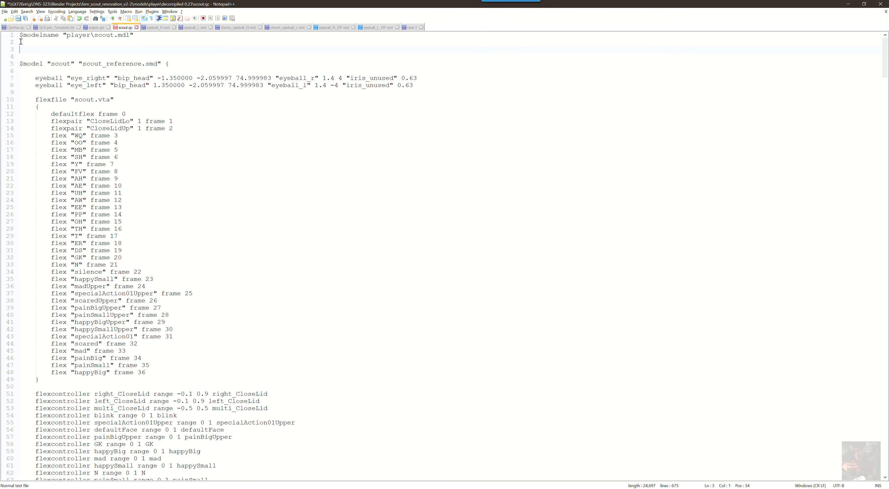
type("$scale 2")
left_click(16, 27)
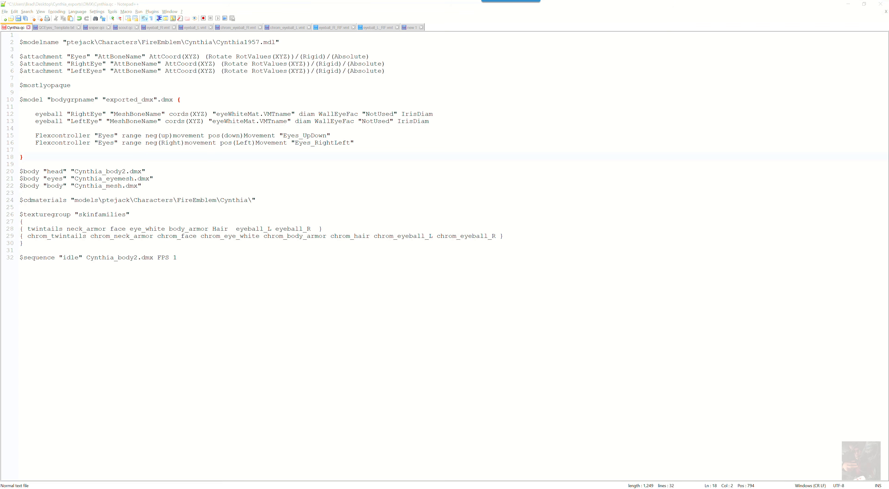
Open developer.valvesoftware.com in Chrome and look up the $scale command to read how it treats values defined in the QC.
left_click(97, 19)
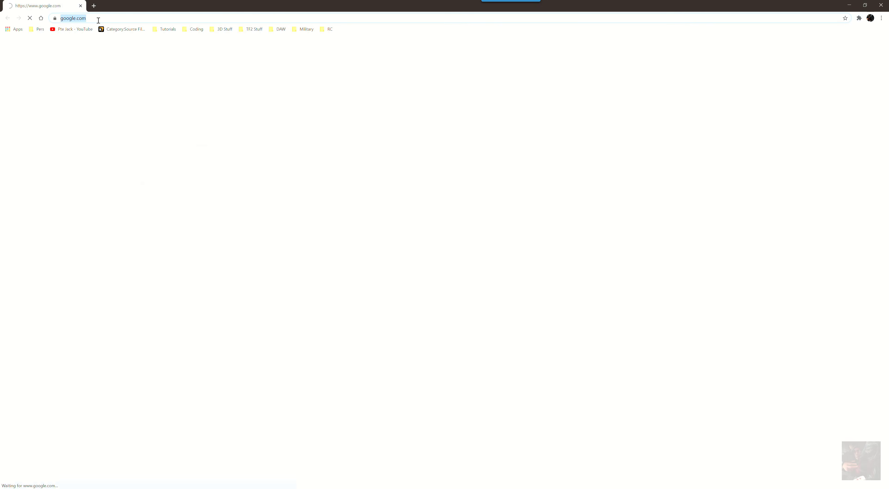
type("developer.valvesoftwar")
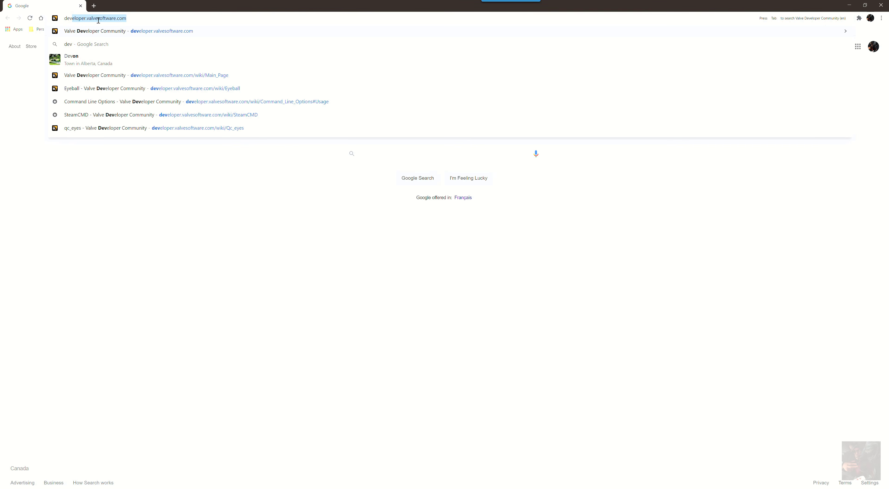
key("Return")
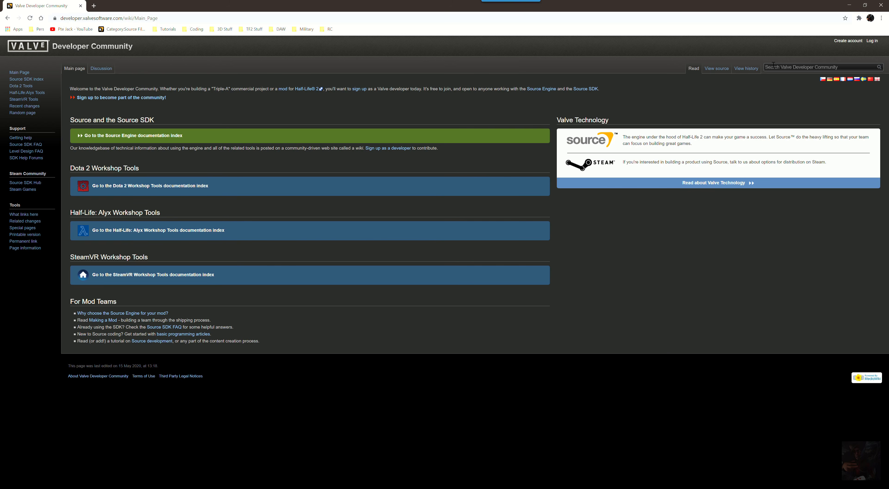
type("$scal")
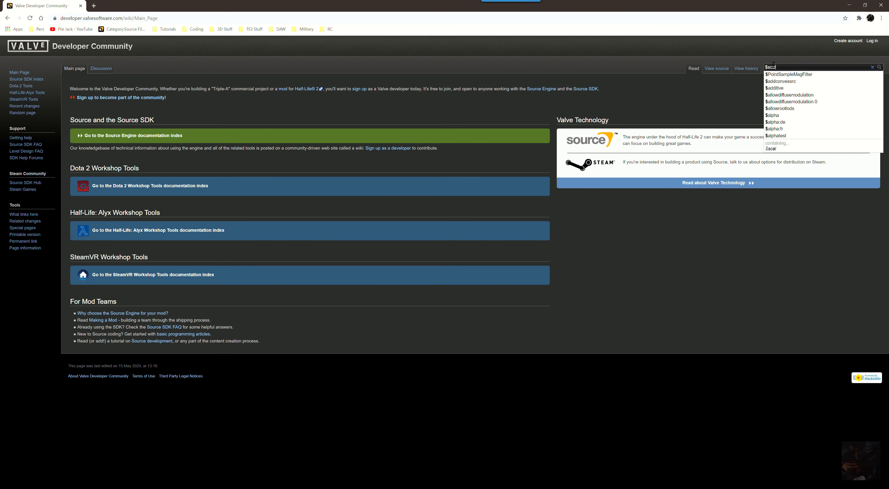
type("e")
key("Return")
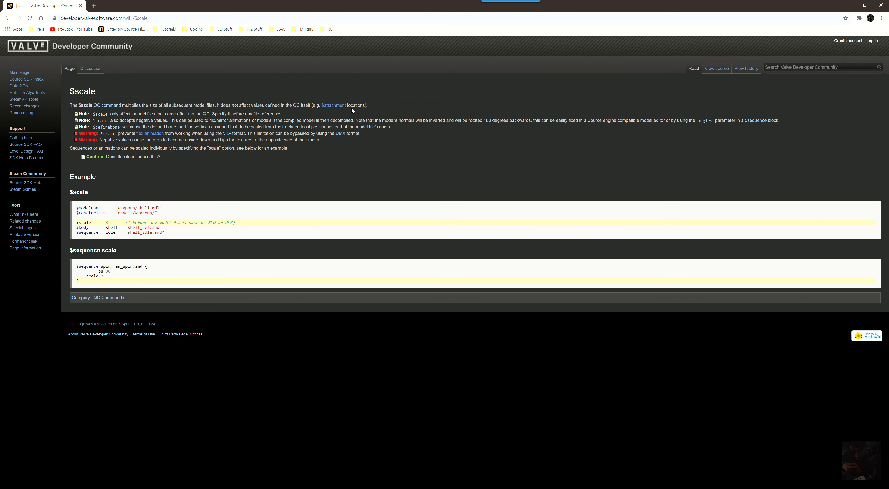
Switch to Notepad++, delete the "$scale 2" text from scout.qc, and return to Cynthia.qc.
key("alt+Tab")
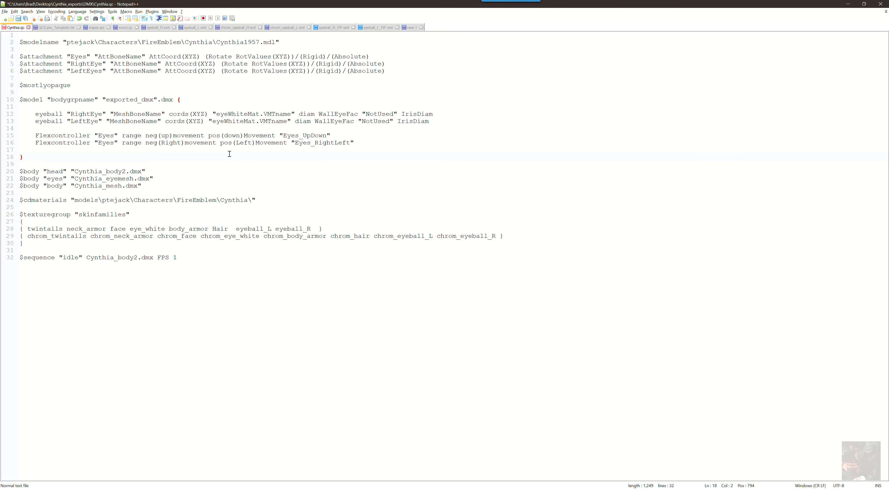
key("alt+Tab")
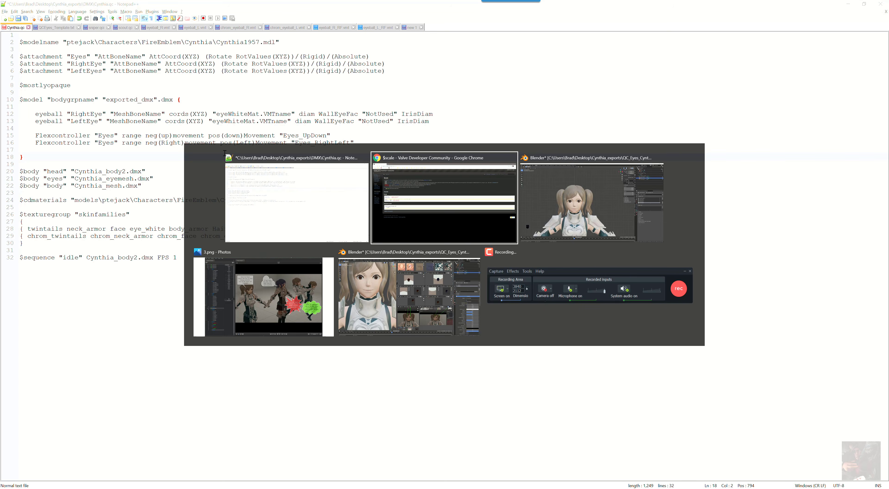
key("alt+shift+Tab")
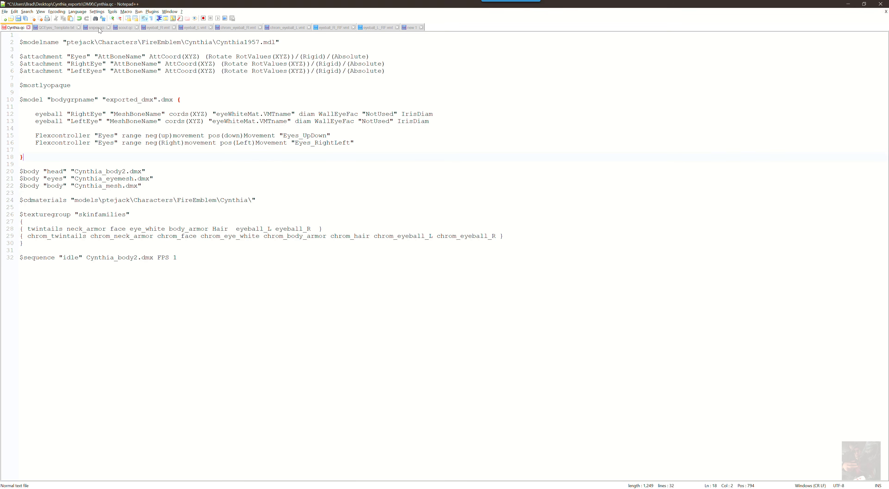
left_click(126, 27)
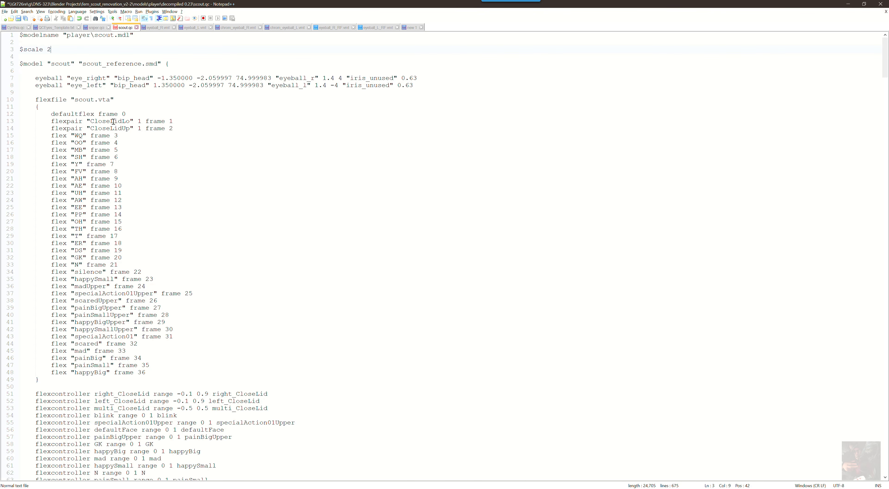
left_click_drag(69, 49, 21, 52)
key("Delete")
left_click(14, 28)
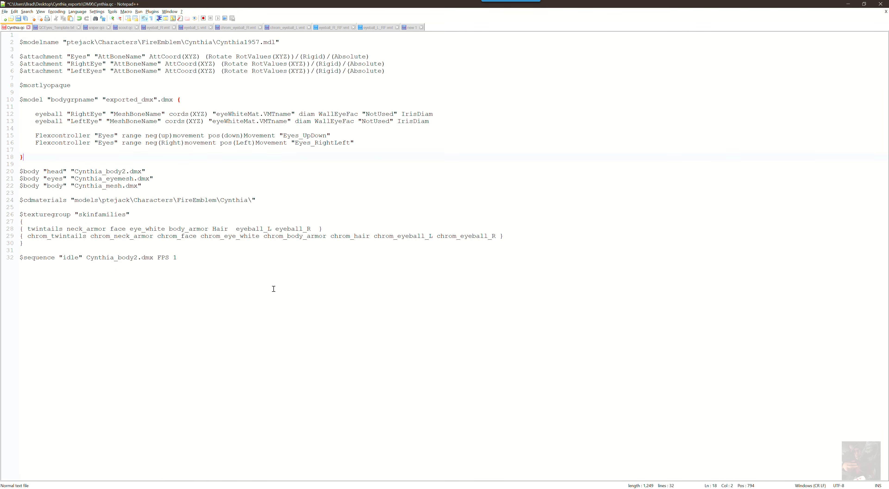
Switch to Blender and place the 3D cursor near the centre of Cynthia's left iris, at about X 1.84, Y -3.5957, Z 75.1583.
key("alt")
key("alt")
key("alt+Tab")
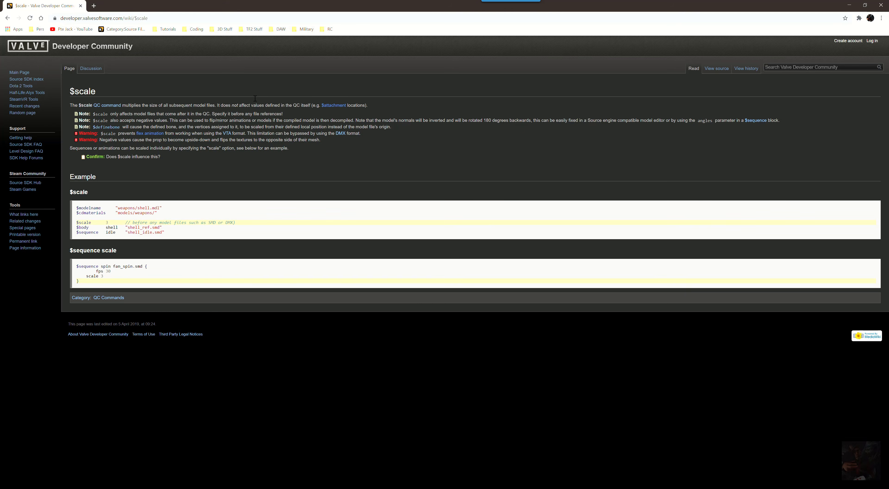
key("alt+Tab")
key("alt+Tab")
key("alt+Tab")
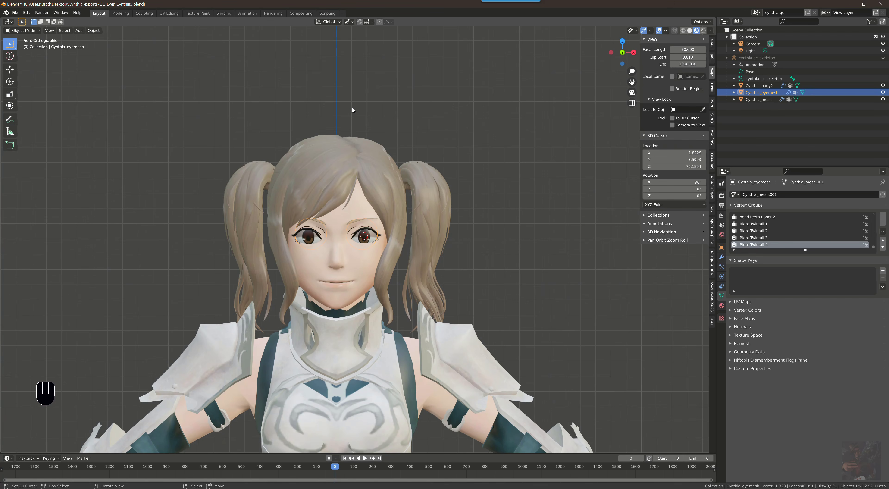
scroll(393, 261, "up", 11)
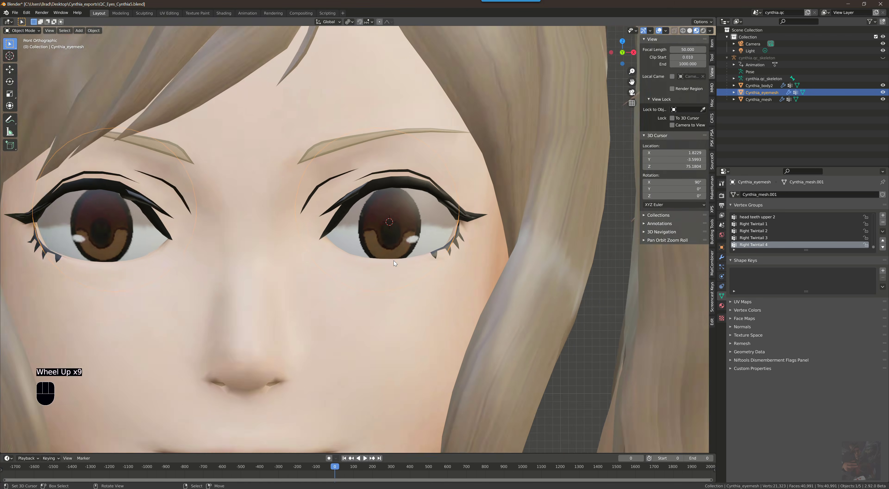
scroll(393, 260, "up", 3)
scroll(393, 261, "up", 2)
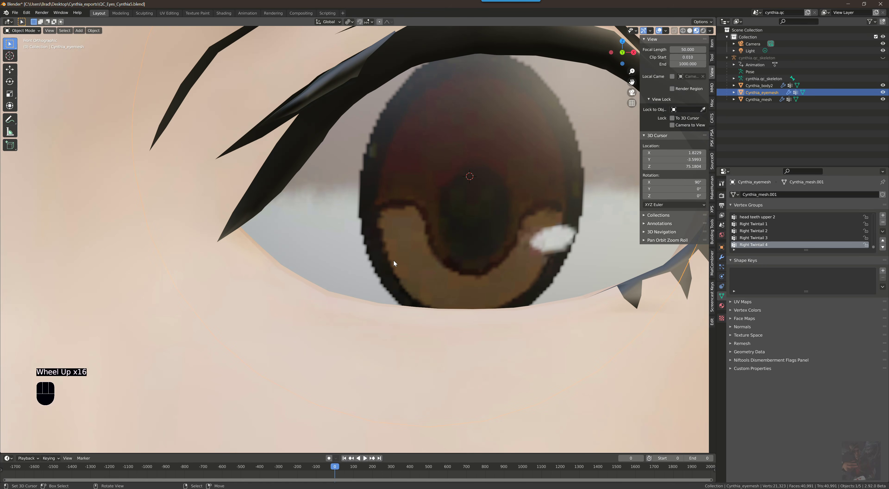
middle_click_drag(431, 245, 336, 239, "shift")
scroll(336, 239, "up", 1)
scroll(336, 239, "down", 1)
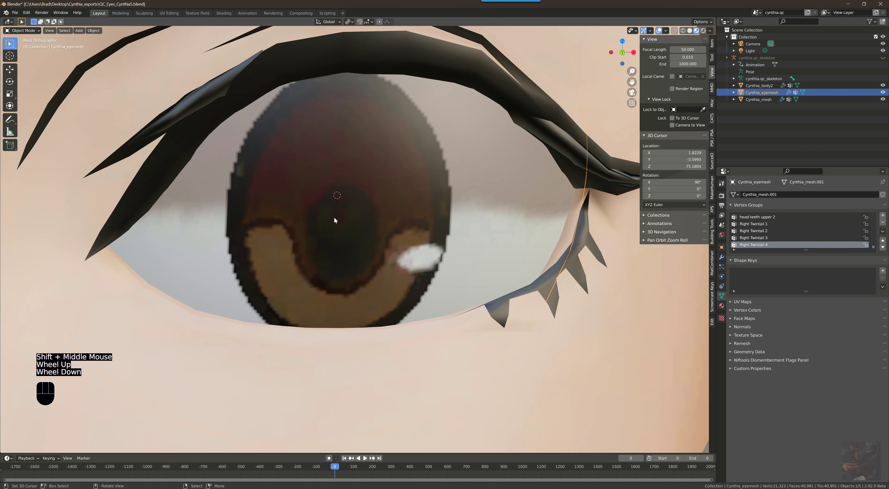
left_click(341, 201)
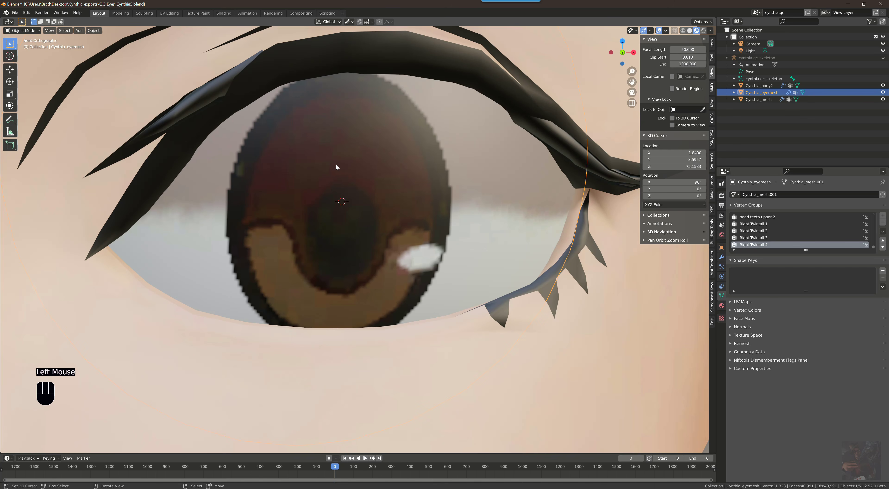
scroll(337, 167, "down", 6)
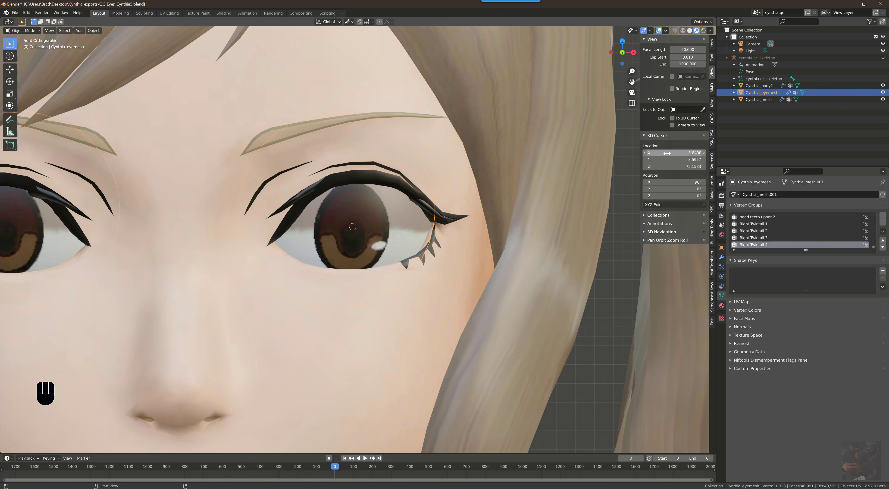
Shift the 3D cursor to X 12.04, then put it back on the left iris at about X 1.8386, Y -3.5942, Z 75.1438.
left_click_drag(666, 153, 693, 153)
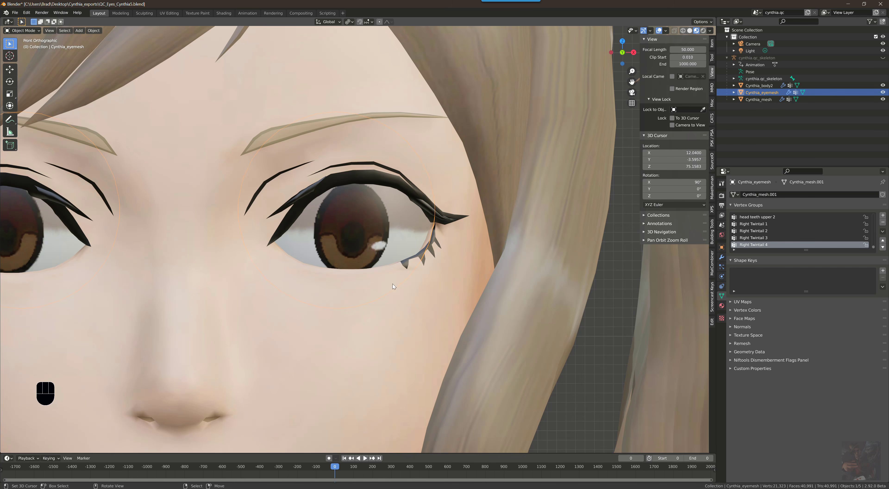
left_click(352, 227)
scroll(352, 227, "down", 9)
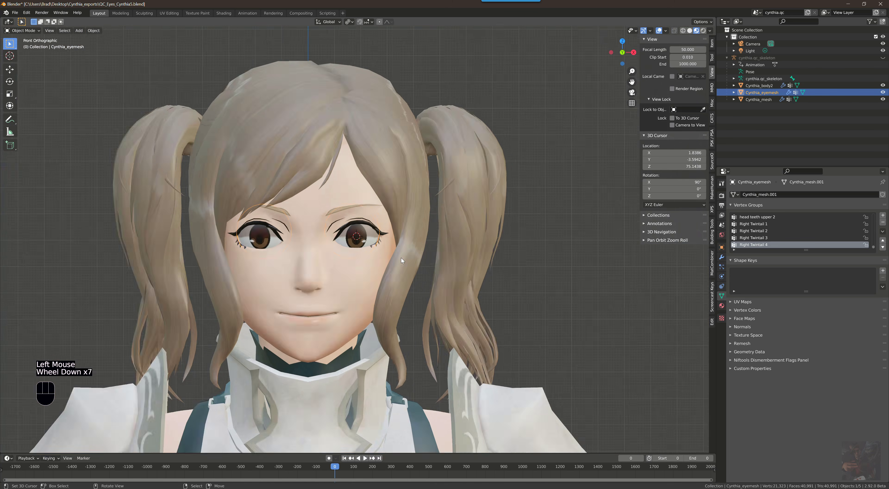
middle_click_drag(400, 258, 357, 252)
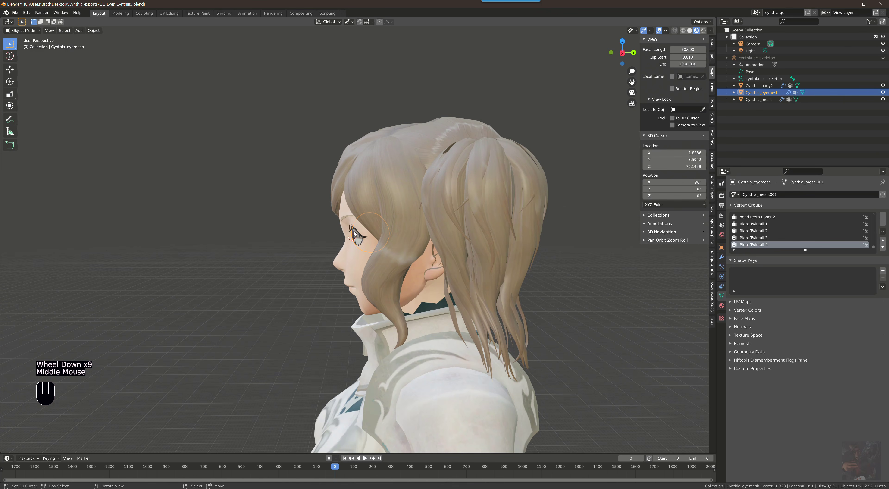
key("KP_1")
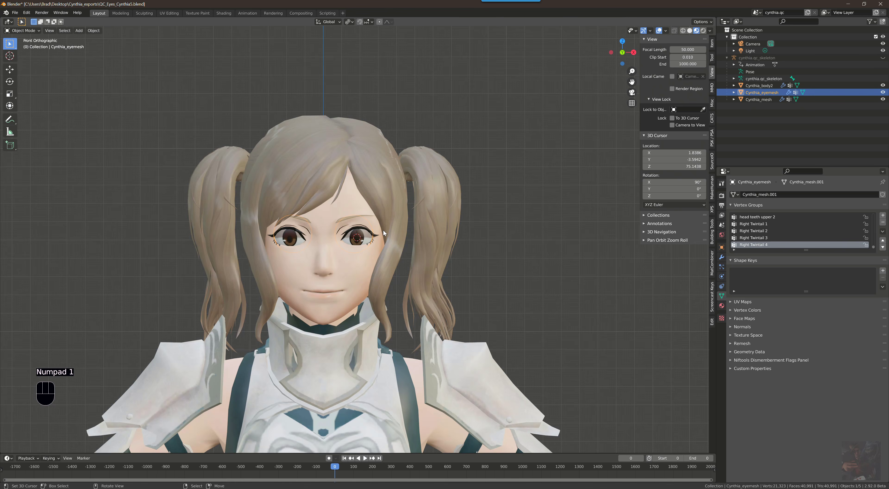
scroll(383, 230, "up", 10)
scroll(383, 229, "up", 4)
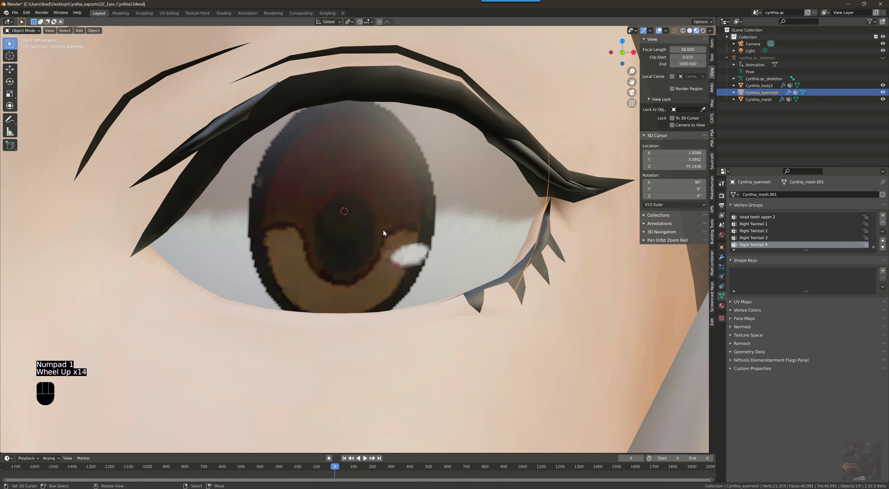
Copy the 3D cursor's X location and replace AttCoord(XYZ) in the LeftEyes attachment line of Cynthia.qc in Notepad++ with 1.83864.
left_click(666, 152)
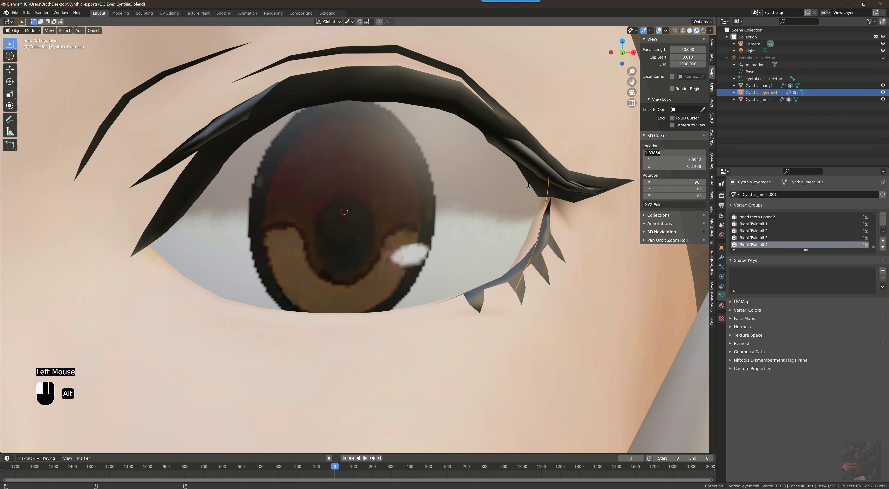
key("alt+Tab")
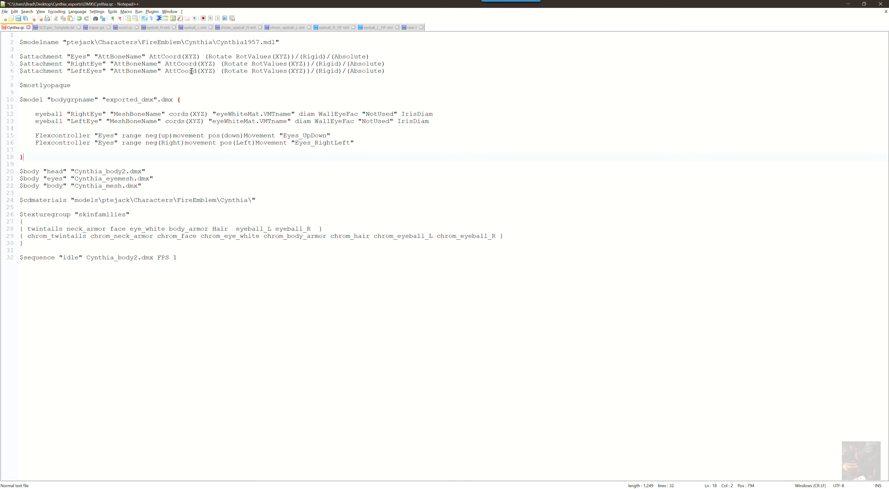
left_click(165, 71)
left_click_drag(166, 71, 215, 73)
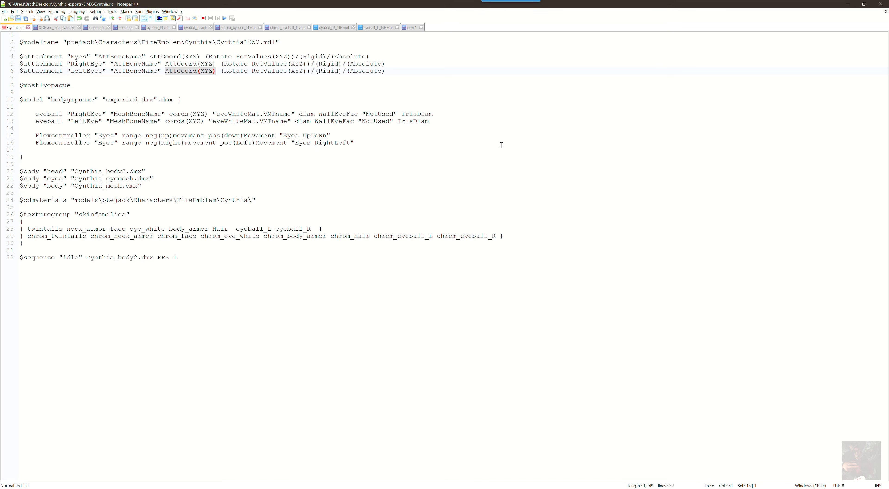
type("1.83864")
Copy the 3D cursor's Y location from Blender and add -3.59416 after the X value in Cynthia.qc's LeftEyes attachment line.
key("alt+Tab")
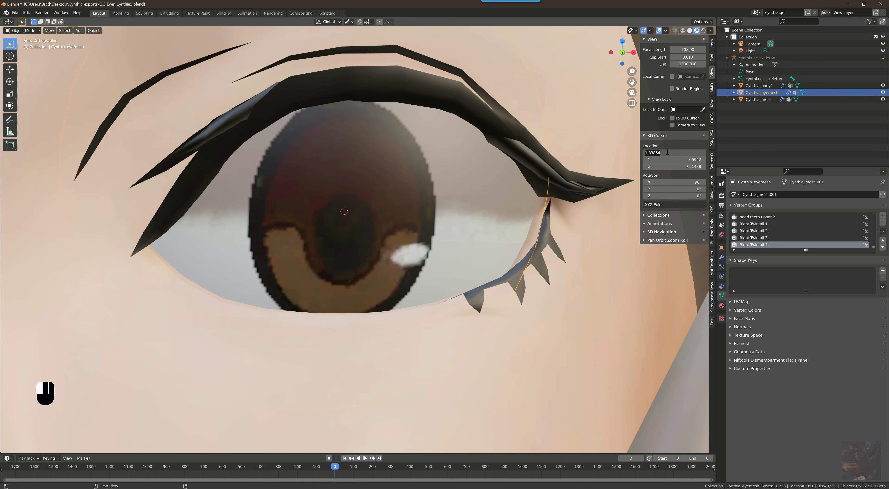
key("Tab")
key("ctrl+c")
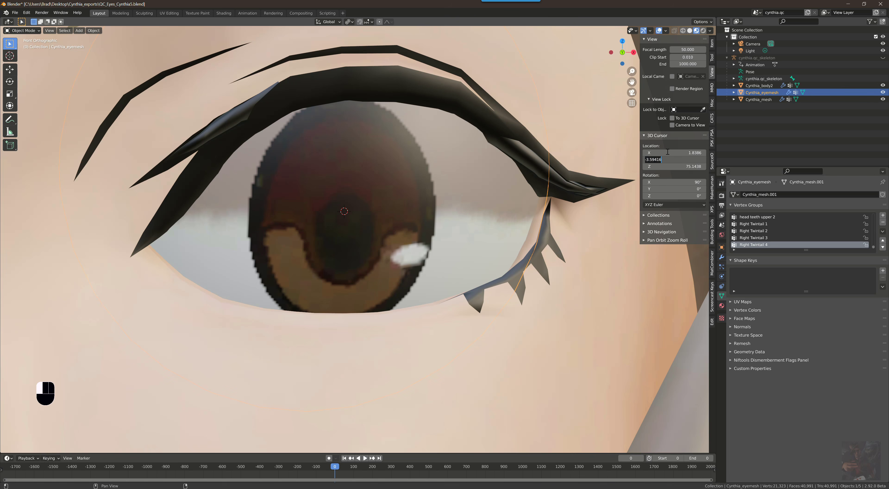
key("ctrl")
key("alt+Tab")
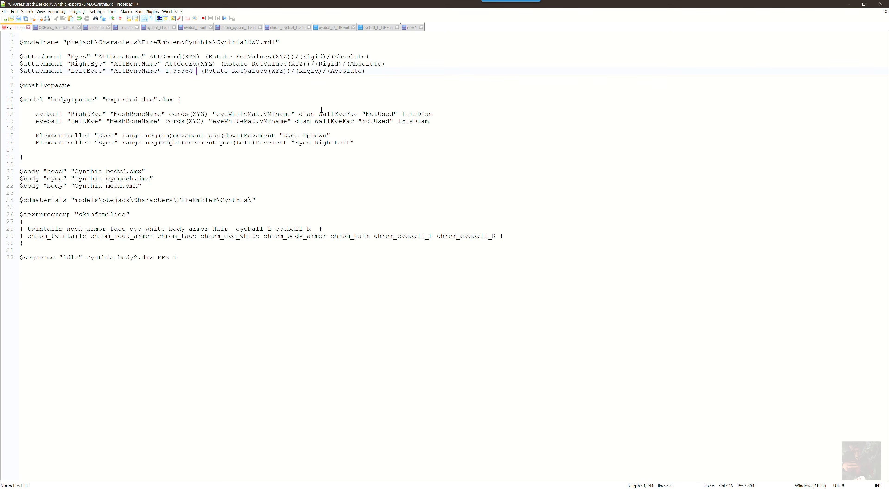
key("ctrl+v")
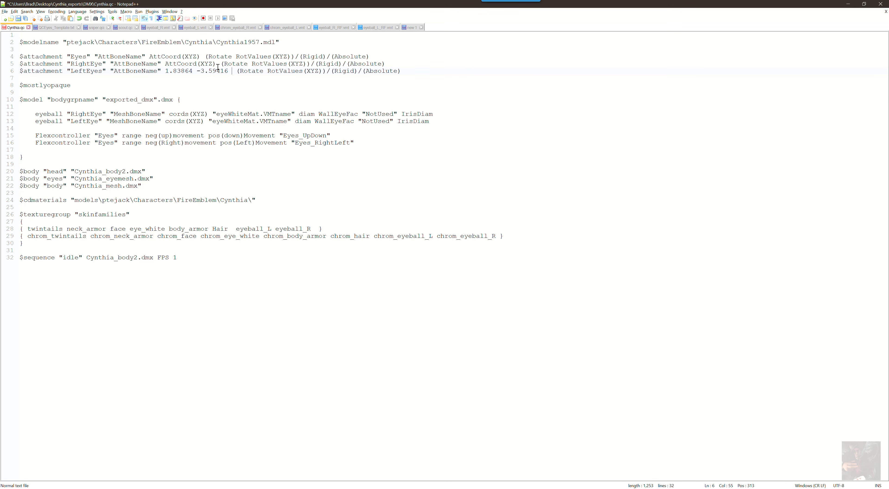
Copy the 3D cursor's Z location from Blender and add 75.1438 as the third coordinate in Cynthia.qc's LeftEyes attachment line.
key("alt+Tab")
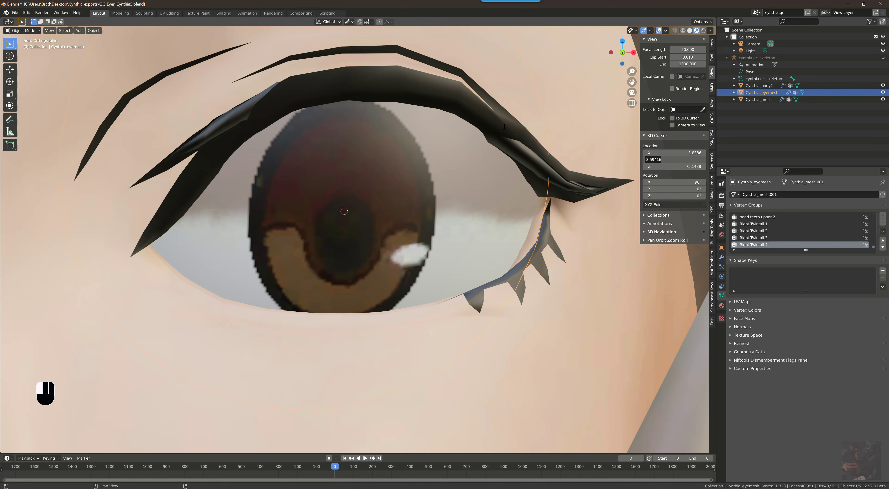
key("Tab")
key("ctrl+c")
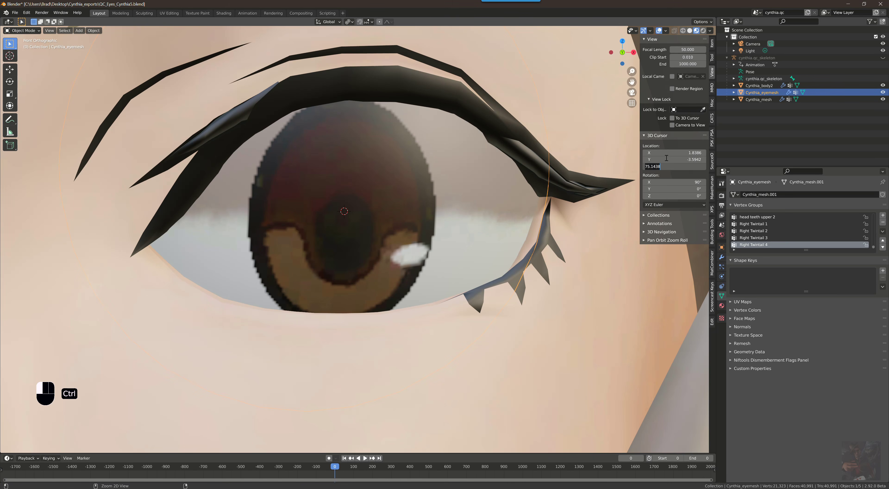
key("alt+Tab")
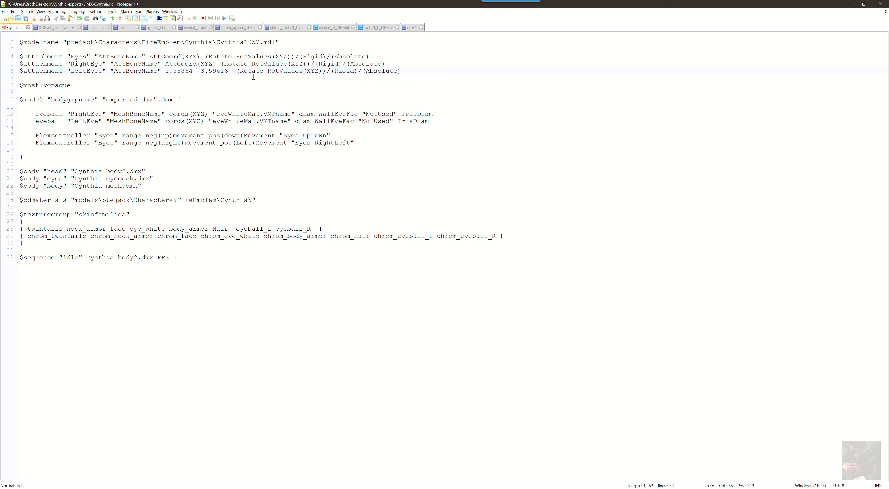
key("ctrl+v")
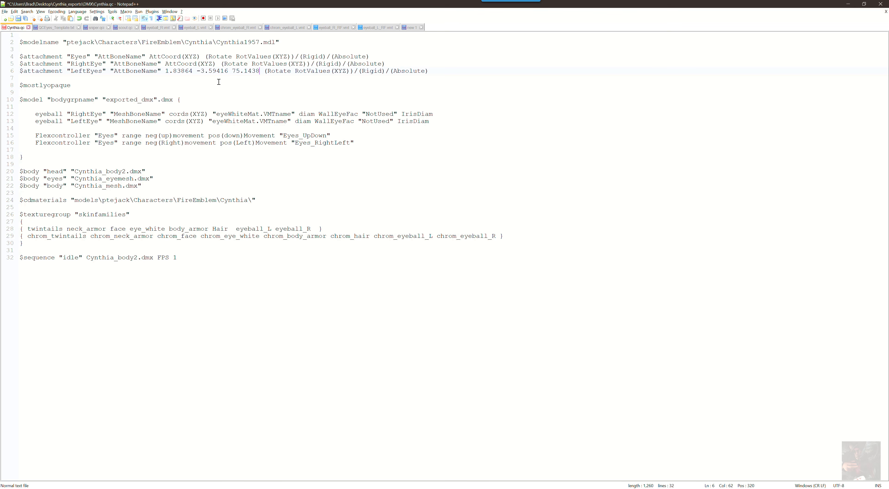
Switch to Blender and set the 3D cursor's X location to -1.83864 to mirror it onto Cynthia's right eye.
key("alt+Tab")
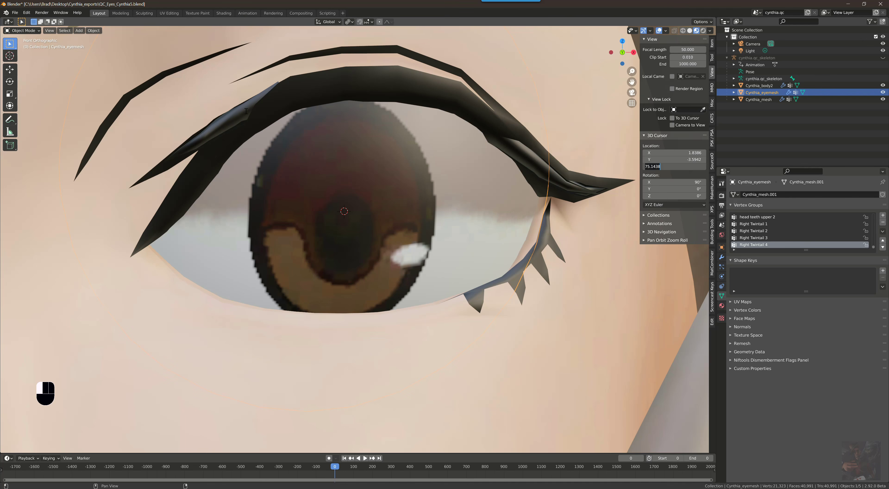
left_click(284, 168)
scroll(283, 168, "down", 16)
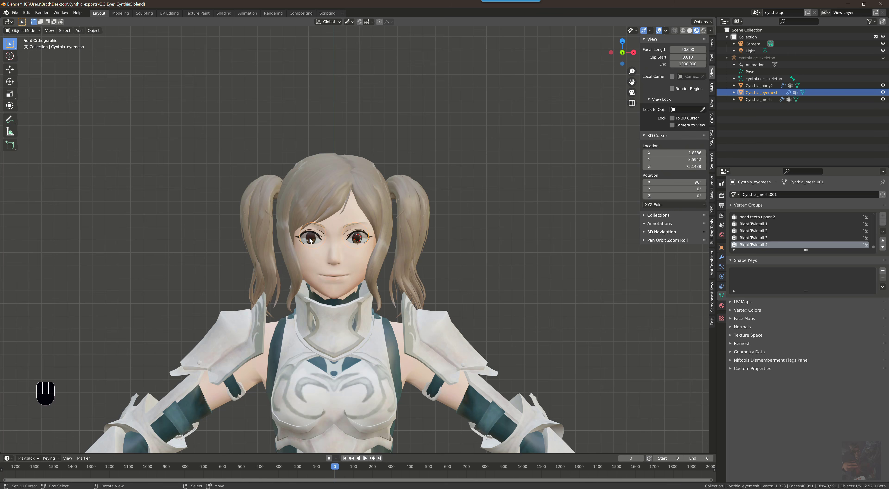
scroll(310, 241, "up", 7)
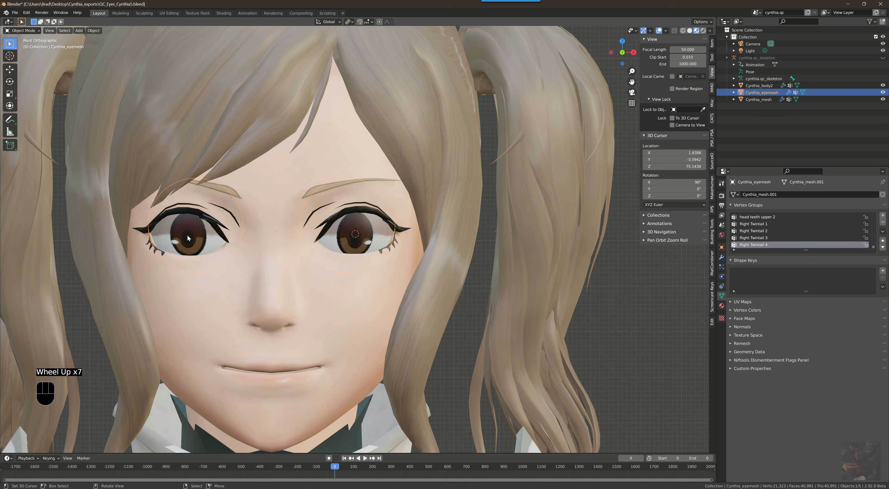
left_click(668, 153)
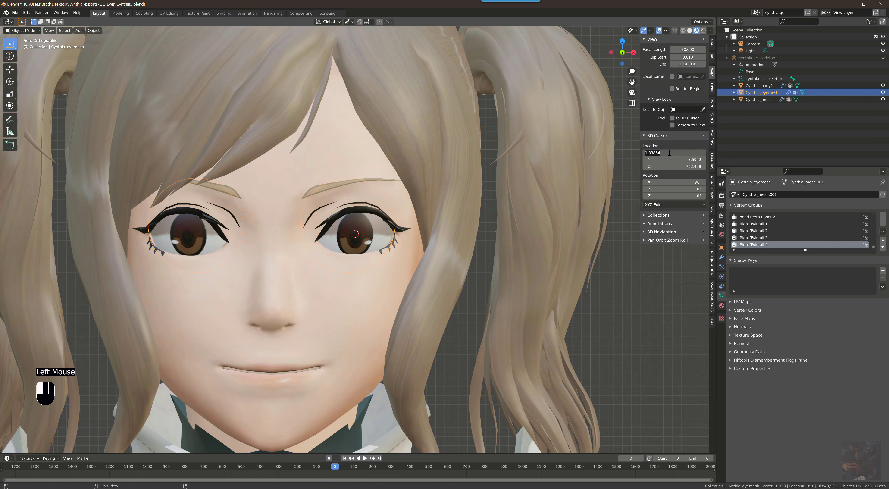
key("Home")
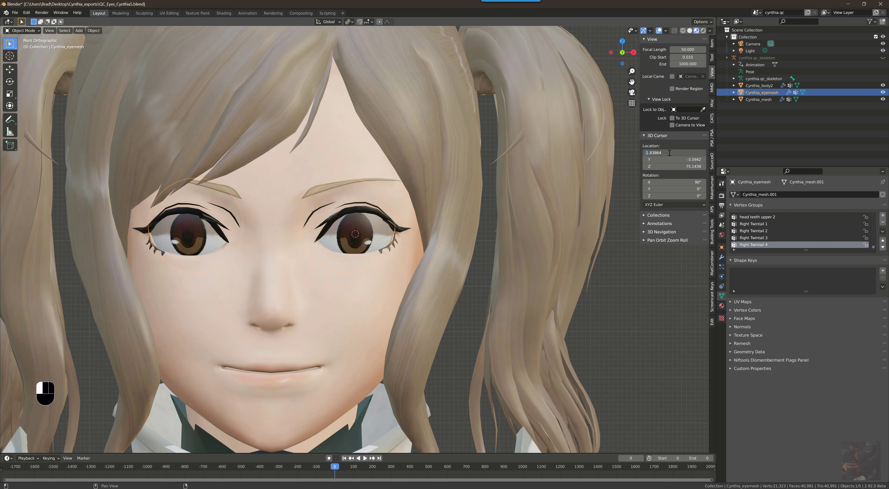
key("Return")
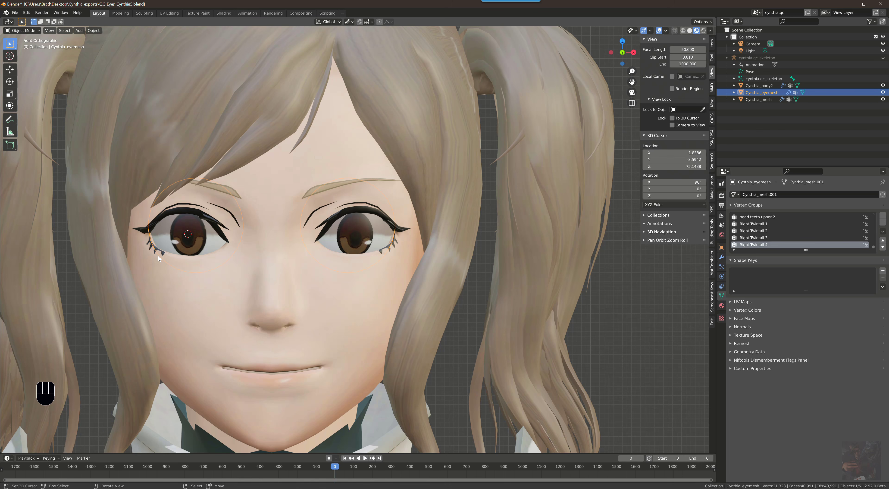
Examine the 3D cursor's placement on the right iris up close and against the whole face, and return to Cynthia.qc in Notepad++.
scroll(159, 256, "up", 2)
middle_click_drag(159, 254, 310, 243, "shift")
scroll(310, 243, "up", 7)
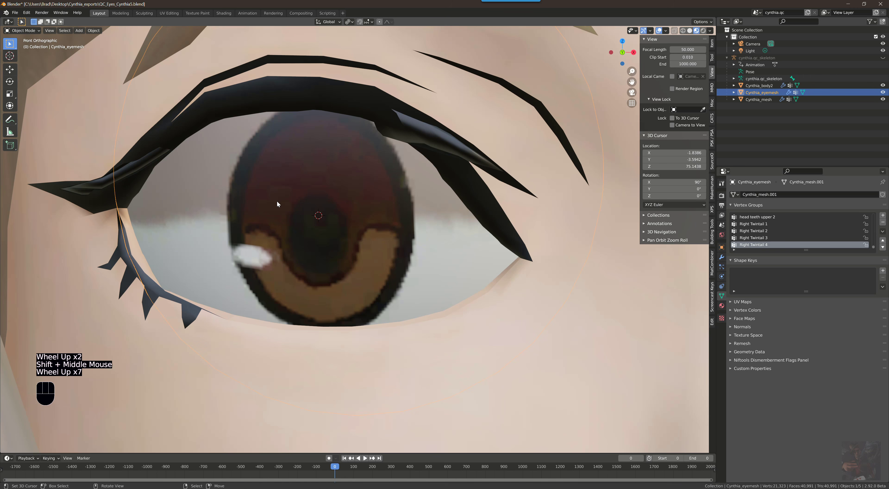
scroll(351, 225, "down", 14)
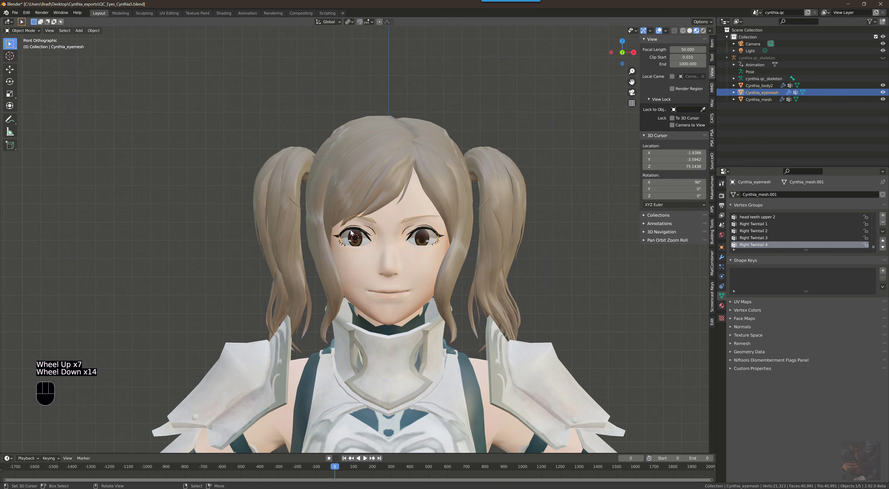
scroll(390, 307, "up", 11)
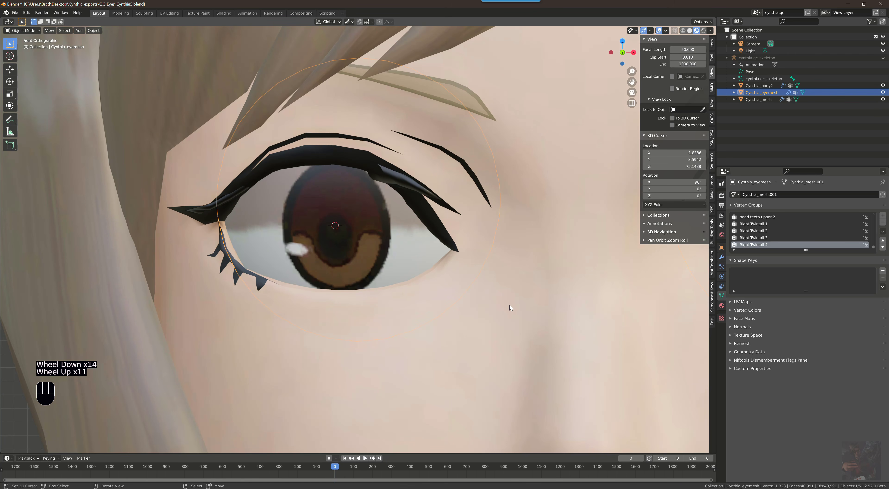
scroll(484, 303, "down", 3)
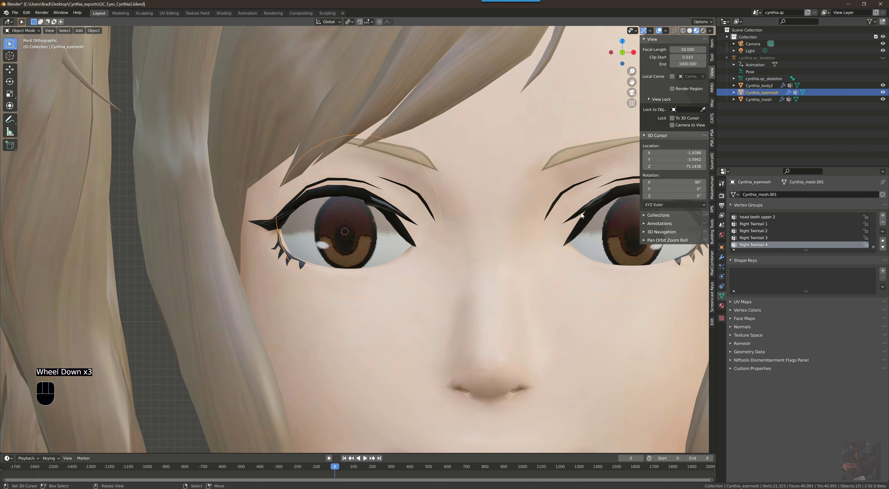
scroll(354, 300, "up", 4)
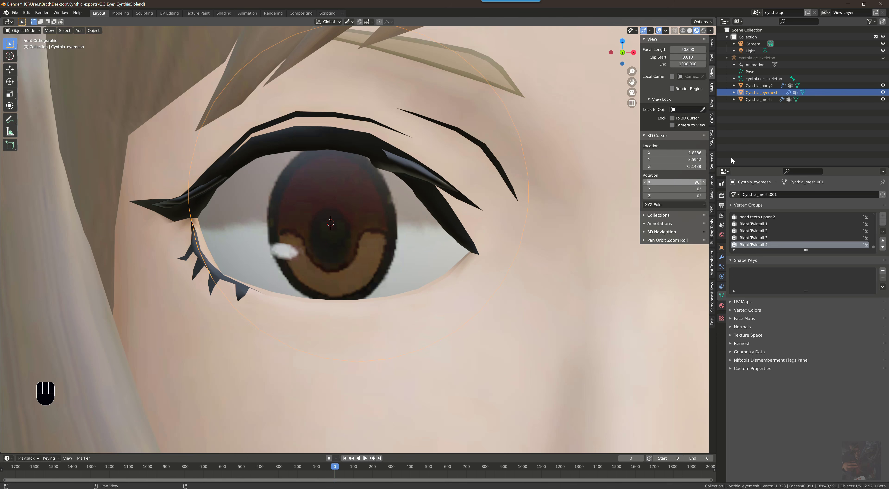
key("alt+Tab")
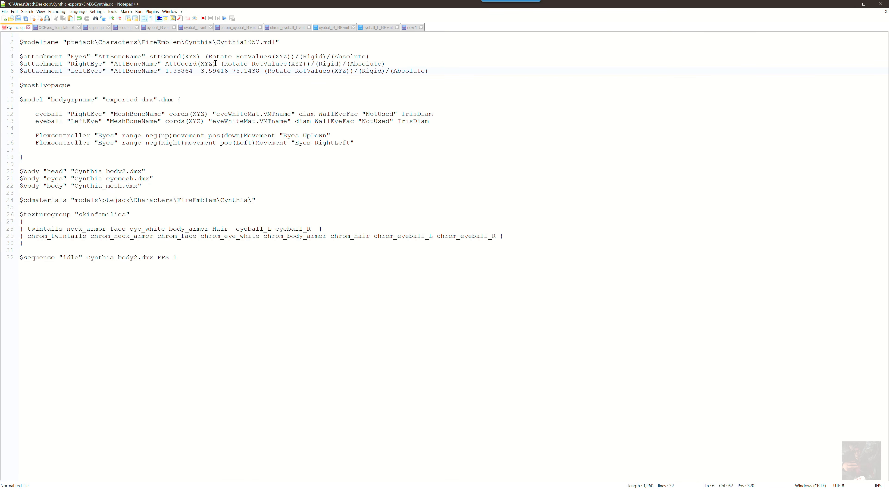
Copy the LeftEyes coordinates over AttCoord(XYZ) in the RightEye attachment line of Cynthia.qc and negate X, entering -1.83864 -3.59416 75.1438.
key("alt+Tab")
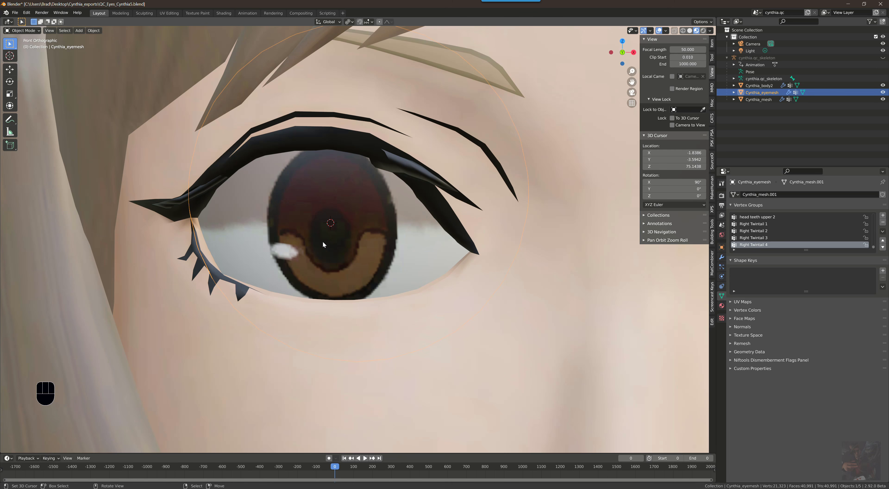
scroll(315, 249, "down", 2)
key("alt+Tab")
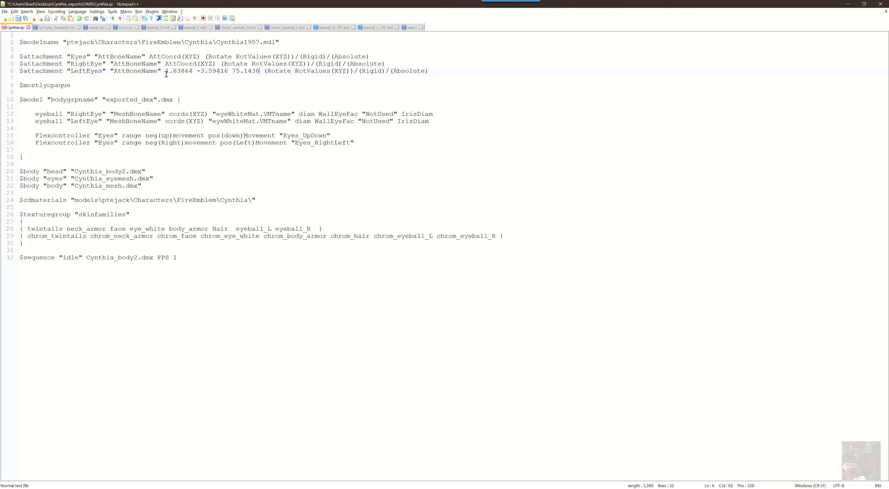
left_click_drag(165, 71, 259, 71)
key("ctrl+c")
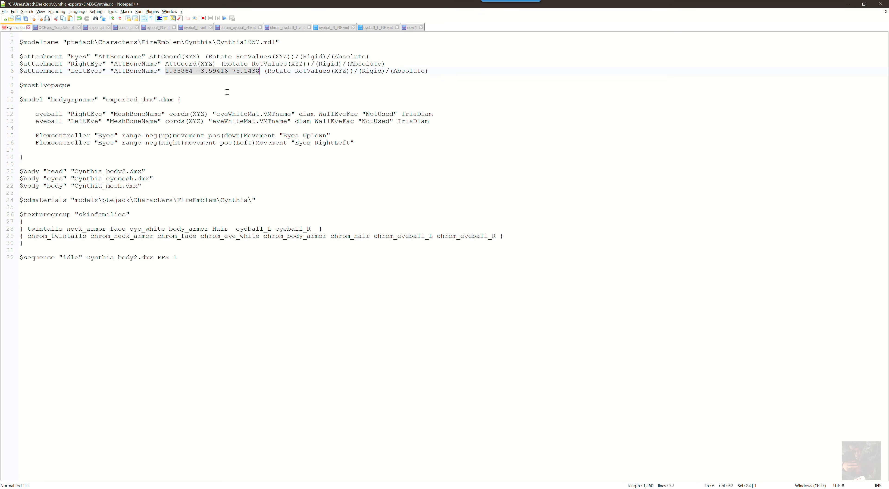
left_click_drag(160, 65, 165, 65)
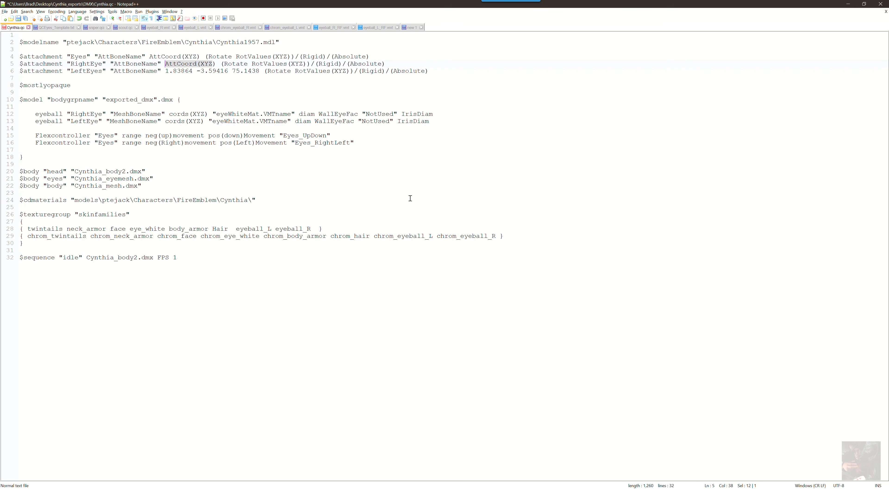
key("ctrl+v")
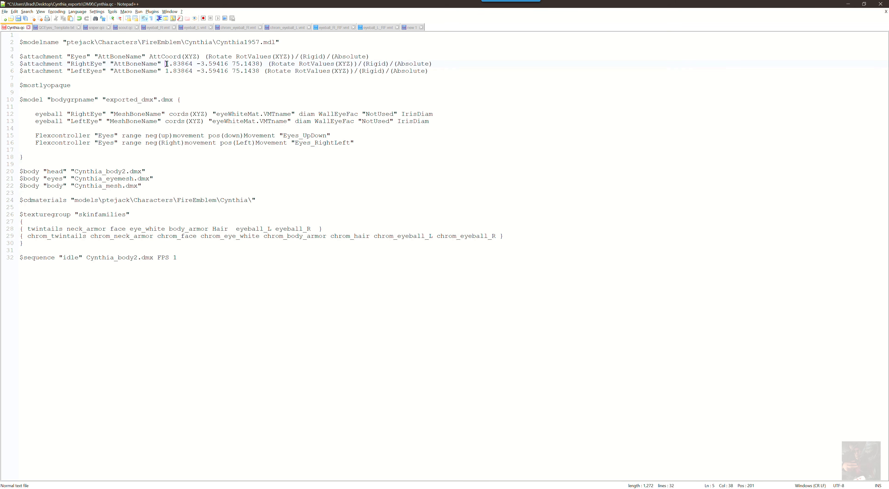
type("-")
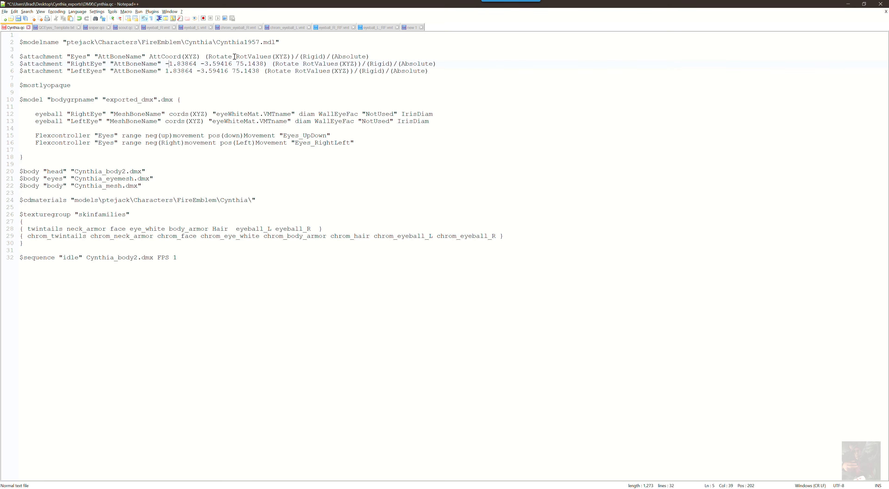
Switch to Blender and enter Edit Mode on Cynthia_eyemesh with both eyes in close view.
key("alt+Tab")
key("alt+Tab")
key("alt+Tab")
key("alt+Tab")
key("alt+Tab")
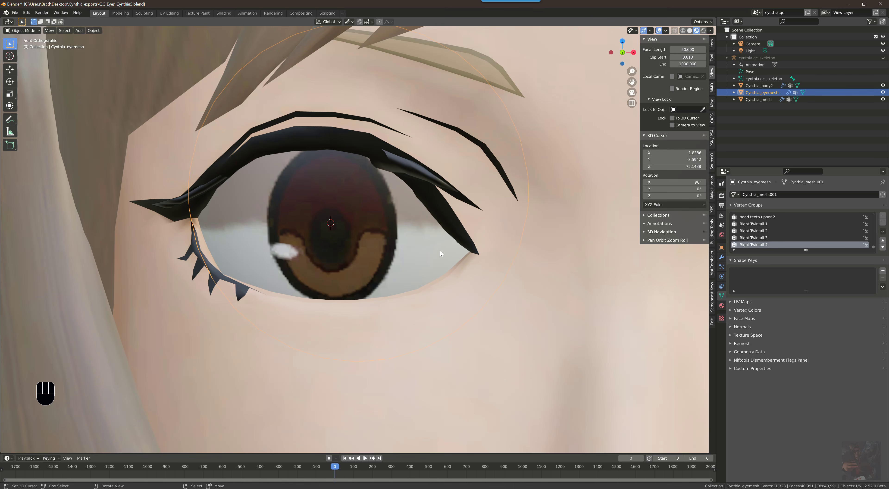
scroll(440, 254, "down", 13)
key("alt+Tab")
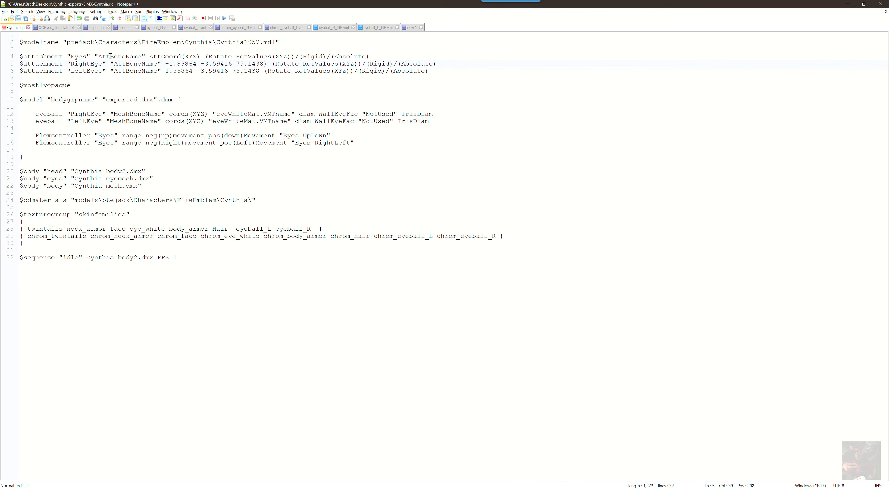
key("alt+Tab")
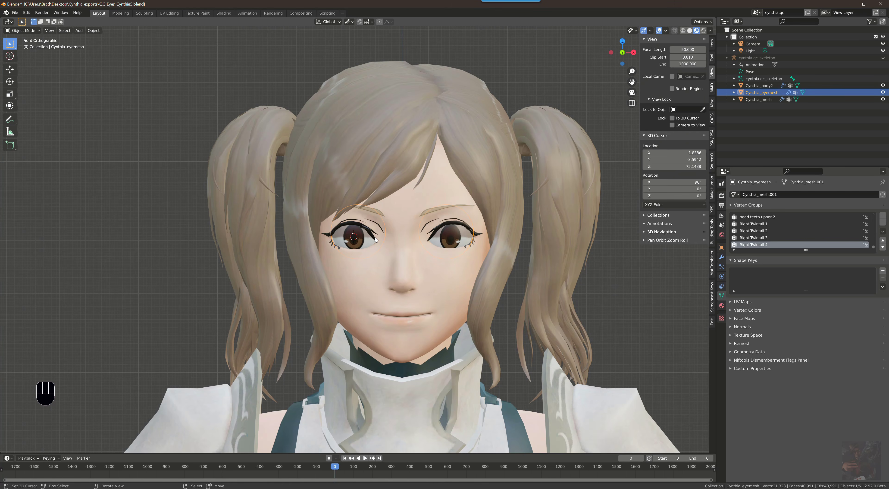
right_click(375, 239)
right_click(375, 239)
key("Tab")
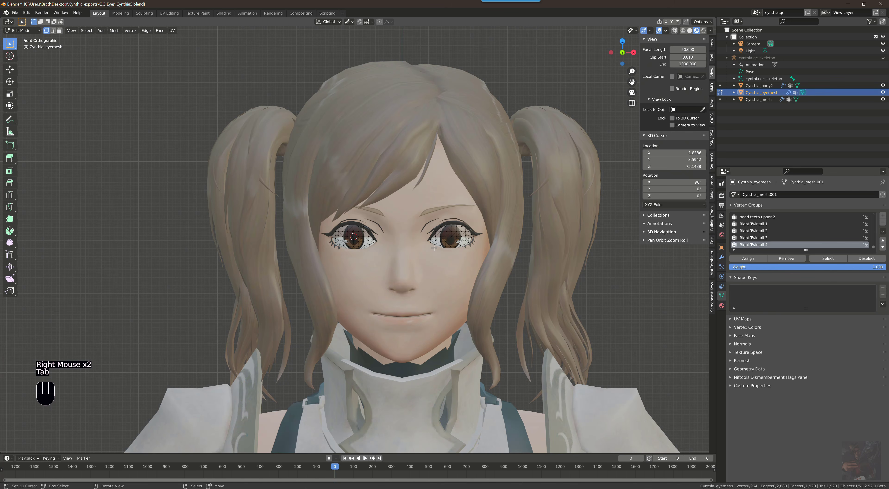
scroll(434, 248, "up", 5)
middle_click_drag(434, 247, 342, 235, "shift")
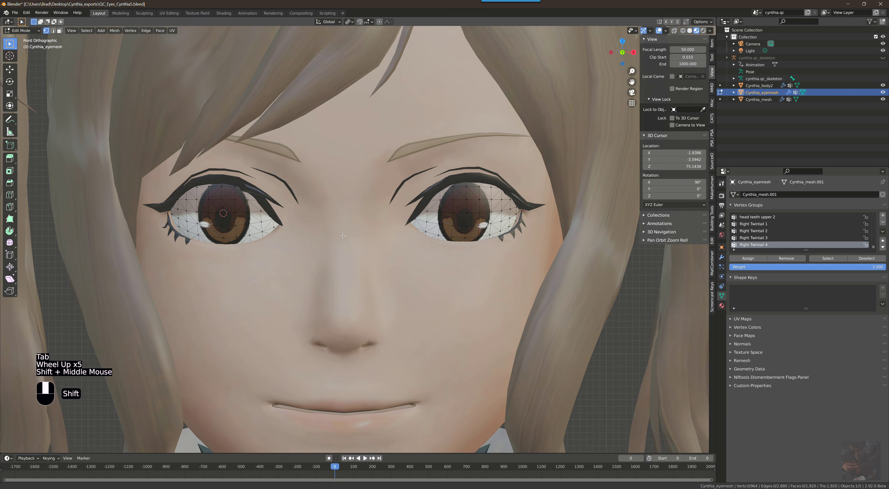
scroll(342, 235, "up", 2)
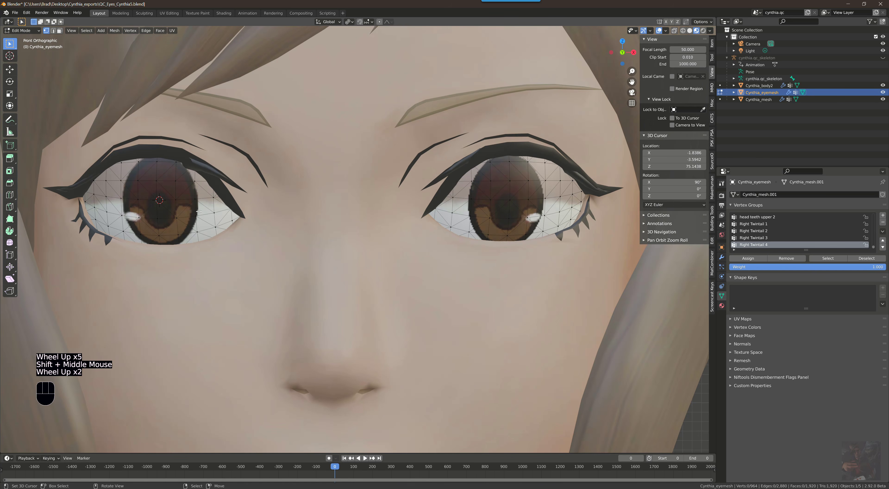
Select all linked geometry of both eyeballs from one vertex on each, and clear the selection again.
right_click(196, 215)
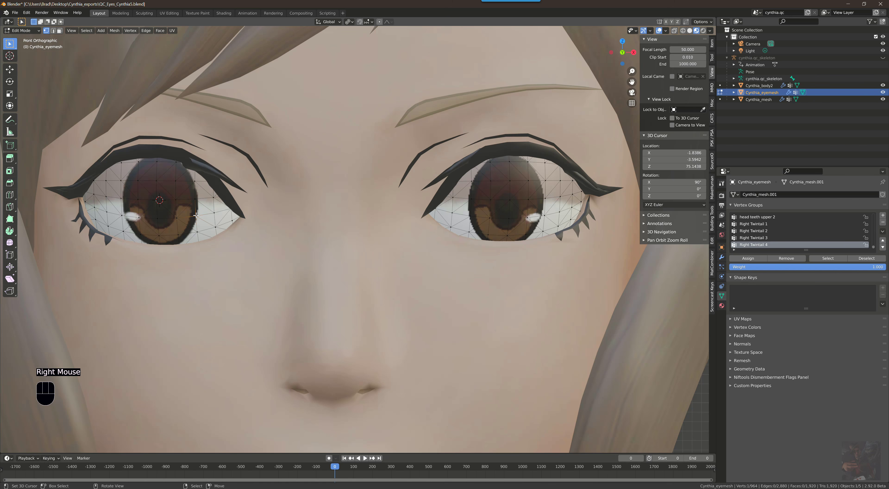
key("ctrl")
key("ctrl+l")
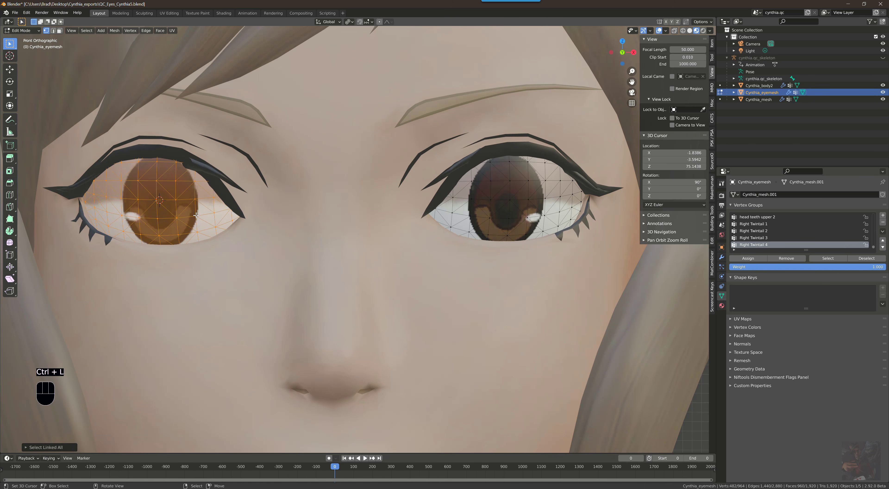
key("shift")
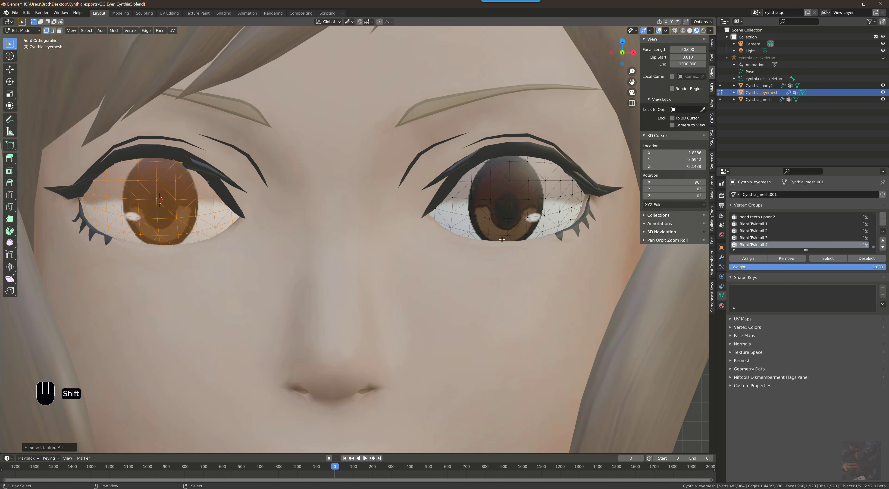
right_click(490, 199, "shift")
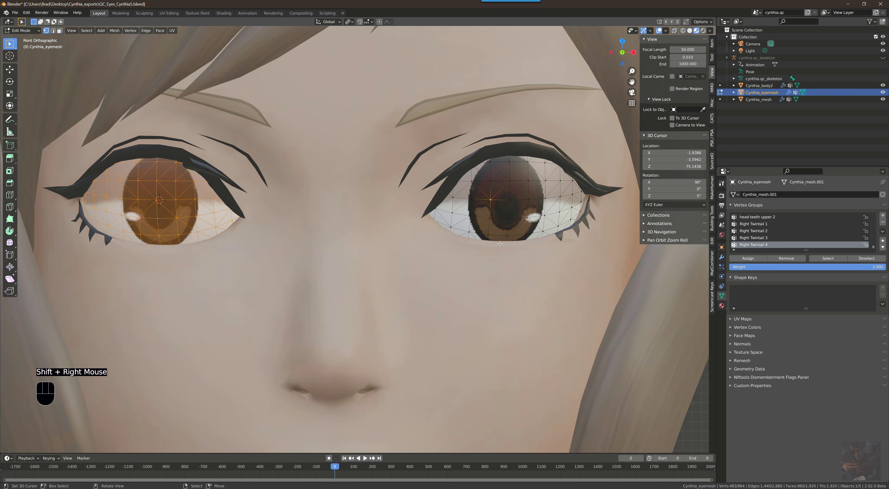
key("ctrl")
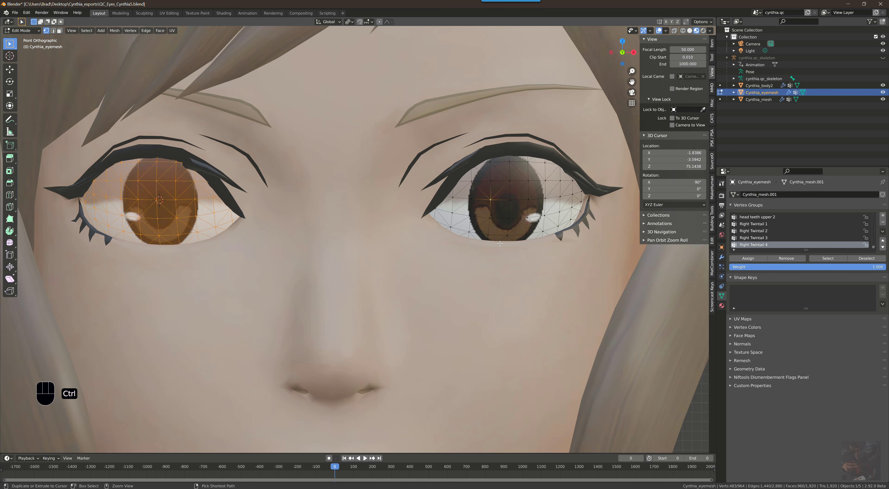
key("ctrl+l")
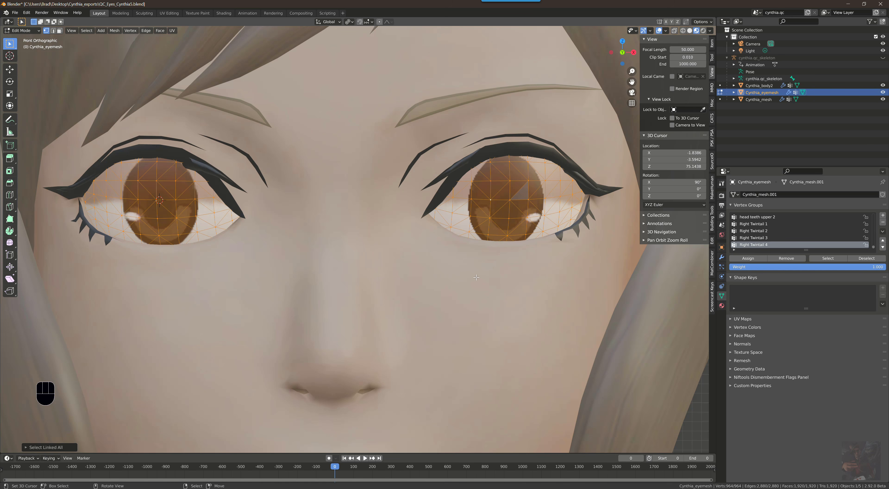
key("a")
key("a")
key("a")
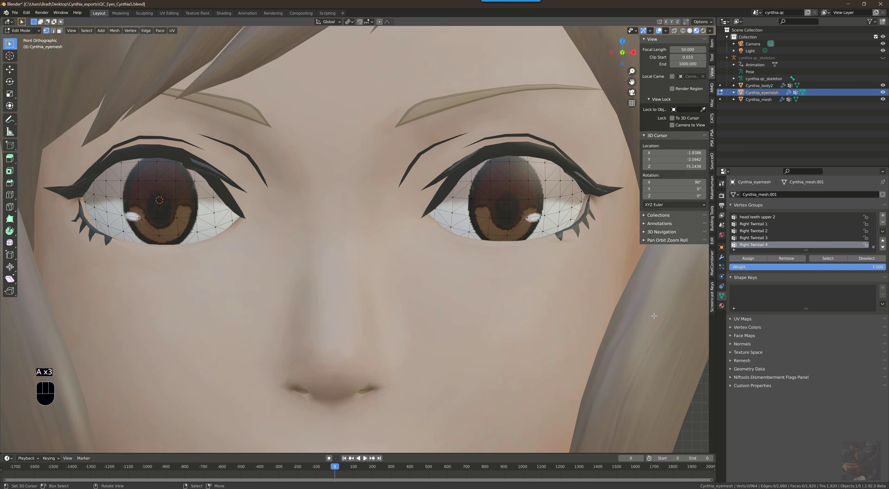
Select the geometry of both eyeballs through their assigned materials, eyeball_R and eyeball_L.
left_click(721, 306)
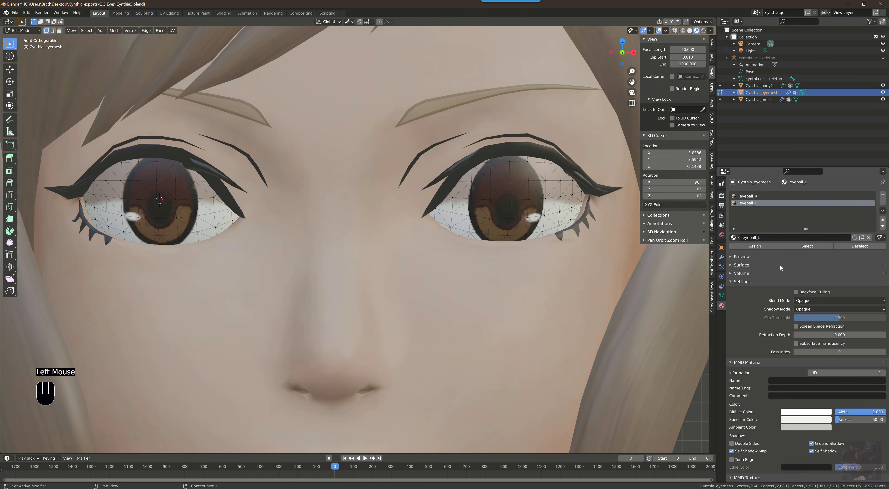
left_click(748, 196)
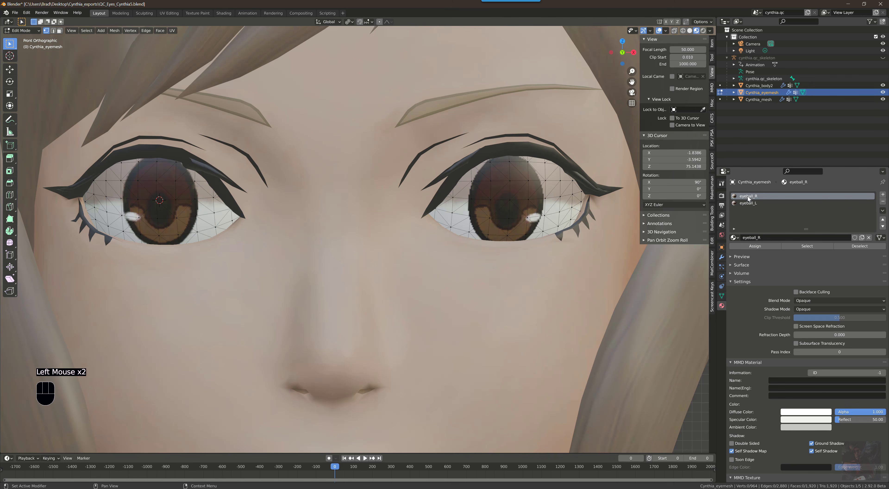
left_click(806, 246)
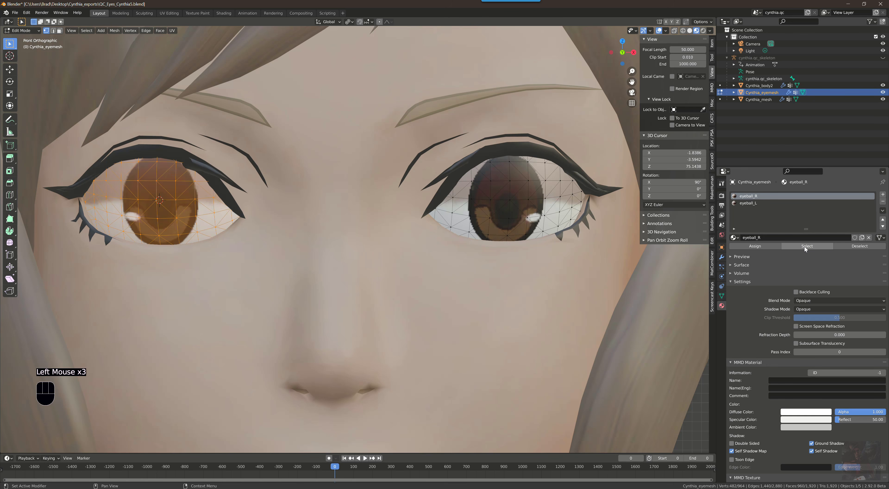
left_click(747, 203)
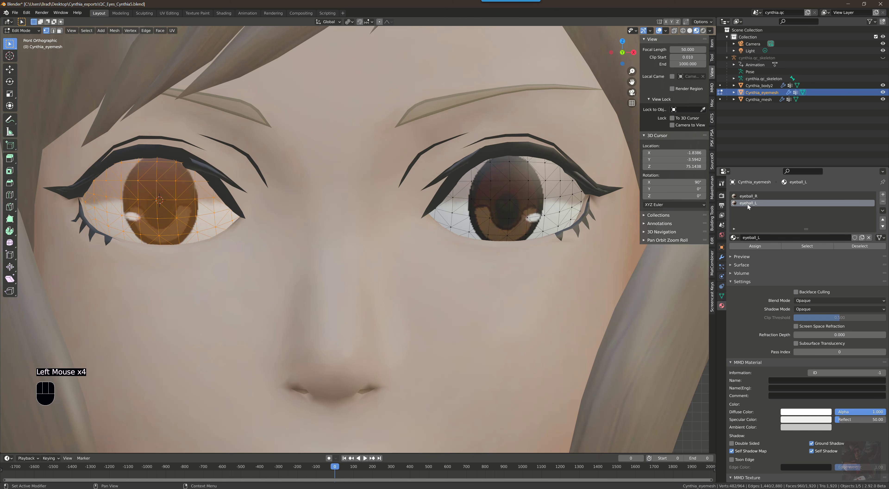
left_click(793, 247)
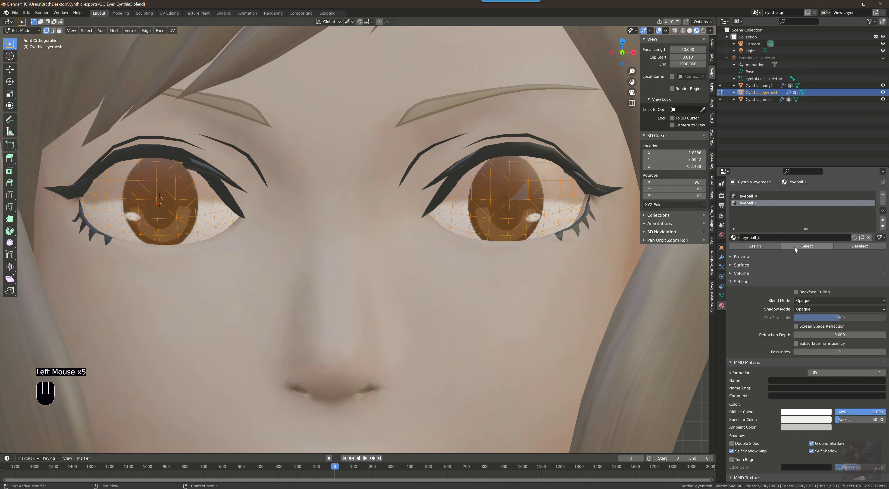
Snap the 3D cursor to the selected geometry so it sits midway between the two eyes.
key("shift")
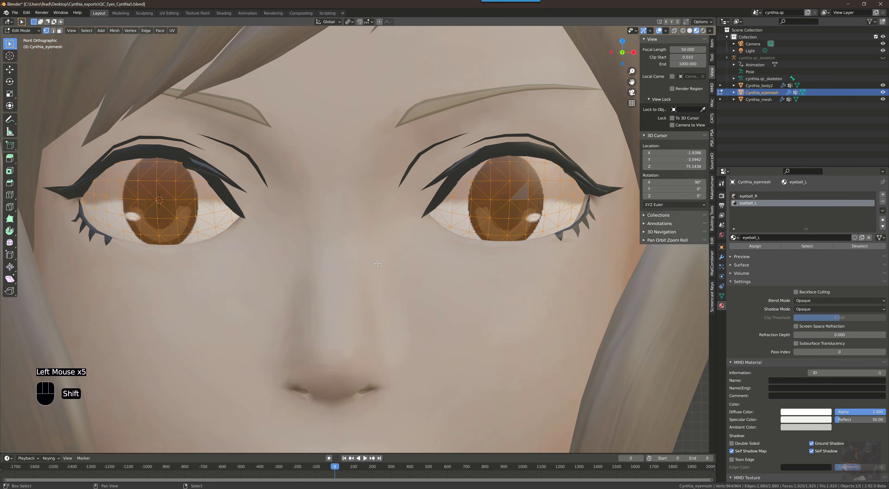
key("shift+s")
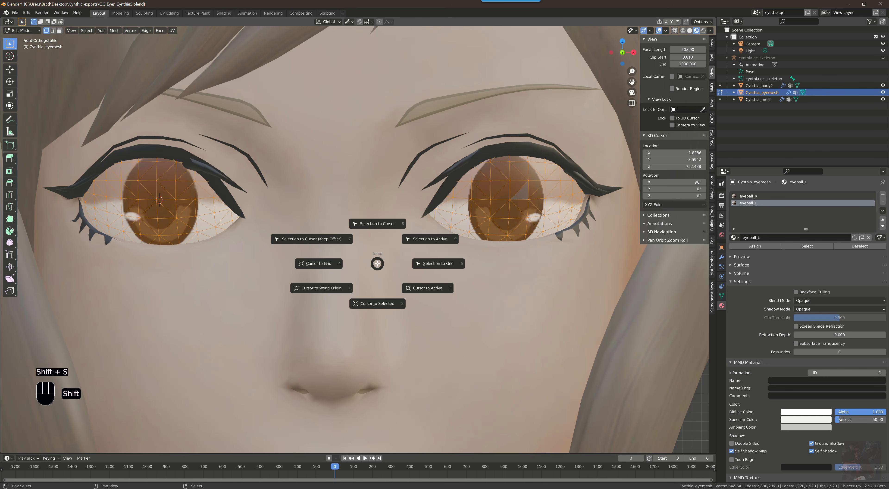
key("shift+s")
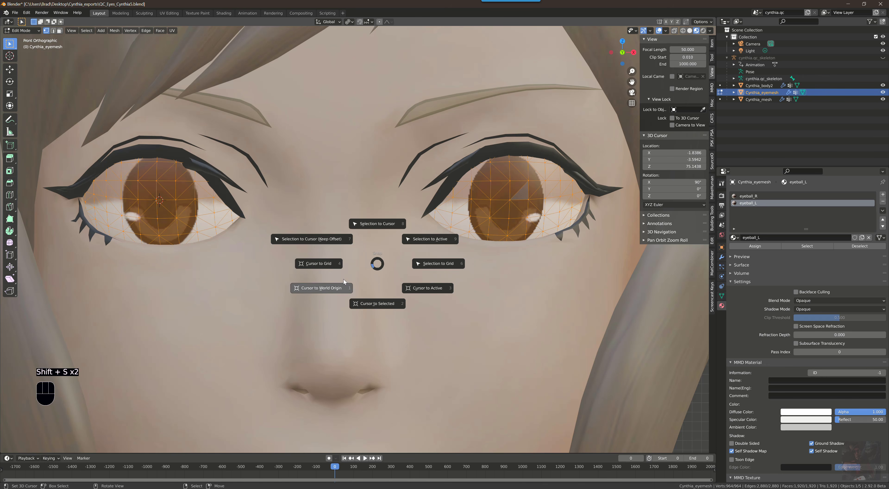
left_click(374, 304)
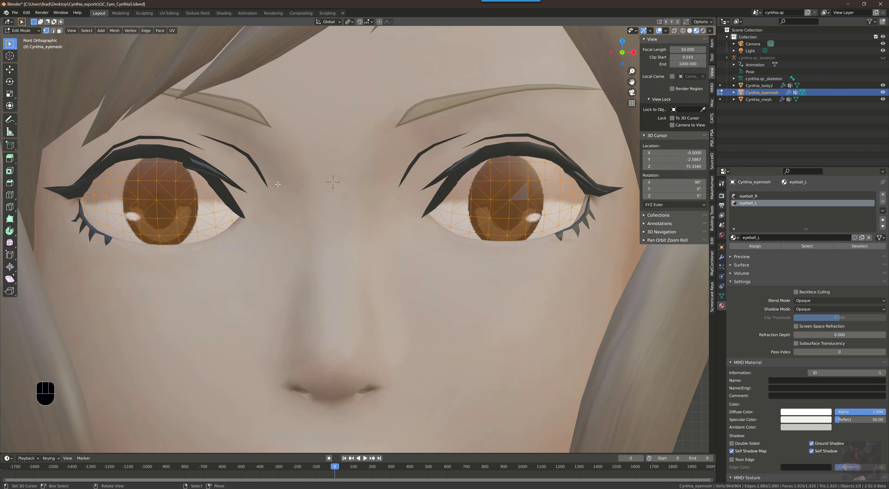
Return to Cynthia.qc in Notepad++ and replace AttCoord(XYZ) in the Eyes attachment line with 0 -3.59416 75.1438, reusing RightEye's Y and Z.
key("alt+Tab")
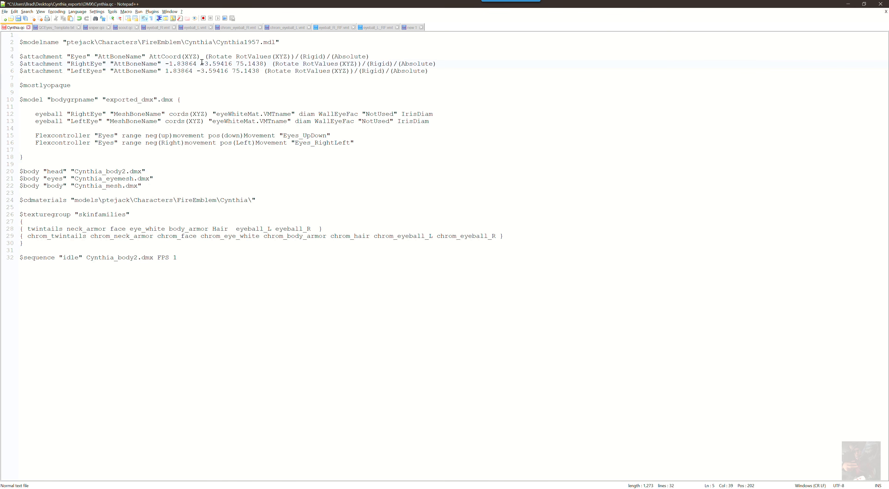
left_click_drag(200, 64, 262, 64)
key("ctrl+c")
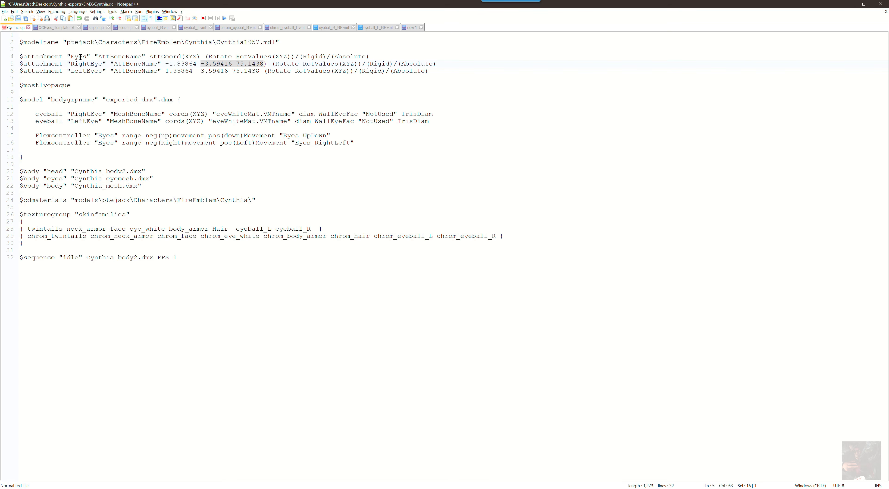
left_click_drag(200, 57, 152, 57)
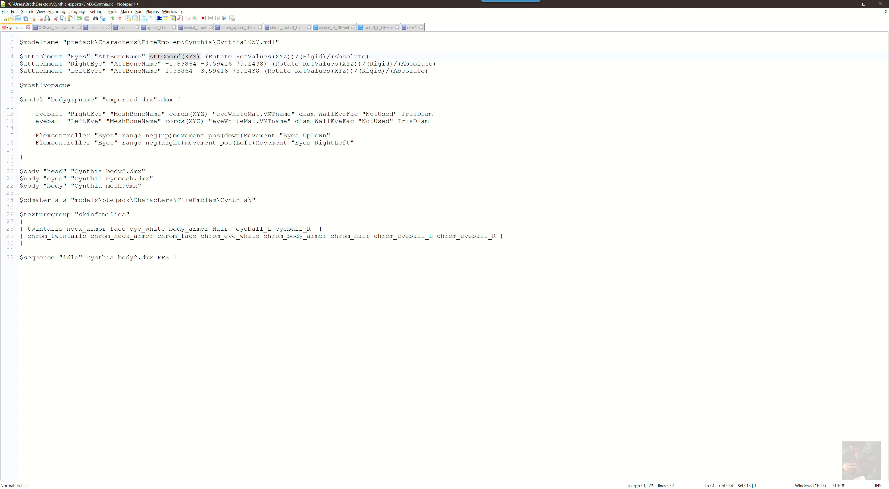
key("ctrl+v")
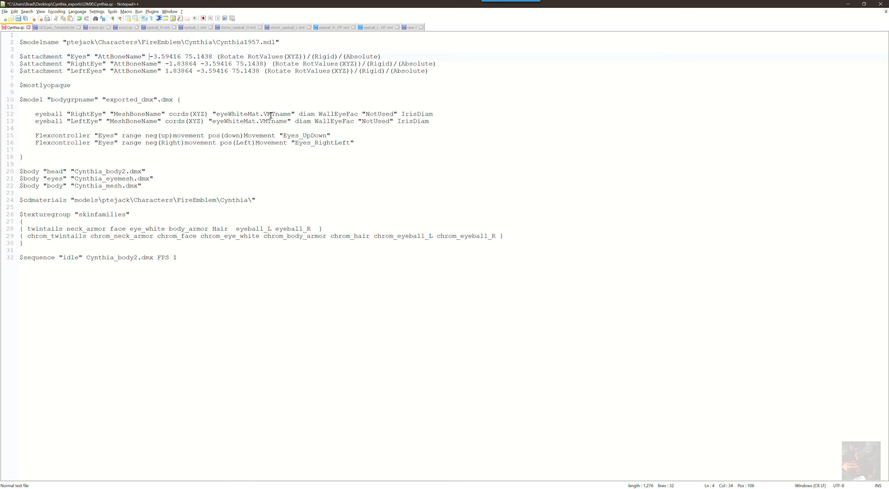
type("0")
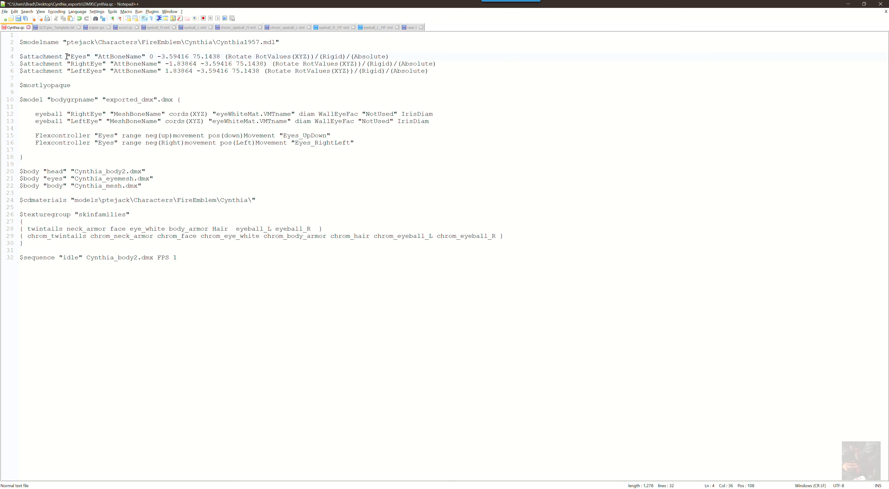
Compare the names in the three attachment lines with the names in the two eyeball lines.
left_click_drag(68, 56, 106, 71)
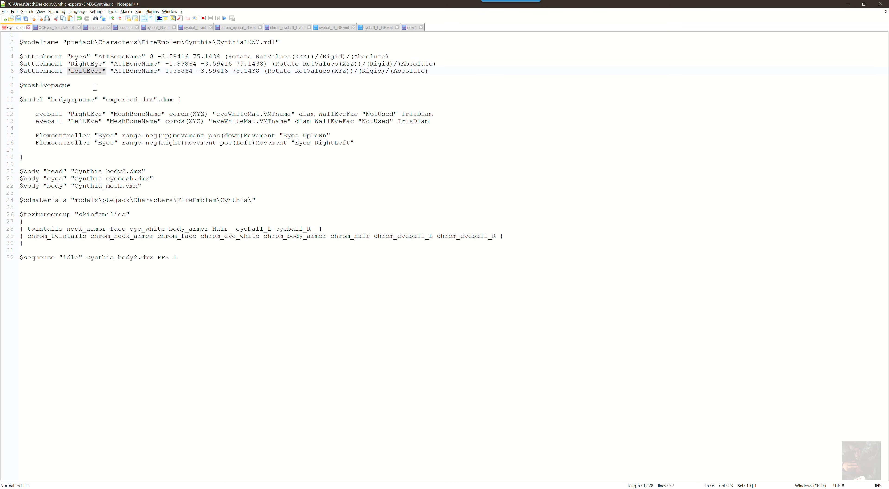
left_click_drag(67, 114, 103, 121)
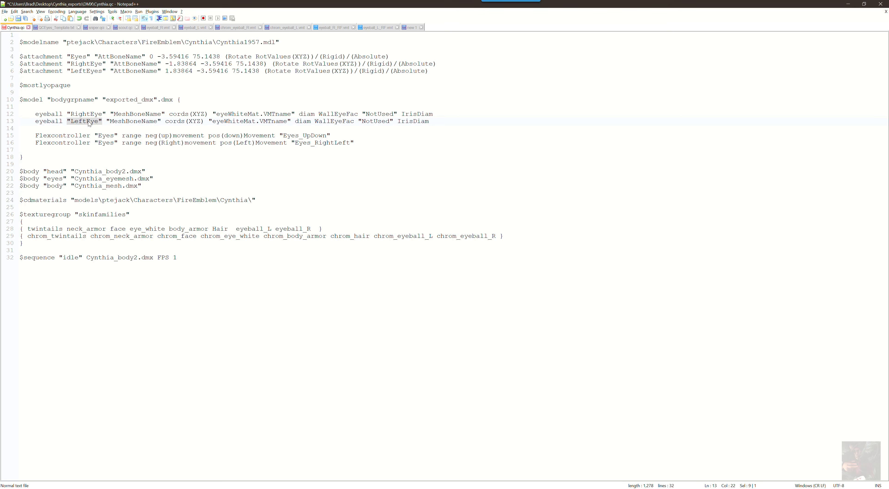
Rename the third attachment in Cynthia.qc to LeftEye so it matches the name in the eyeball line.
left_click(102, 71)
key("BackSpace")
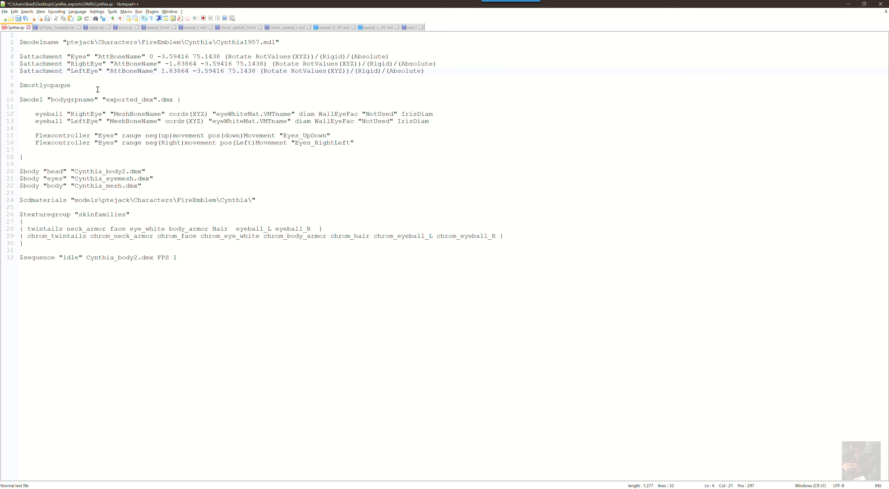
Switch to Blender, fully expand the cynthia.qc_skeleton bone hierarchy and select the bip_head bone for use as the attachment bone.
mouse_move(67, 57)
left_mouse_down()
mouse_move(93, 56)
mouse_move(67, 56)
left_mouse_up()
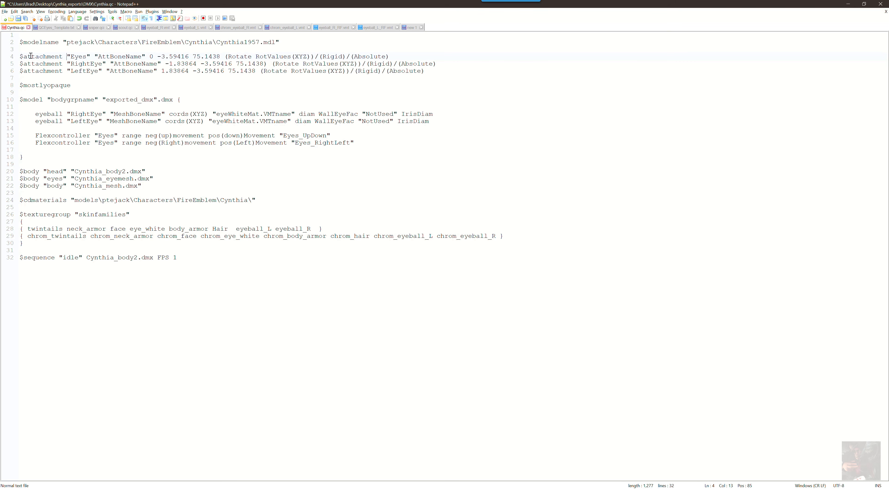
left_click_drag(91, 56, 68, 57)
left_click_drag(95, 56, 145, 55)
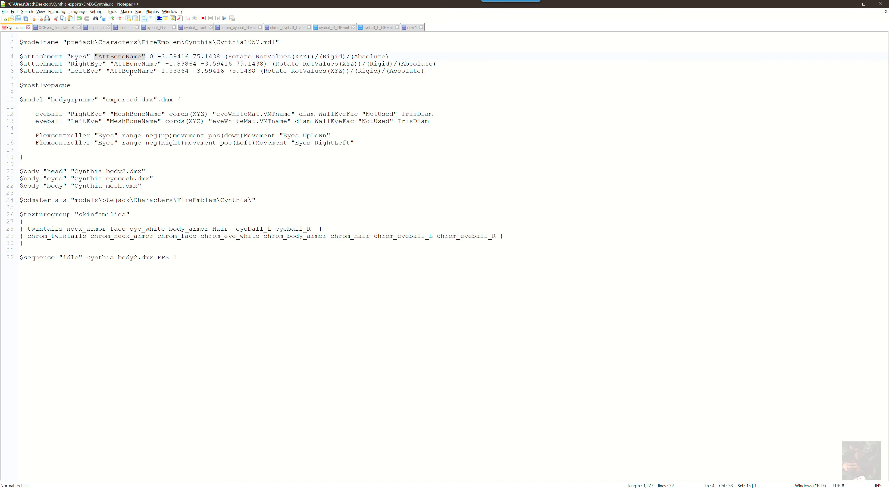
key("alt+Tab")
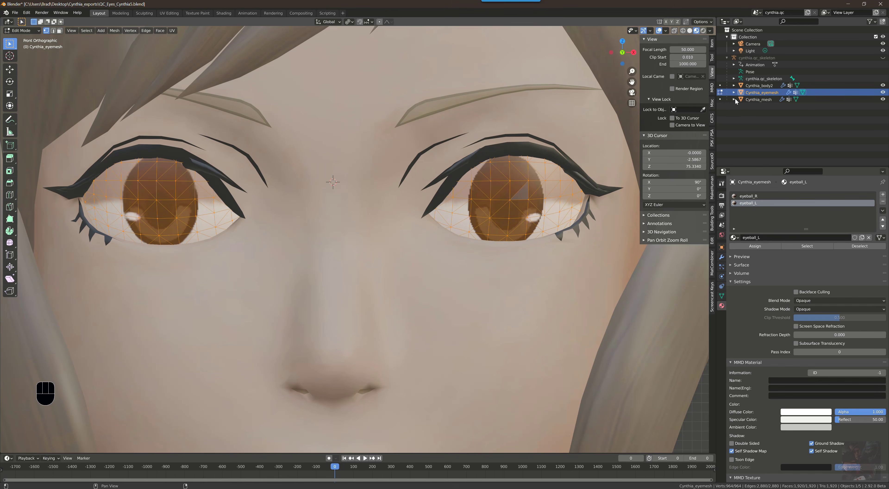
left_click(733, 78)
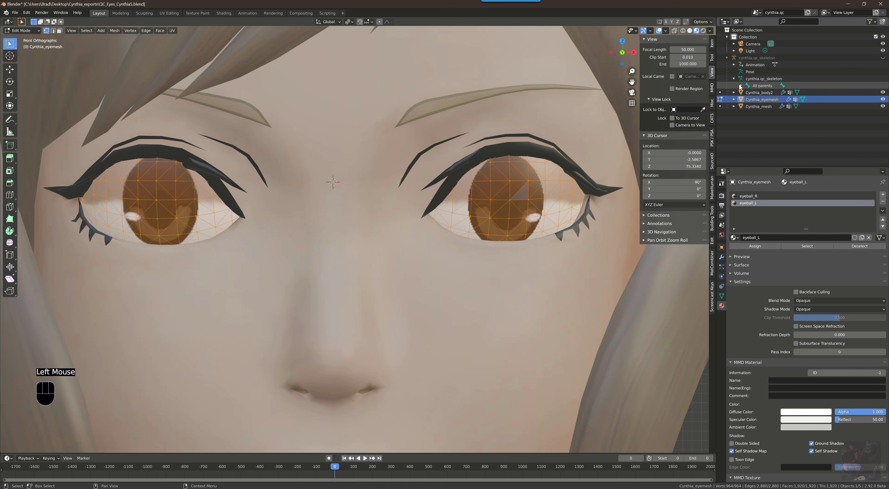
left_click(740, 87, "shift")
scroll(790, 104, "down", 5)
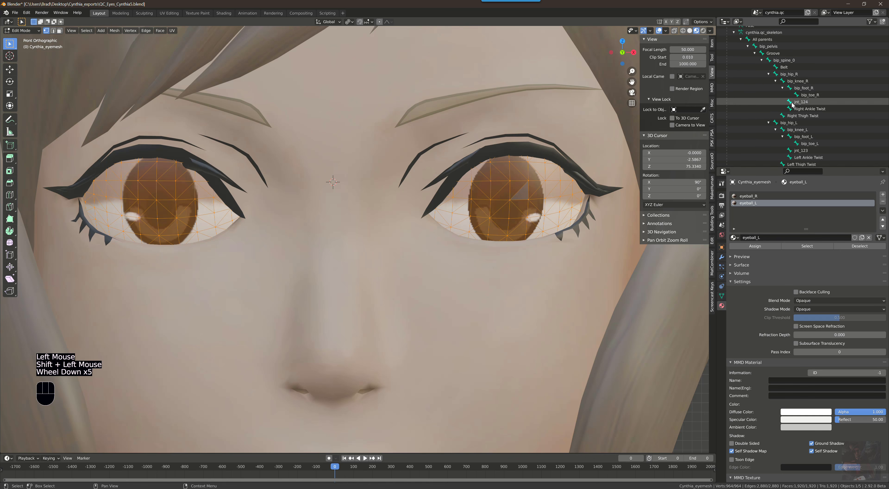
scroll(791, 104, "down", 18)
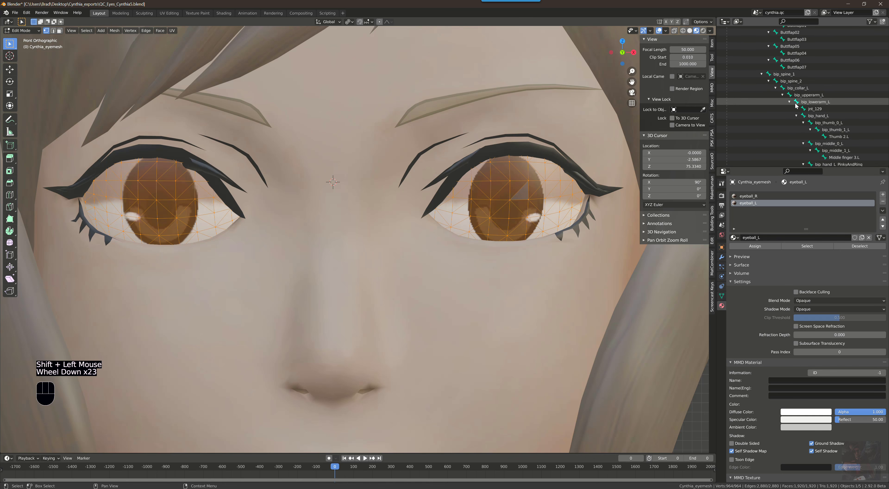
scroll(795, 105, "down", 20)
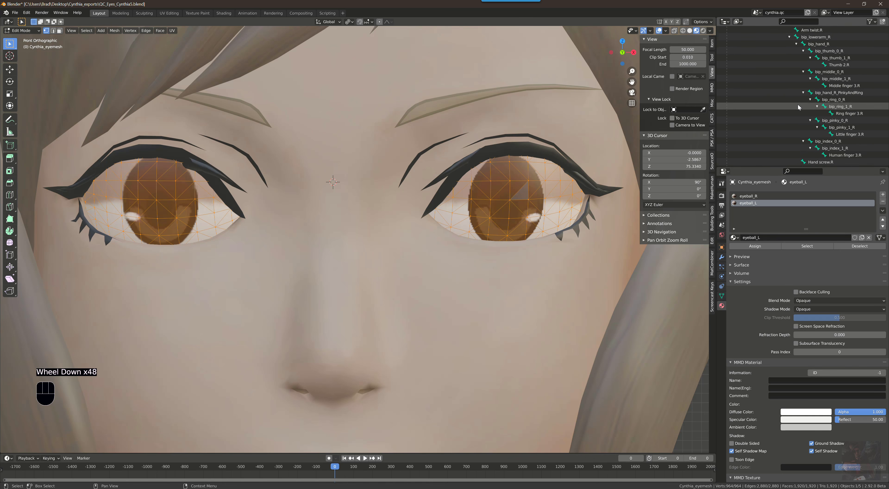
scroll(798, 107, "down", 10)
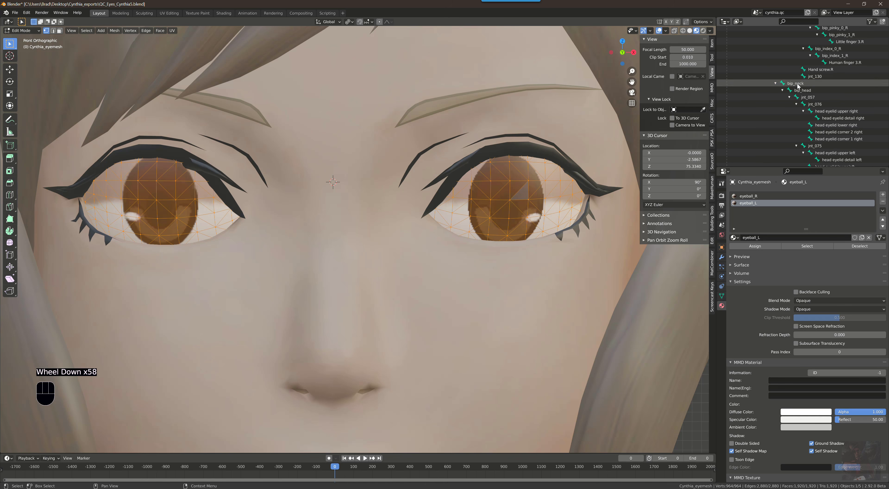
left_click(797, 83)
left_click(802, 90)
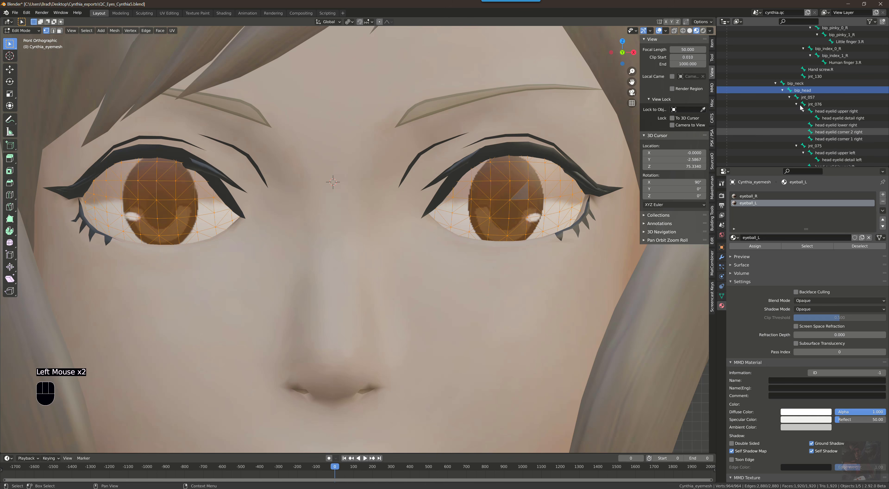
Open the bip_head bone's name for editing and copy it.
left_click(817, 90)
double_click(817, 90)
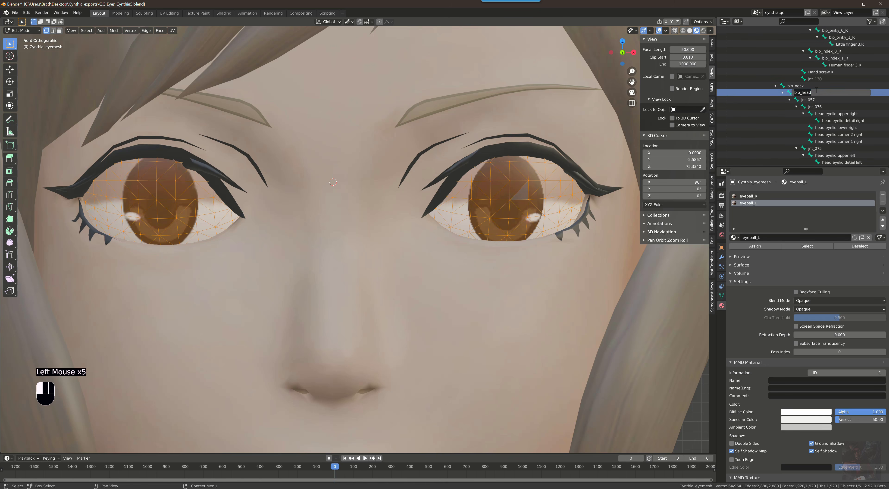
key("ctrl+c")
key("ctrl+c")
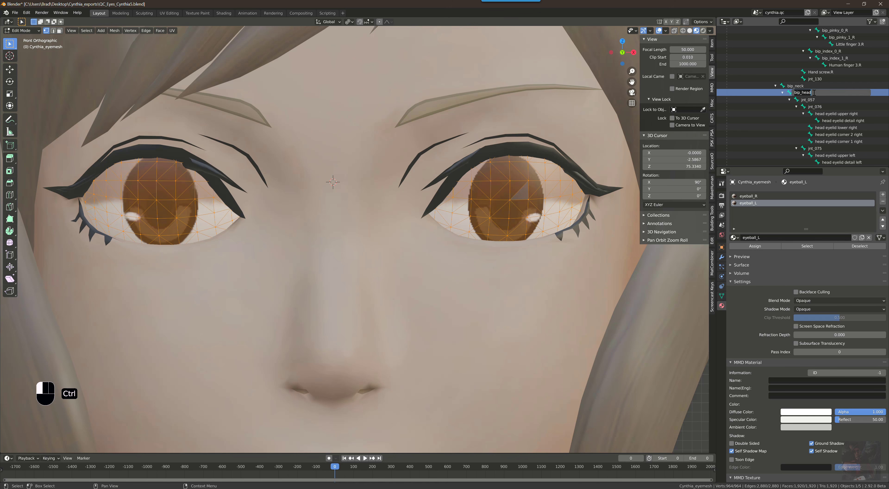
Return to Cynthia.qc in Notepad++ and replace AttBoneName in the Eyes attachment line with bip_head.
key("alt+Tab")
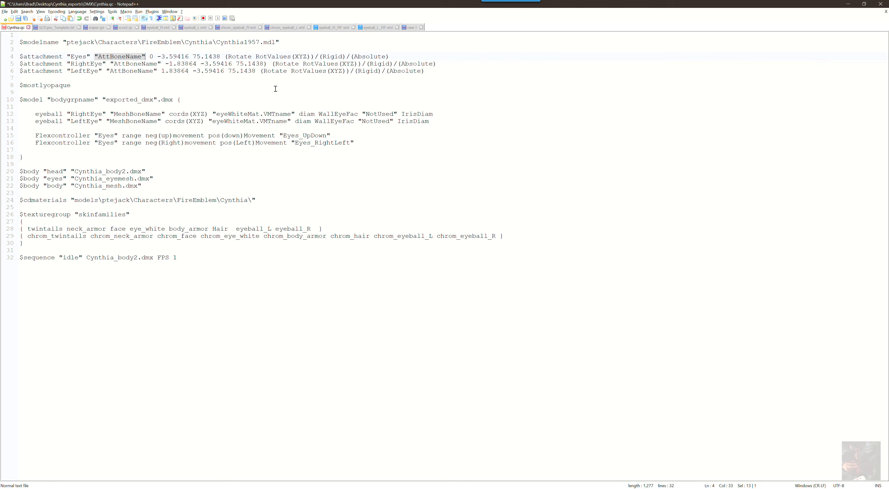
left_click(98, 57)
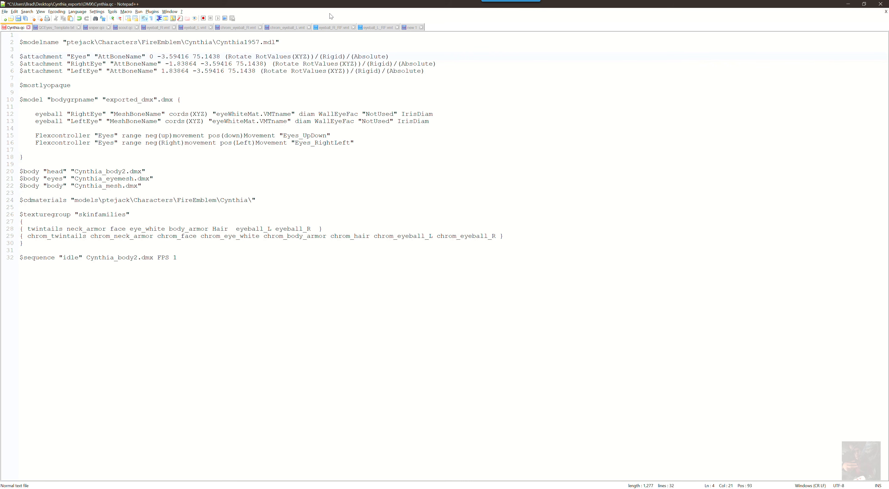
key("shift+Right")
key("shift+Right")
key("shift+Right")
key("shift+Right")
key("shift+Right")
key("shift+Right")
key("shift+Right")
key("shift+Right")
key("shift+Right")
key("shift+Right")
key("shift+Right")
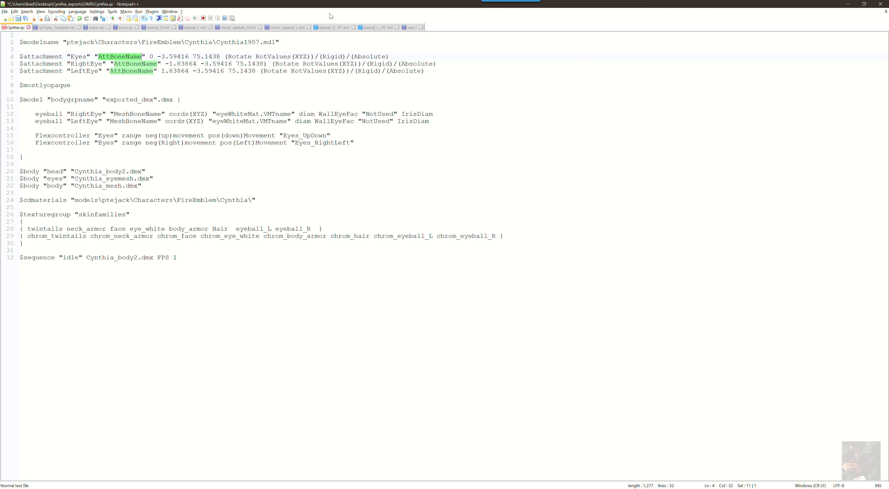
key("ctrl+v")
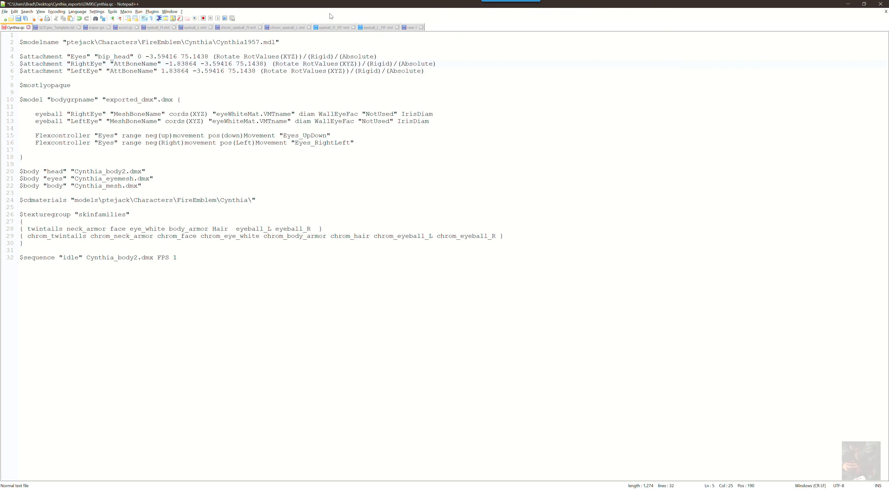
Replace AttBoneName in the RightEye attachment line with bip_head.
key("shift+Right")
key("shift+Right")
key("shift+Right")
key("shift+Right")
key("shift+Right")
key("shift+Right")
key("shift+Right")
key("shift+Right")
key("shift+Right")
key("shift+Right")
key("shift+Right")
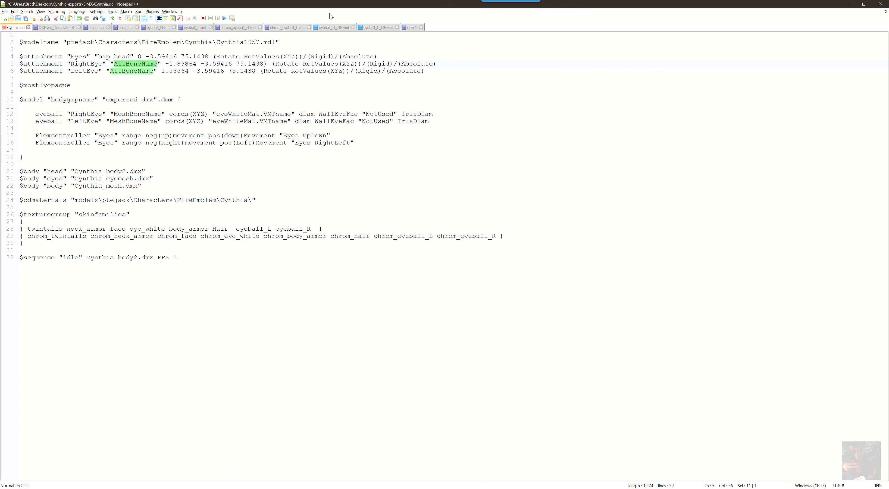
key("ctrl+v")
Replace AttBoneName in the LeftEye attachment line with bip_head.
key("shift+Left")
key("shift+Left")
key("shift+Left")
key("shift+Left")
key("shift+Left")
key("shift+Left")
key("shift+Left")
key("shift+Left")
key("shift+Left")
key("shift+Left")
key("shift+Left")
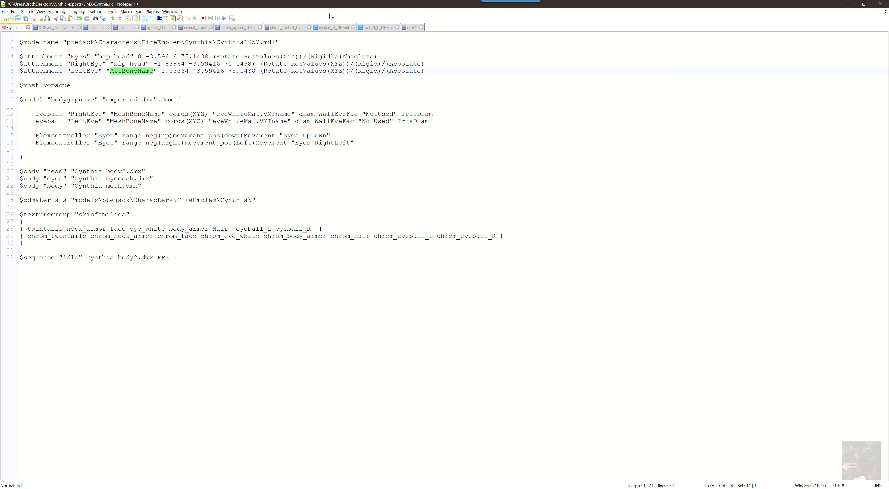
key("ctrl+v")
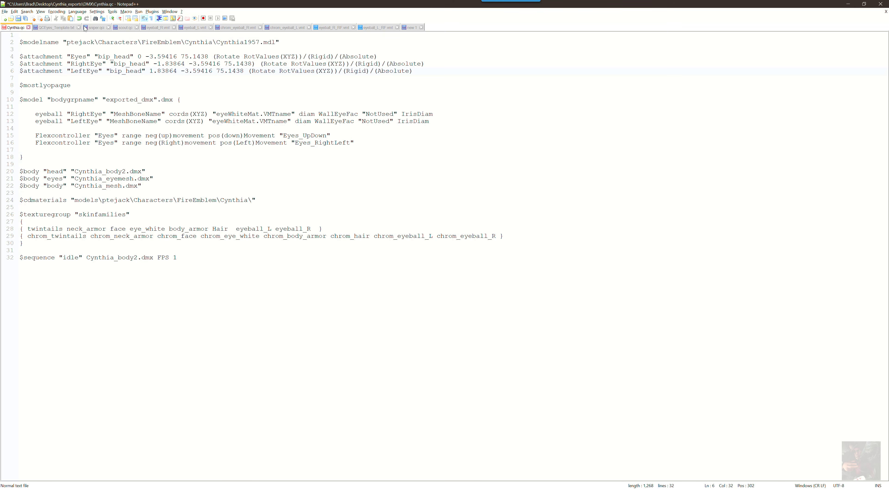
Check in the sniper reference file which option ends its three eye attachment lines.
left_click(96, 28)
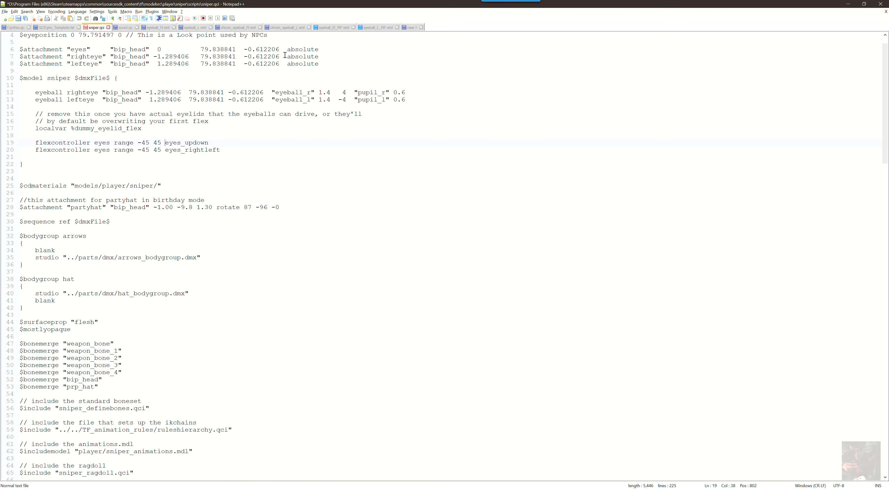
left_click_drag(287, 49, 320, 49)
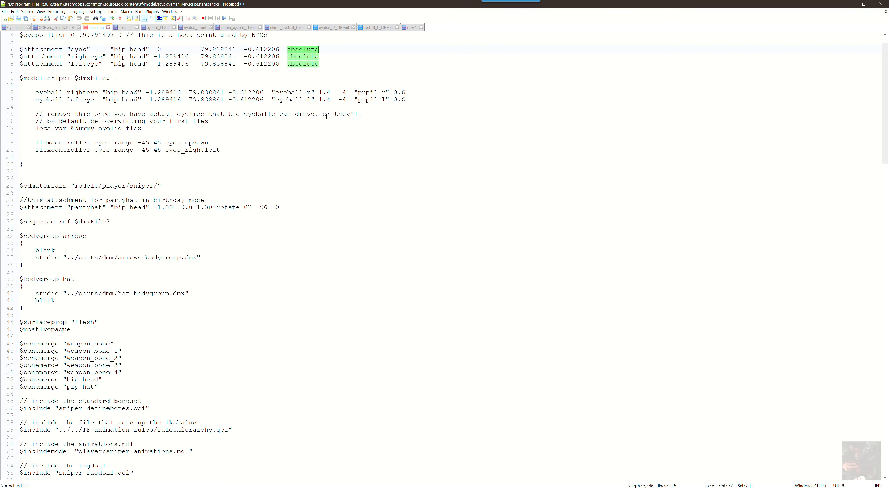
key("alt+Tab")
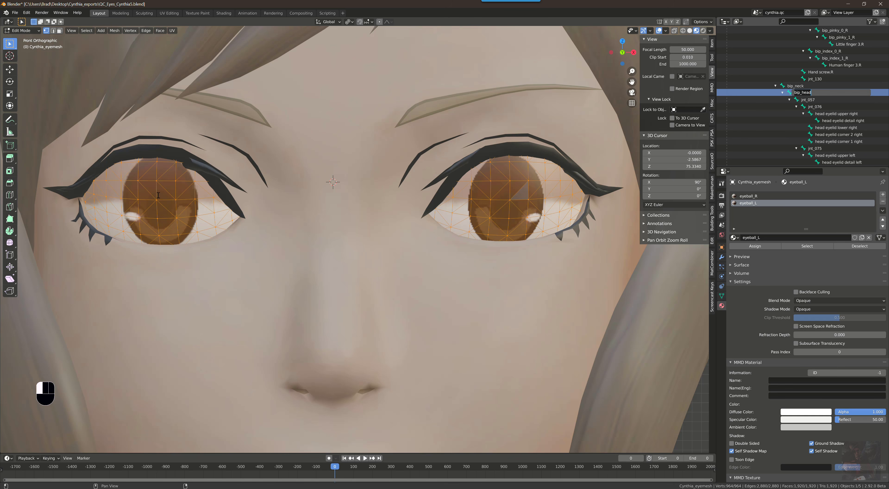
key("alt+Tab")
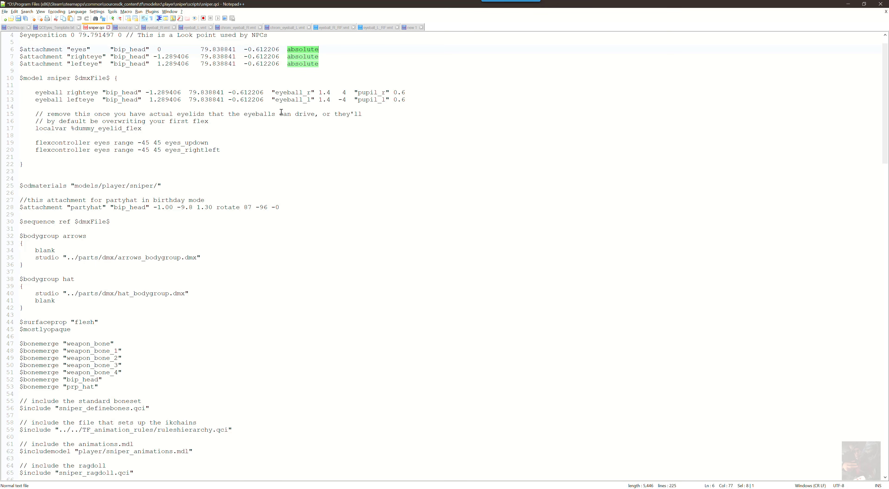
triple_click(318, 50)
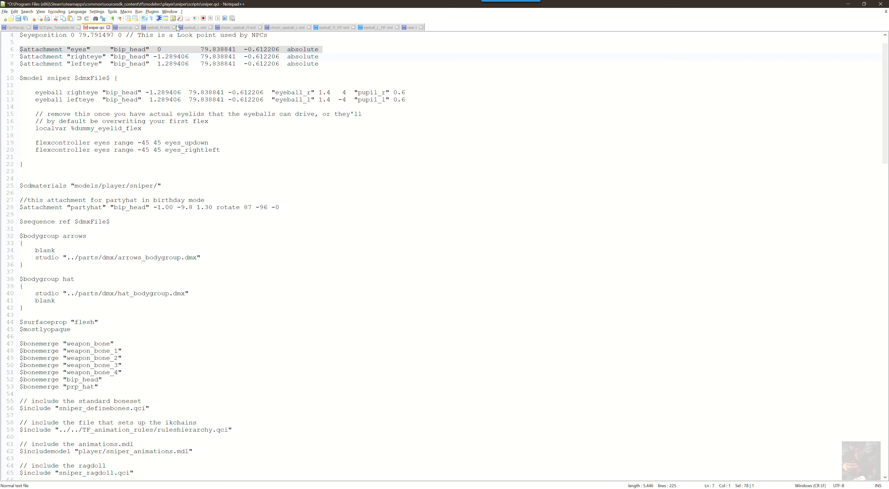
Go back to Cynthia.qc and replace the Rotate/Rigid/Absolute placeholder in the Eyes attachment line with Absolute.
left_click(16, 27)
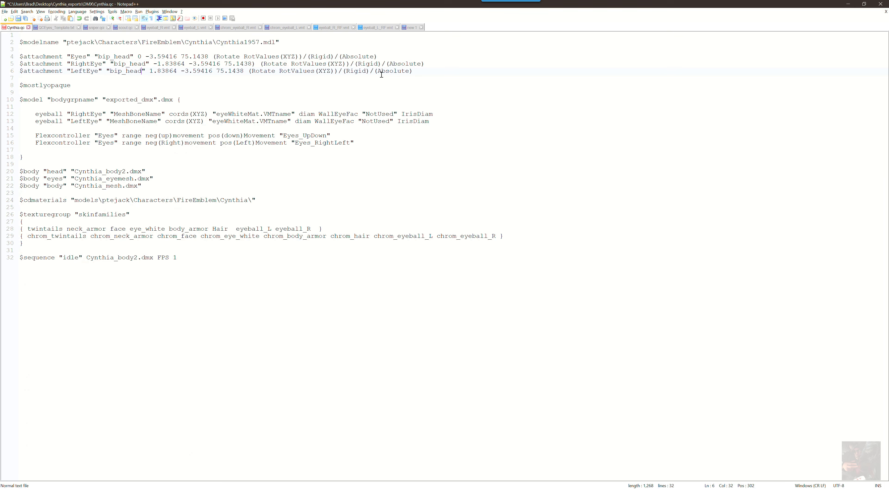
left_click_drag(378, 56, 343, 56)
left_click(374, 56)
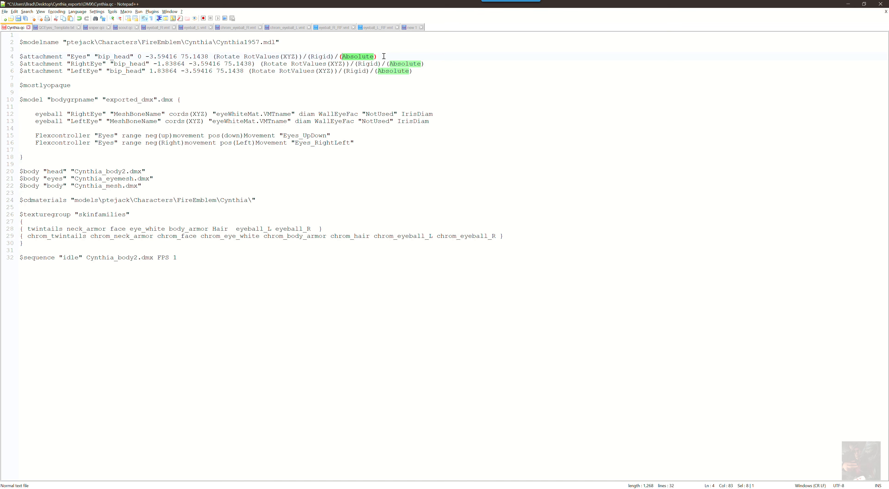
left_click_drag(384, 56, 212, 56)
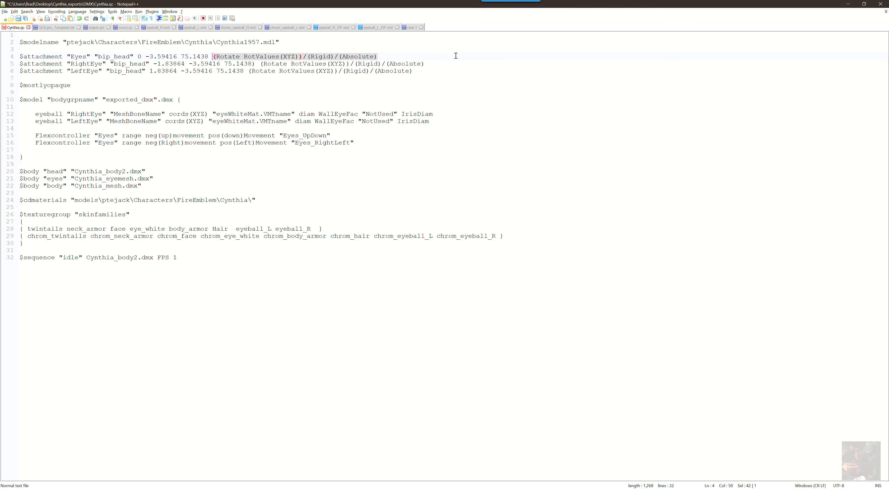
key("ctrl+v")
Replace the Rotate/Rigid/Absolute placeholders in the RightEye and LeftEye attachment lines with Absolute.
left_click_drag(424, 64, 261, 65)
key("ctrl+v")
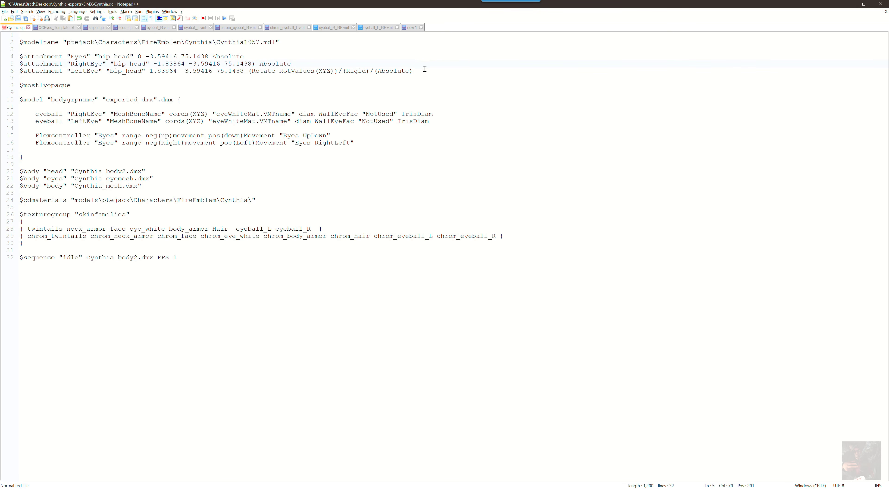
left_click_drag(425, 69, 248, 72)
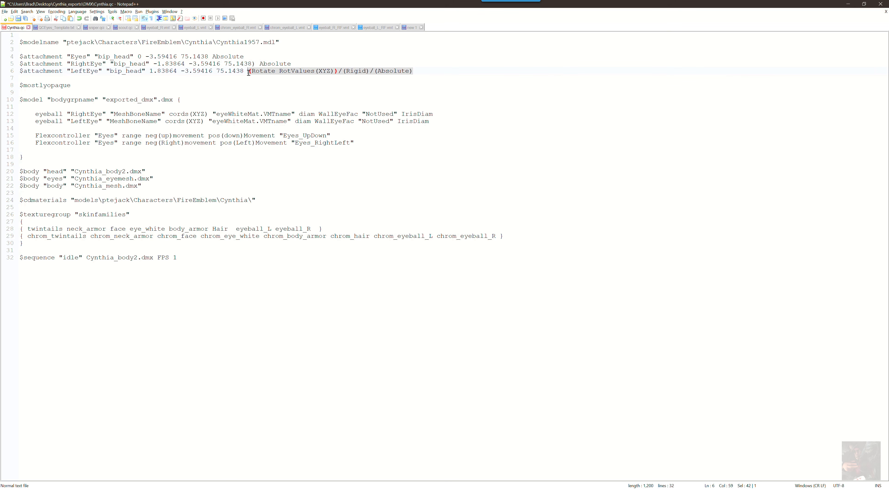
key("ctrl+v")
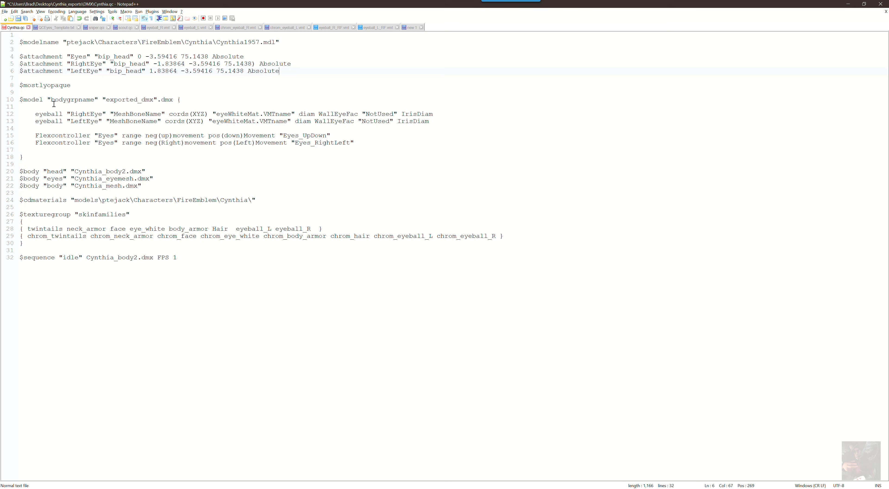
Replace the bodygrpname placeholder in the $model line of Cynthia.qc with Cynthia_Eyes, keeping it in double quotes.
left_click_drag(41, 100, 17, 99)
left_click_drag(49, 99, 97, 100)
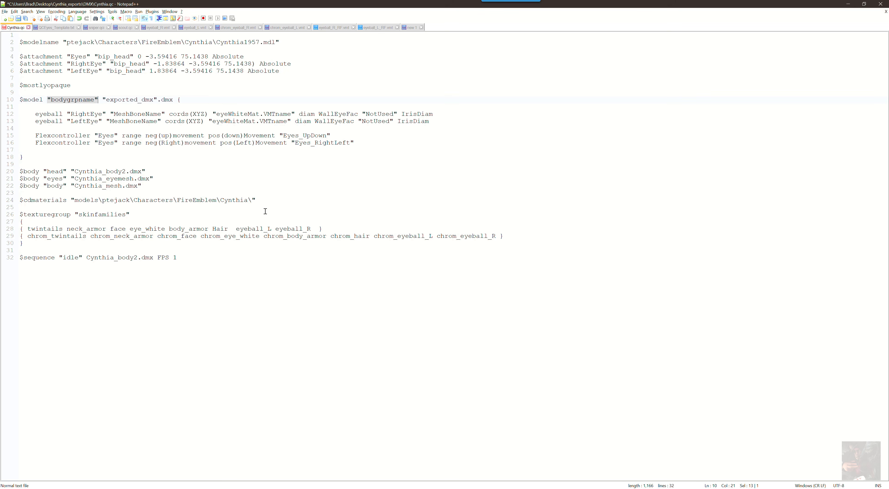
type("\"Cy")
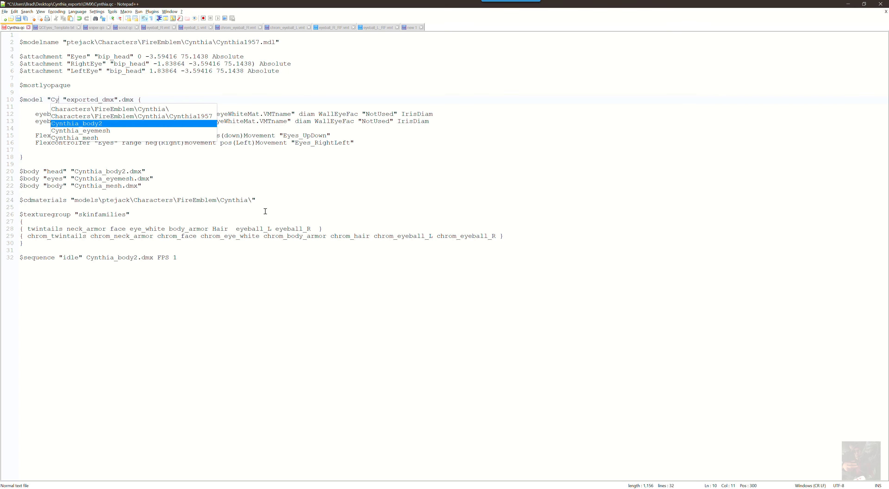
type("thi")
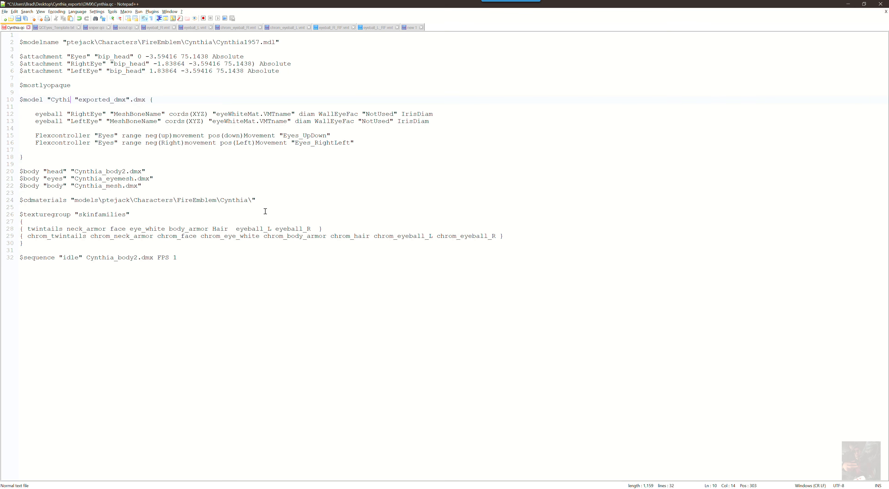
key("BackSpace")
key("BackSpace")
key("BackSpace")
type("ntha")
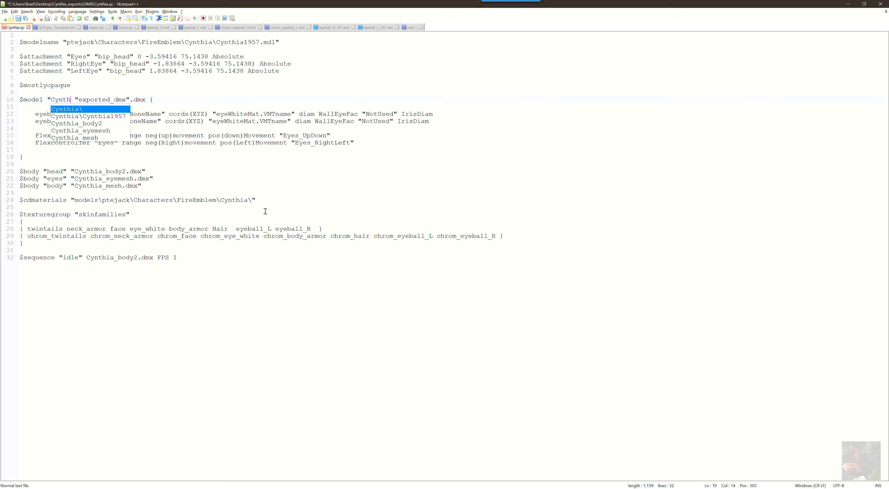
key("BackSpace")
type("ia_Eyes")
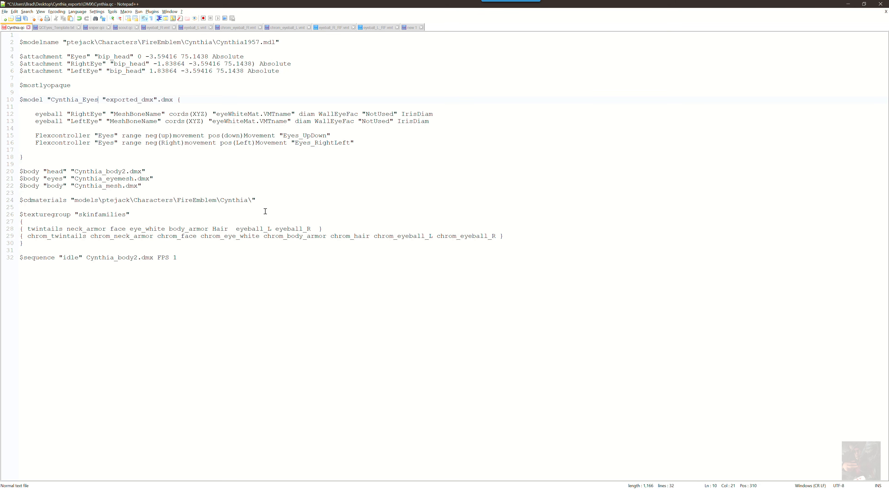
type("\"")
key("shift+Left")
type("_")
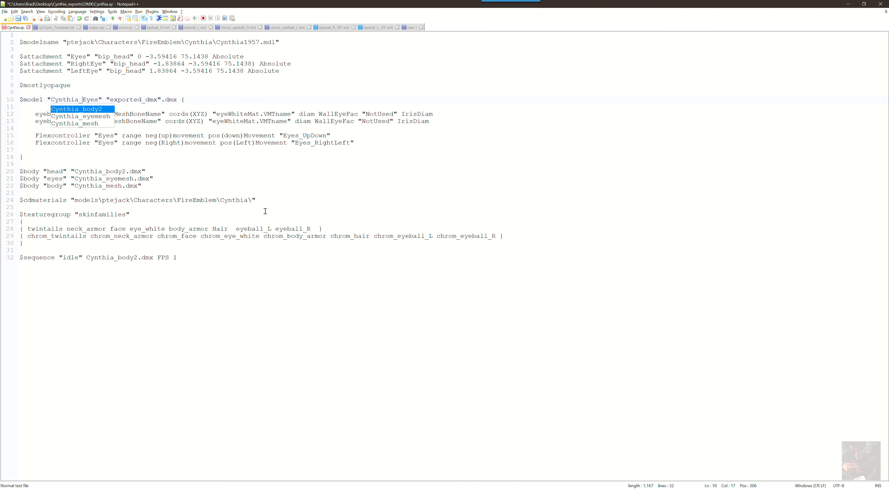
key("Right")
key("Right")
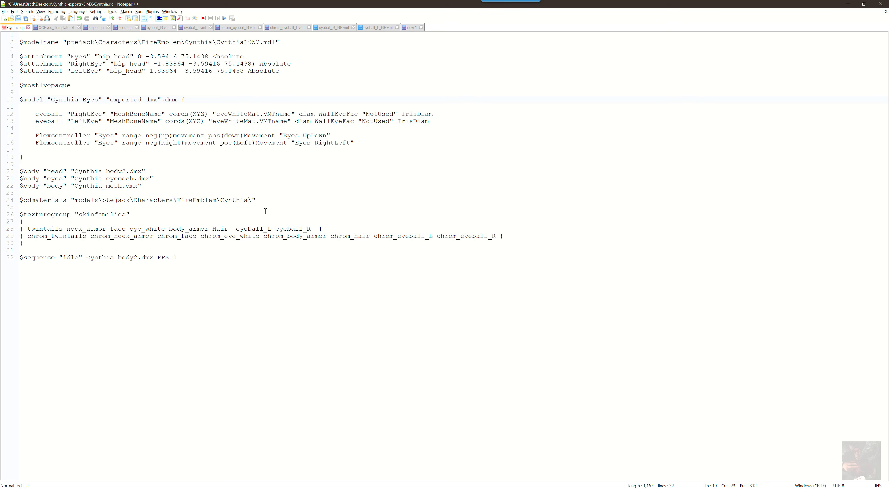
Switch to Blender and collapse the cynthia.qc_skeleton bone hierarchy to reveal the mesh objects in the scene.
key("alt+Tab")
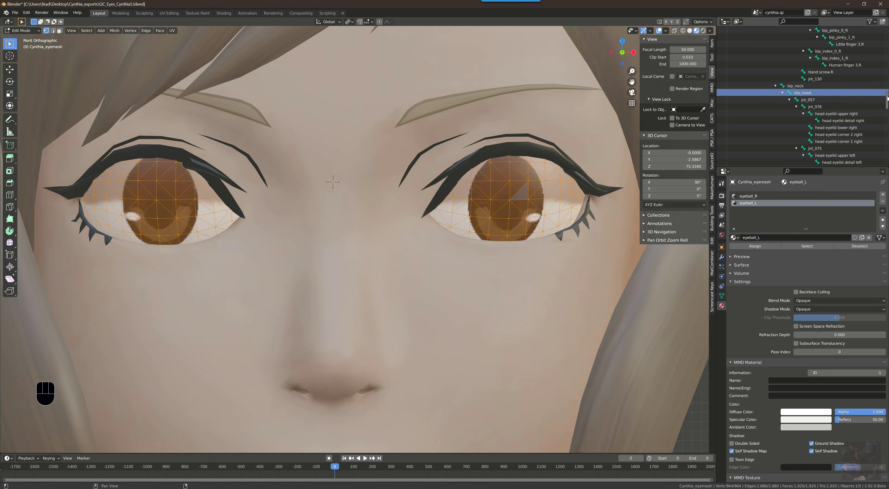
scroll(887, 93, "up", 20)
scroll(888, 68, "up", 7)
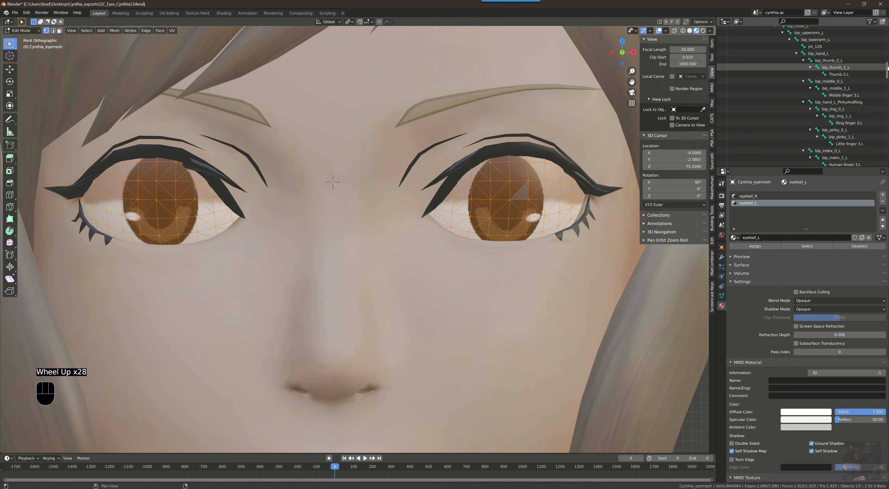
left_click_drag(887, 69, 886, 35)
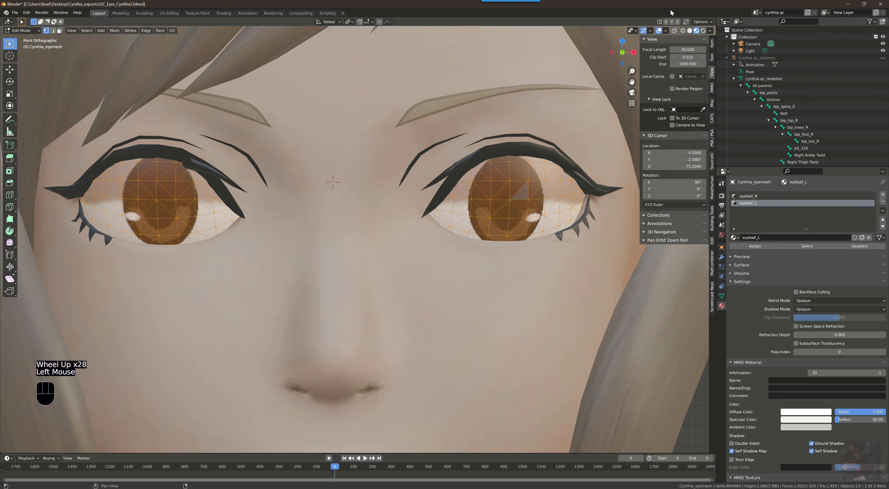
left_click(734, 78)
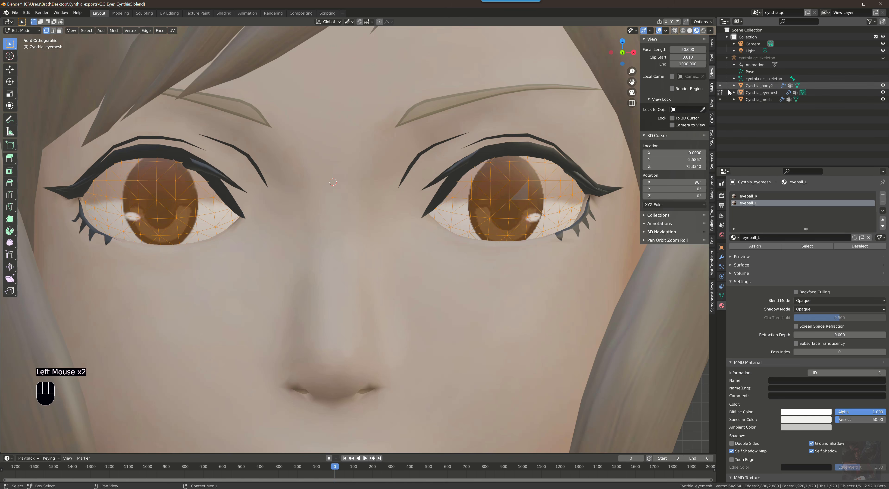
Leave Edit Mode and check the mesh objects Cynthia_body2 and Cynthia_eyemesh, ending with Cynthia_eyemesh selected.
key("Tab")
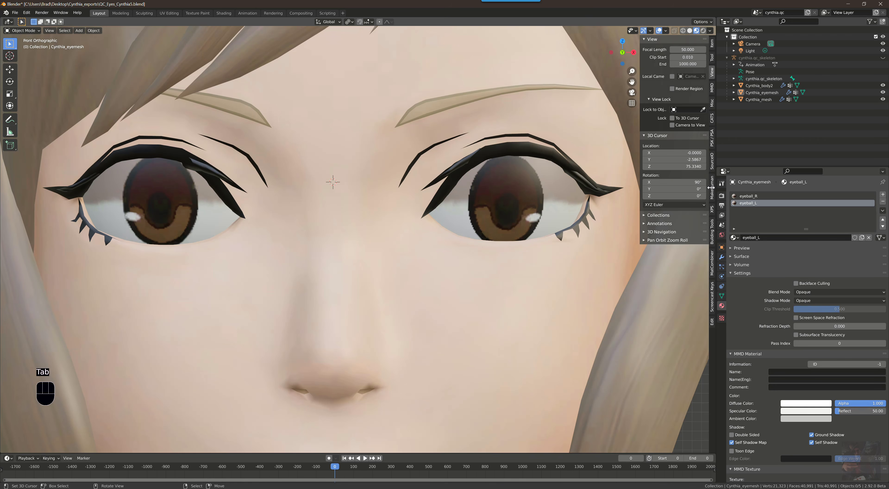
left_click(756, 86)
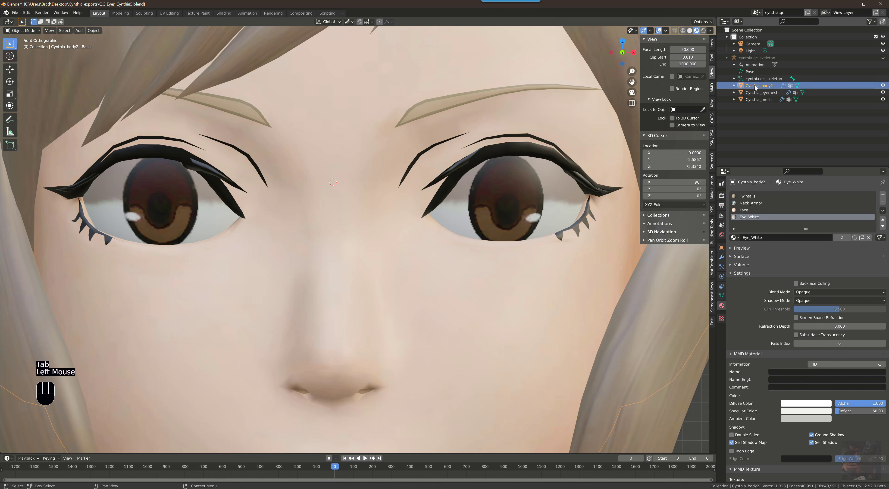
left_click(757, 93)
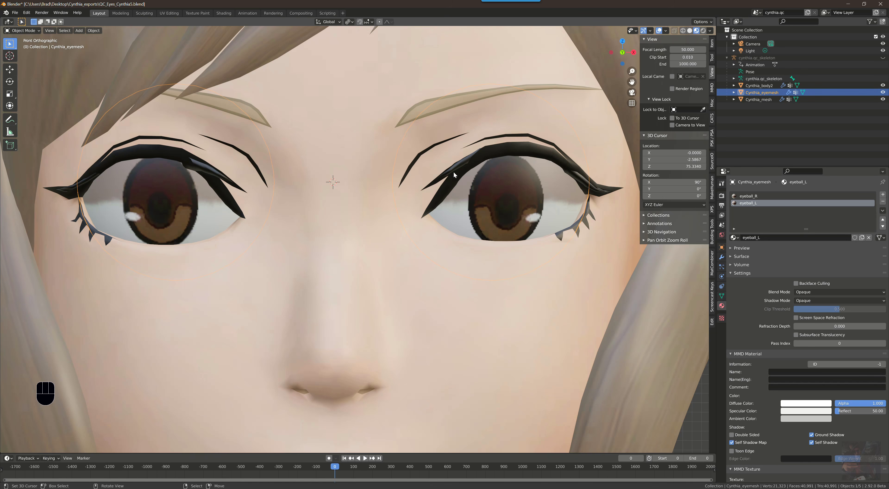
Copy the name of the Cynthia_eyemesh object, then switch to Cynthia.qc in Notepad++.
left_click(762, 95)
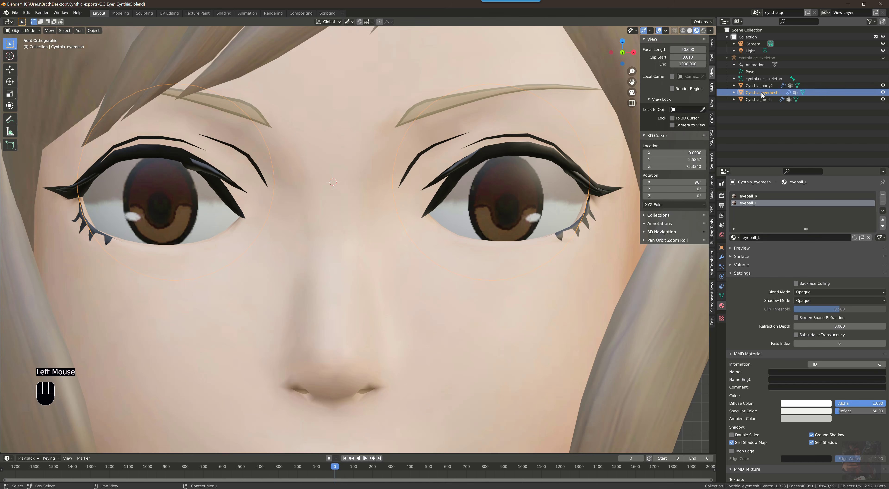
double_click(771, 94)
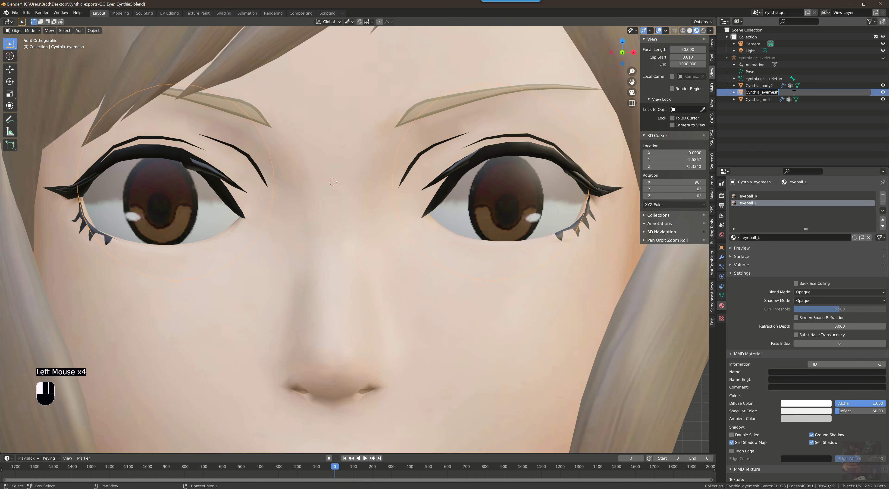
key("ctrl+c")
key("alt+Tab")
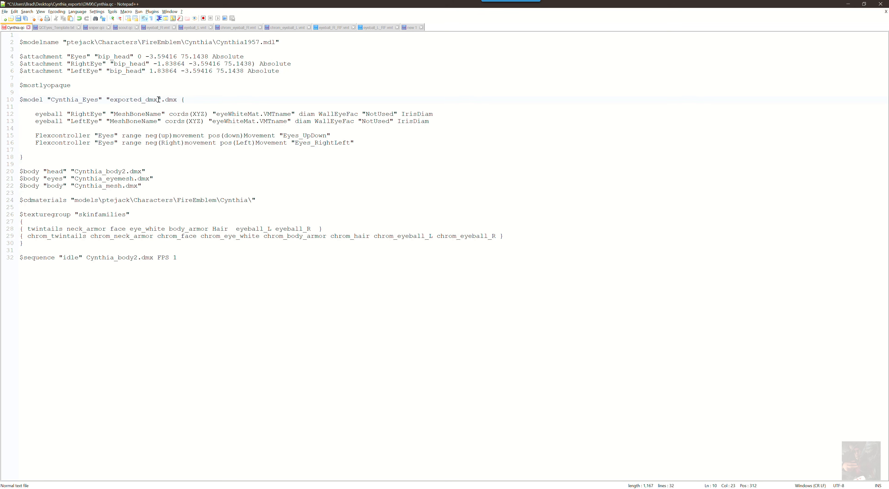
Replace exported_dmx in the Cynthia_Eyes $model line with Cynthia_eyemesh and move the closing quotation mark after .dmx.
left_click_drag(158, 100, 109, 100)
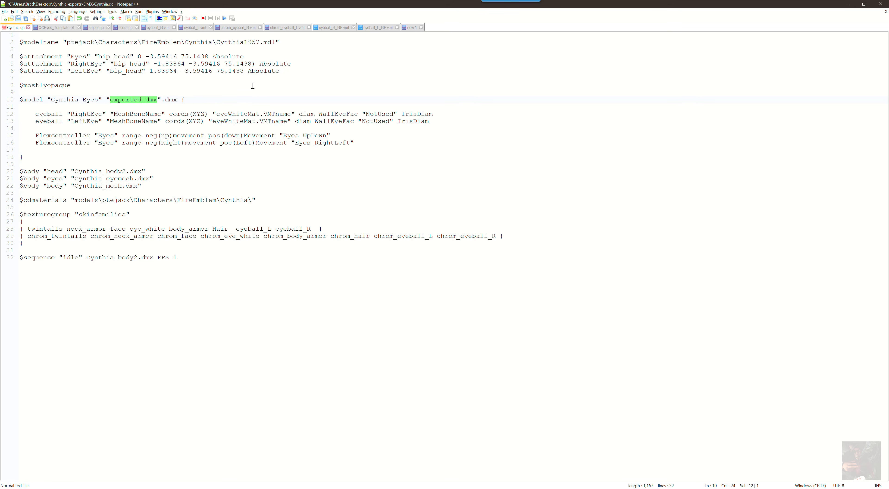
key("ctrl+v")
key("shift+Right")
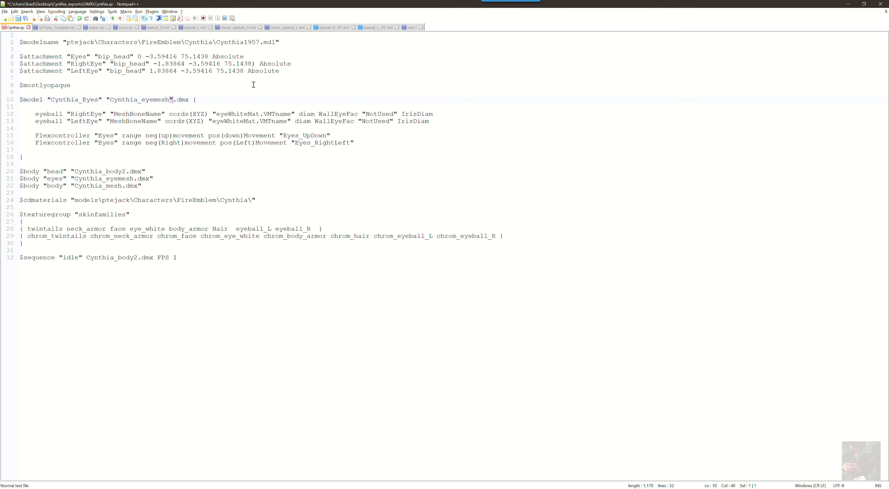
key("Delete")
type("\"")
Examine the Cynthia_Eyes $model block by highlighting it from its opening brace through its closing brace.
key("Right")
key("Down")
key("Down")
key("Down")
key("Down")
key("Down")
key("Up")
key("Up")
key("Up")
key("Up")
key("Up")
key("Up")
key("Up")
key("shift+Down")
key("shift+Down")
key("shift+Down")
key("shift+Down")
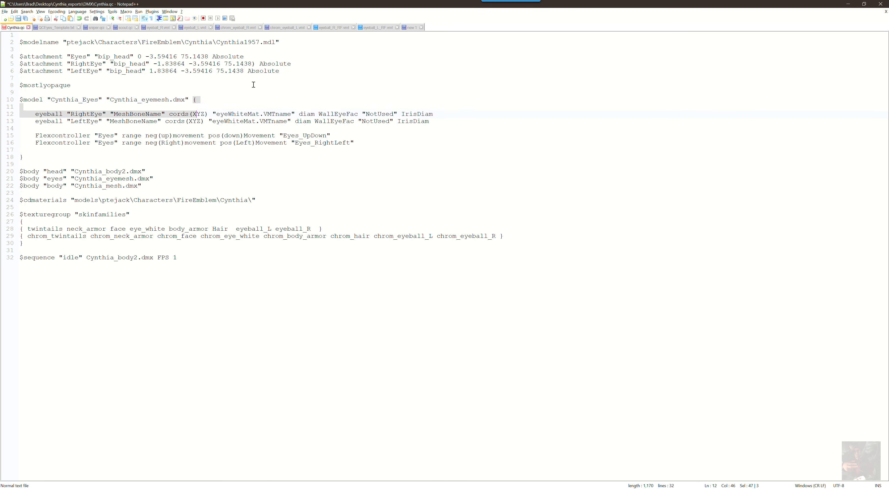
key("shift+Down")
key("shift+Down")
key("shift+Down")
key("shift+Down")
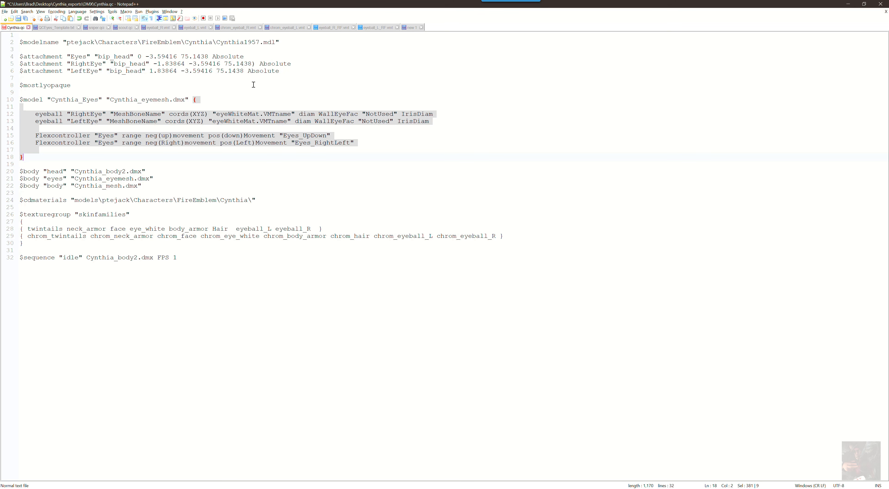
Open scout.qc for reference and highlight its $model block from the opening brace past the closing brace, examining the eyeball, flexfile and flexcontroller entries.
left_click(123, 27)
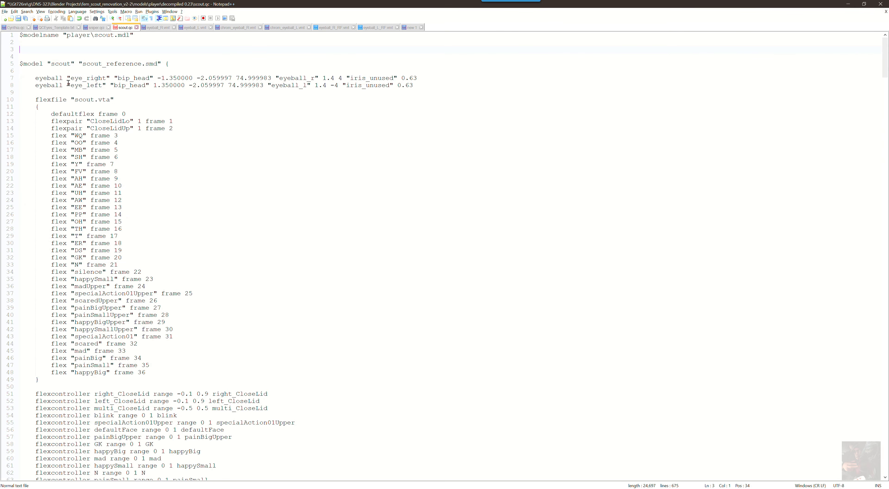
left_click(166, 64)
key("shift+Down")
key("shift+Down")
key("shift+Down")
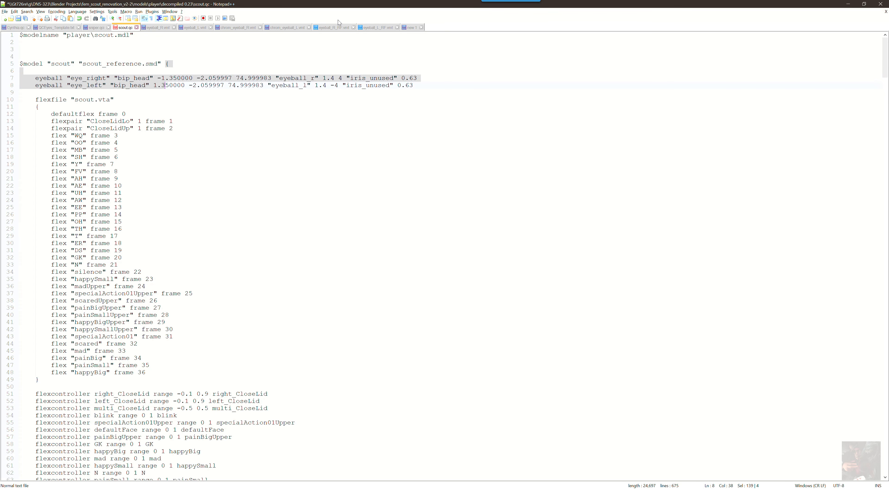
key("shift+Down")
key("shift+Down")
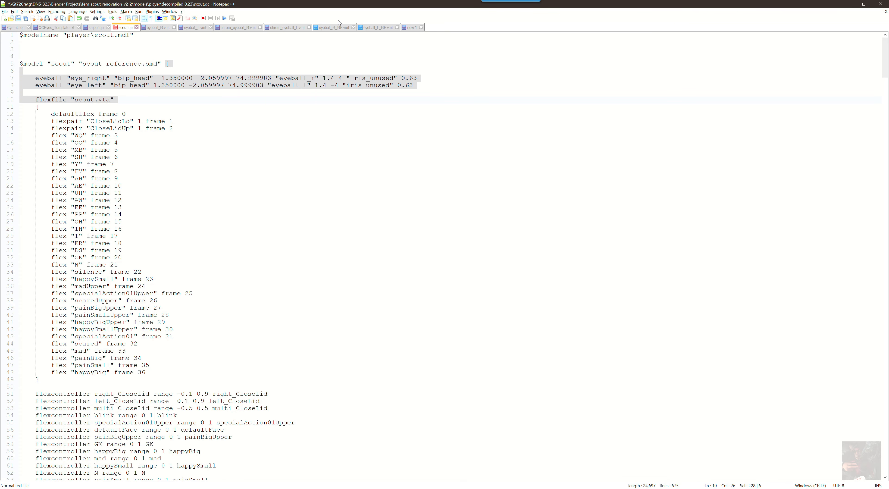
key("shift+Down")
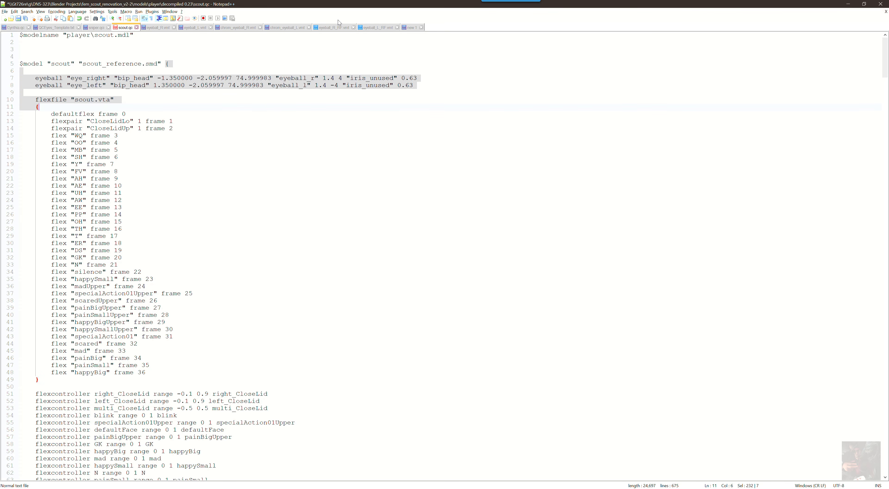
key("shift+Down")
key("shift+Down")
key("shift+Down")
key("shift+Down")
key("shift+Down")
key("shift+Down")
key("shift+Down")
key("shift+Down")
key("shift+Down")
key("shift+Down")
key("shift+Down")
key("shift+Down")
key("shift+Down")
key("shift+Down")
key("shift+Down")
key("shift+Down")
key("shift+Down")
key("shift+Down")
key("shift+Down")
key("shift+Down")
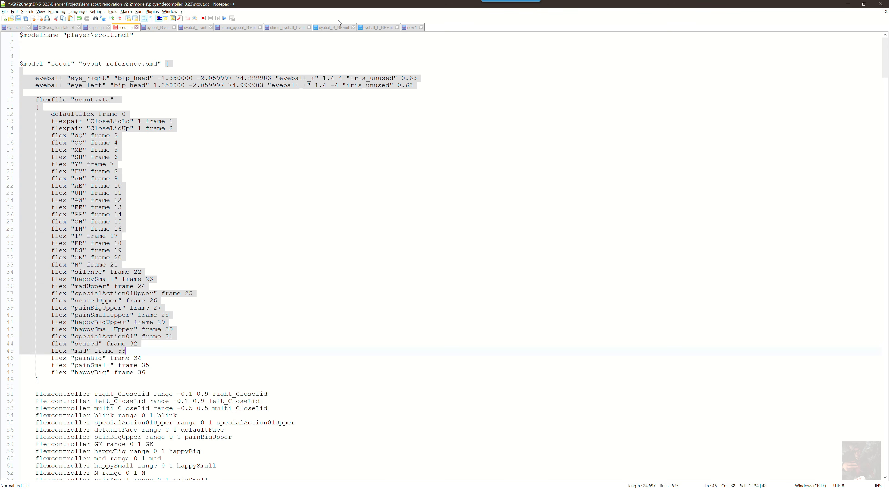
key("shift+Down")
key("shift+Down")
key("shift+Down")
key("shift+Down")
key("shift+Down")
key("shift+Down")
key("shift+Down")
key("shift+Down")
key("shift+Down")
key("shift+Up")
key("shift+Up")
key("shift+Up")
key("shift+Up")
key("shift+Up")
key("shift+Up")
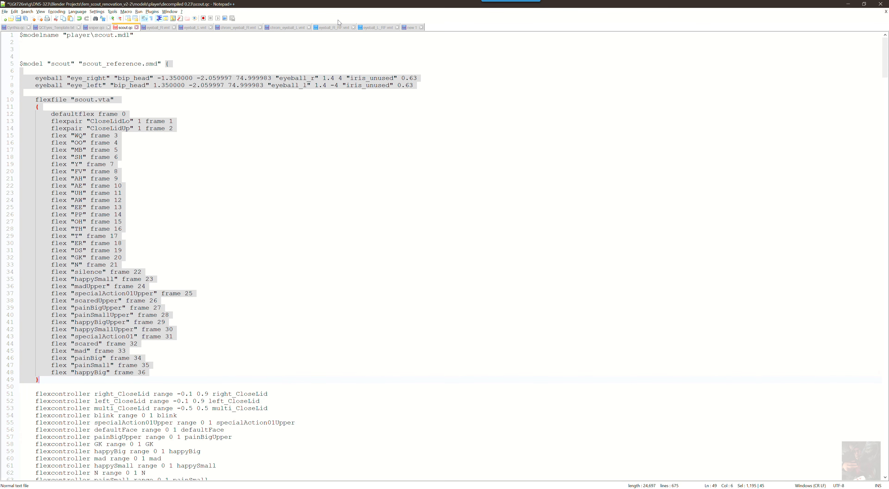
key("shift+Down")
key("shift+Down")
key("shift+Down")
key("shift+Down")
key("shift+Down")
key("shift+Down")
key("shift+Down")
key("shift+Down")
key("shift+Down")
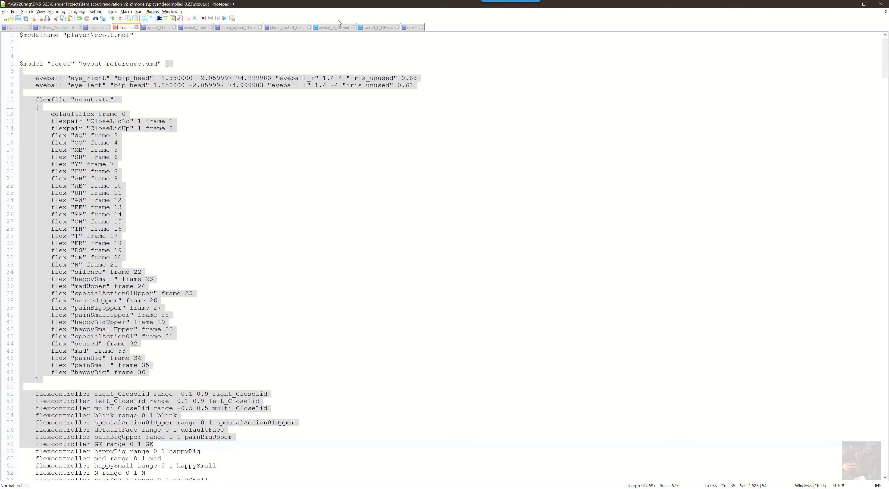
key("shift+Down")
key("shift+Down")
key("shift+Down")
key("shift+Down")
key("shift+Down")
key("shift+Down")
key("shift+Down")
key("shift+Down")
key("shift+Down")
key("shift+Down")
key("shift+Down")
key("shift+Down")
key("shift+Down")
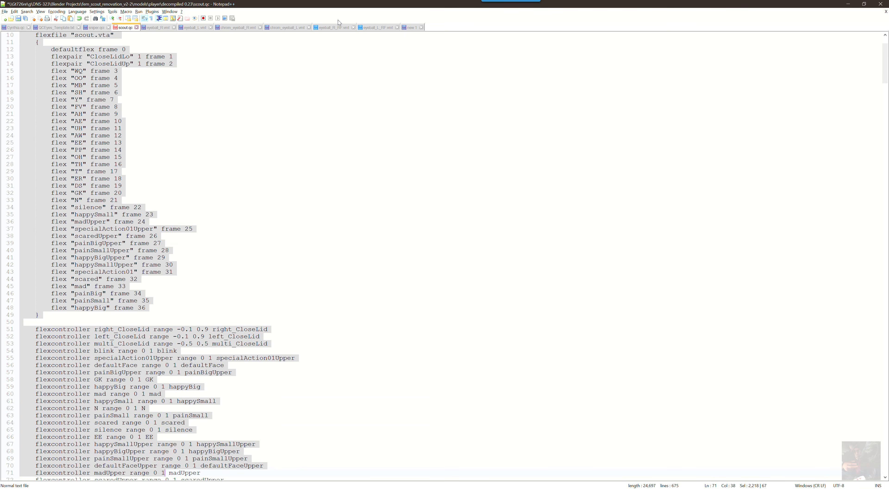
key("shift+Down")
key("shift+Down")
key("shift+Down")
key("shift+Down")
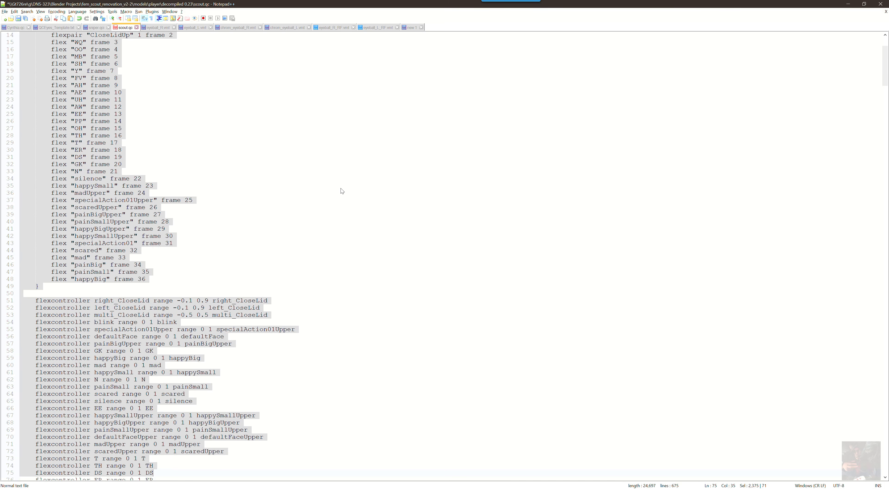
key("shift+Down")
key("shift+Down")
key("shift+Down")
key("shift+Down")
key("shift+Down")
key("shift+Down")
key("shift+Down")
key("shift+Down")
key("shift+Down")
key("shift+Down")
key("shift+Down")
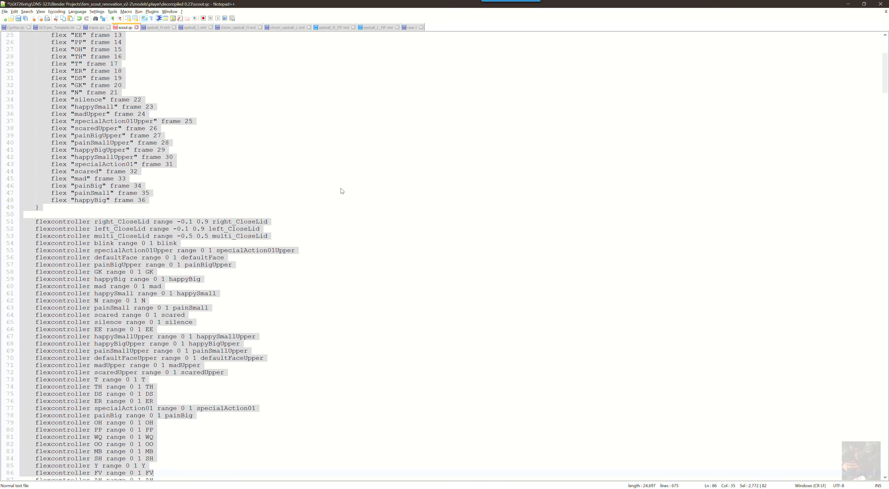
key("shift+Down")
key("shift+Down")
key("shift+Down")
key("shift+Down")
key("shift+Down")
key("shift+Down")
key("shift+Up")
key("shift+Up")
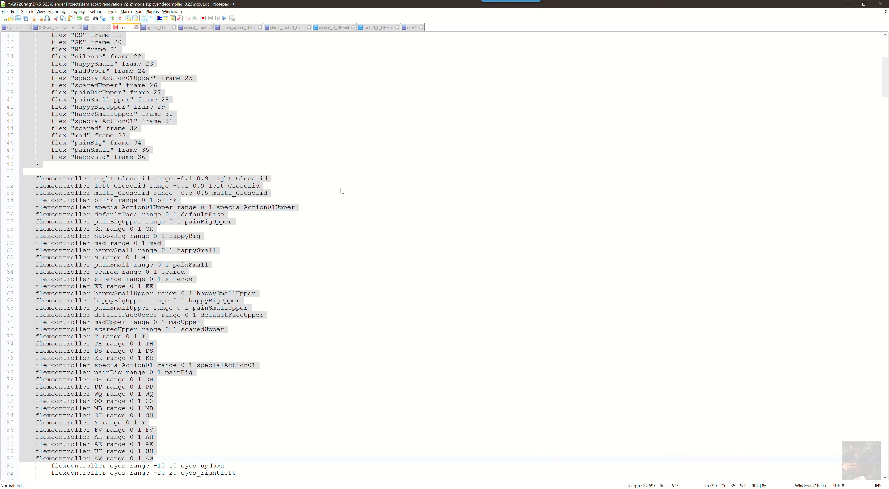
key("shift+Down")
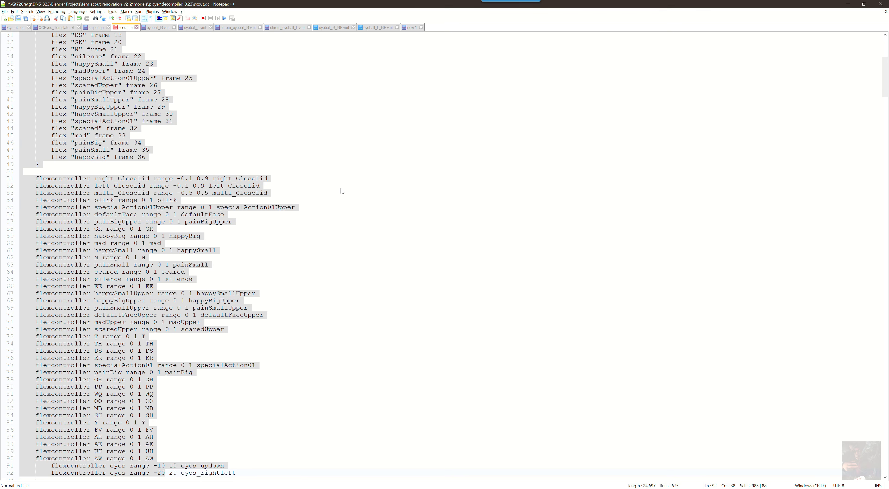
key("shift+Down")
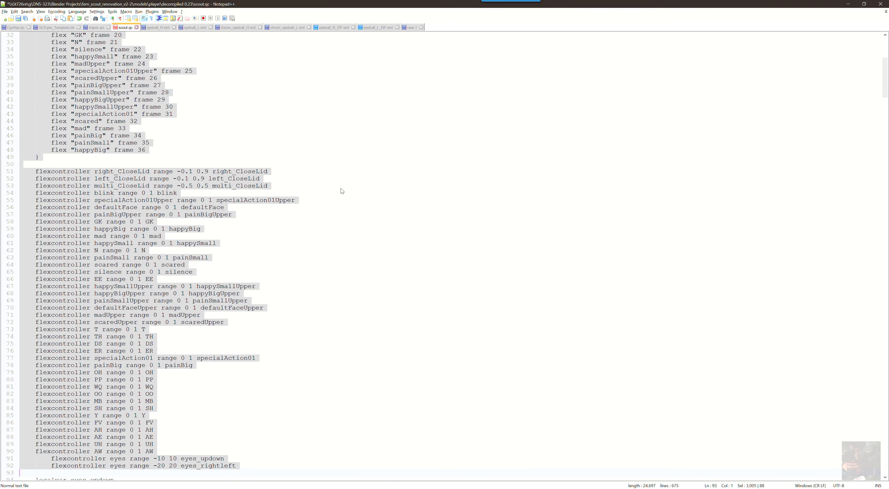
key("shift+Down")
key("shift+Down")
key("shift+Down")
key("shift+Down")
key("shift+Down")
key("shift+Down")
key("shift+Down")
key("shift+Down")
key("shift+Down")
key("shift+Down")
key("shift+Down")
key("shift+Down")
key("shift+Down")
key("shift+Down")
key("shift+Down")
key("shift+Down")
key("shift+Down")
key("shift+Down")
key("shift+Down")
key("shift+Down")
key("shift+End")
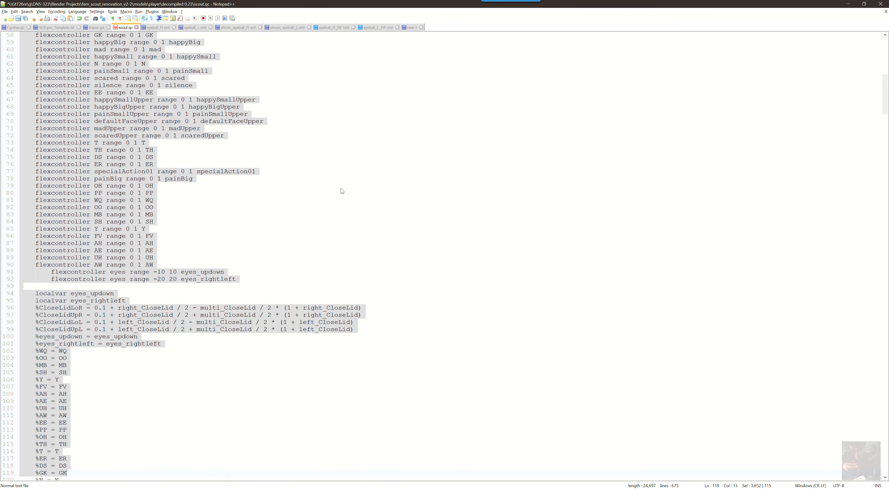
key("shift+Down")
key("shift+Down")
key("shift+Down")
key("shift+Down")
key("shift+Down")
key("shift+Down")
key("shift+Down")
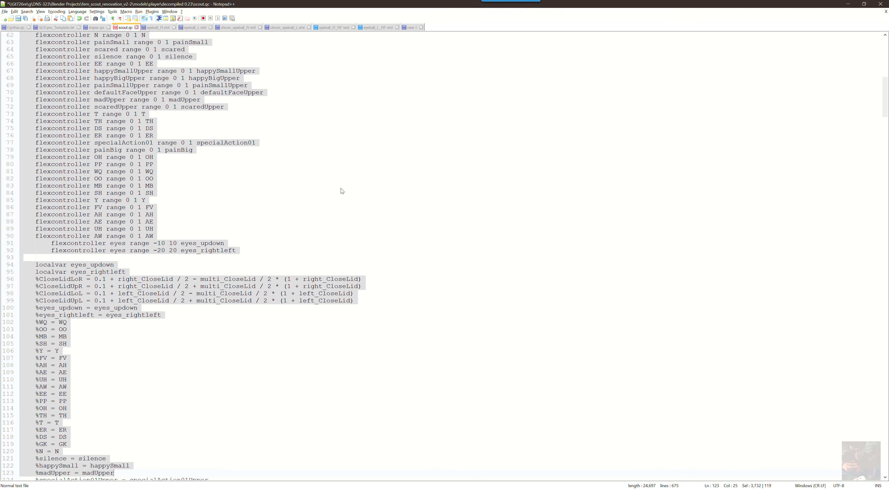
key("shift+End")
key("shift+Down")
key("shift+Down")
key("shift+Down")
key("shift+Down")
key("shift+Down")
key("shift+Down")
key("shift+Down")
key("shift+Down")
key("shift+Down")
key("shift+Down")
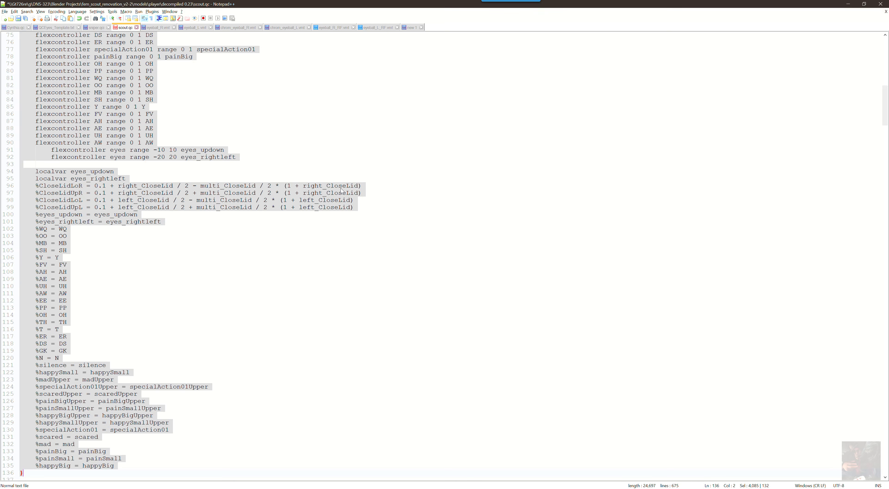
key("shift+Down")
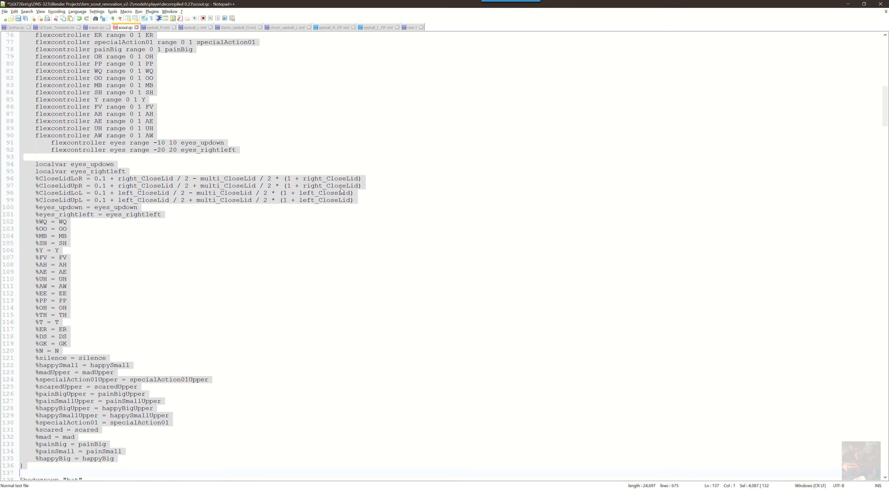
Examine scout.qc's $model block from its eyeball and flexfile entries through its flexcontroller lines, and return to Cynthia.qc.
scroll(149, 208, "up", 20)
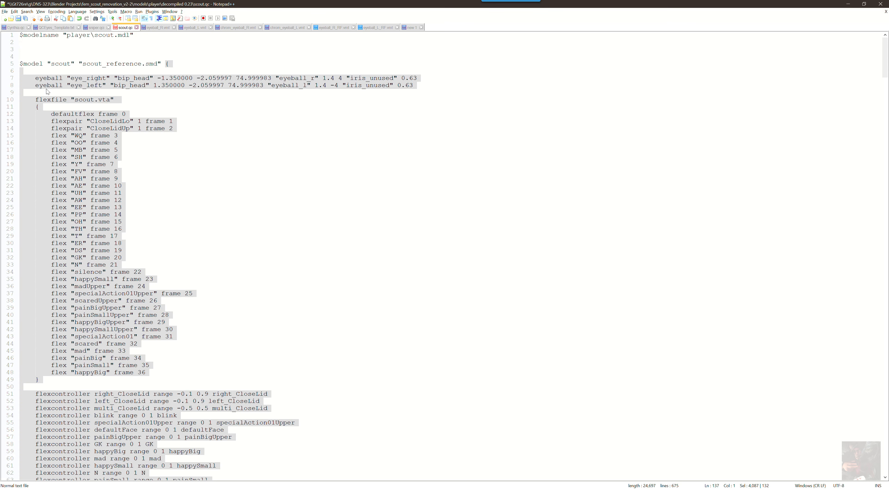
scroll(179, 192, "down", 15)
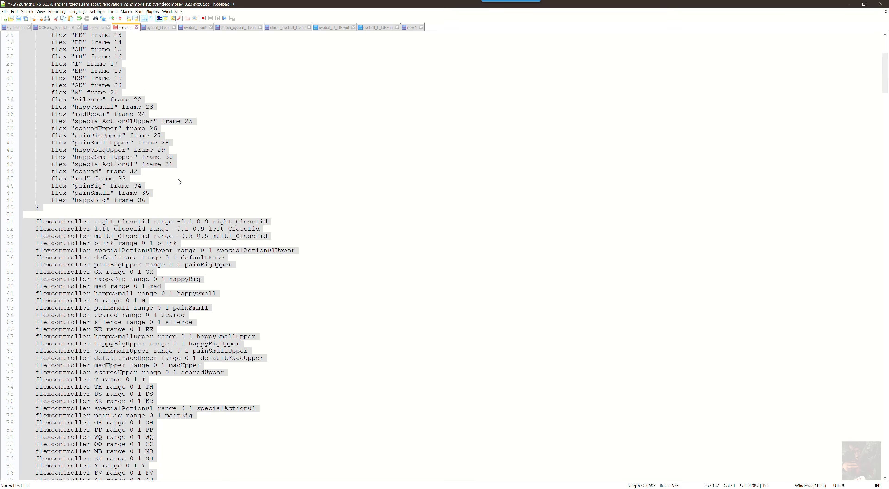
scroll(180, 193, "down", 15)
scroll(176, 213, "up", 15)
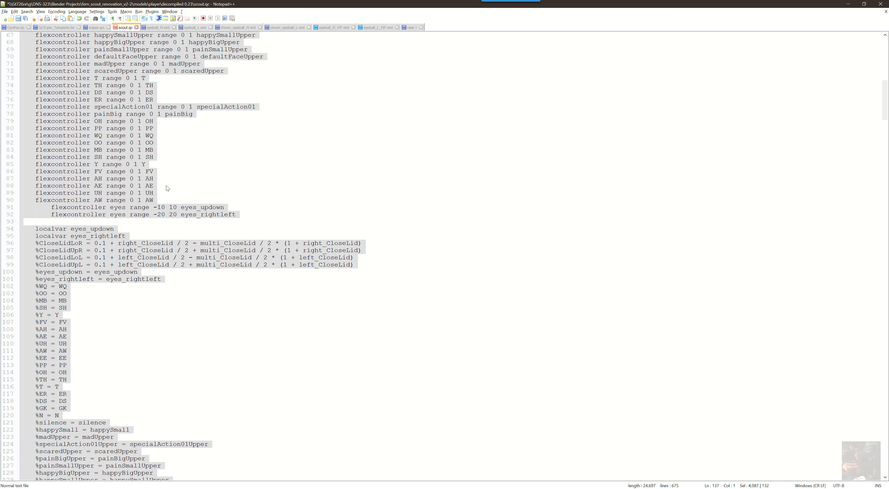
scroll(162, 172, "up", 15)
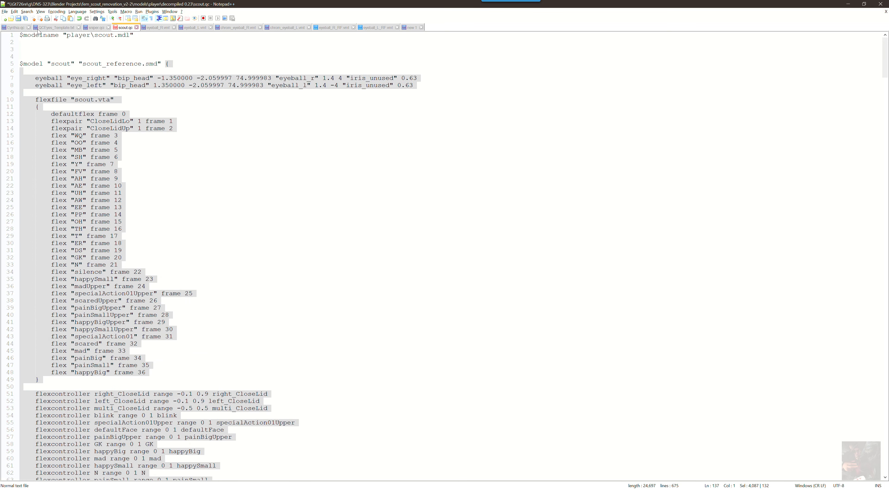
left_click(9, 27)
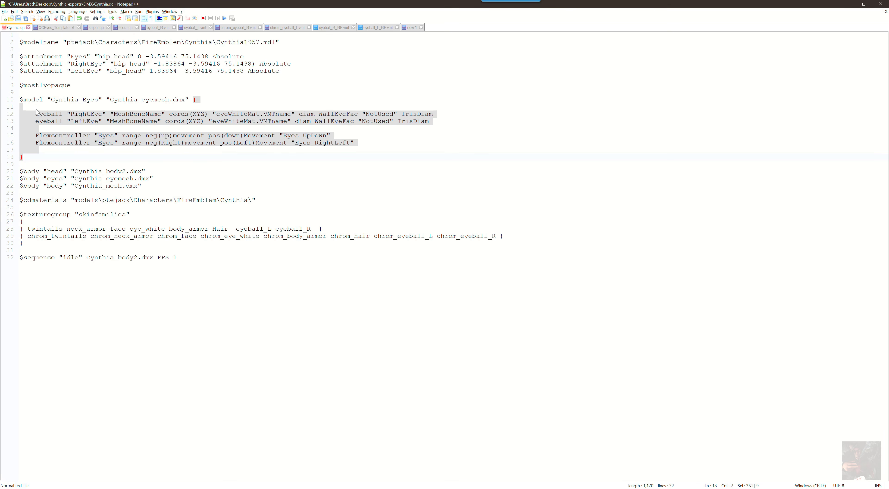
Delete the $body "eyes" "Cynthia_eyemesh.dmx" line below the Cynthia_Eyes $model block.
left_click(26, 159)
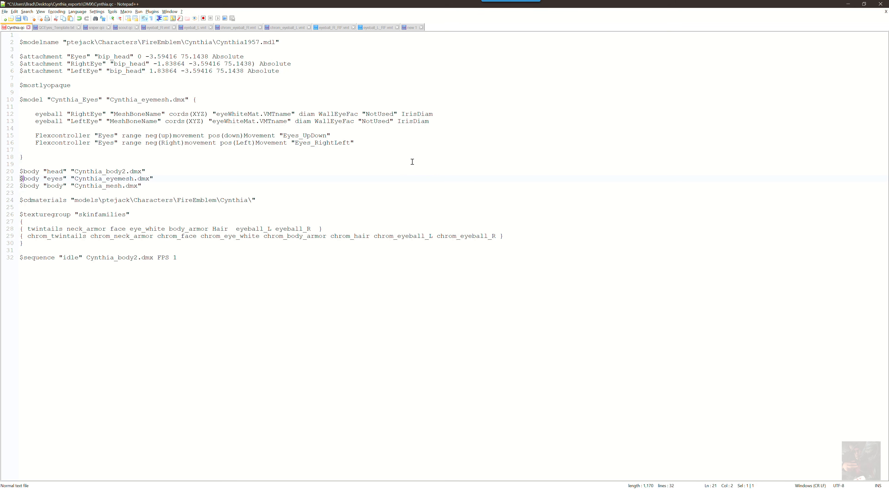
key("shift+Right")
key("shift+Right")
key("shift+Right")
key("shift+Right")
key("shift+Right")
key("shift+Right")
key("shift+Right")
key("shift+Right")
key("shift+Right")
key("shift+Right")
key("shift+Right")
key("shift+Right")
key("shift+Right")
key("shift+Right")
key("shift+Right")
key("shift+Right")
key("shift+Right")
key("shift+Right")
key("shift+Right")
key("shift+Right")
key("shift+Right")
key("shift+Right")
key("shift+Right")
key("shift+Right")
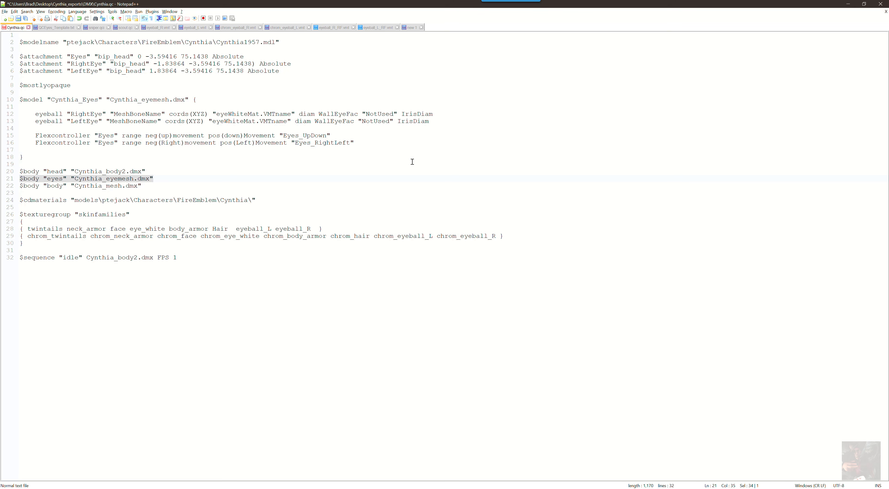
key("Delete")
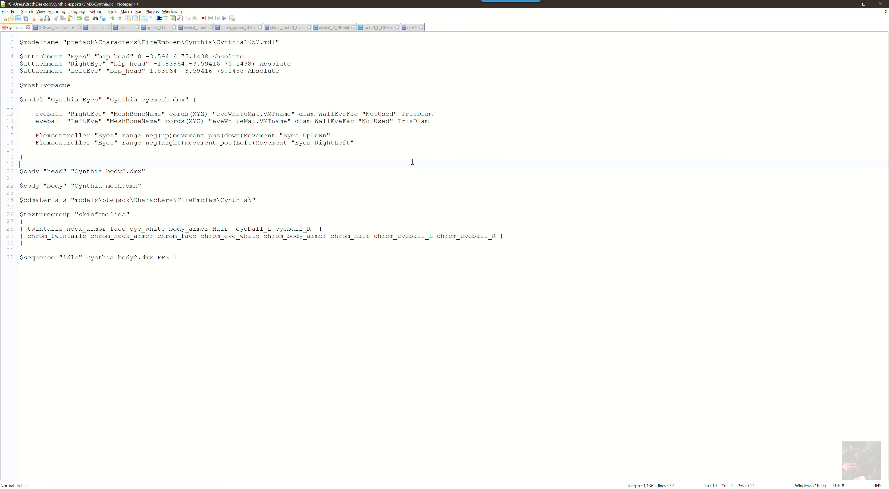
key("Up")
key("Down")
key("Down")
Switch to Blender, select Cynthia_body2 and Cynthia_mesh in turn to check what each mesh covers, and return to Cynthia.qc in Notepad++.
key("alt+Tab")
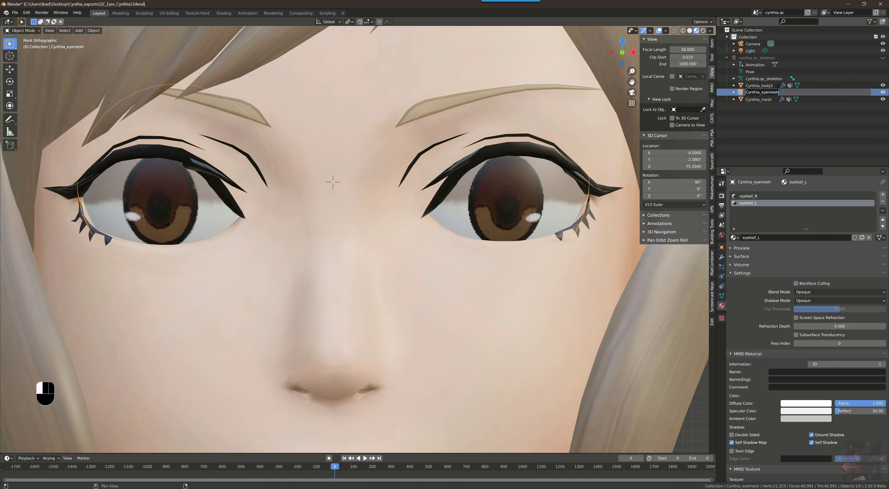
left_click(772, 86)
left_click(771, 86)
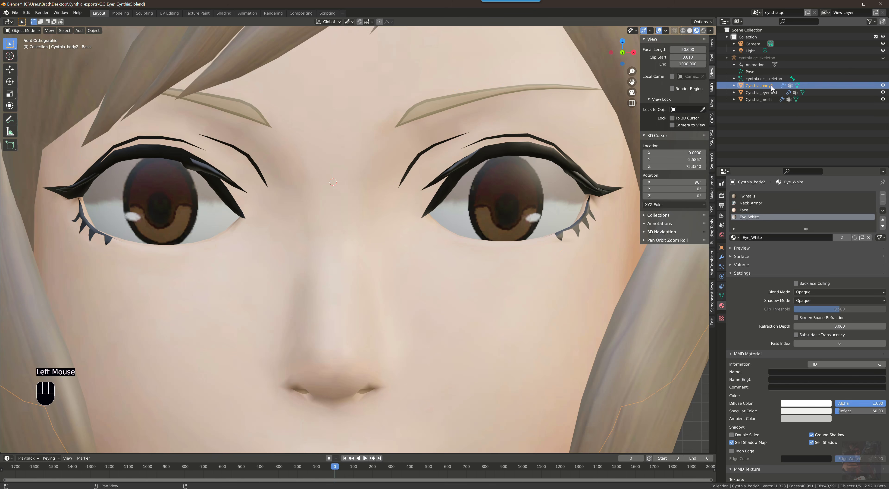
left_click(763, 100)
scroll(311, 228, "down", 8)
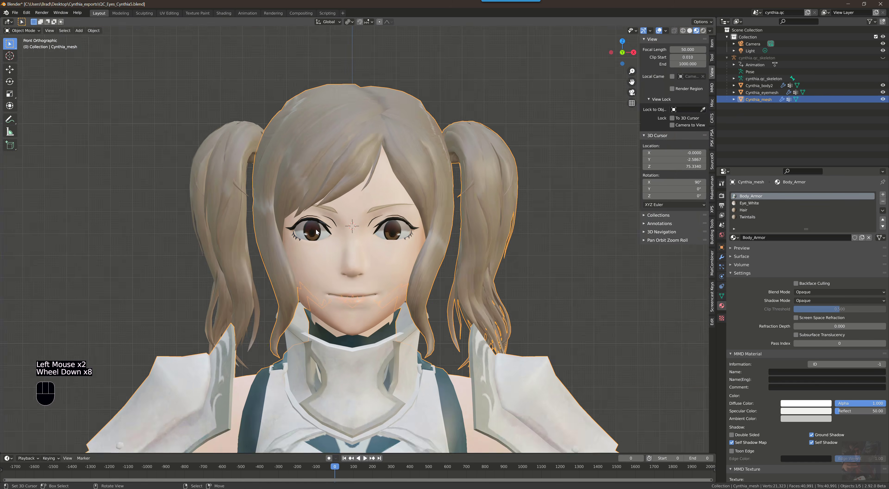
scroll(316, 232, "down", 2)
middle_click_drag(344, 278, 329, 217, "shift")
scroll(331, 219, "up", 1, "shift")
key("alt+Tab")
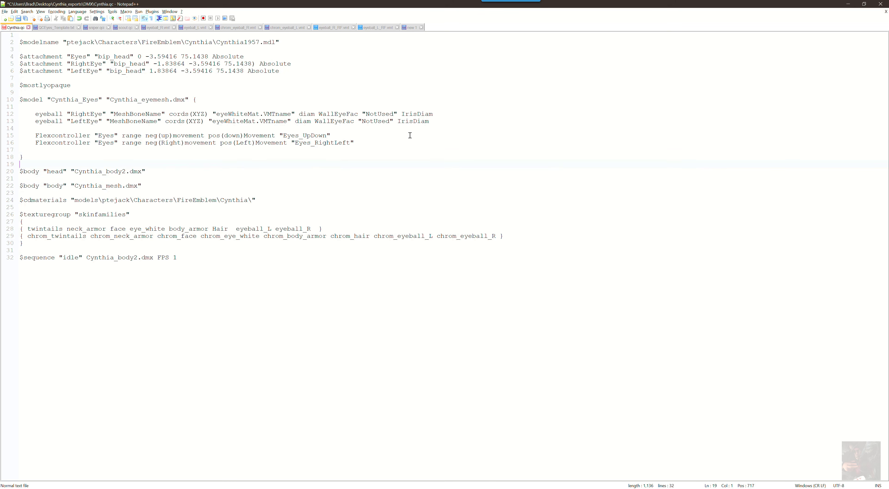
Copy the Cynthia_ prefix from the $model name and use it to rename the "head" $body entry as "Cynthia_Head".
key("Up")
key("Up")
key("Up")
key("Up")
key("Up")
key("Up")
key("Up")
key("Up")
key("Up")
key("Up")
key("Down")
key("Right")
key("Right")
key("shift+Right")
key("shift+Right")
key("shift+Right")
key("shift+Right")
key("shift+Right")
key("shift+Right")
key("shift+Right")
key("shift+Right")
key("ctrl+c")
key("Down")
key("Down")
key("Down")
key("Down")
key("Down")
key("Down")
key("Down")
key("Down")
key("Down")
key("Down")
key("Left")
key("Left")
key("Left")
key("Left")
key("ctrl+v")
key("shift+Right")
type("H")
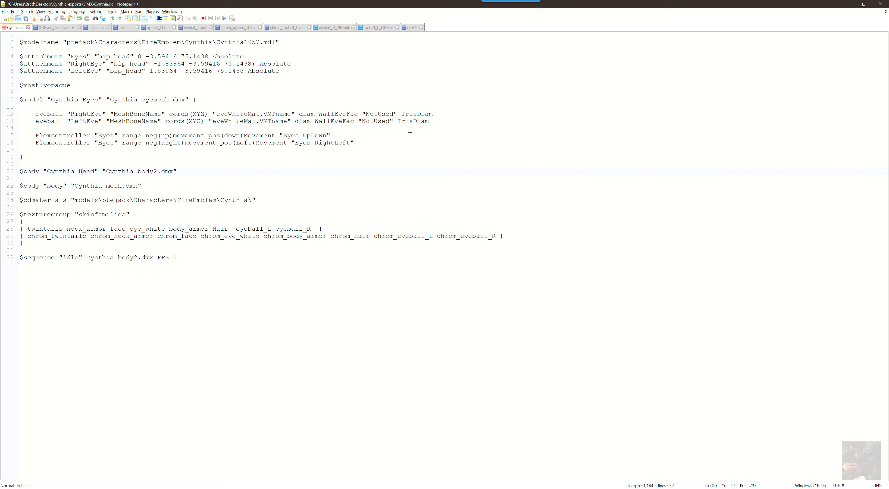
Rename the "body" $body entry as "Cynthia_Body" using the copied prefix.
key("Down")
key("Down")
key("Left")
key("shift+Left")
key("ctrl+v")
type("B")
key("Down")
key("Down")
key("Down")
key("Down")
key("Down")
key("Down")
key("Down")
key("Down")
key("ctrl+End")
key("Up")
key("Up")
key("Up")
key("Up")
key("Up")
key("Up")
key("Up")
key("Up")
key("Up")
key("Up")
key("Up")
key("Up")
key("Up")
key("Up")
key("Up")
key("Up")
key("Up")
key("Up")
key("Up")
key("Up")
key("Up")
key("Up")
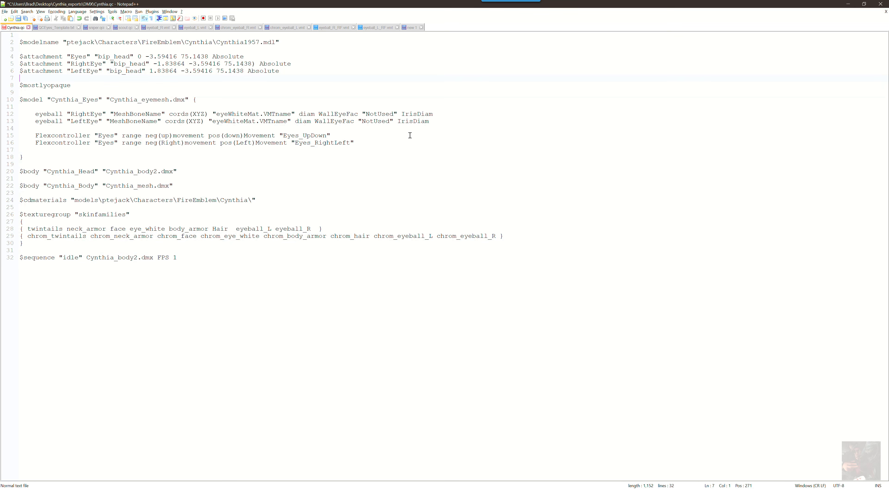
key("Down")
key("Down")
key("Down")
key("Down")
key("Down")
key("Right")
key("Right")
key("Right")
key("Right")
key("Right")
key("Right")
key("Right")
key("Right")
key("Right")
key("Right")
key("Right")
key("Right")
key("Right")
key("Right")
key("Right")
key("Right")
Copy the RightEye attachment coordinates -1.83864 -3.59416 75.1438 and delete the stray closing parenthesis after them.
left_click_drag(153, 63, 251, 64)
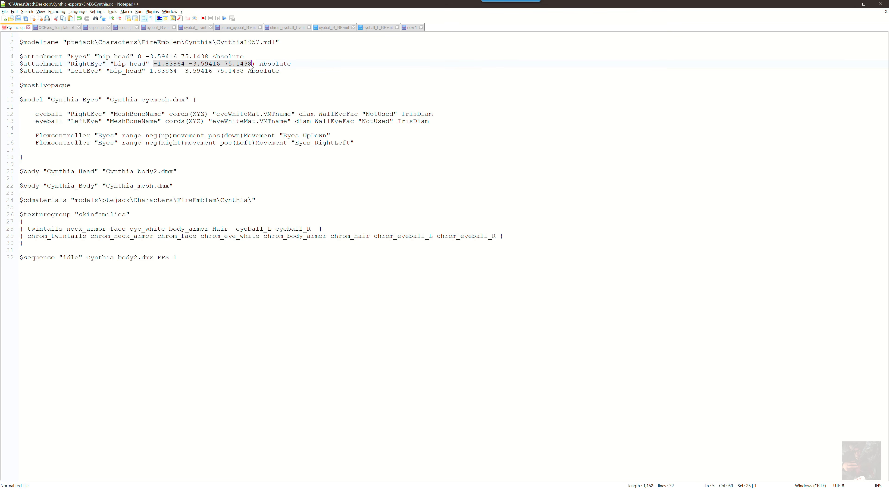
right_click(252, 66)
left_click(269, 73)
left_click(253, 66)
key("Delete")
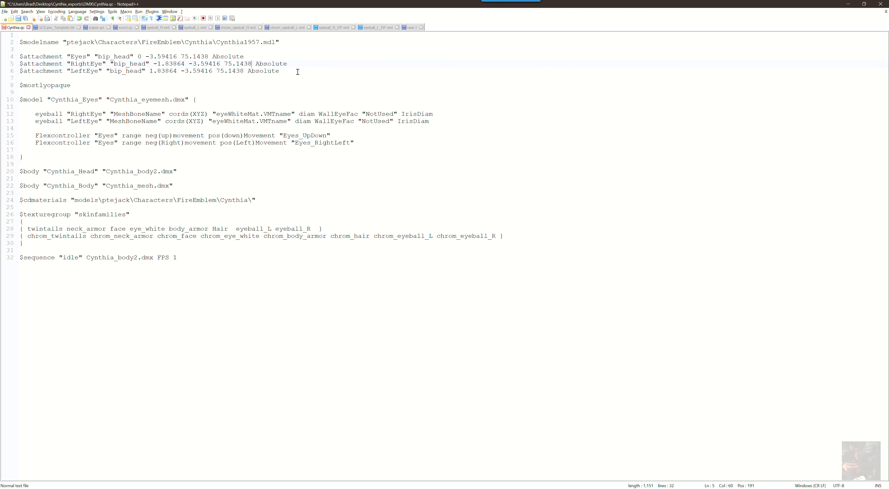
Replace the cords(XYZ) placeholder in the RightEye eyeball line with the copied coordinates -1.83864 -3.59416 75.1438.
key("Down")
key("Down")
key("Down")
key("Down")
key("Down")
key("Down")
key("Down")
key("shift+Left")
key("shift+Left")
key("shift+Left")
key("shift+Left")
key("shift+Left")
key("shift+Left")
key("shift+Left")
key("shift+Left")
key("shift+Left")
key("shift+Left")
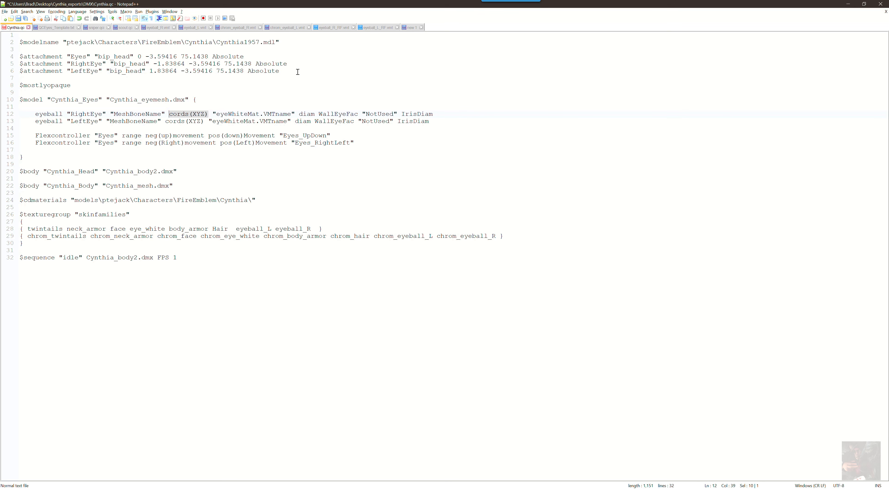
key("ctrl+v")
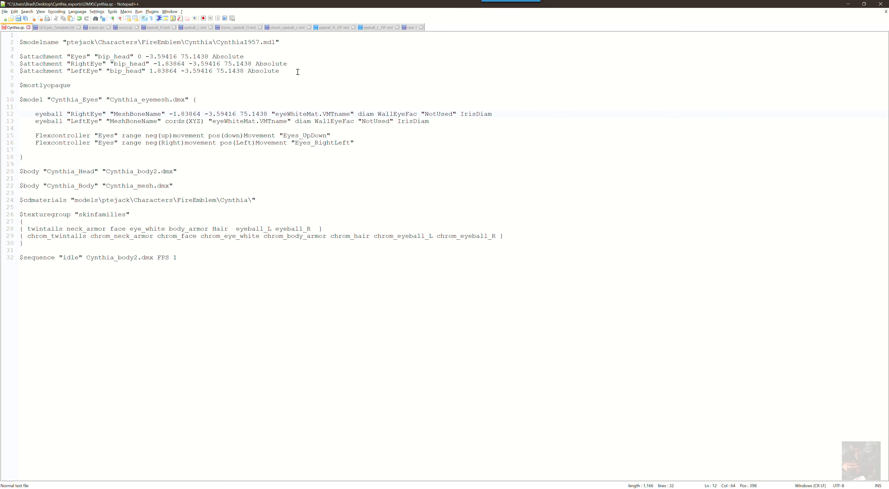
Copy the coordinates 1.83864 -3.59416 75.1438 from the LeftEye $attachment line.
key("Up")
key("Up")
key("Up")
key("Up")
key("Up")
key("Up")
key("shift+Left")
key("shift+Left")
key("shift+Left")
key("shift+Left")
key("shift+Left")
key("shift+Left")
key("shift+Left")
key("shift+Left")
key("shift+Left")
key("shift+Left")
key("shift+Left")
key("shift+Left")
key("shift+Left")
key("shift+Left")
key("shift+Left")
key("shift+Left")
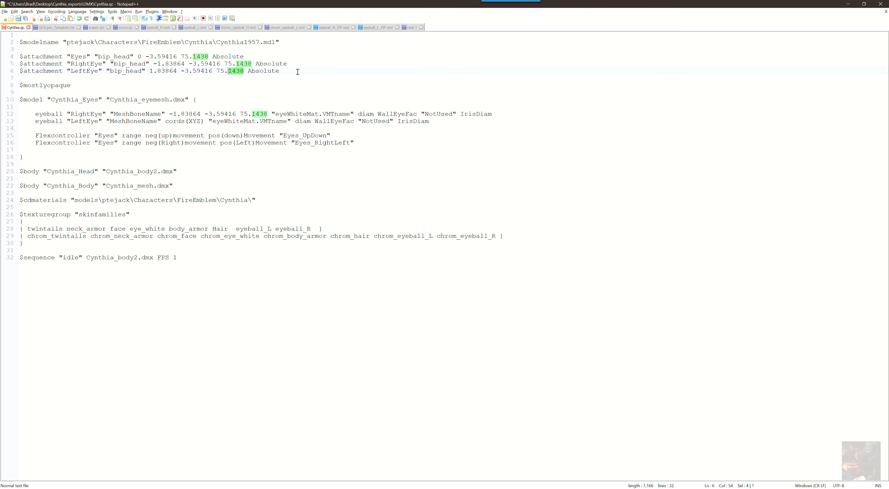
key("shift+Left")
key("shift+Left")
key("shift+Left")
key("shift+Left")
key("shift+Left")
key("shift+Left")
key("shift+Left")
key("shift+Left")
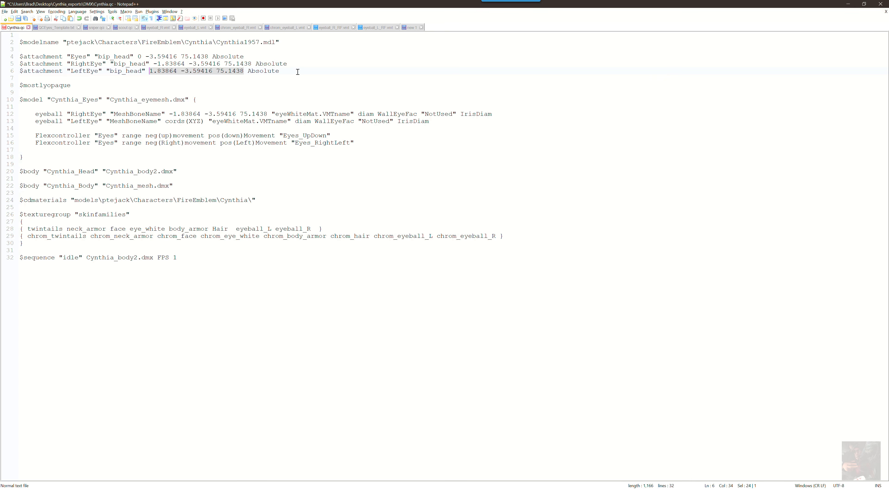
Replace the cords(XYZ) placeholder in the LeftEye eyeball line with the copied LeftEye coordinates.
key("Down")
key("Down")
key("Down")
key("Down")
key("Down")
key("Down")
key("Down")
key("Down")
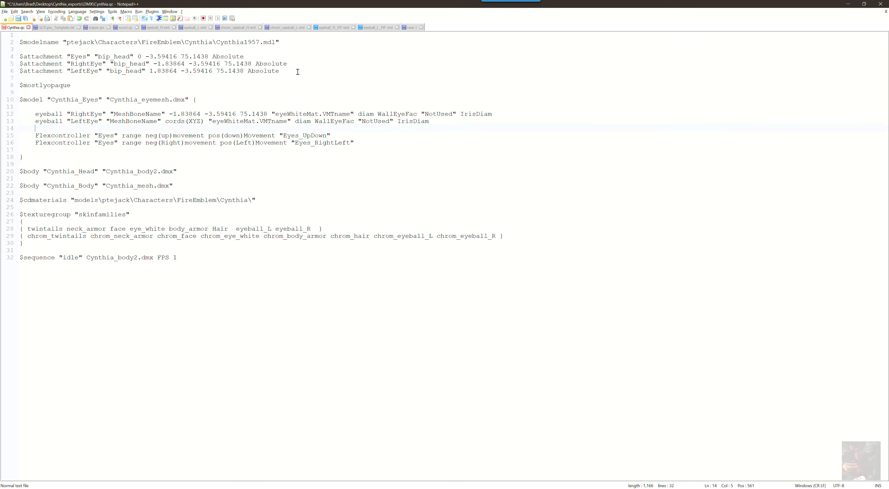
key("Up")
key("shift+Right")
key("shift+Right")
key("shift+Right")
key("shift+Right")
key("shift+Right")
key("shift+Right")
key("shift+Right")
key("shift+Right")
key("shift+Right")
key("shift+Right")
key("ctrl+v")
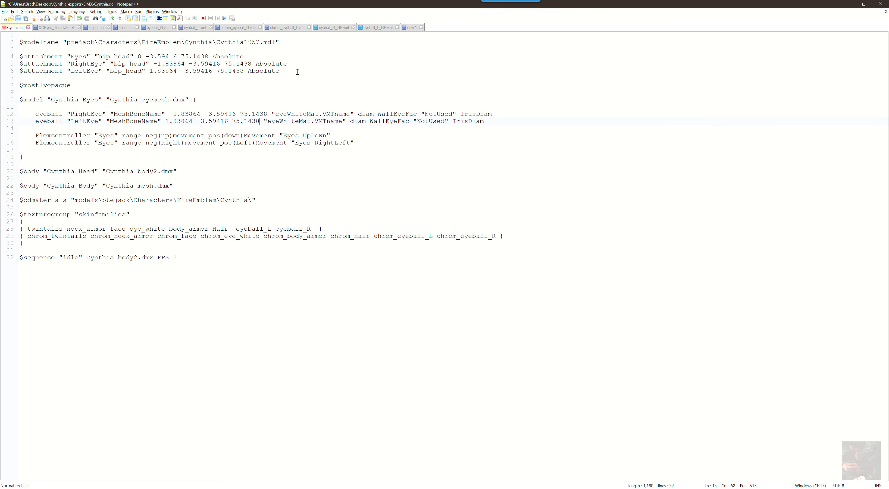
Copy the quoted bone name "bip_head" from the RightEye $attachment line.
key("Left")
key("Left")
key("Left")
key("Left")
key("Left")
key("Left")
key("Left")
key("Left")
key("Left")
key("Left")
key("Left")
key("Left")
key("Left")
key("Left")
key("Left")
key("Left")
key("Left")
key("Left")
key("Left")
key("Left")
key("Up")
key("Up")
key("Up")
key("Up")
key("Up")
key("Up")
key("Up")
key("Up")
key("Left")
key("ctrl+shift+Right")
key("ctrl+shift+Right")
key("ctrl+shift+Right")
key("shift+Left")
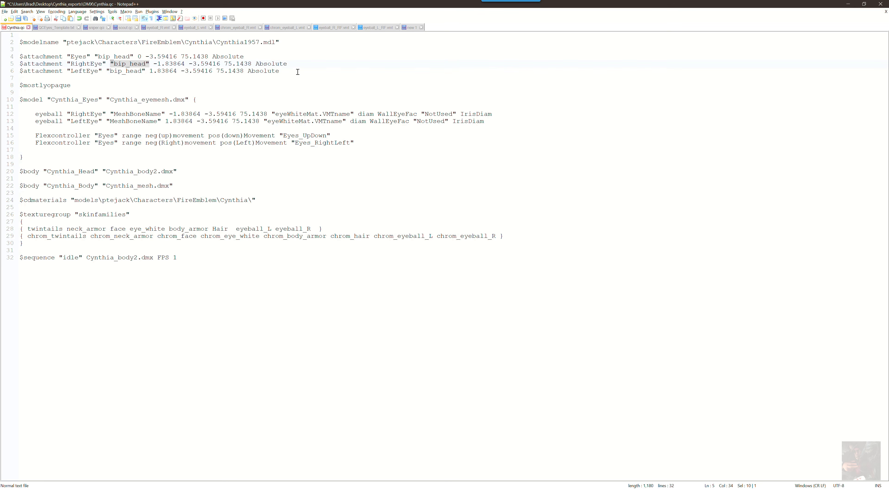
Replace "MeshBoneName" in the RightEye eyeball line with the copied "bip_head".
key("Down")
key("Down")
key("Down")
key("Down")
key("Down")
key("Down")
key("Down")
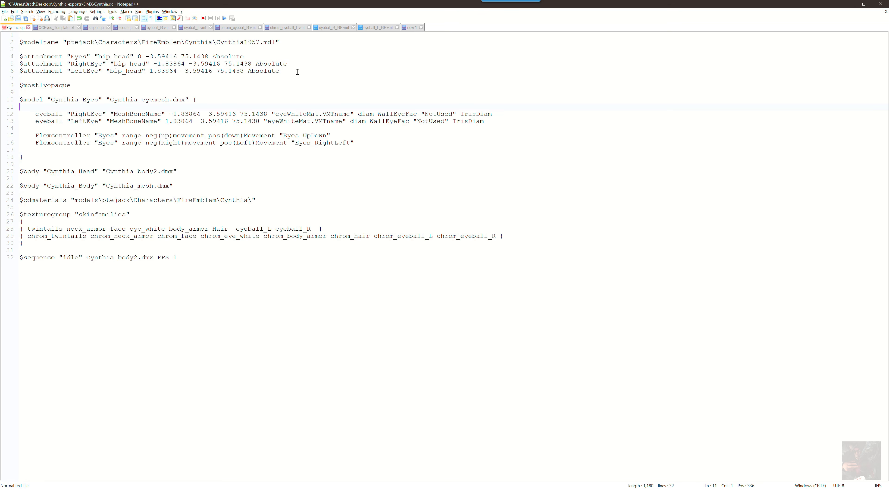
key("shift+Left")
key("shift+Left")
key("shift+Left")
key("shift+Left")
key("shift+Left")
key("shift+Left")
key("shift+Left")
key("shift+Left")
key("shift+Left")
key("shift+Left")
key("shift+Left")
key("shift+Left")
key("shift+Left")
key("shift+Left")
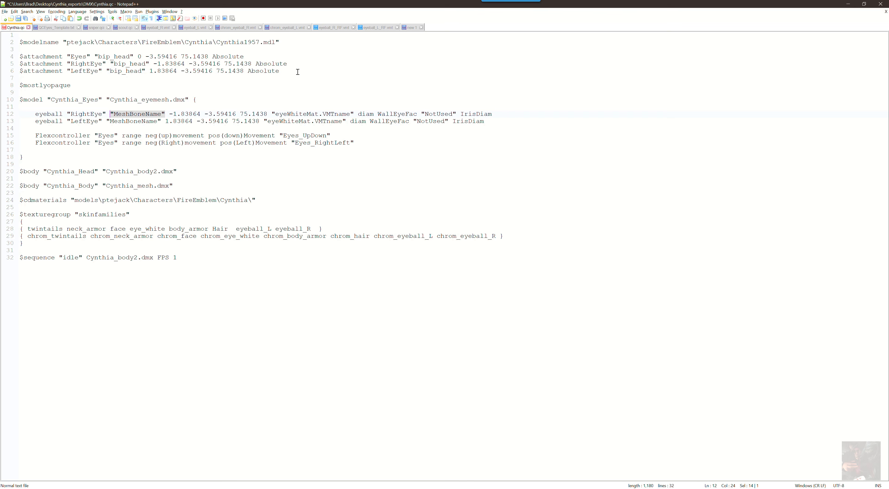
key("ctrl+v")
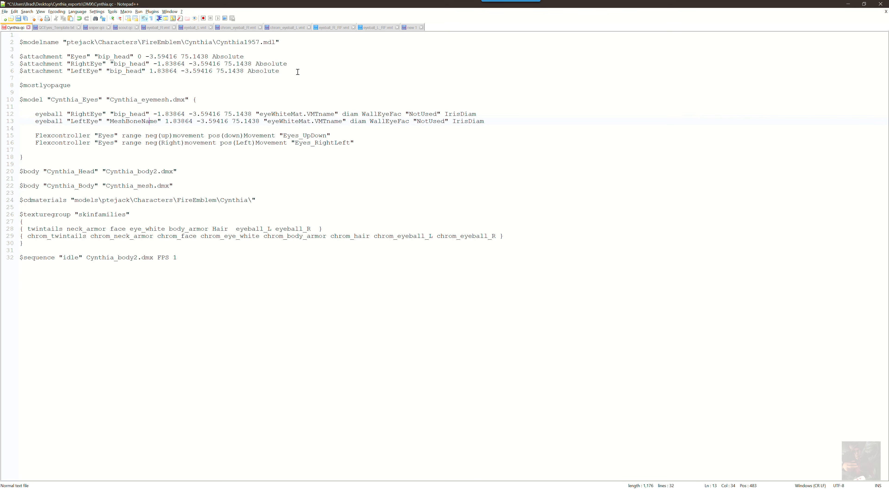
Replace "MeshBoneName" in the LeftEye eyeball line with "bip_head" as well.
key("shift+Left")
key("shift+Left")
key("shift+Left")
key("shift+Left")
key("shift+Left")
key("shift+Left")
key("shift+Left")
key("shift+Left")
key("shift+Left")
key("shift+Left")
key("shift+Left")
key("shift+Left")
key("shift+Left")
key("shift+Left")
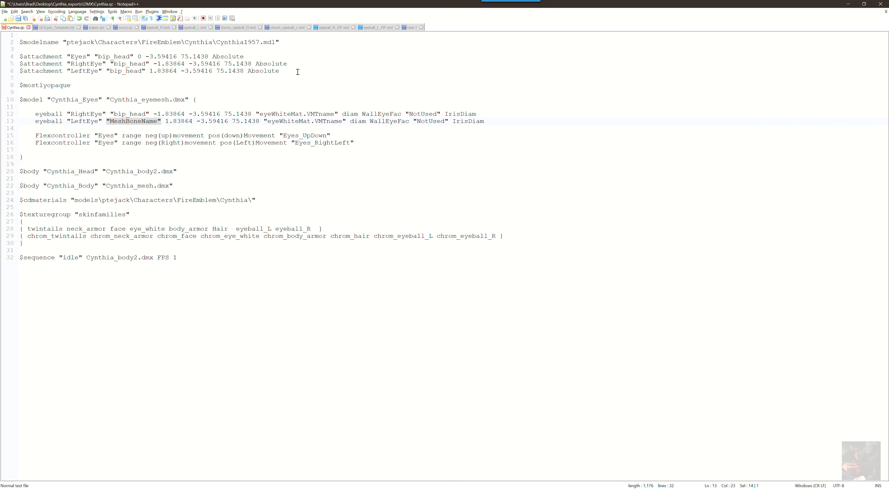
key("ctrl+v")
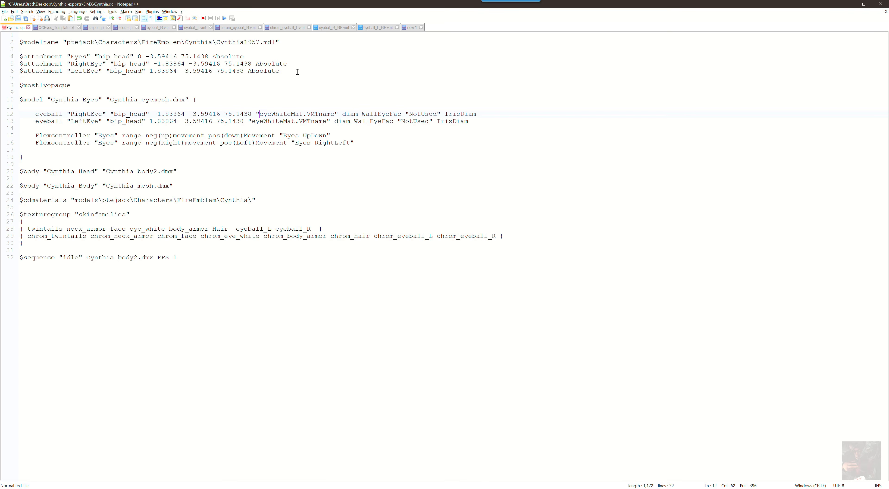
Copy the eyeball_R material name from Cynthia_eyemesh in Blender and replace "eyeWhiteMat.VMTname" with it in the RightEye eyeball line in Notepad++.
key("alt+Tab")
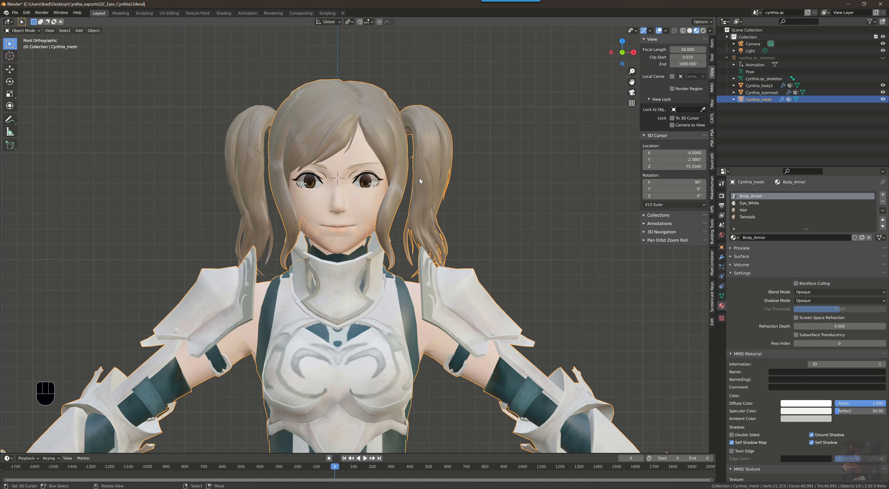
right_click(364, 182)
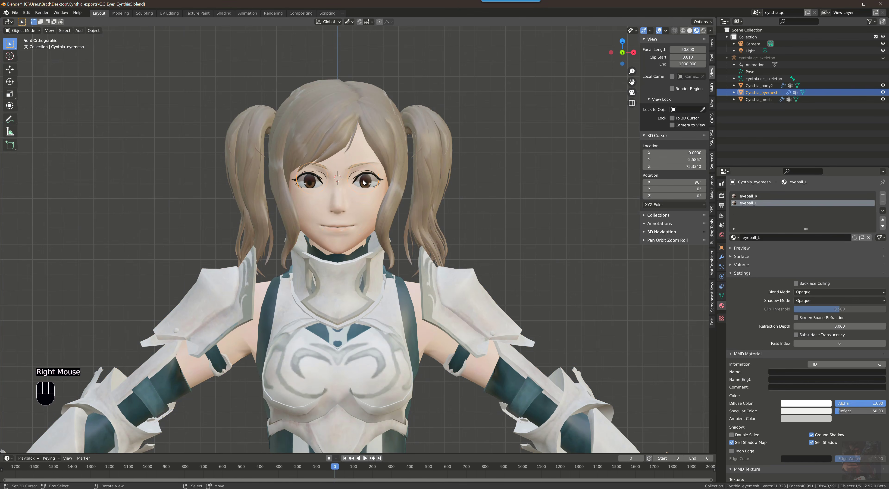
left_click(749, 196)
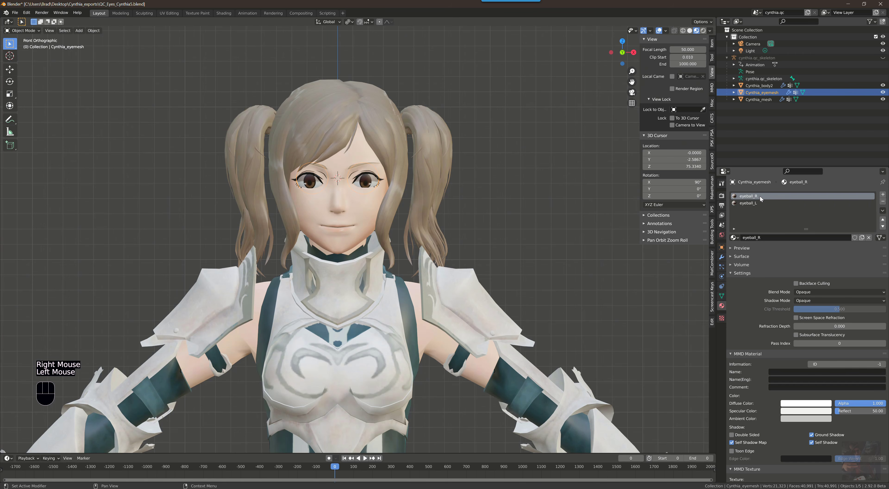
double_click(760, 196)
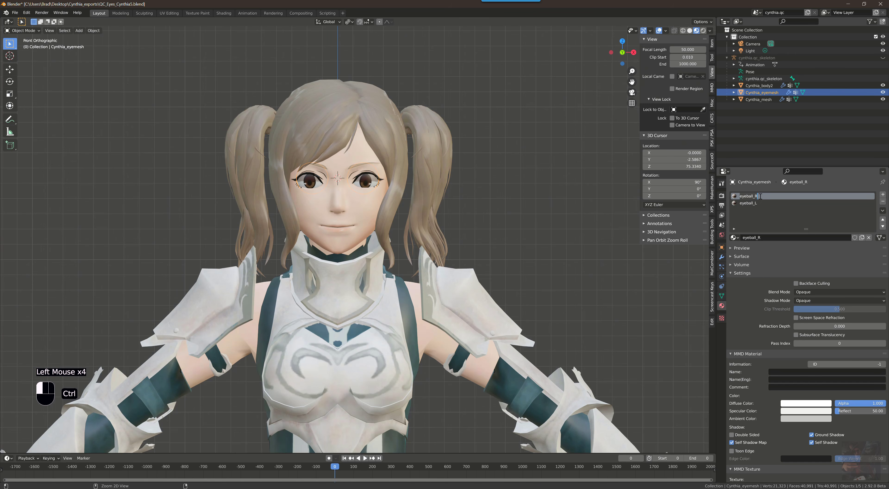
key("ctrl+c")
key("alt+Tab")
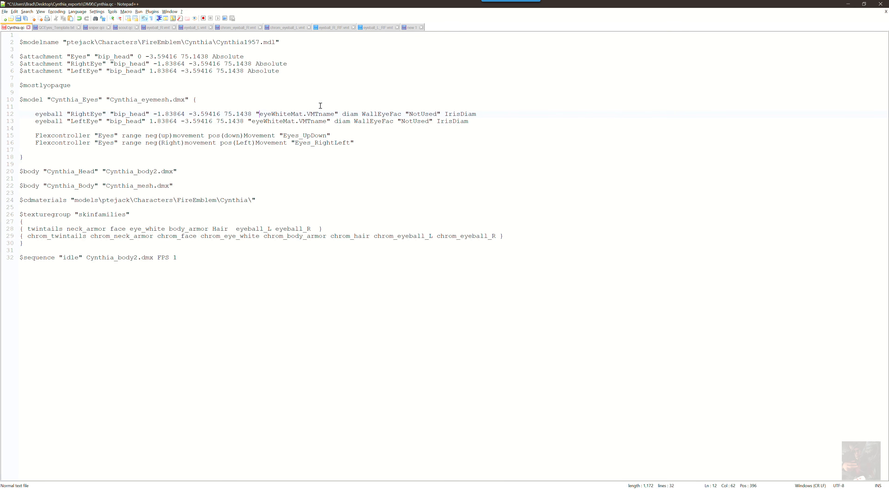
left_click_drag(338, 113, 256, 114)
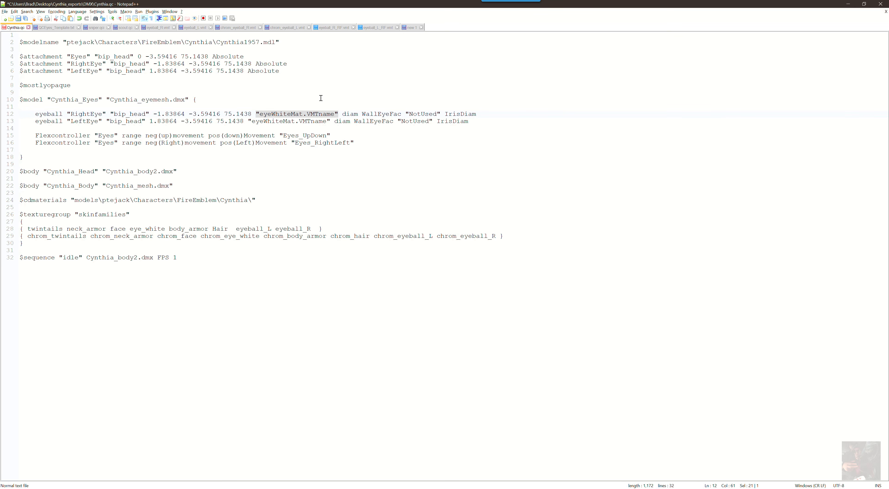
key("ctrl+v")
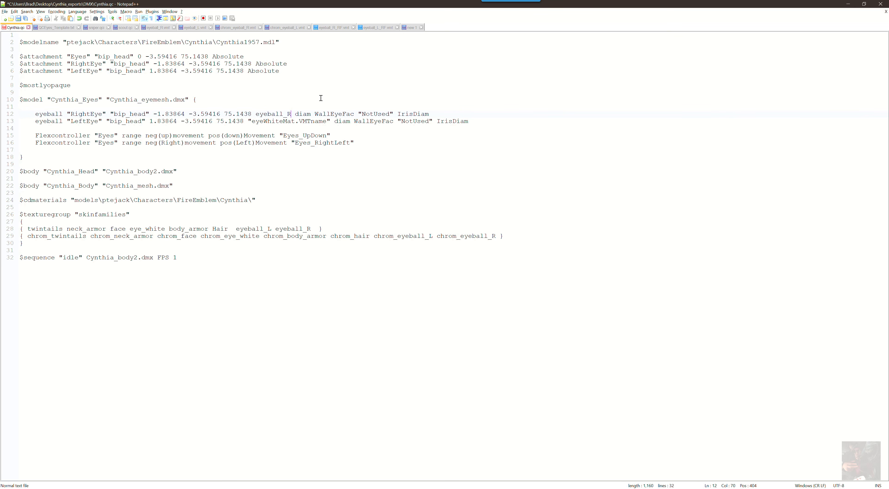
Copy the eyeball_L material name from Blender and replace "eyeWhiteMat.VMTname" with it in the LeftEye eyeball line in Notepad++.
key("alt+Tab")
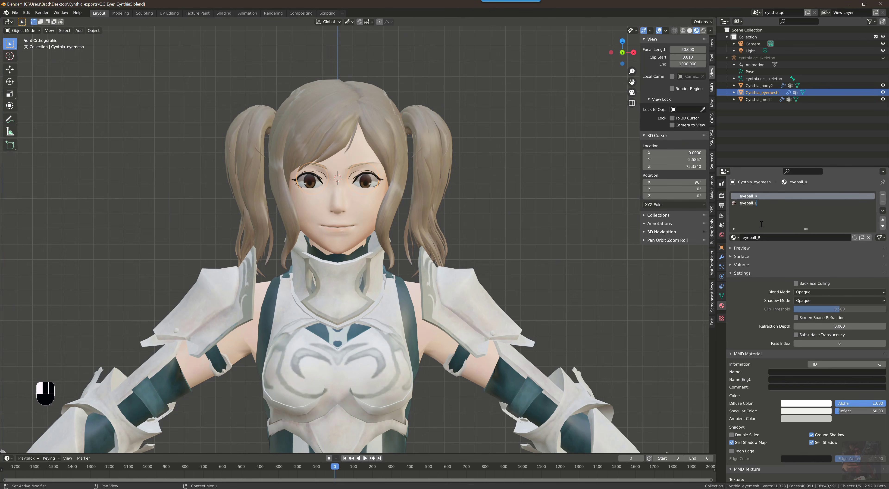
left_click(761, 224)
left_click(759, 204)
double_click(759, 203)
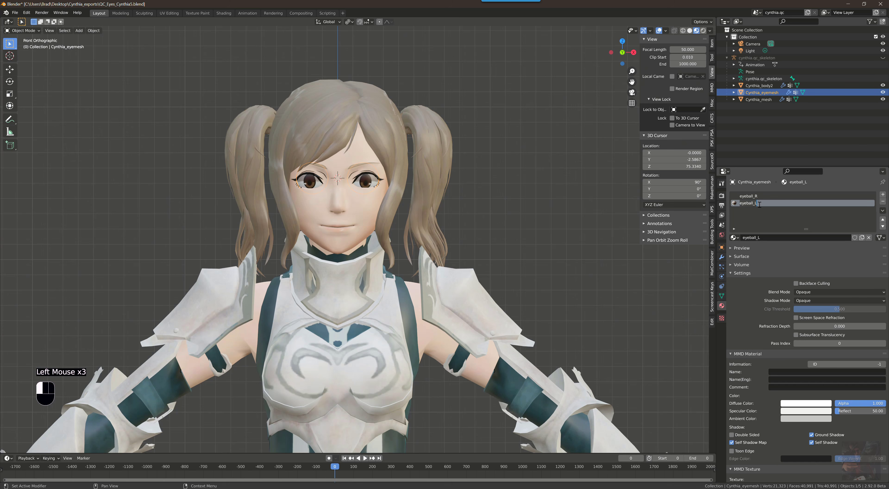
left_click(761, 237)
double_click(761, 204)
key("alt+Tab")
left_click(450, 167)
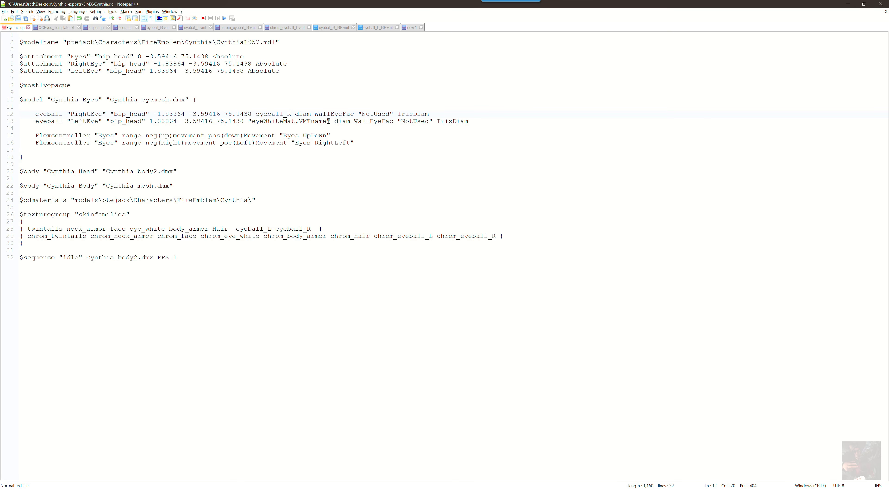
left_click_drag(329, 121, 247, 121)
key("ctrl+v")
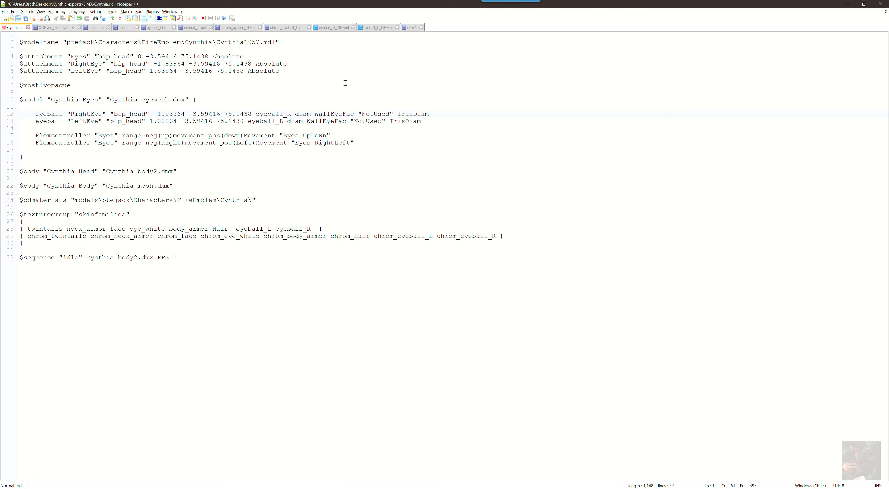
Enclose the material names eyeball_R and eyeball_L in double quotes in the two eyeball lines.
type("\"")
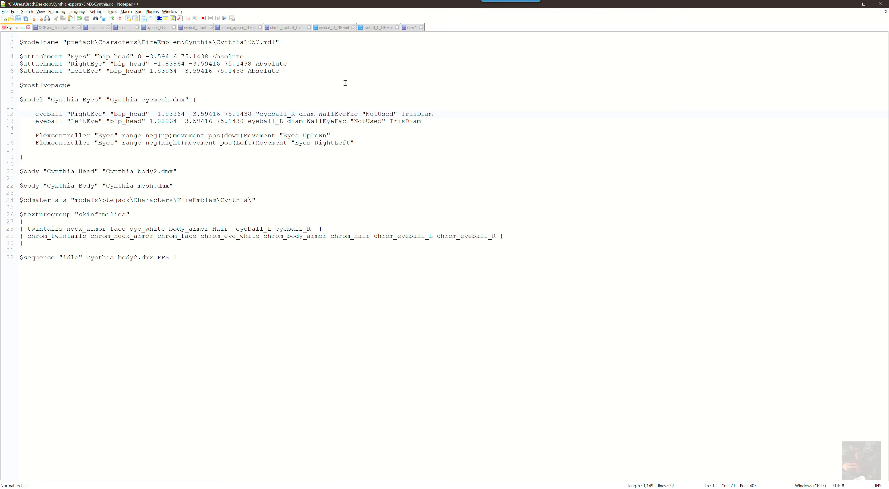
type("\"")
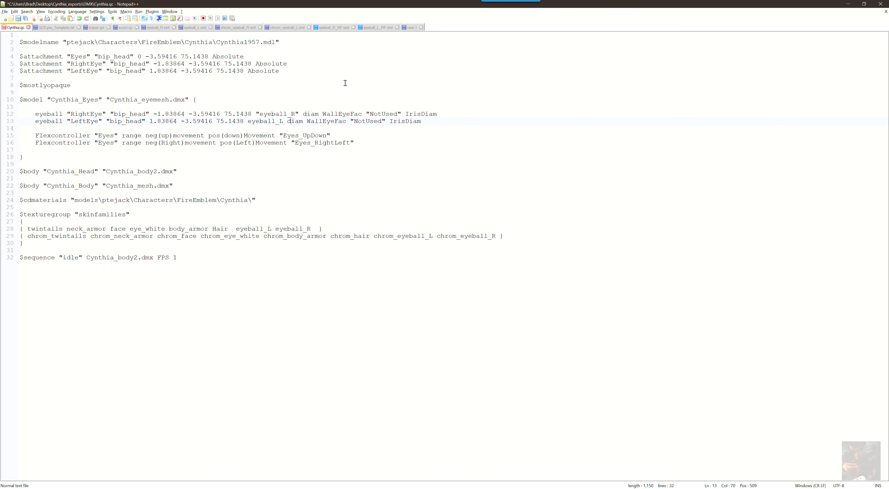
type("\"")
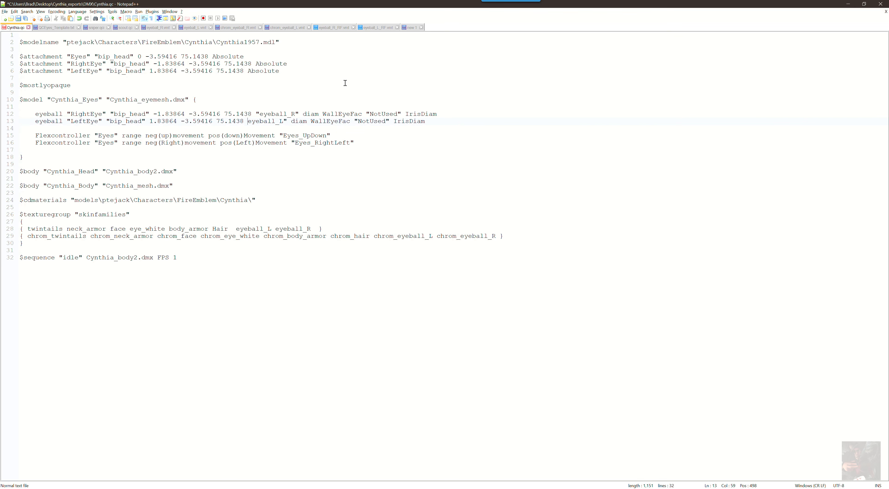
type("\"")
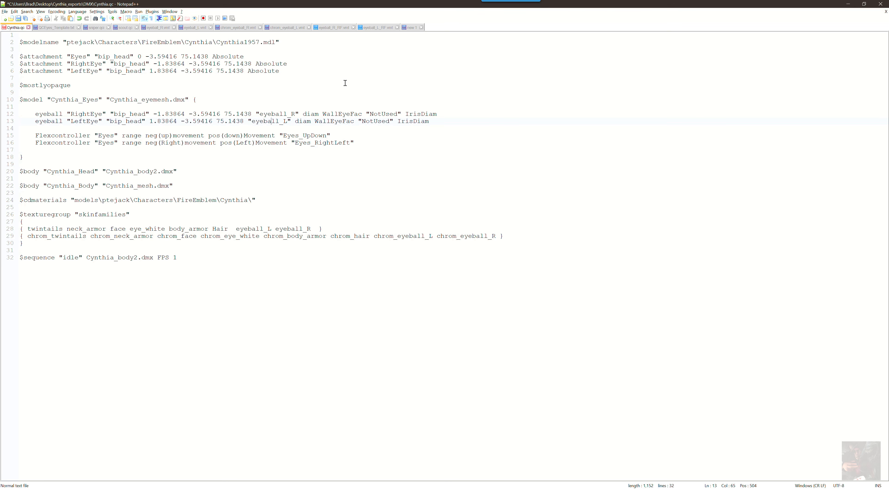
Retype the underscore in the eyeball_L material name of the LeftEye eyeball line.
key("Right")
key("Right")
key("Left")
key("Left")
key("Left")
key("Left")
key("Left")
key("Left")
key("Left")
key("Left")
key("Left")
key("Left")
key("shift+Left")
type("_")
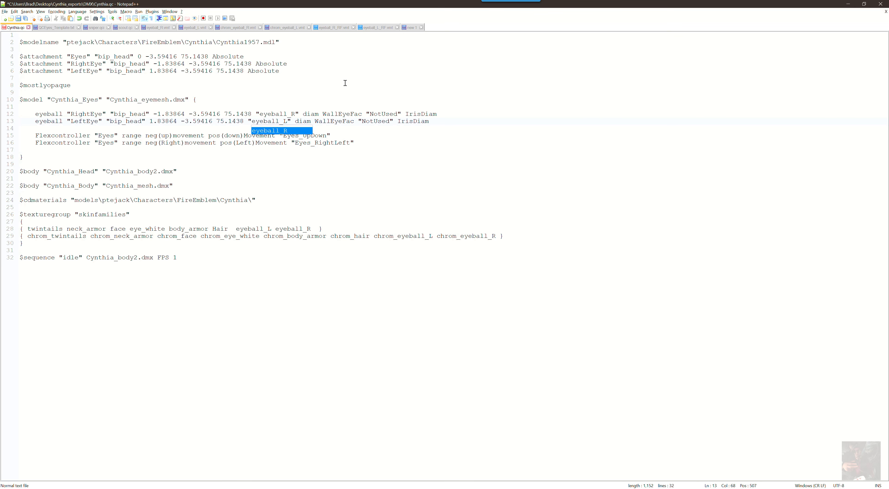
key("Right")
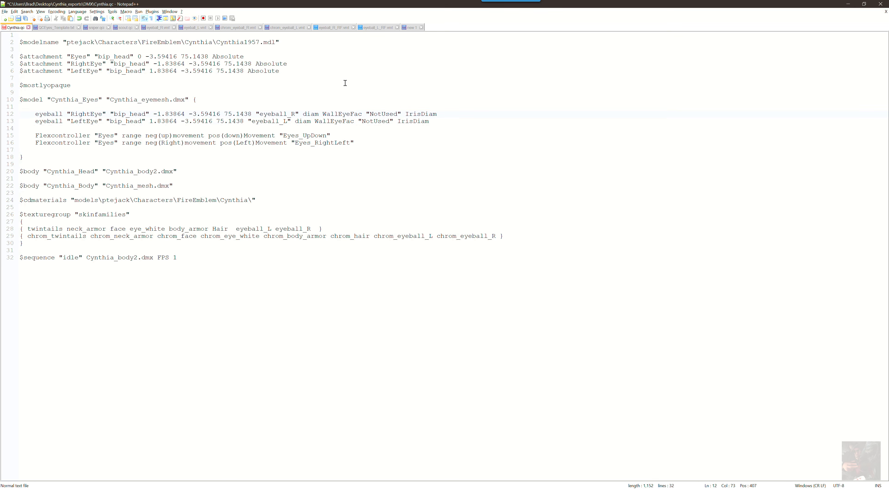
Replace the diam placeholder with 1 in both the RightEye and LeftEye eyeball lines.
key("shift+Right")
key("shift+Right")
key("shift+Right")
key("shift+Right")
key("alt+Tab")
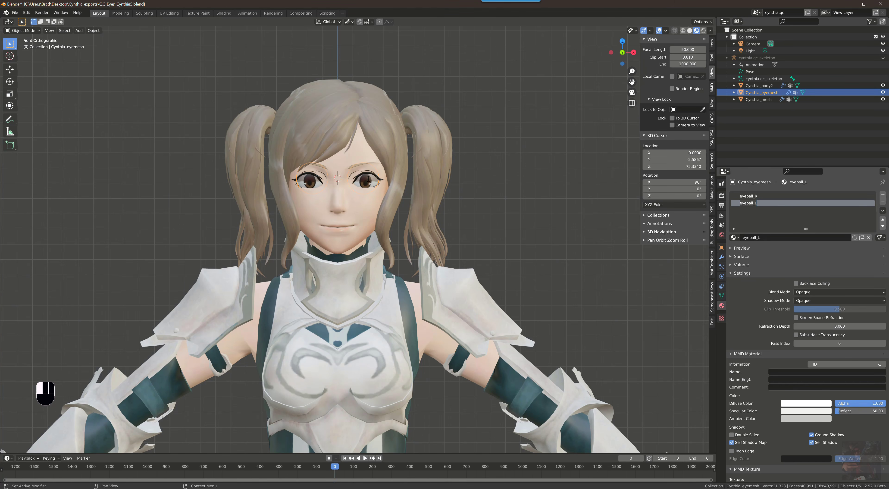
key("alt+Tab")
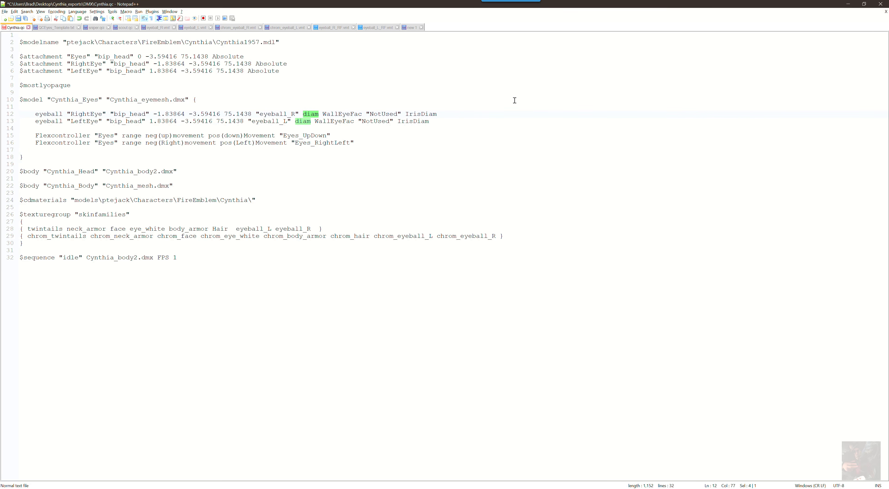
type("1")
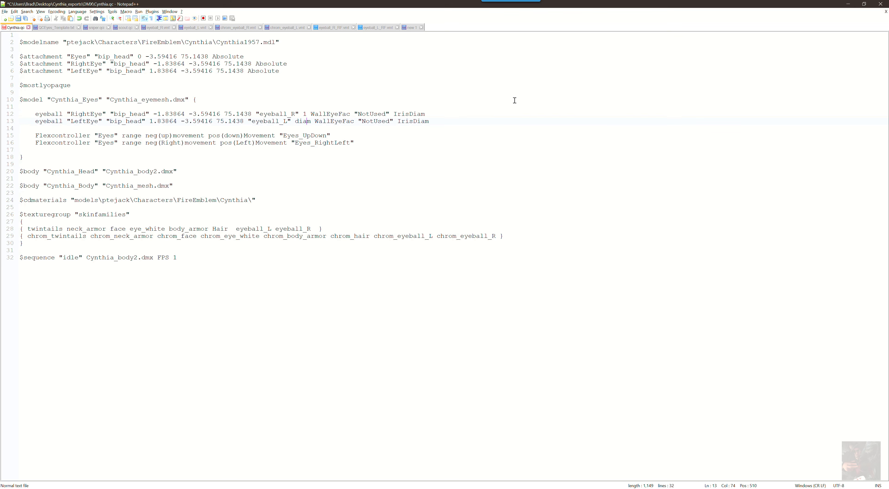
key("shift+Left")
key("shift+Left")
key("shift+Left")
key("shift+Left")
type("1")
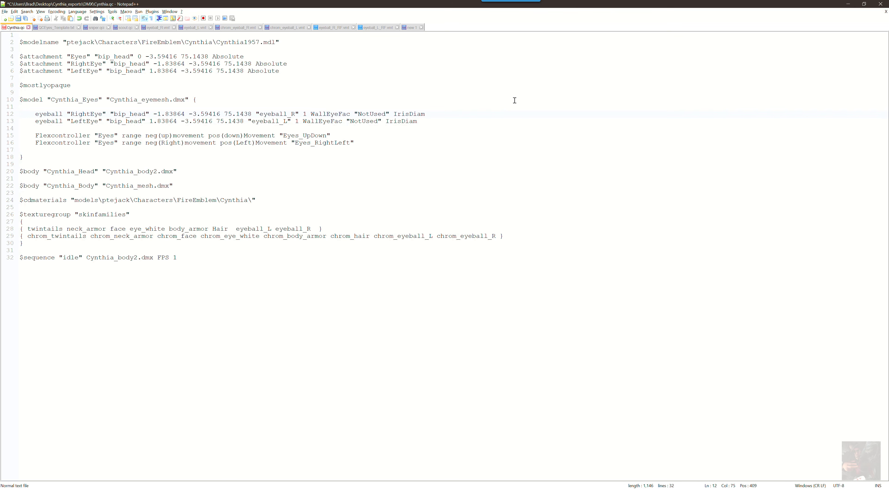
Switch to the browser, look up eyeball on the Valve Developer Community wiki and read the angle parameter's description.
key("alt+Tab")
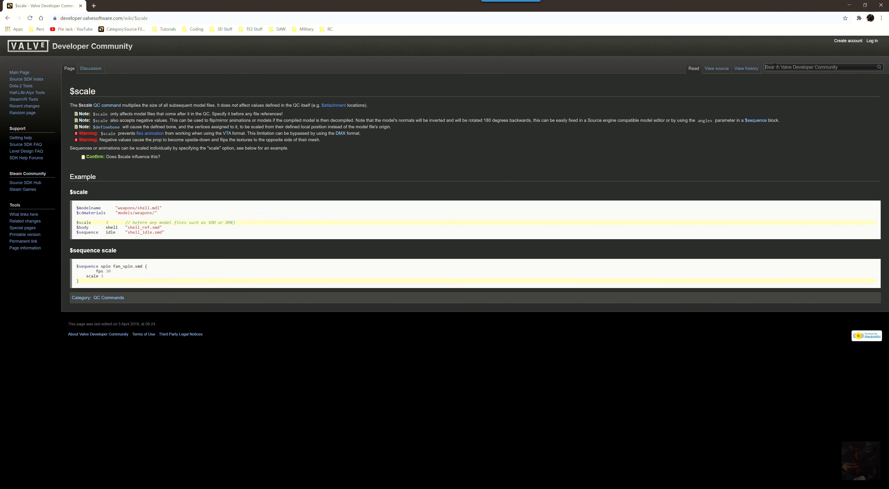
type("eyeball")
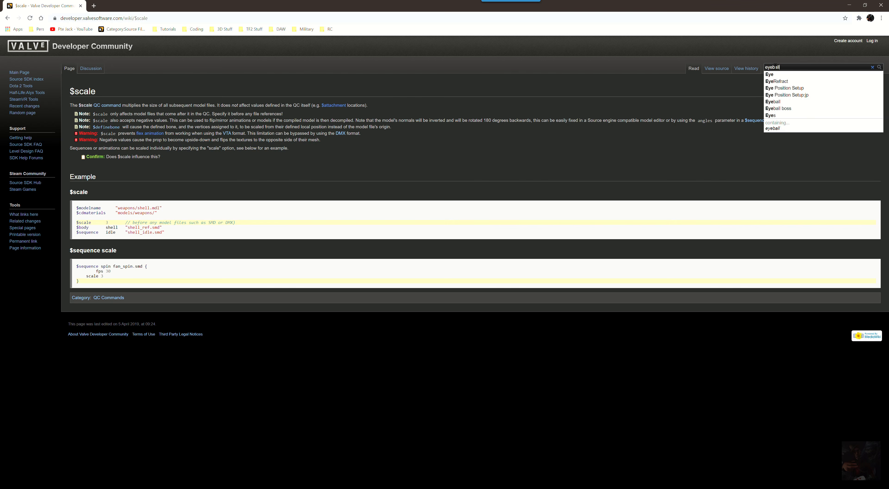
key("Return")
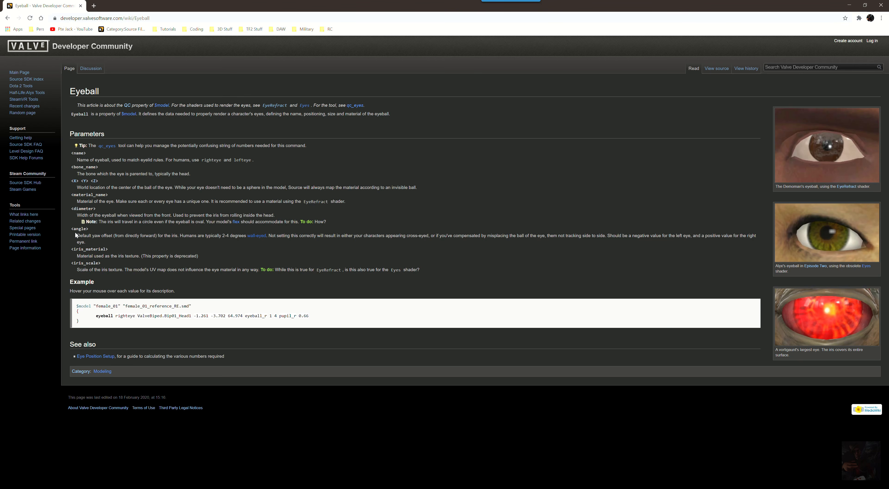
key("alt+Tab")
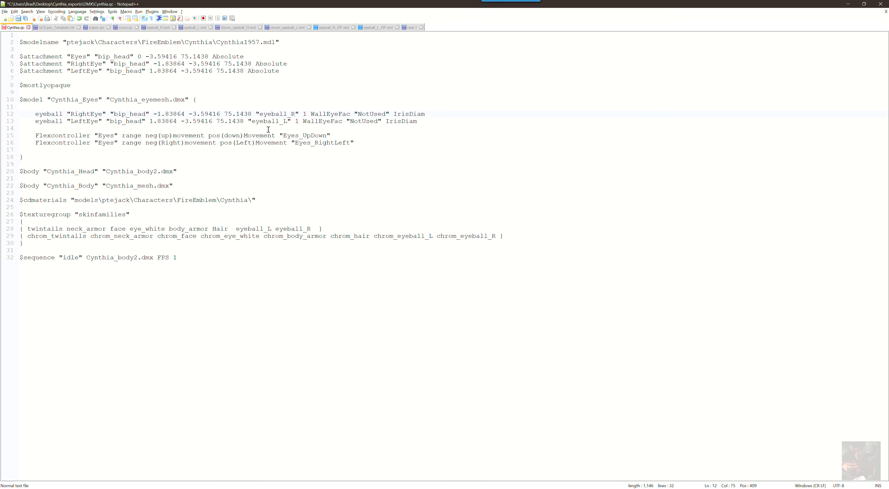
key("alt+Tab")
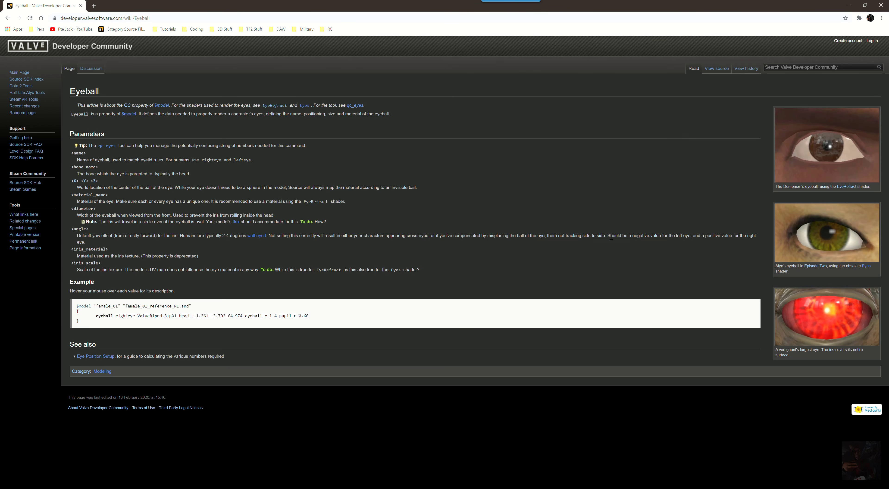
left_click_drag(608, 234, 723, 243)
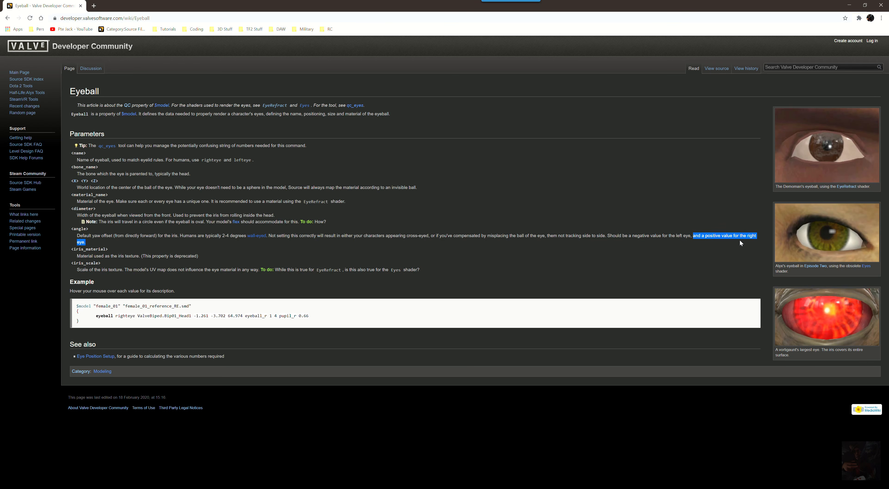
Back in Notepad++, replace the WallEyeFac placeholder with 0 in both the RightEye and LeftEye eyeball lines.
key("alt+Tab")
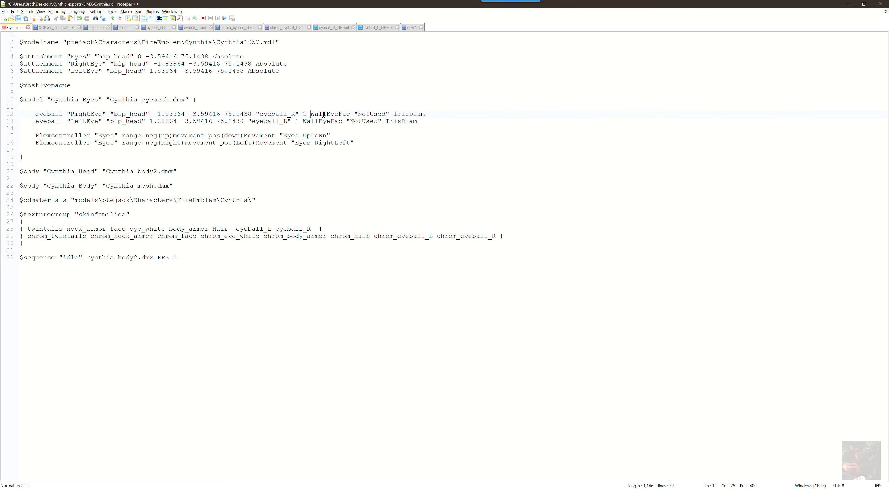
left_click_drag(312, 113, 349, 117)
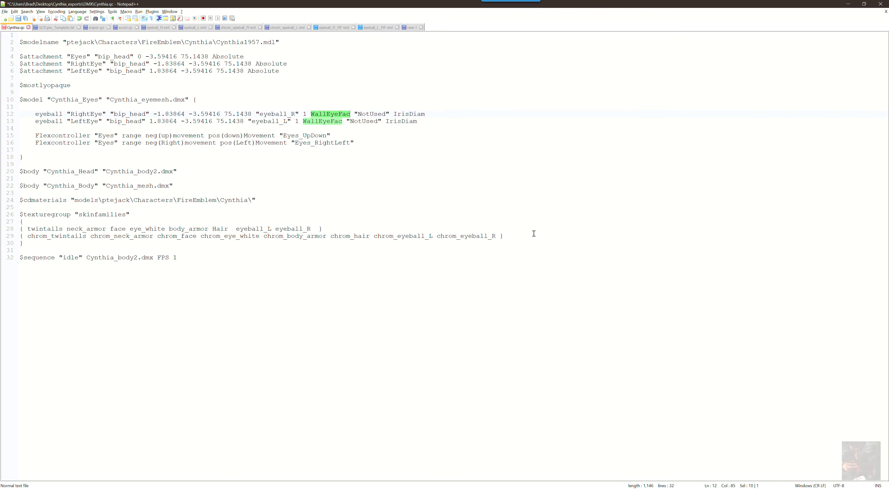
type("0")
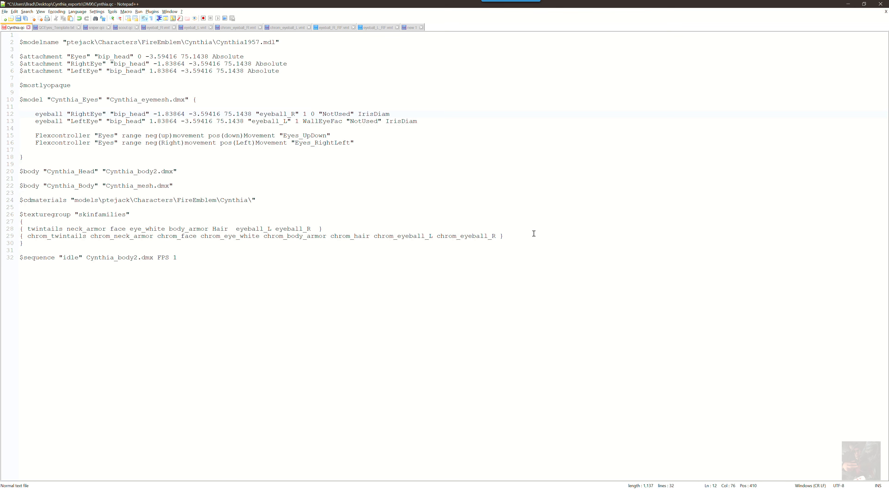
key("shift+Right")
key("shift+Right")
key("shift+Right")
key("shift+Right")
key("shift+Right")
key("shift+Right")
key("shift+Right")
key("shift+Right")
key("shift+Right")
key("shift+Right")
type("0")
Examine the "NotUsed" iris material entry in the RightEye eyeball line.
key("shift+Right")
key("shift+Right")
key("shift+Right")
key("shift+Right")
key("shift+Right")
key("shift+Right")
key("shift+Right")
key("shift+Right")
key("shift+Right")
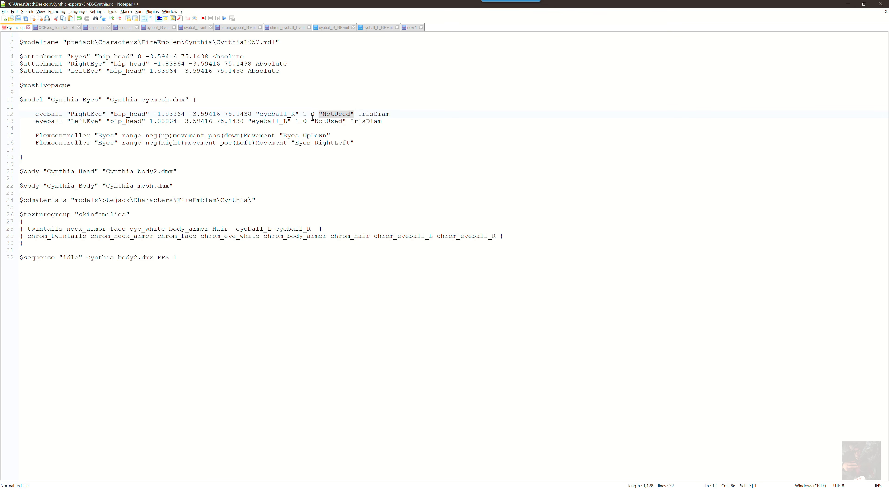
Replace the IrisDiam placeholder with 1 in the RightEye eyeball line.
left_click(358, 114)
key("shift+Right")
key("shift+Right")
key("shift+Right")
key("shift+Right")
key("shift+Right")
key("shift+Right")
key("shift+Right")
key("shift+Right")
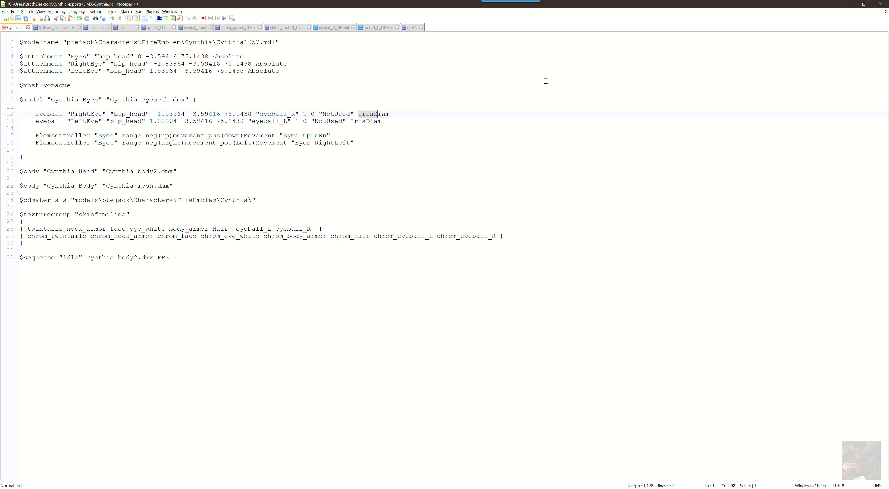
type("1")
Replace the IrisDiam placeholder with 1 in the LeftEye eyeball line as well.
key("shift+Right")
key("shift+Right")
key("shift+Right")
key("shift+Right")
key("shift+Right")
key("shift+Right")
key("shift+Right")
key("shift+Right")
type("1")
Review the $attachment eye lines and compare them with the values in the eyeball lines.
key("Up")
key("Up")
key("Up")
key("Up")
key("Up")
key("Up")
key("Up")
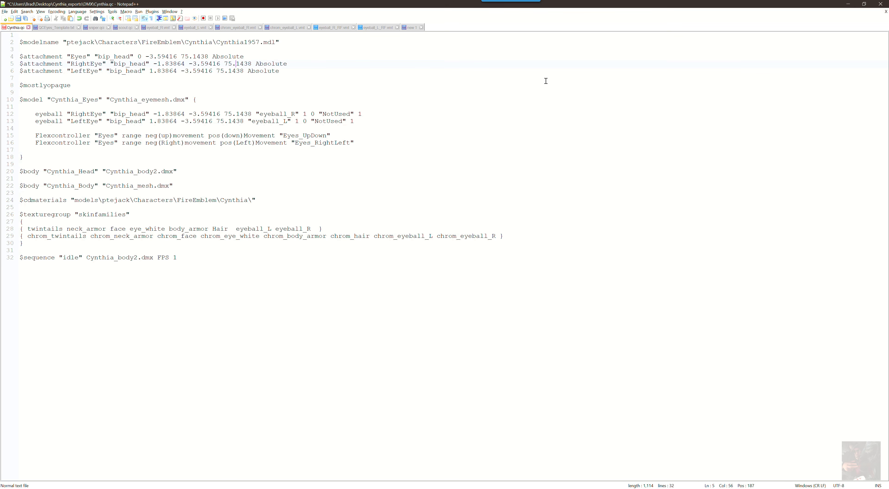
key("Down")
key("Down")
key("Down")
key("Down")
key("Down")
key("Down")
key("Down")
key("Left")
key("Left")
key("Left")
key("Left")
key("Left")
key("Left")
key("Left")
key("Left")
key("Left")
key("Left")
key("Left")
key("Left")
key("Right")
key("Right")
key("Right")
key("Right")
key("Right")
key("Right")
Compare the "Eyes" attachment name with the "Eyes" name in the Eyes_UpDown Flexcontroller line.
left_click_drag(86, 56, 70, 57)
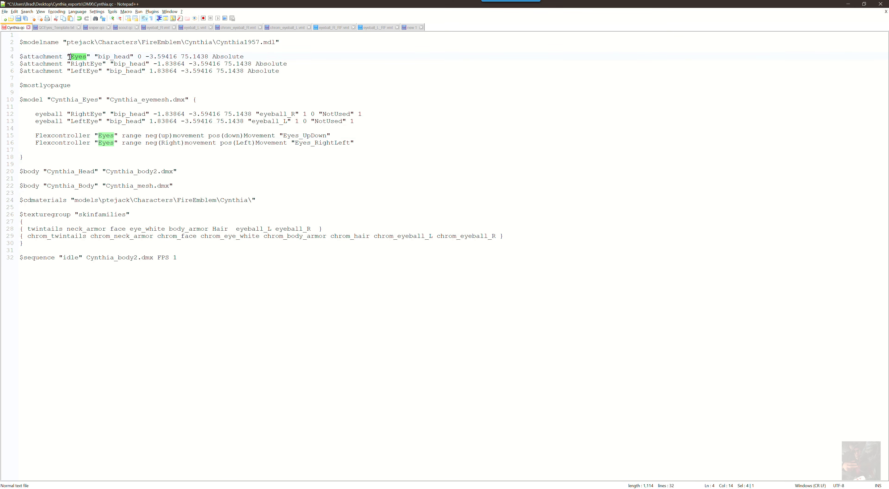
left_click_drag(114, 136, 98, 135)
left_click(121, 135)
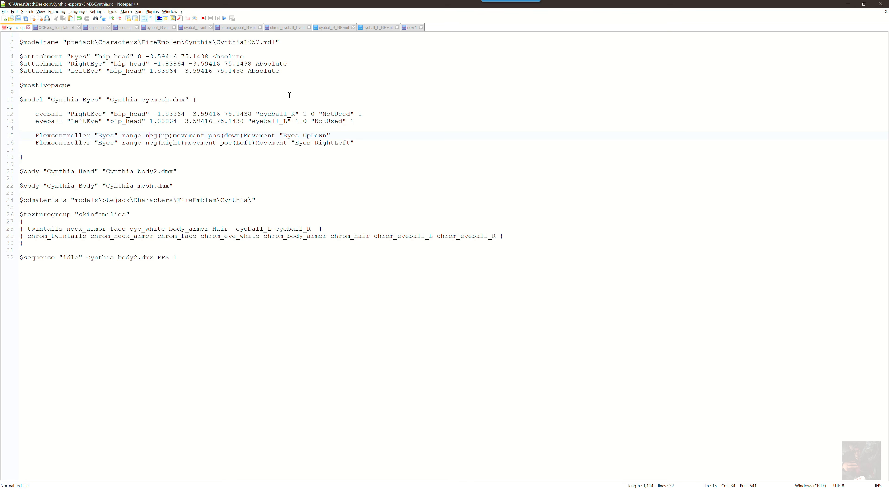
Examine the neg(up)movement range placeholder in the Eyes_UpDown Flexcontroller line.
key("shift+Right")
key("shift+Right")
key("shift+Right")
key("shift+Right")
key("shift+Right")
key("shift+Right")
key("shift+Right")
key("shift+Right")
key("shift+Right")
key("shift+Right")
key("shift+Right")
key("shift+Right")
key("shift+Right")
key("shift+Right")
key("shift+Right")
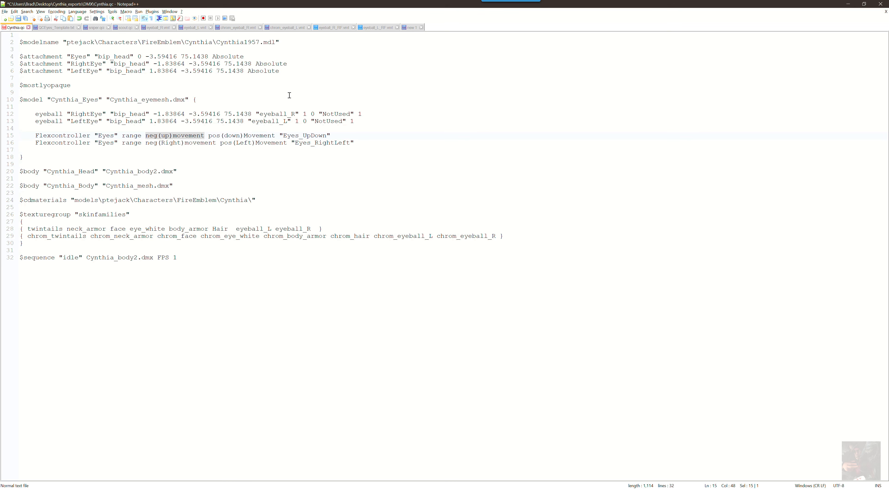
key("Right")
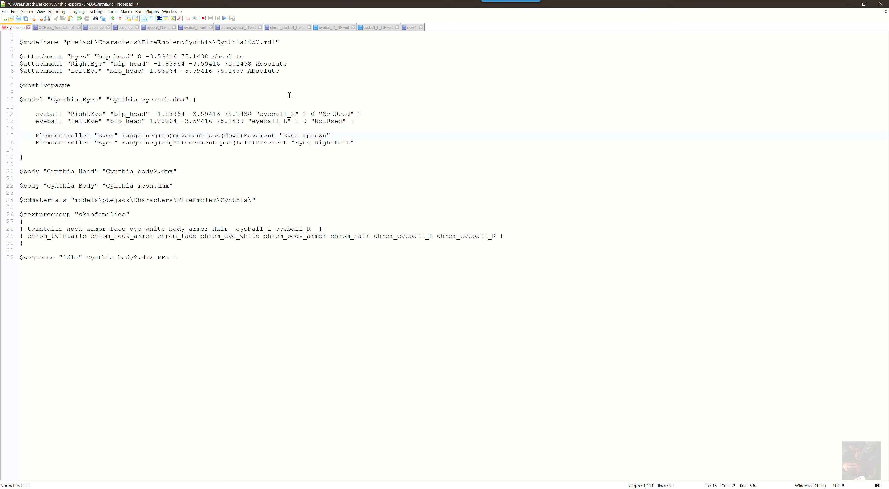
Replace neg(up)movement with -90 in the Eyes_UpDown Flexcontroller line.
key("shift+Right")
key("shift+Right")
key("shift+Right")
key("shift+Right")
key("shift+Right")
key("shift+Right")
key("shift+Right")
key("shift+Right")
key("shift+Right")
key("shift+Right")
key("shift+Right")
key("shift+Right")
key("shift+Right")
key("shift+Right")
key("shift+Right")
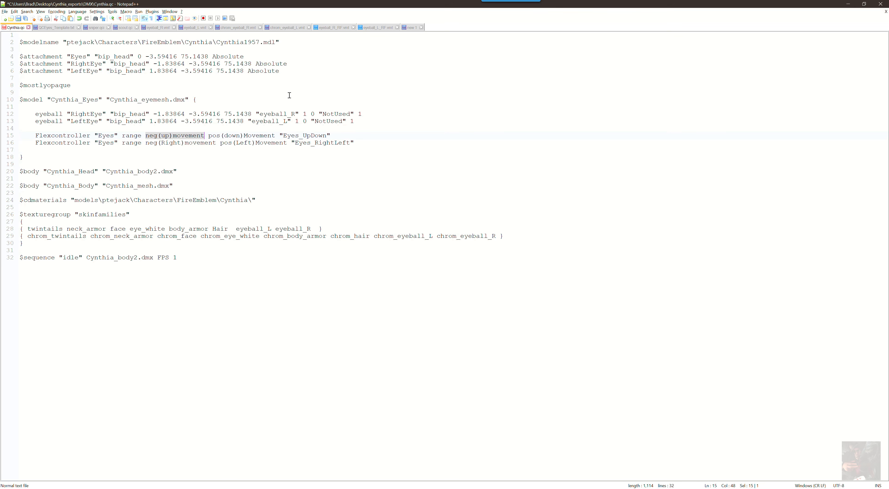
type("-90")
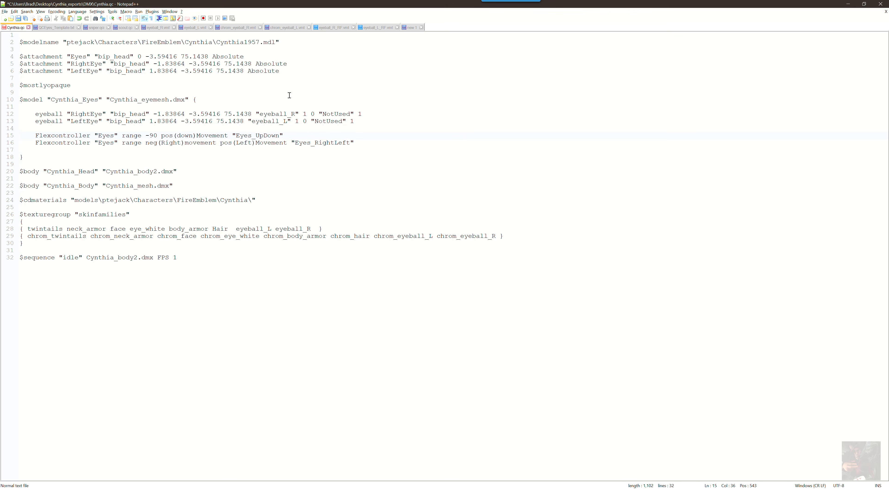
Replace pos(down)Movement with 90 in the Eyes_UpDown Flexcontroller line.
key("shift+Right")
key("shift+Right")
key("shift+Right")
key("shift+Right")
key("shift+Right")
key("shift+Right")
key("shift+Right")
key("shift+Right")
key("shift+Right")
key("shift+Right")
key("shift+Right")
key("shift+Right")
key("shift+Right")
key("shift+Right")
key("shift+Right")
key("shift+Right")
key("shift+Right")
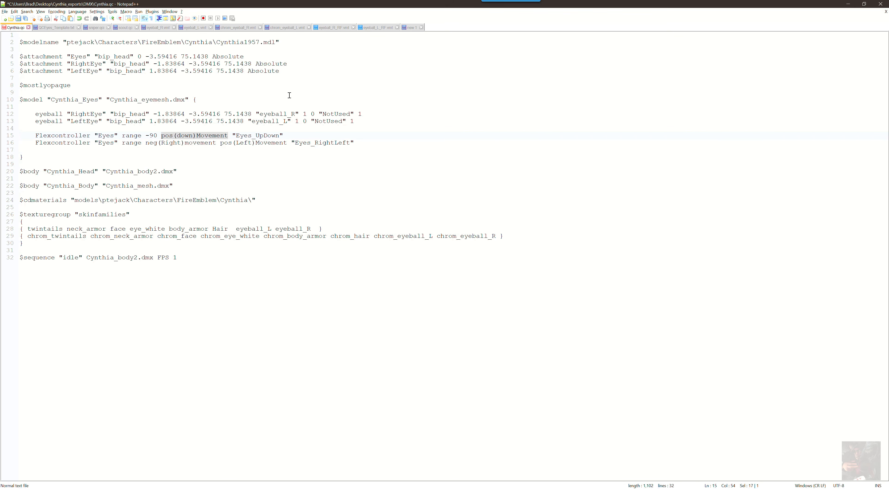
type("90")
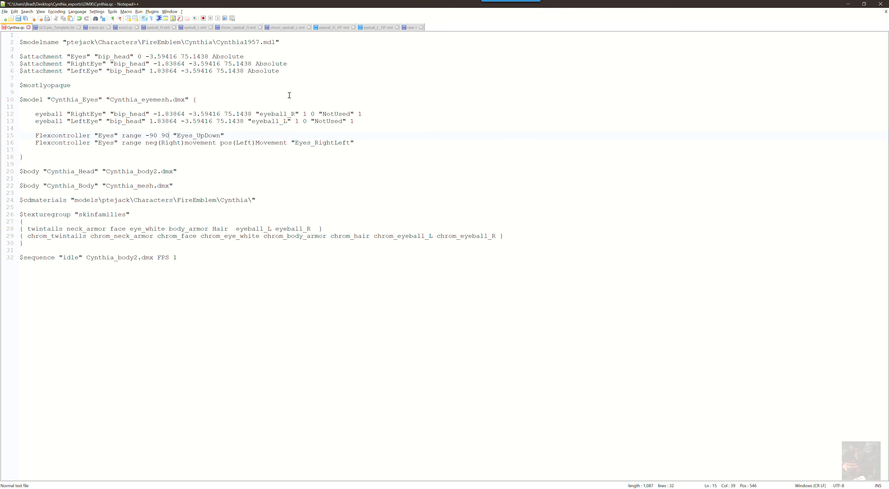
Examine the "Eyes_UpDown" name at the end of the first Flexcontroller line.
key("shift+Right")
key("shift+Right")
key("shift+Right")
key("shift+Right")
key("shift+Right")
key("shift+Right")
key("shift+Right")
key("shift+Right")
key("shift+Right")
key("shift+Right")
key("shift+Right")
key("shift+Right")
key("shift+Right")
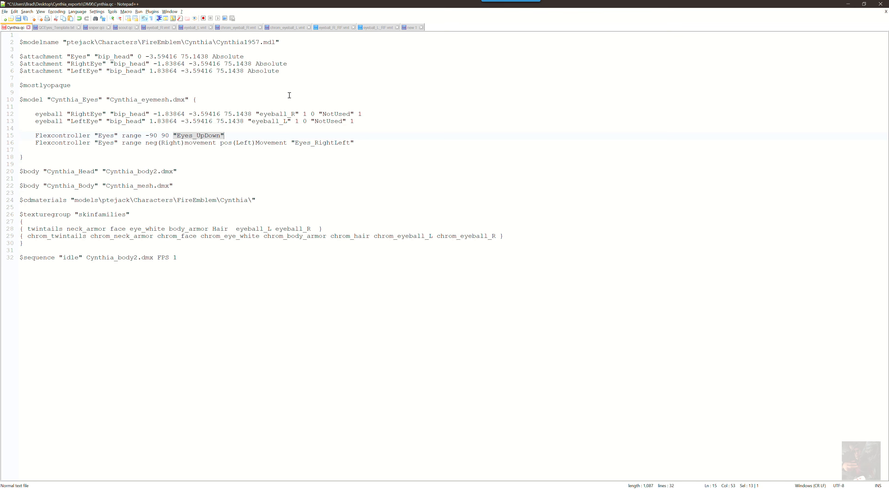
left_click(194, 139)
double_click(195, 139)
triple_click(198, 139)
left_click(196, 136)
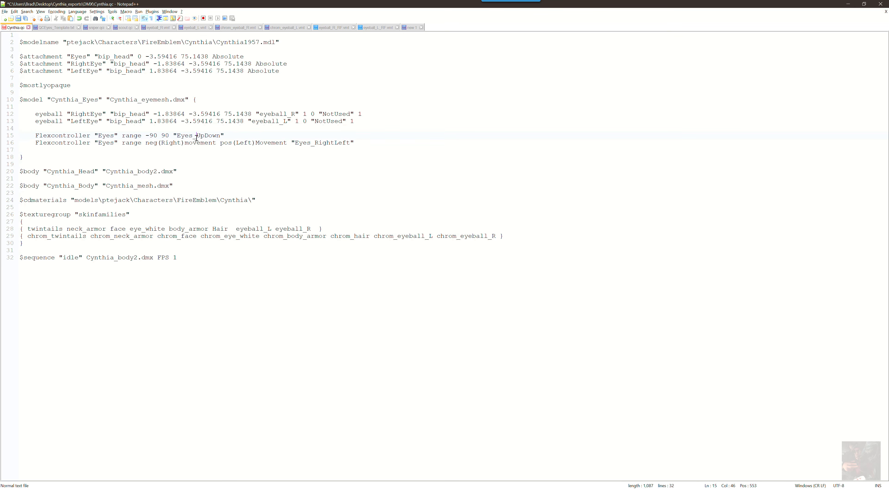
Examine the "Eyes" name and the range keyword in the Eyes_RightLeft Flexcontroller line.
key("shift+Left")
key("Right")
key("Right")
key("Right")
key("Right")
key("Right")
key("Right")
key("Right")
key("Right")
key("Right")
key("Right")
key("Right")
key("Right")
key("Right")
key("Right")
key("Right")
key("Right")
key("shift+Left")
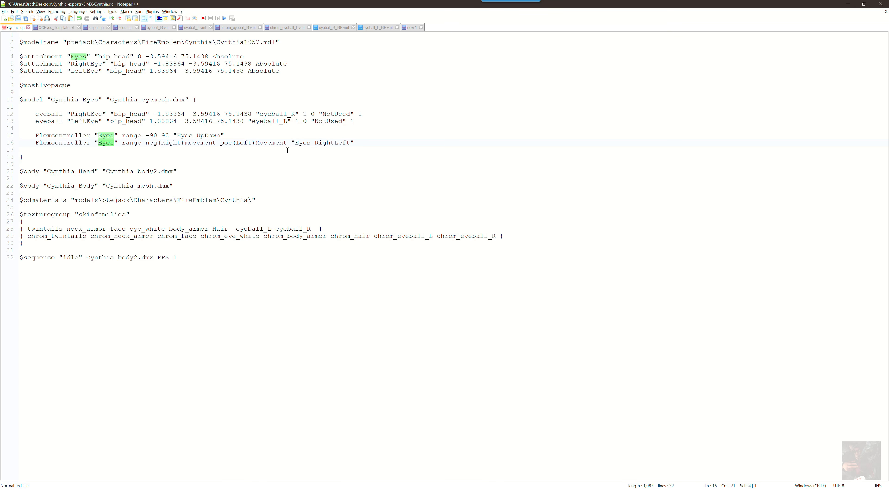
key("shift+Right")
key("shift+Right")
key("shift+Right")
key("shift+Right")
key("shift+Right")
key("shift+Right")
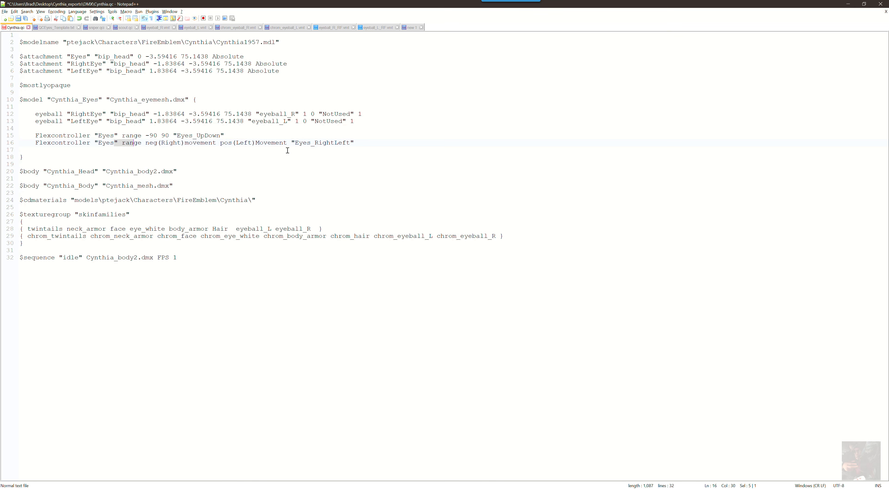
Replace neg(Right)movement with -90 in the Eyes_RightLeft Flexcontroller line.
key("Right")
key("shift+Right")
key("shift+Right")
key("shift+Right")
key("shift+Right")
key("shift+Right")
key("shift+Right")
key("shift+Right")
key("shift+Right")
key("shift+Right")
key("shift+Right")
key("shift+Right")
key("shift+Right")
key("shift+Right")
key("shift+Right")
key("shift+Right")
key("shift+Right")
key("shift+Right")
key("shift+Right")
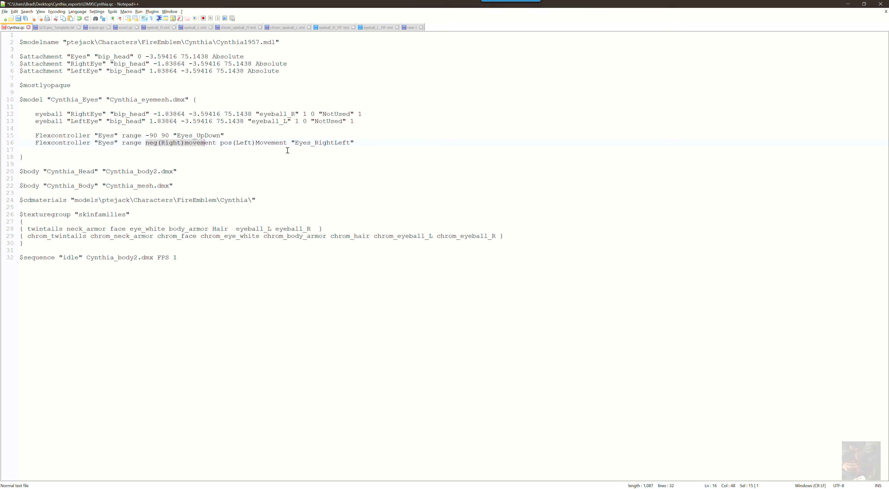
key("shift+Right")
key("shift+Right")
key("shift+Left")
key("shift+Left")
type("-90")
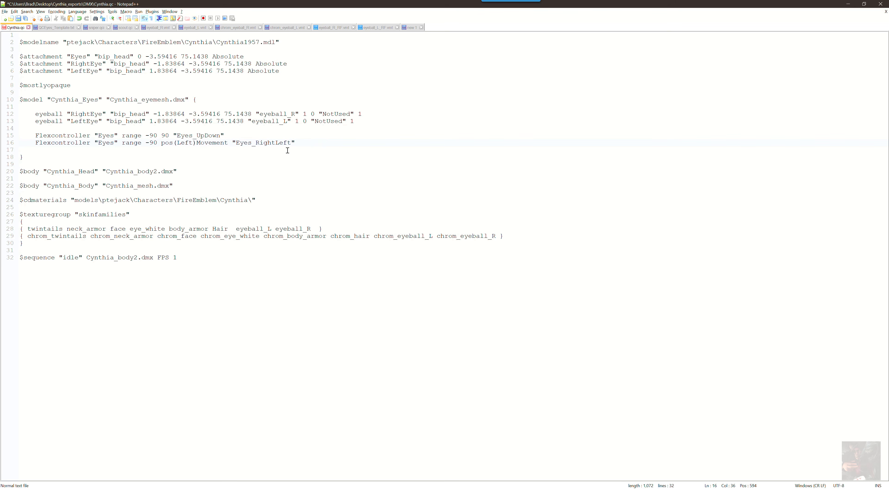
Replace pos(Left)Movement with 90 in the Eyes_RightLeft Flexcontroller line.
key("shift+Right")
key("shift+Right")
key("shift+Right")
key("shift+Right")
key("shift+Right")
key("shift+Right")
key("shift+Right")
key("shift+Right")
key("shift+Right")
key("shift+Right")
key("shift+Right")
key("shift+Right")
key("shift+Right")
key("shift+Right")
key("shift+Right")
key("shift+Right")
key("shift+Right")
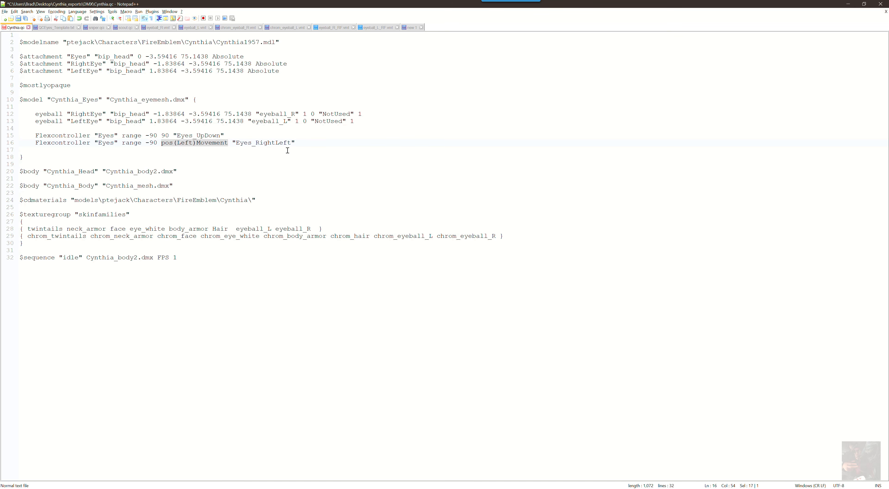
type("90")
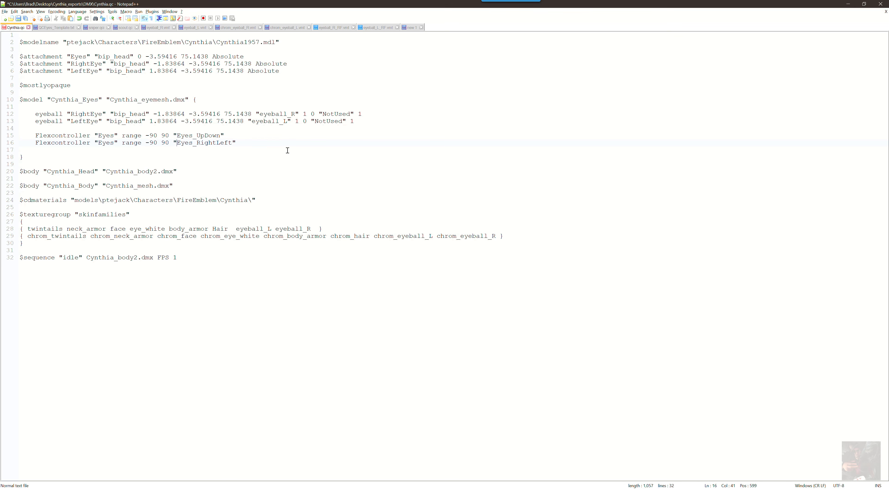
Examine the "Eyes_RightLeft" name at the end of the second Flexcontroller line.
key("shift+Right")
key("shift+Right")
key("shift+Right")
key("shift+Right")
key("shift+Right")
key("shift+Right")
key("shift+Right")
key("shift+Right")
key("shift+Right")
key("shift+Right")
key("shift+Right")
key("shift+Right")
key("shift+Right")
key("shift+Right")
key("shift+Right")
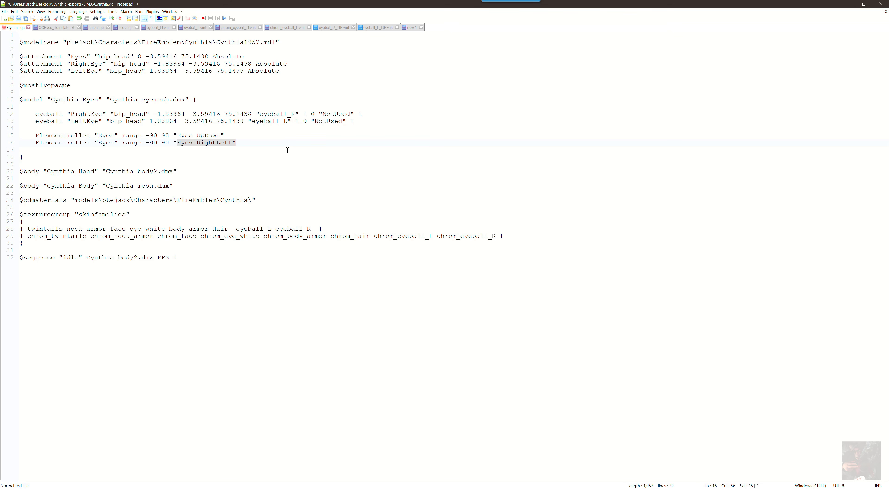
key("Down")
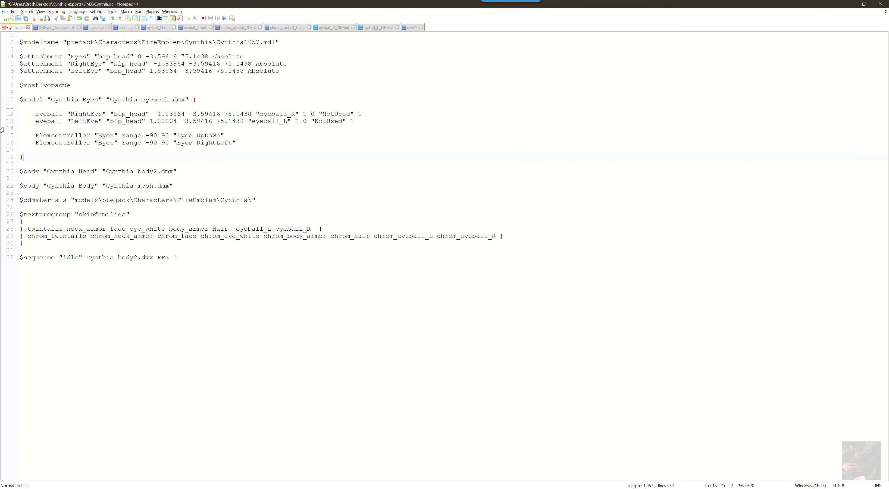
Change the model file name in the $modelname line to Cynthia_QCeye_Test1.mdl.
left_click(215, 41)
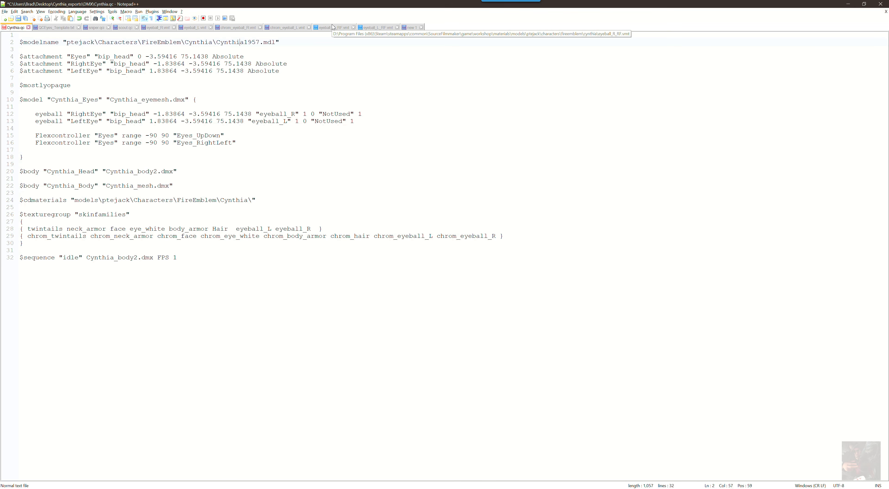
key("shift+Right")
key("shift+Right")
key("shift+Right")
key("shift+Right")
type("_")
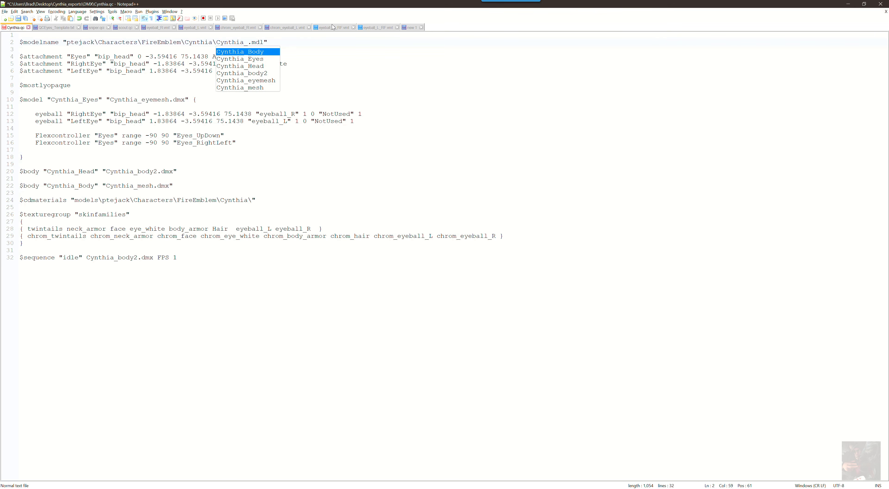
type("QCe")
type("ye_Te")
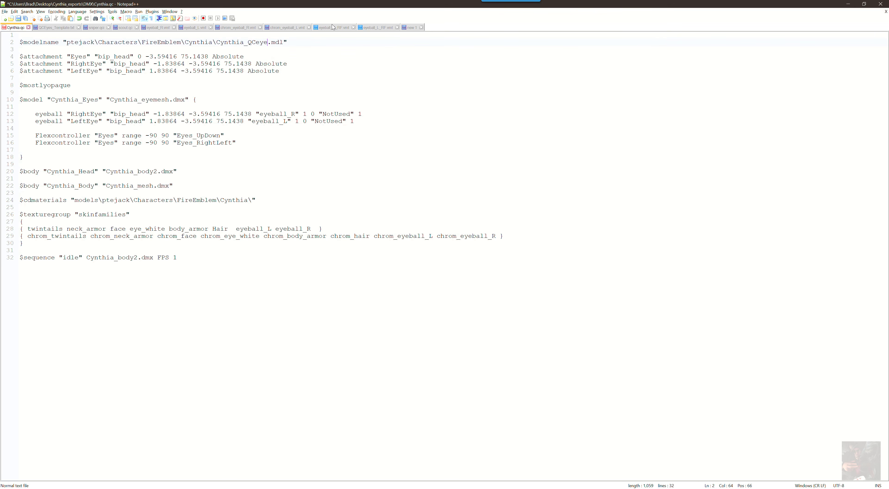
type("st1")
key("Right")
key("shift+Right")
Review the remaining lines of the QC file down to the $sequence line.
key("Down")
key("Down")
key("Down")
key("Down")
key("Down")
key("Down")
key("Down")
key("Down")
key("Down")
key("Down")
key("Down")
key("Down")
key("Down")
key("Down")
key("Down")
key("Down")
key("Down")
key("Down")
key("Down")
key("Down")
key("Down")
key("Down")
key("Down")
key("Down")
key("Down")
key("Down")
key("Down")
key("Down")
key("Down")
key("Down")
key("End")
Switch to Blender and show the scene's Source Engine Export settings with the list of exportables.
key("alt+Tab")
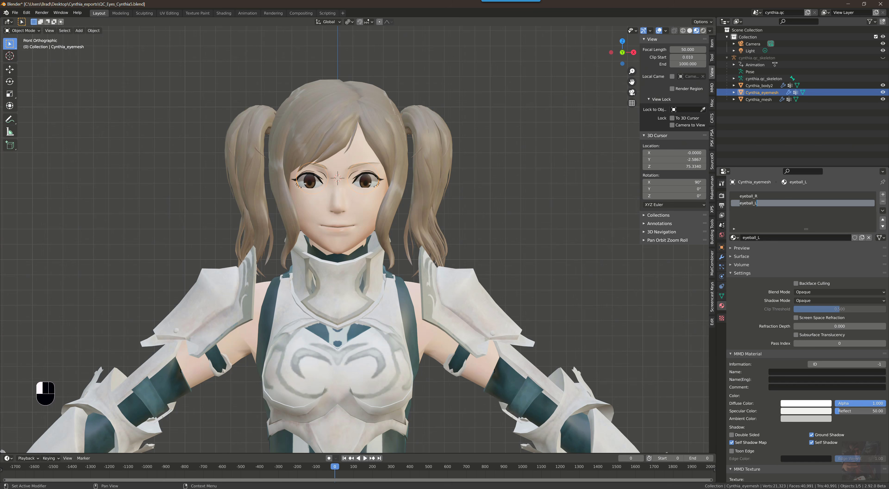
left_click(721, 225)
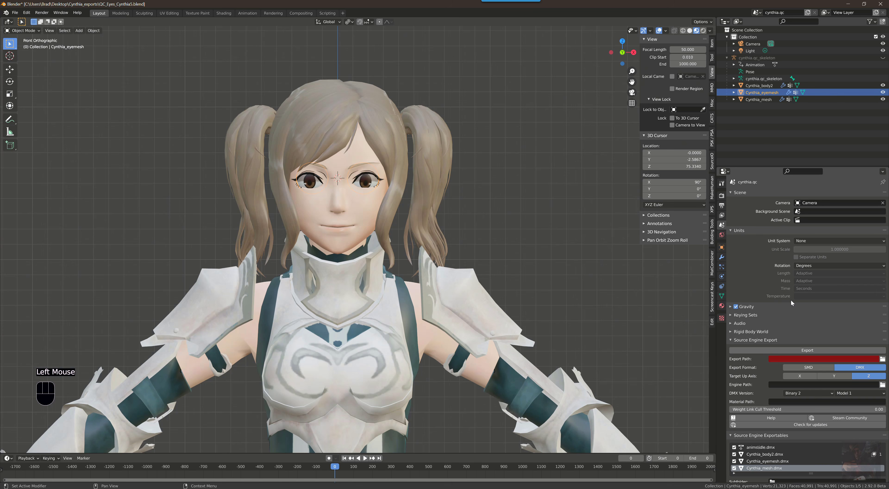
scroll(852, 333, "down", 11)
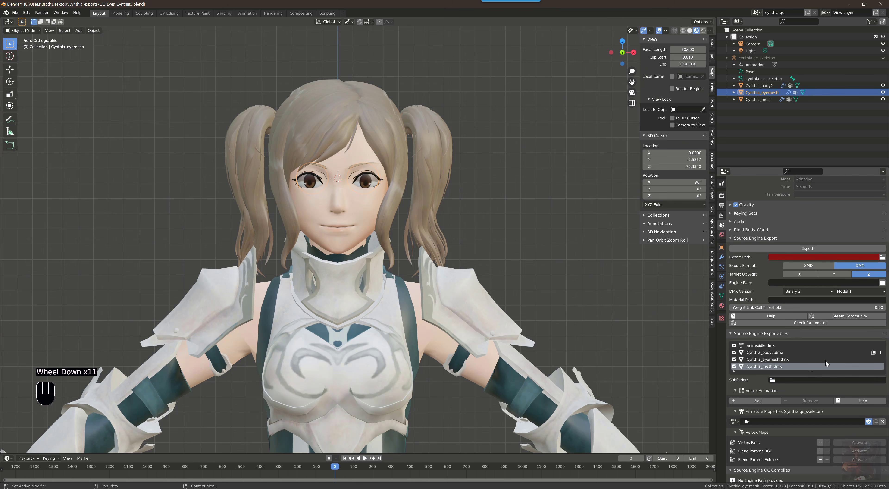
scroll(810, 352, "down", 3)
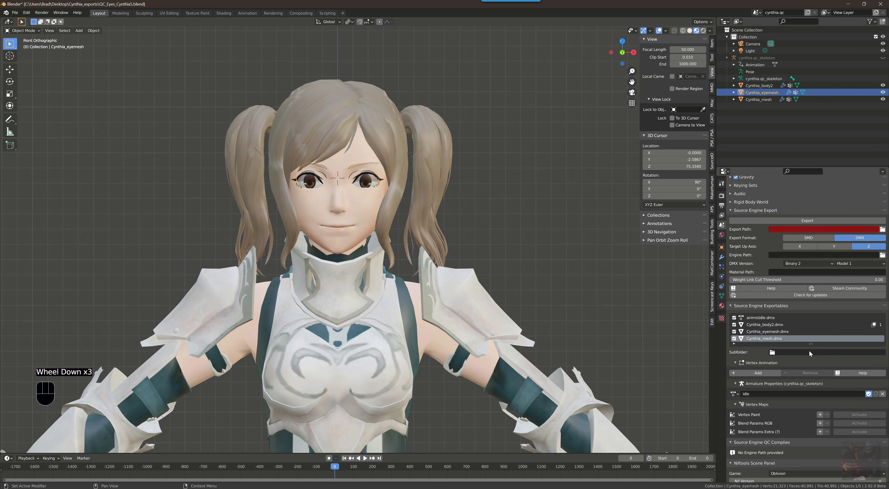
scroll(810, 352, "up", 3)
scroll(810, 352, "up", 3)
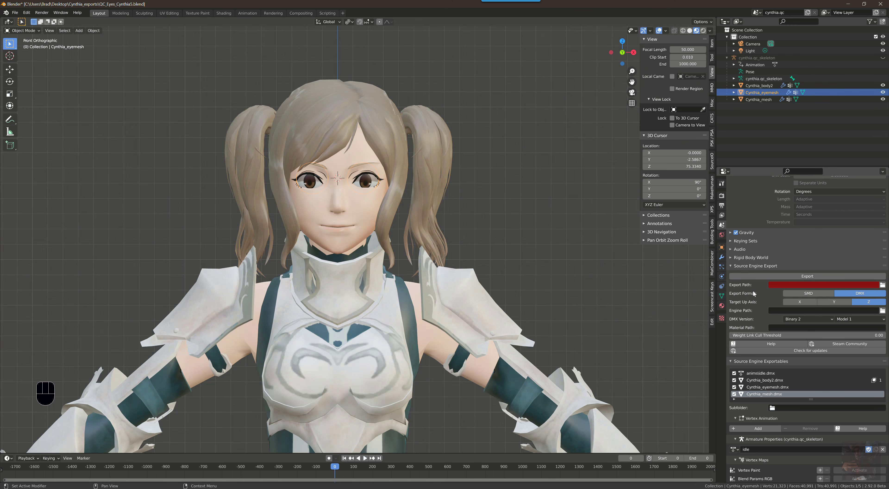
scroll(760, 386, "down", 2)
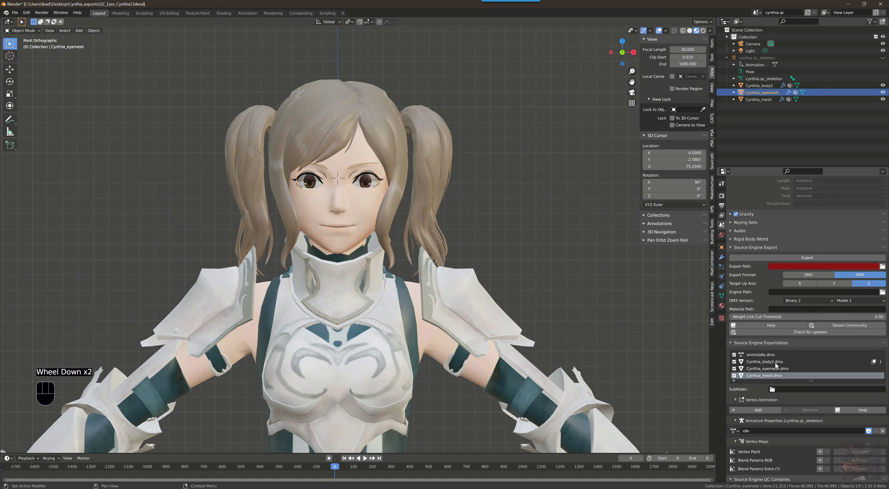
Create a Desktop folder named Cynthia_QC_Tut and set it as the Source Engine export path.
left_click(882, 267)
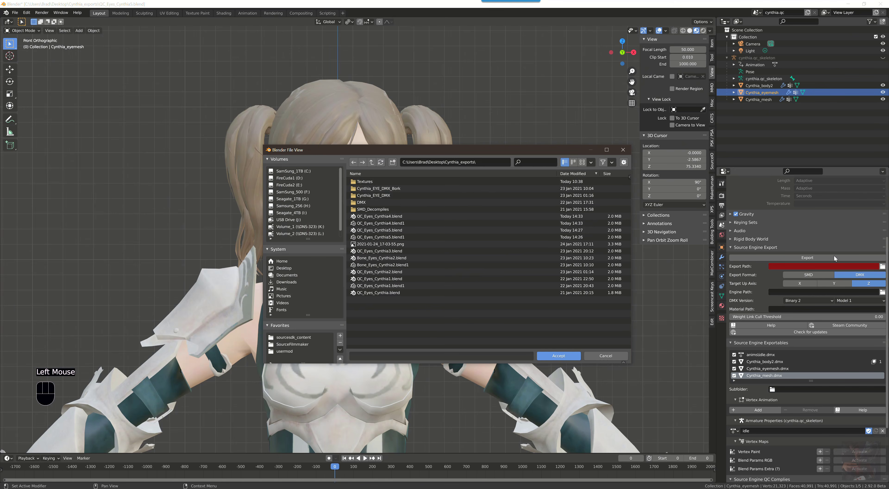
left_click(286, 267)
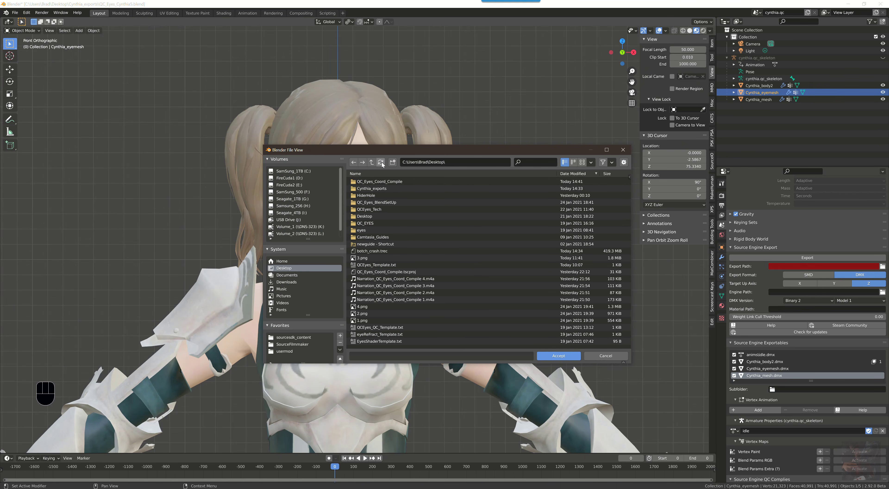
left_click(392, 162)
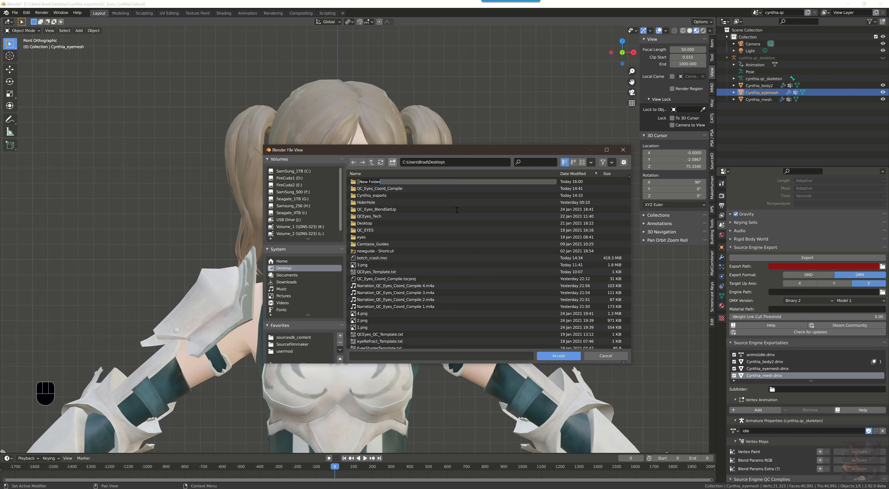
type("Q")
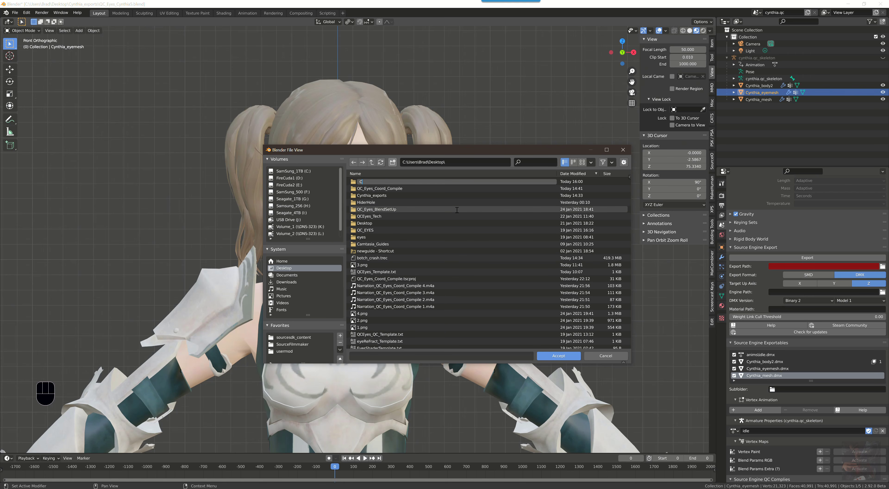
type("ynthia_QC_Tut")
key("Return")
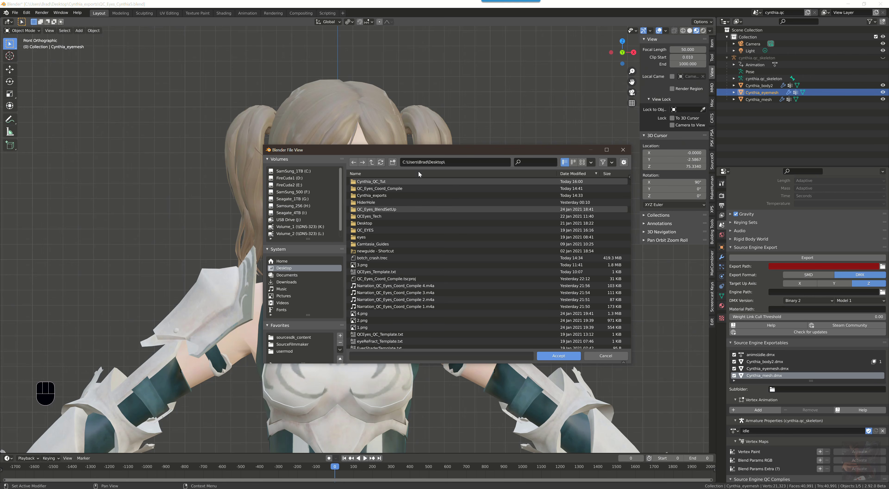
double_click(377, 183)
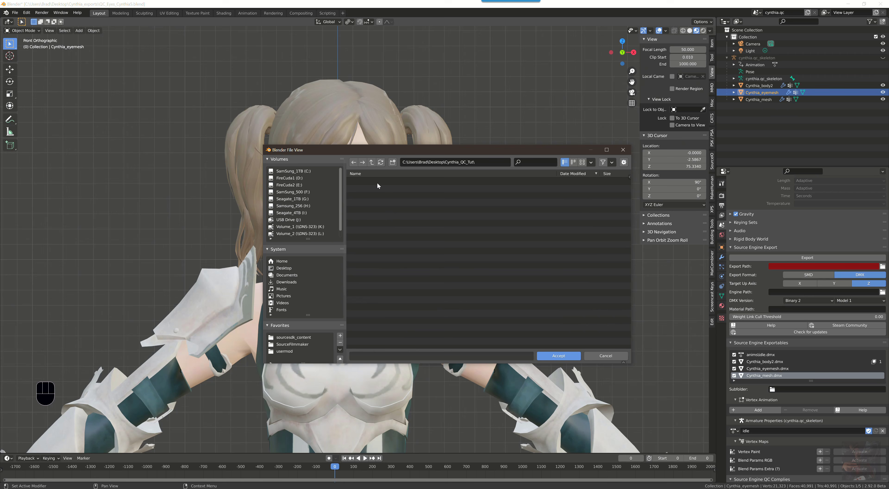
left_click(562, 355)
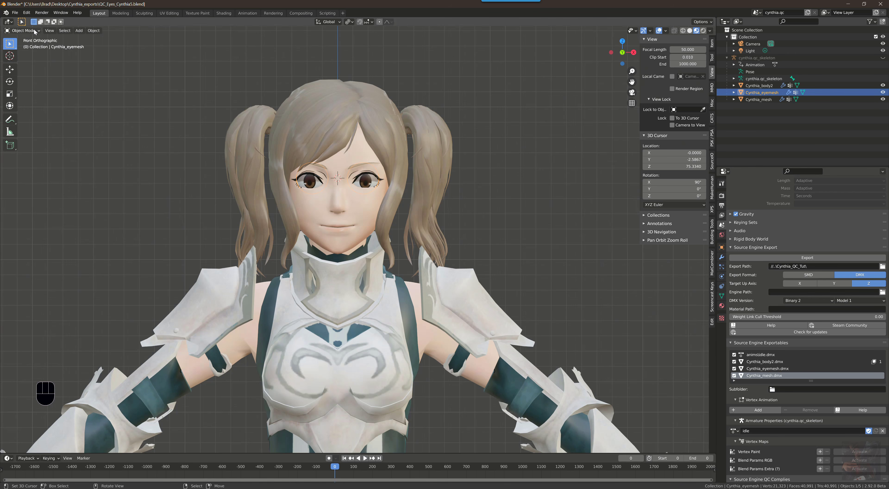
Turn off Relative Paths in the Save & Load preferences and leave the preferences.
left_click(26, 12)
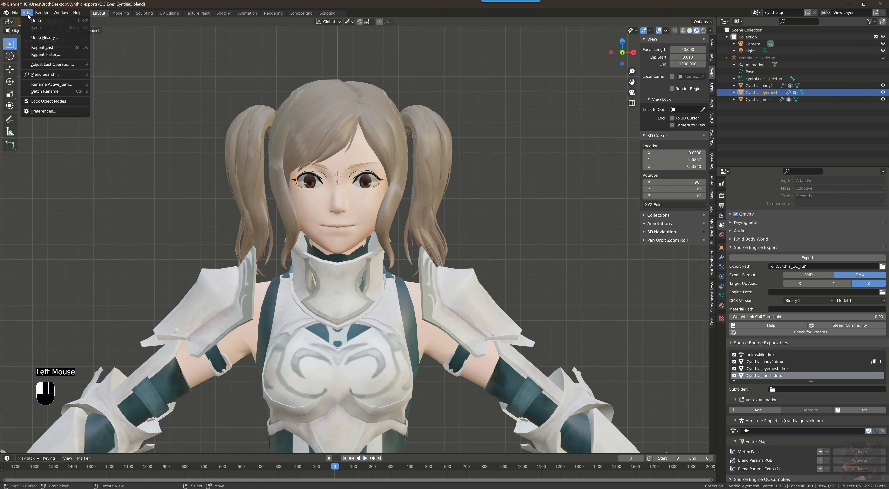
left_click(43, 110)
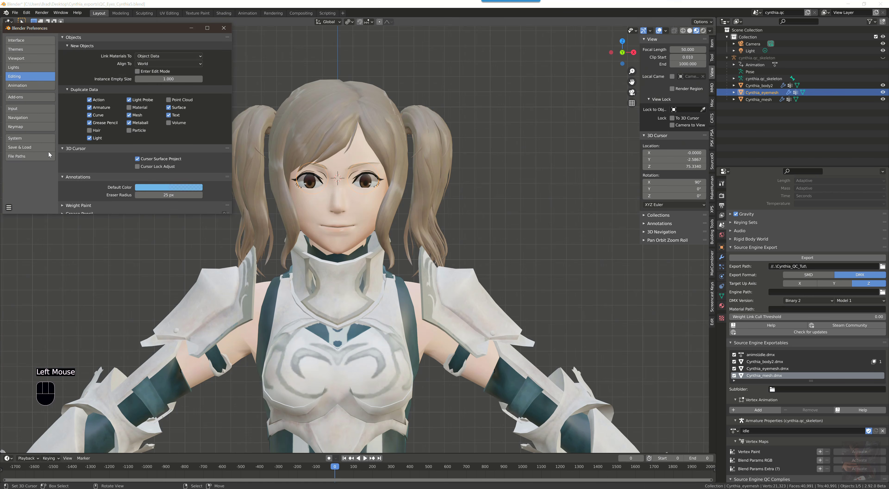
left_click(20, 139)
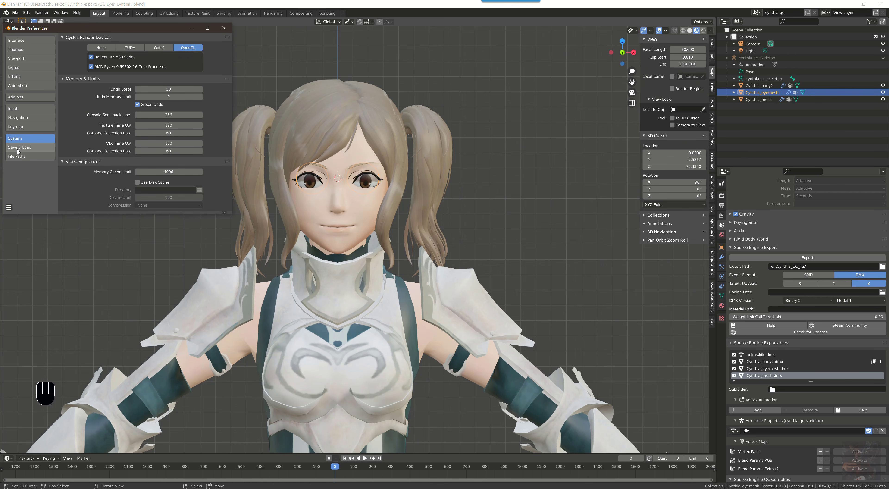
left_click(18, 148)
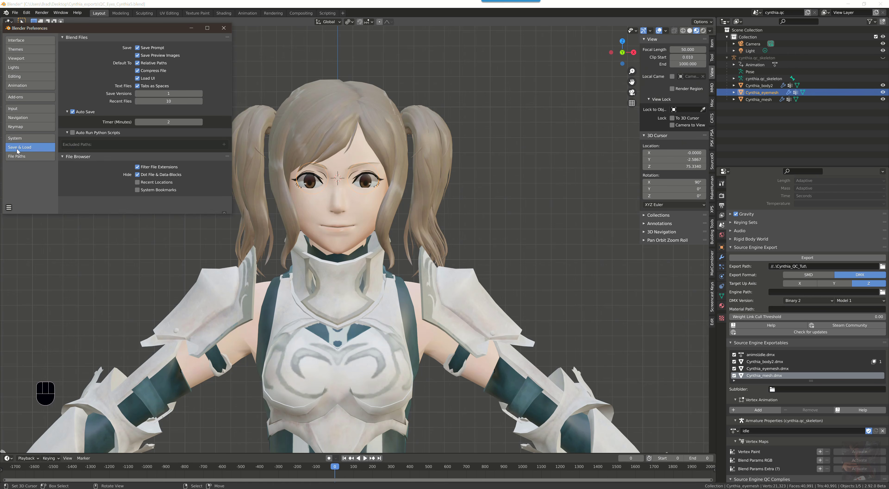
left_click(137, 63)
left_click(320, 80)
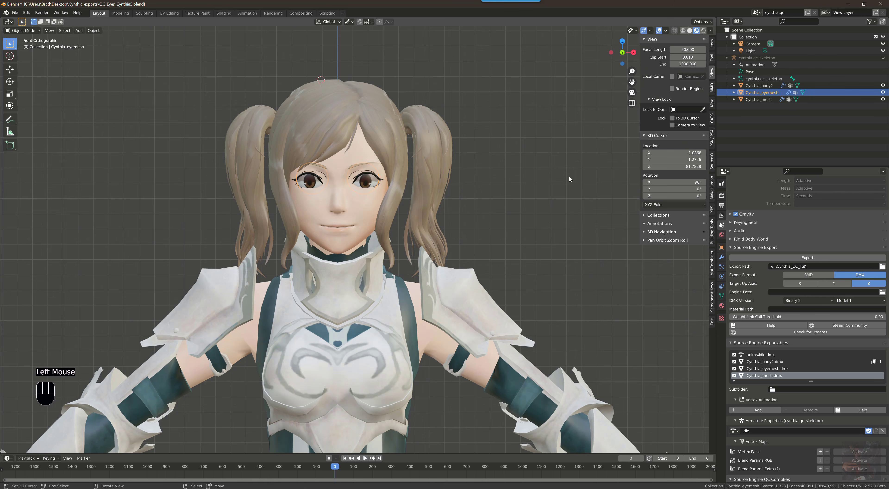
Clear the Source Engine export path and reselect the Desktop folder Cynthia_QC_Tut as the export folder.
left_click(882, 266)
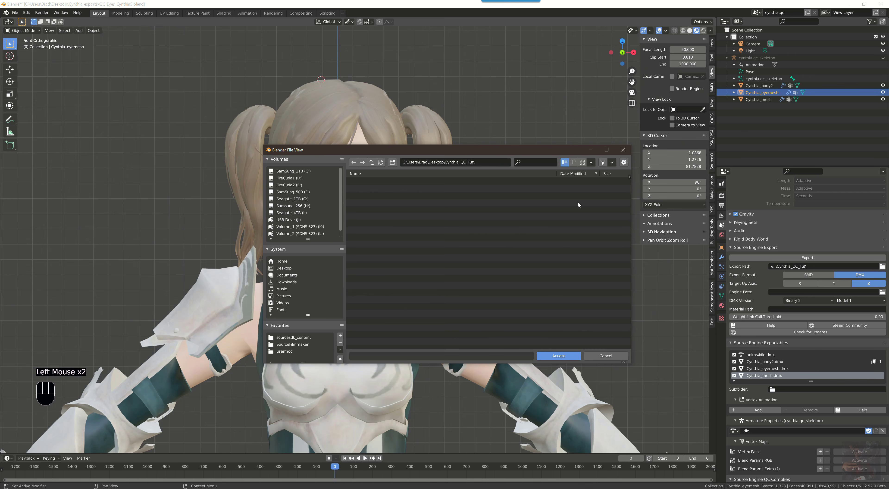
left_click(559, 356)
left_click(815, 266)
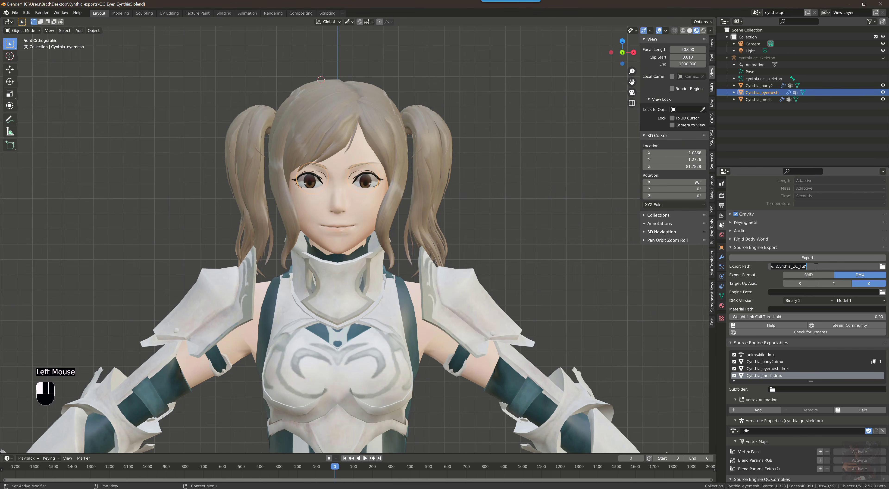
key("BackSpace")
left_click(882, 266)
left_click(882, 266)
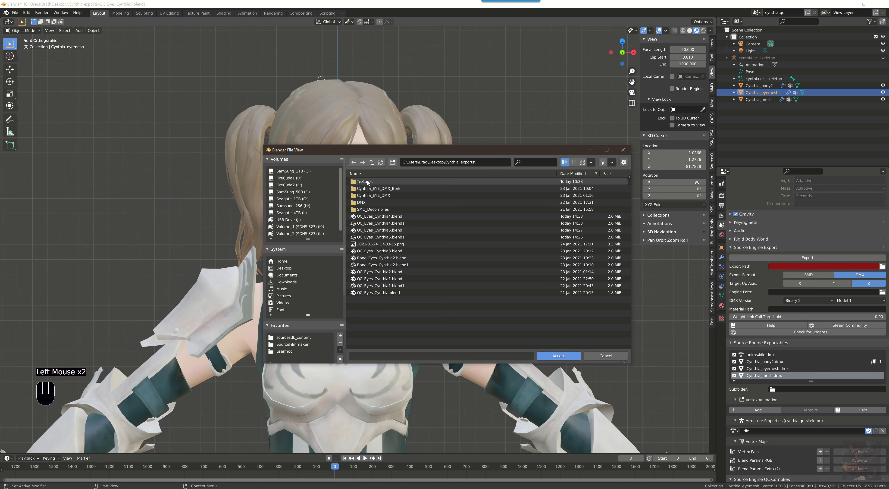
left_click(371, 162)
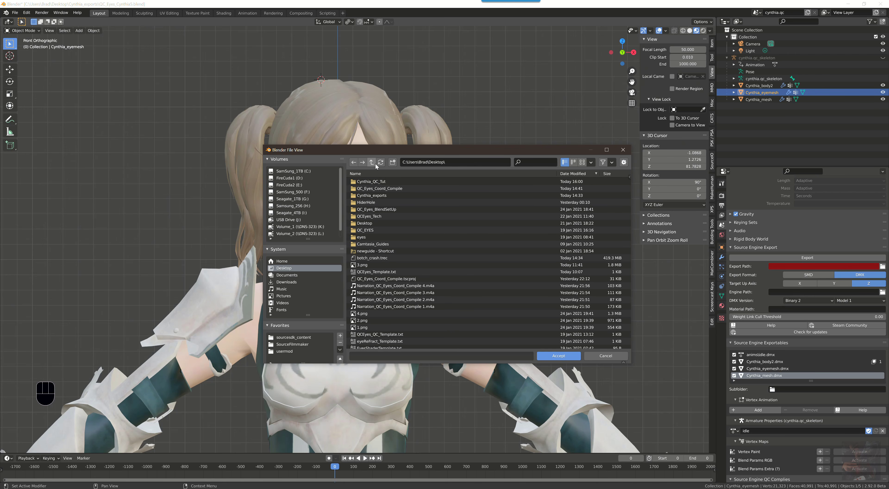
double_click(374, 181)
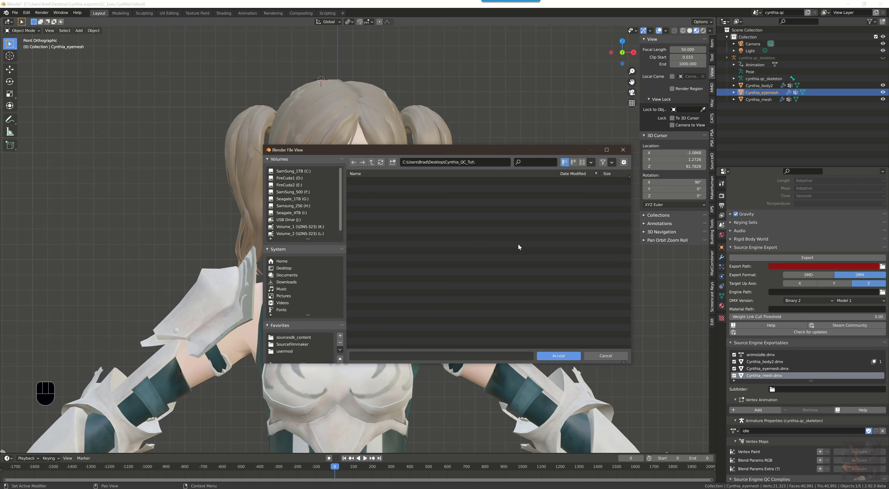
left_click(566, 355)
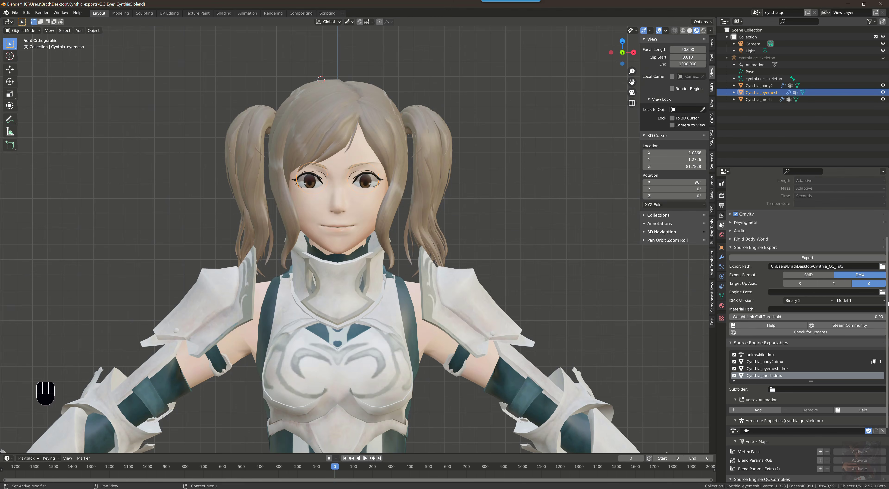
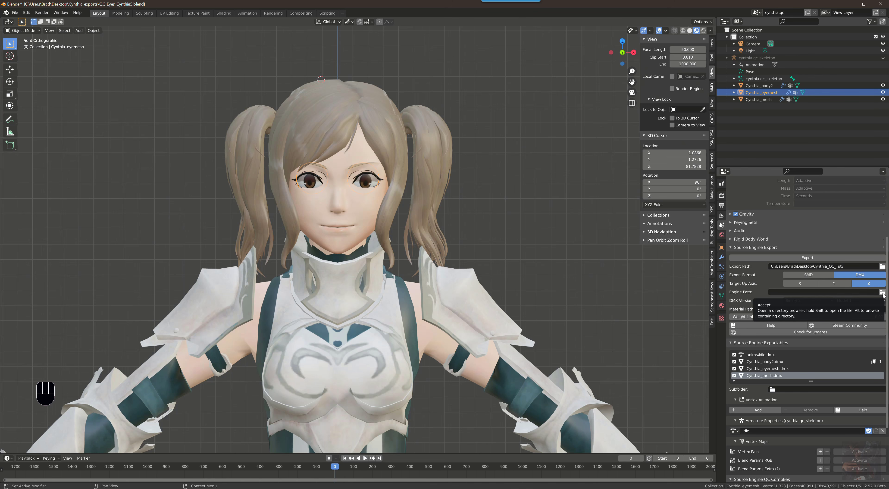
Set the Source Engine path to the SourceFilmmaker game\bin folder containing studiomdl.exe.
left_click(881, 292)
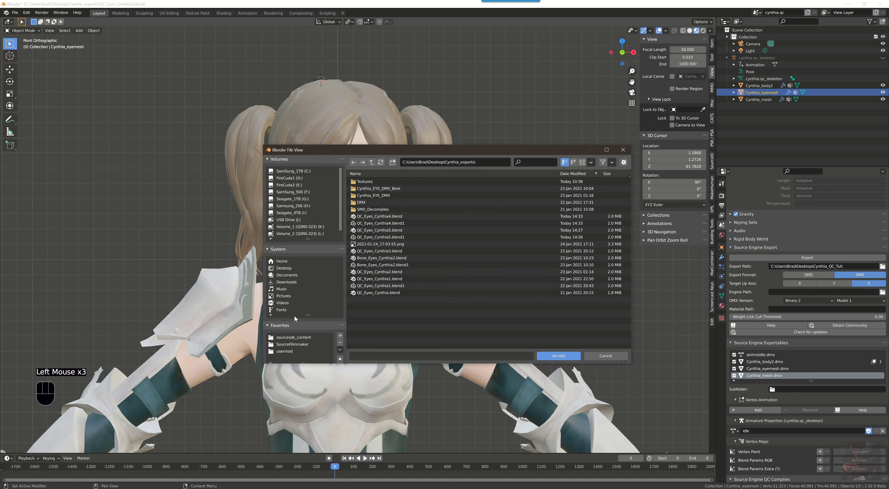
left_click(293, 344)
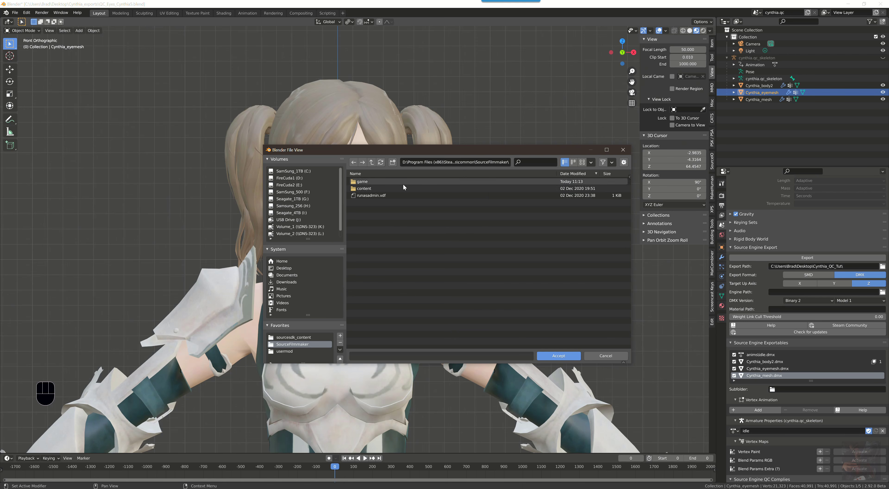
left_click(368, 183)
double_click(369, 184)
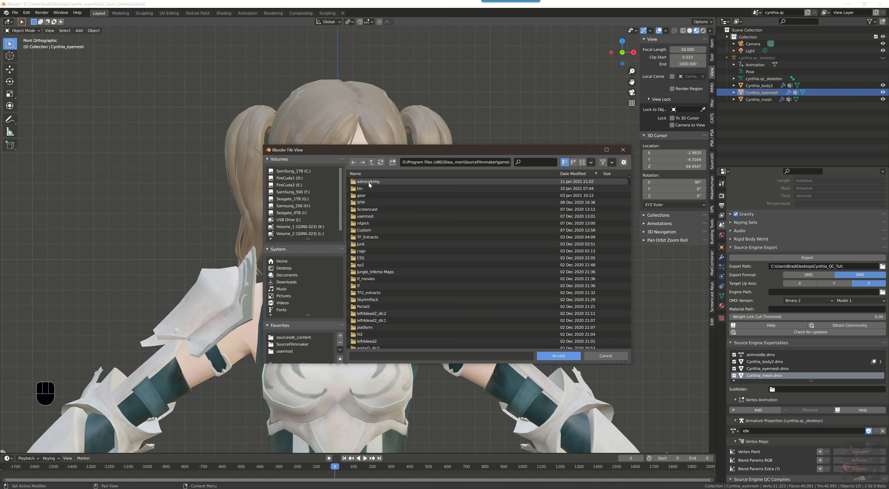
left_click(365, 189)
double_click(366, 189)
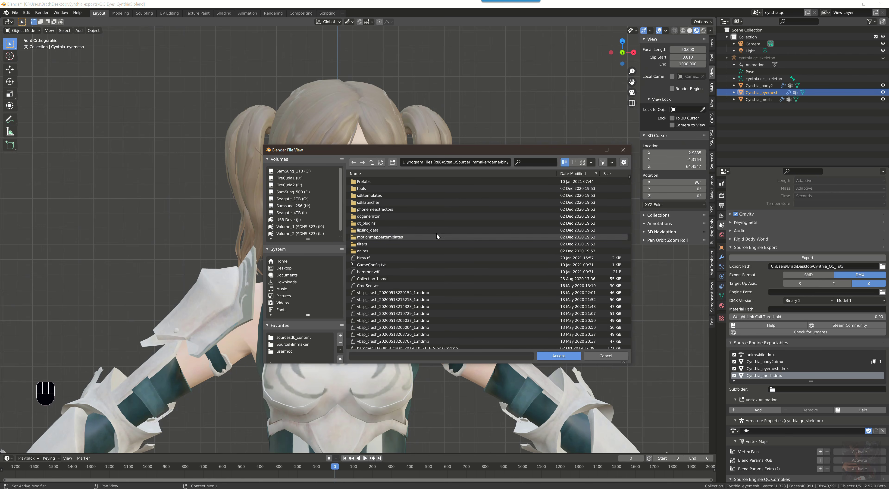
scroll(438, 254, "down", 10)
scroll(437, 254, "down", 5)
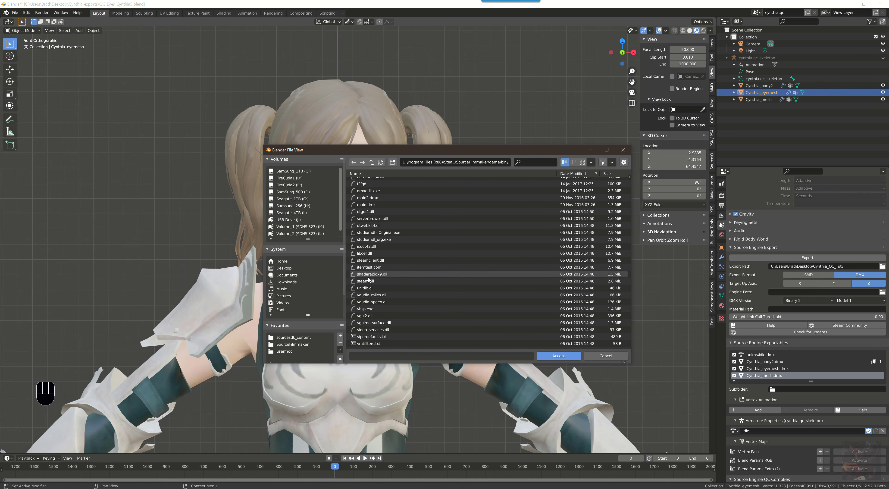
left_click(386, 174)
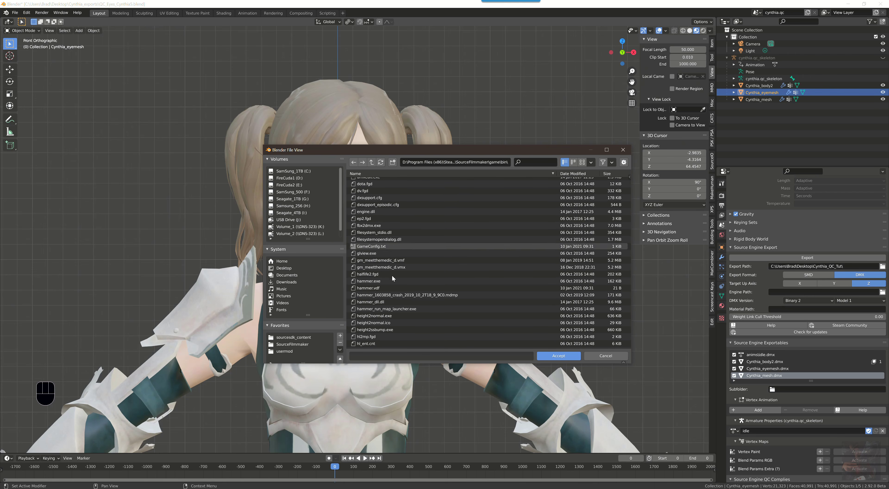
scroll(388, 288, "down", 15)
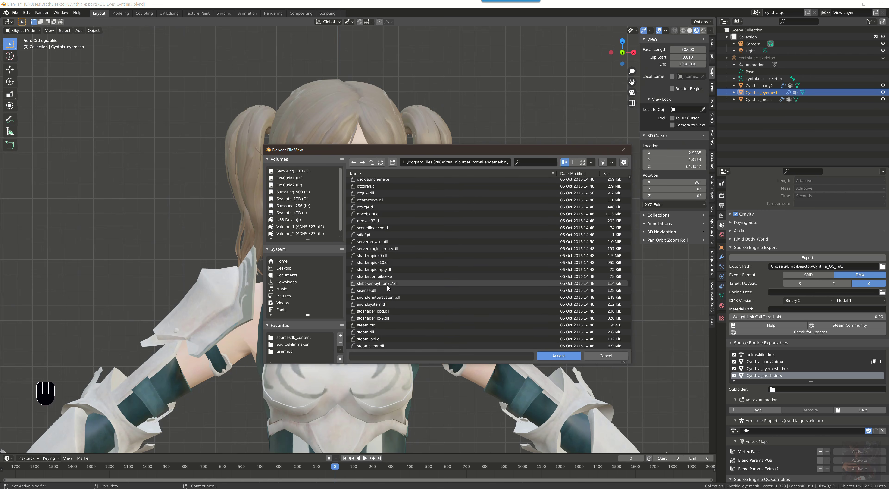
scroll(388, 287, "down", 9)
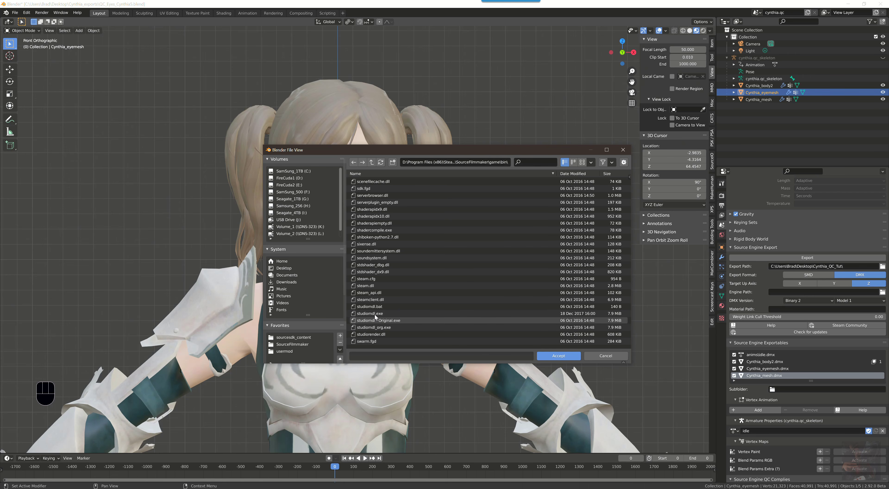
left_click(558, 357)
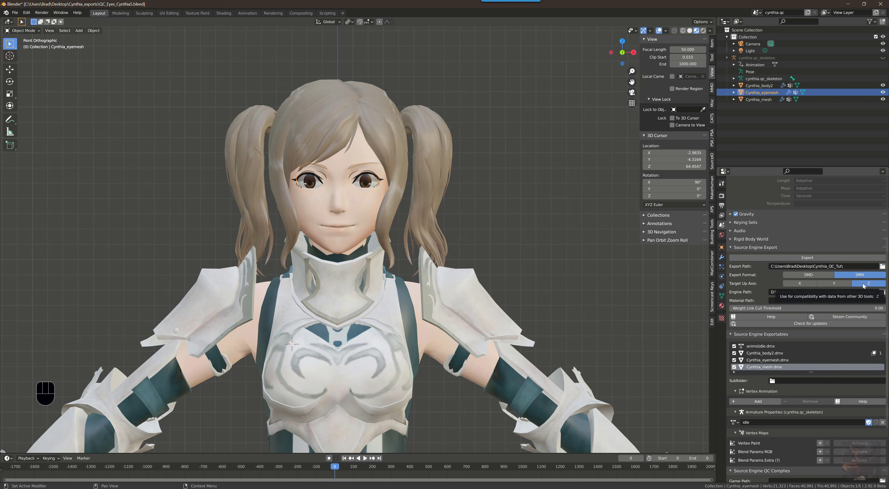
Examine Cynthia's whole model from the front and the side in the viewport.
scroll(395, 272, "down", 9)
scroll(397, 326, "down", 1, "shift")
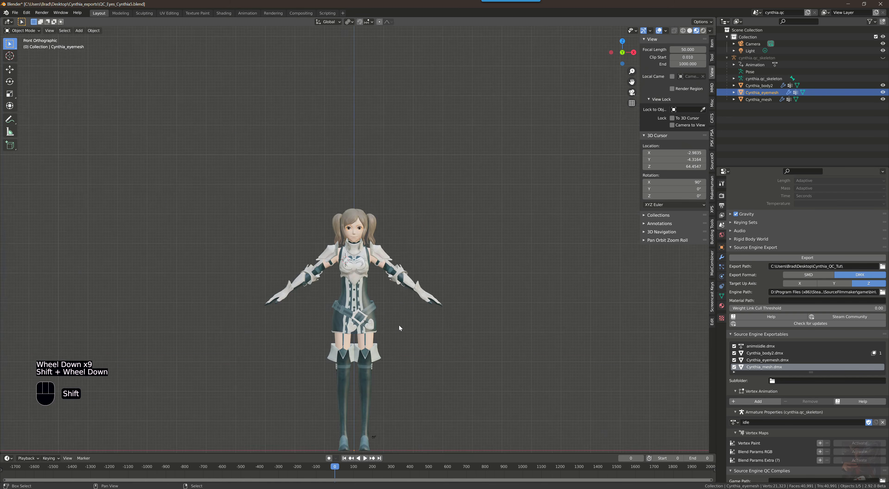
middle_click_drag(396, 327, 389, 224, "shift")
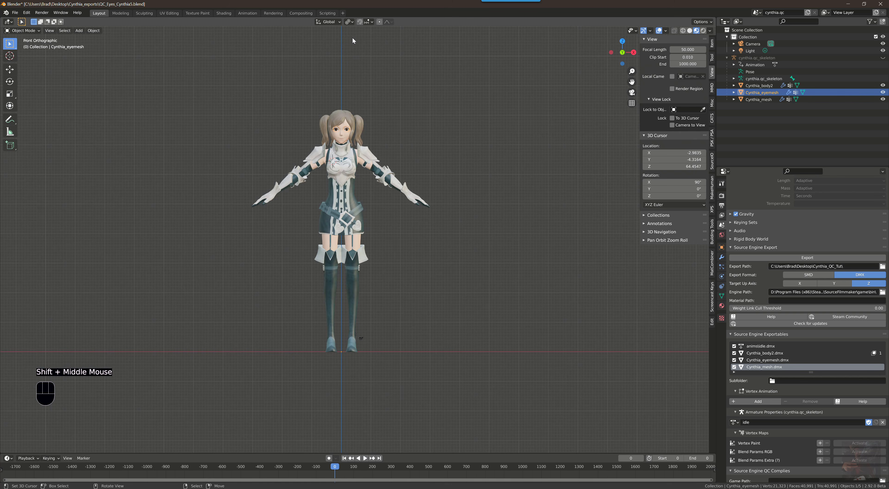
scroll(592, 235, "down", 1)
scroll(580, 229, "up", 5)
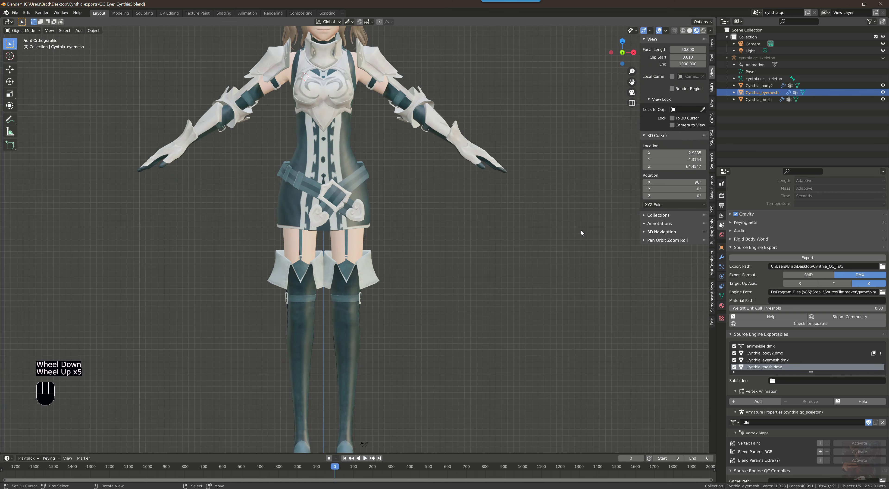
scroll(580, 229, "down", 1)
middle_click_drag(580, 230, 541, 301)
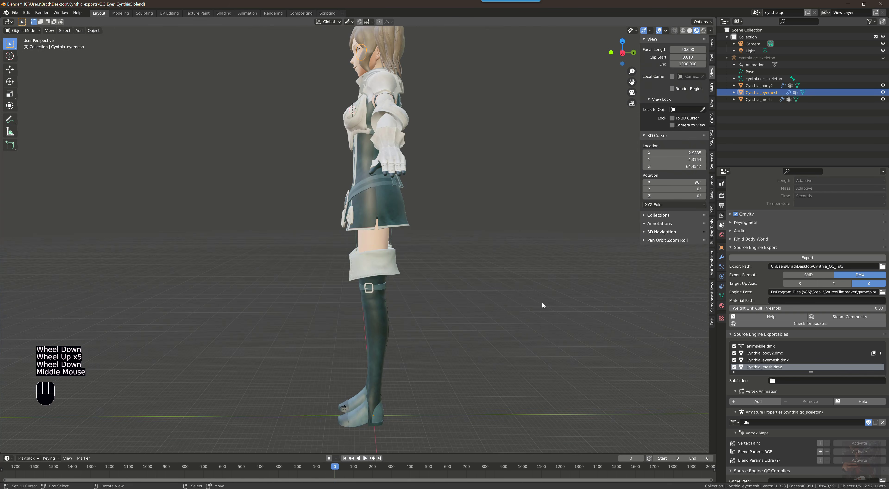
scroll(510, 341, "down", 5)
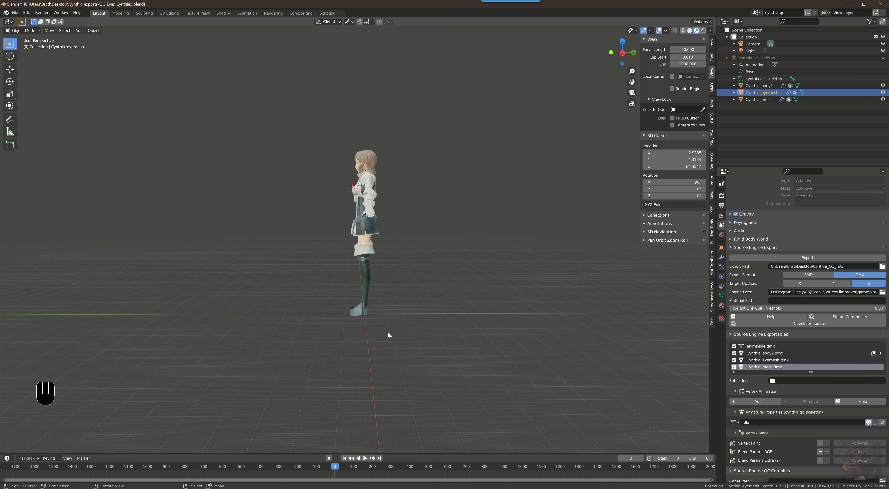
middle_click_drag(387, 332, 454, 335)
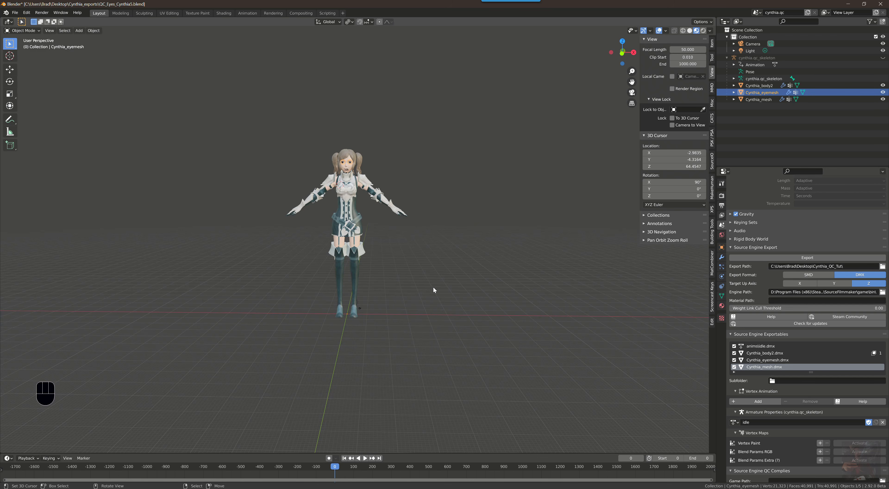
Switch to Notepad++ to check the Cynthia.qc file, and return to Blender.
key("alt+Tab")
key("alt+Tab")
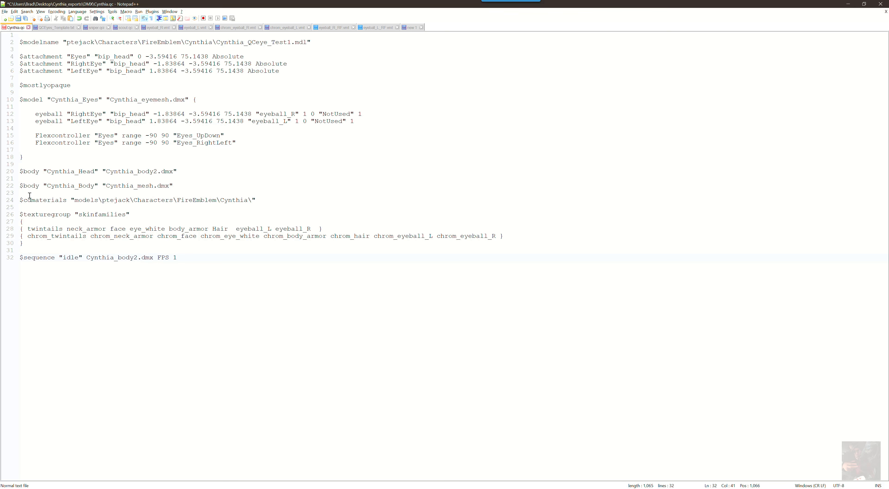
key("alt+Tab")
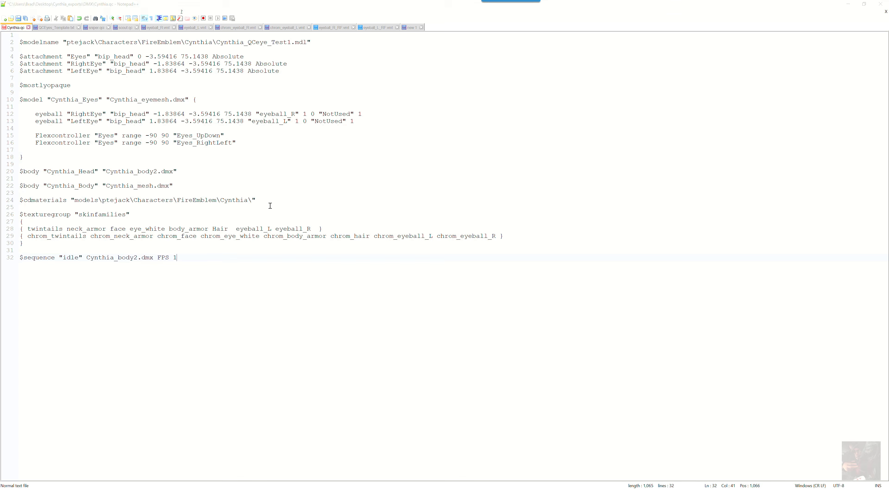
Exclude the idle animation DMX from the Source Engine exportables.
scroll(846, 349, "down", 2)
scroll(846, 349, "down", 4)
scroll(847, 342, "up", 3)
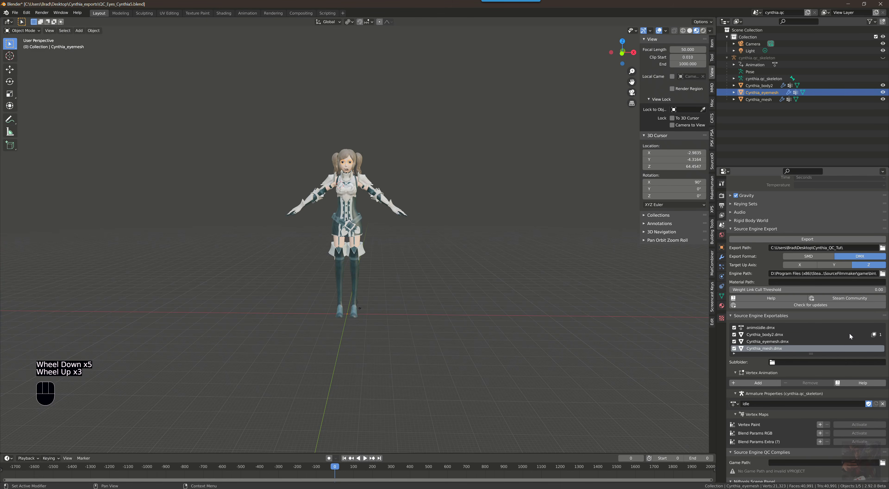
scroll(779, 333, "down", 5)
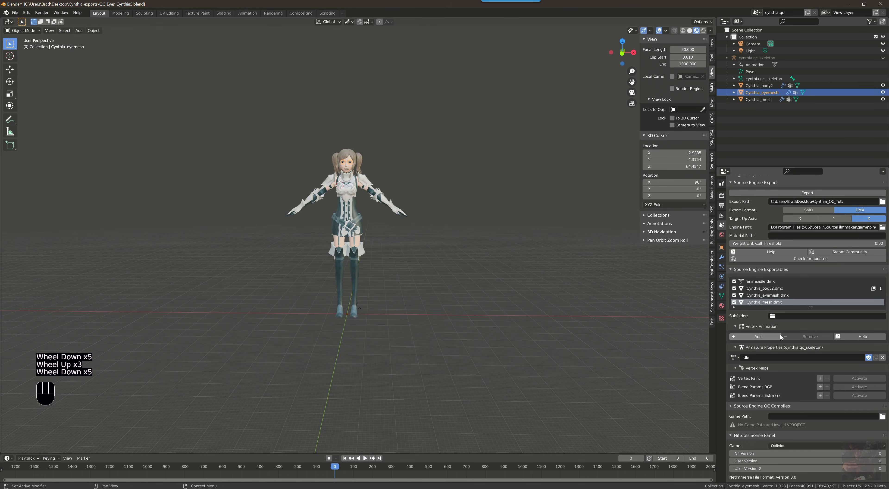
left_click(734, 282)
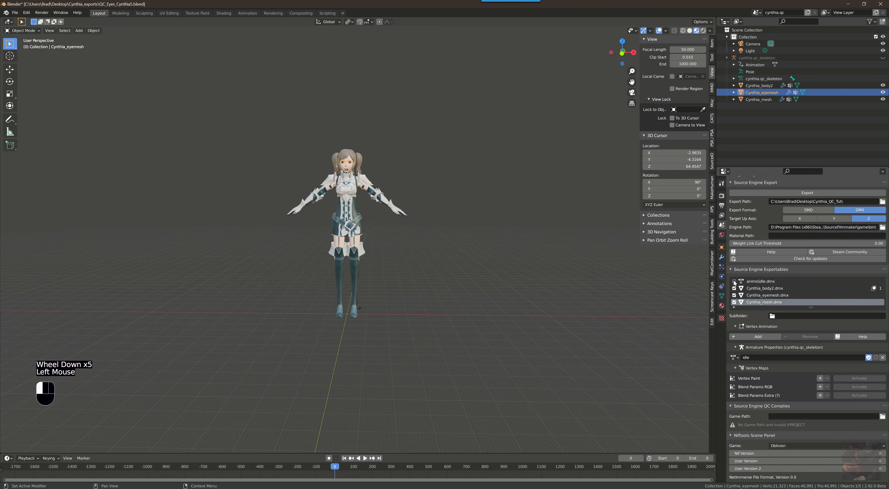
Select the Cynthia_body2.dmx exportable and inspect the shape keys in its mesh data.
left_click(765, 289)
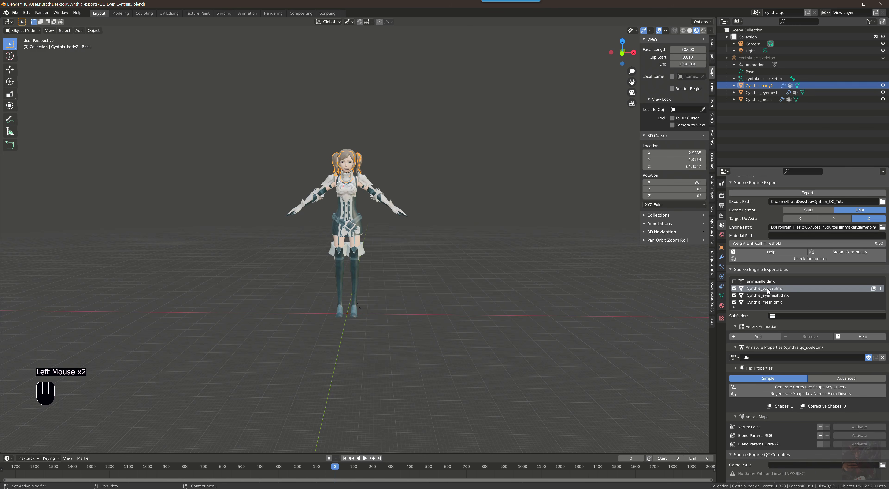
left_click(721, 294)
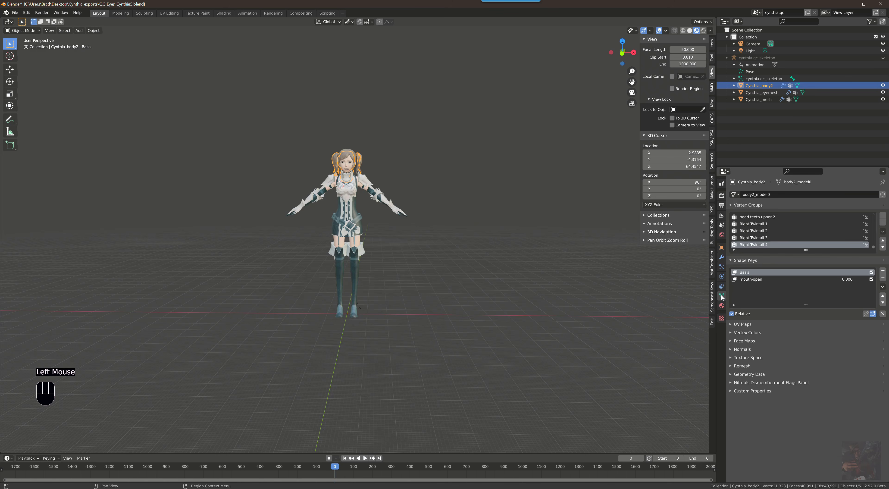
left_click(752, 274)
scroll(815, 289, "down", 4)
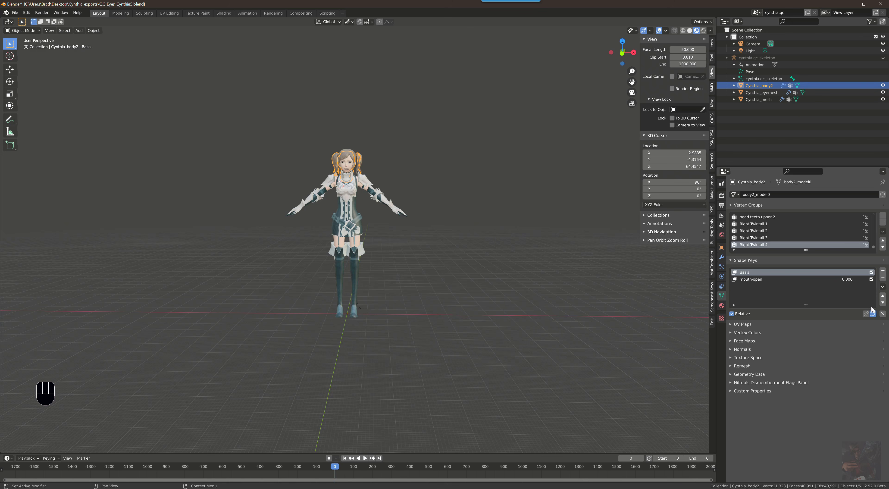
Examine the scene's Source Engine export settings and exportables list with the default Collection selected.
left_click(882, 314)
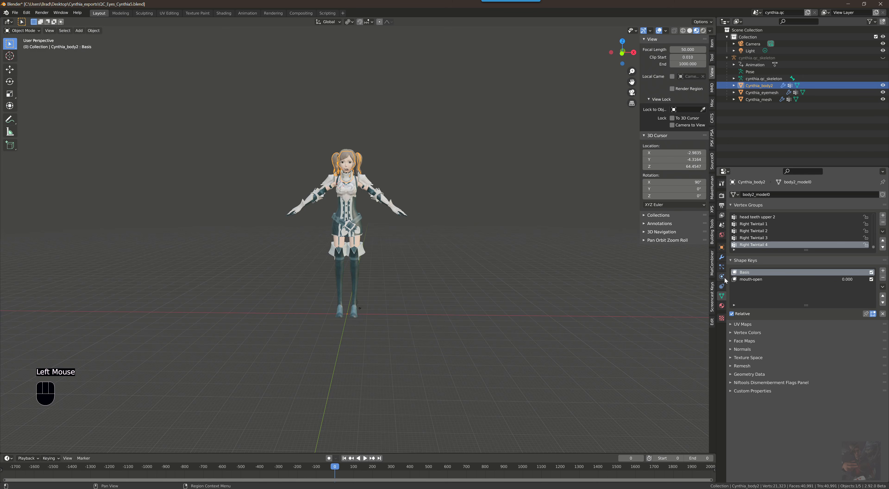
left_click(721, 225)
scroll(808, 356, "down", 5)
scroll(810, 362, "up", 12)
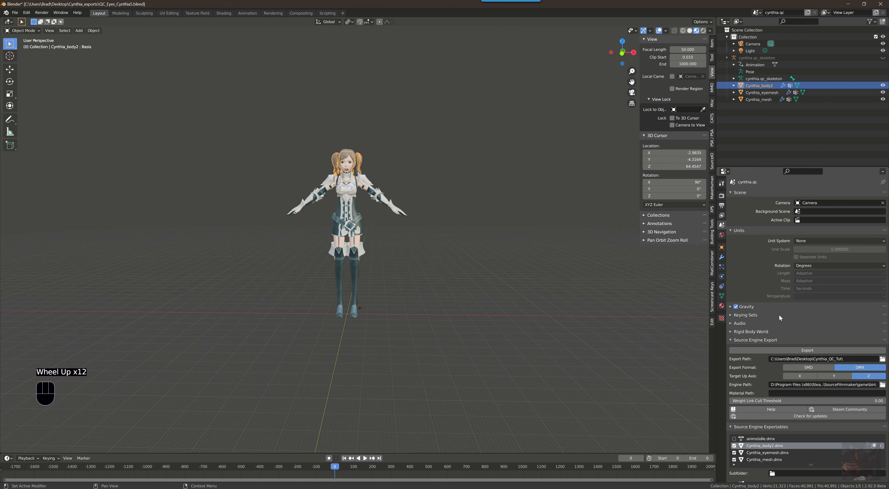
left_click(747, 37)
scroll(770, 435, "down", 9)
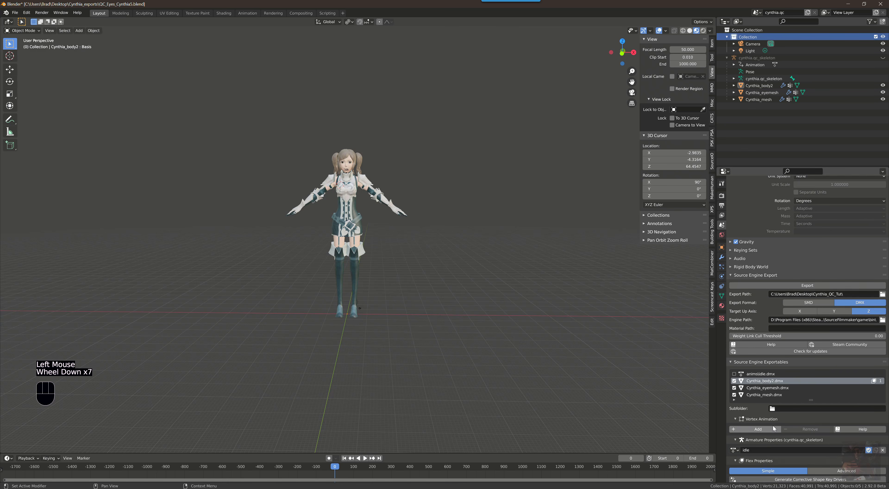
scroll(773, 425, "down", 6)
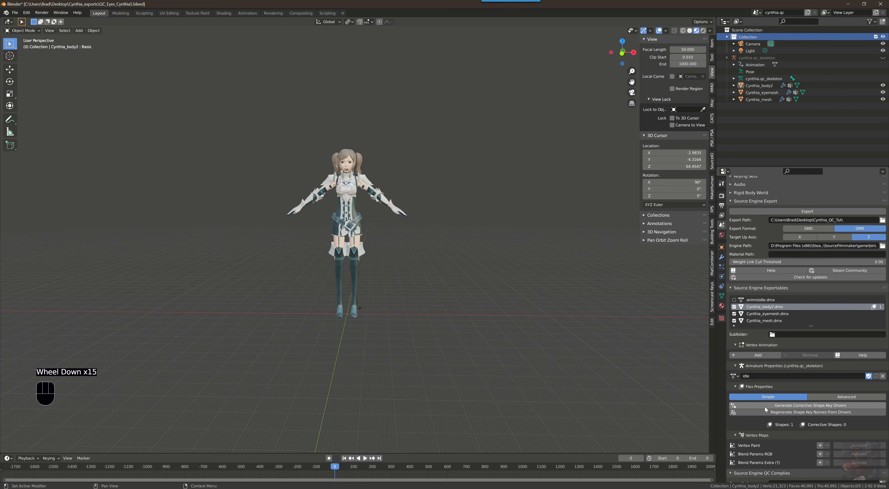
scroll(769, 345, "up", 6)
scroll(783, 279, "up", 5)
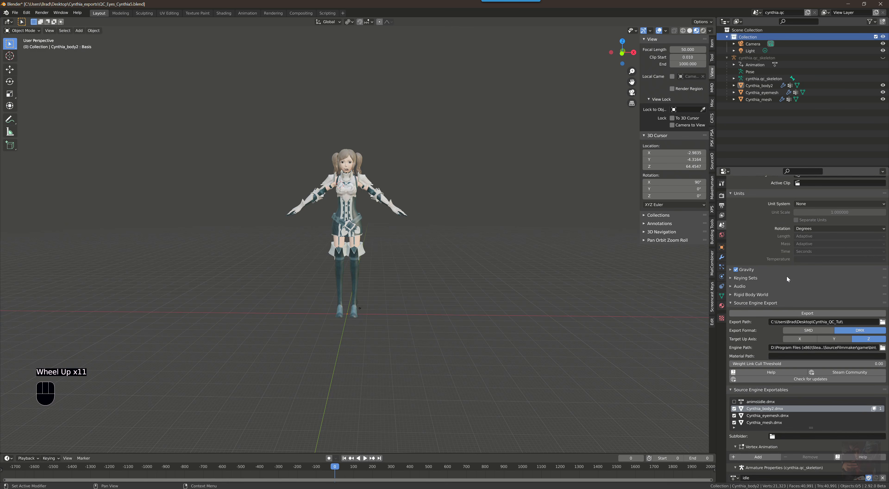
Create a new collection in the scene and move the Cynthia_body2 object into it.
right_click(764, 87)
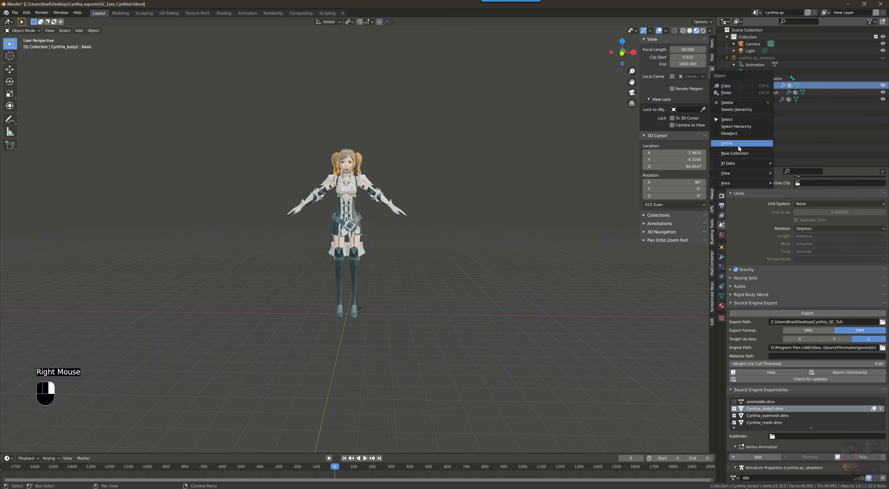
left_click(738, 153)
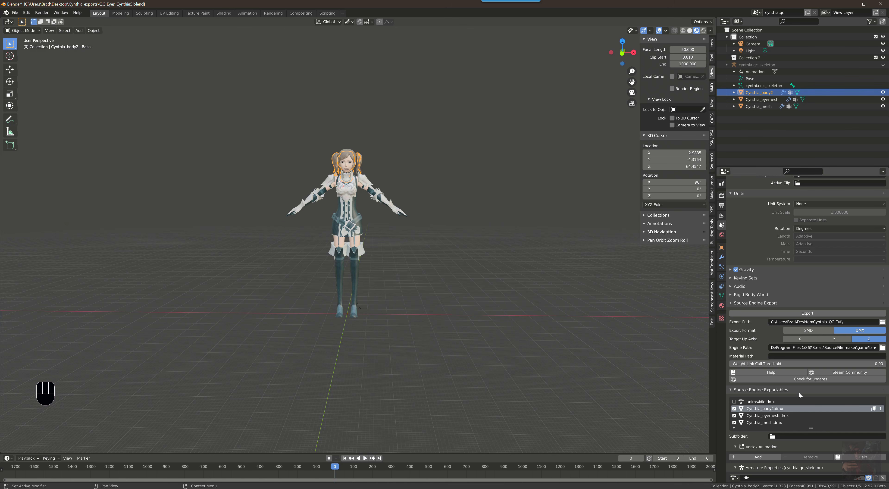
scroll(790, 412, "down", 7)
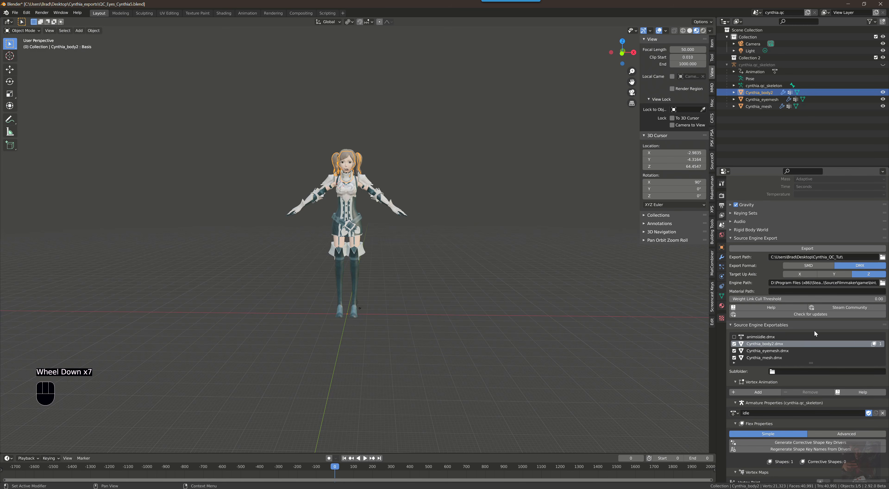
left_click(740, 58)
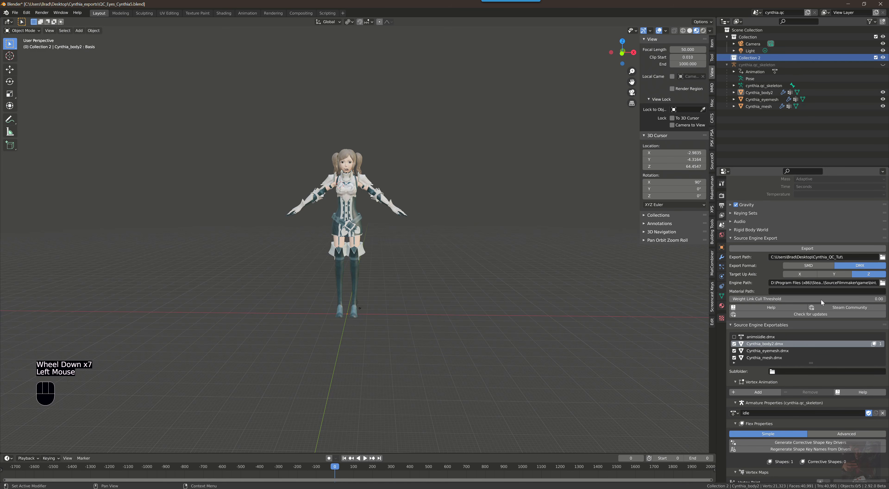
scroll(791, 434, "down", 4)
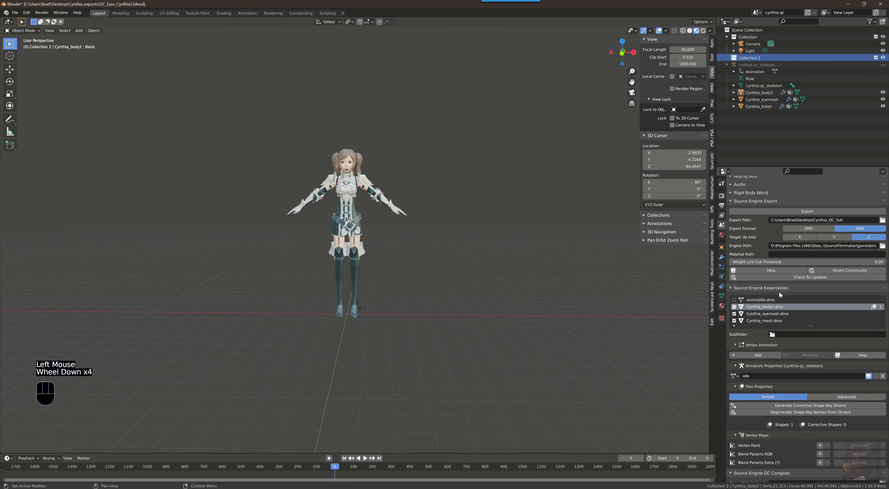
scroll(755, 326, "down", 5)
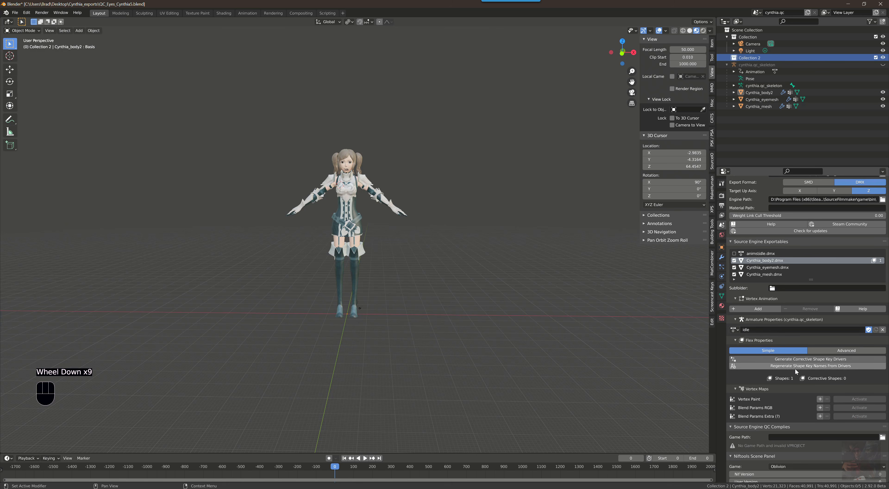
left_click(762, 92)
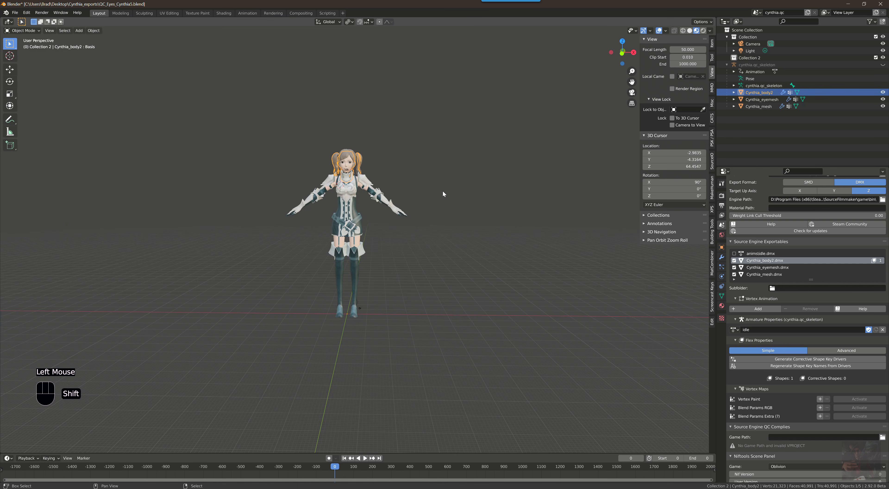
key("m")
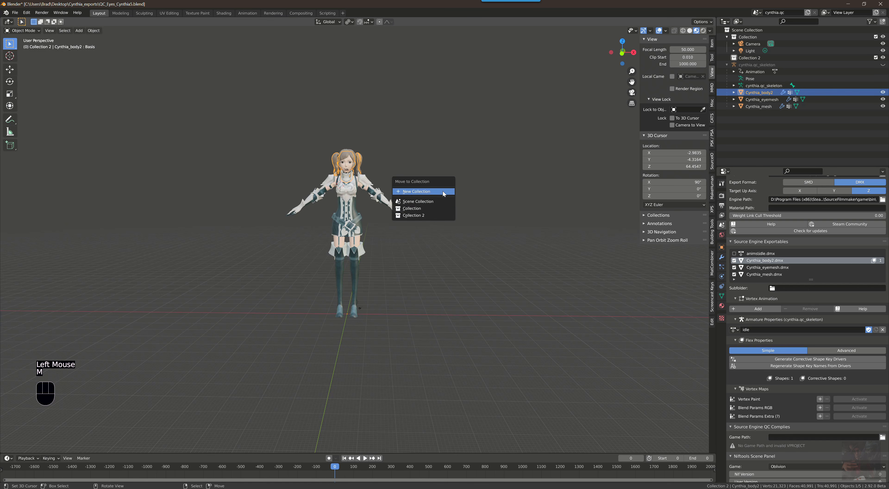
left_click(429, 214)
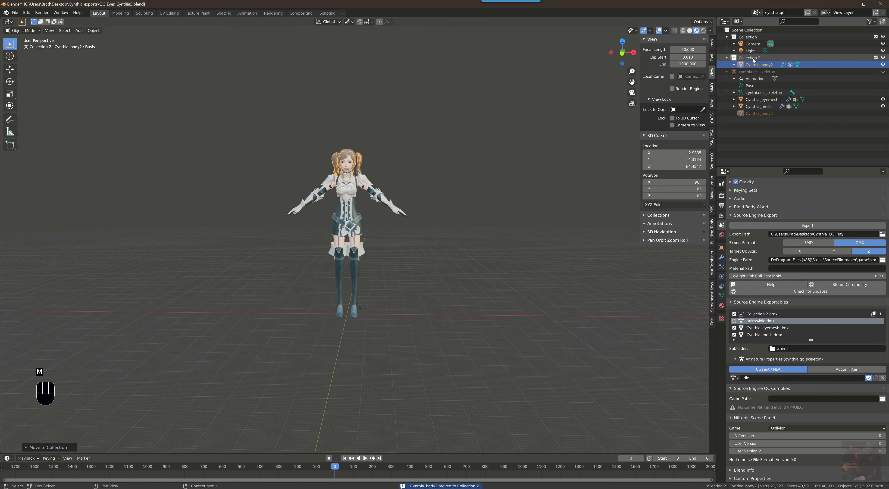
Suppress the Collection 2 group among the Source Engine exportables so that its mesh exports individually.
scroll(774, 332, "down", 3)
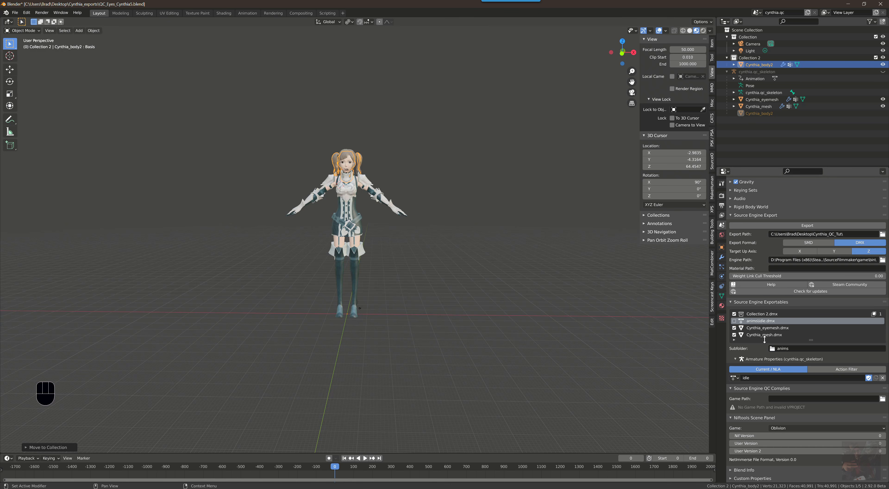
left_click(761, 314)
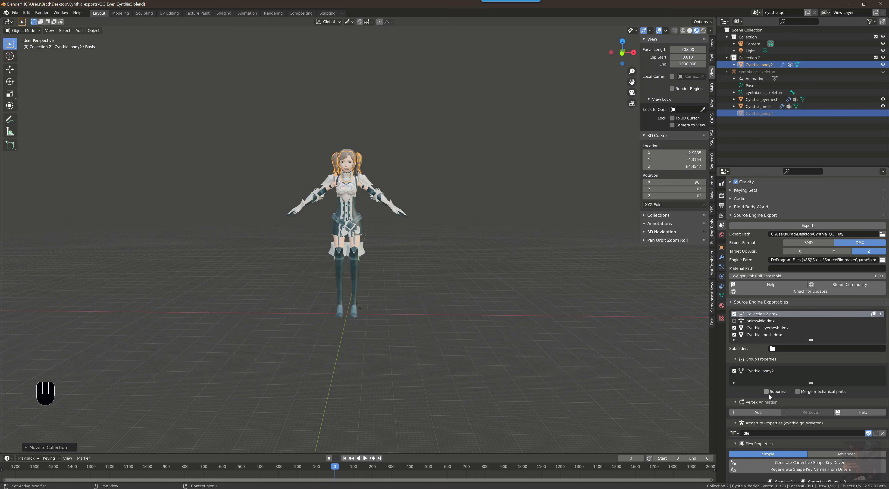
left_click(753, 314)
left_click(766, 391)
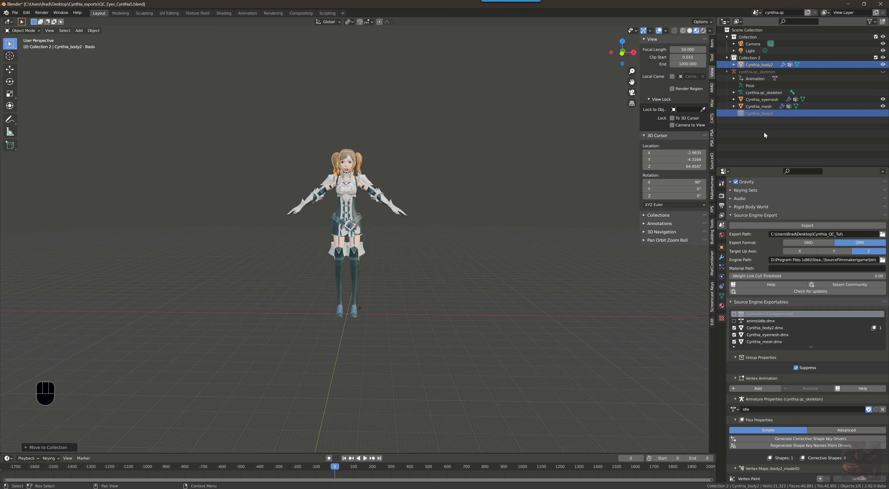
Set the Game Path for Source Engine QC compiles to SourceFilmmaker's game\usermod folder.
scroll(771, 370, "down", 7)
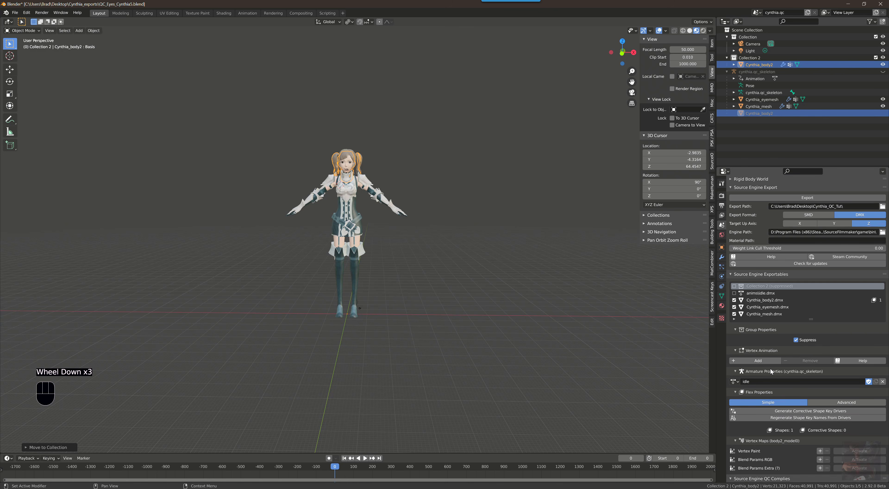
scroll(770, 367, "down", 8)
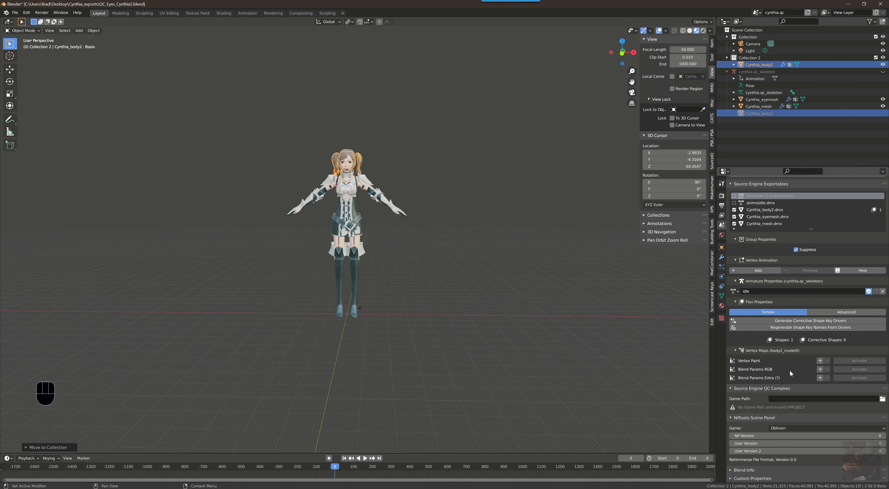
scroll(771, 382, "down", 4)
left_click(827, 397)
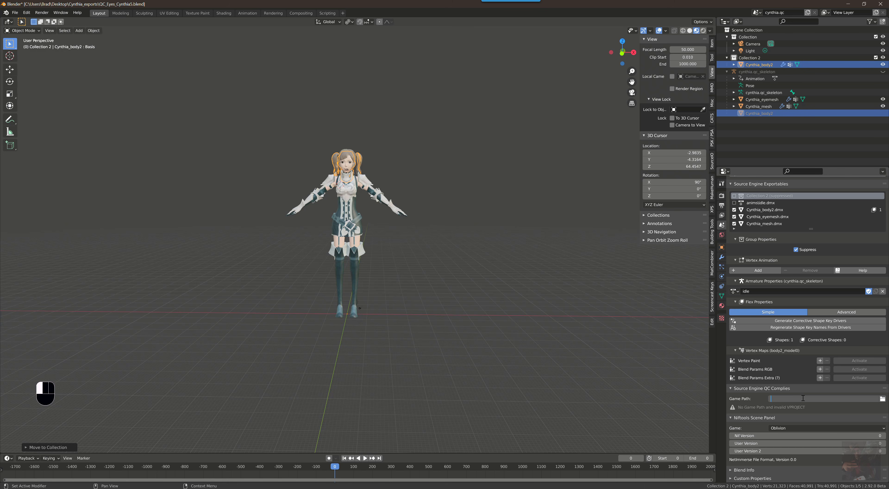
left_click(881, 399)
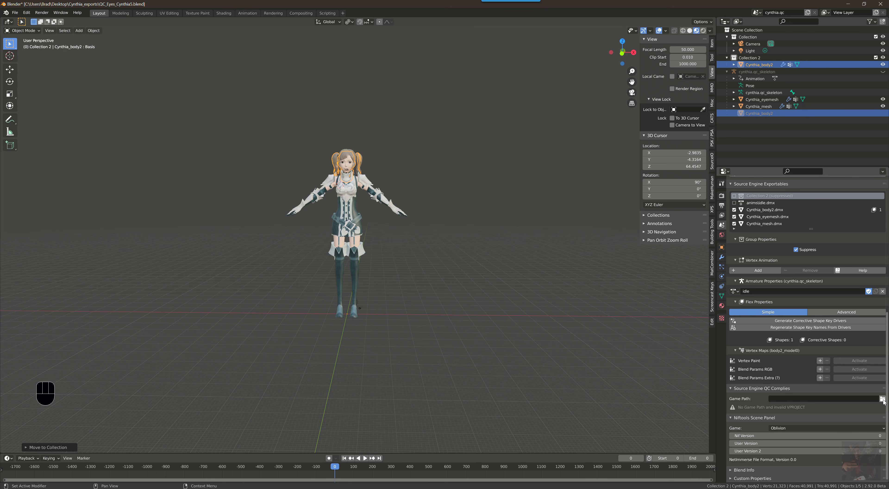
left_click(882, 399)
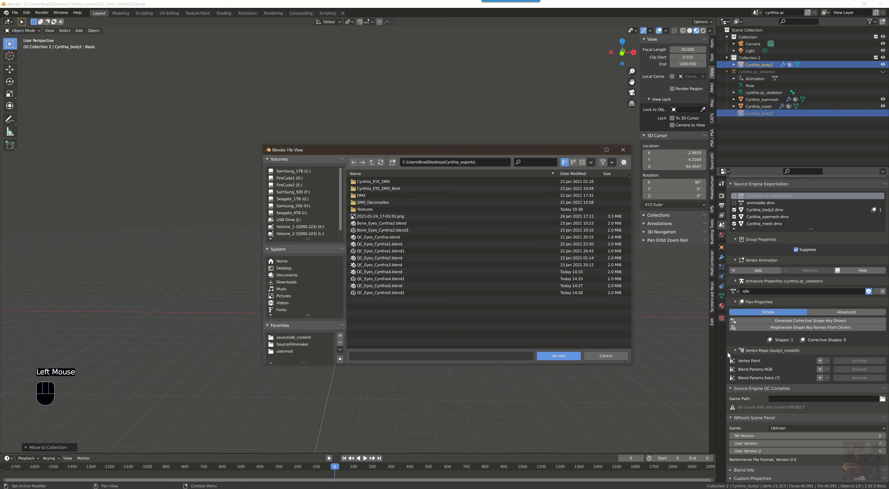
left_click(292, 344)
left_click(366, 189)
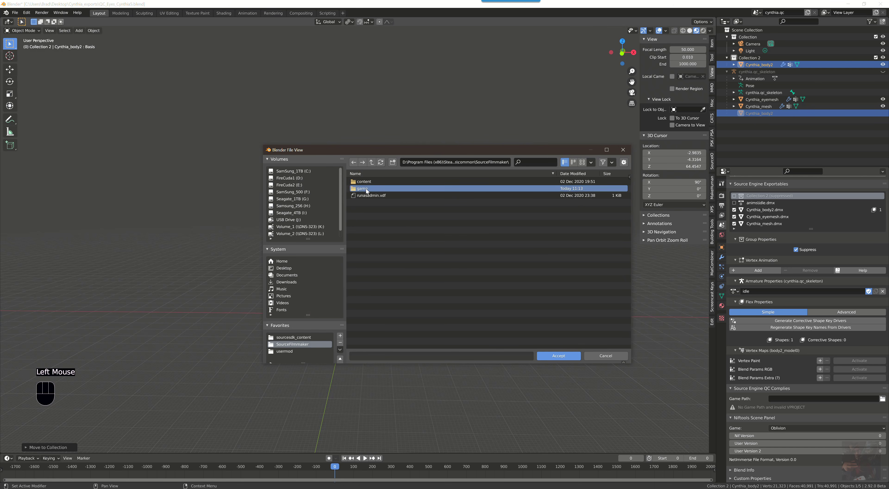
double_click(366, 190)
scroll(404, 282, "down", 10)
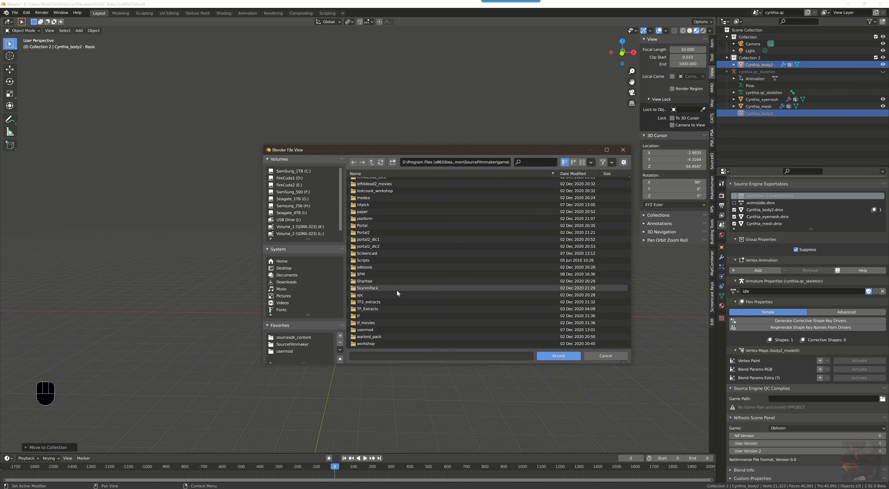
scroll(392, 297, "down", 6)
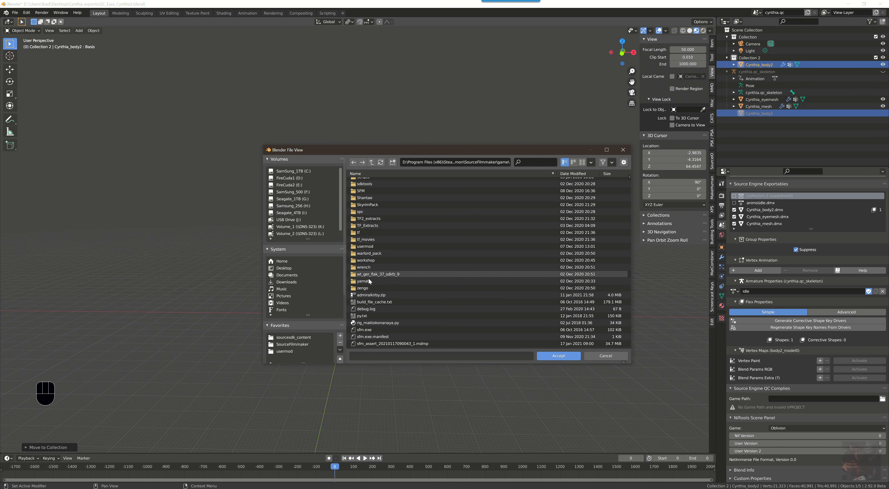
left_click(367, 248)
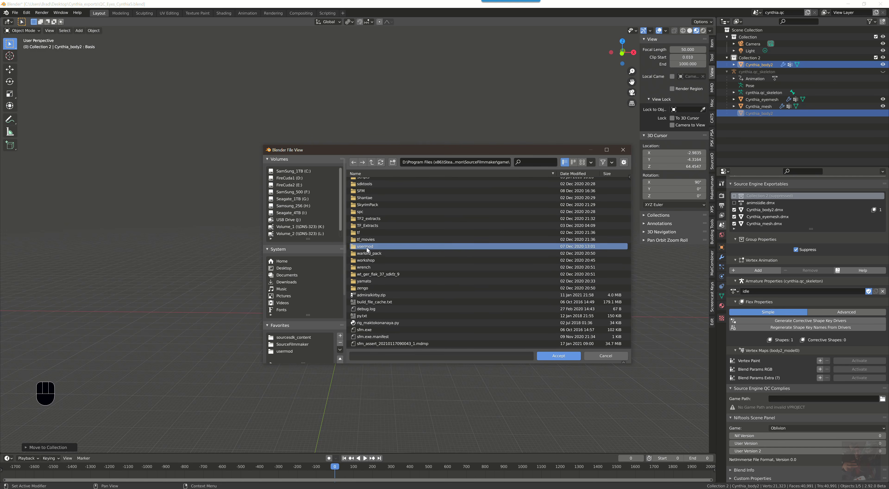
double_click(367, 247)
scroll(431, 299, "down", 5)
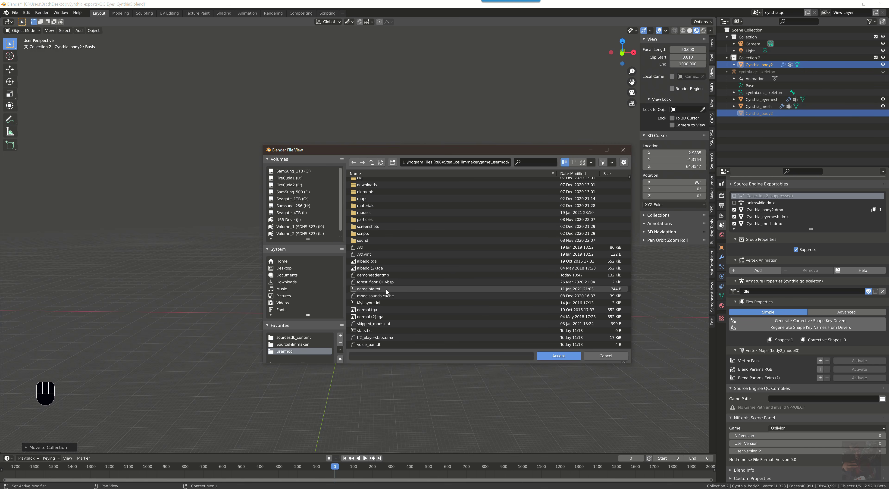
left_click(559, 356)
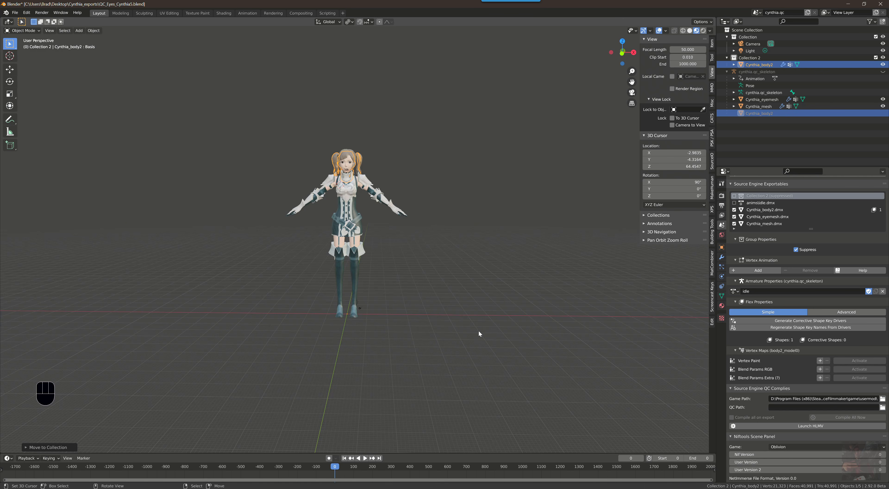
Set the QC Path for Source Engine QC compiles to the Cynthia_QC_Tut folder on the desktop.
left_click(883, 407)
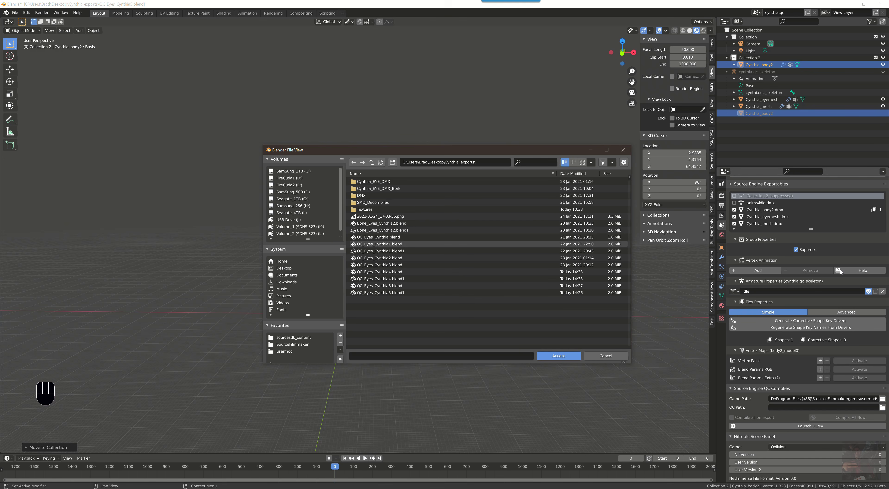
scroll(872, 247, "up", 16)
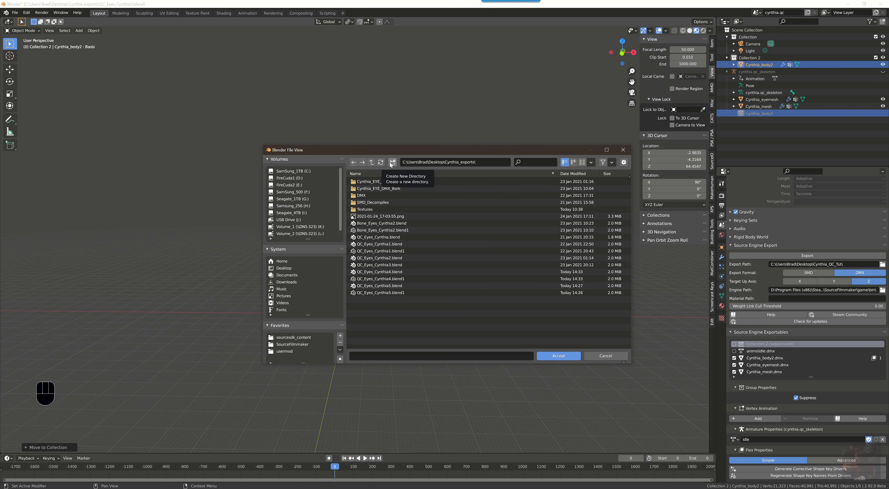
left_click(372, 163)
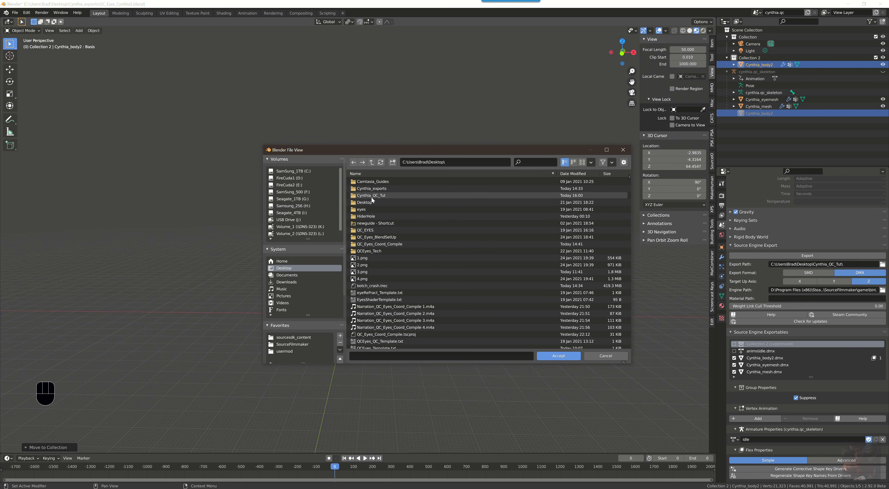
scroll(887, 420, "down", 1)
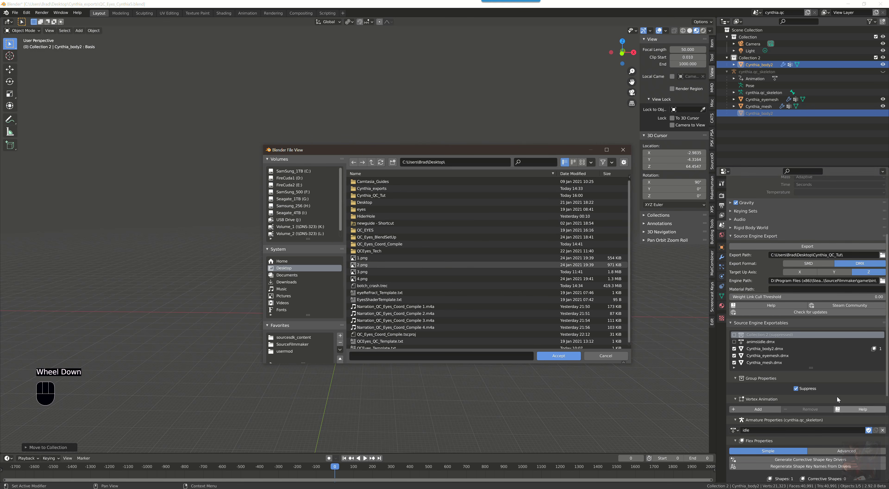
left_click(383, 195)
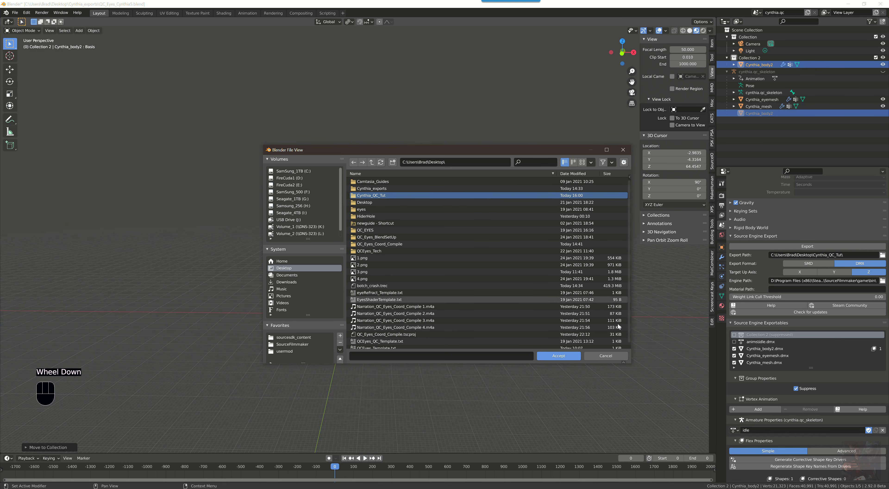
left_click(558, 355)
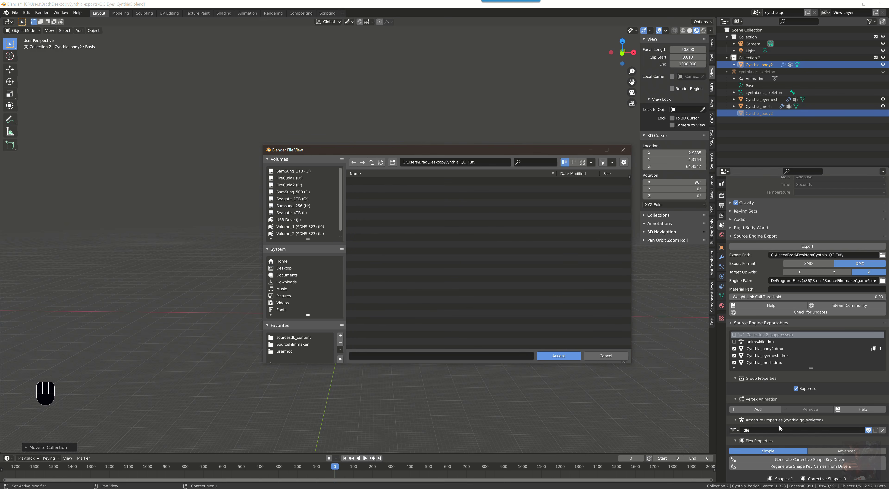
scroll(778, 425, "down", 15)
scroll(812, 195, "down", 18)
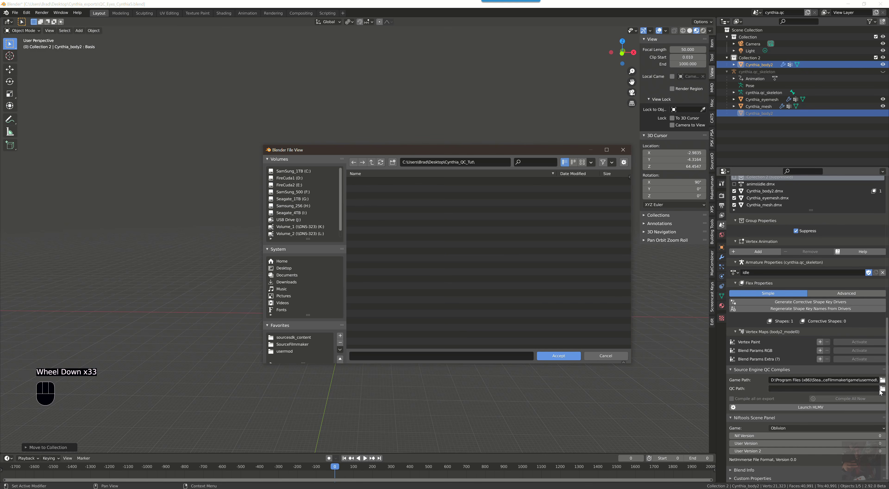
left_click(551, 353)
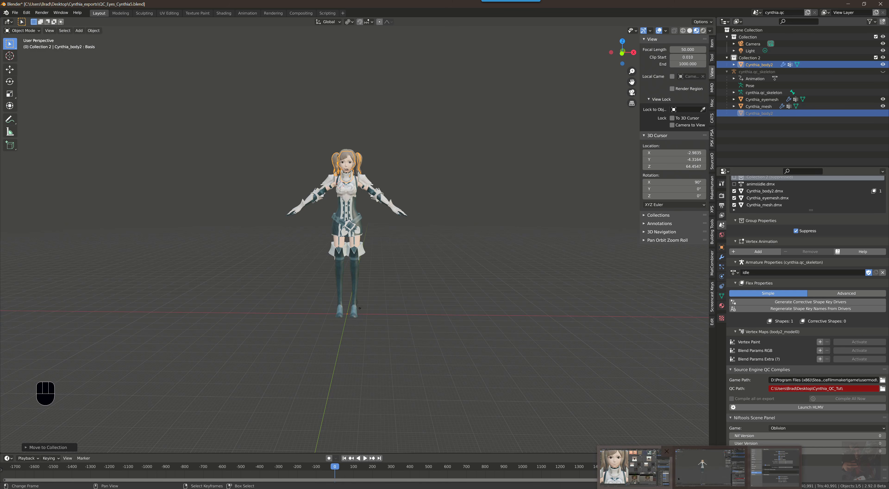
Switch to Notepad++ and save the QC script as Cynthia_QCEyes_Tut.qc in the desktop's Cynthia_QC_Tut folder, using the All types file type.
key("alt+Tab")
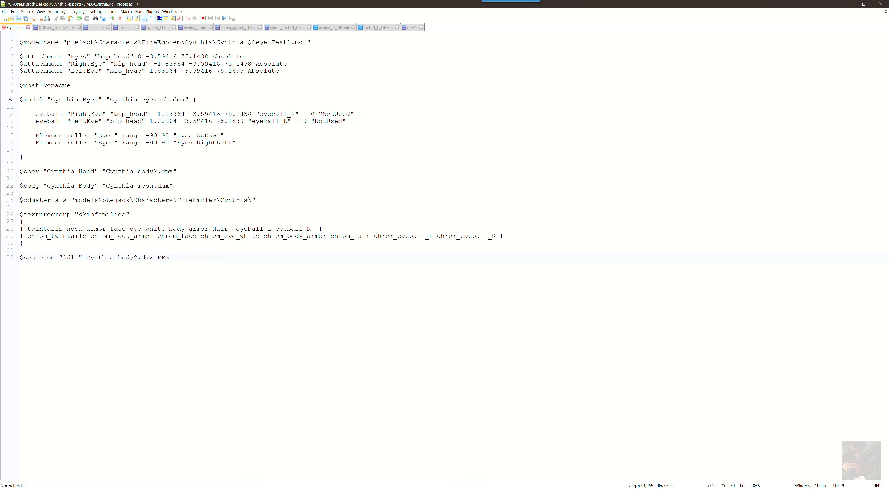
left_click(5, 11)
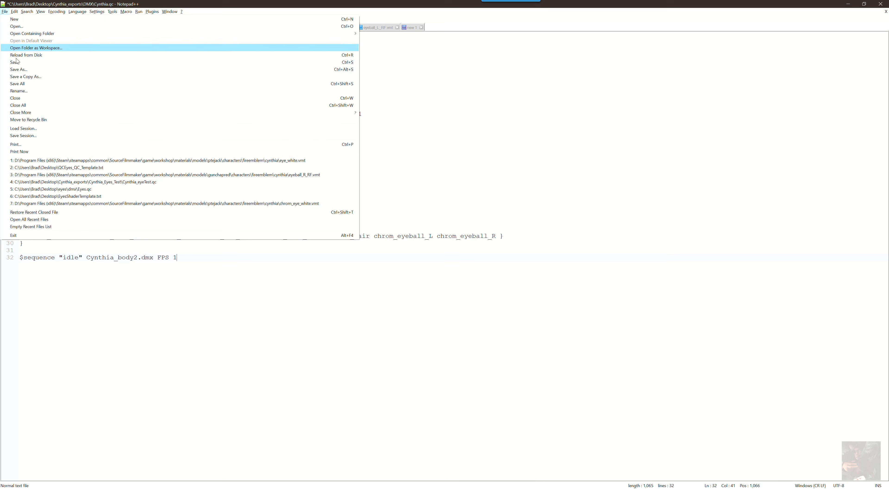
left_click(20, 70)
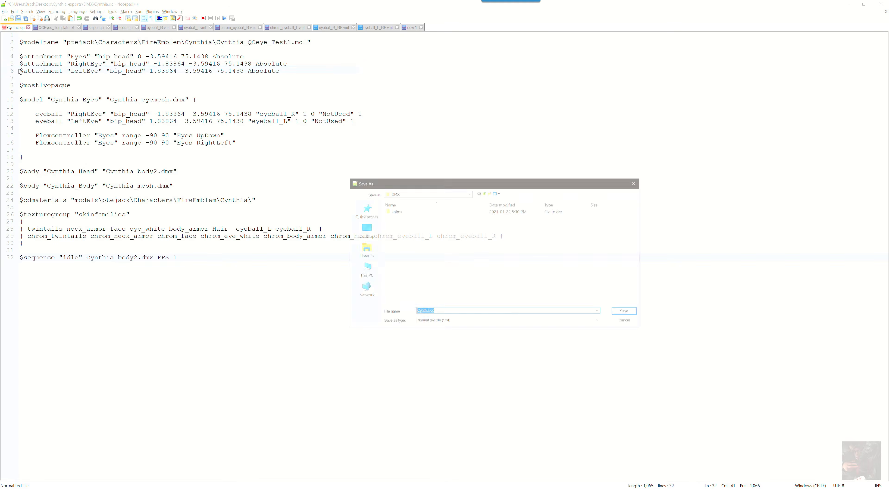
left_click(365, 230)
scroll(396, 230, "down", 2)
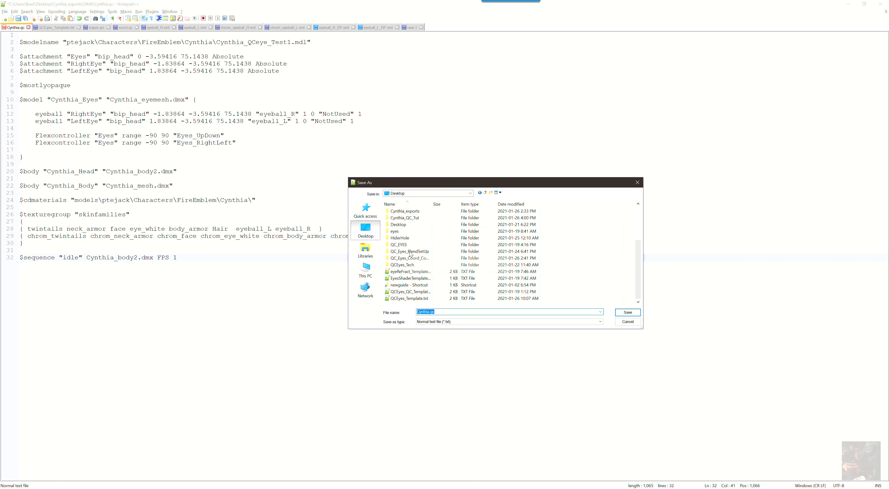
double_click(408, 238)
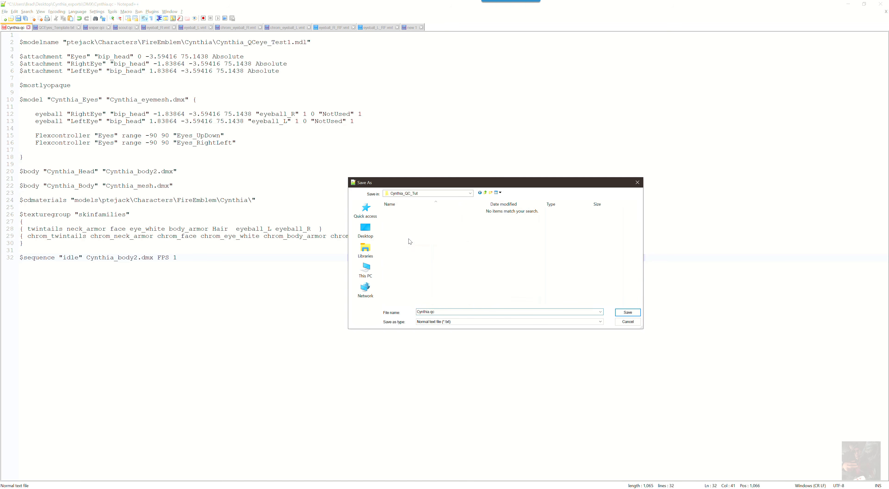
left_click(450, 323)
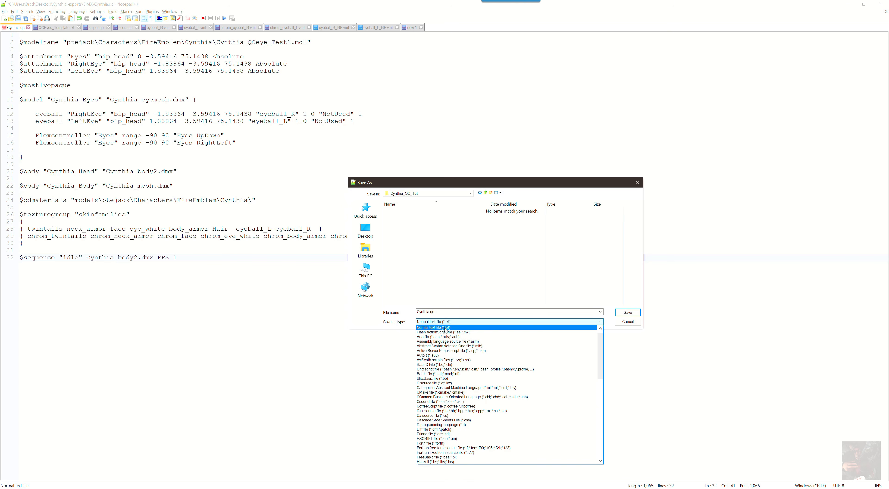
scroll(445, 330, "up", 1)
left_click(444, 327)
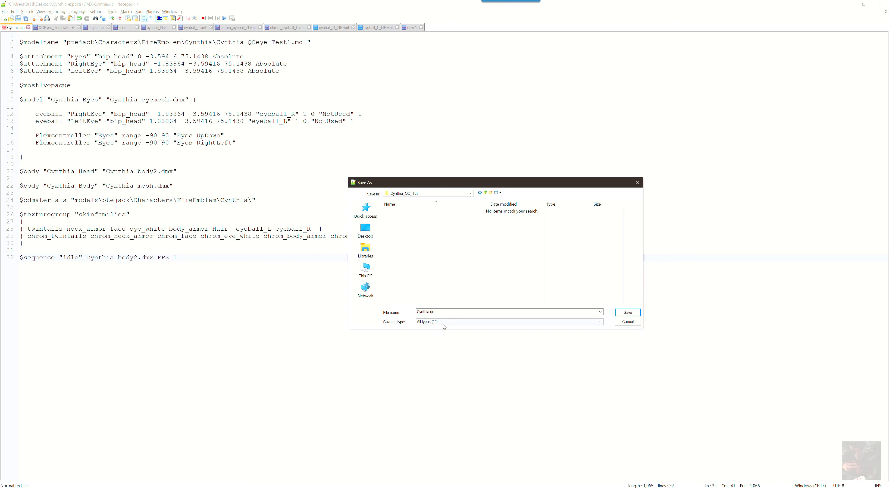
double_click(438, 312)
key("End")
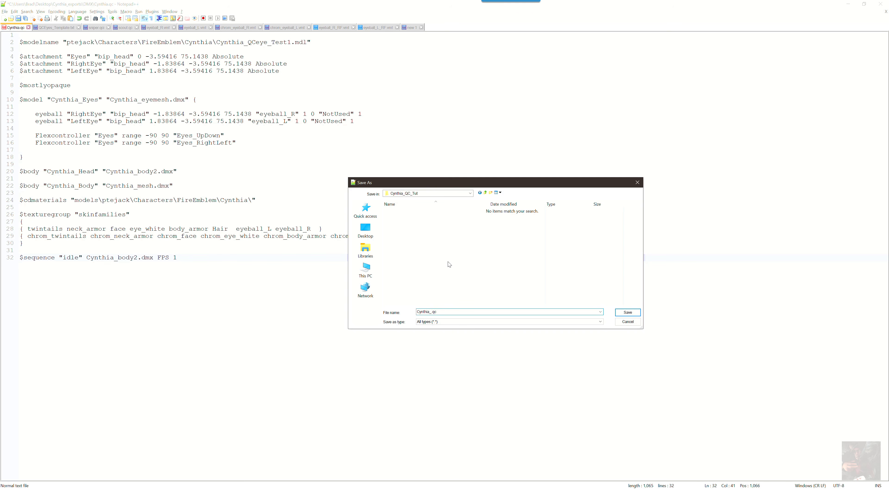
type("QCEyes_Tut")
left_click(628, 313)
Switch back to Blender and extend the QC Path with the *.qc wildcard after the Cynthia_QC_Tut folder.
key("alt+Tab")
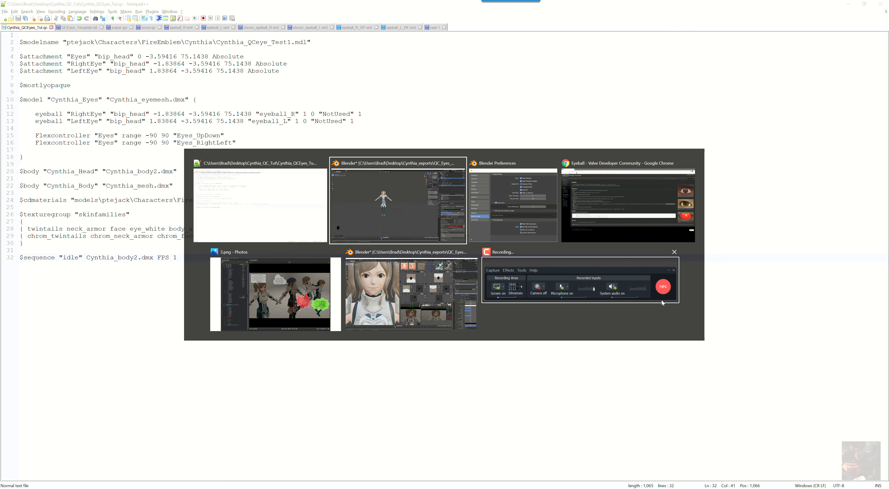
key("alt+Tab")
key("alt+shift+Tab")
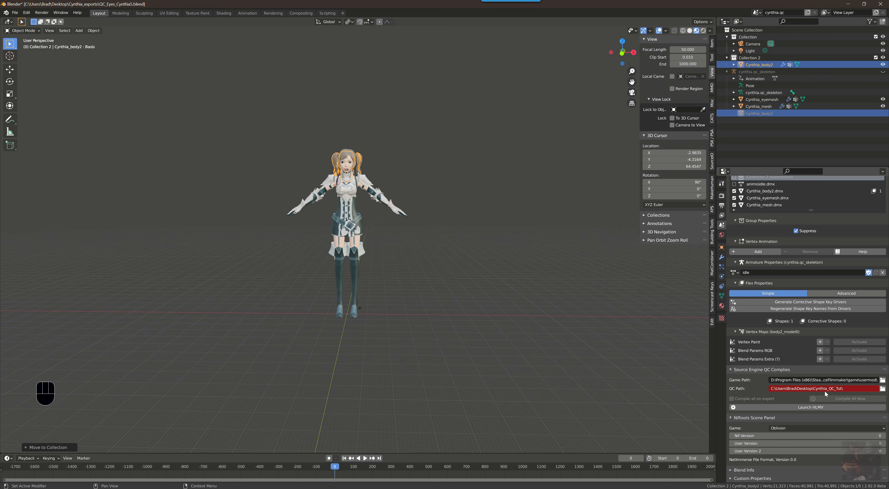
left_click(848, 388)
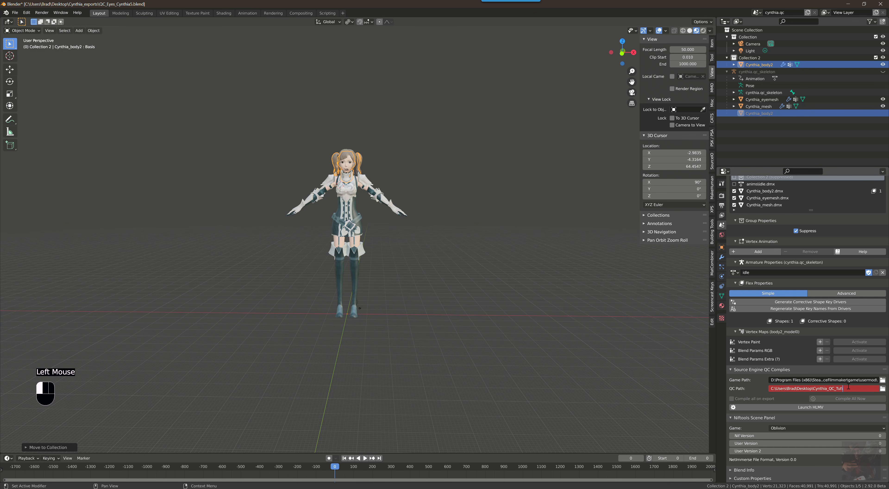
type("*")
key("Return")
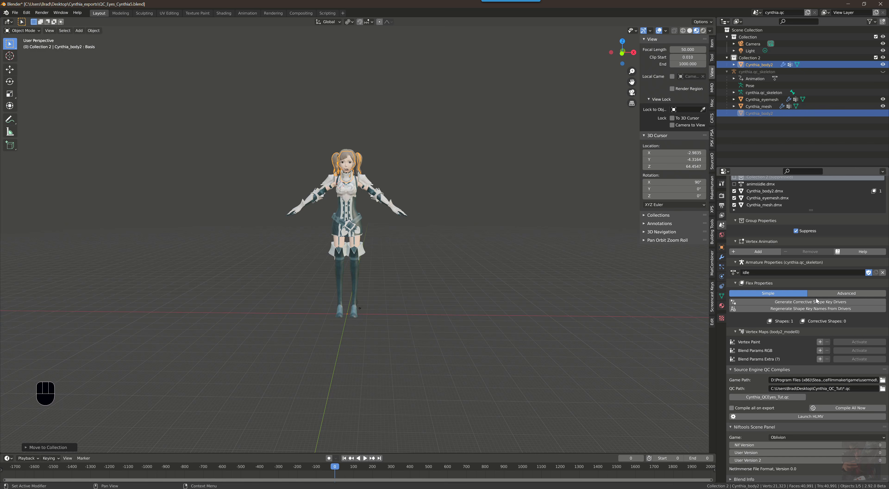
Export the checked Cynthia_body2, Cynthia_eyemesh and Cynthia_mesh exportables as DMX files.
scroll(696, 387, "up", 7)
scroll(686, 366, "down", 6)
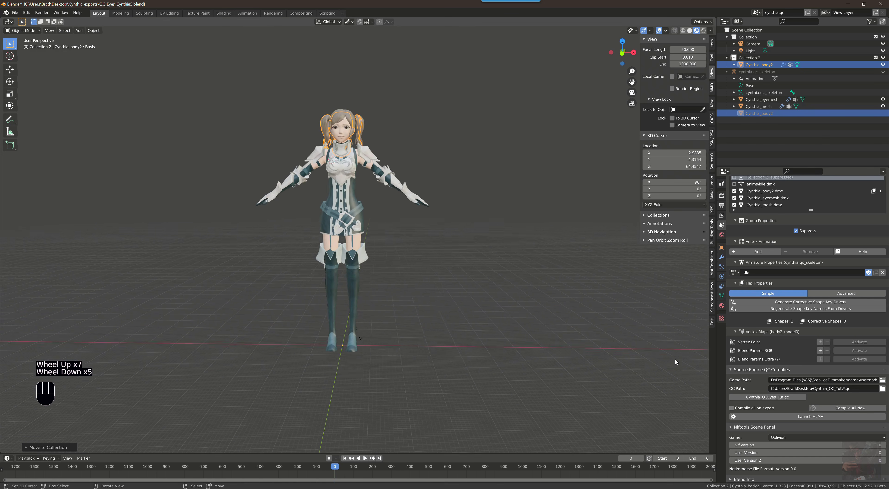
scroll(650, 315, "up", 3)
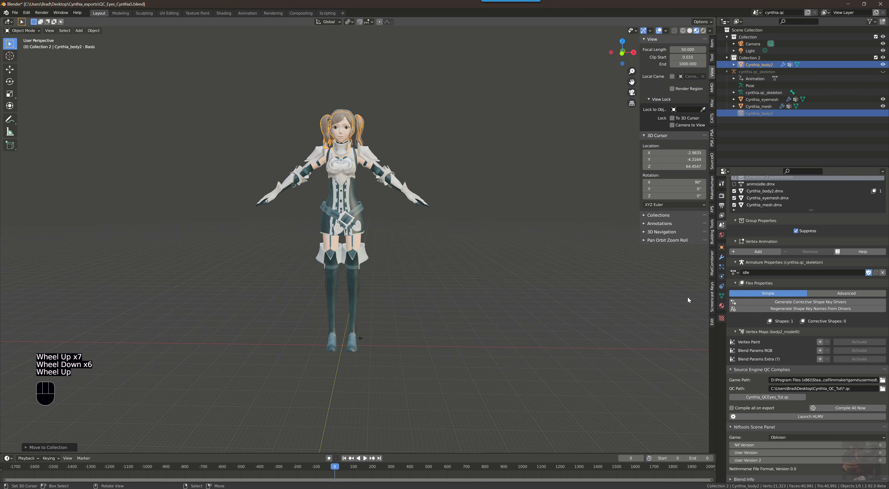
scroll(812, 220, "up", 3)
scroll(813, 220, "up", 13)
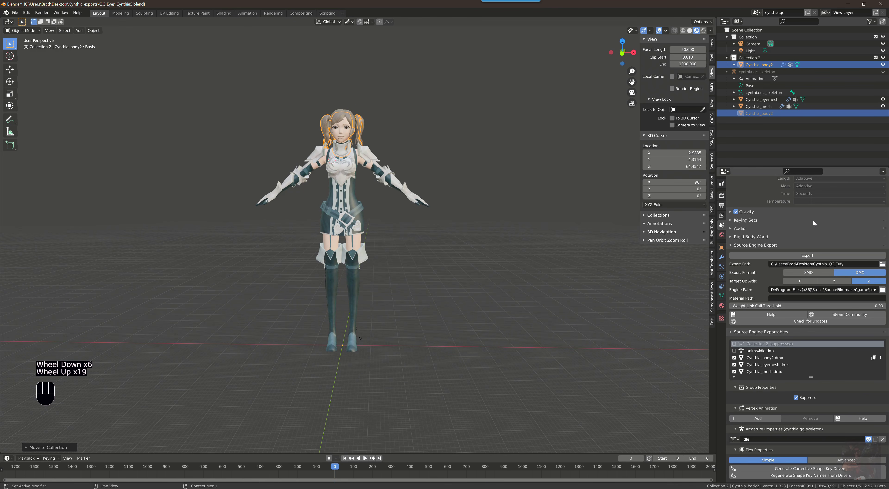
left_click(802, 255)
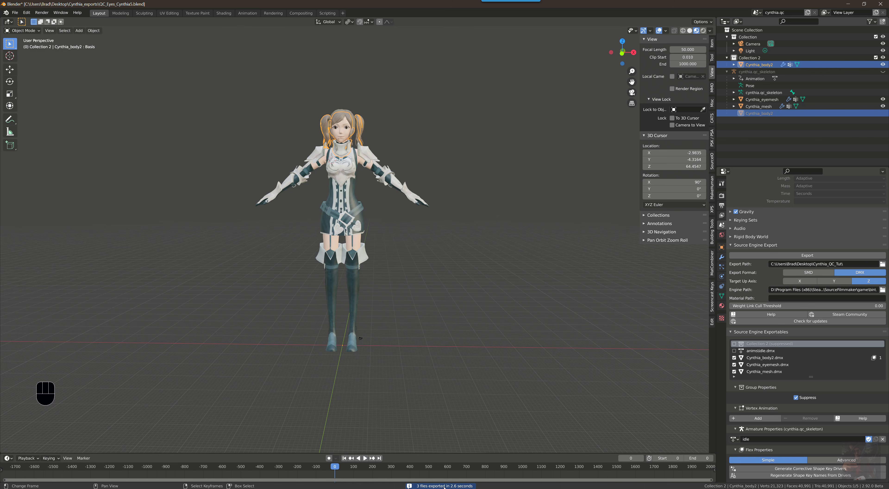
Show the system console and examine the export log for the Cynthia DMX files.
left_click(67, 14)
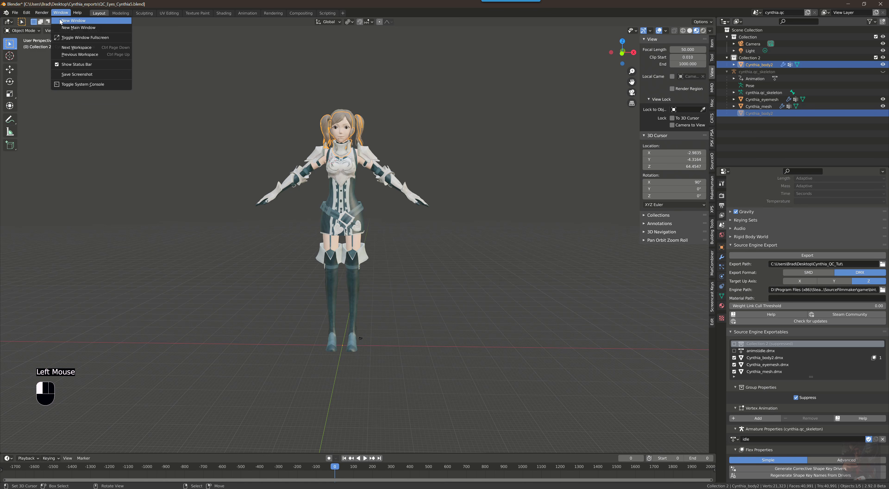
left_click(73, 85)
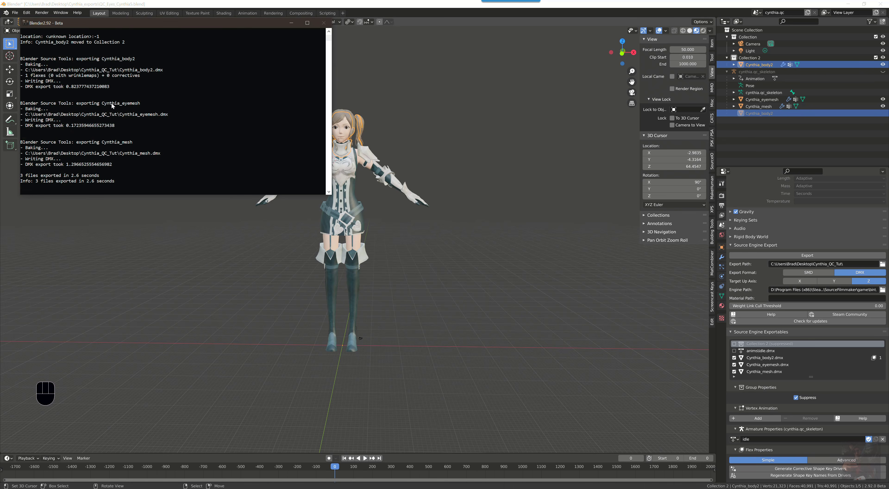
scroll(69, 57, "up", 1)
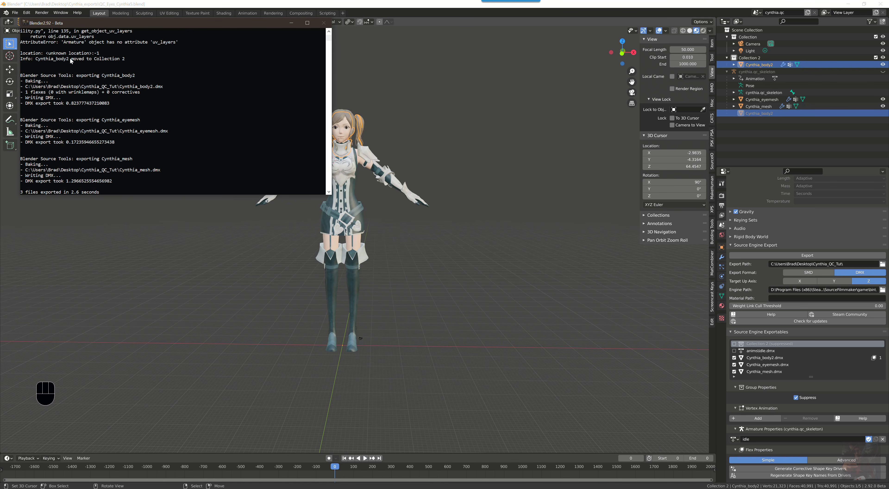
scroll(69, 60, "down", 1)
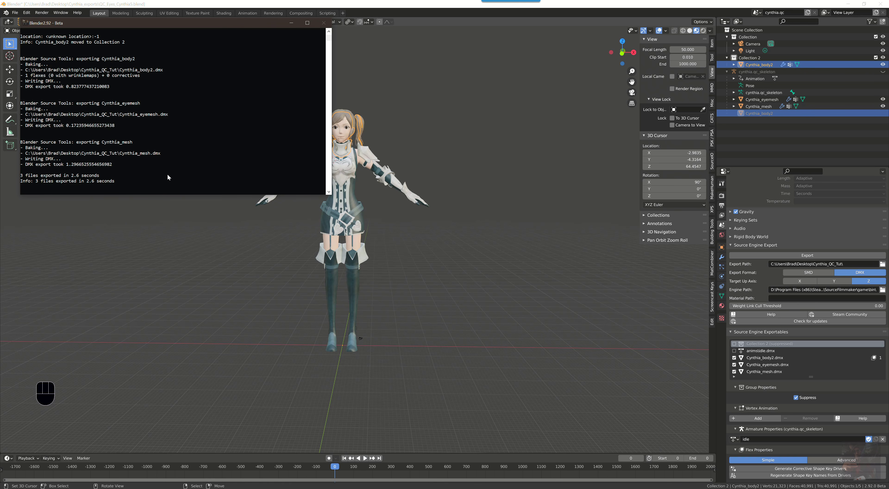
key("alt+Tab")
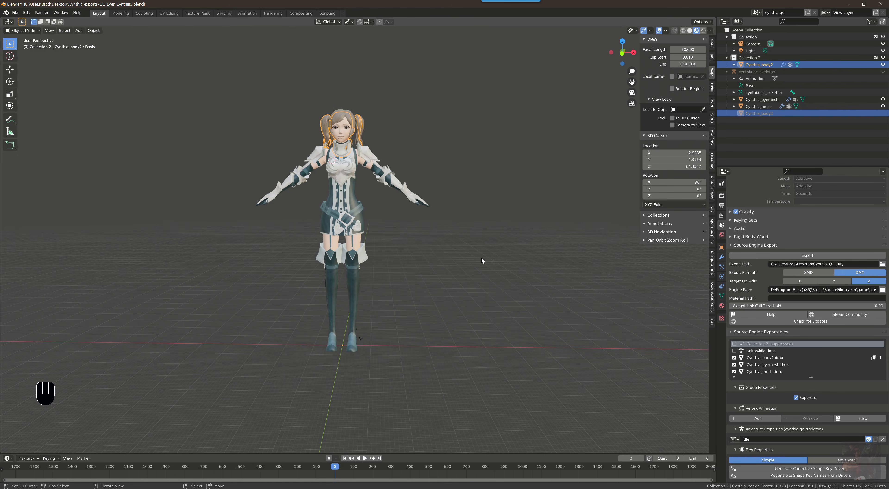
Compile the Cynthia_QCEyes_Tut.qc script from the Source Engine QC compile settings, minimizing the Notepad++ window first.
scroll(874, 349, "down", 20)
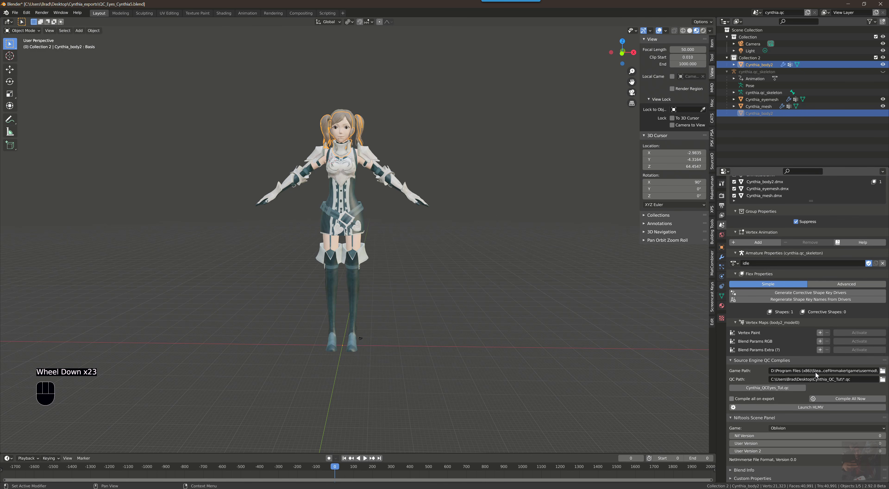
key("alt+Tab")
key("alt+Tab")
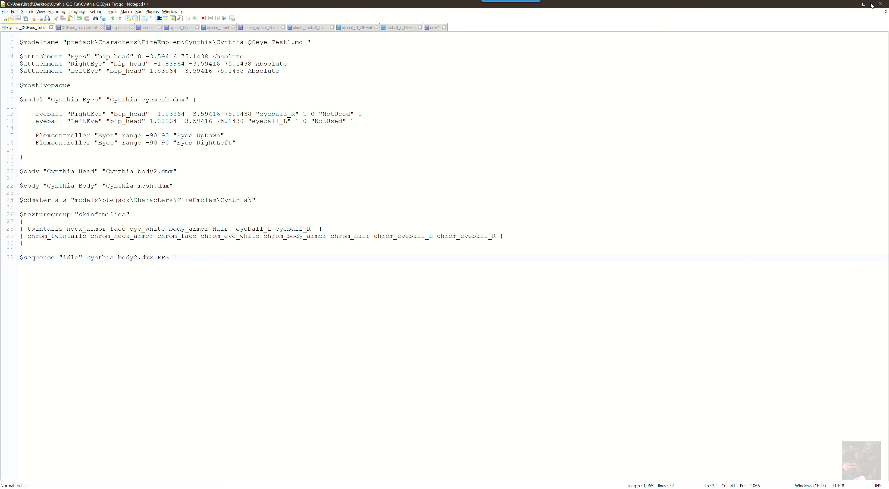
left_click(848, 4)
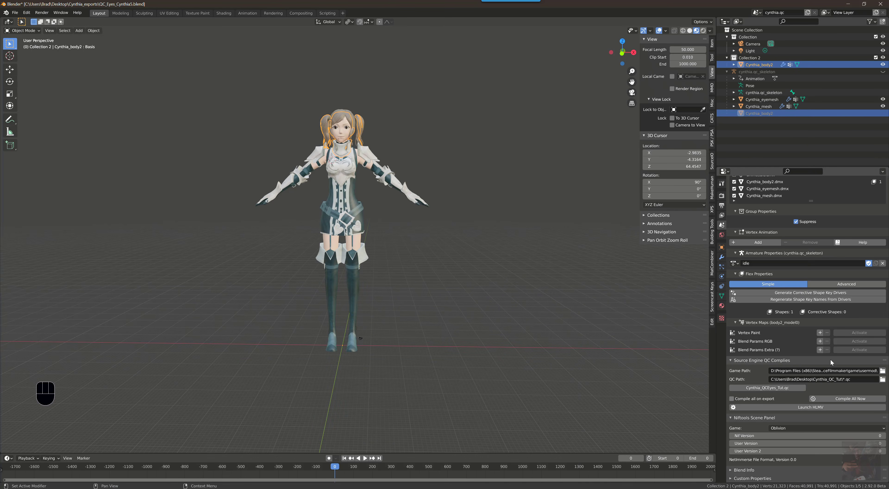
left_click(779, 388)
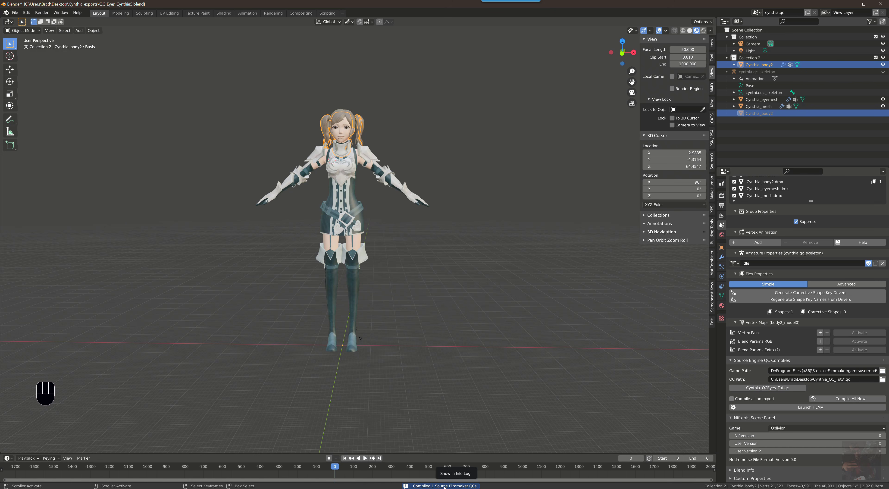
Switch to the Blender console and examine the compile log for Cynthia_QCEyes_Tut.qc.
key("alt+Tab")
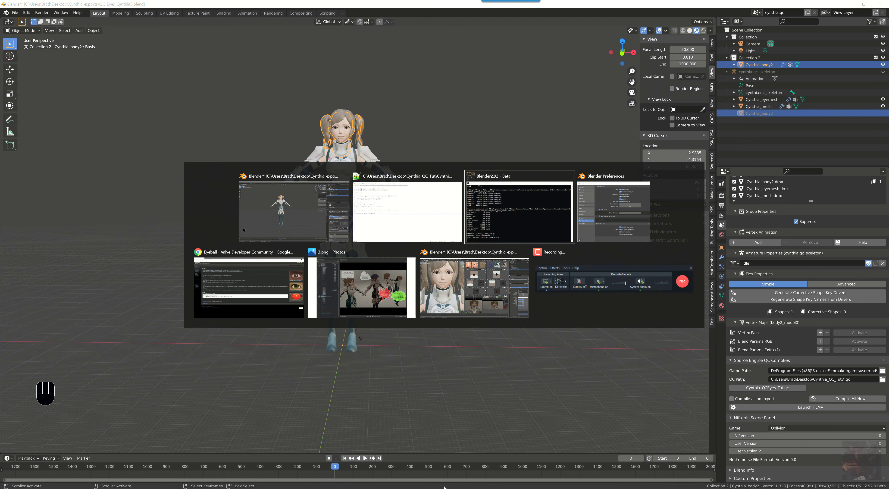
scroll(86, 121, "up", 9)
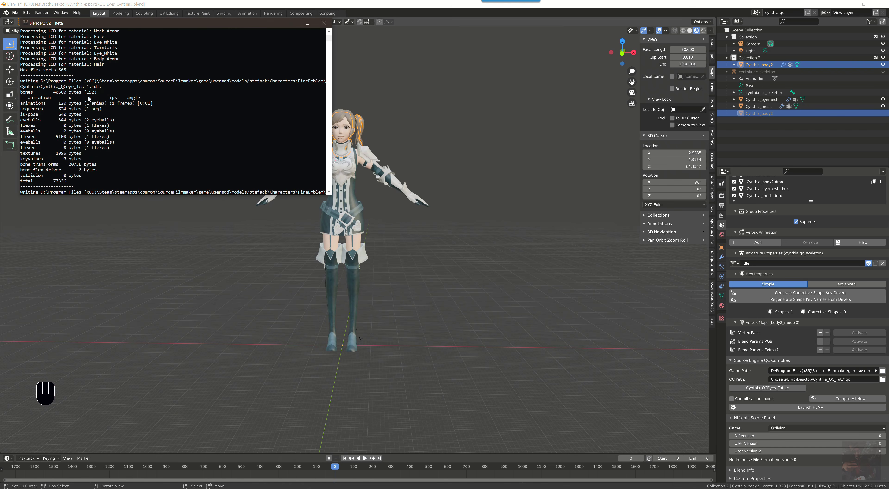
scroll(95, 144, "up", 5)
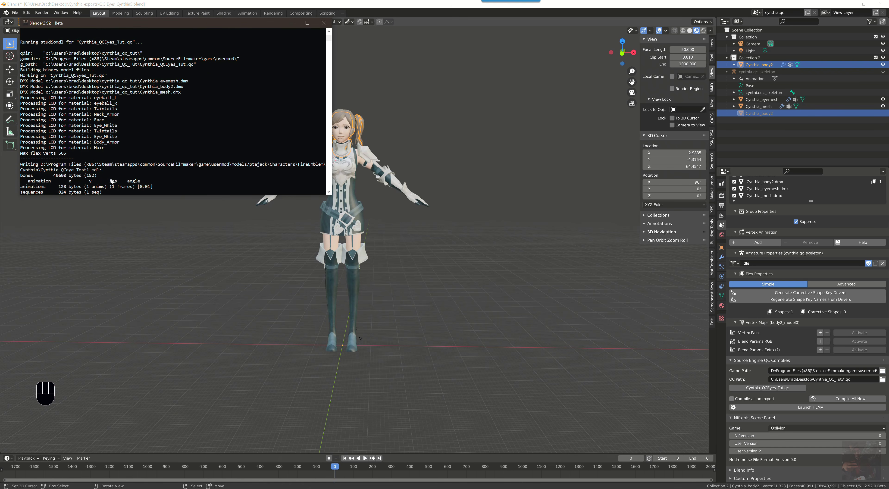
scroll(112, 181, "down", 15)
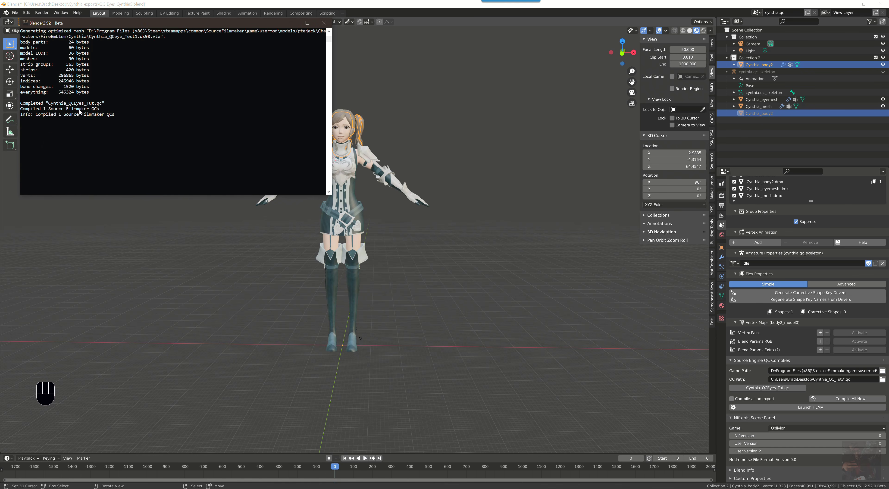
scroll(75, 113, "up", 9)
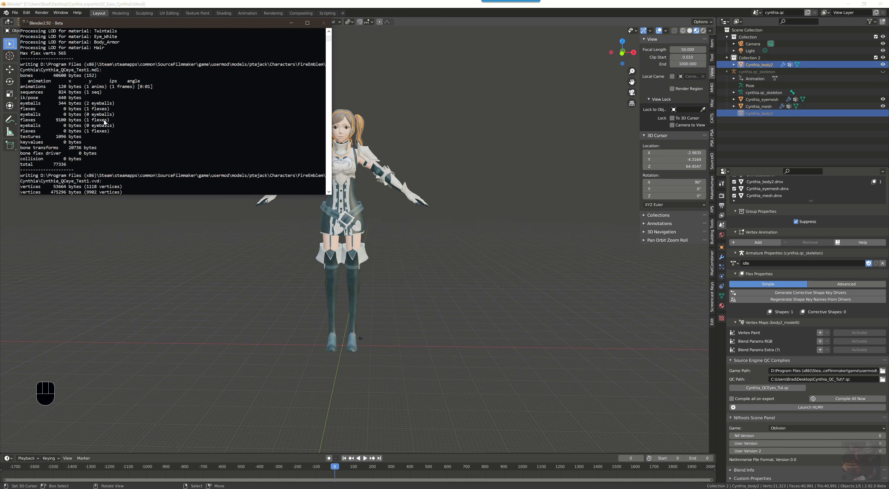
Switch to the 3.png image in Photos to review the model testing checklist, and return to the Blender scene.
key("alt+Tab")
key("Tab")
key("Tab")
key("Tab")
key("Tab")
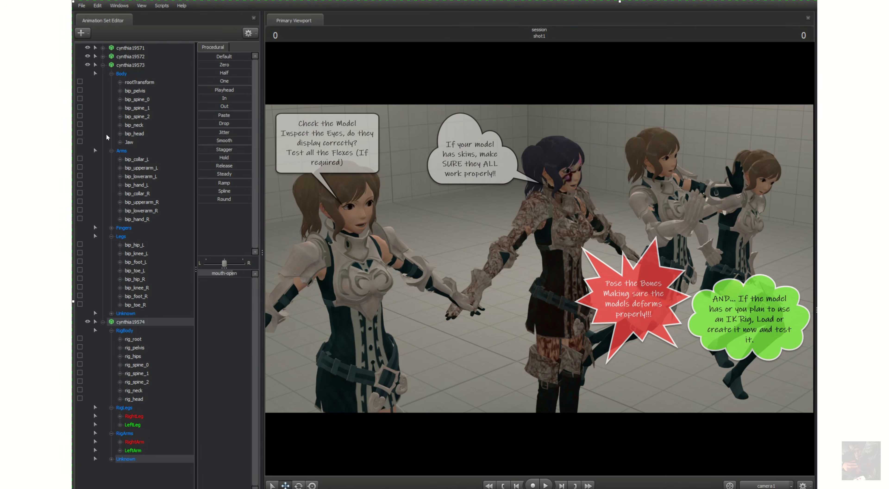
key("alt+Tab")
key("alt+Tab")
key("alt+Tab")
key("alt+Tab")
key("alt+Tab")
key("alt+Tab")
key("alt+Tab")
key("alt+Tab")
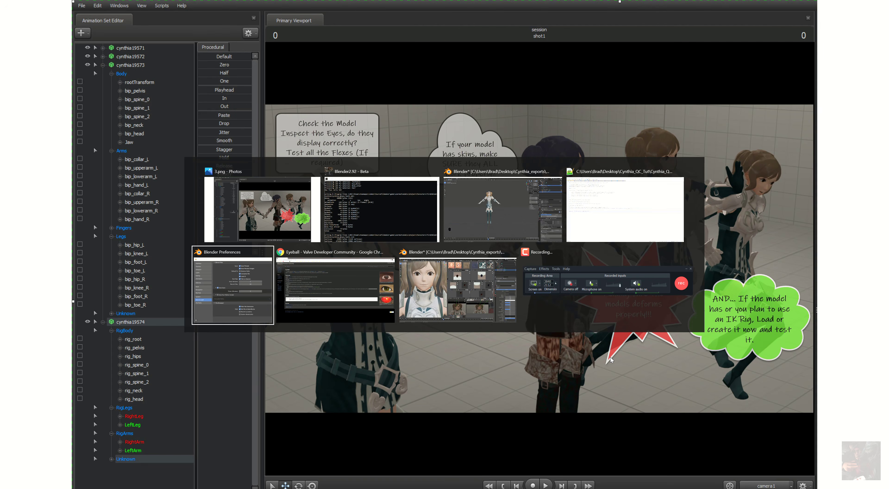
key("alt+Tab")
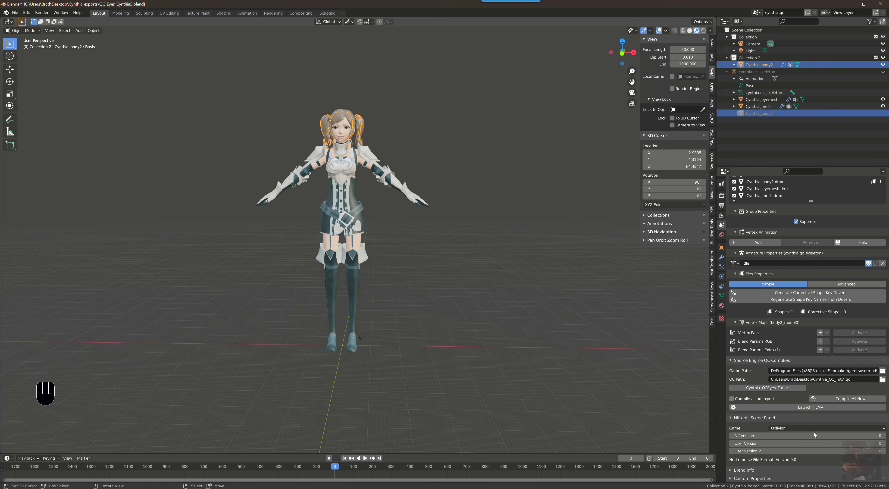
Launch Source Filmmaker through Steam and create a new session named session.
left_click(843, 488)
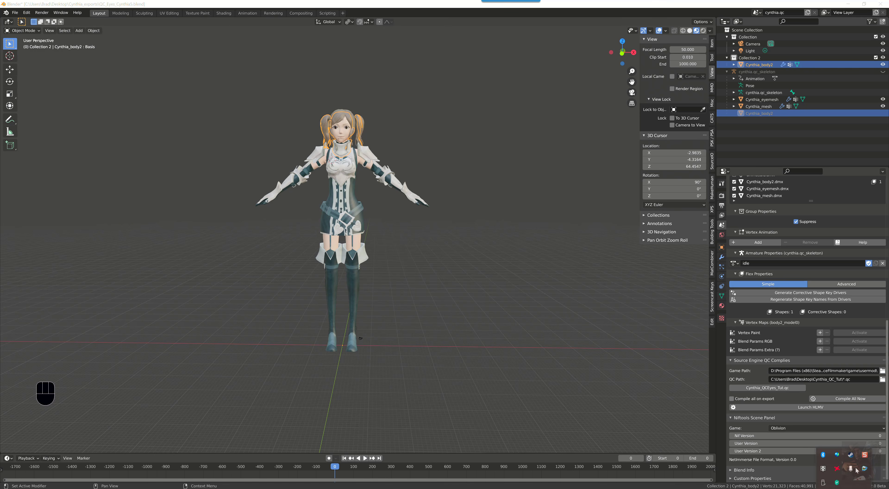
right_click(854, 455)
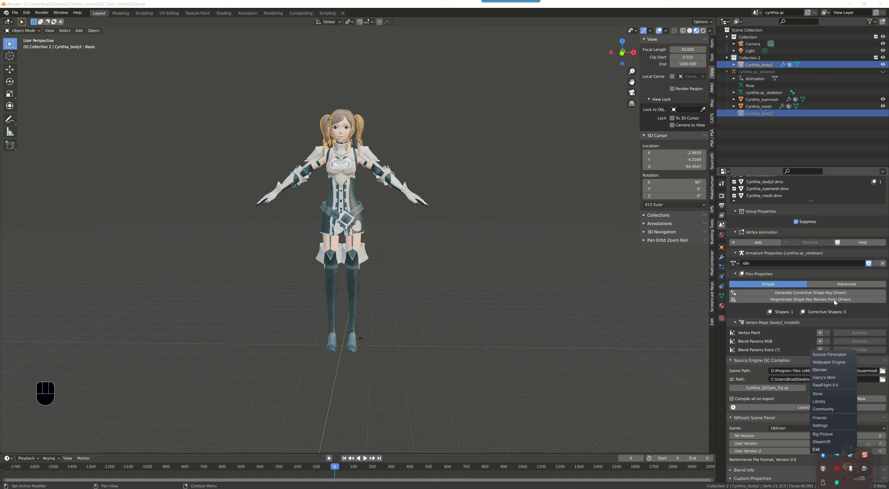
left_click(824, 354)
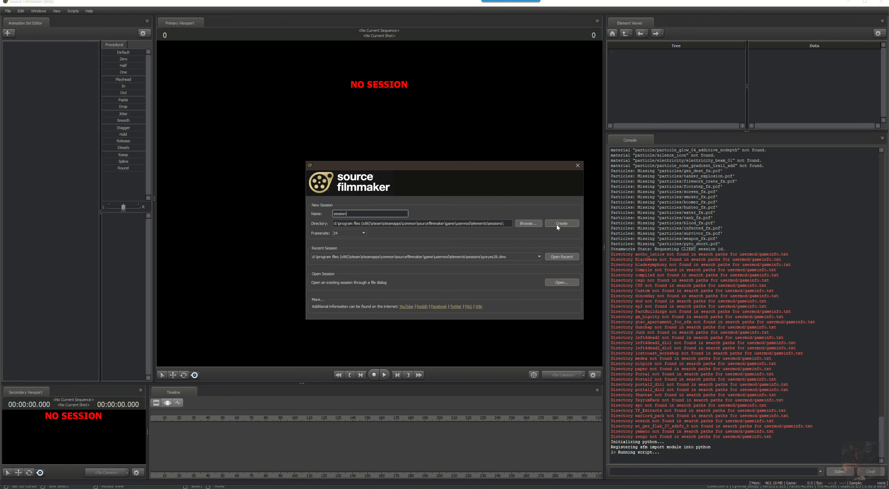
left_click(556, 223)
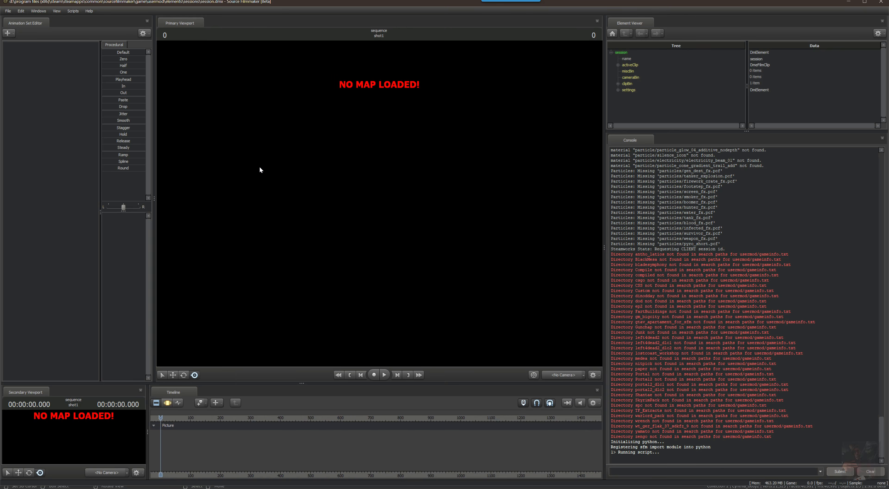
Load the stage.bsp map into the new session.
right_click(286, 192)
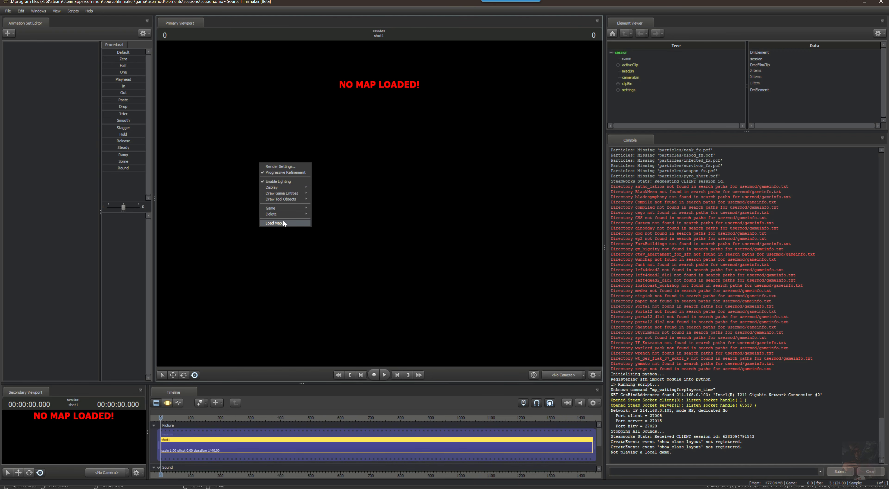
left_click(283, 221)
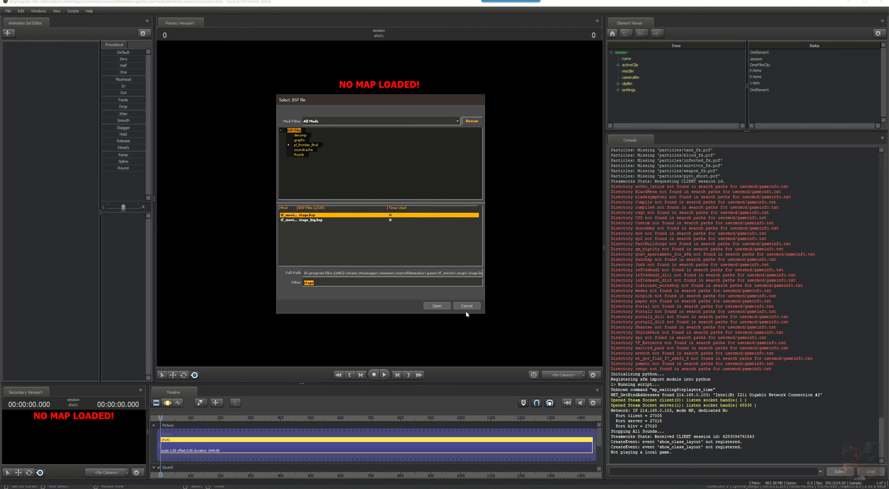
left_click(436, 305)
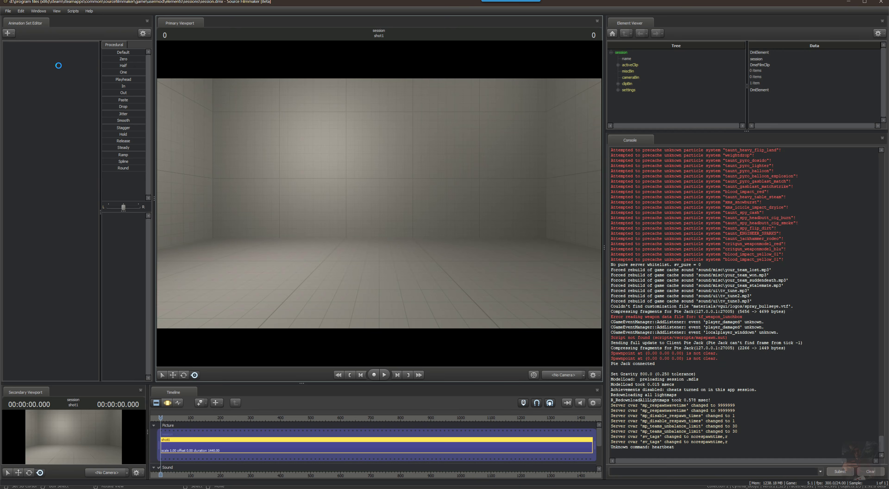
Create an animation set for the new model cynthia_qceye_test1.mdl, filtering the model list by Cynthia_qc.
right_click(59, 67)
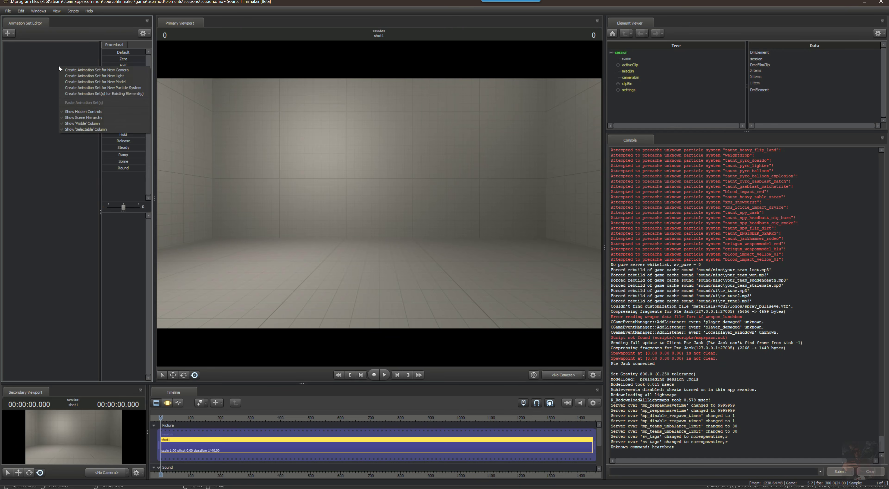
left_click(79, 82)
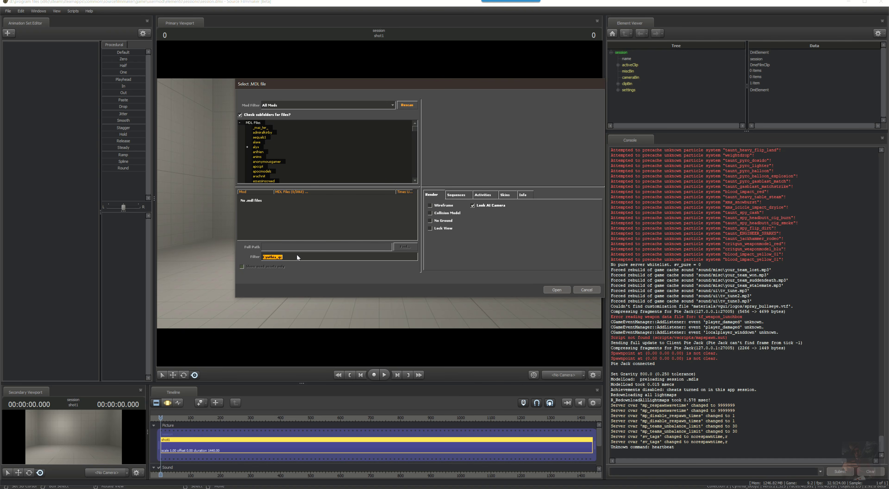
left_click_drag(297, 257, 277, 257)
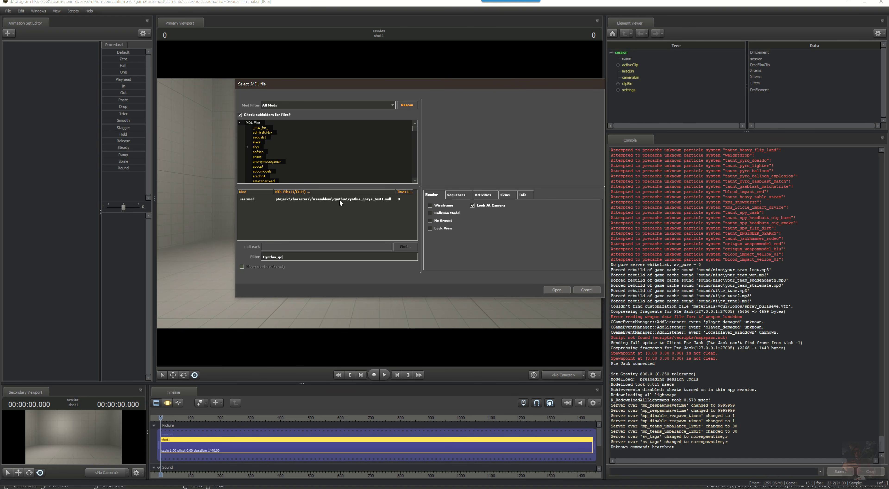
left_click(357, 198)
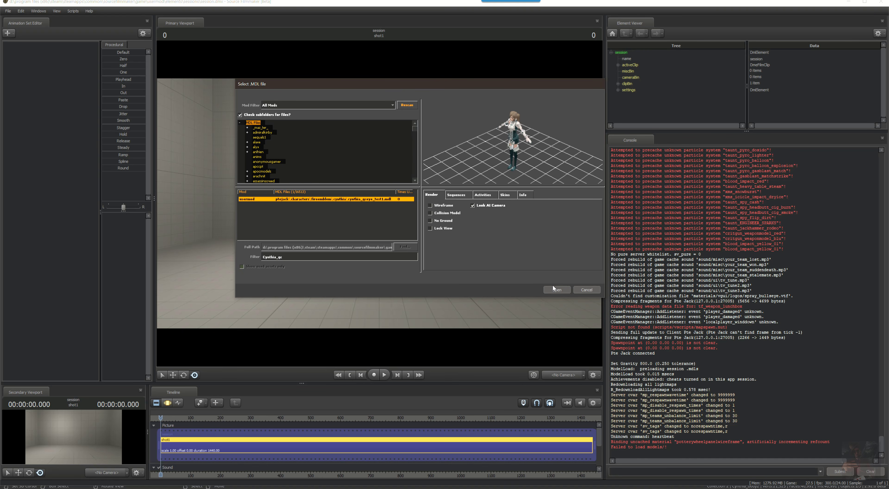
left_click(557, 289)
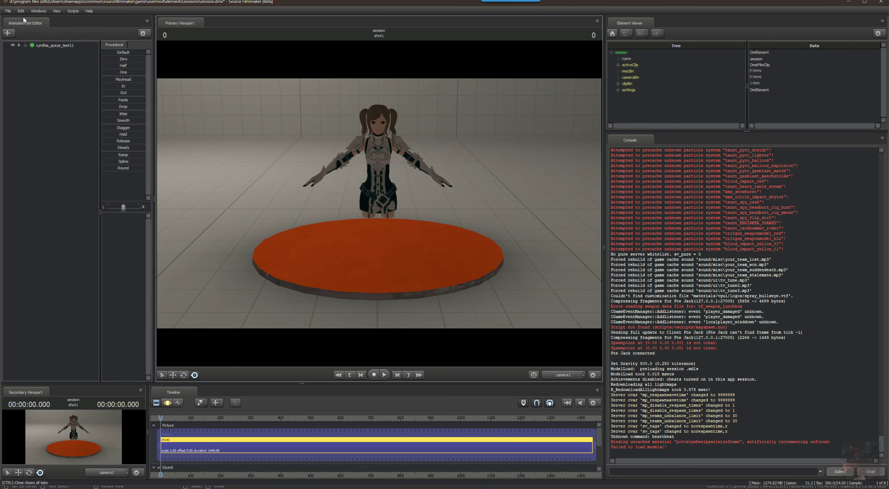
Select the Cynthia animation set in the Motion Editor and examine the face and the Eyes_UpDown and Eyes_RightLeft sliders up close.
left_click(168, 403)
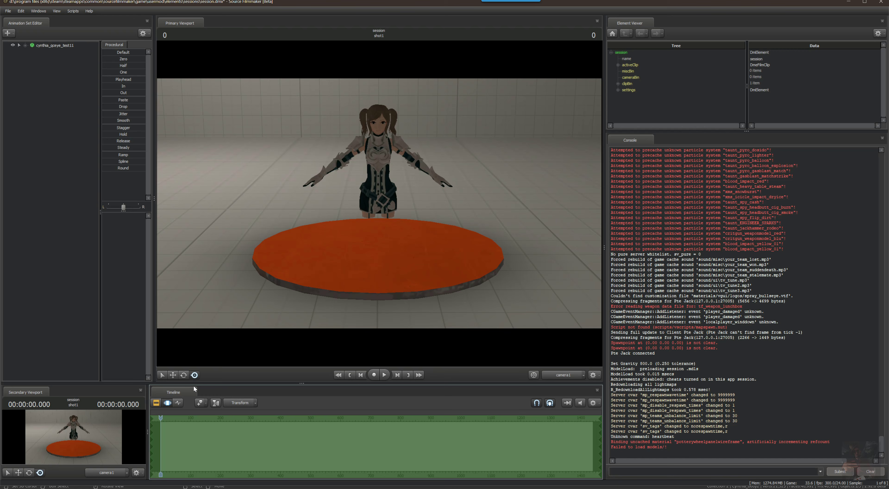
left_click(48, 45)
left_click_drag(131, 52, 148, 52)
left_click_drag(470, 173, 404, 148, "alt")
mouse_move(378, 193)
left_mouse_down("alt")
mouse_move(378, 204)
mouse_move(369, 160)
mouse_move(390, 162)
mouse_move(377, 205)
left_mouse_up("alt")
key("w")
key("w")
key("w")
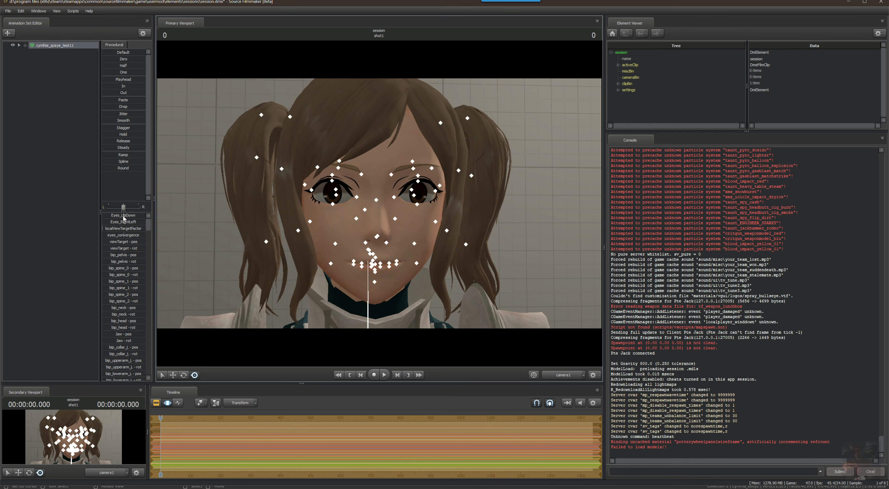
mouse_move(123, 216)
left_mouse_down()
mouse_move(103, 216)
mouse_move(145, 216)
mouse_move(103, 222)
mouse_move(144, 222)
mouse_move(110, 222)
mouse_move(122, 222)
left_mouse_up()
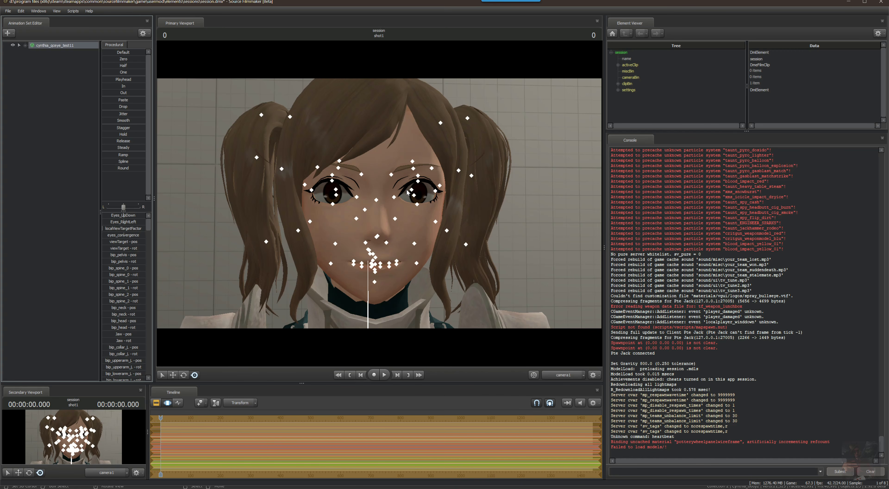
Switch to Notepad++ and review the shader text in eyeball_R.vmt and eyeball_L.vmt.
key("alt+Tab")
key("alt+Tab")
key("alt+Tab")
key("alt+Tab")
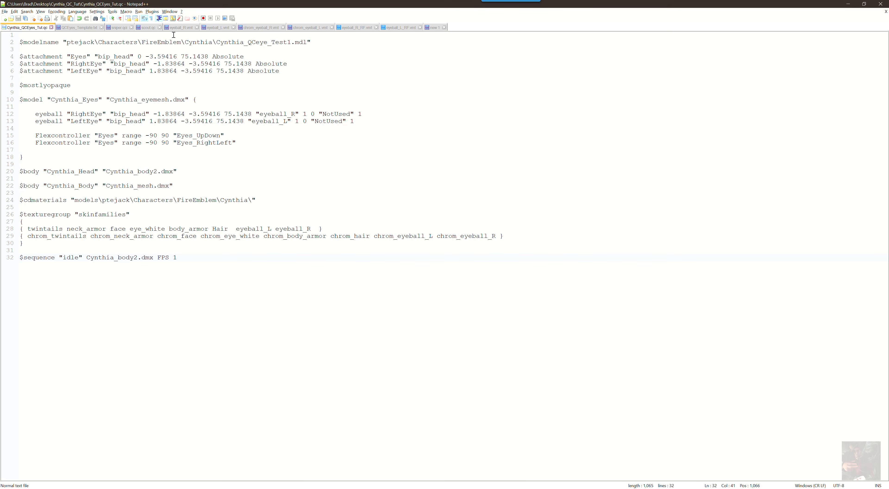
left_click(182, 27)
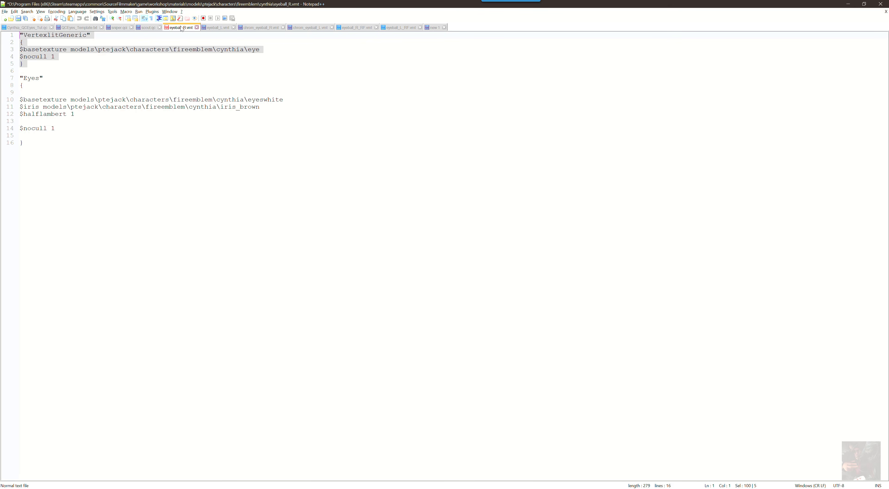
left_click(218, 27)
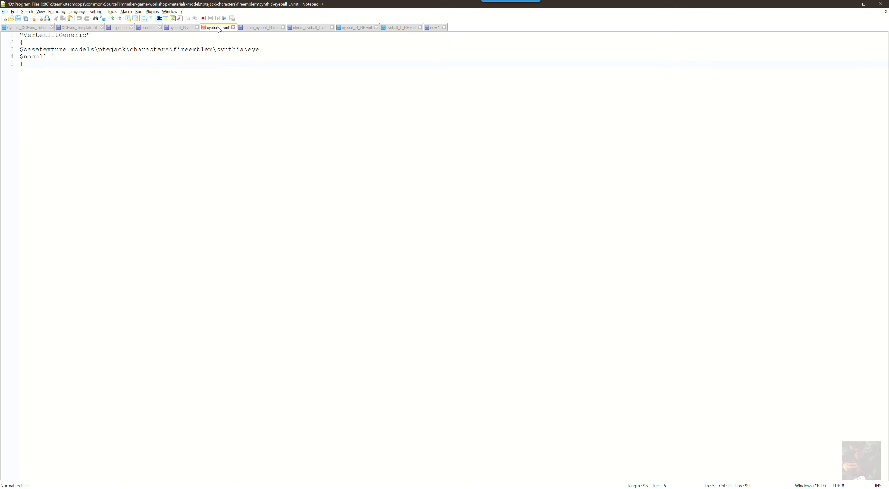
Delete the VertexlitGeneric block from eyeball_R.vmt, leaving the Eyes shader block as its first line, and save the file.
left_click(182, 28)
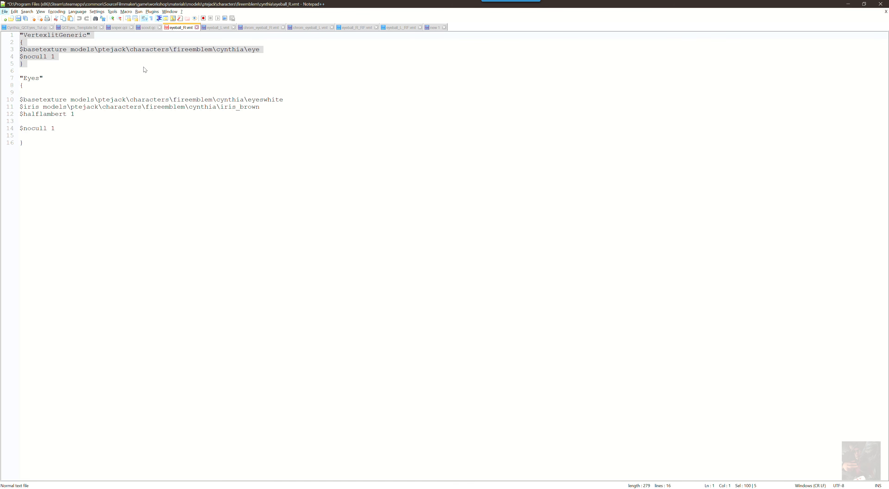
left_click(22, 71)
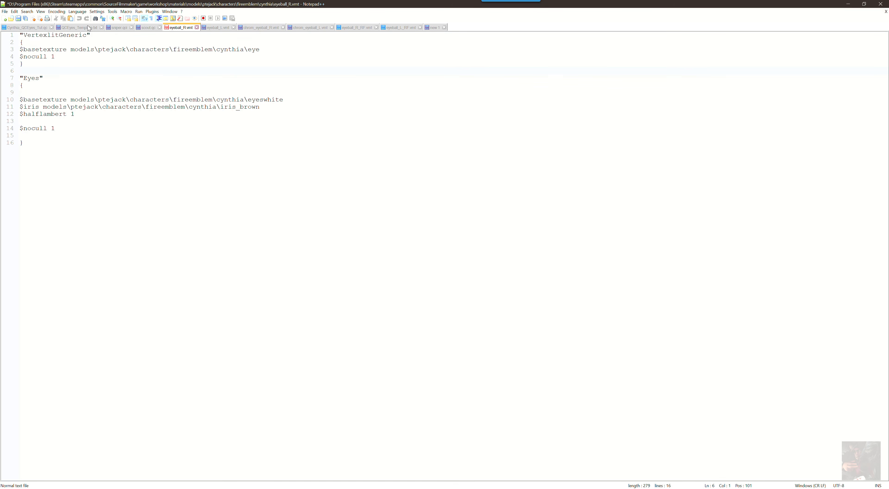
key("shift+Up")
key("shift+Up")
key("shift+Up")
key("shift+Up")
key("shift+Up")
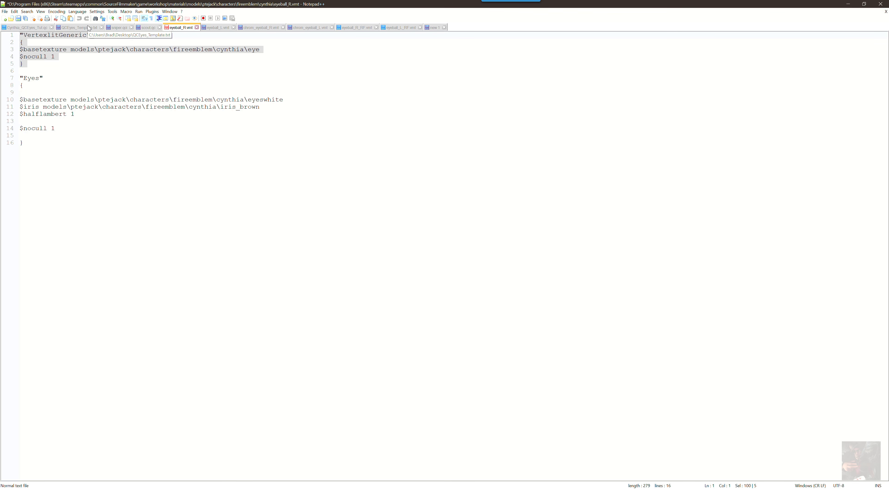
key("Delete")
key("Delete")
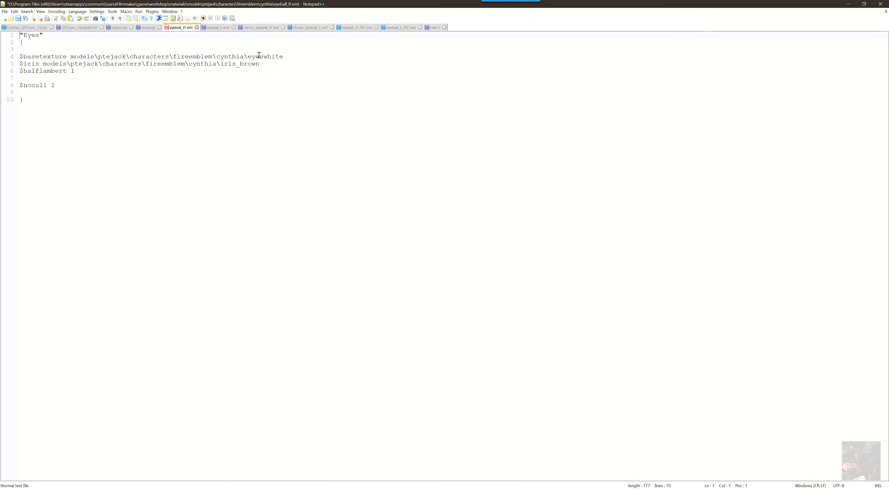
left_click(5, 12)
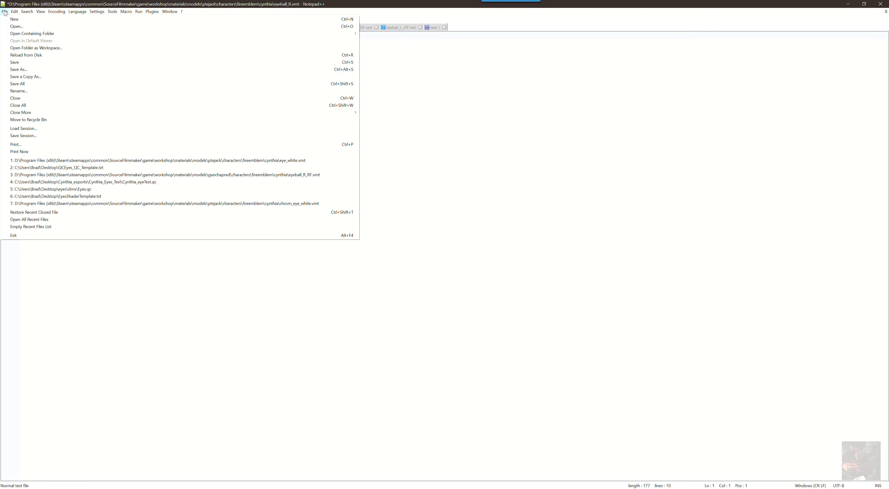
left_click(15, 63)
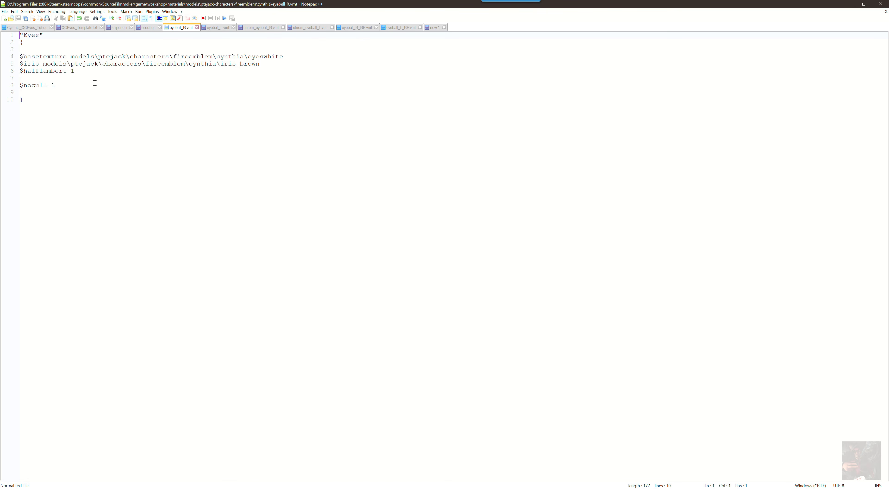
Replace the whole contents of eyeball_L.vmt with the Eyes shader block copied from eyeball_R.vmt and save the file.
left_click_drag(27, 109, 20, 35)
key("ctrl+c")
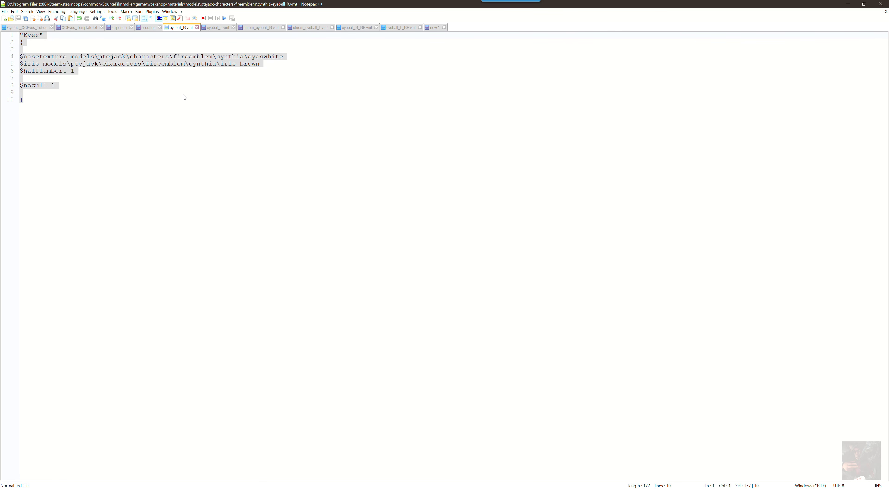
left_click(218, 29)
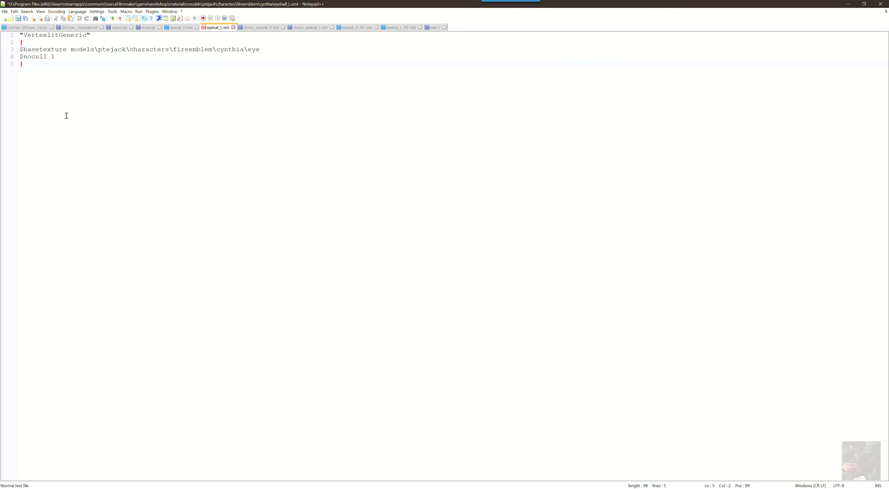
key("ctrl+a")
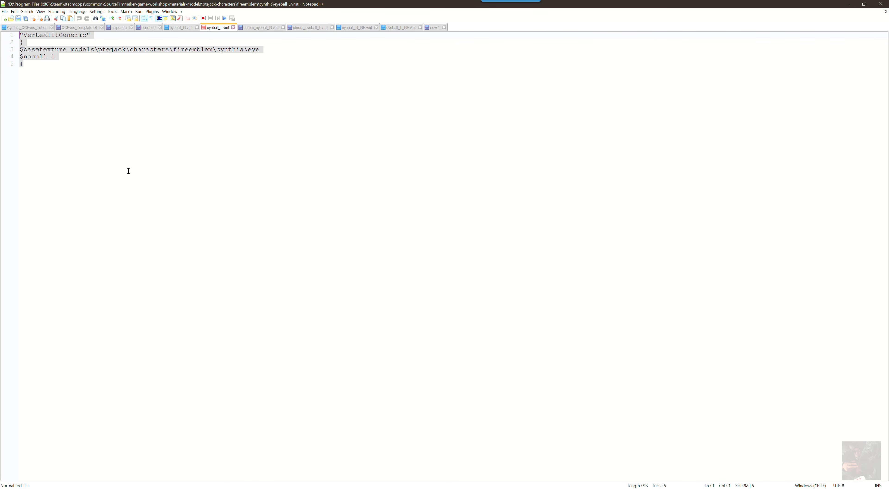
key("ctrl+v")
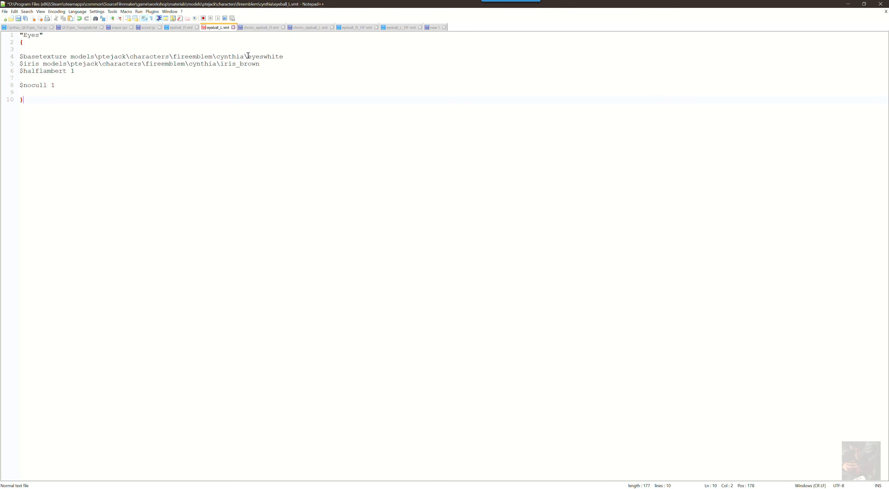
left_click_drag(247, 57, 222, 65)
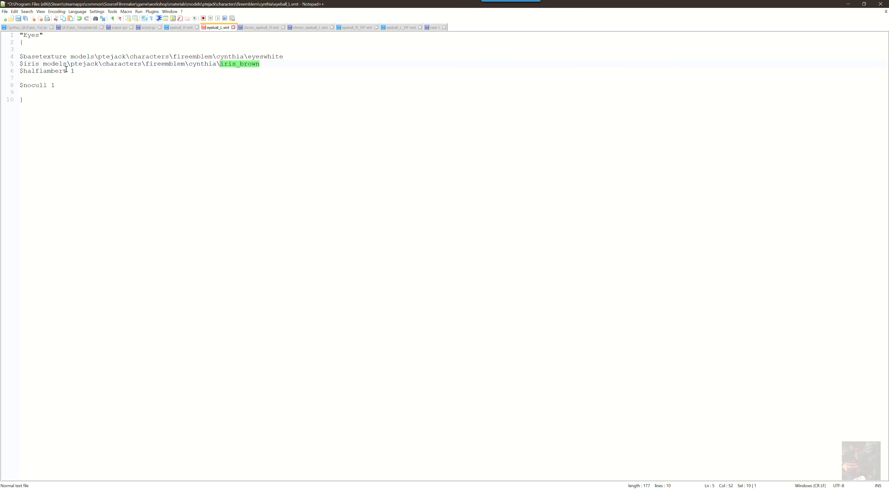
left_click(5, 12)
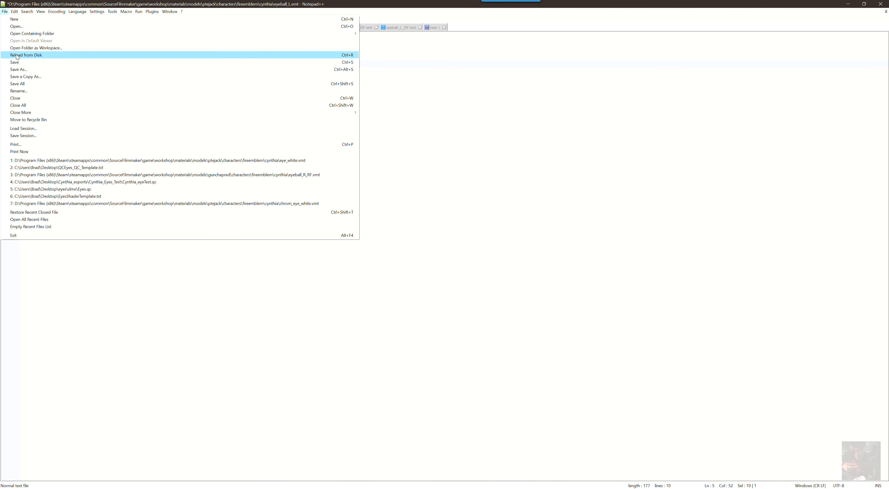
left_click(18, 64)
Switch to Source Filmmaker, run mat_reloadallmaterials in the console, and move the playhead to frame 29.
key("alt+Tab")
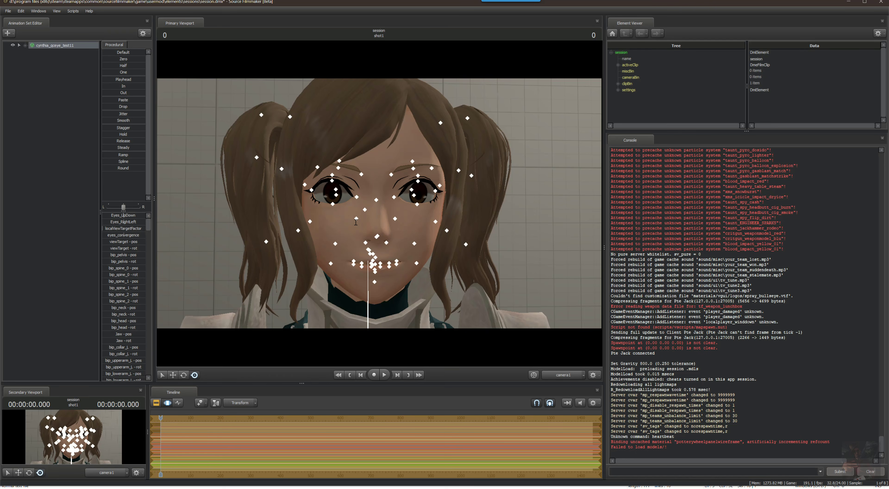
left_click(617, 471)
type("M")
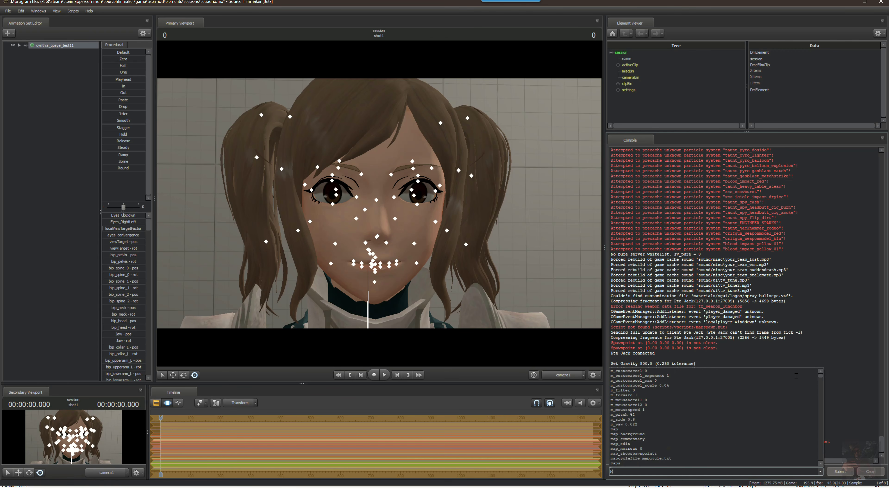
type("at_re")
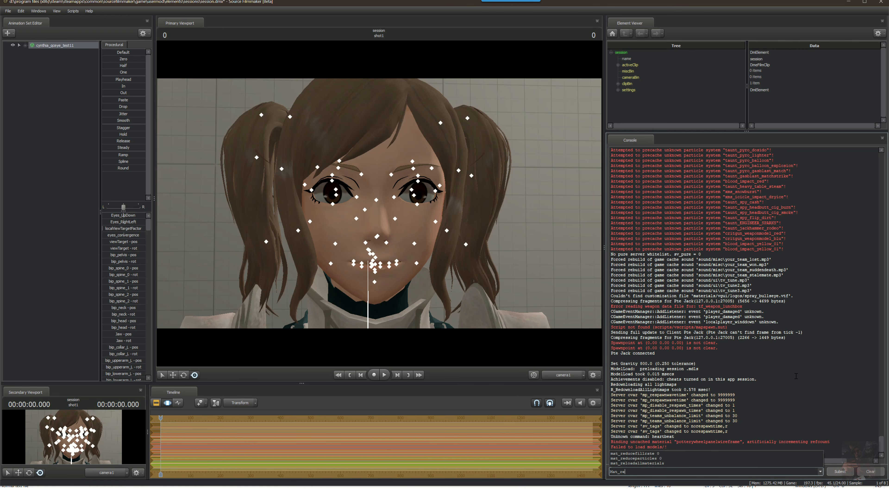
type("loadal")
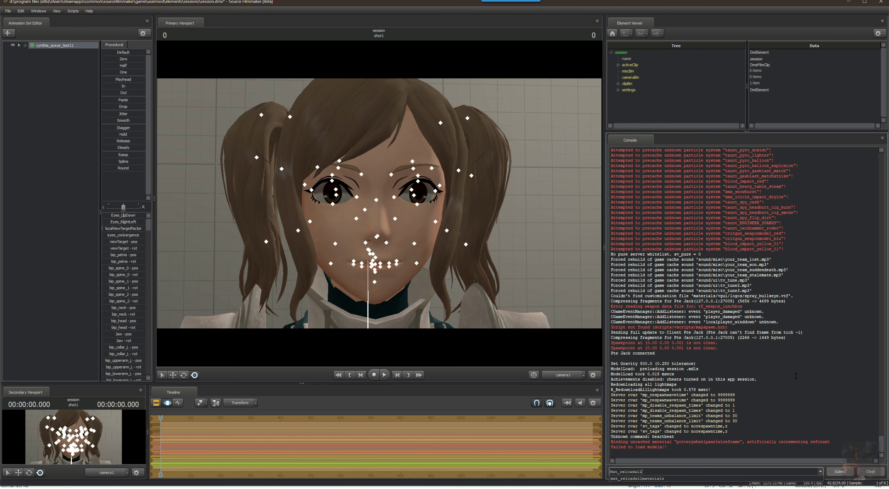
type("l")
key("Tab")
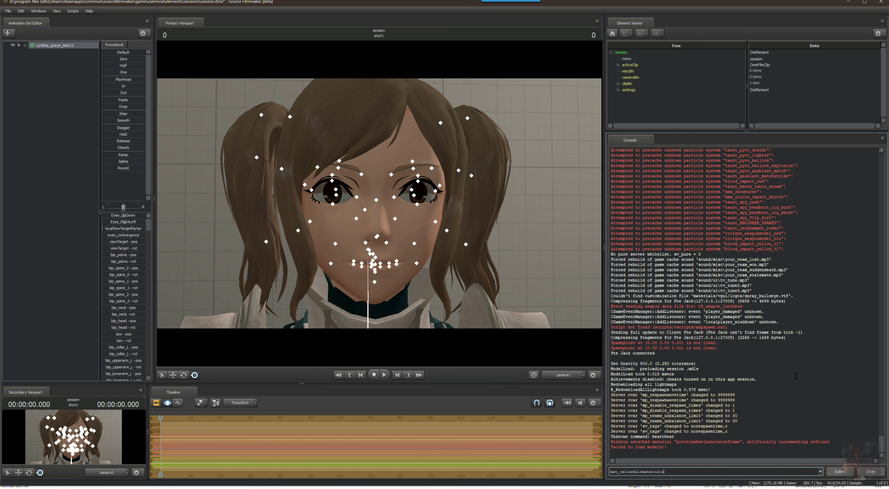
key("Return")
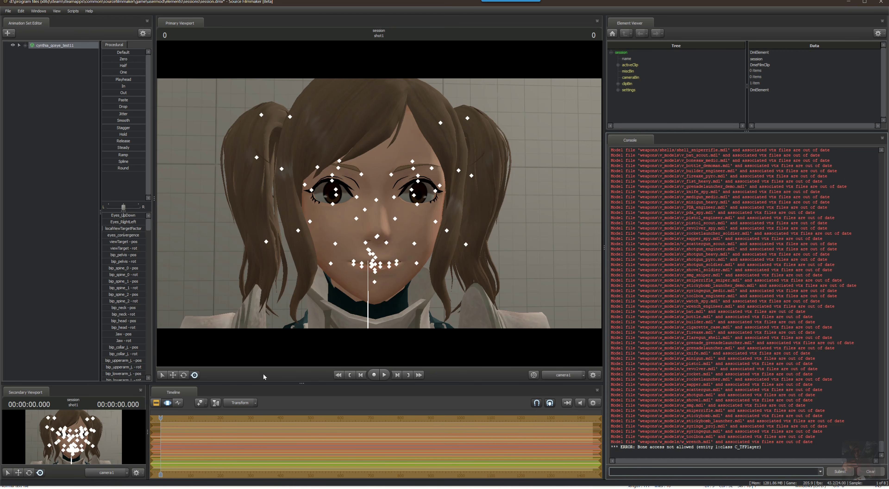
left_click(161, 418)
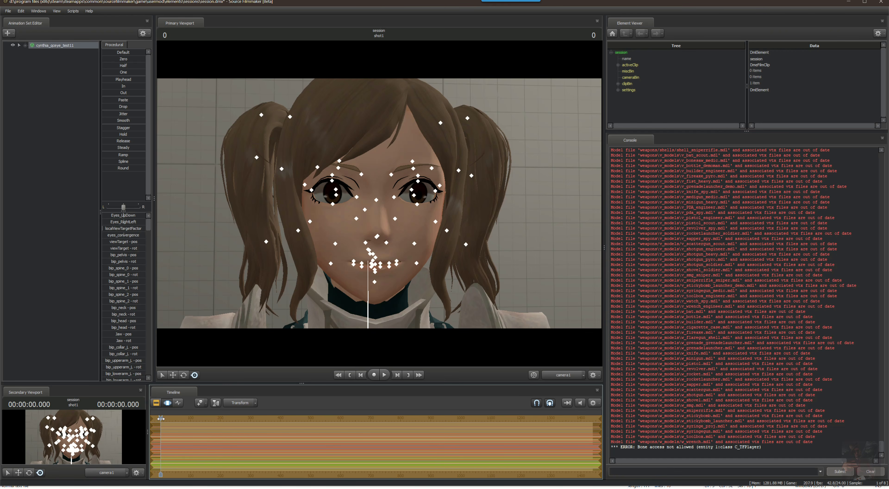
left_click_drag(161, 418, 169, 420)
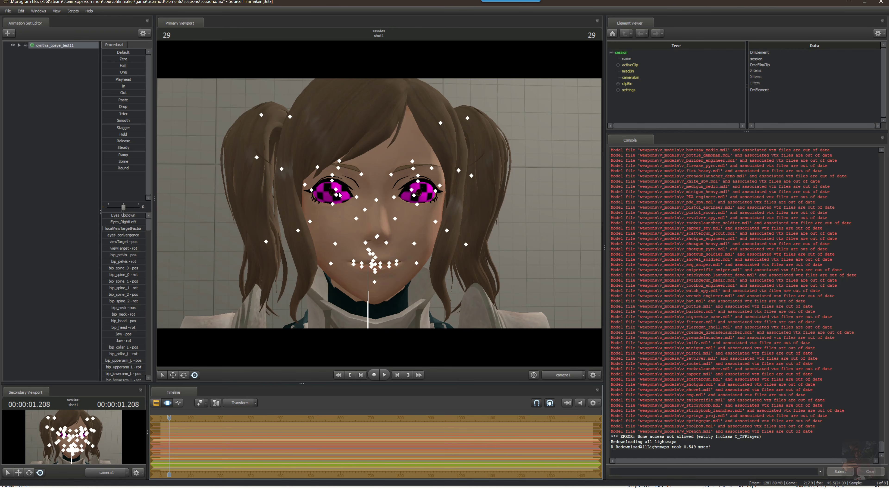
Switch to File Explorer and open the SourceFilmmaker\game\workshop\materials folder.
key("alt+Tab")
key("alt+Tab")
key("alt+Tab")
key("alt+Tab")
key("alt+Tab")
key("alt+Tab")
key("alt+Tab")
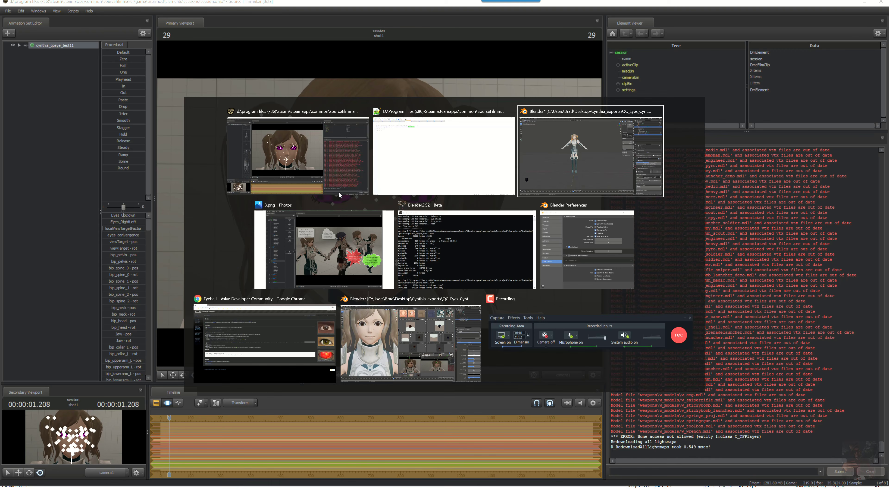
key("alt+Tab")
key("alt+Tab")
key("alt+Tab")
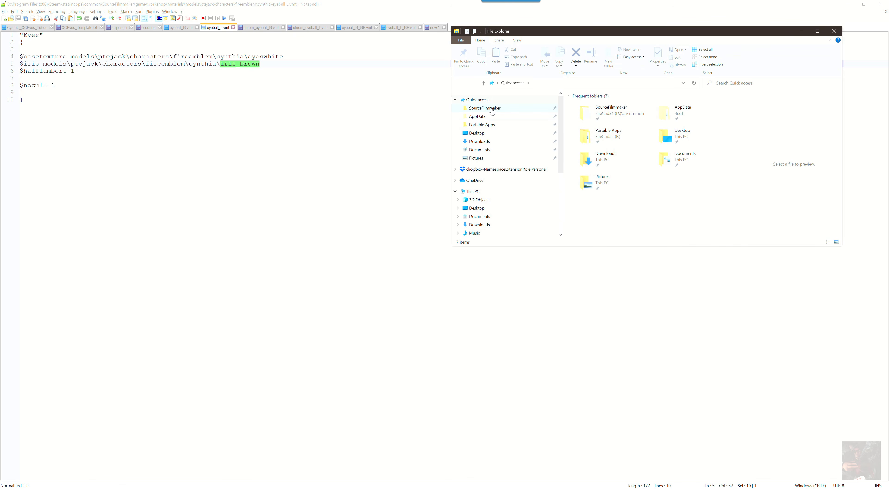
left_click(484, 108)
double_click(584, 113)
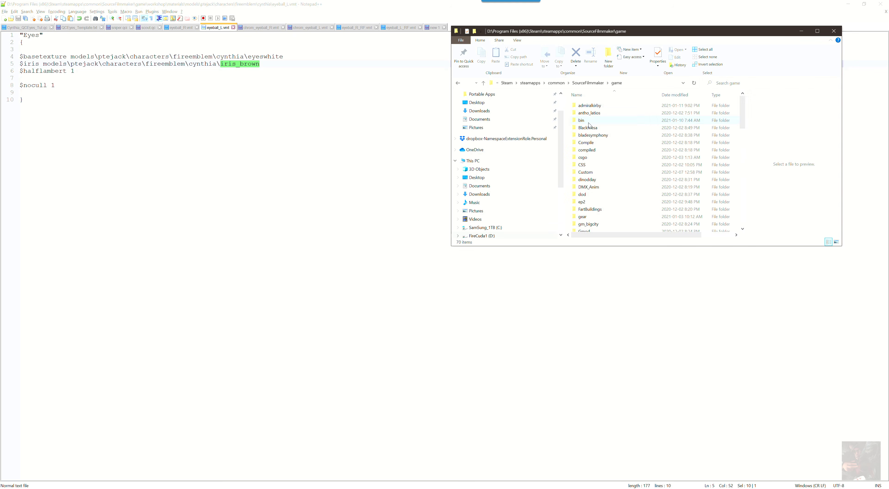
scroll(590, 145, "down", 10)
scroll(590, 145, "down", 1)
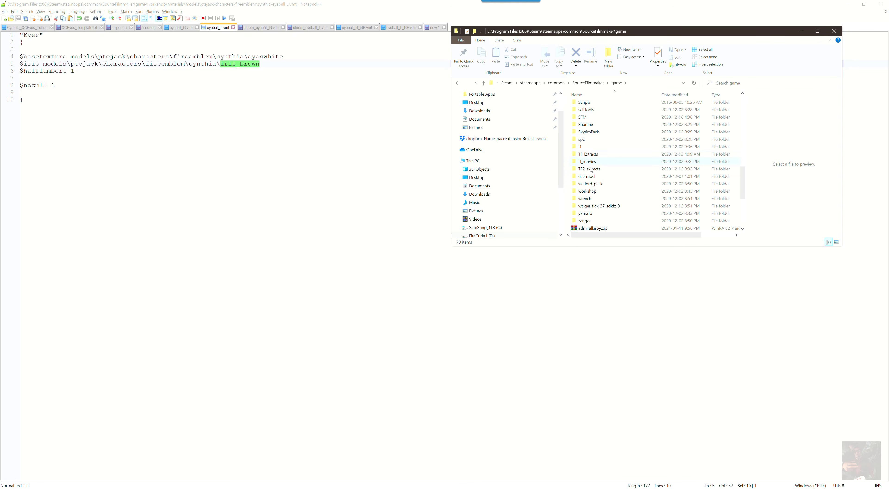
double_click(586, 191)
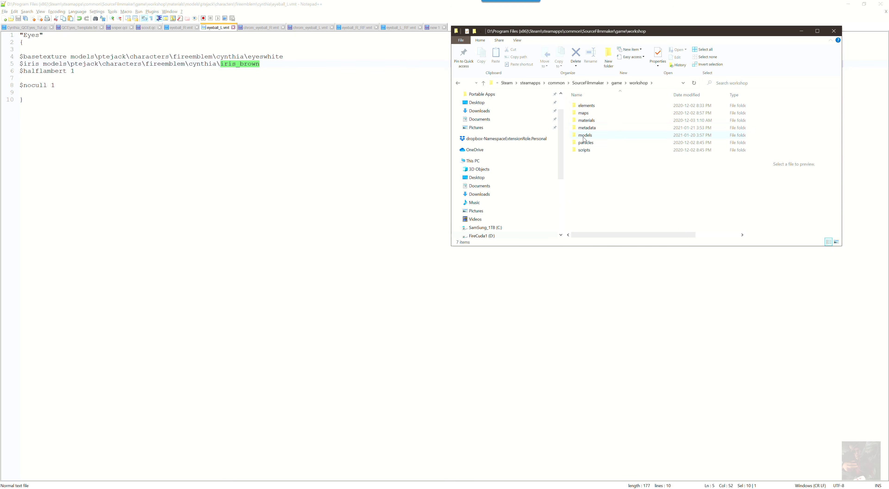
double_click(585, 122)
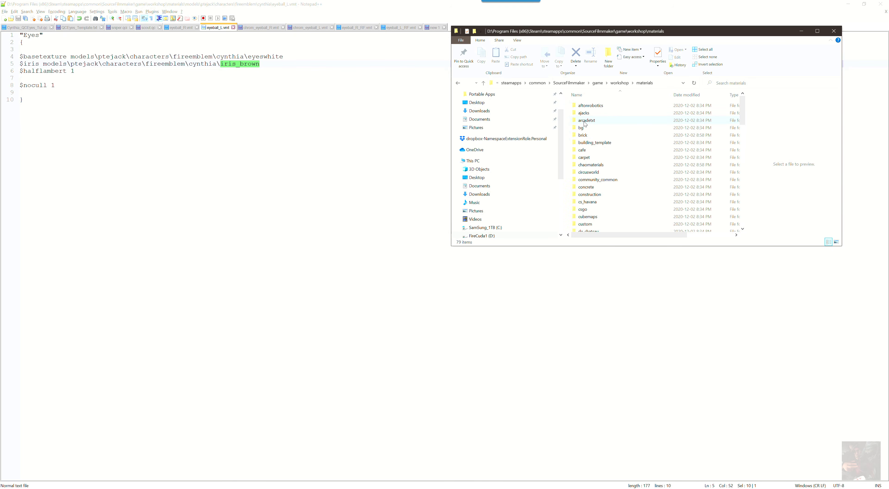
Open the subfolder models\ptejack\characters\fireemblem\cynthia.
scroll(587, 191, "down", 3)
scroll(587, 192, "down", 7)
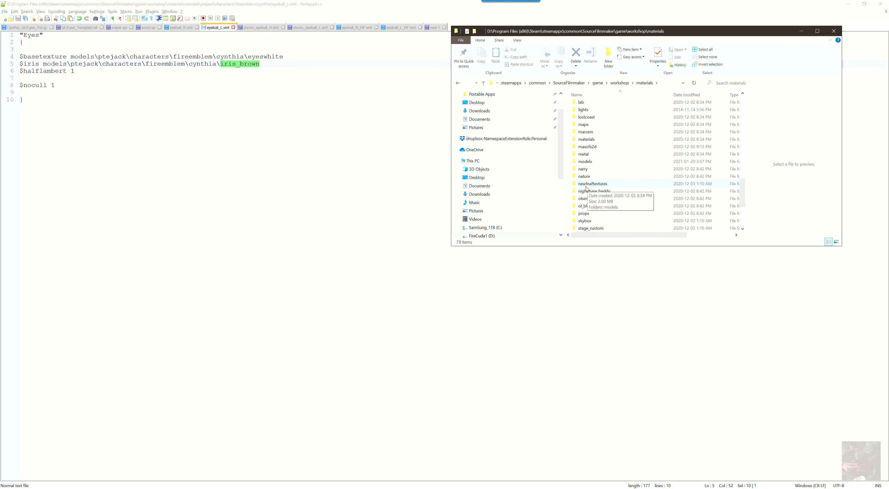
double_click(587, 185)
scroll(583, 167, "down", 20)
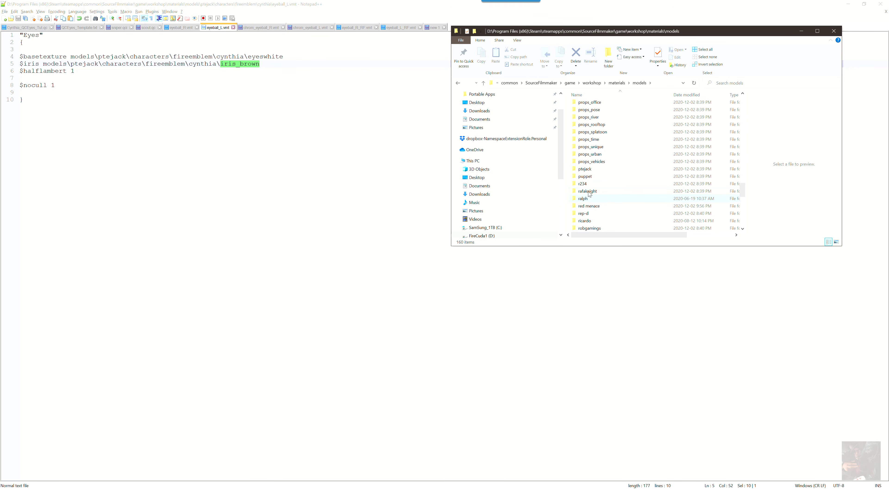
double_click(585, 169)
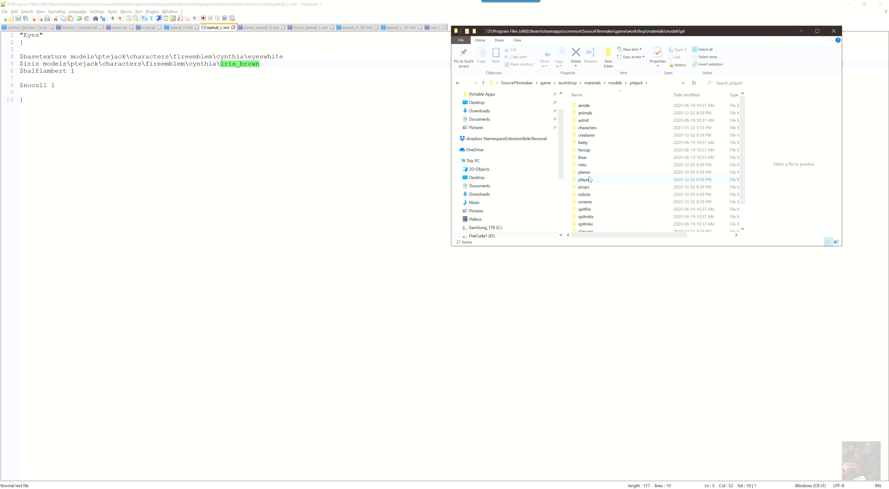
scroll(589, 180, "down", 2)
scroll(589, 180, "up", 2)
double_click(593, 130)
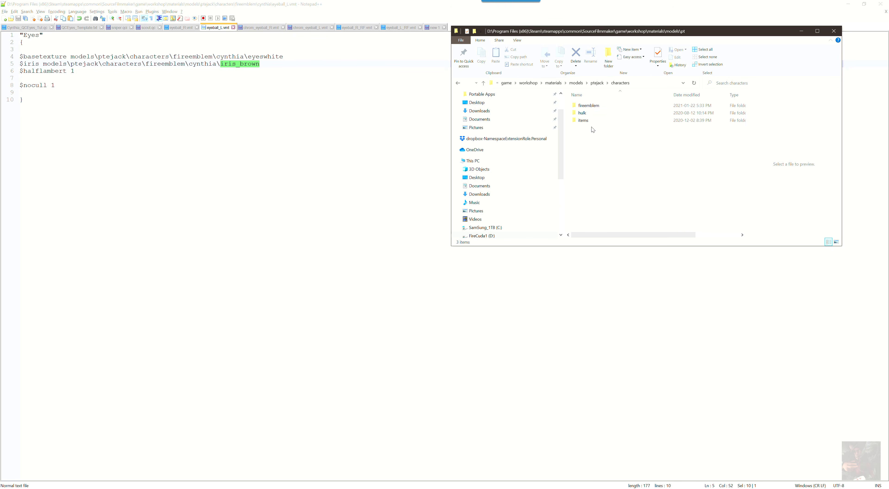
double_click(583, 105)
double_click(583, 105)
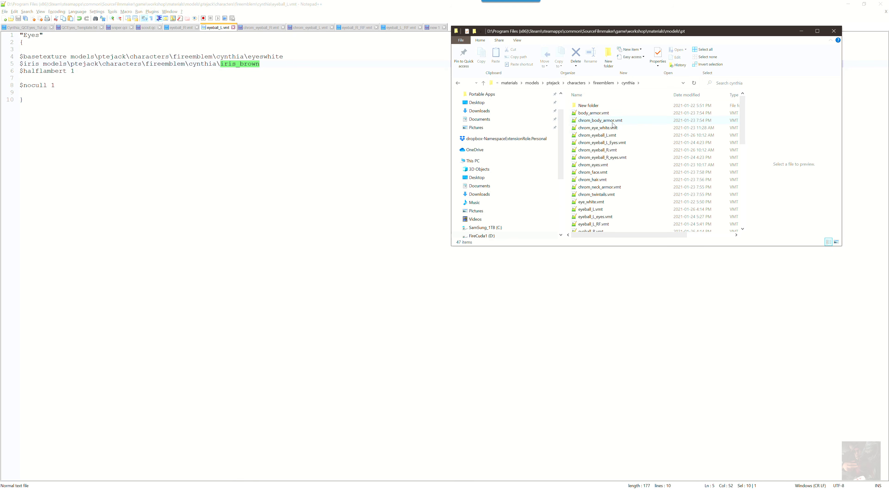
Widen the folder window and show the Cynthia texture files as medium icons.
left_click_drag(742, 115, 741, 176)
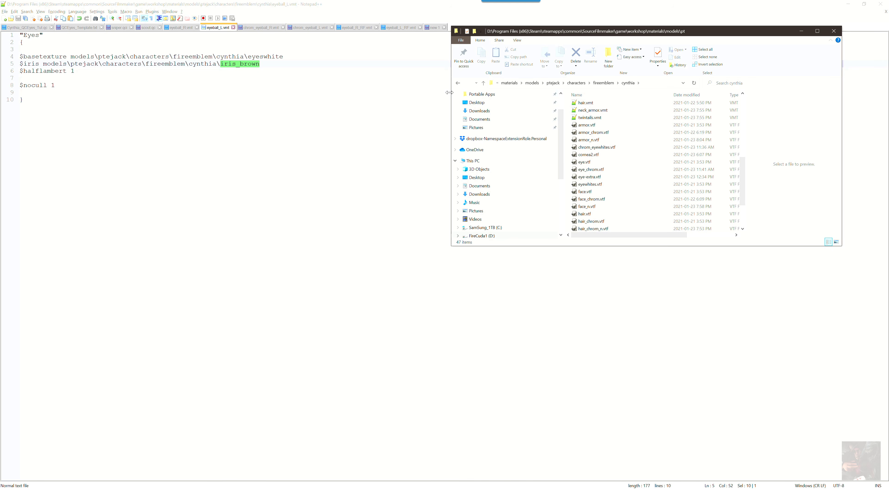
left_click_drag(449, 92, 344, 92)
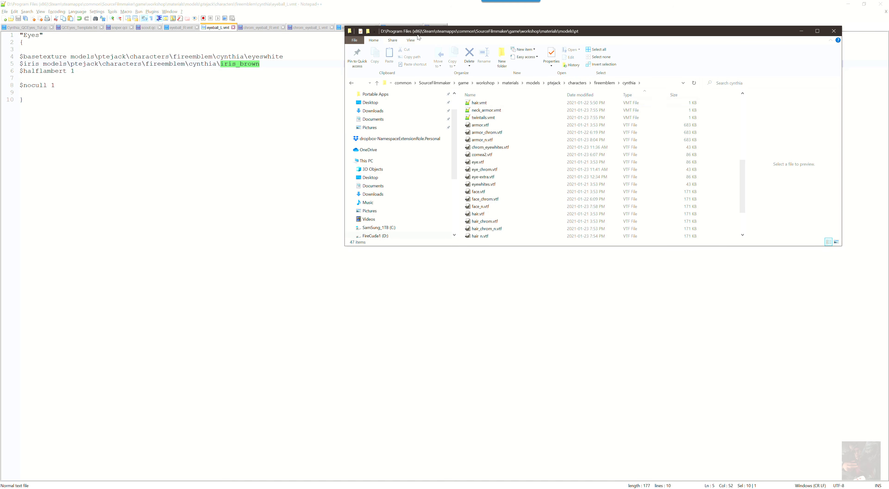
left_click(410, 40)
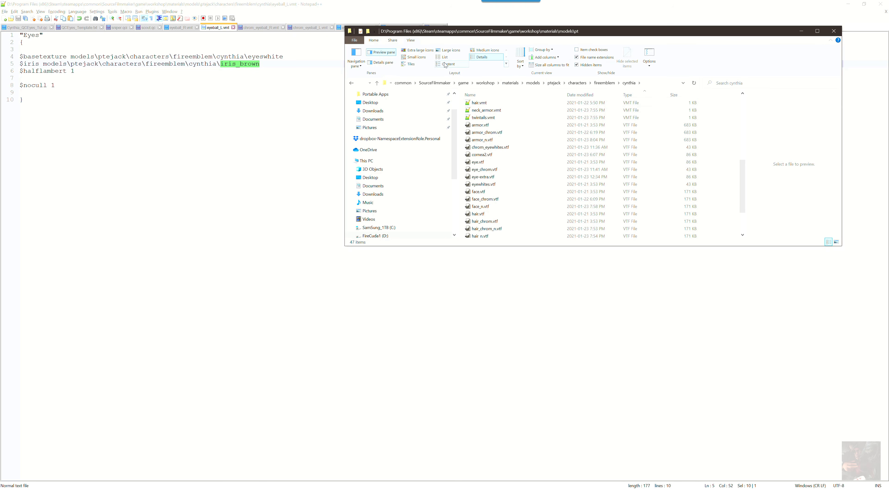
left_click(487, 50)
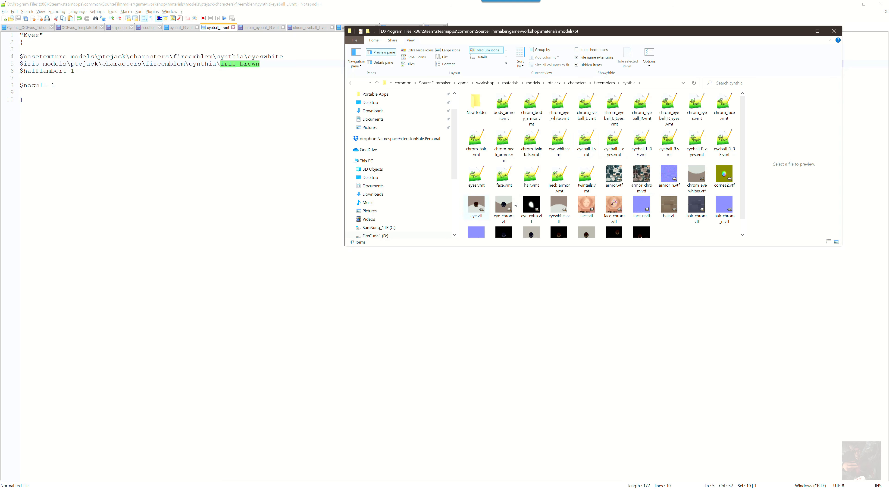
Select the eyewhites.vtf texture and check the exact spelling of its file name.
left_click(560, 207)
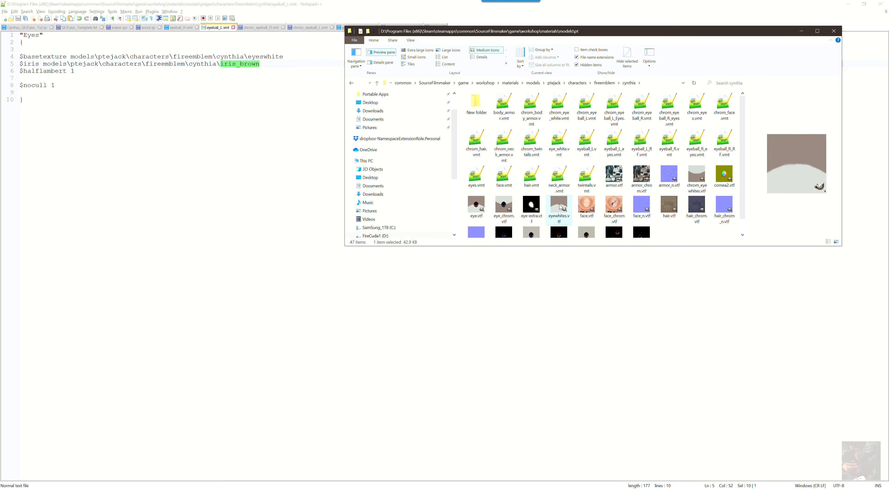
left_click(557, 219)
left_click_drag(564, 217, 545, 218)
key("Left")
key("shift+Right")
key("shift+Right")
key("shift+Right")
key("shift+Right")
Switch to Notepad++, change the texture name at the end of the $basetexture path in eyeball_L.vmt to eyewhites, and save the file.
left_click(289, 57)
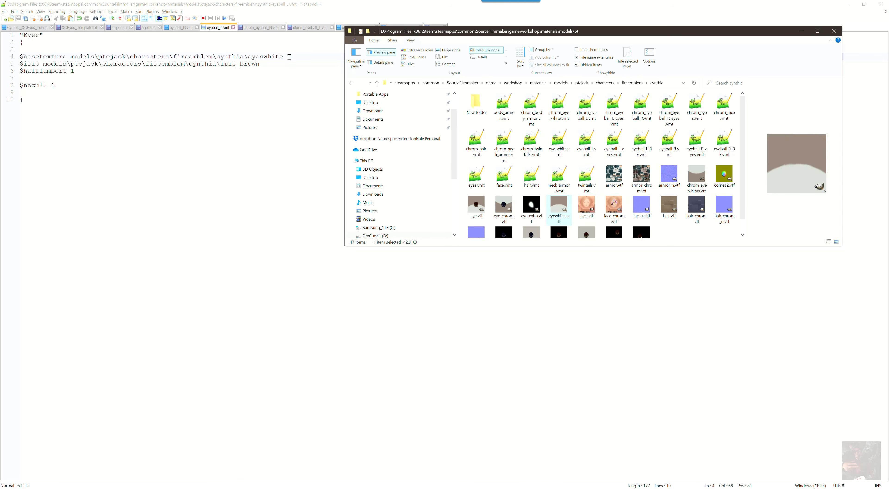
double_click(276, 57)
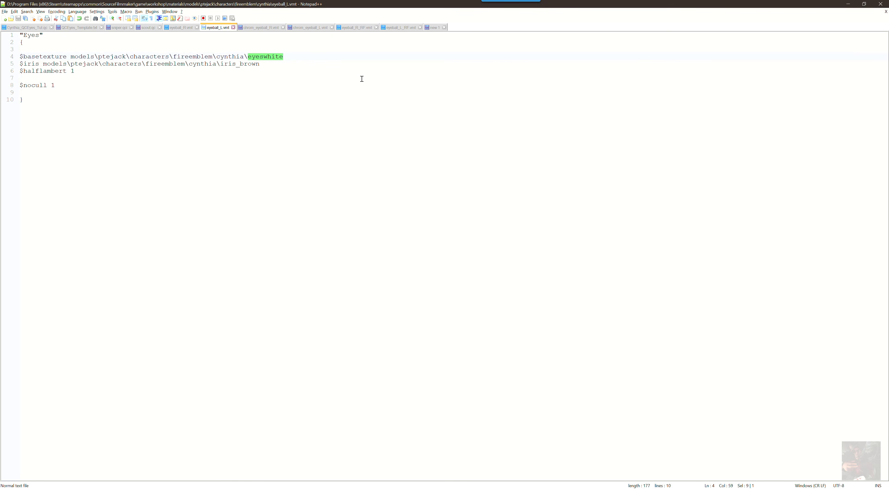
type("eyewhites")
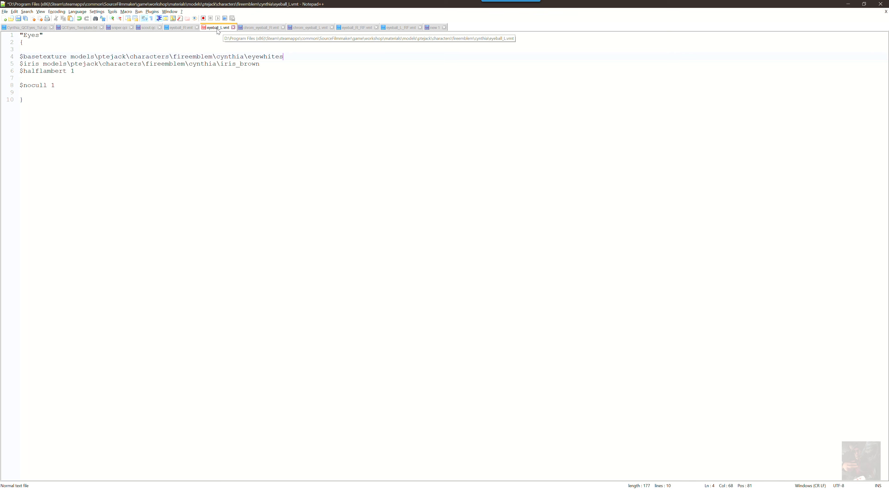
left_click(6, 13)
left_click(54, 64)
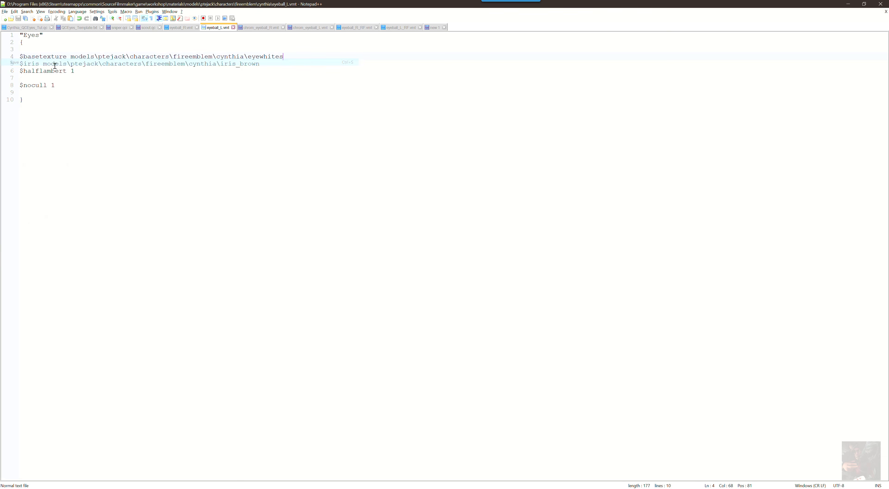
Change the $basetexture texture name in eyeball_R.vmt to eyewhites and save the file.
left_click(180, 28)
left_click(287, 56)
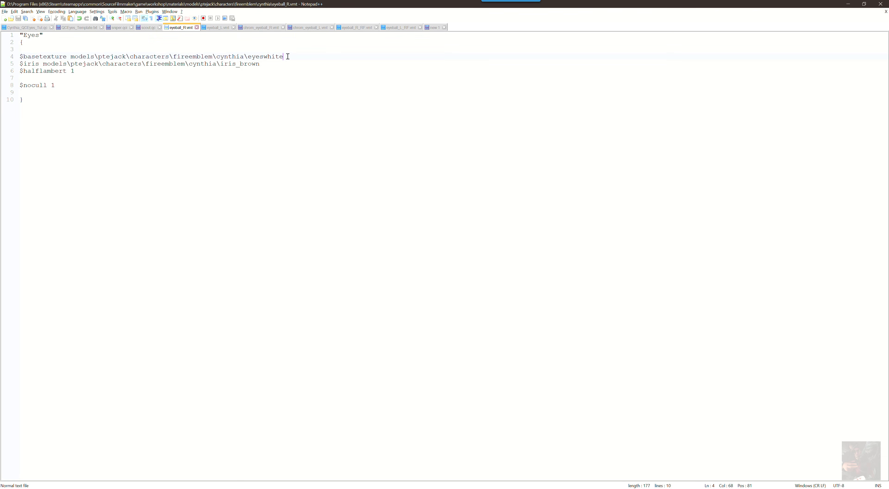
left_click_drag(287, 56, 249, 57)
type("eyewhites")
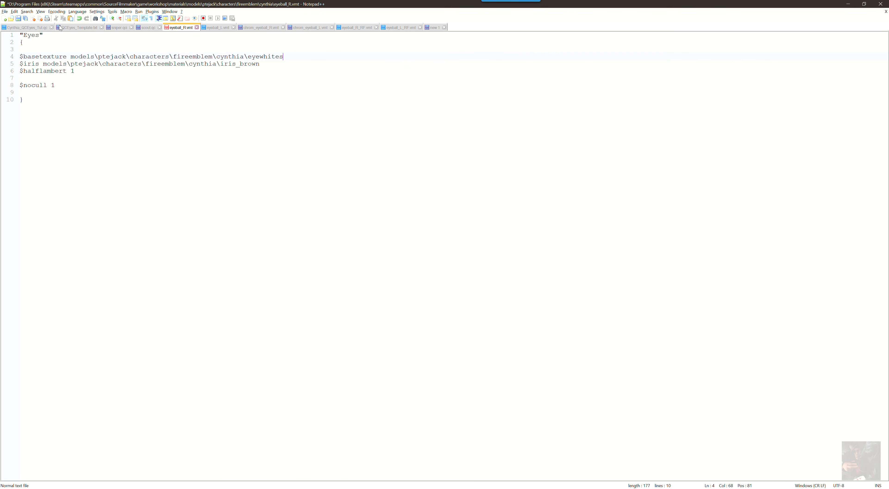
left_click(4, 12)
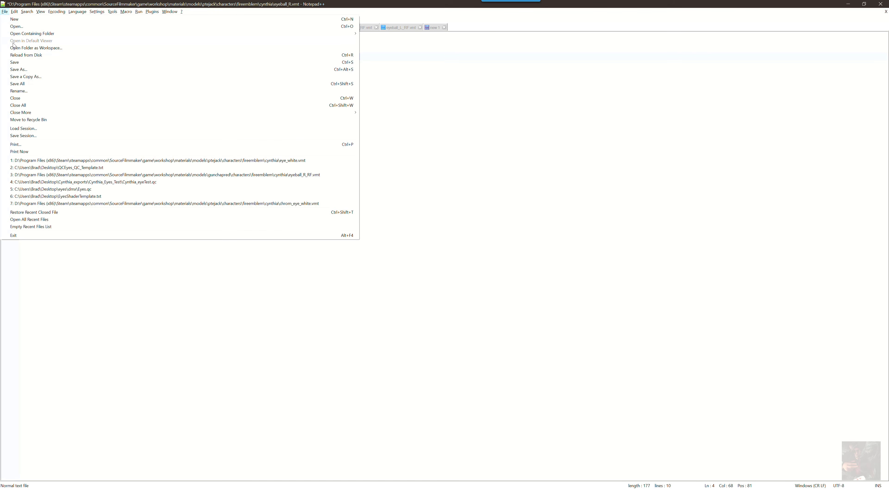
left_click(21, 61)
Return to Source Filmmaker and run mat_reloadallmaterials in the console to reload the corrected eye materials.
key("super+Tab")
key("alt+Tab")
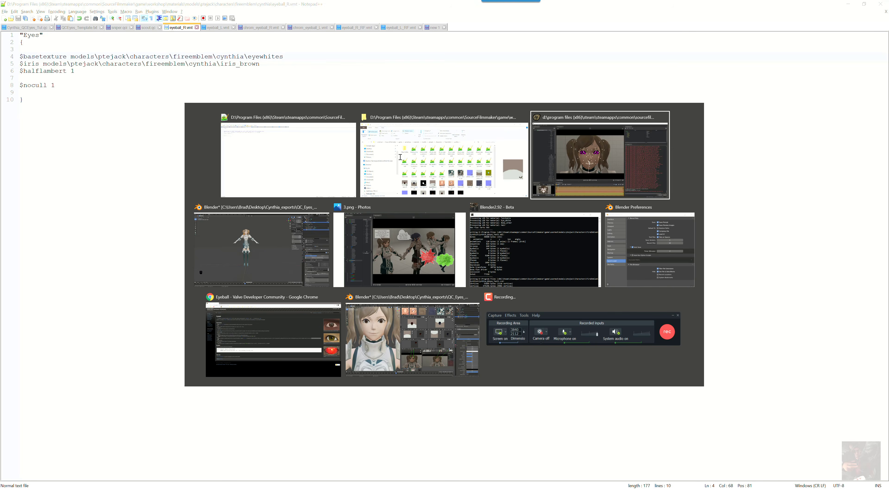
left_click(625, 471)
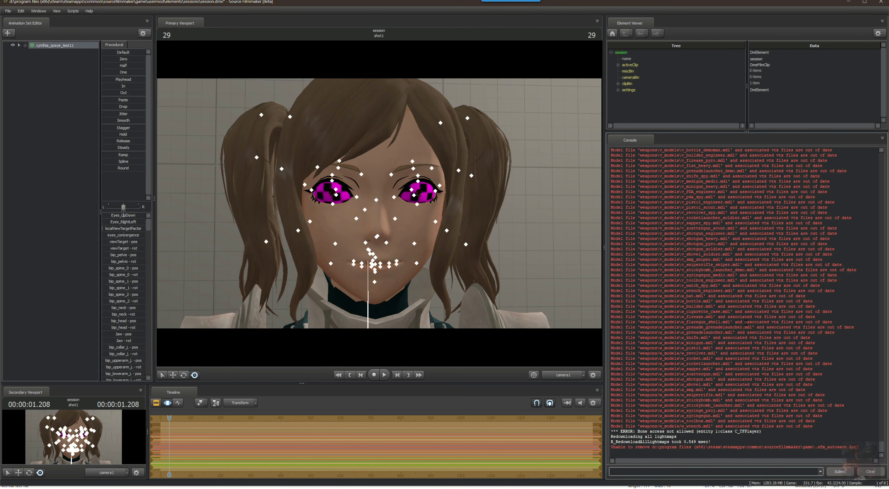
type("mat_reloadallmaterials")
key("Return")
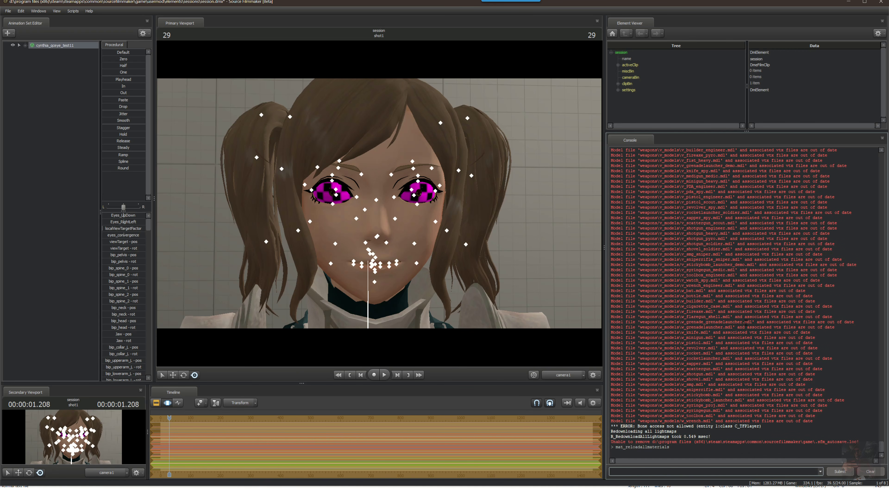
Move the playhead to frame 109 and expand the model's Face and Eyes control groups.
scroll(745, 323, "up", 1)
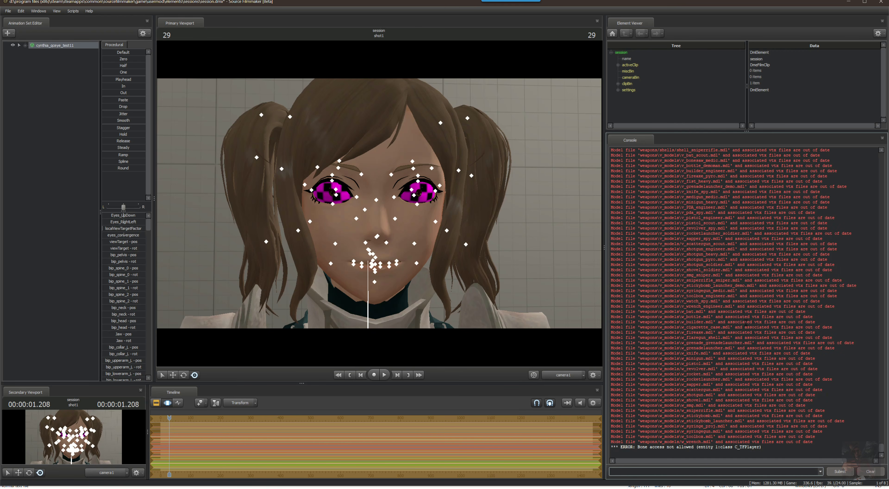
left_click_drag(169, 419, 193, 420)
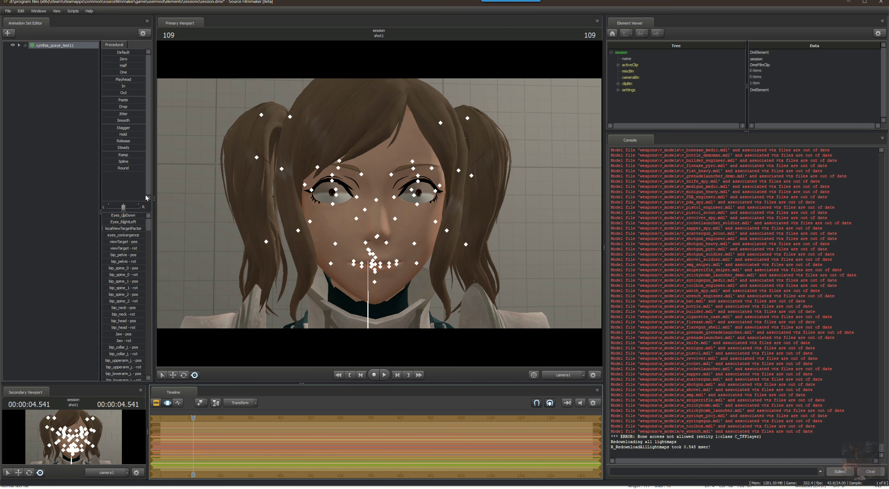
left_click(25, 46)
left_click(40, 53)
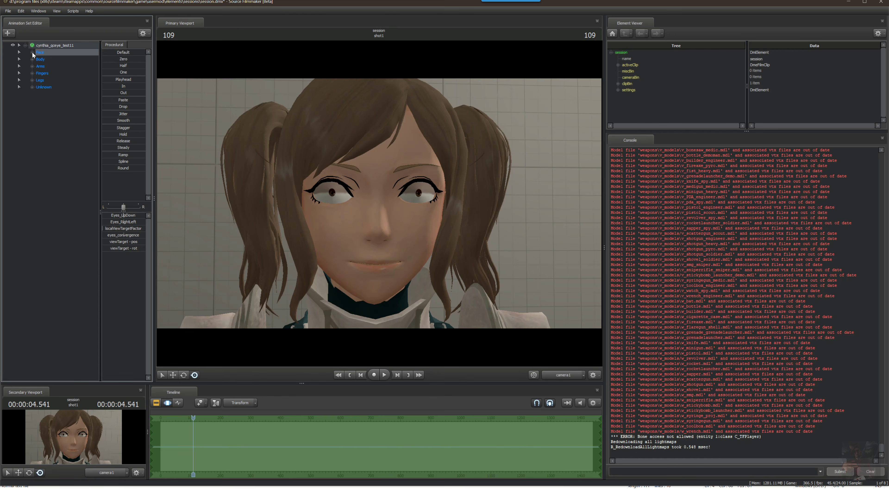
left_click(32, 52)
left_click(39, 59)
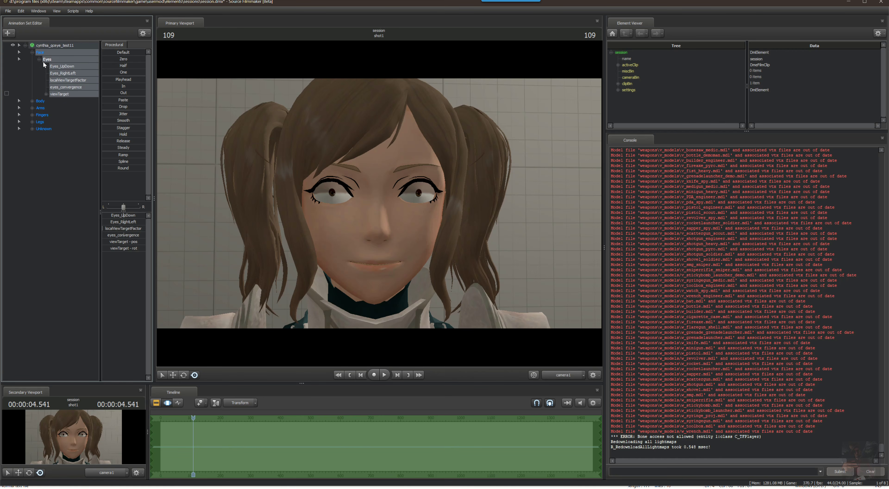
Go through the individual eye controls from Eyes_RightLeft to viewTarget, then select the whole Eyes group and try its sliders.
left_click(63, 72)
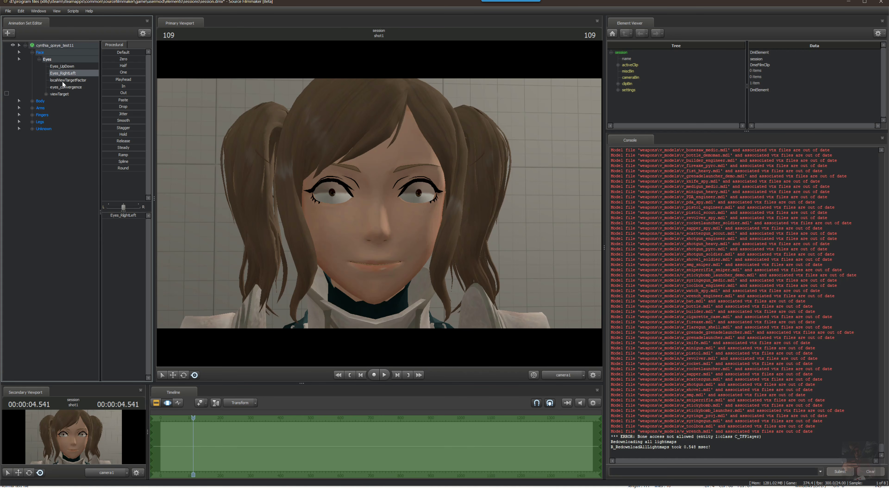
left_click(62, 80)
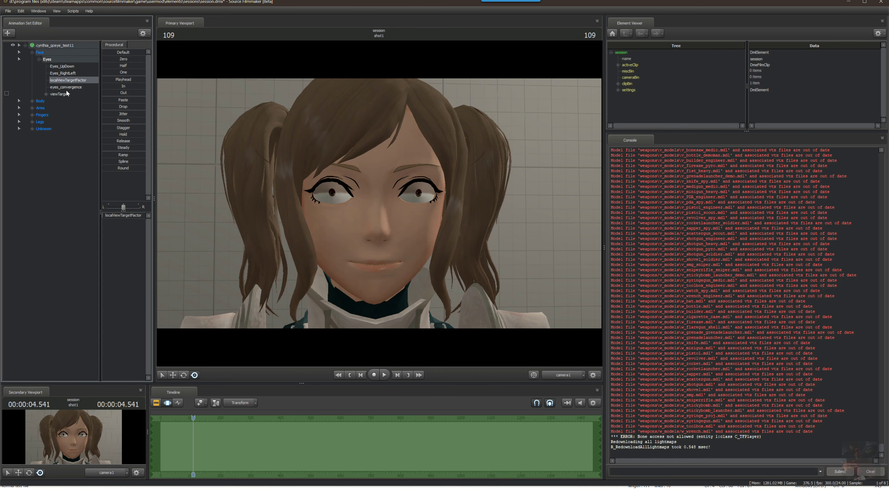
left_click(61, 87)
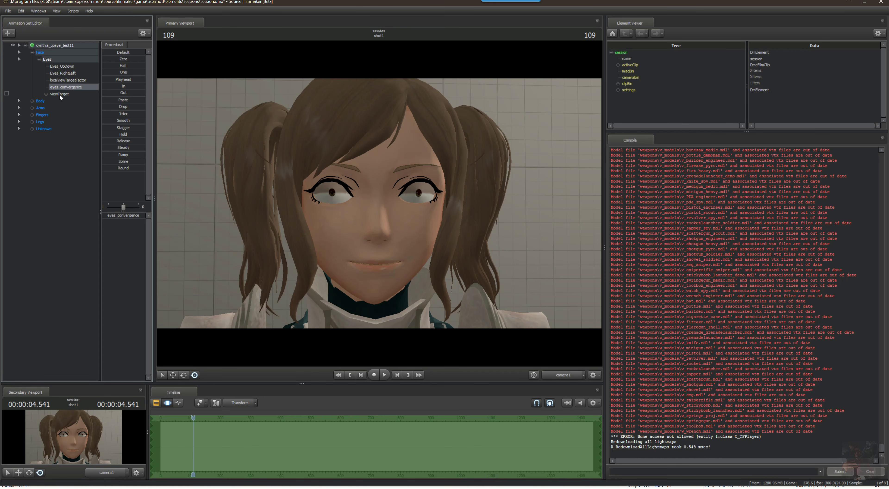
left_click(59, 94)
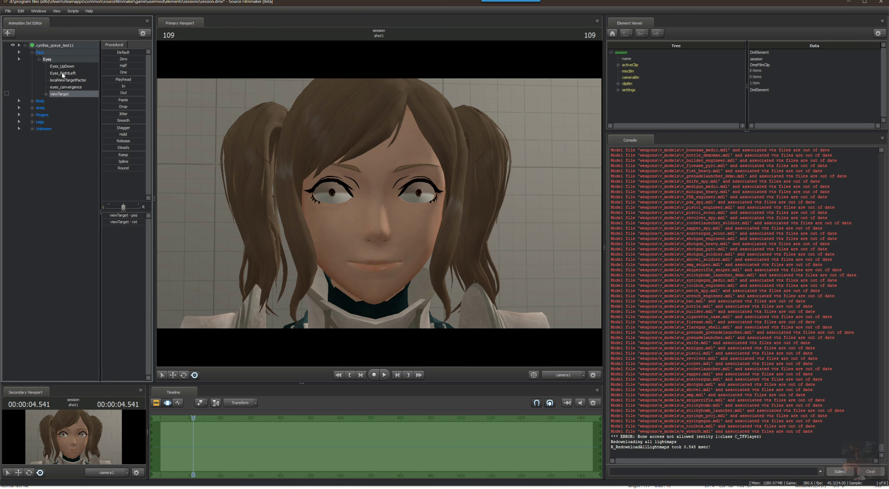
left_click(57, 60)
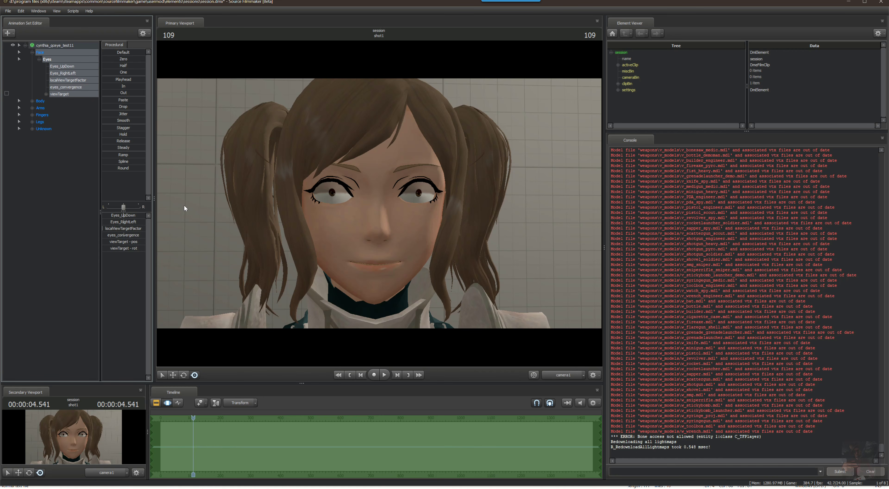
mouse_move(125, 216)
left_mouse_down()
mouse_move(106, 223)
mouse_move(145, 222)
mouse_move(102, 222)
mouse_move(145, 222)
mouse_move(114, 222)
mouse_move(123, 222)
left_mouse_up()
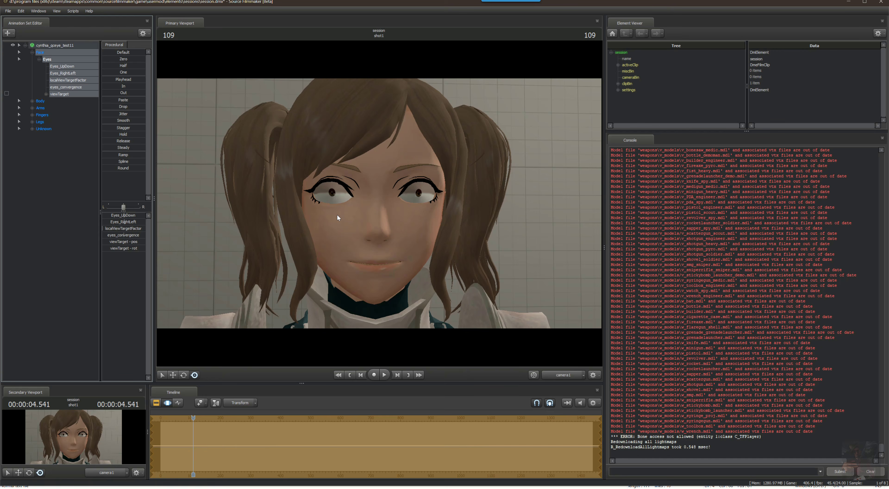
Check Cynthia_QCEyes_Tut.qc in Notepad++, then switch to Blender and view the character's eyes from the front.
key("alt+Tab")
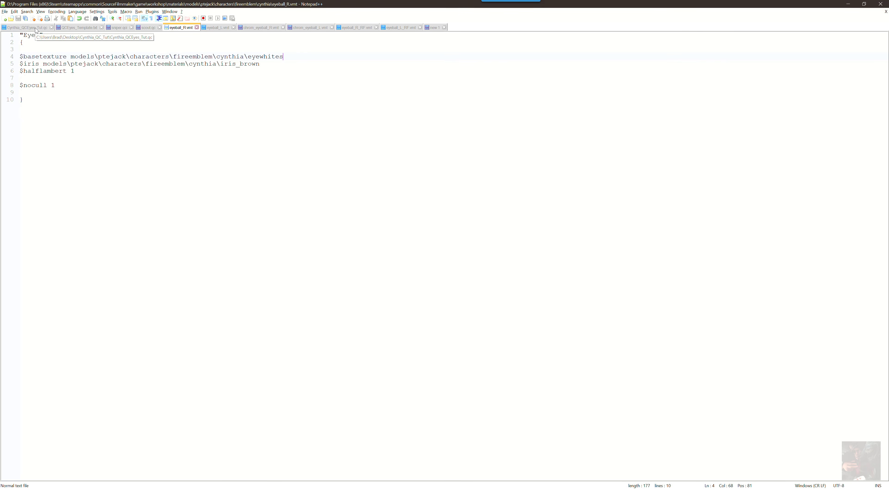
left_click(36, 31)
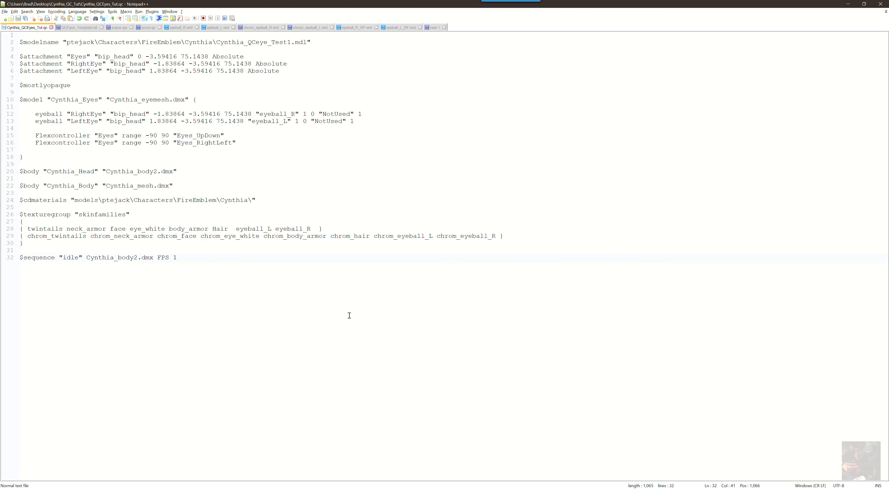
key("alt+Tab")
key("alt+Tab")
key("alt+Tab")
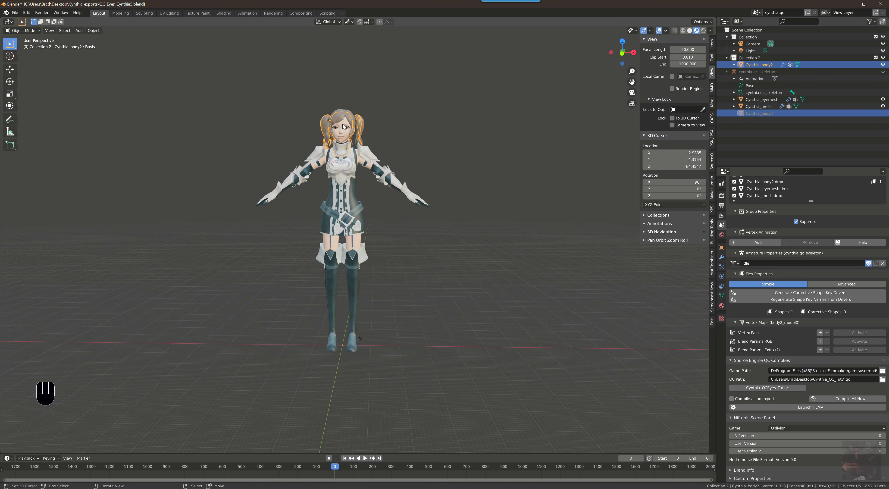
key("KP_1")
scroll(342, 123, "up", 6)
middle_click_drag(374, 118, 365, 386, "shift")
scroll(346, 282, "up", 9)
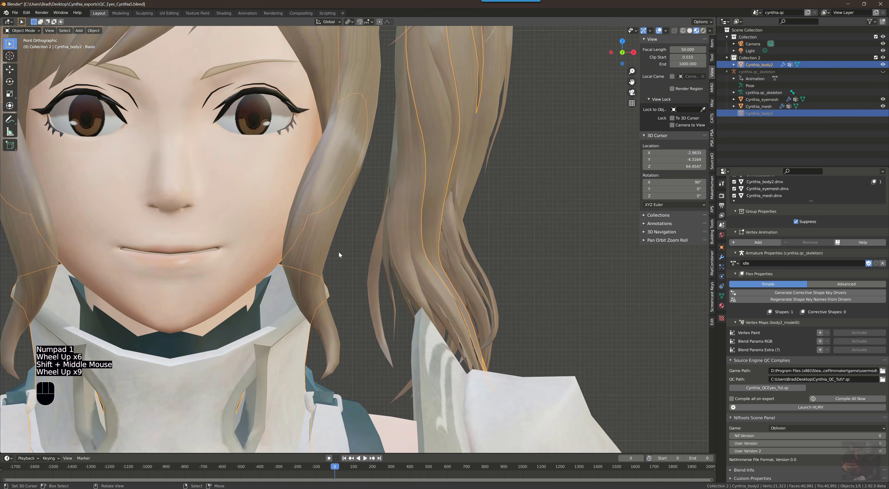
middle_click_drag(339, 254, 437, 307, "shift")
scroll(403, 267, "up", 2)
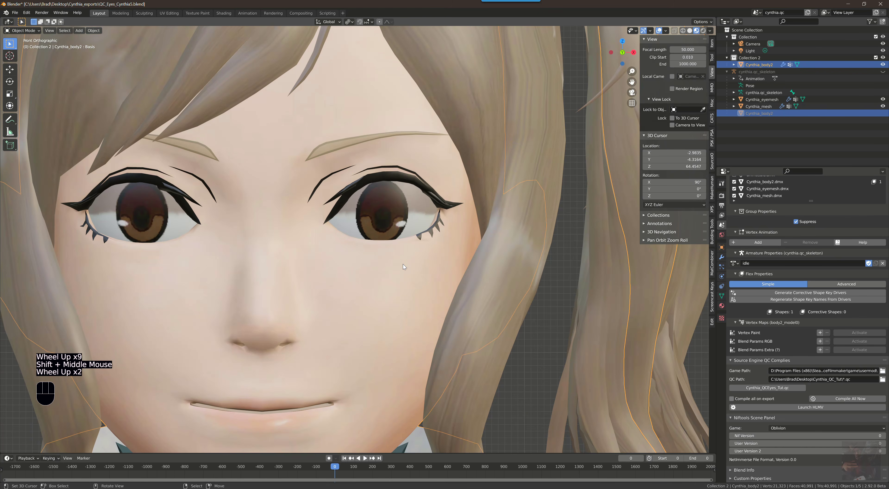
Copy the RightEye attachment's X value from the QC file in Notepad++ and set Blender's 3D cursor X location to -1.83864.
key("alt+Tab")
left_click(424, 200)
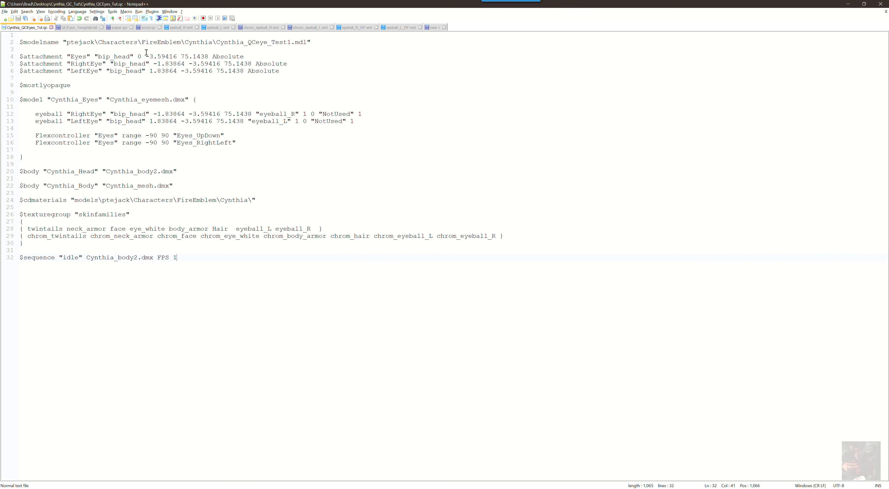
left_click_drag(185, 64, 153, 65)
key("ctrl+c")
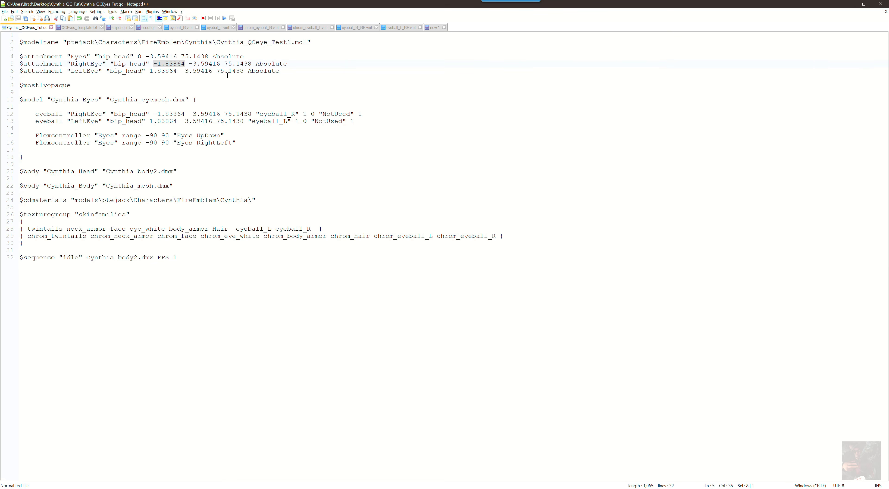
key("alt+Tab")
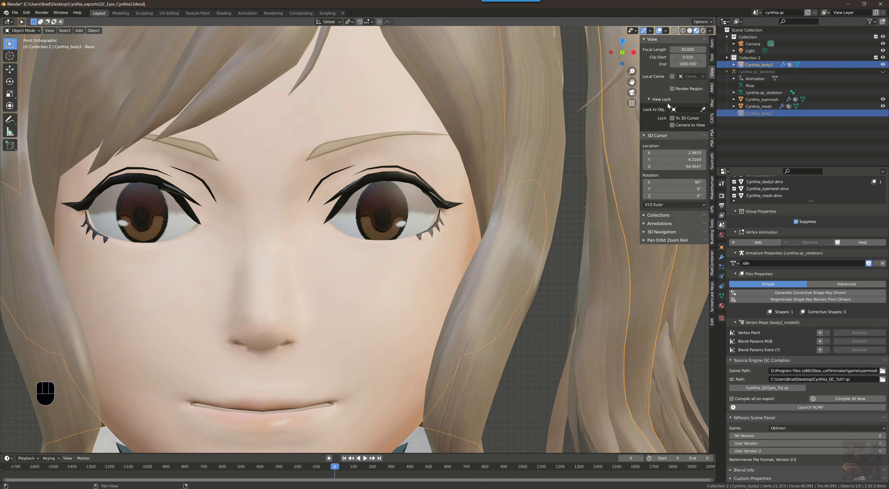
left_click(712, 73)
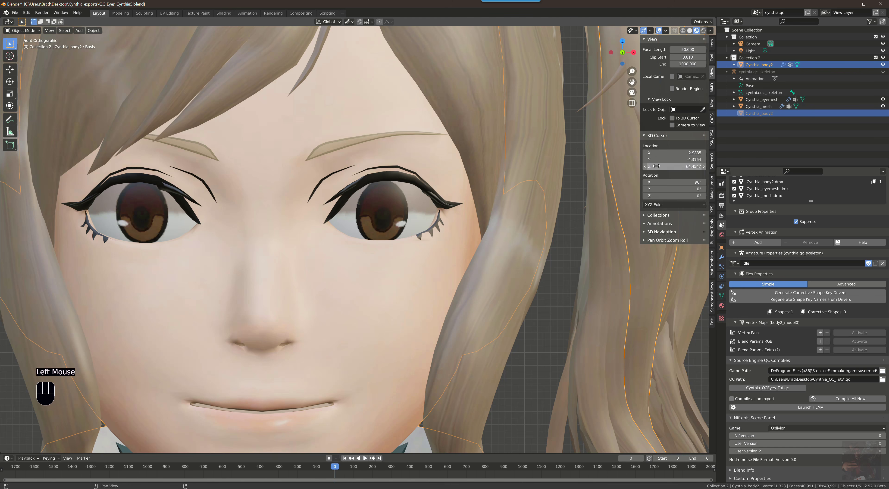
left_click(669, 152)
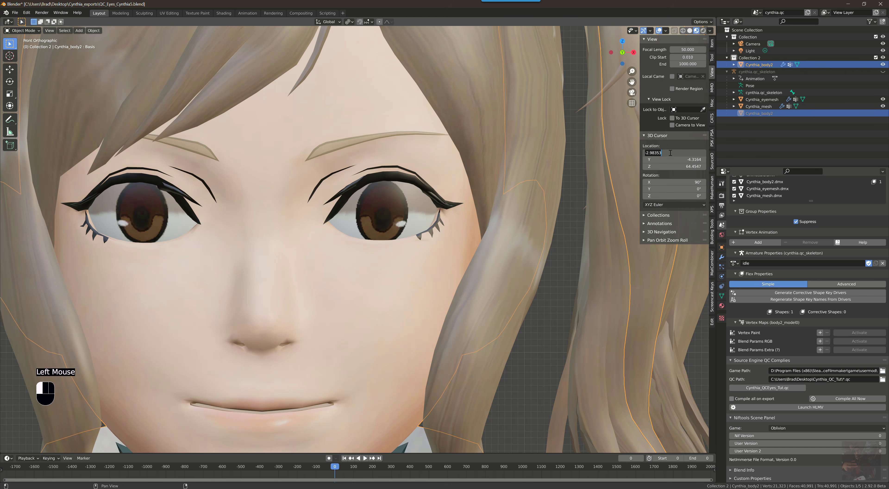
key("ctrl+v")
key("Return")
Copy the RightEye attachment's Y value from the QC file in Notepad++ and set Blender's 3D cursor Y location to -3.59416.
key("alt+Tab")
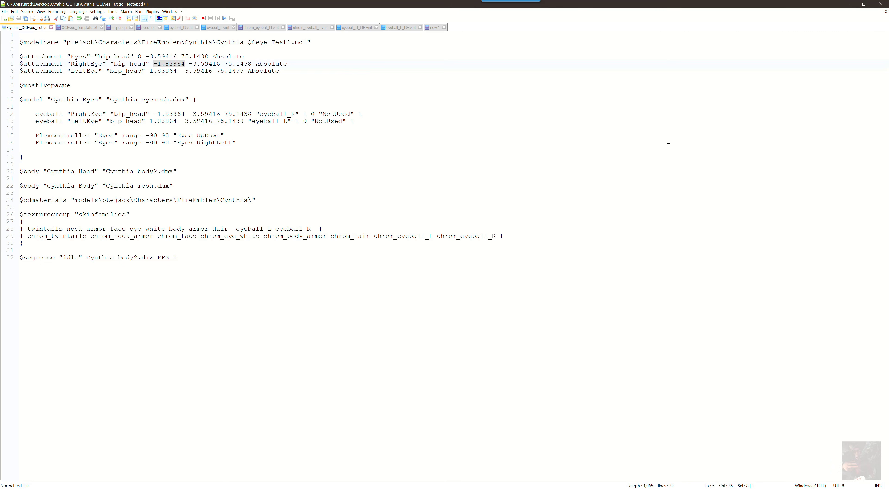
key("Right")
key("Right")
key("shift+Right")
key("shift+Right")
key("shift+Right")
key("shift+Right")
key("shift+Right")
key("shift+Right")
key("shift+Right")
key("shift+Right")
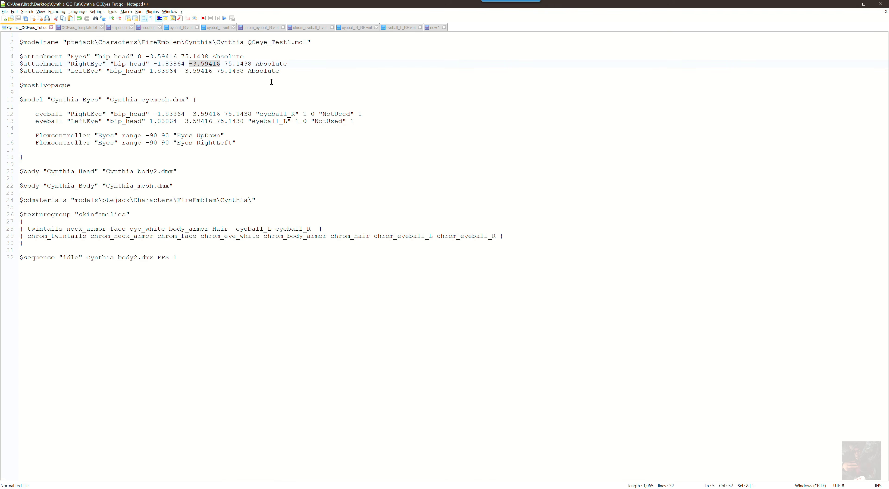
key("ctrl+c")
key("alt+Tab")
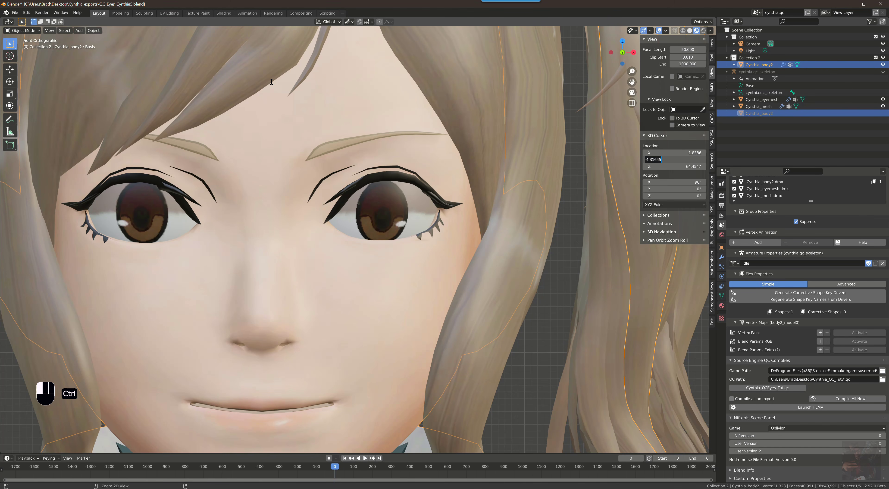
key("ctrl+v")
key("Tab")
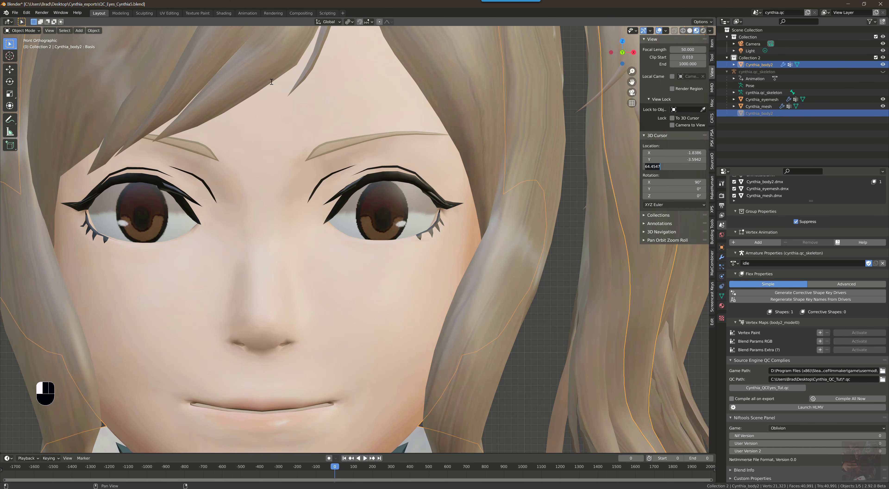
Copy the RightEye attachment's Z value from Notepad++, leaving the QC text intact, and set Blender's 3D cursor Z location to 75.1438.
key("alt+Tab")
key("Right")
key("Right")
key("Right")
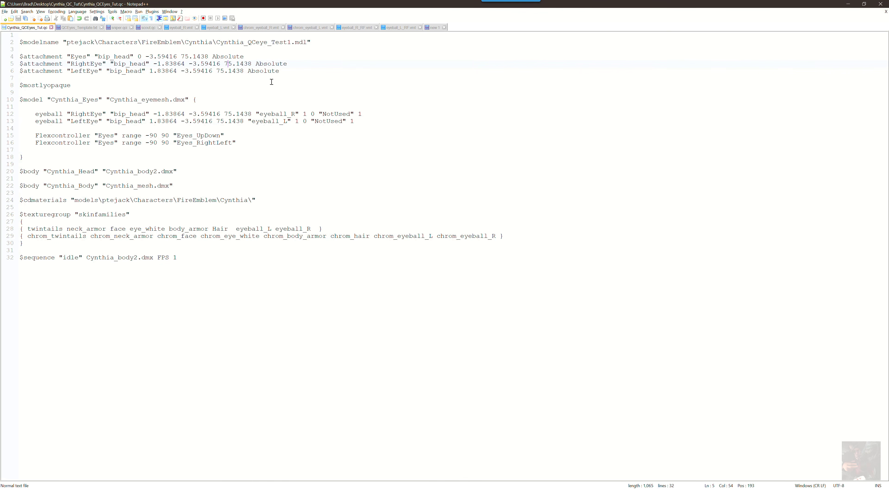
key("shift+Right")
key("shift+Right")
key("shift+Right")
key("shift+Right")
key("shift+Right")
key("shift+Right")
key("shift+Right")
key("ctrl+x")
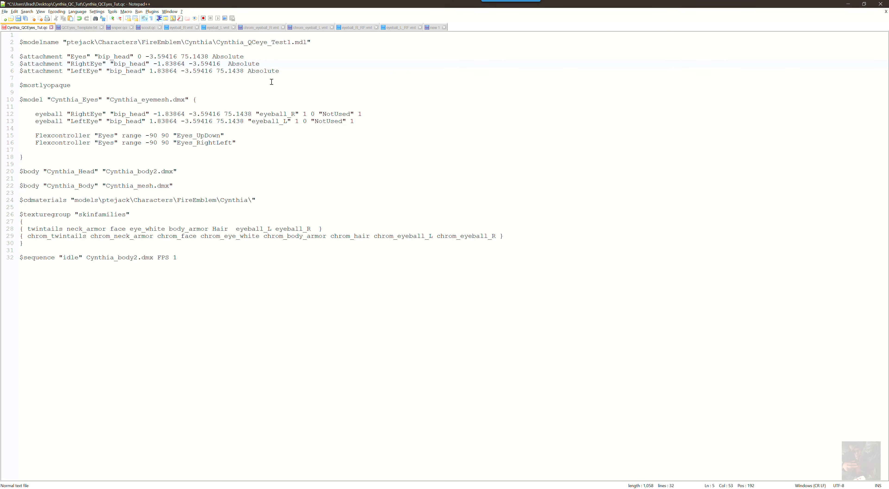
key("ctrl+z")
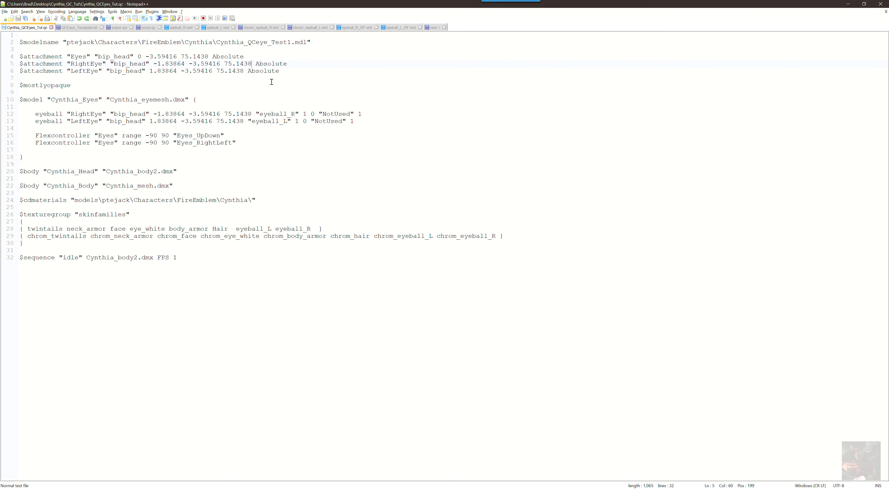
key("shift+Left")
key("shift+Left")
key("shift+Left")
key("shift+Left")
key("shift+Left")
key("shift+Left")
key("shift+Left")
key("alt+Tab")
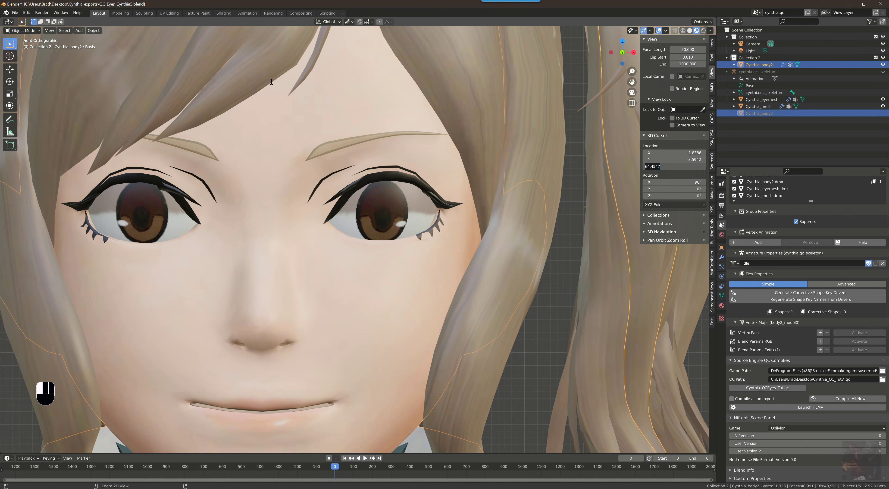
key("ctrl+v")
left_click(325, 94)
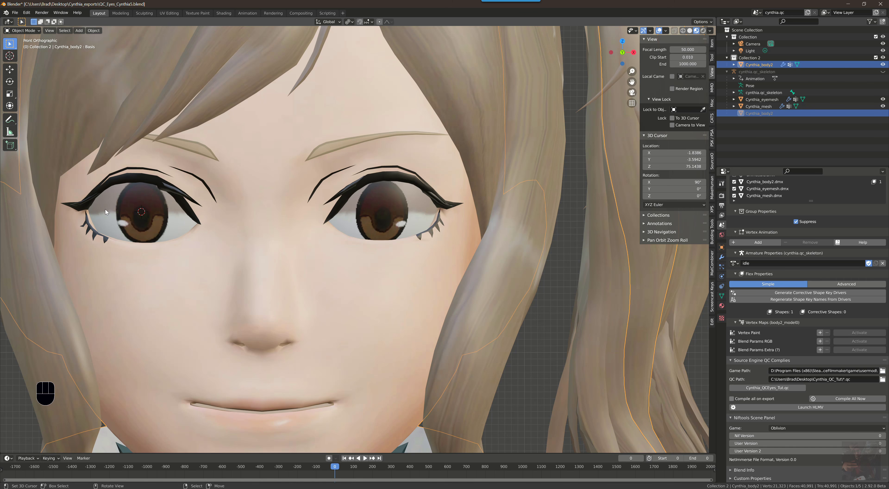
Compare the attachment values in Notepad++, then set Blender's 3D cursor X location to 1.83864 for the left eye.
key("alt+Tab")
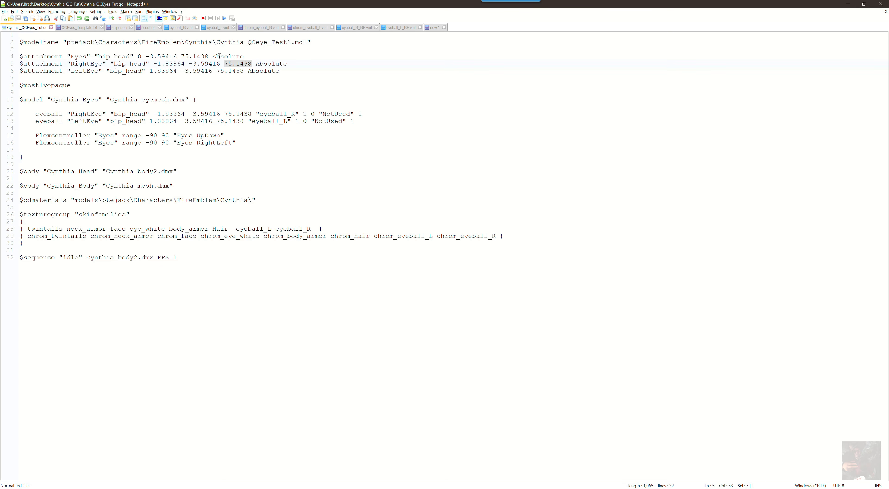
key("alt+Tab")
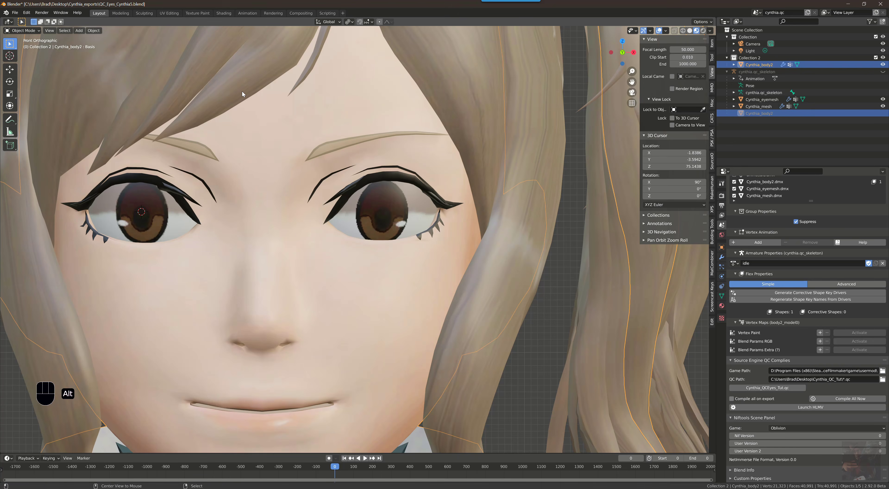
key("alt+Tab")
key("alt+Tab")
left_click(682, 152)
key("Left")
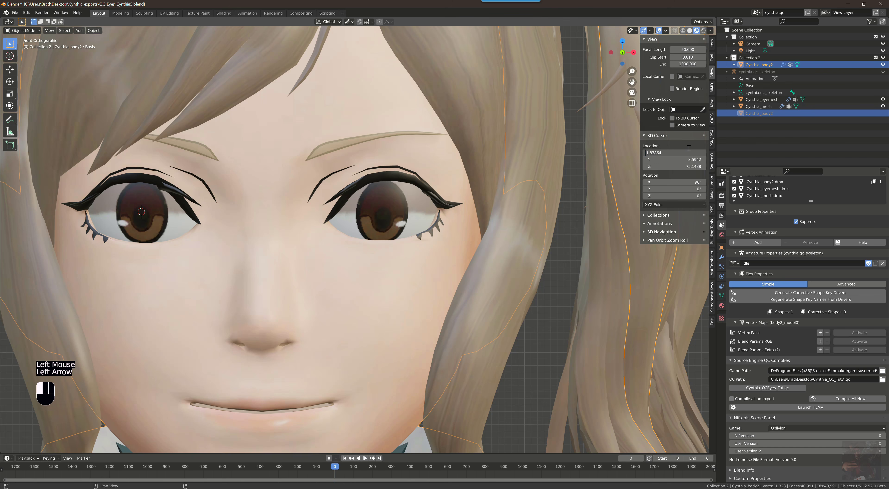
key("Delete")
key("Return")
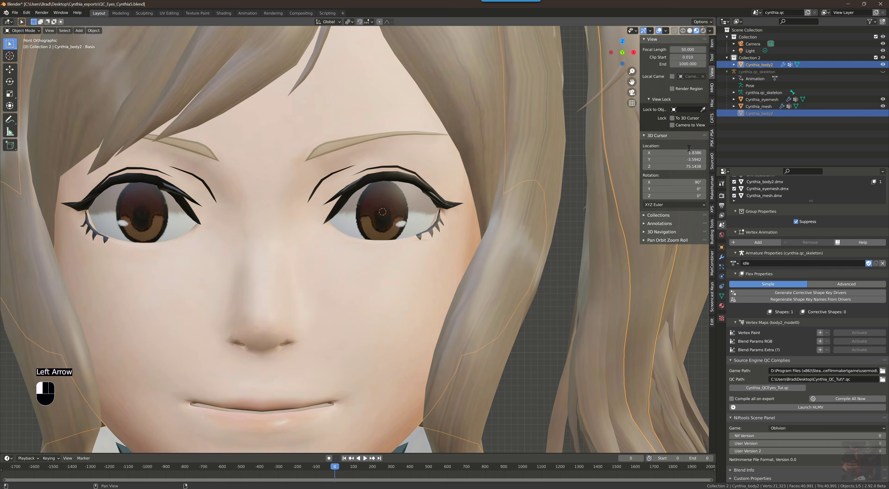
Examine the 3D cursor's depth relative to the character's eye in a close-up right orthographic view.
scroll(438, 245, "down", 6)
middle_click_drag(415, 241, 345, 246)
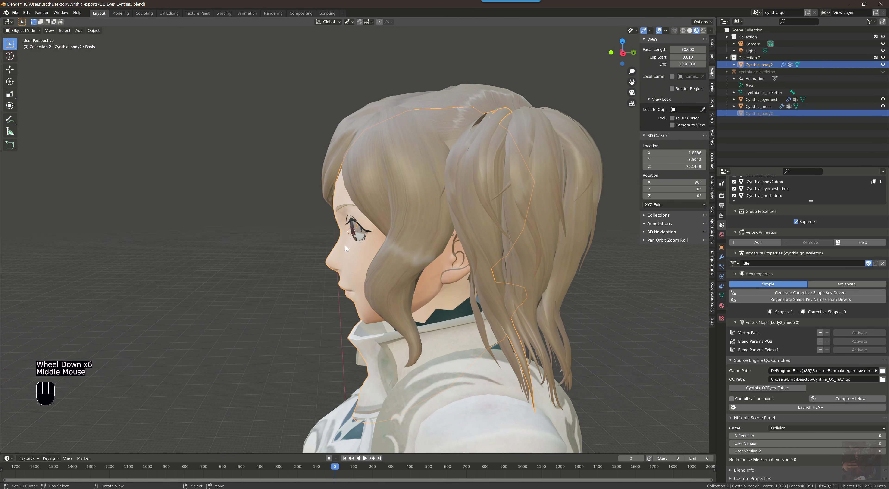
key("KP_3")
scroll(345, 246, "up", 3)
scroll(345, 246, "up", 10)
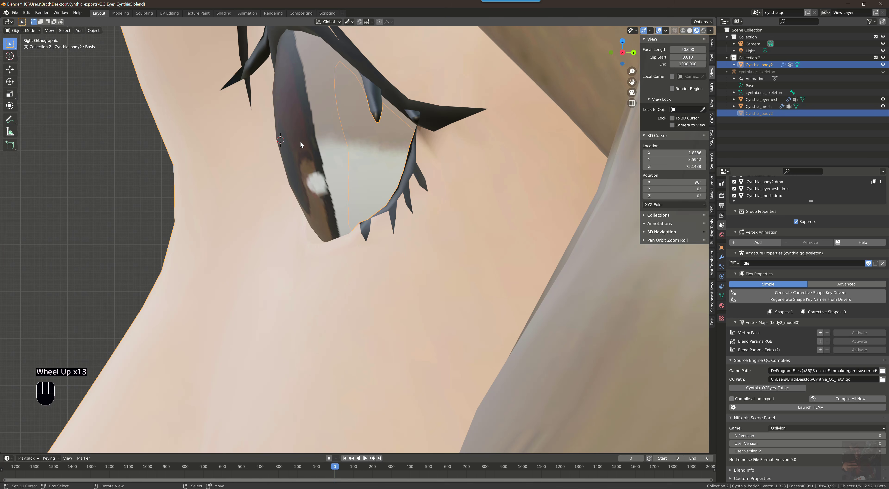
Compare the 3D cursor's position at the character's left eye in Blender with the eyes shown in Source Filmmaker.
scroll(300, 144, "down", 5)
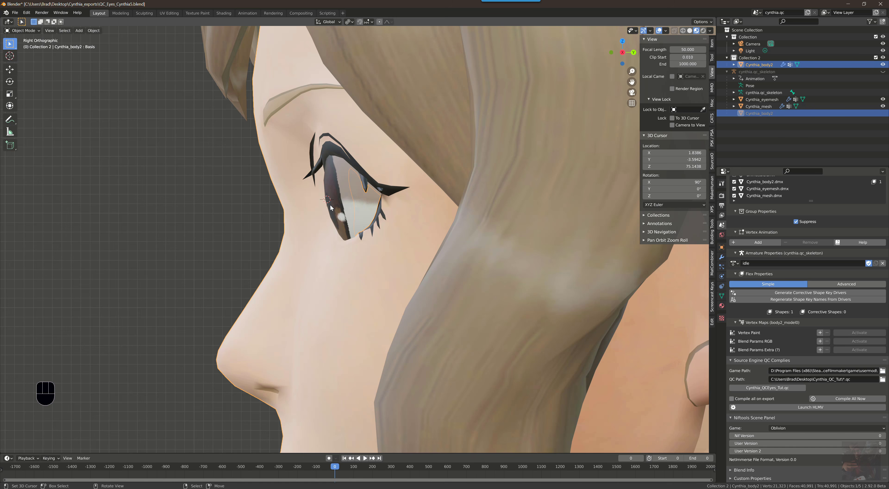
middle_click_drag(331, 207, 378, 192)
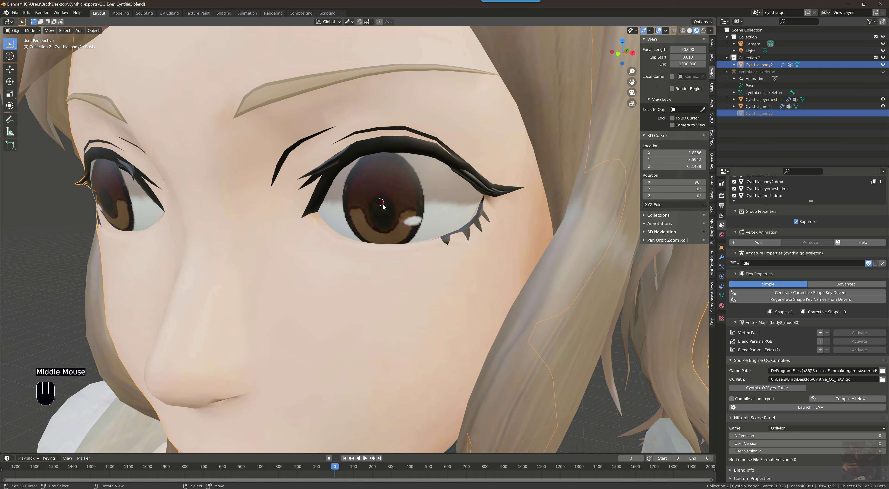
key("KP_3")
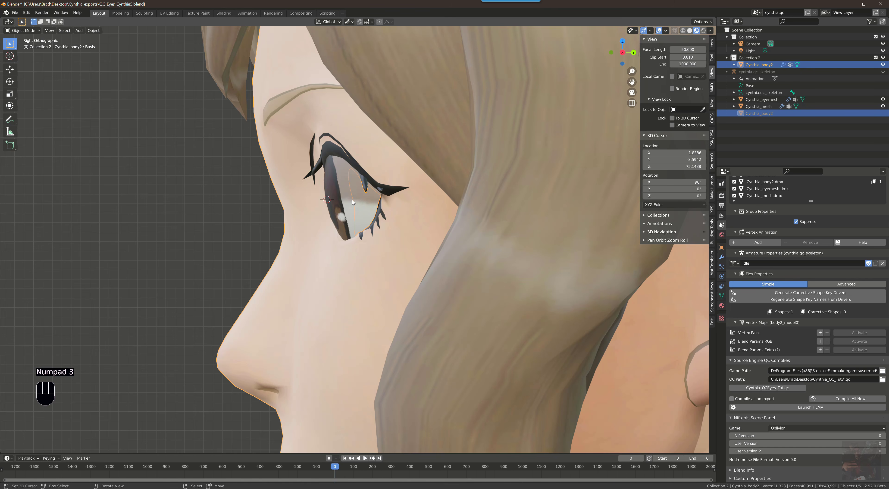
key("alt+Tab")
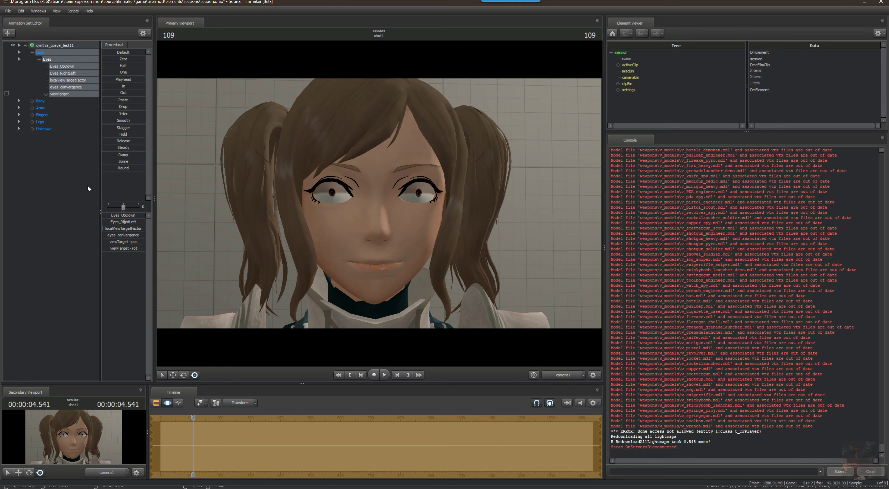
mouse_move(125, 214)
left_mouse_down()
mouse_move(110, 215)
mouse_move(145, 215)
mouse_move(112, 221)
mouse_move(141, 221)
mouse_move(123, 221)
left_mouse_up()
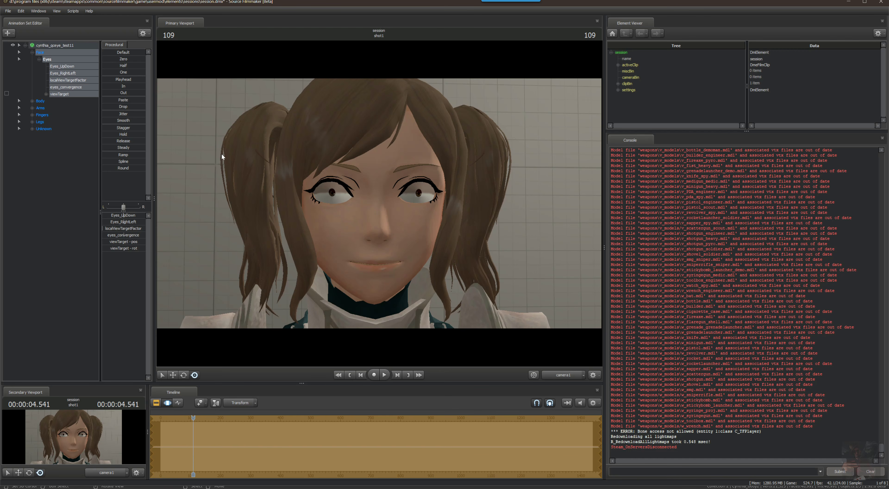
key("alt+Tab")
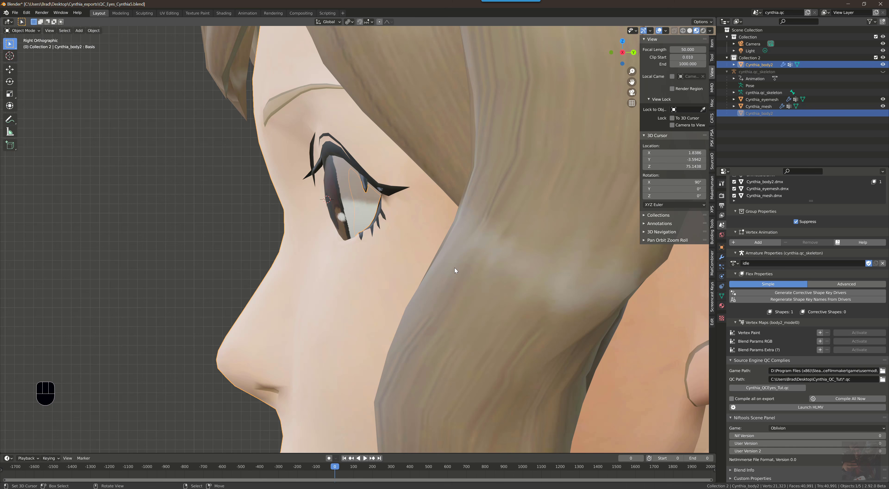
Move the 3D cursor deeper into the head by setting its Y location to -2.92416.
scroll(454, 267, "down", 2)
middle_click_drag(460, 279, 407, 284, "shift")
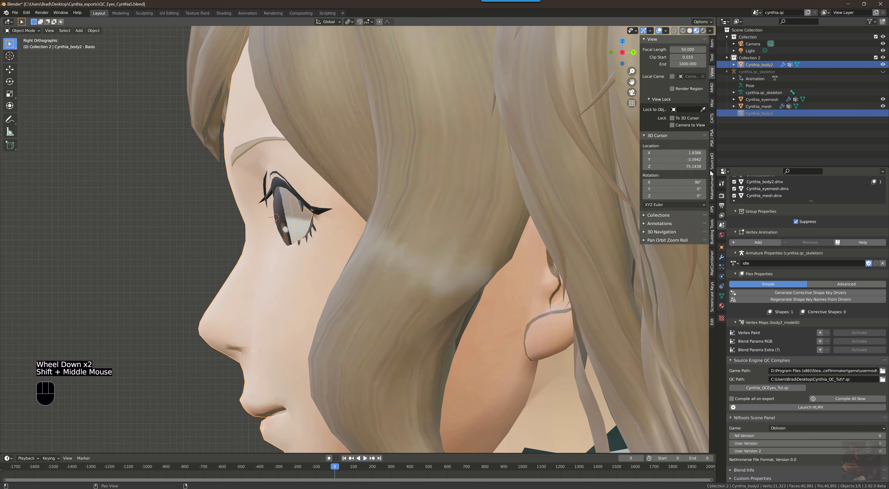
left_click(668, 160)
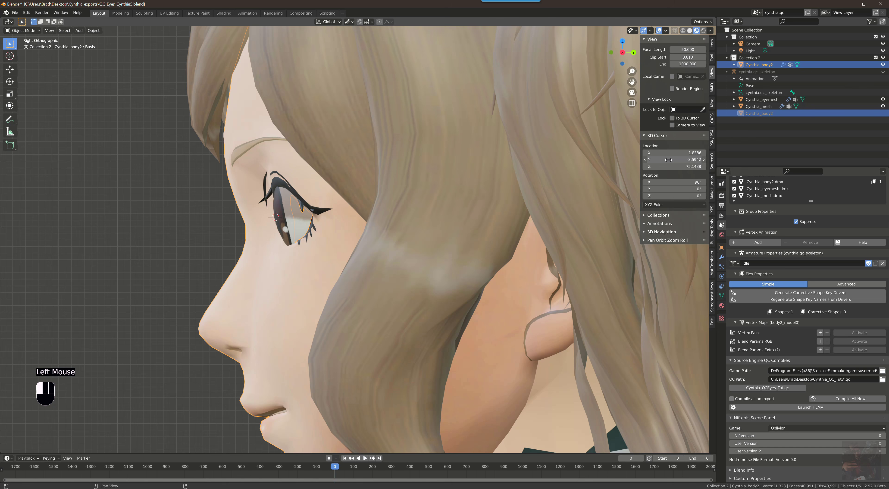
key("shift")
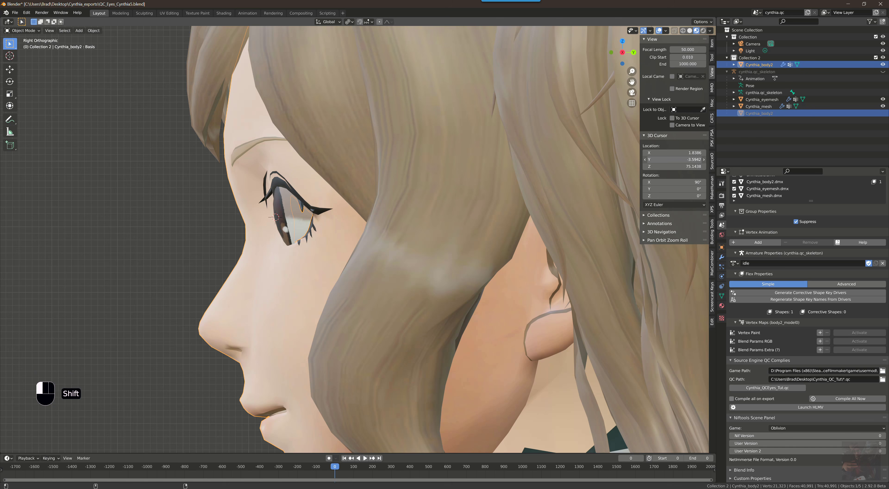
left_click_drag(668, 160, 696, 159, "shift")
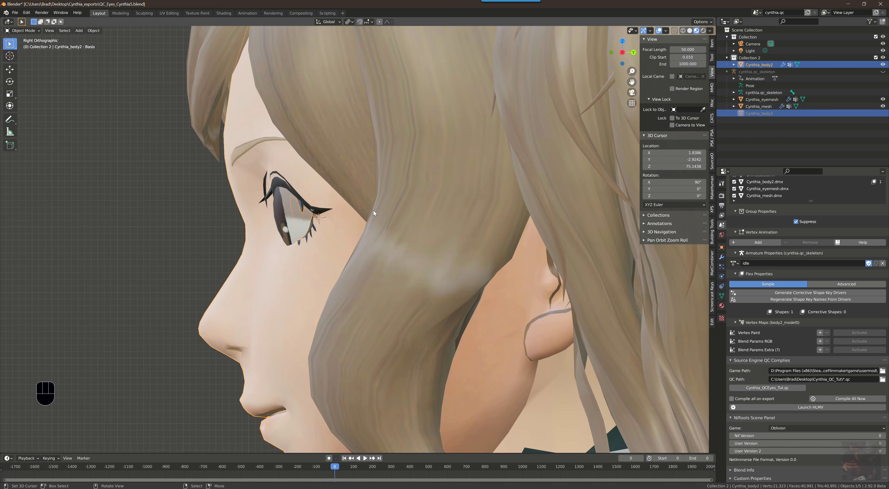
Examine the character's eyes from the front and side in Blender against the Source Filmmaker view.
scroll(208, 220, "down", 6)
middle_click_drag(209, 223, 291, 221)
key("alt+Tab")
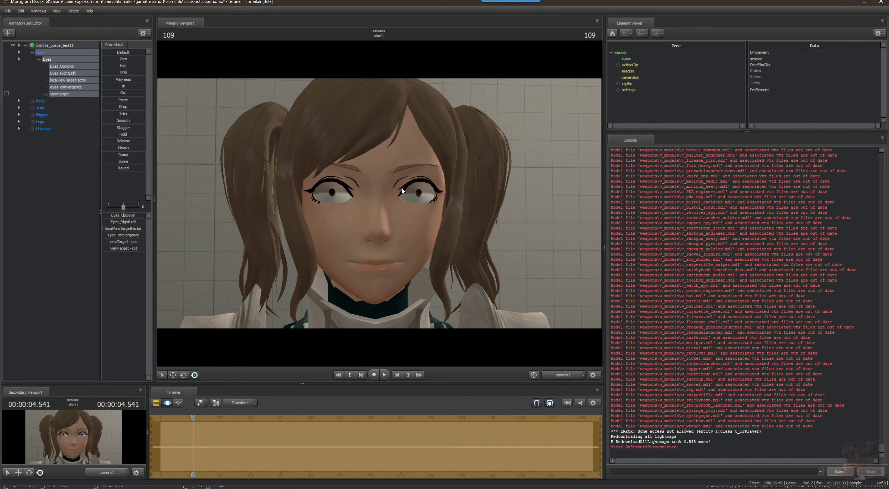
key("alt+Tab")
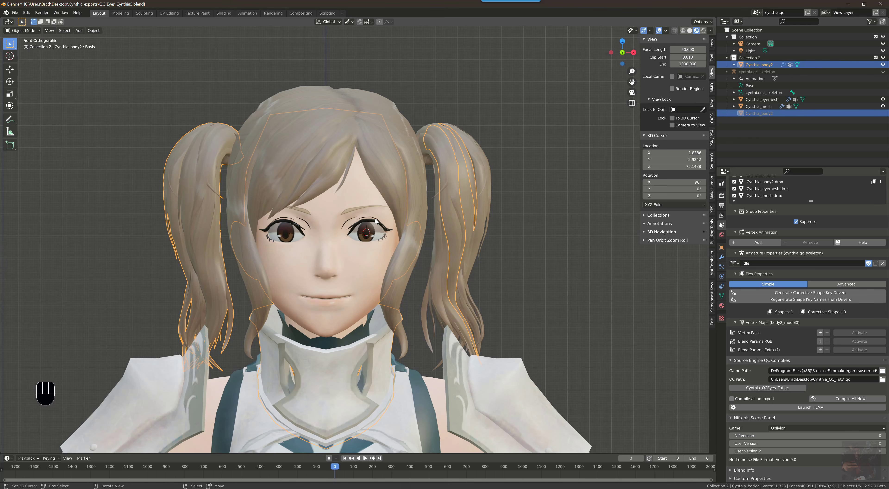
middle_click_drag(428, 254, 349, 250)
key("alt+Tab")
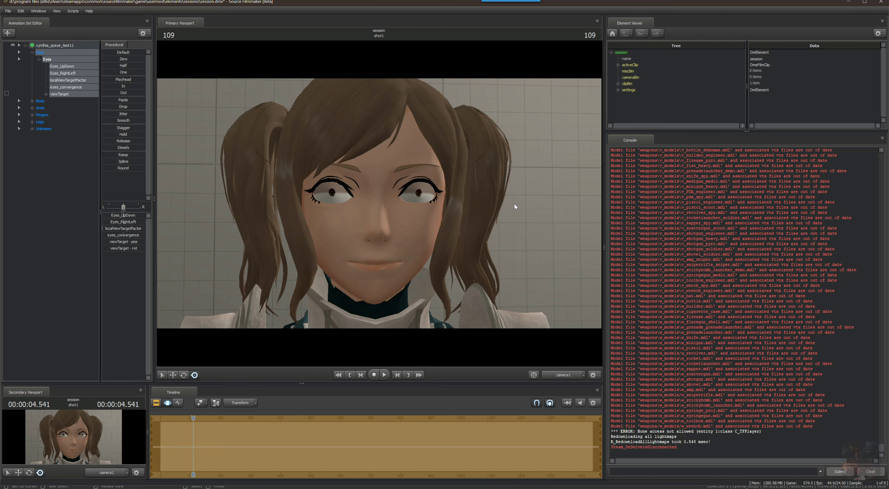
key("alt+Tab")
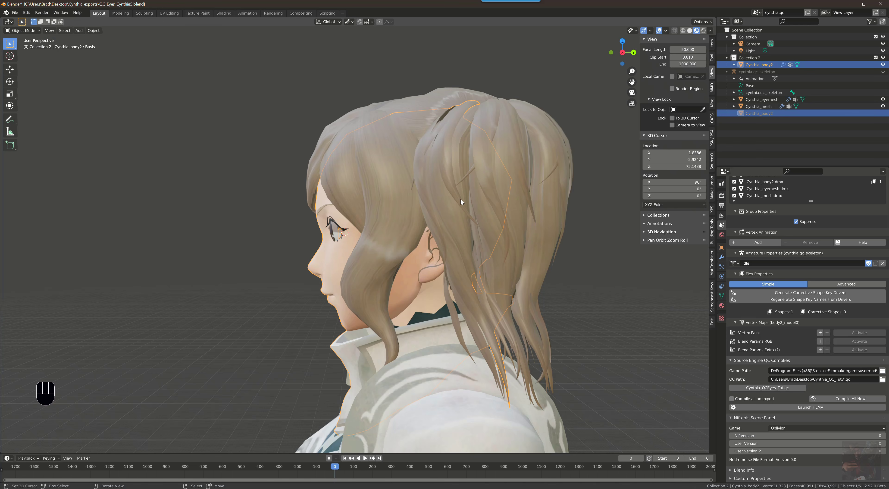
middle_click_drag(300, 259, 358, 208)
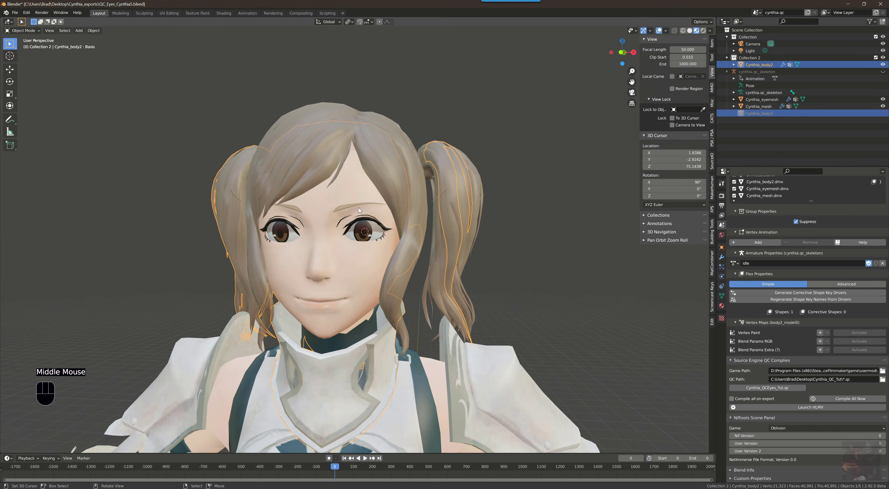
Copy the 3D cursor's Y location from Blender and switch to the QC file in Notepad++.
key("alt+Tab")
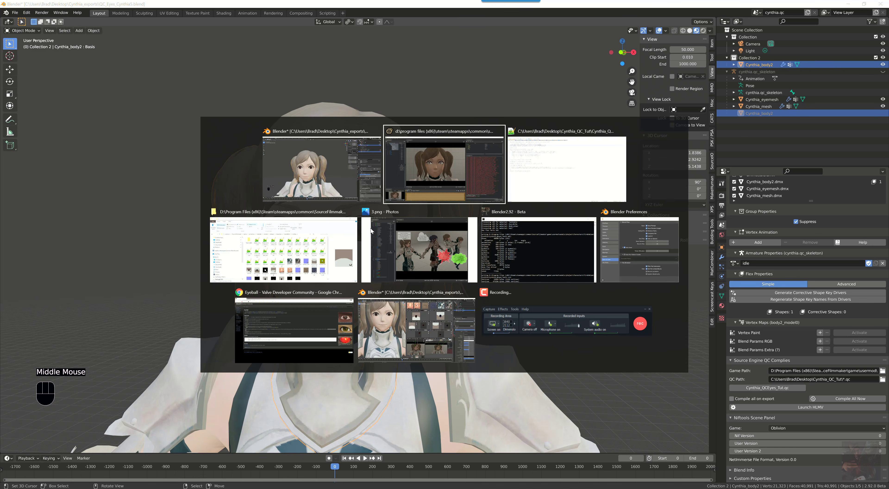
key("alt+Tab")
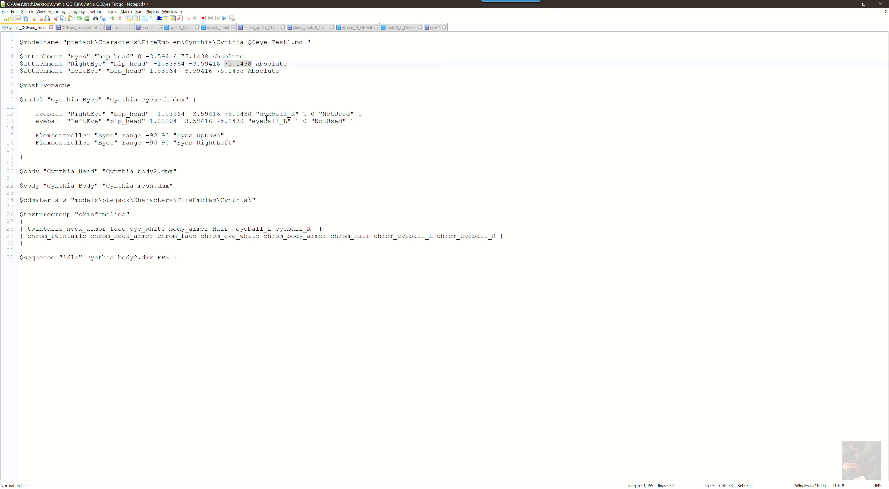
key("alt+Tab")
key("alt+Tab")
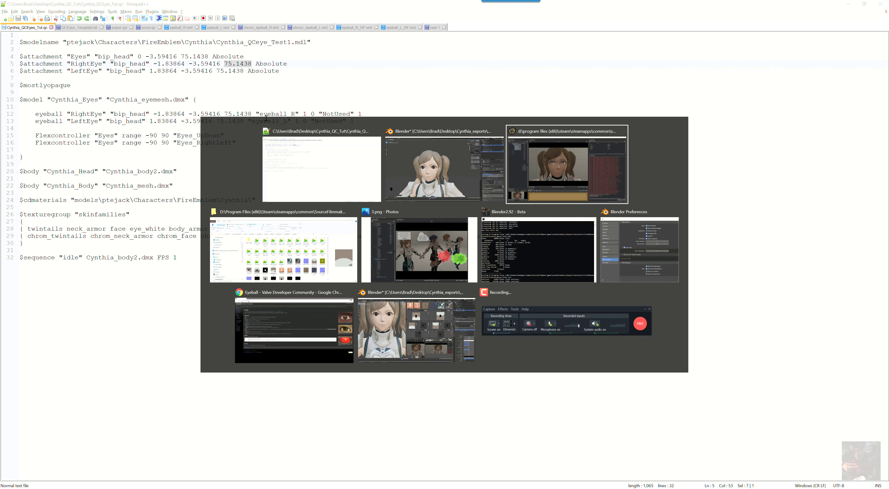
left_click(407, 128)
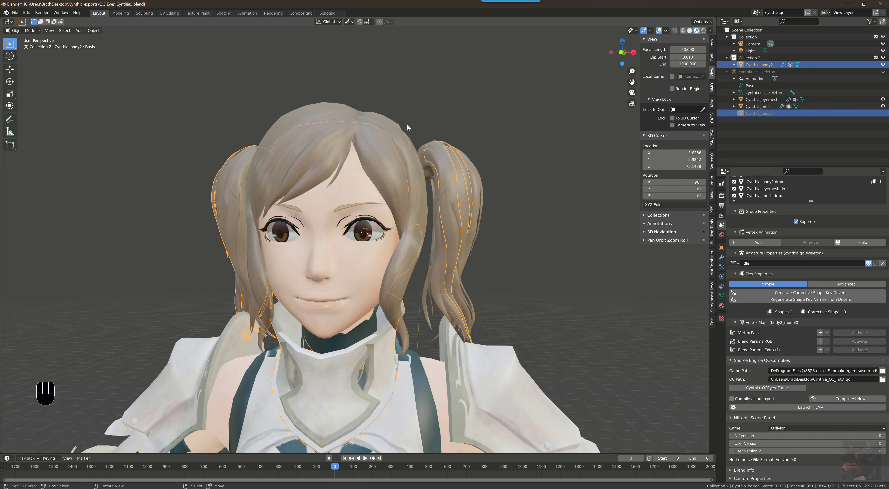
left_click(678, 159)
key("ctrl")
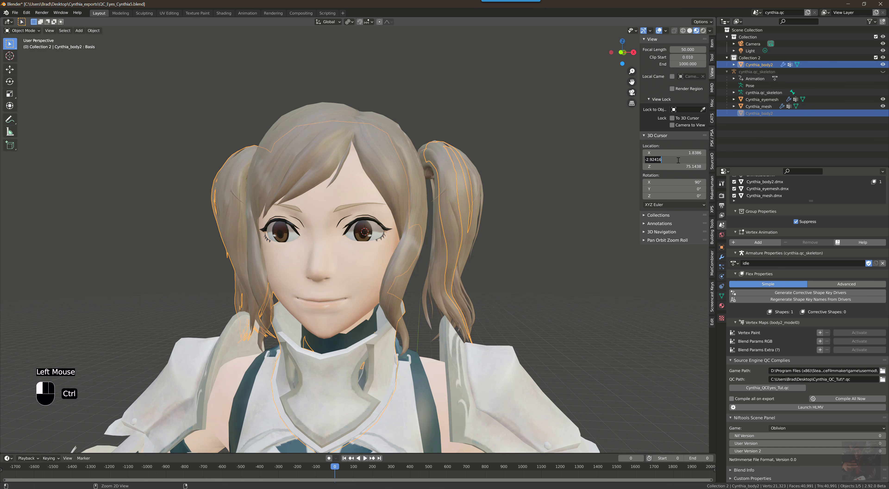
key("ctrl+c")
key("alt+Tab")
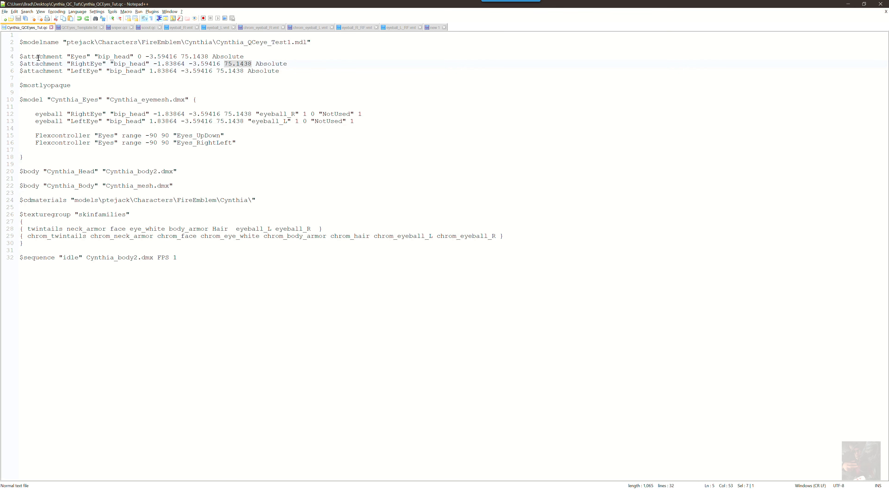
Replace every -3.59416 in the QC file with -2.92416, keeping the edited attachment and eyeball lines in view.
left_click_drag(146, 56, 176, 58)
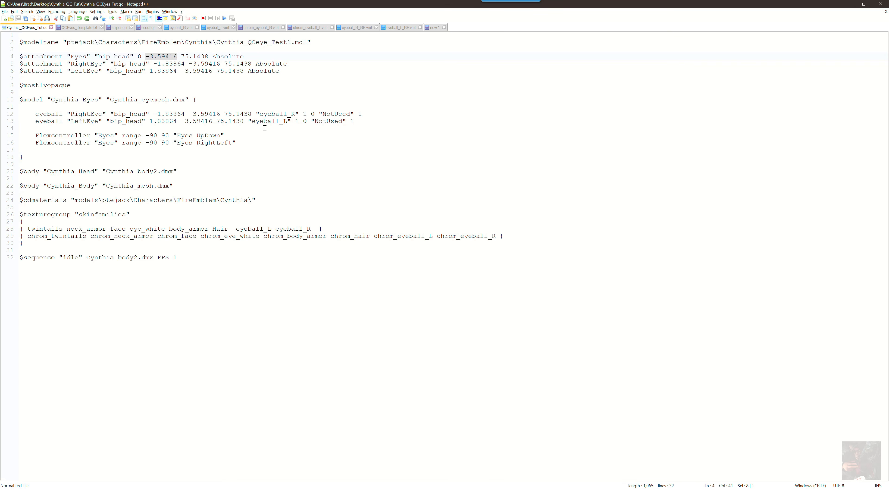
left_click(25, 11)
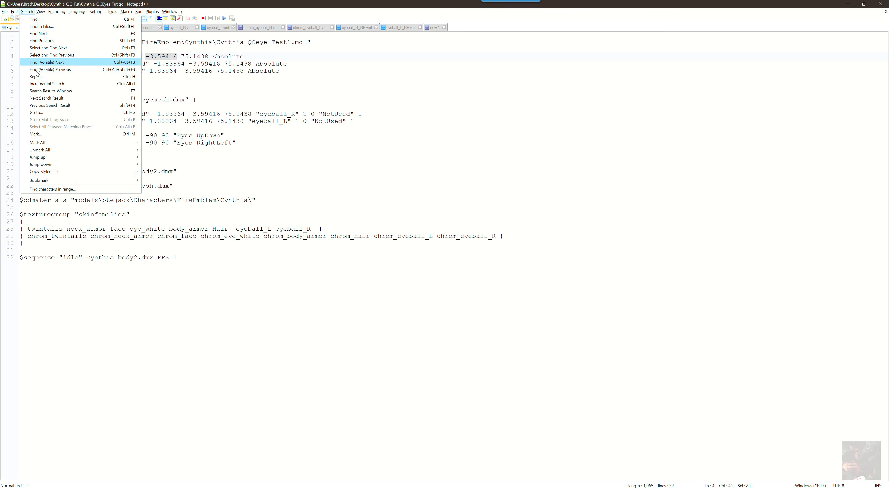
left_click(41, 76)
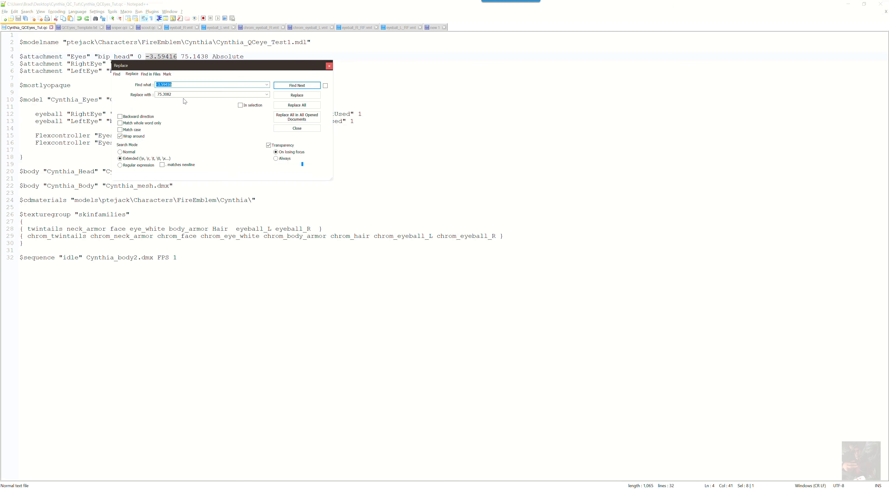
key("Tab")
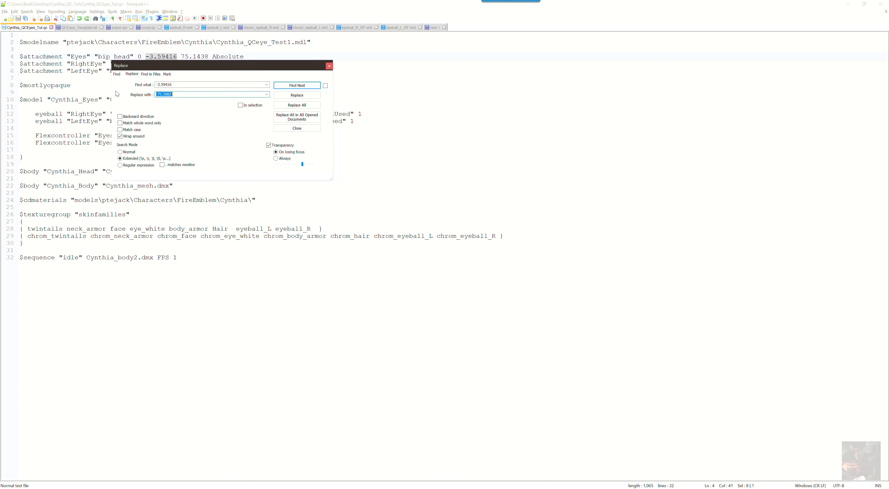
type("-2.92416")
left_click(290, 106)
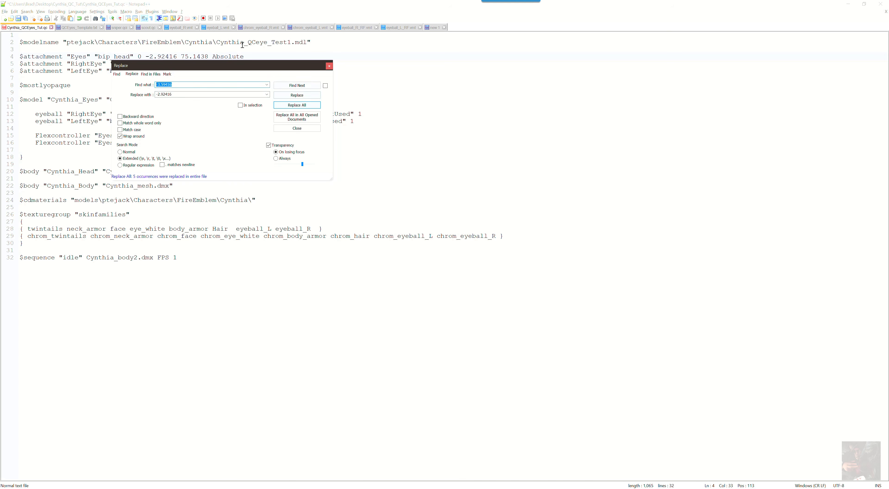
left_click_drag(260, 64, 366, 259)
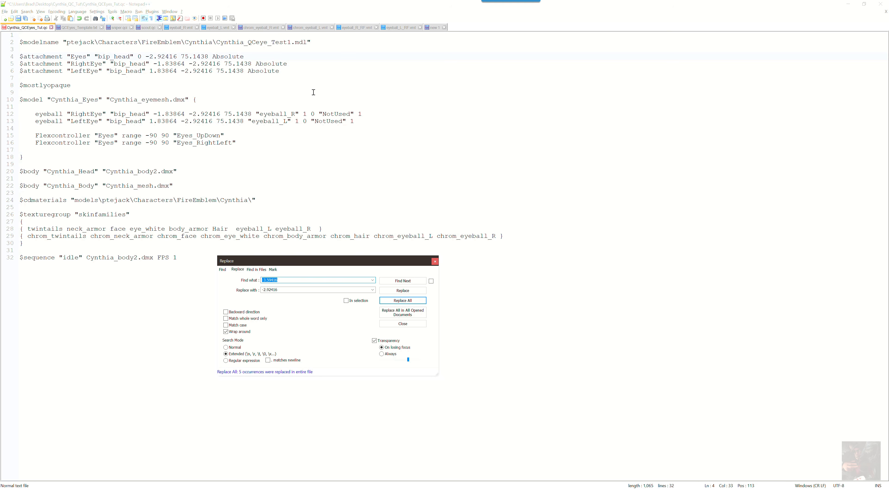
Set the final value of the RightEye and LeftEye eyeball lines to 5.
double_click(360, 113)
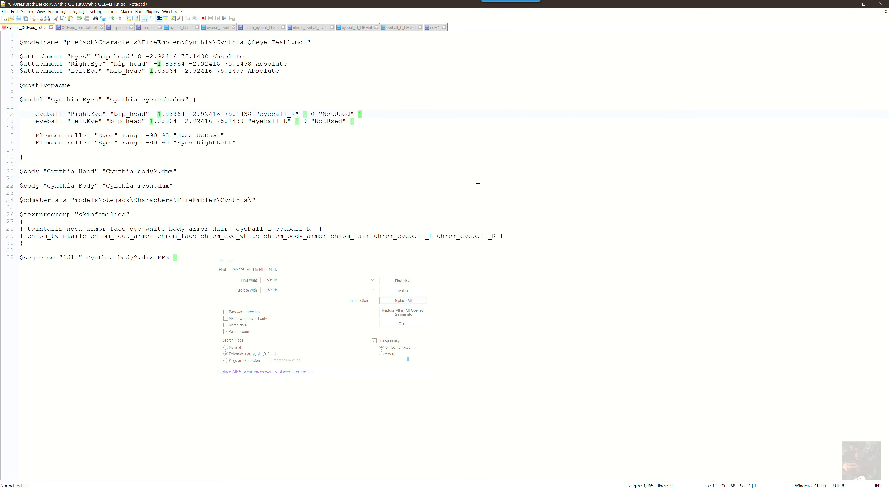
type("5")
key("shift+Left")
type("5")
Change the $modelname file to Cynthia_QCeye_Test2.mdl and save the QC file.
key("Up")
key("Up")
key("Up")
key("Up")
key("Up")
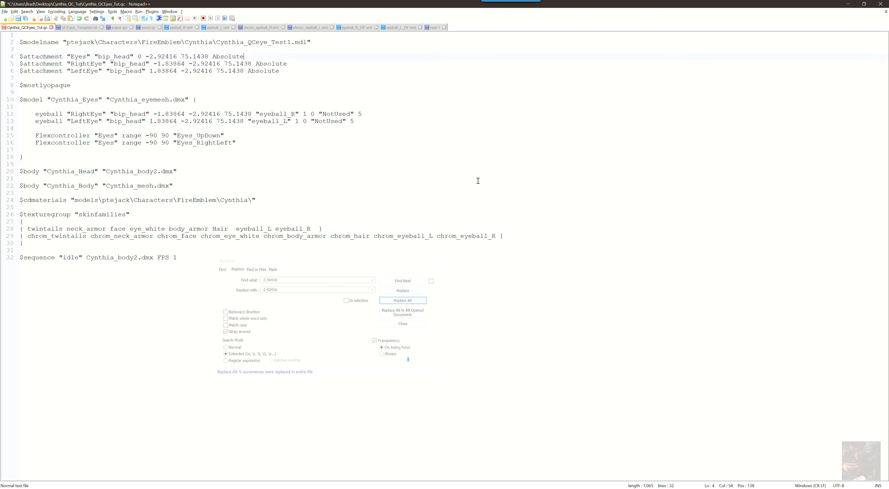
key("Up")
key("Up")
key("End")
key("shift+Left")
type("2")
left_click(4, 12)
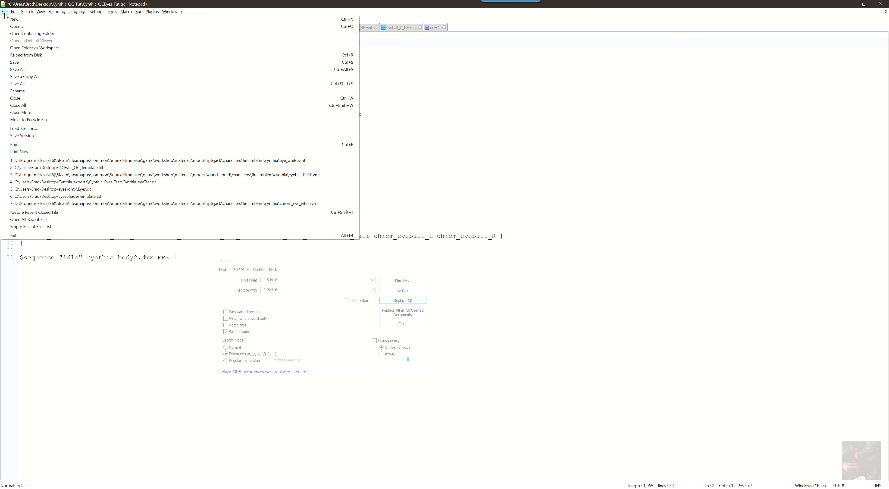
left_click(16, 63)
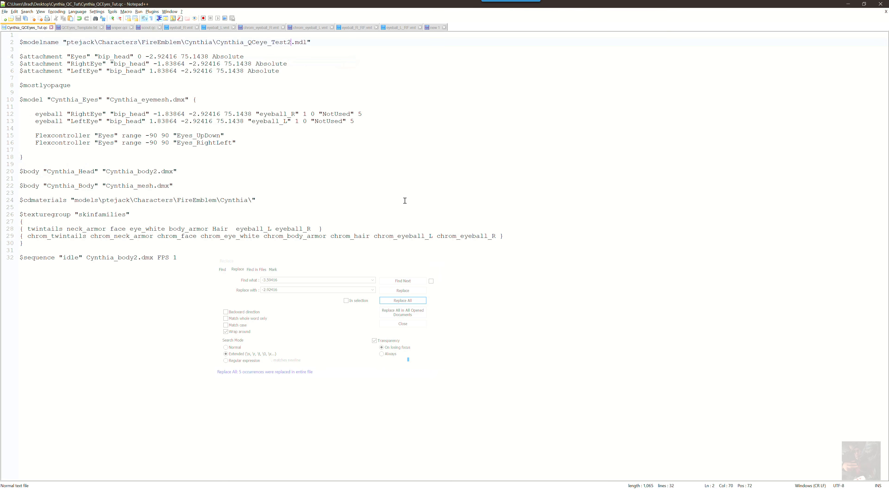
Compile Cynthia_QCEyes_Tut.qc from Blender, then switch to Source Filmmaker and collapse the cynthia_qceye_test11 animation set.
key("alt+Tab")
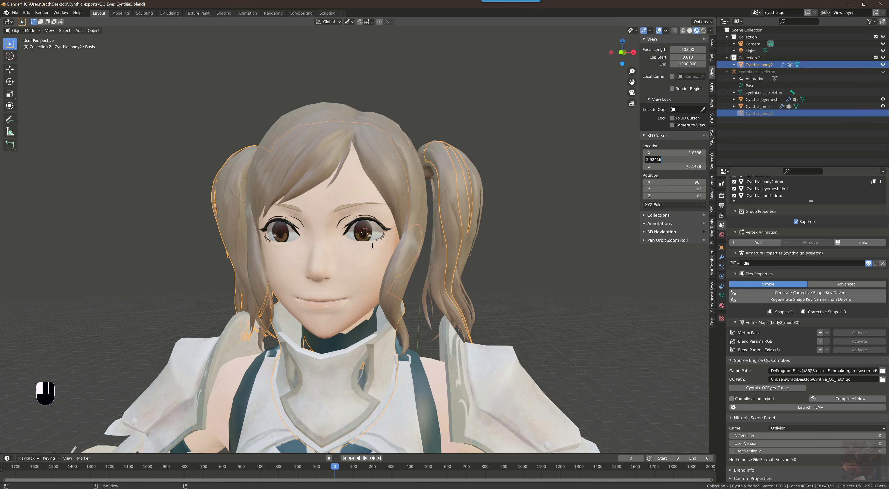
left_click(763, 388)
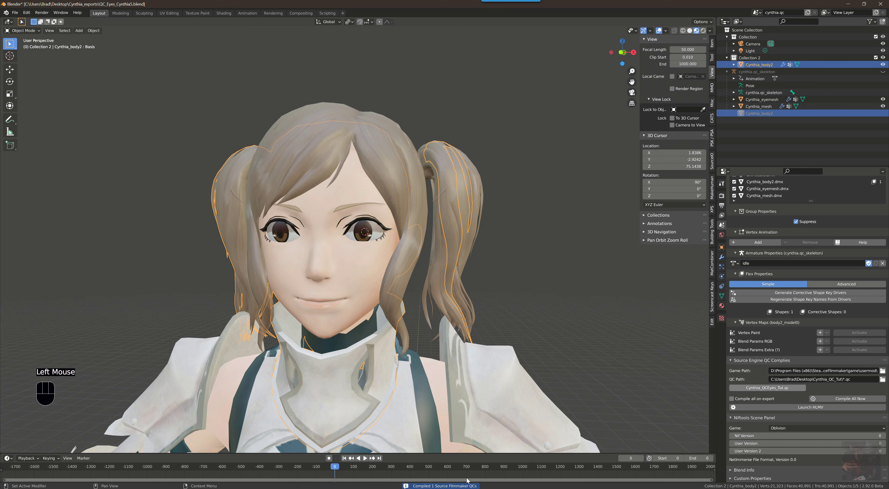
key("alt+Tab")
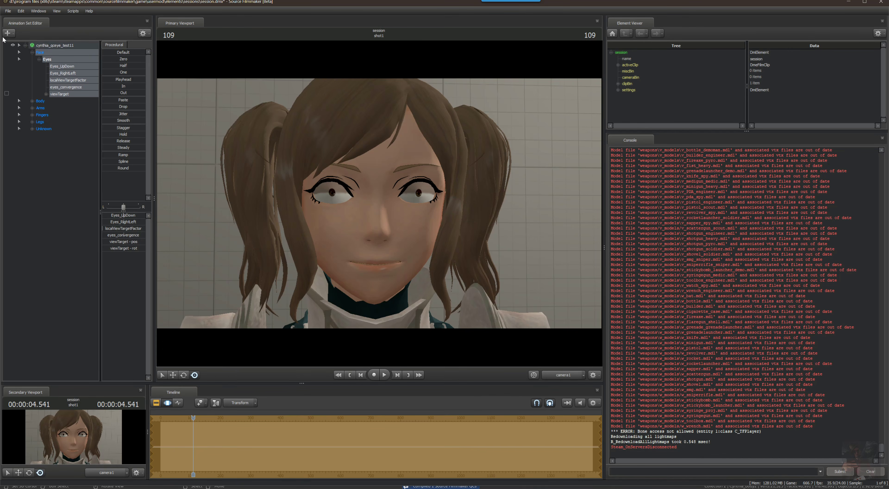
left_click(26, 45)
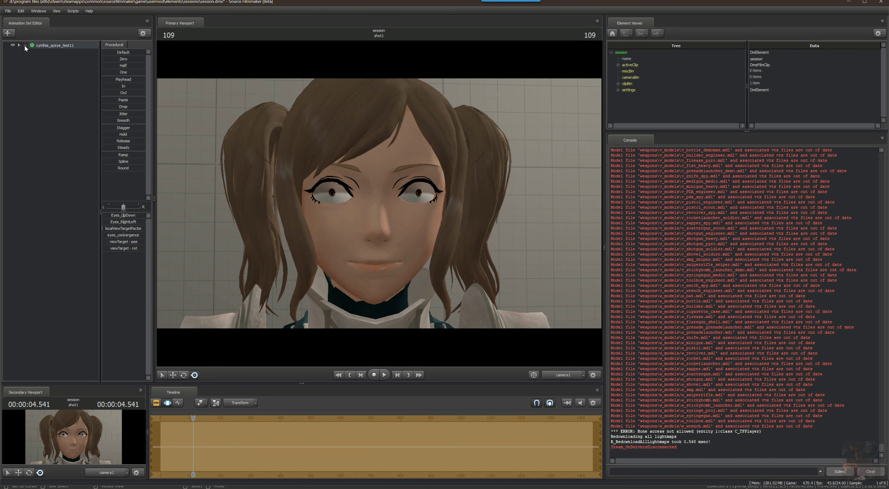
Hide the cynthia_qceye_test11 animation set, rescan the model list and add an animation set for the cynthia_qceye_test2.mdl model.
left_click(12, 45)
right_click(37, 64)
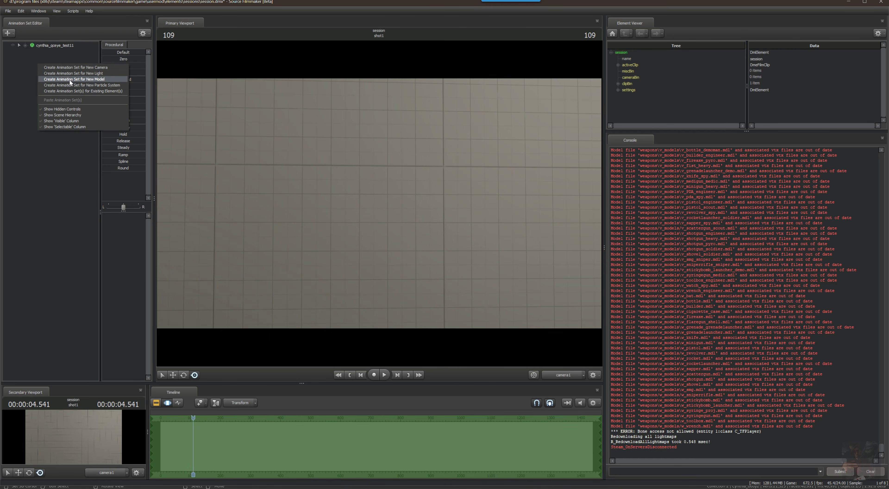
left_click(69, 80)
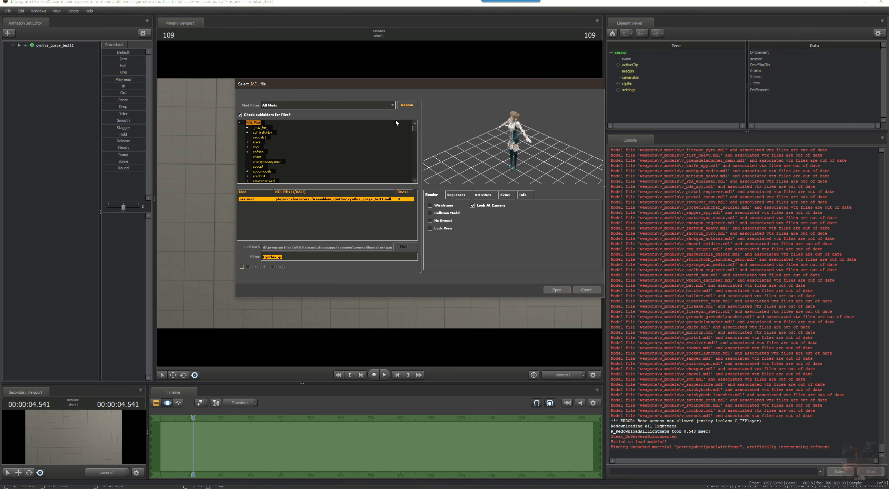
left_click(405, 104)
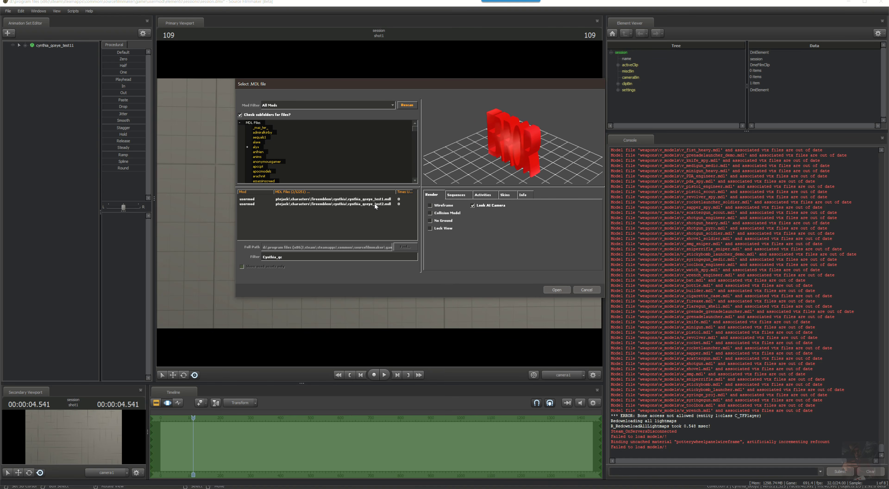
left_click(372, 204)
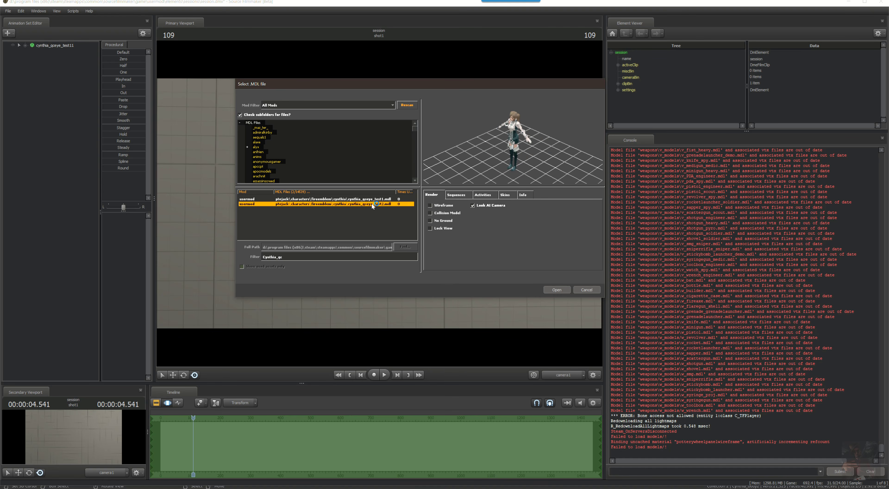
left_click(556, 290)
Apply the Default preset to the whole cynthia_qceye_test21 animation set and examine how the eyes fit in their sockets.
left_click(46, 52)
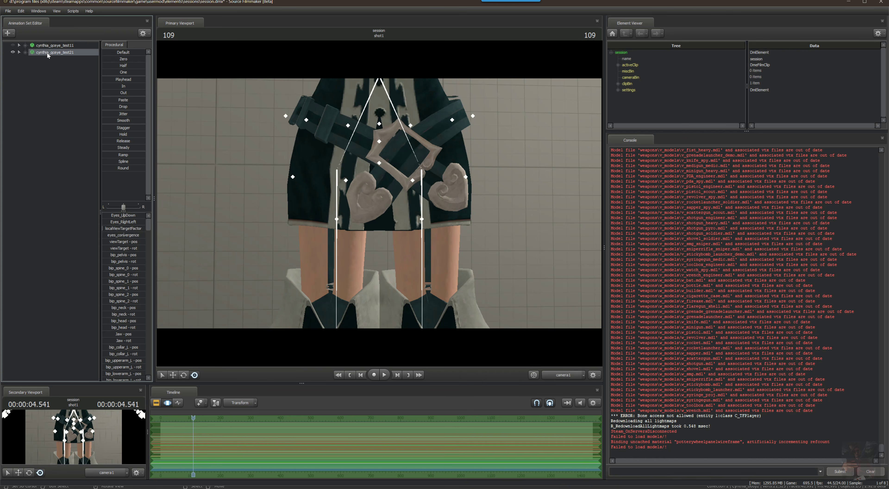
left_click(105, 52)
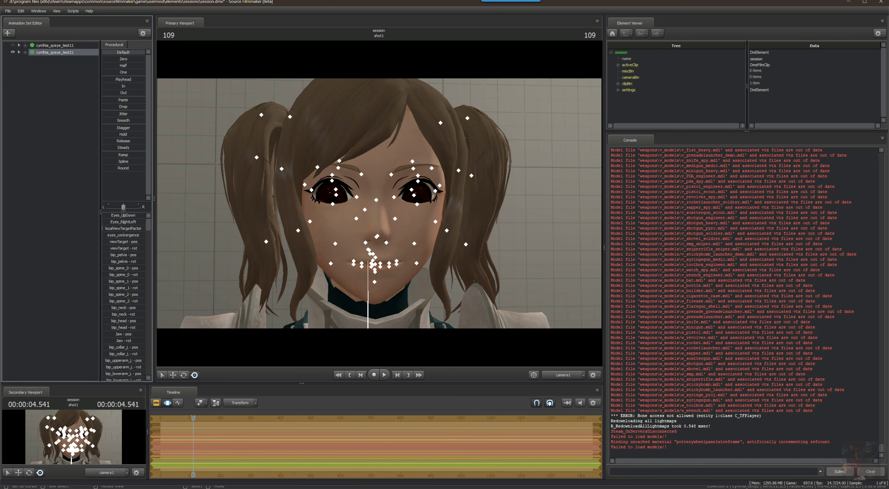
mouse_move(369, 209)
left_mouse_down("alt")
mouse_move(342, 214)
mouse_move(441, 230)
mouse_move(379, 203)
left_mouse_up("alt")
right_click(440, 230)
left_click(413, 229)
key("w")
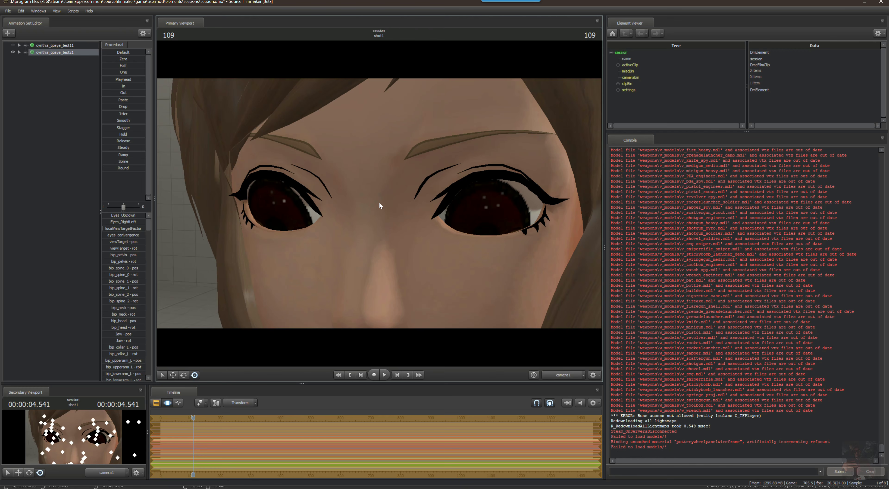
View the full face from the front and try the Eyes_UpDown and Eyes_RightLeft controls of cynthia_qceye_test21.
key("s")
left_click_drag(379, 202, 380, 202)
key("a")
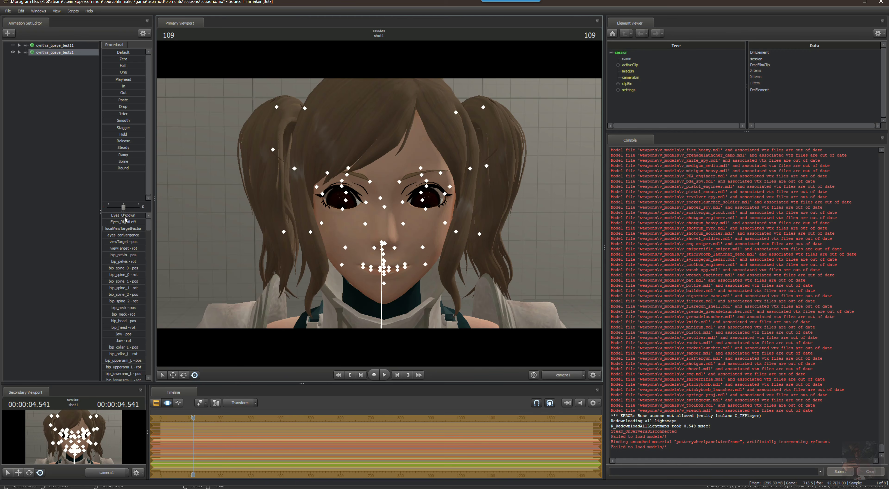
mouse_move(124, 217)
left_mouse_down()
mouse_move(115, 216)
mouse_move(124, 223)
left_mouse_up()
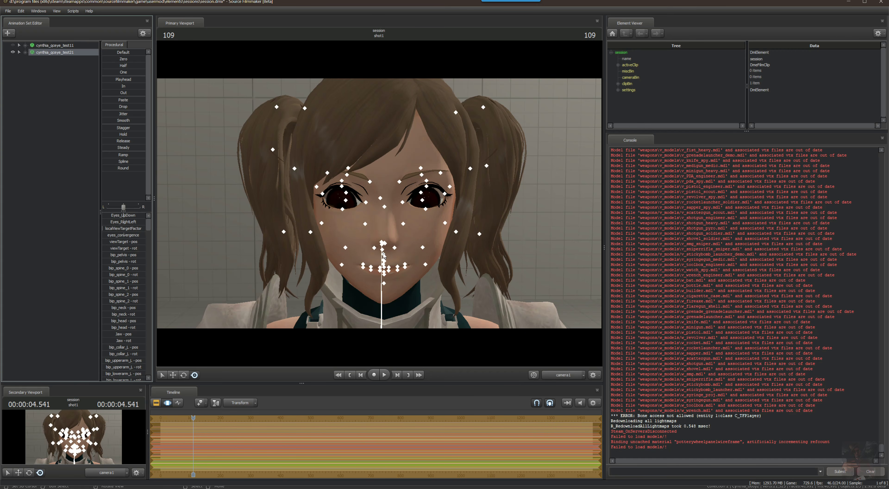
Expand the Eyes controls under the face group of cynthia_qceye_test21 and select viewTarget.
key("s")
left_click_drag(375, 292, 377, 332)
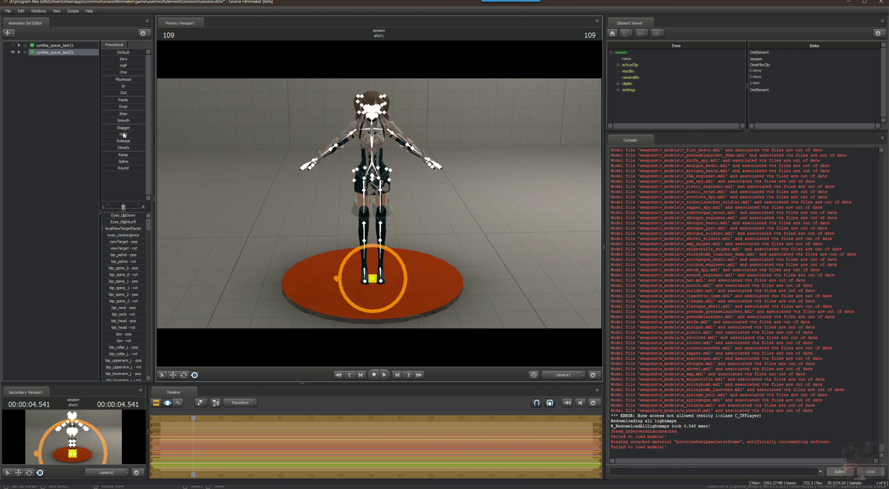
left_click(25, 52)
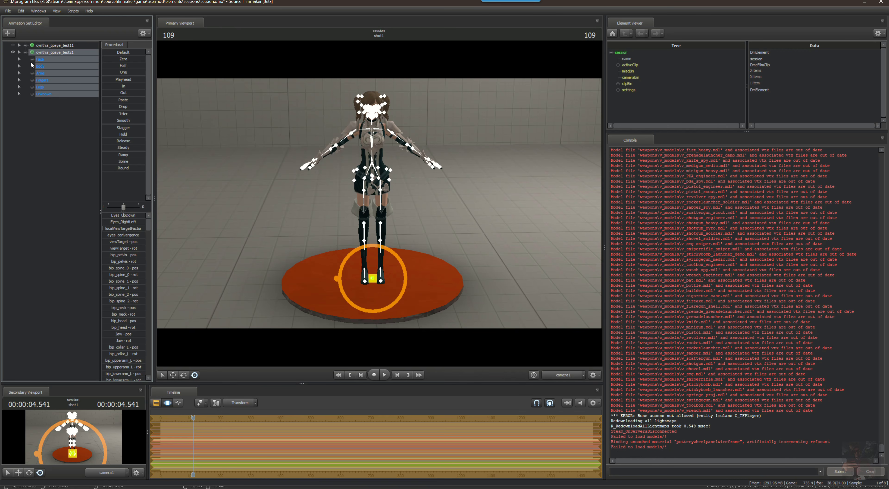
left_click(31, 59)
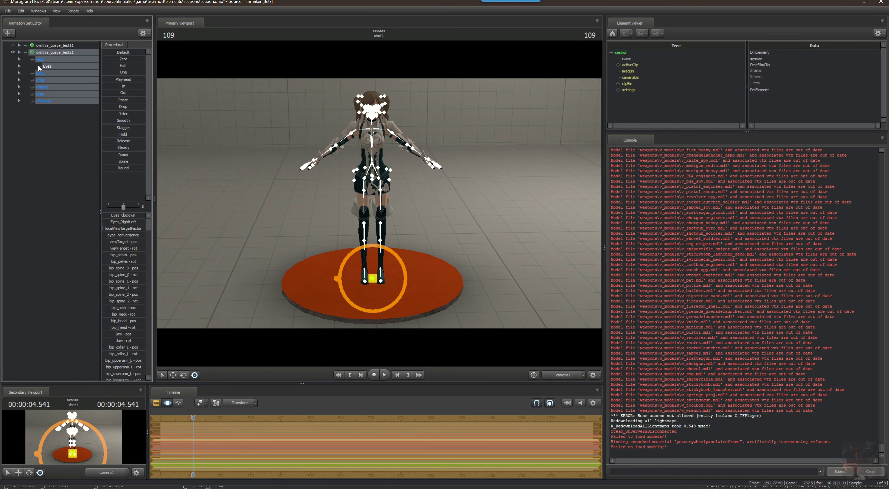
left_click(38, 65)
left_click(64, 100)
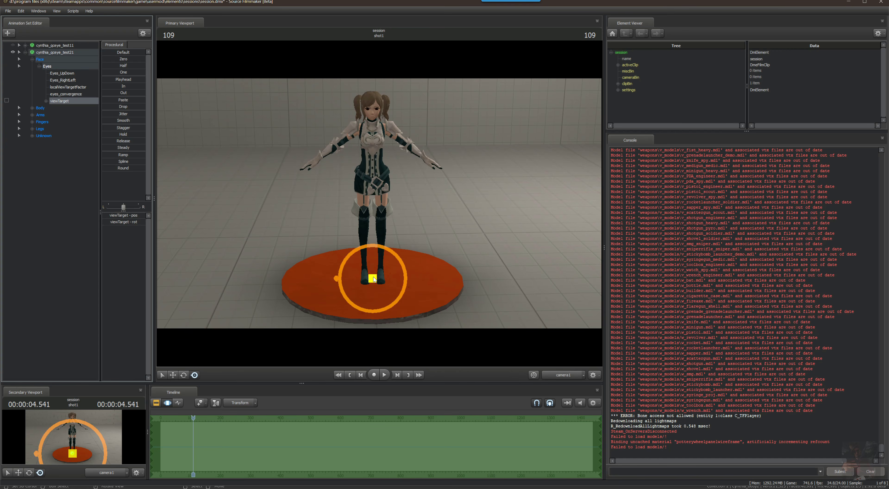
Move viewTarget up from the feet to head height and out in front of the model's face.
left_click_drag(440, 278, 453, 253, "alt")
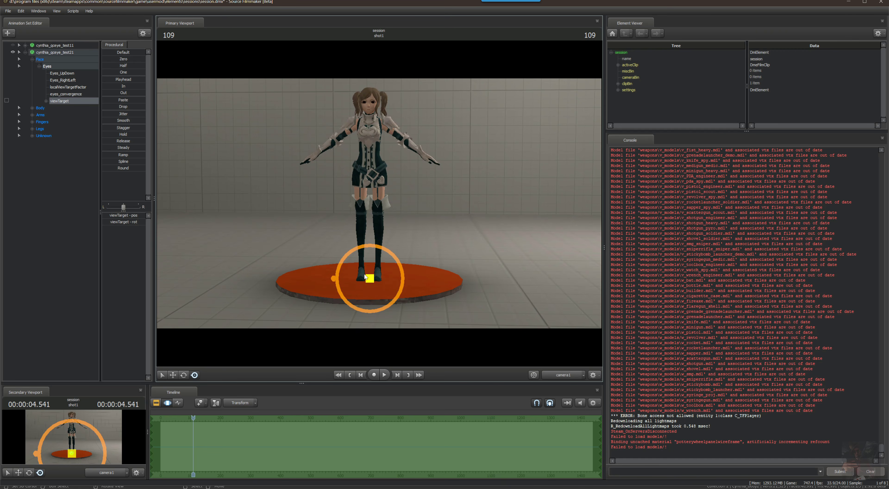
left_click(173, 375)
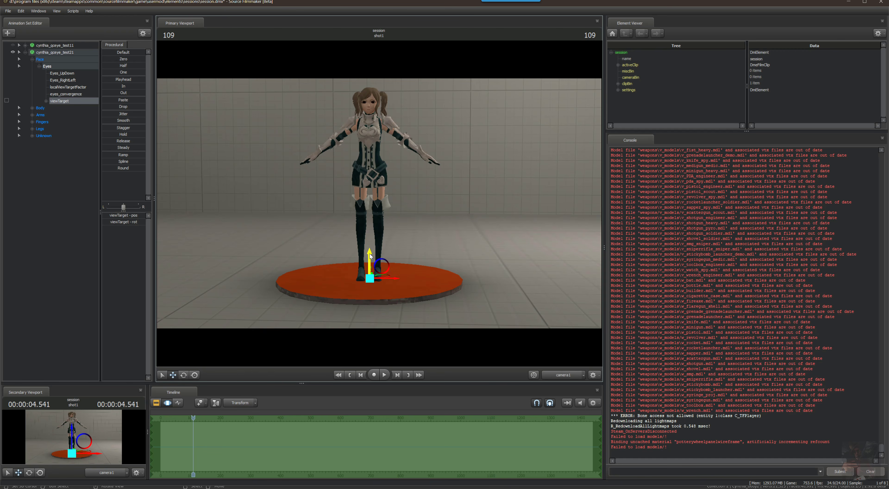
left_click_drag(369, 255, 375, 86)
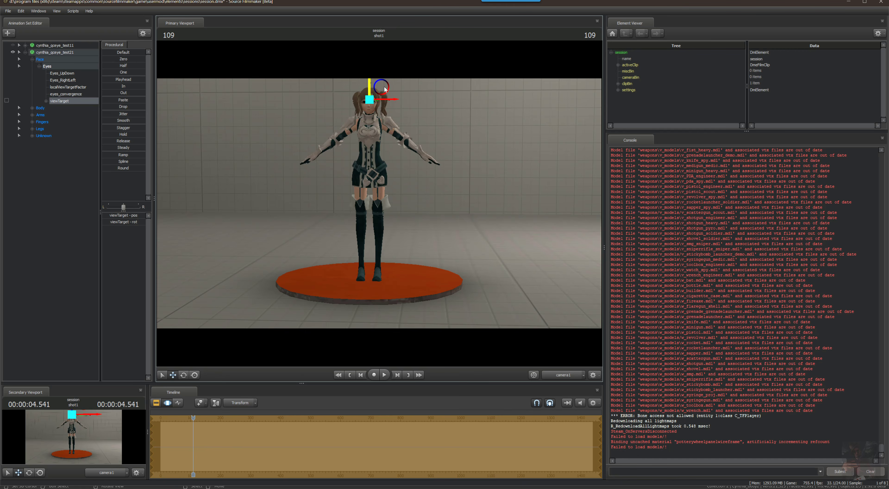
left_click_drag(385, 89, 304, 103, "alt")
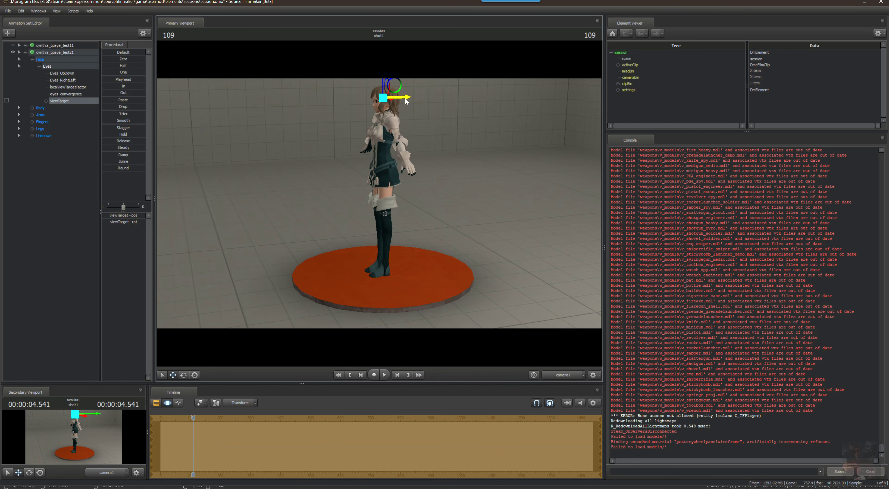
left_click_drag(404, 98, 301, 100)
left_click_drag(303, 147, 383, 149, "alt")
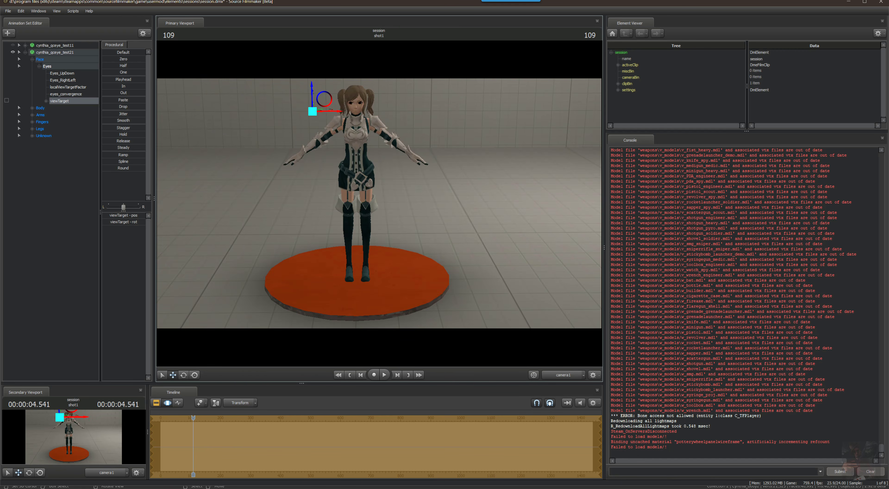
Try moving viewTarget across in front of the face, watching the eyes follow, and reset it with the Default preset.
left_click_drag(411, 233, 395, 178)
key("w")
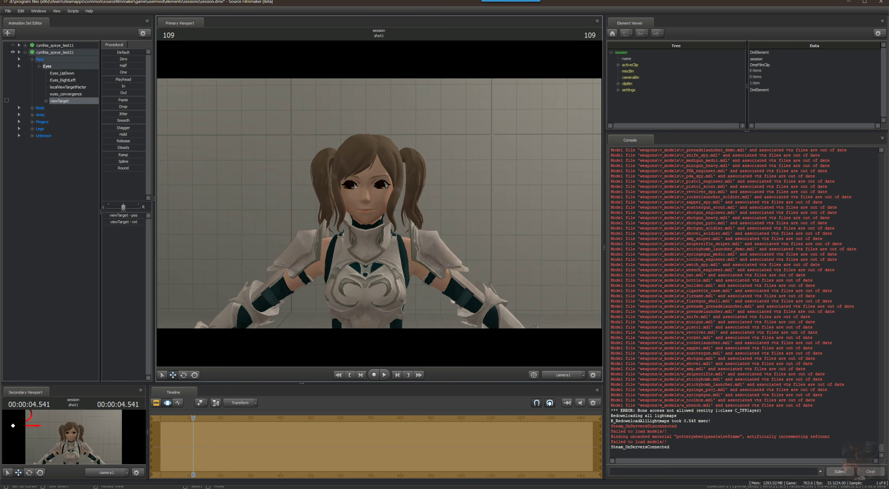
key("s")
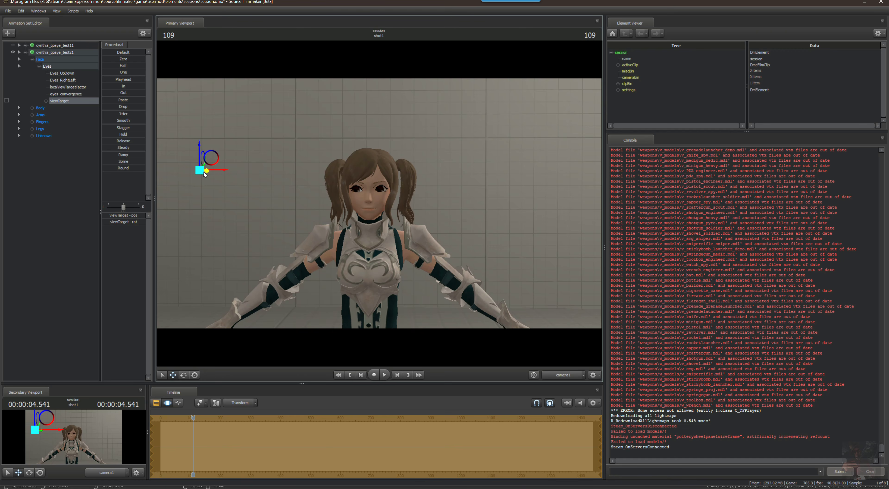
left_click_drag(199, 170, 369, 190)
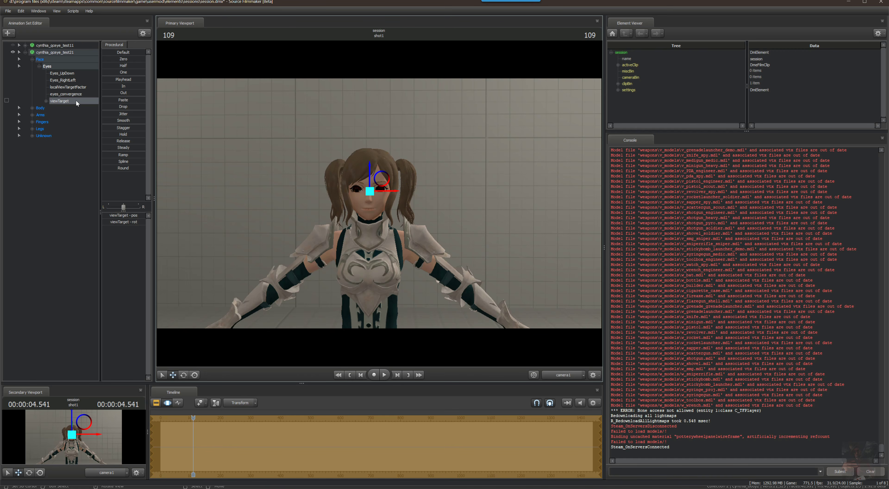
left_click(106, 53)
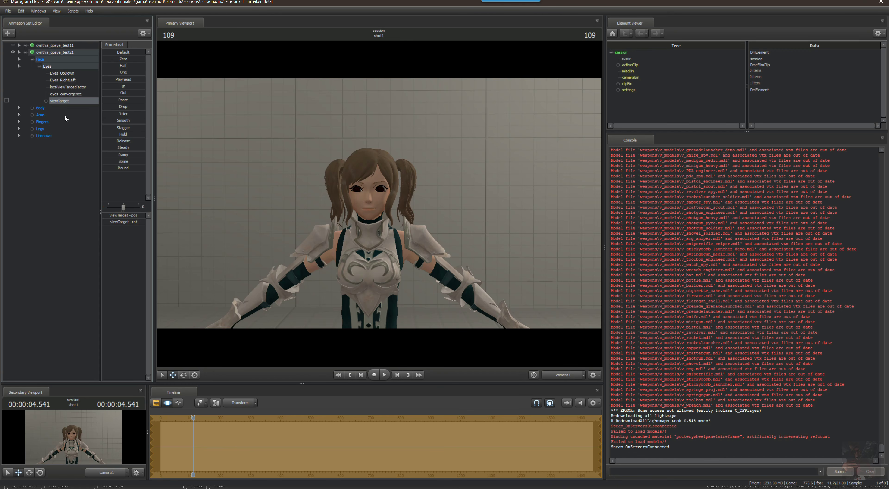
Raise localViewTargetFactor to its maximum and try the Eyes_UpDown and Eyes_RightLeft controls with the face in close-up.
left_click(64, 88)
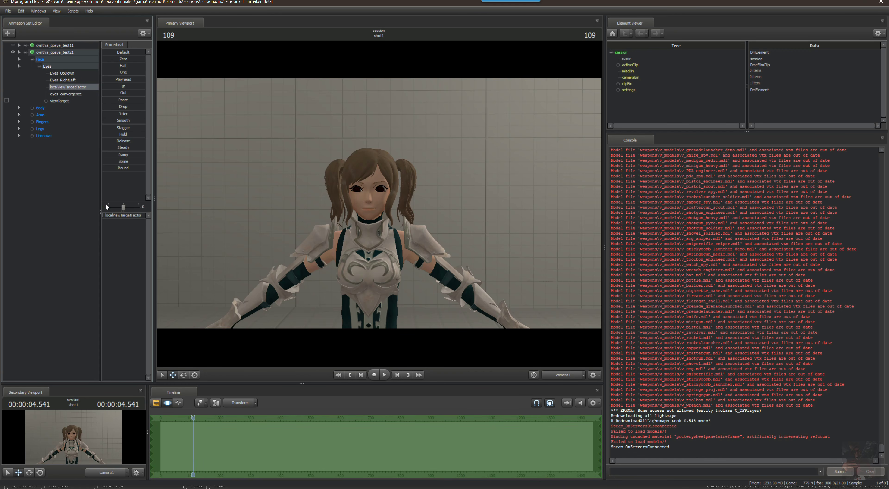
left_click_drag(105, 216, 146, 216)
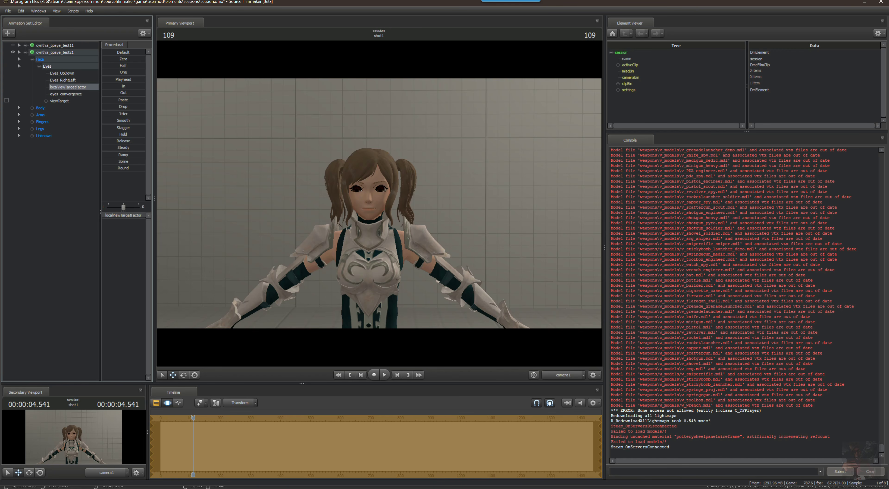
left_click_drag(254, 180, 248, 182)
key("w")
key("w")
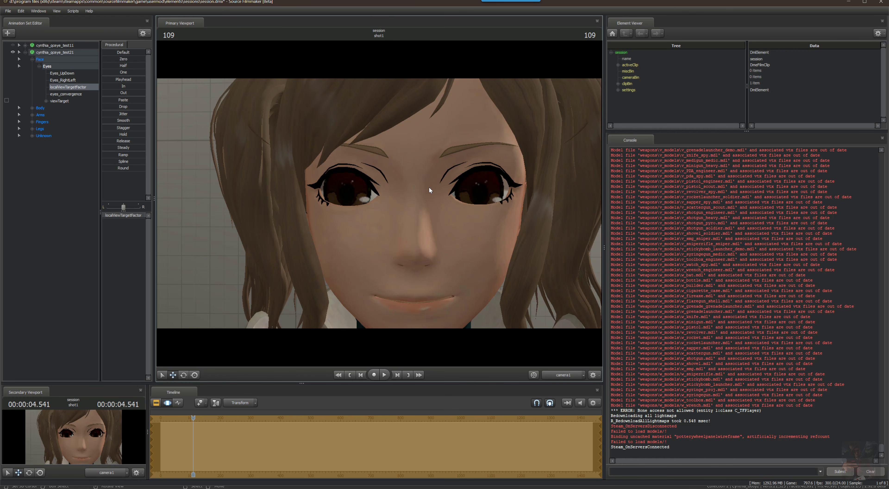
left_click(54, 67)
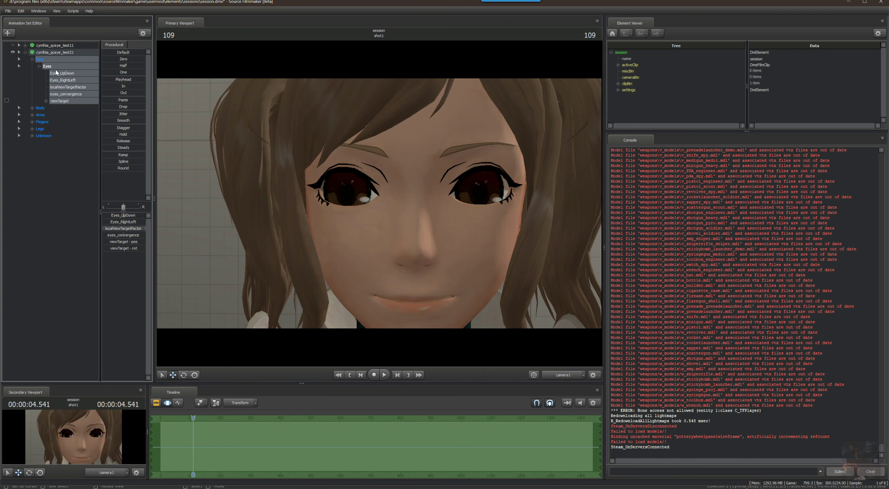
mouse_move(124, 215)
left_mouse_down()
mouse_move(111, 215)
mouse_move(140, 216)
mouse_move(102, 222)
mouse_move(145, 223)
mouse_move(102, 222)
mouse_move(143, 222)
mouse_move(103, 222)
mouse_move(139, 223)
mouse_move(124, 222)
left_mouse_up()
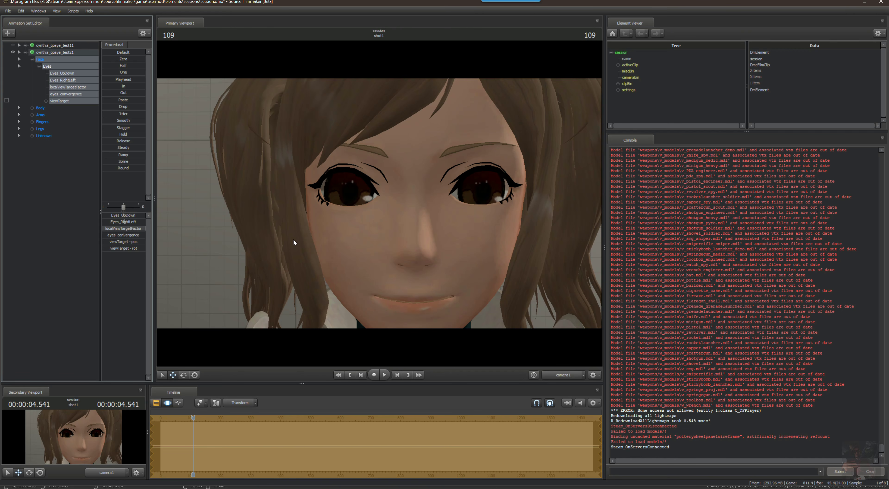
Switch to the QC file in Notepad++ and set the final value of the RightEye and LeftEye eyeball lines to 3.
key("alt+Tab")
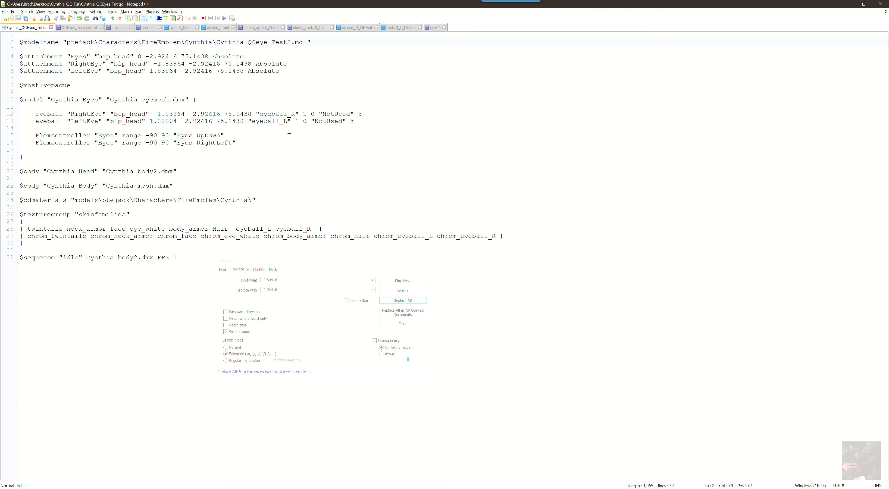
double_click(359, 114)
type("3")
key("Down")
key("shift+Left")
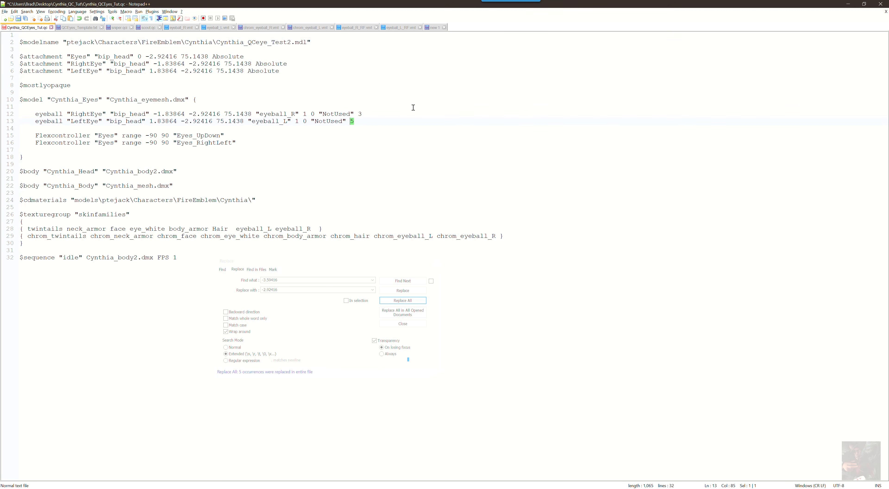
type("3")
key("Up")
key("Up")
key("Up")
key("Up")
key("Up")
key("Down")
key("Down")
key("Down")
key("Down")
key("Down")
key("Down")
key("Up")
key("Up")
key("Up")
key("Up")
key("Up")
key("Up")
key("Up")
key("Up")
key("Down")
key("Down")
key("Down")
key("Down")
key("Down")
key("Down")
key("Up")
key("Up")
Change the $modelname file to Cynthia_QCeye_Test3.mdl and save the QC file.
left_click(291, 42)
key("shift+Left")
type("3")
left_click(4, 12)
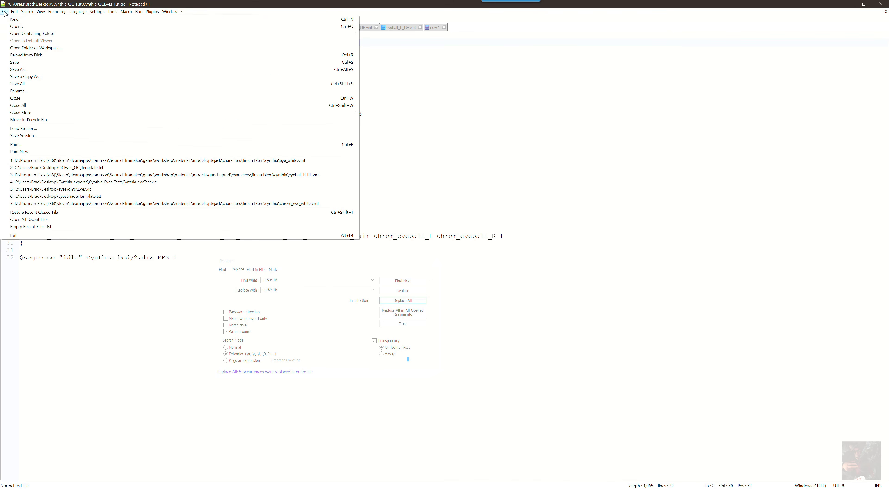
left_click(17, 64)
Switch to Blender and compile Cynthia_QCEyes_Tut.qc, and collapse the cynthia_qceye_test21 animation set back in Source Filmmaker.
key("alt+Tab")
key("alt+Tab")
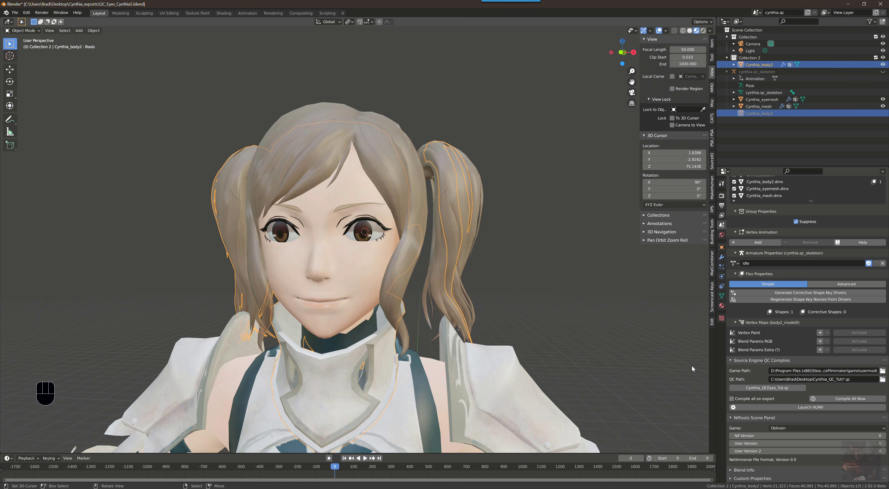
left_click(763, 389)
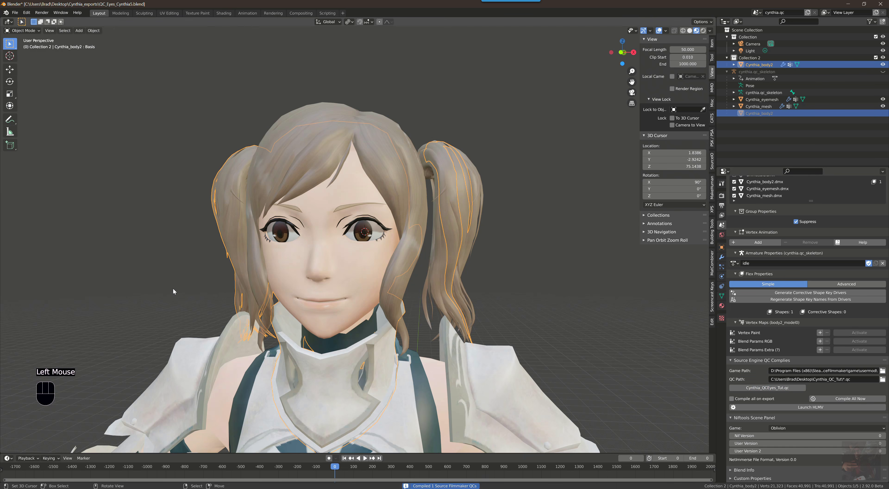
key("alt+Tab")
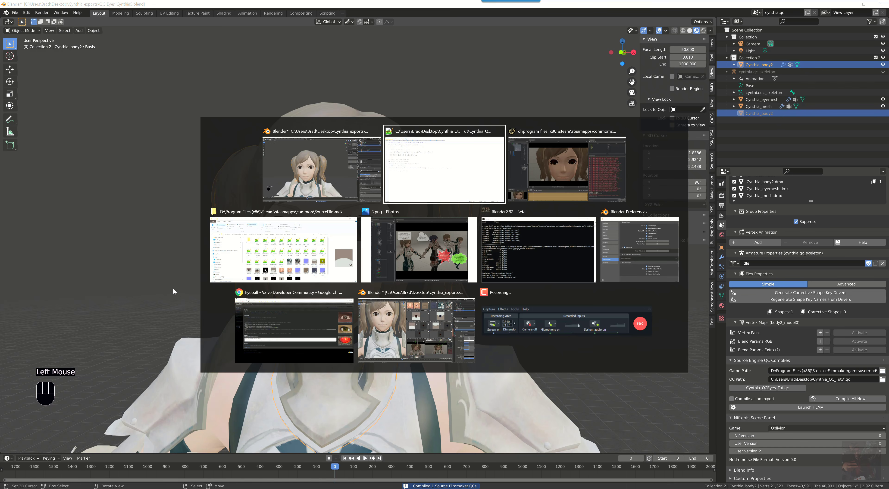
key("alt+Tab")
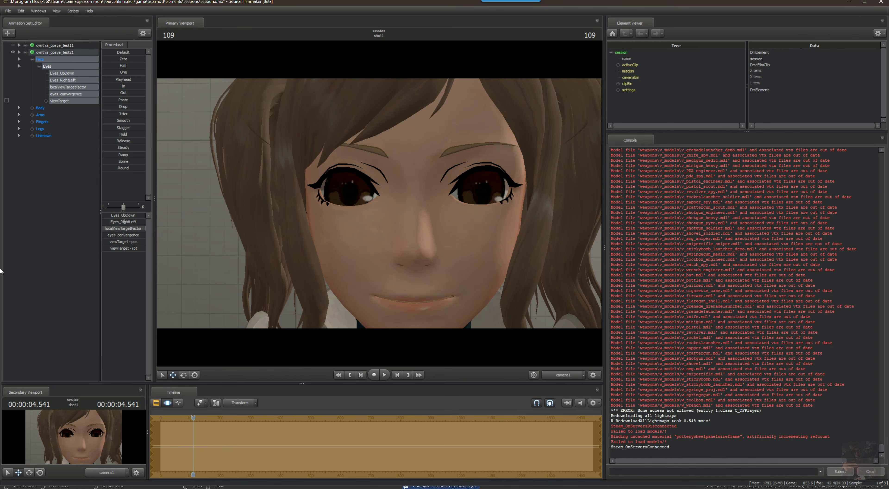
left_click(25, 52)
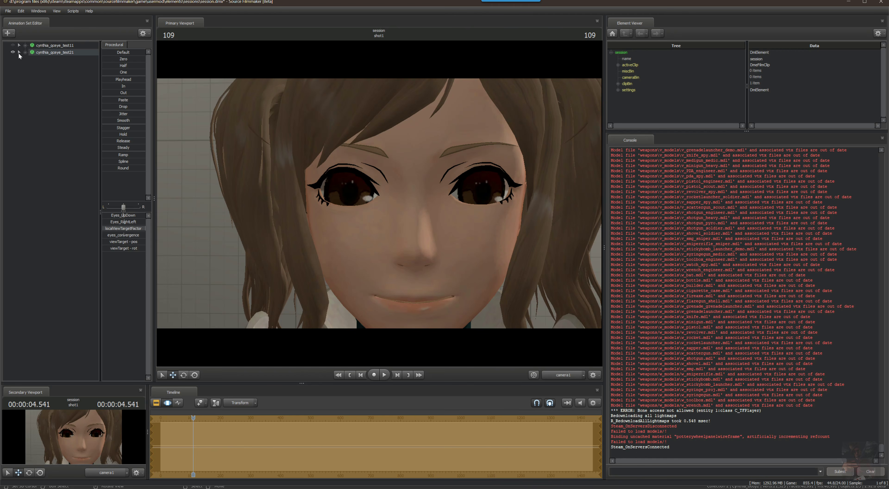
Hide cynthia_qceye_test21, rescan the model list and create an animation set for the new model cynthia_qceye_test3.mdl.
left_click(13, 52)
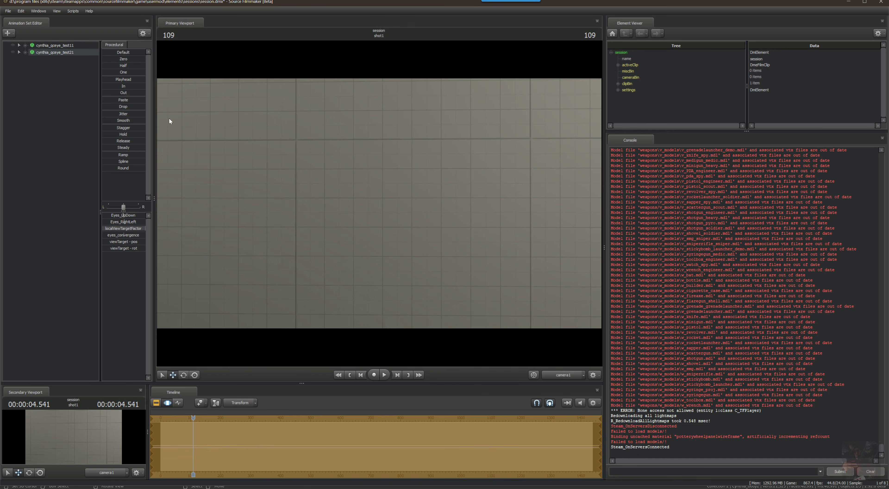
right_click(29, 65)
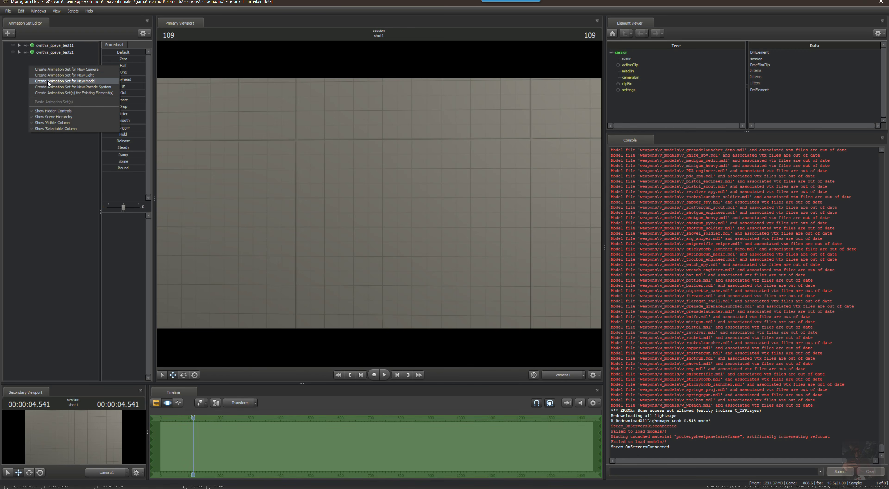
left_click(48, 81)
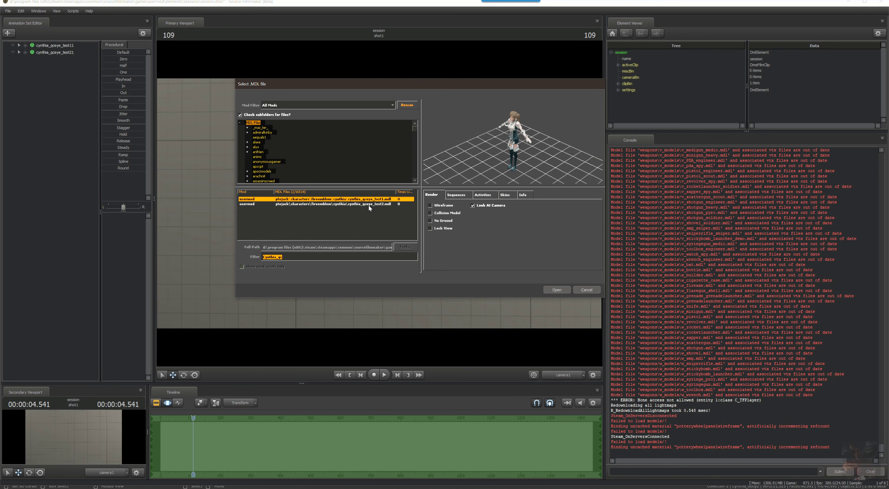
left_click(408, 105)
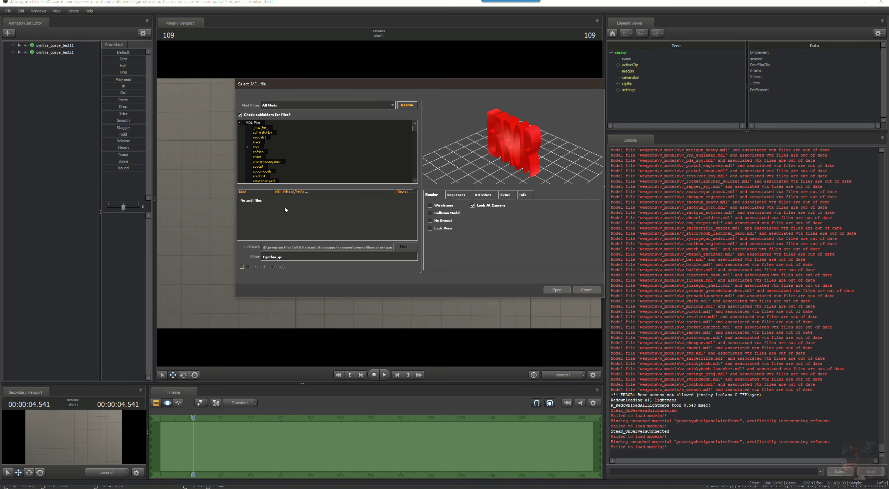
left_click(347, 208)
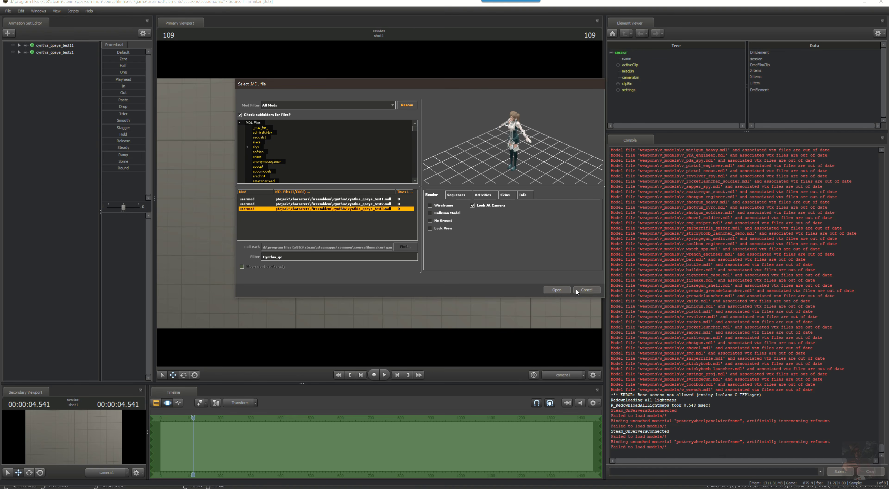
left_click(559, 289)
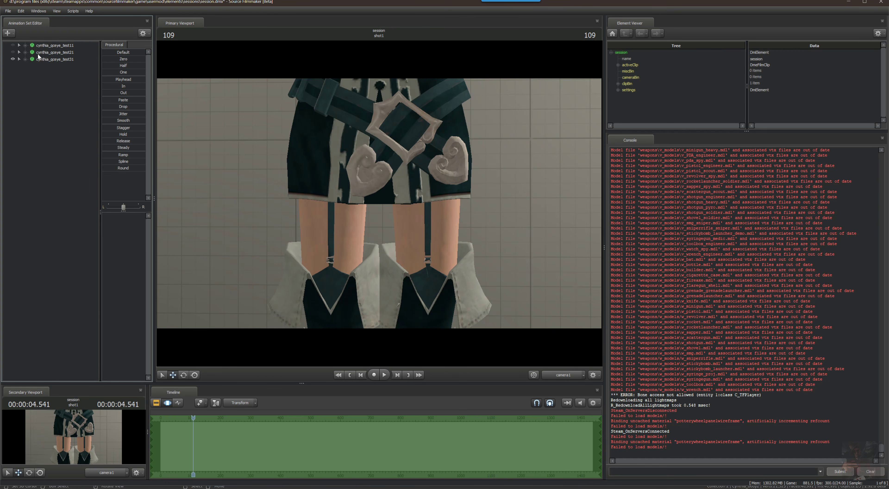
Apply the Default preset to cynthia_qceye_test31 and raise its face's localViewTargetFactor to the maximum.
left_click(43, 61)
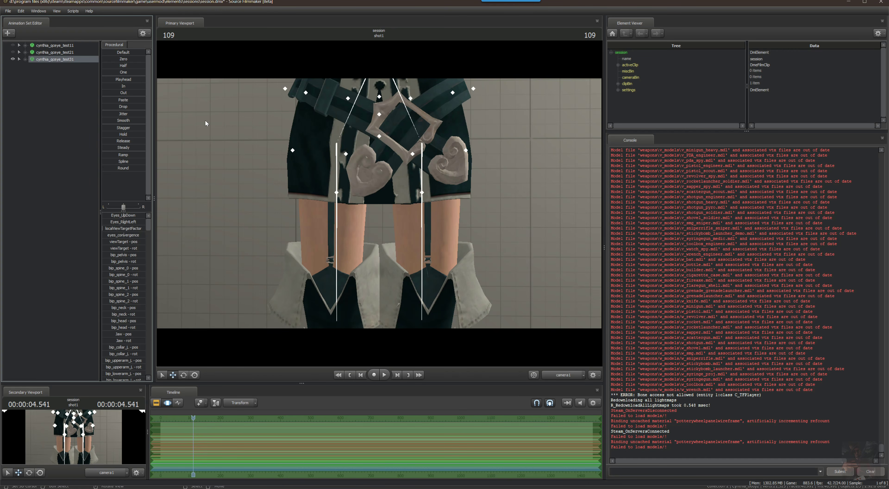
left_click_drag(104, 52, 135, 53)
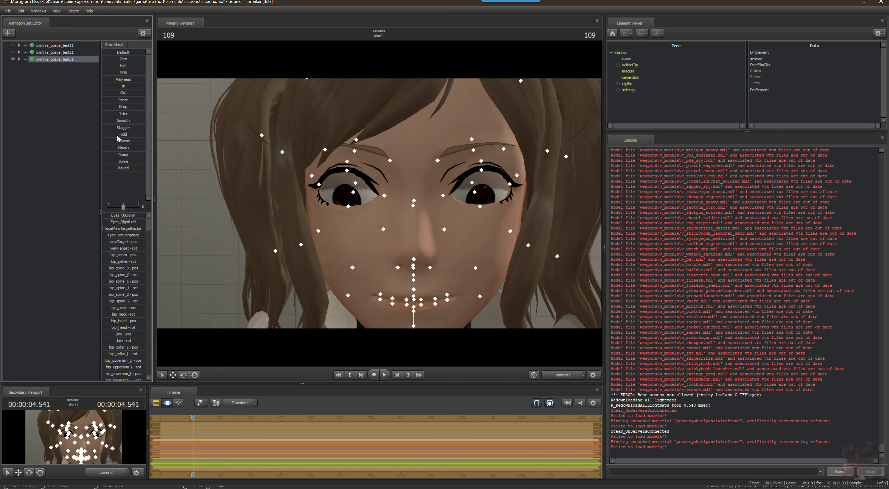
left_click(26, 59)
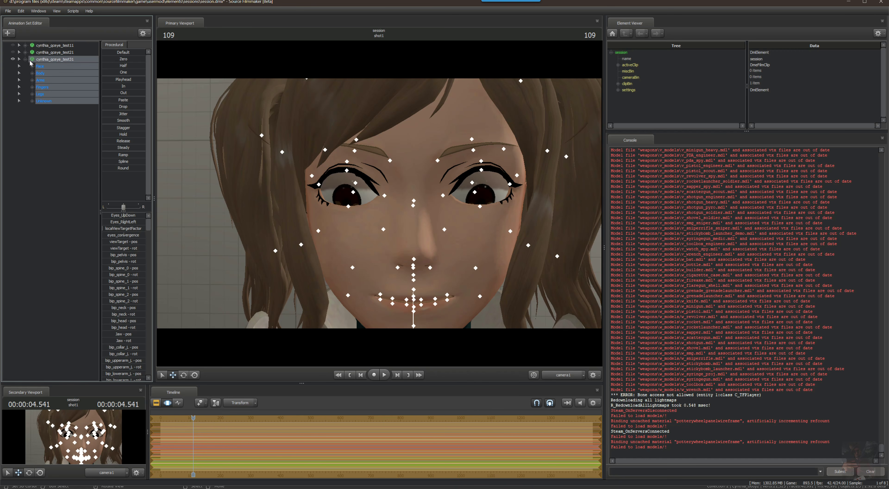
left_click(41, 66)
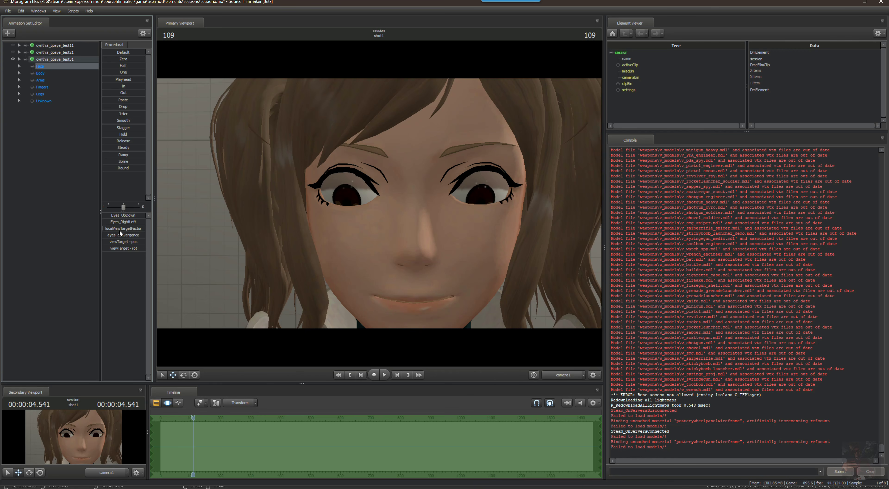
left_click(104, 228)
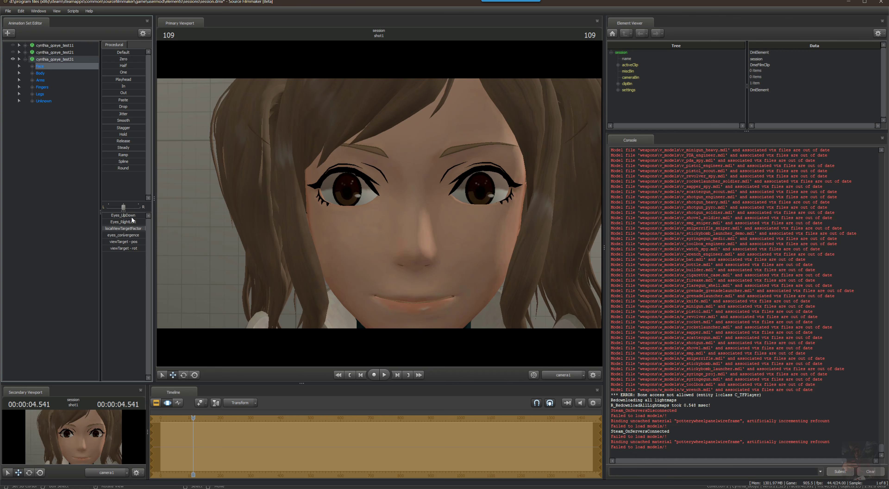
Try the Eyes_UpDown and Eyes_RightLeft controls, resetting the face to Default and raising localViewTargetFactor to the maximum again in between.
mouse_move(123, 217)
left_mouse_down()
mouse_move(110, 217)
mouse_move(125, 217)
left_mouse_up()
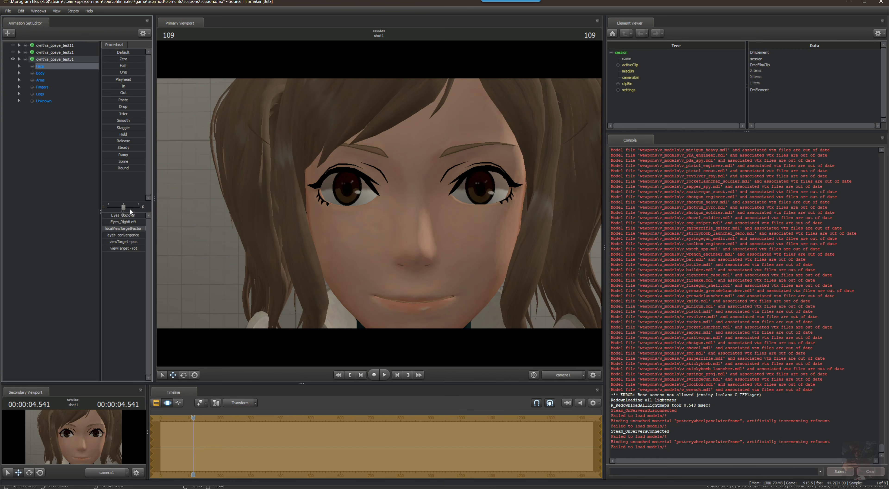
left_click(115, 52)
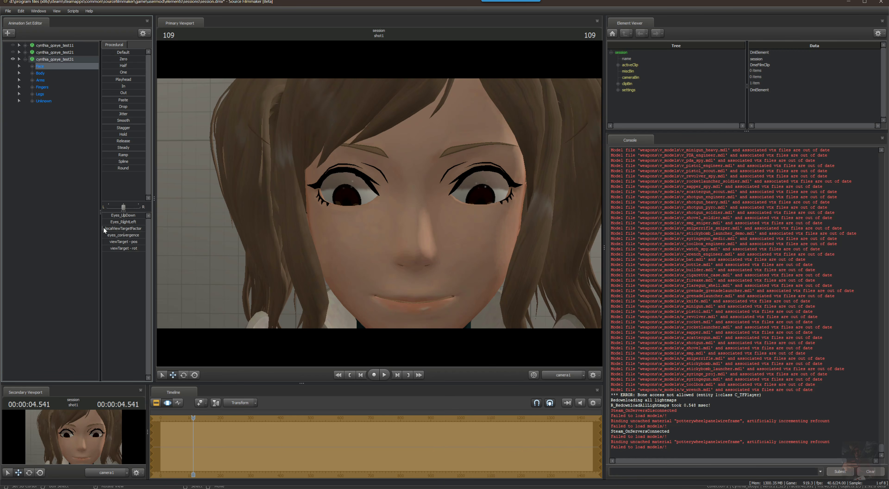
left_click_drag(104, 228, 145, 228)
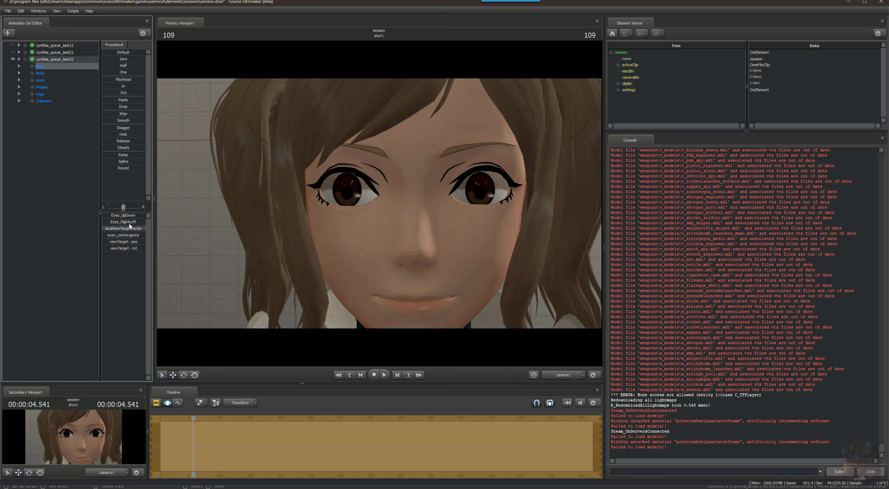
mouse_move(123, 222)
left_mouse_down()
mouse_move(113, 222)
mouse_move(124, 222)
left_mouse_up()
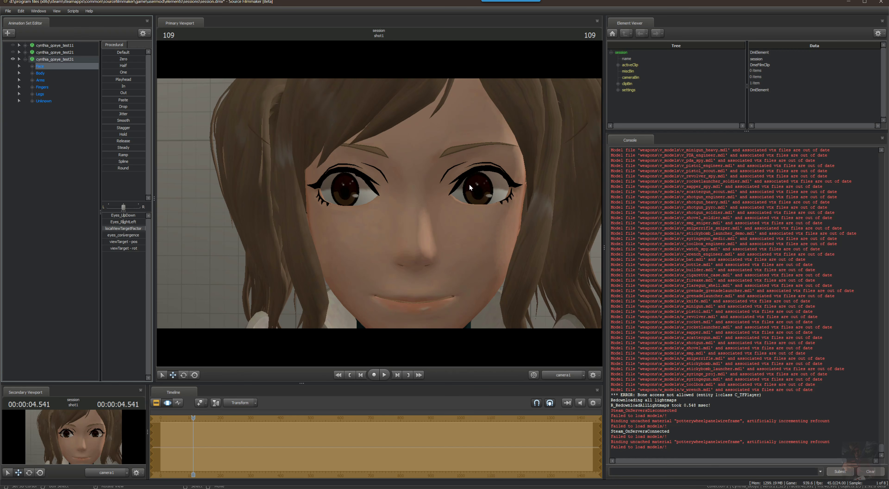
Switch to Blender, view the eye from the right side and move the 3D cursor to Y -2.7742 and Z 75.3038.
key("alt+Tab")
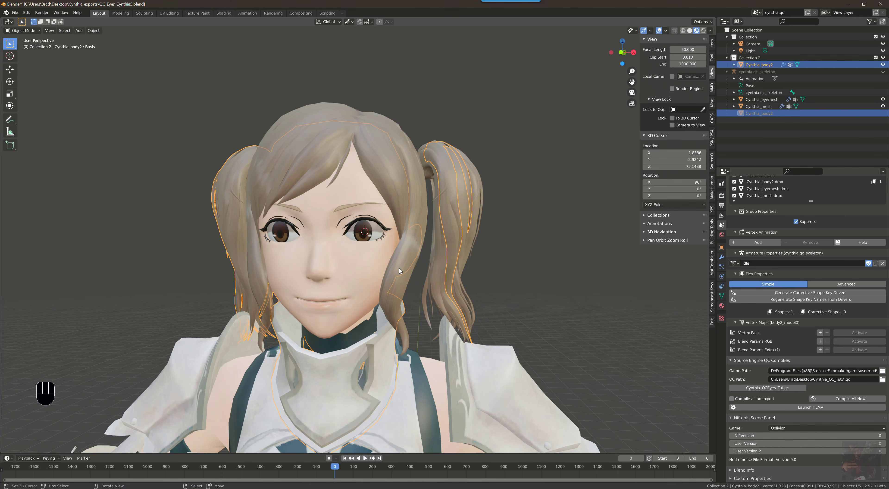
key("KP_3")
scroll(397, 268, "up", 8)
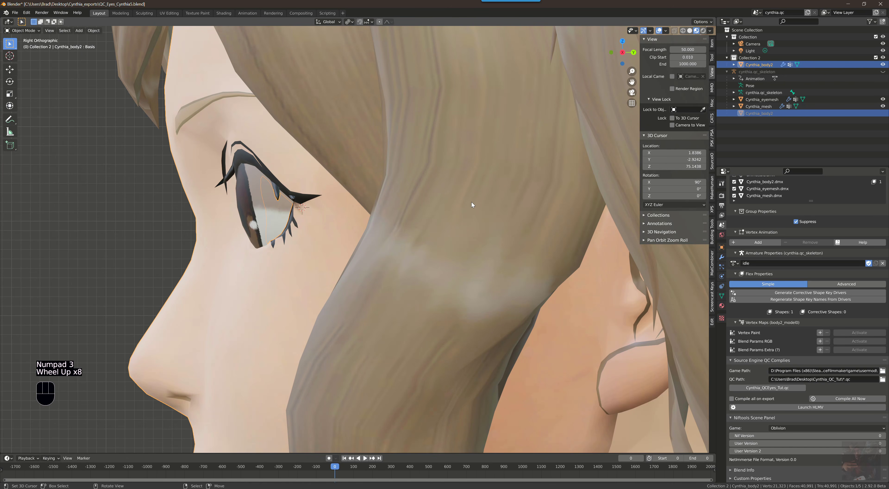
left_click_drag(667, 159, 668, 159, "shift")
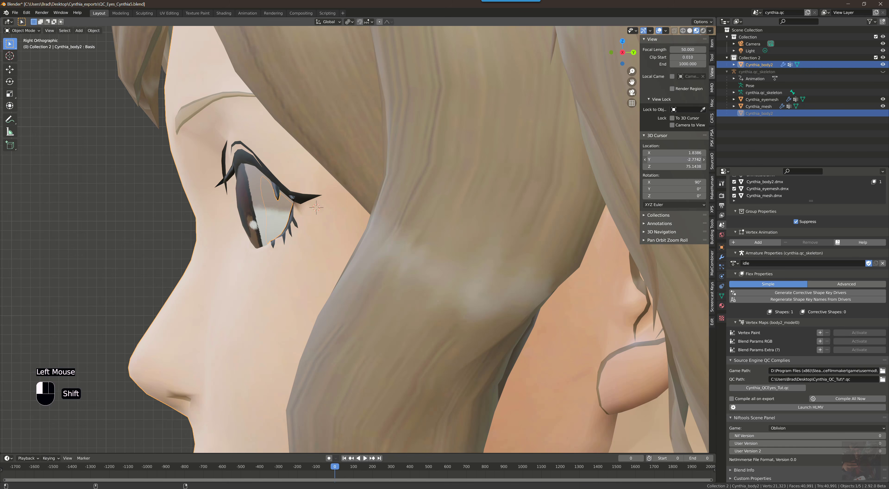
left_click_drag(684, 167, 686, 167, "shift")
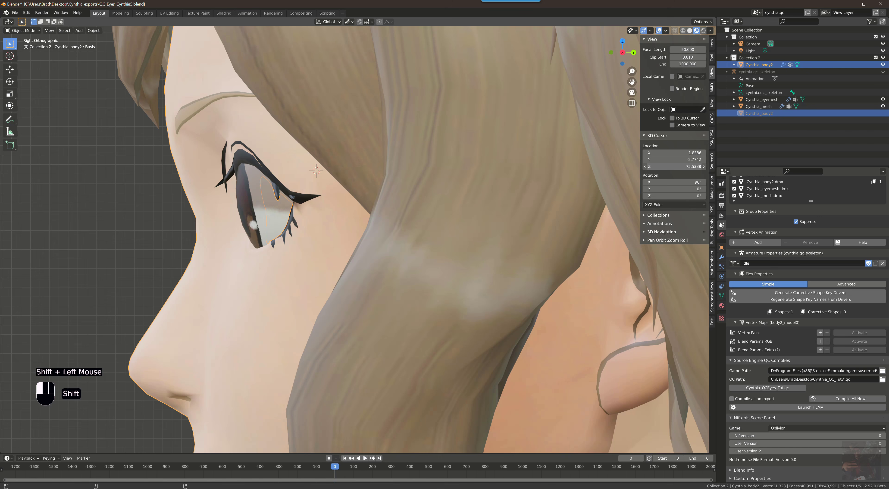
left_click_drag(315, 170, 316, 181, "shift")
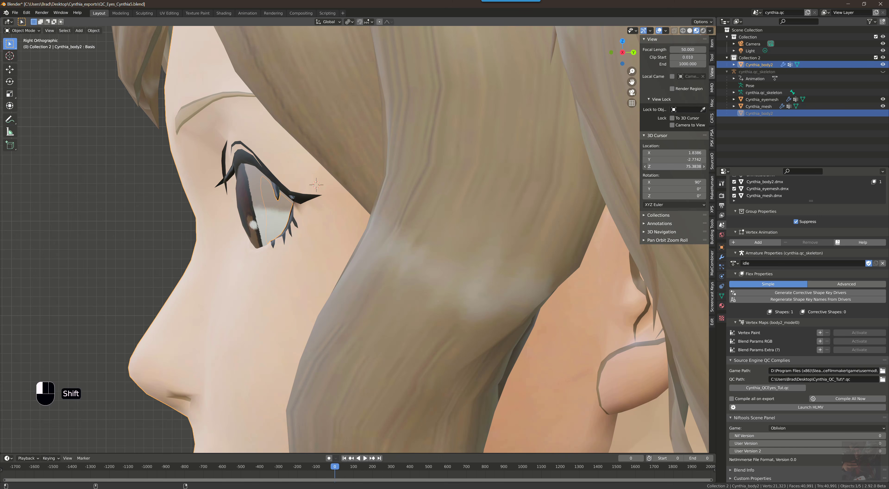
left_click_drag(316, 185, 316, 191, "shift")
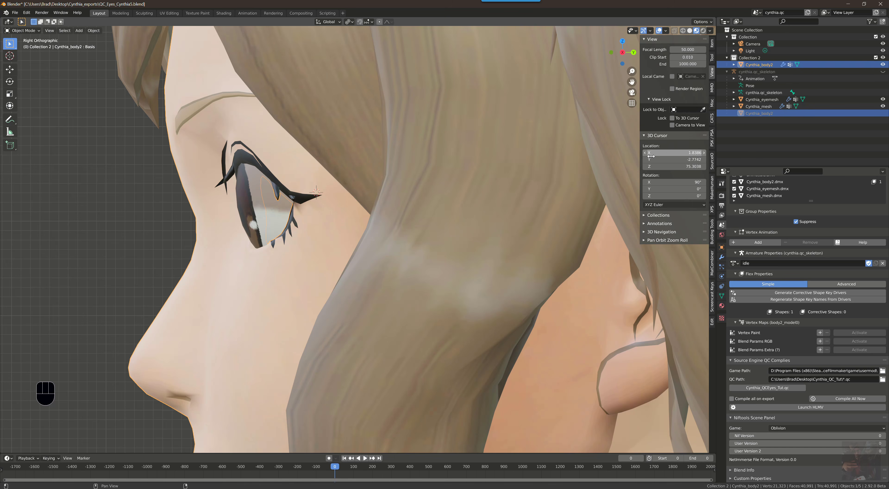
key("alt+Tab")
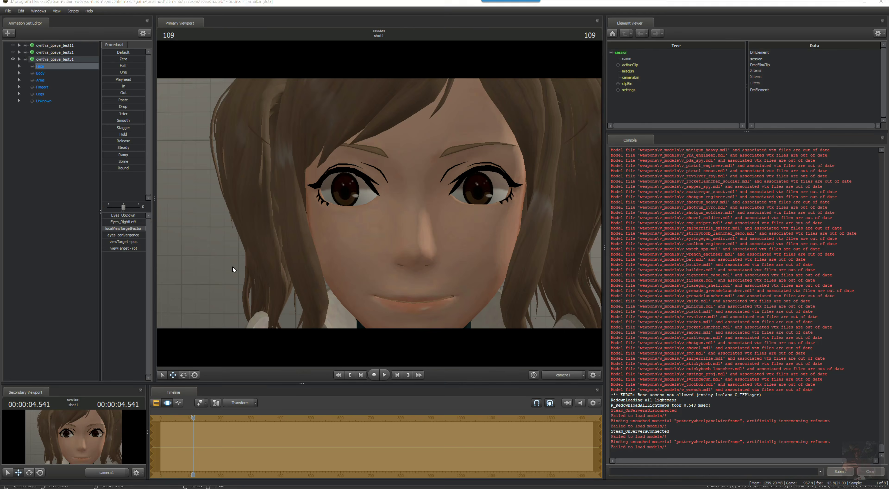
key("alt+Tab")
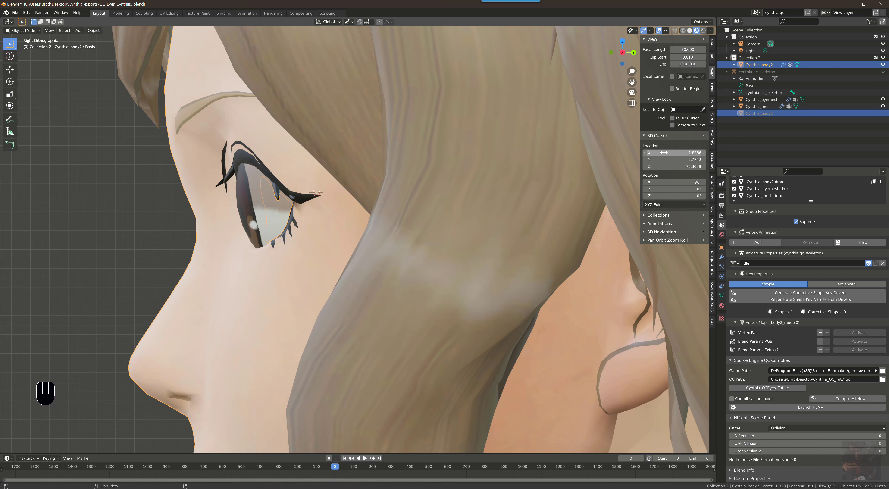
Switch to Source Filmmaker and reset cynthia_qceye_test31's Eyes_UpDown and Eyes_RightLeft controls to centre the gaze.
key("alt+Tab")
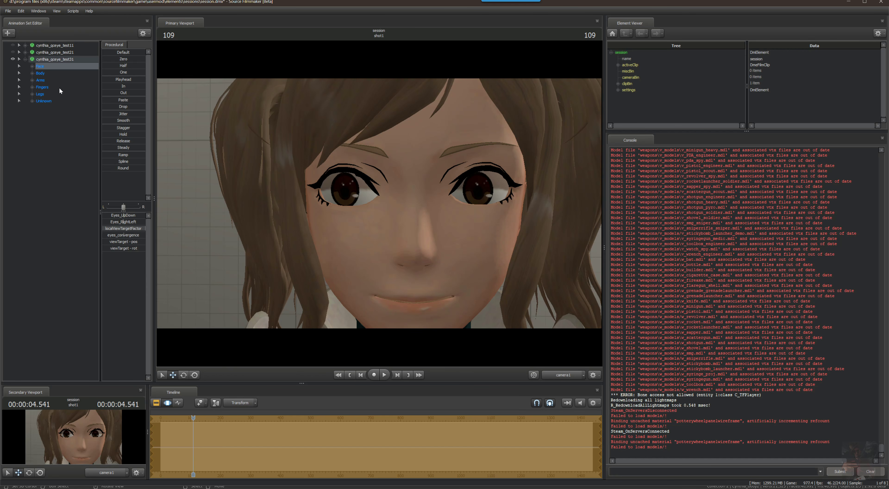
left_click(32, 66)
left_click(39, 73)
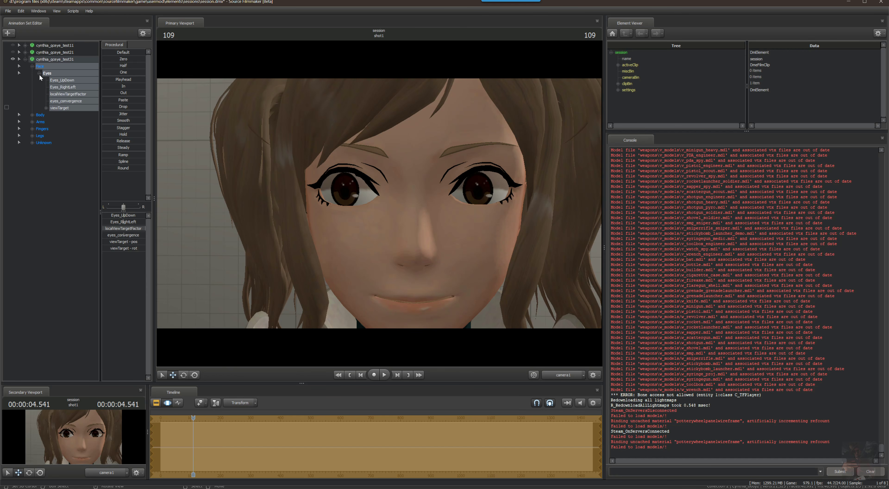
left_click(55, 81)
left_click(61, 88, "ctrl")
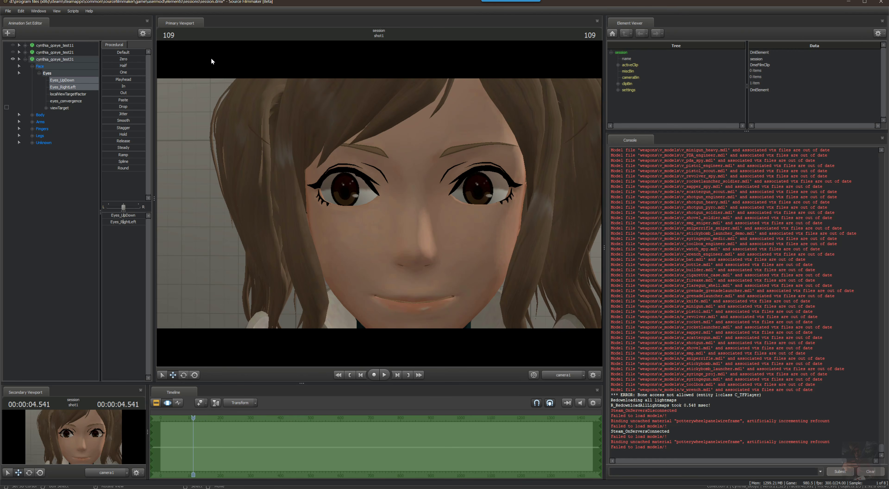
left_click(98, 53)
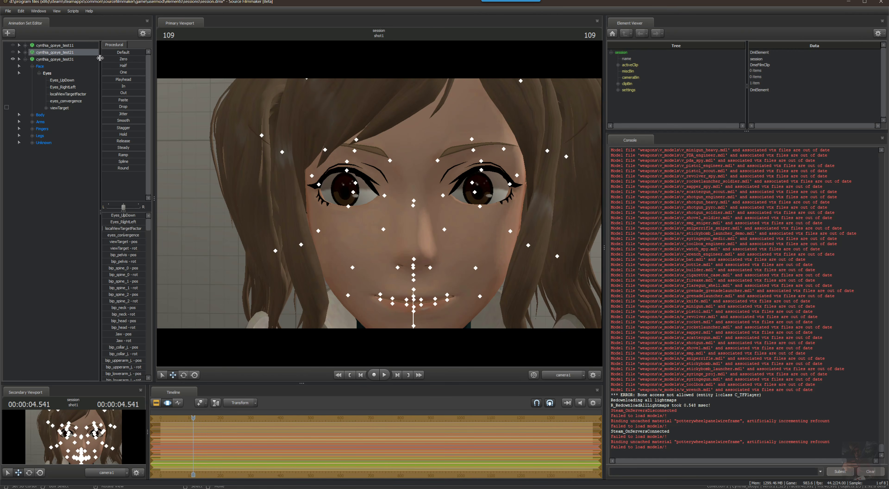
left_click(61, 81)
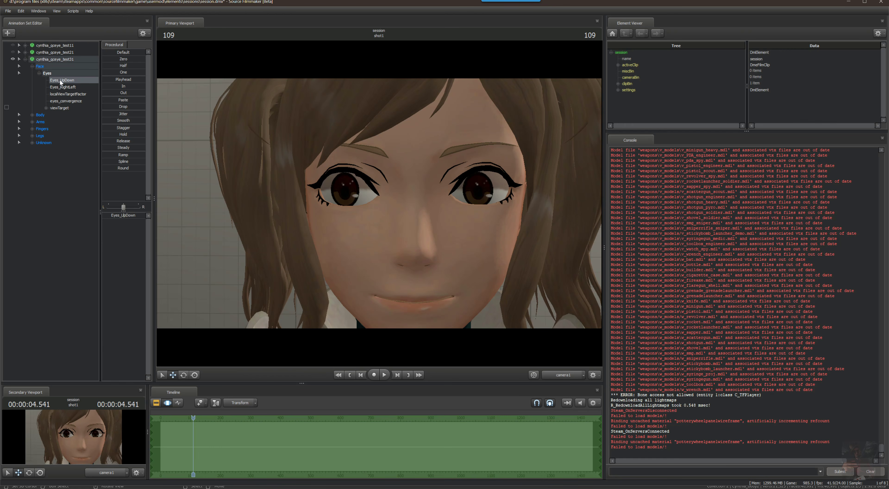
left_click(61, 87, "ctrl")
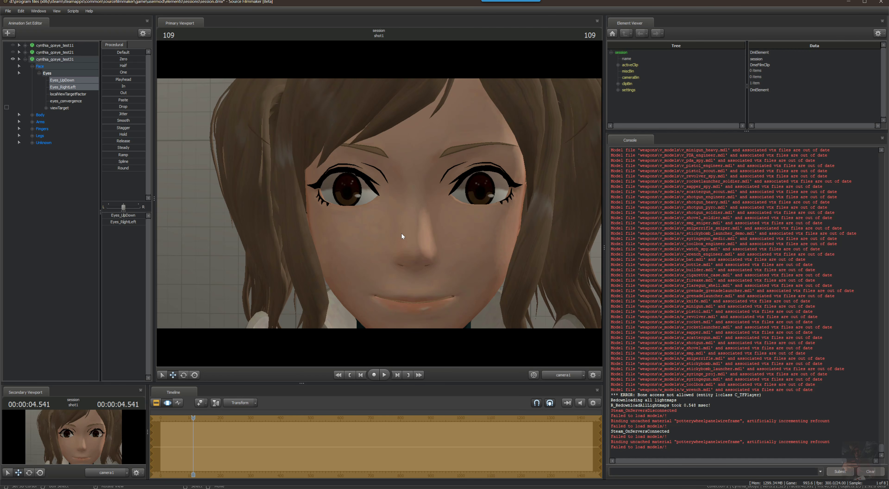
Switch to the QC file in Notepad++ and set the final value of the RightEye and LeftEye eyeball lines to 3.5.
key("alt+Tab")
key("alt+Tab")
key("alt+Tab")
key("alt+Tab")
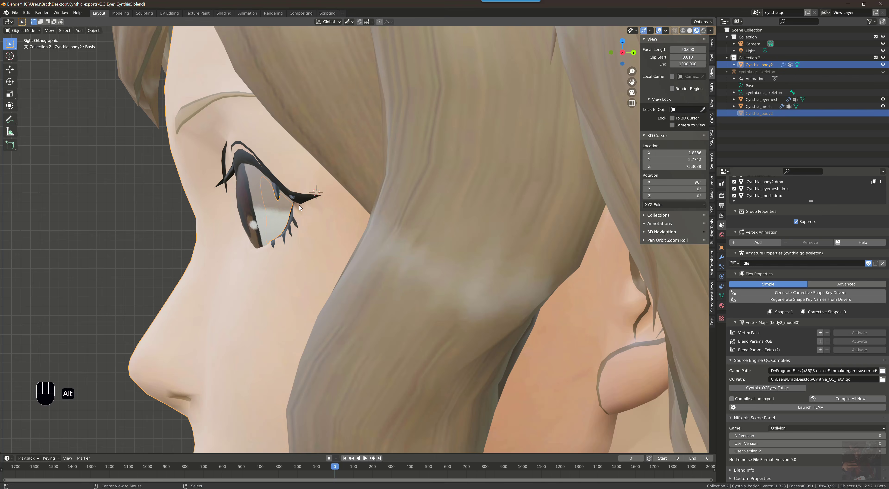
key("alt+Tab")
left_click(524, 193)
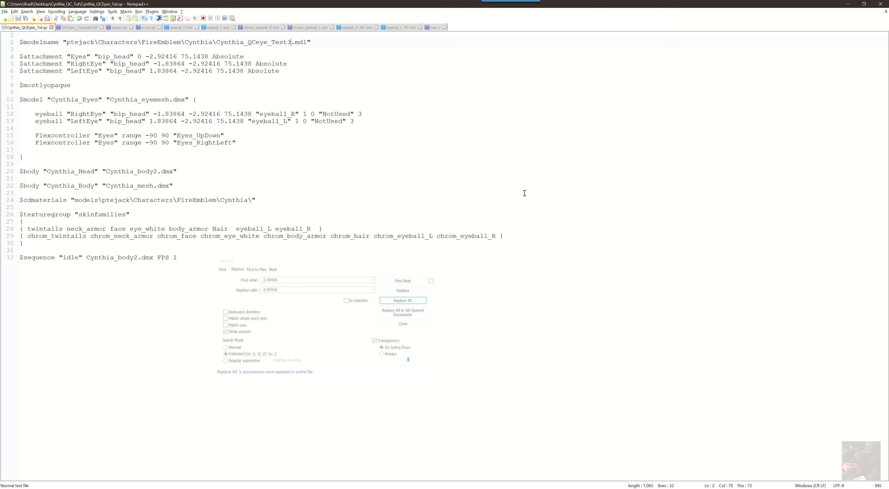
left_click(365, 113)
type(".5")
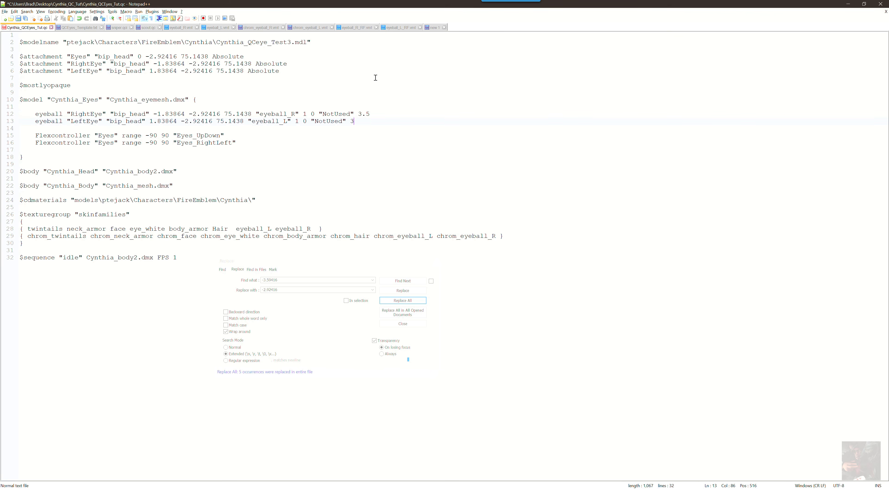
type("5")
Switch to Blender and copy the 3D cursor's Y location.
key("Up")
key("Up")
key("Up")
key("Up")
key("Up")
key("Up")
key("Up")
key("alt+Tab")
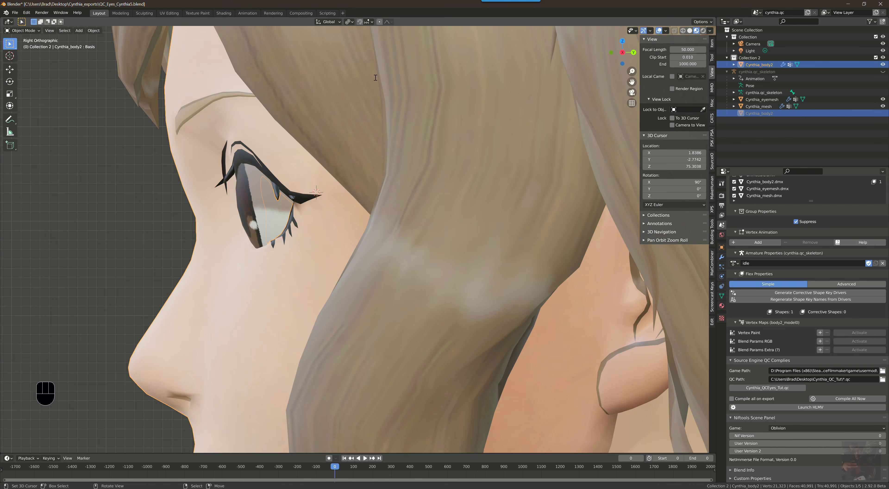
left_click(668, 157)
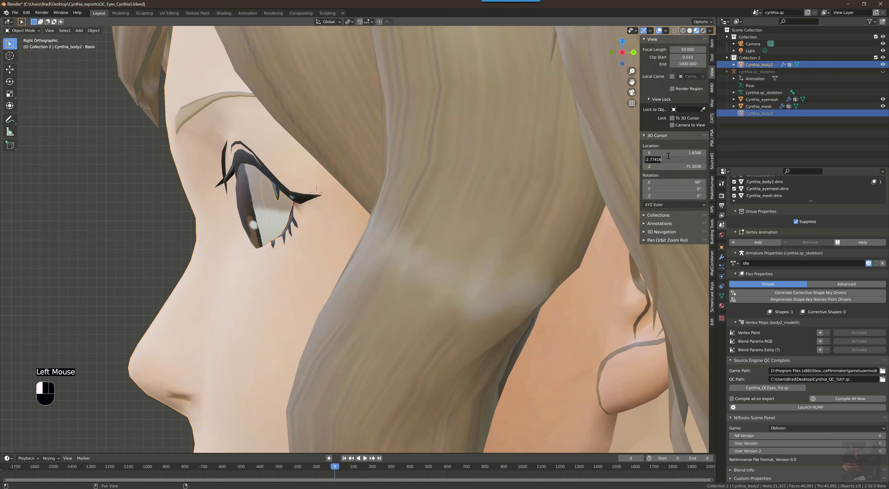
key("ctrl")
Switch to the QC file in Notepad++ and replace every -2.92416 with -2.77416.
key("alt+Tab")
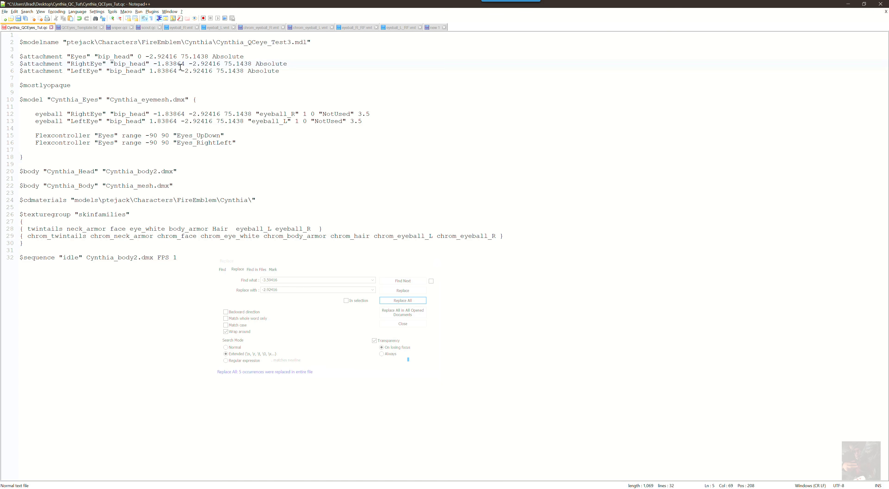
left_click_drag(177, 57, 143, 57)
left_click(27, 11)
left_click(38, 77)
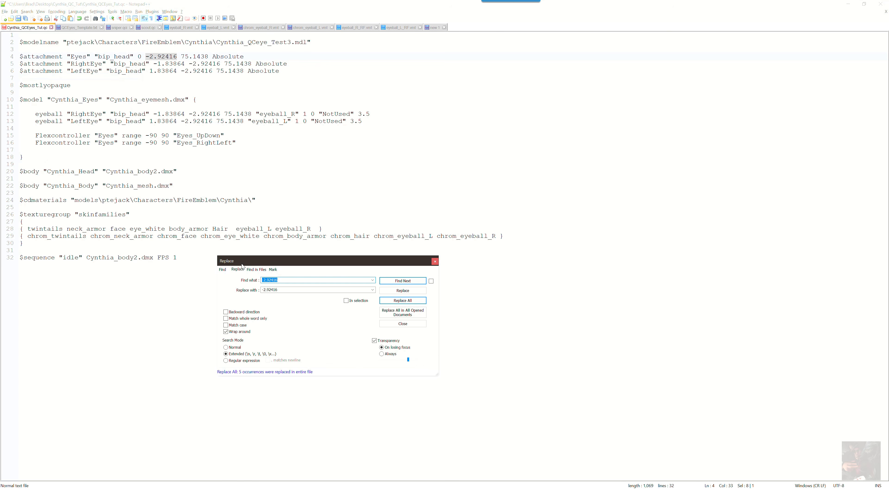
left_click(290, 289)
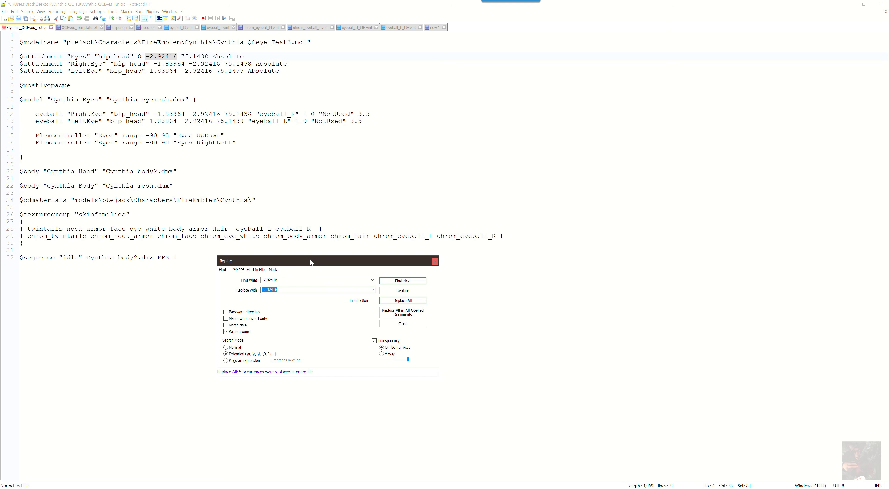
type("-2.77416")
left_click(402, 300)
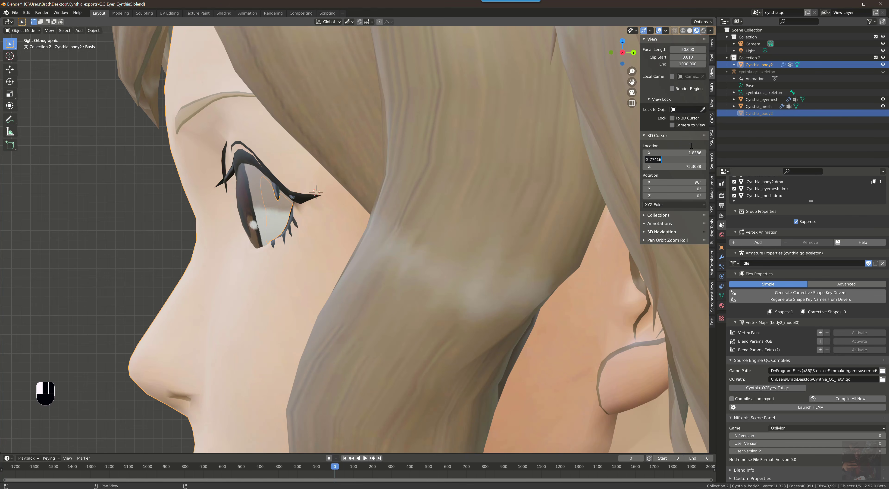
Switch to Blender and copy the 3D cursor's Z location.
key("Tab")
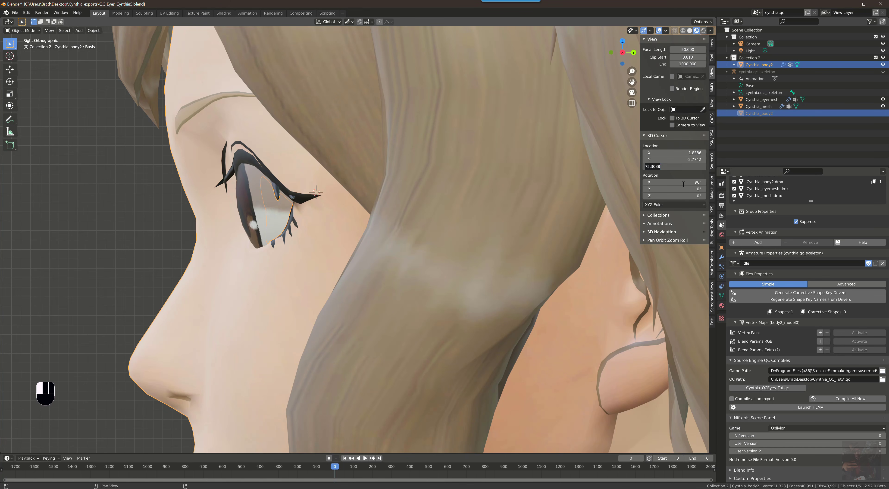
key("ctrl")
key("ctrl+c")
Switch to the QC file in Notepad++ and replace every 75.1438 with 75.3038.
key("alt+Tab")
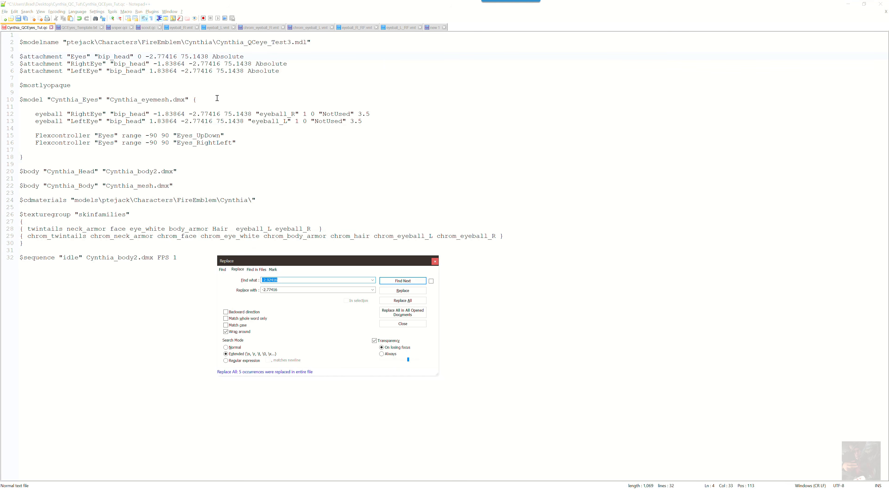
left_click_drag(208, 57, 182, 57)
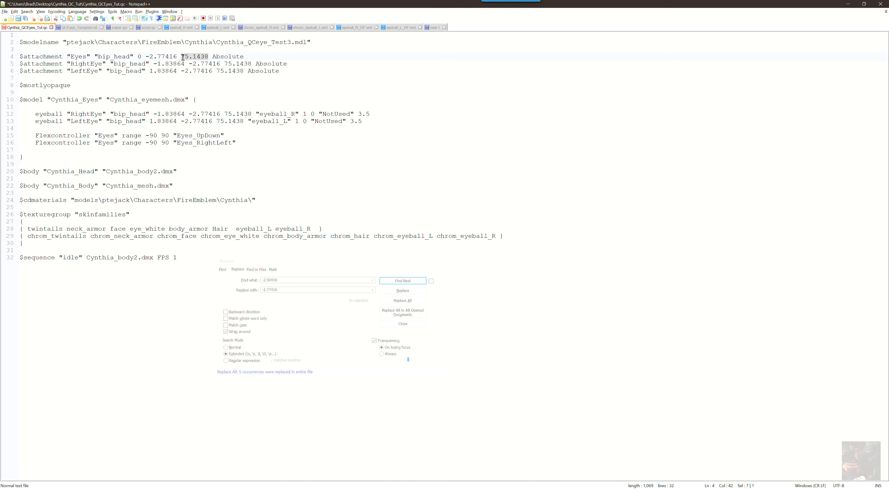
left_click(23, 13)
left_click(38, 77)
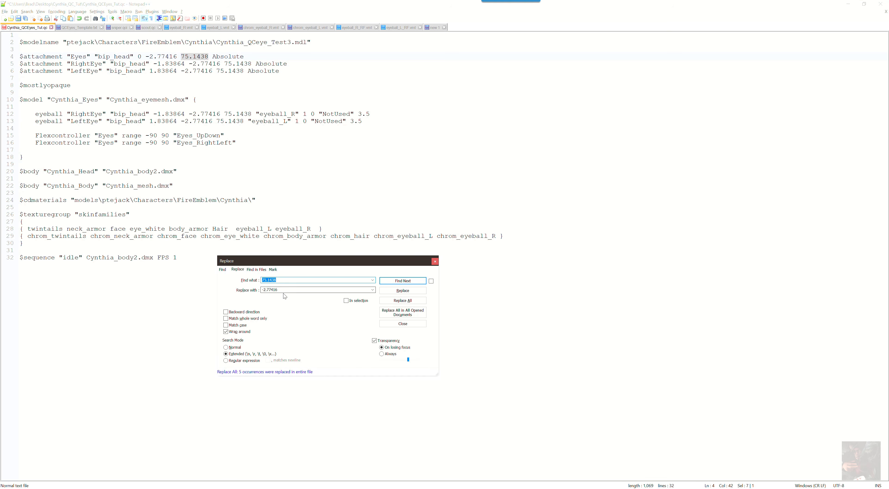
key("Tab")
type("75.3038")
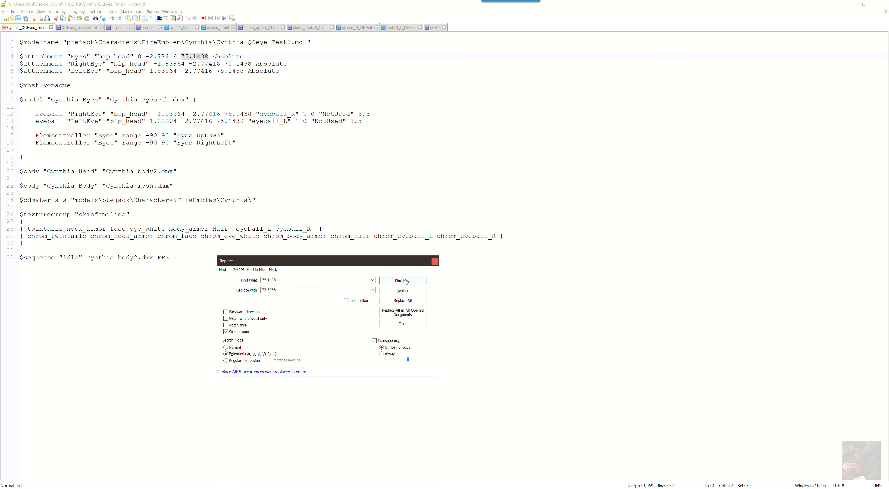
left_click(403, 301)
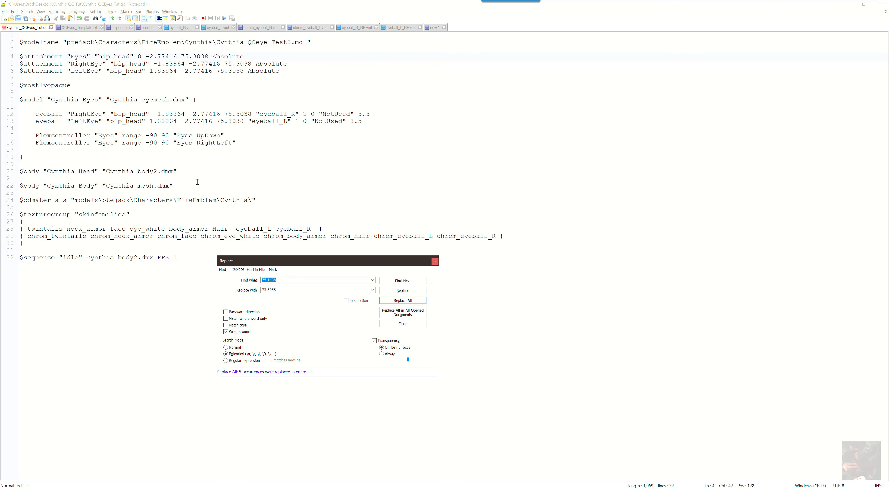
Change the $modelname file to Cynthia_QCeye_Test4.mdl and save the QC file.
left_click(7, 12)
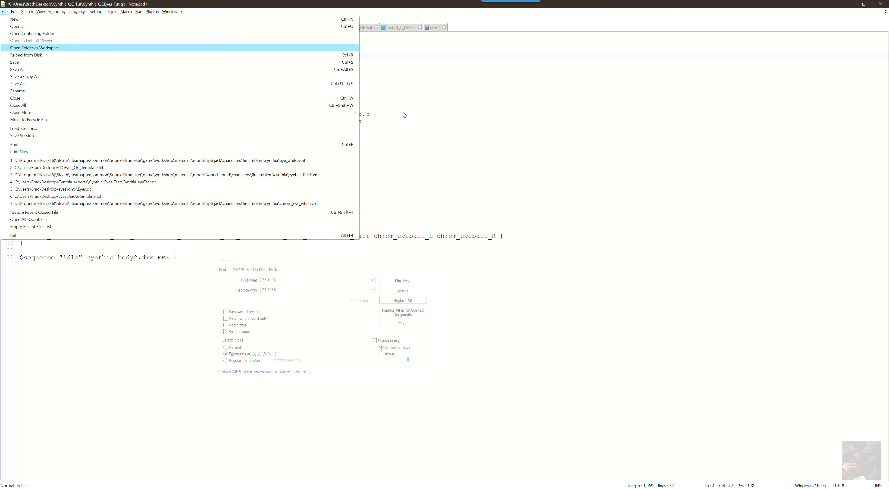
left_click(431, 92)
left_click(292, 42)
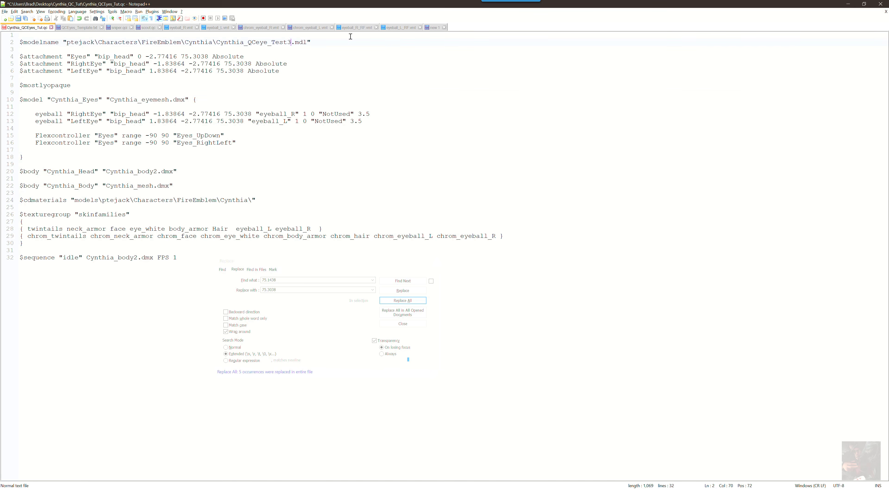
key("shift+Left")
type("4")
left_click(5, 11)
left_click(14, 62)
Switch to Blender and compile Cynthia_QCEyes_Tut.qc.
key("alt+Tab")
key("alt+Tab")
key("alt+Tab")
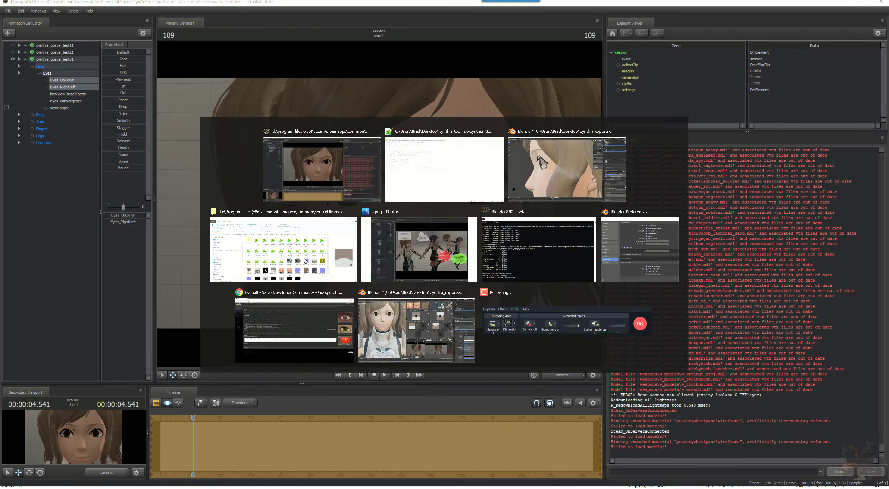
key("alt+Tab")
key("alt+Tab")
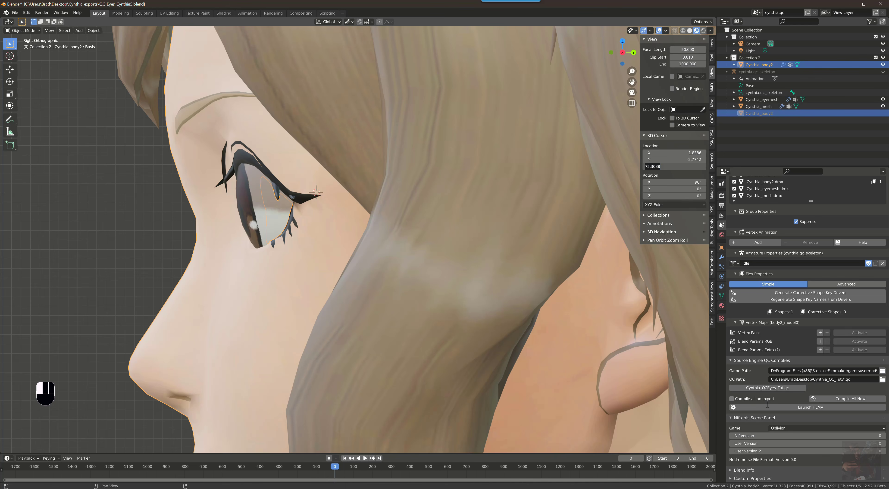
left_click(757, 387)
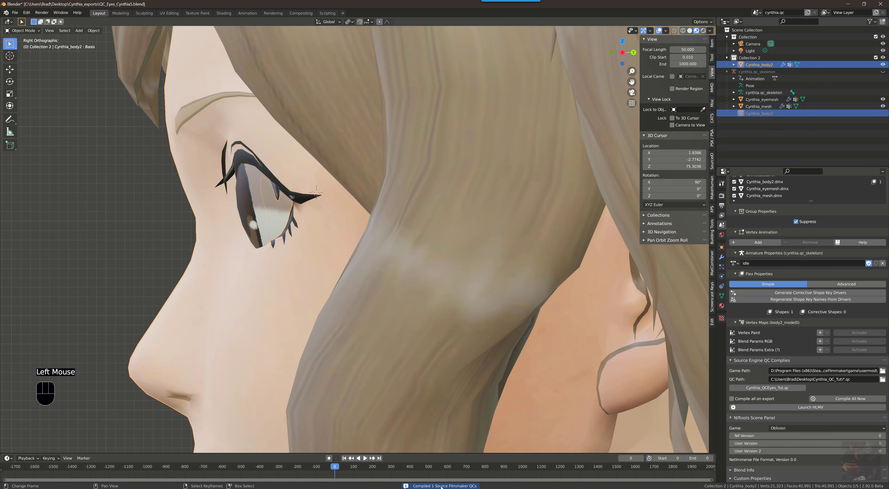
Switch to Source Filmmaker, collapse cynthia_qceye_test31 and hide it.
key("alt+Tab")
key("alt+Tab")
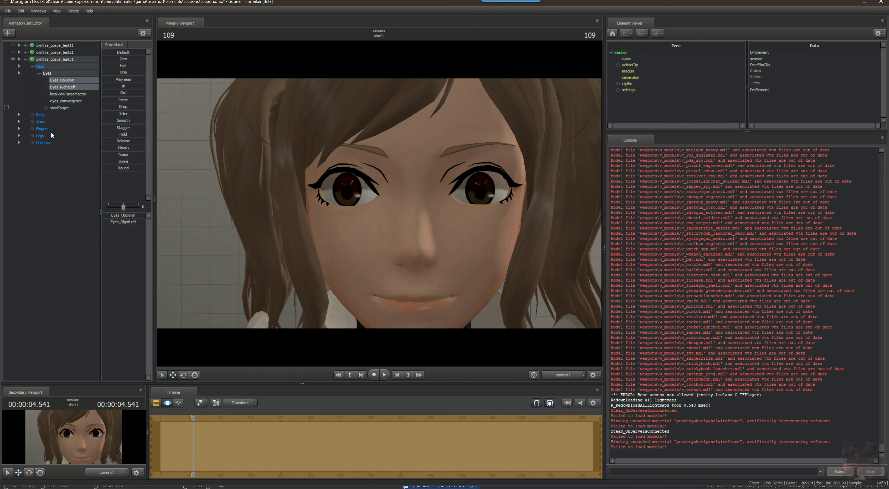
left_click(25, 59)
left_click(21, 75)
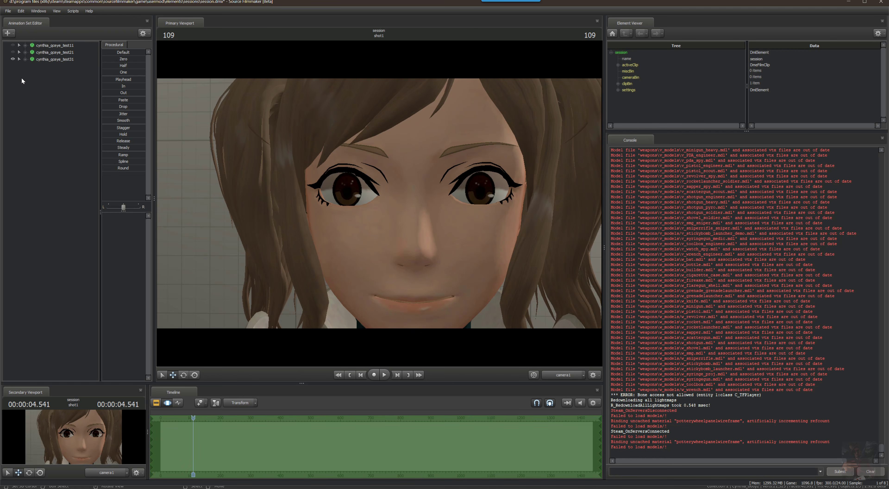
left_click(12, 59)
Create an animation set for a new model, rescanning the model list and opening cynthia_qceye_test4.mdl.
right_click(16, 67)
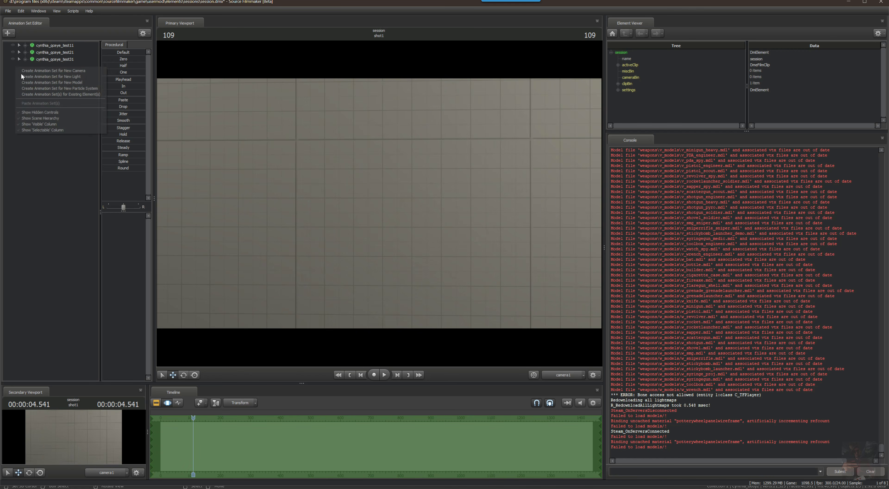
left_click(37, 82)
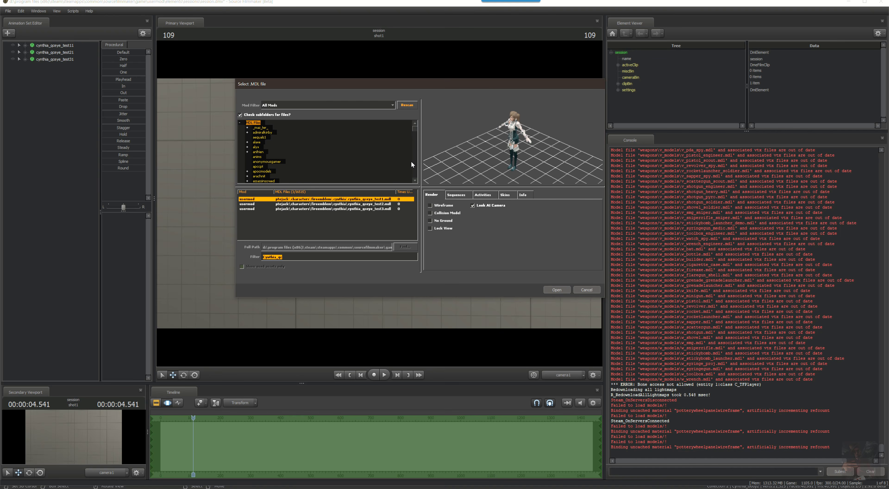
left_click(405, 105)
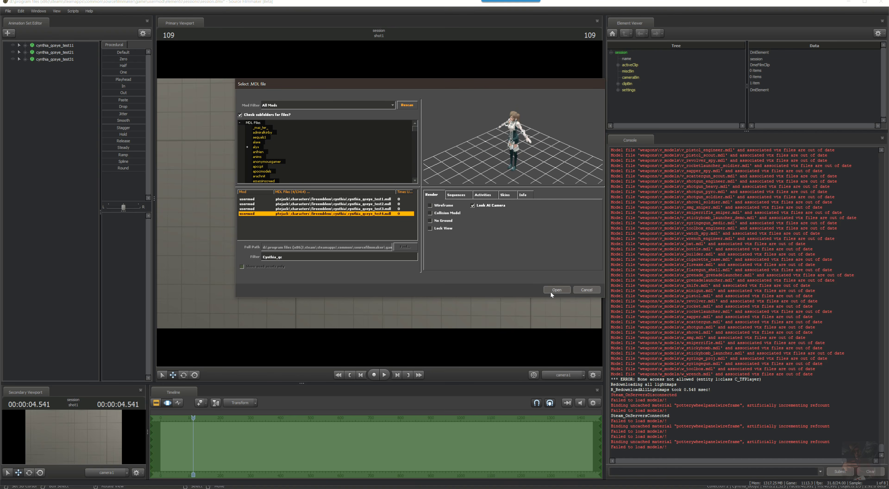
left_click(550, 290)
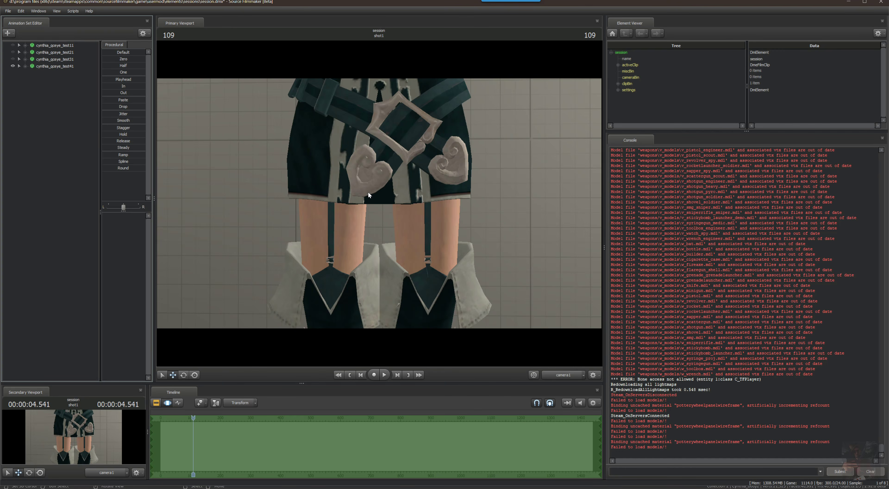
Reset cynthia_qceye_test41 to Default and raise its localViewTargetFactor to the maximum.
left_click(55, 66)
left_click(105, 52)
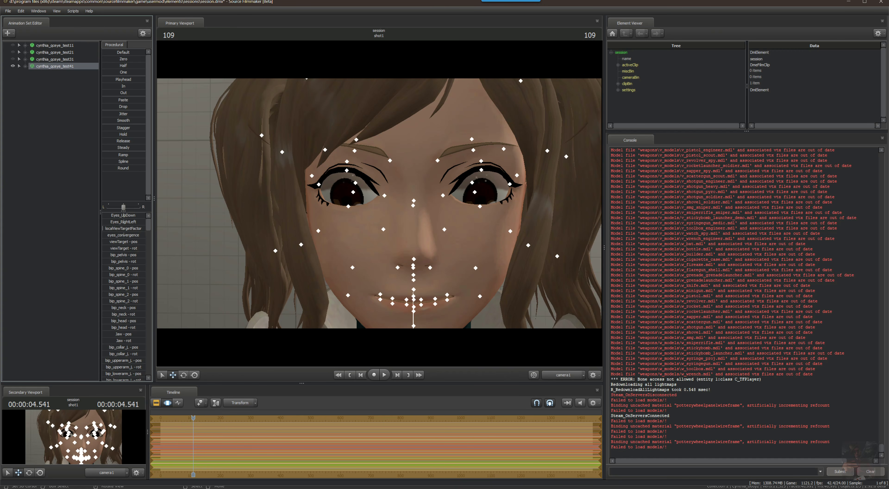
left_click_drag(102, 228, 144, 228)
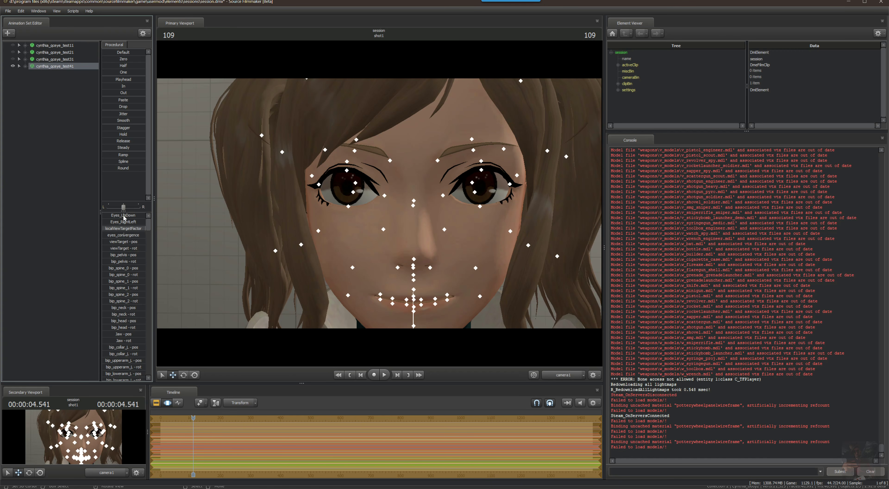
Try cynthia_qceye_test41's Eyes_UpDown and Eyes_RightLeft controls and examine the eyes from a shifted camera position.
mouse_move(123, 216)
left_mouse_down()
mouse_move(112, 217)
mouse_move(145, 217)
mouse_move(110, 223)
mouse_move(133, 223)
mouse_move(124, 223)
left_mouse_up()
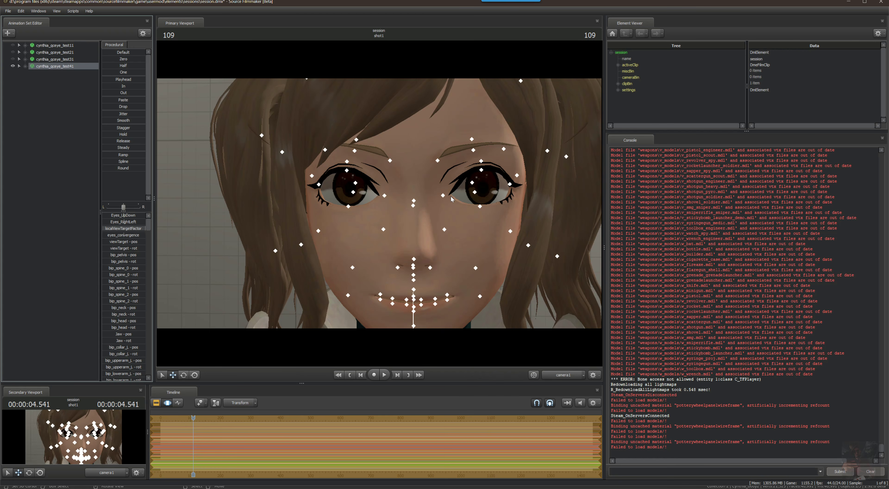
left_click_drag(444, 248, 409, 239)
key("d")
key("a")
key("d")
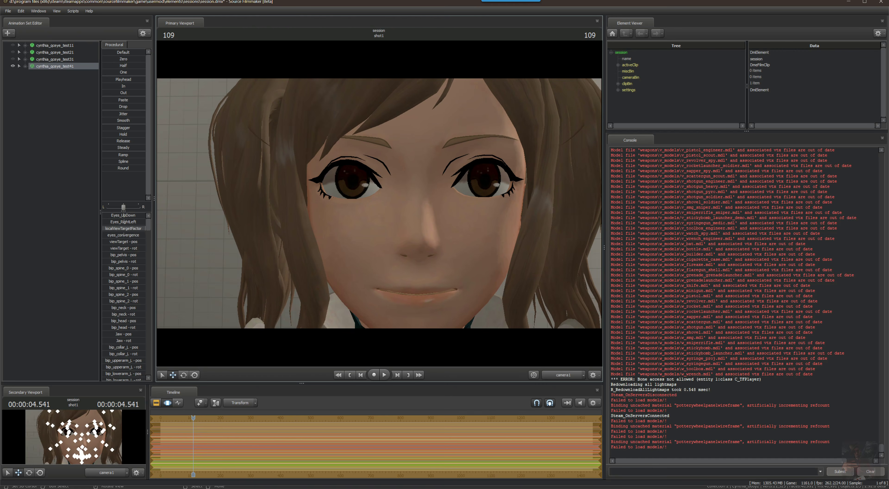
Switch to the QC file in Notepad++ and set the number before "NotUsed" to 2 for RightEye and -2 for LeftEye.
key("alt+Tab")
key("alt+Tab")
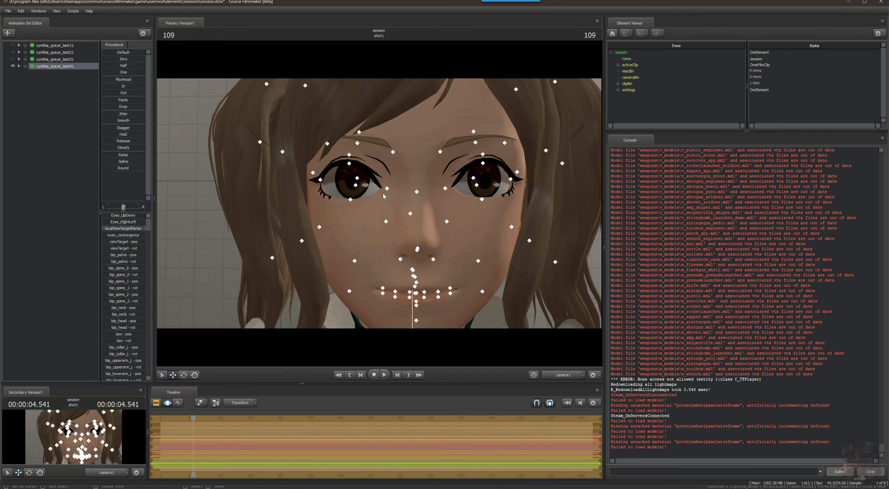
key("alt+Tab")
key("alt+Tab")
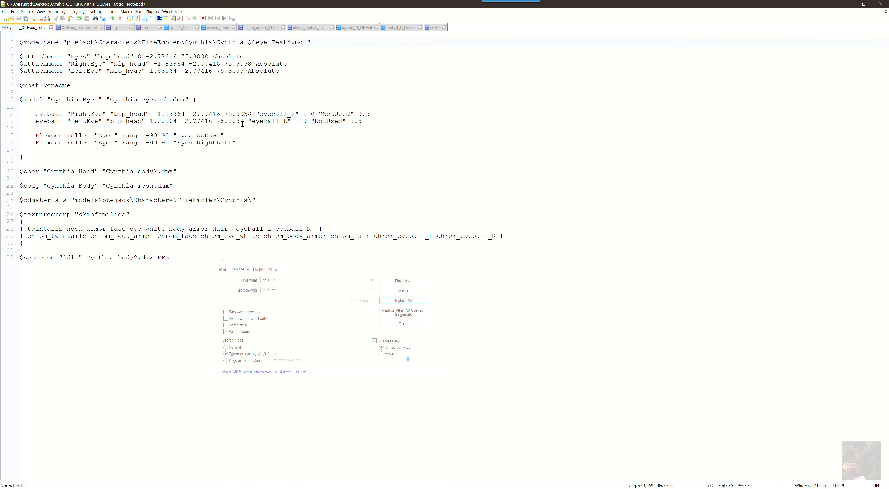
double_click(312, 114)
type("2")
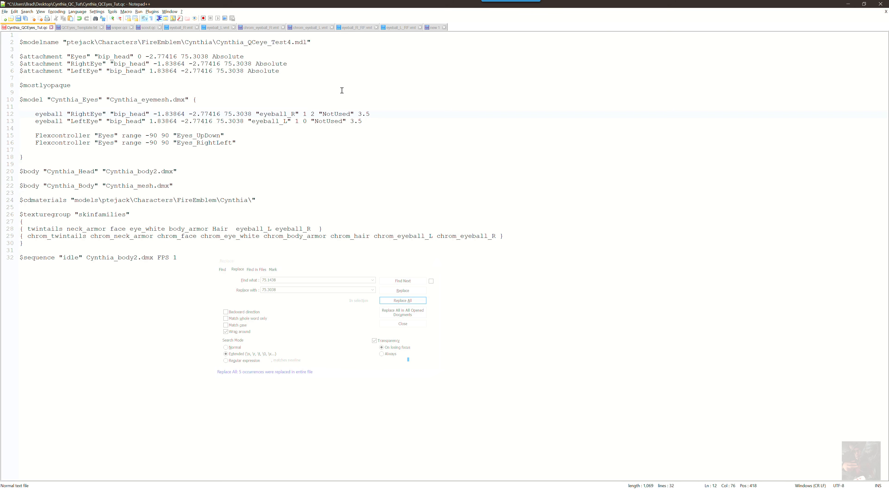
key("shift+Left")
type("-2")
Change the $modelname file to Cynthia_QCeye_Test5.mdl and save the QC file.
left_click(292, 42)
key("shift+Left")
type("5")
left_click(4, 12)
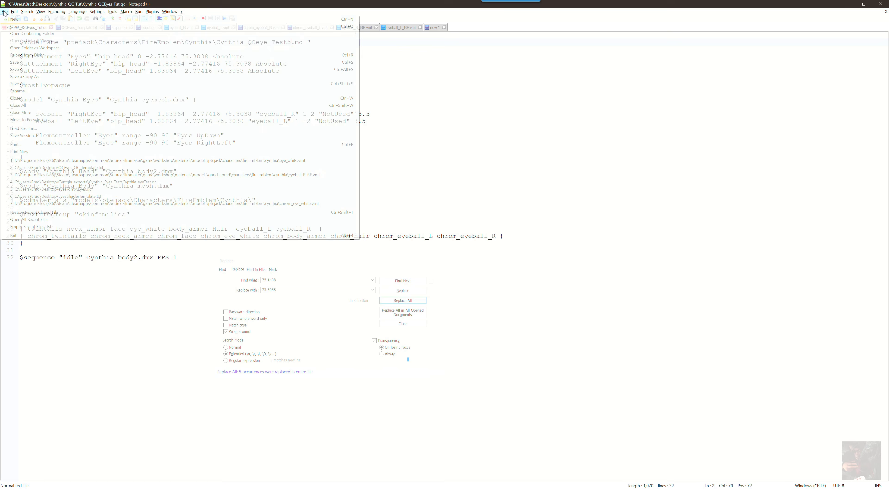
left_click(15, 62)
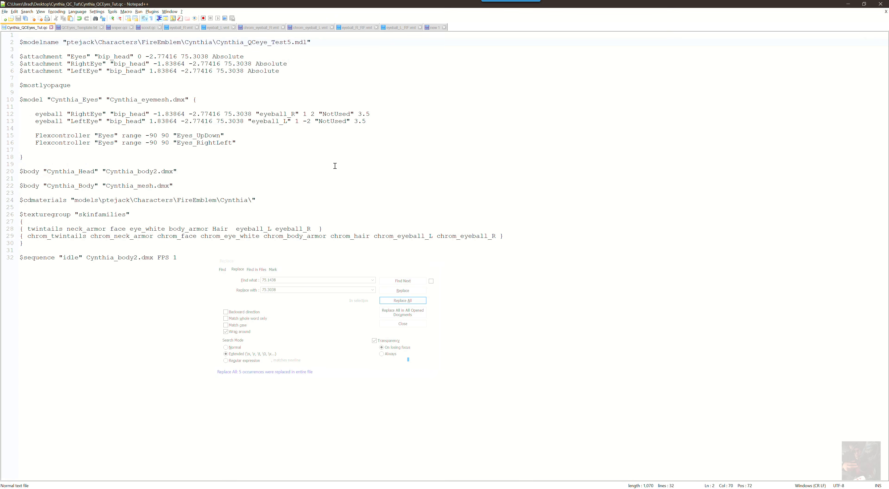
Hide cynthia_qceye_test41 in Source Filmmaker and compile Cynthia_QCEyes_Tut.qc in Blender.
key("alt+Tab")
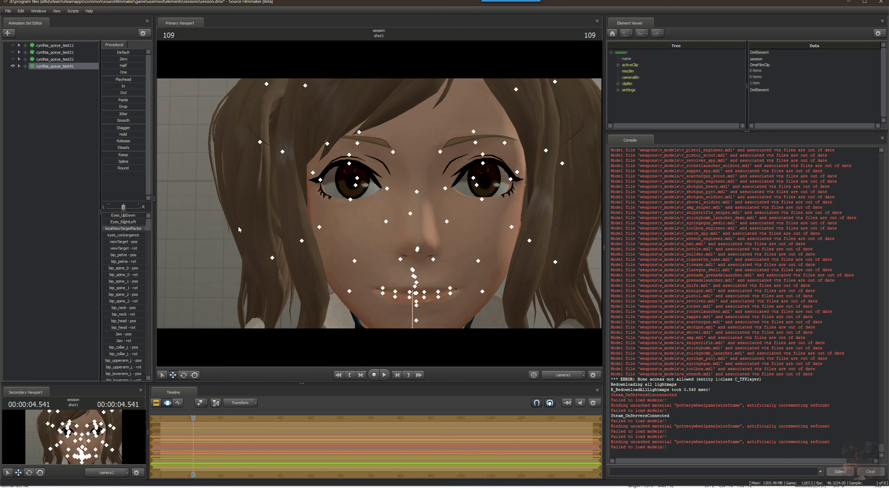
left_click(13, 66)
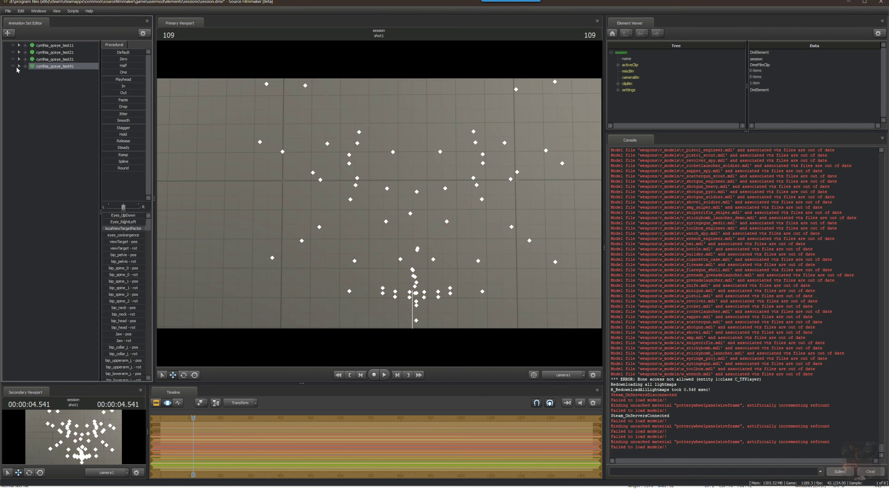
key("alt+Tab")
key("alt+Tab")
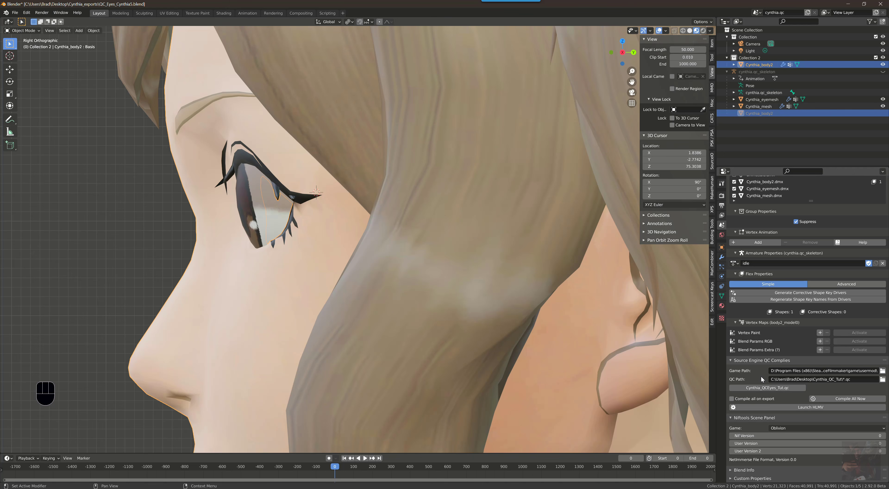
left_click(760, 388)
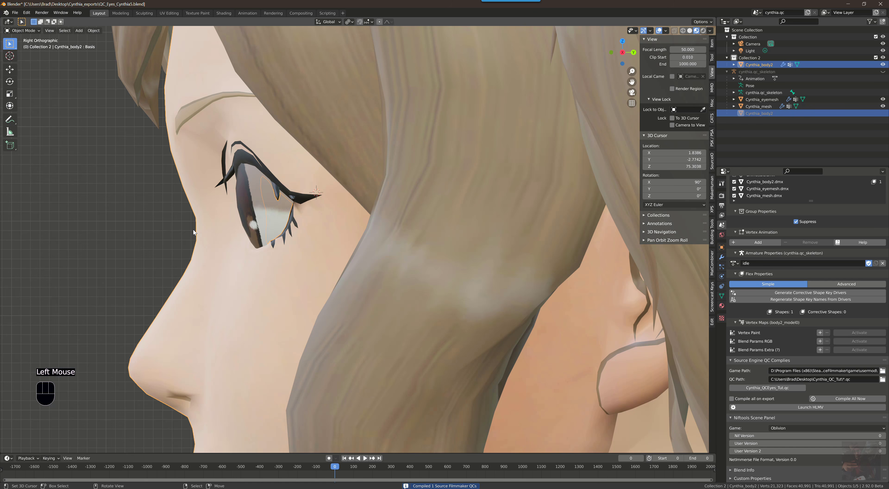
Switch to Source Filmmaker, rescan the model list and add cynthia_qceye_test5.mdl as a new animation set.
key("alt+Tab")
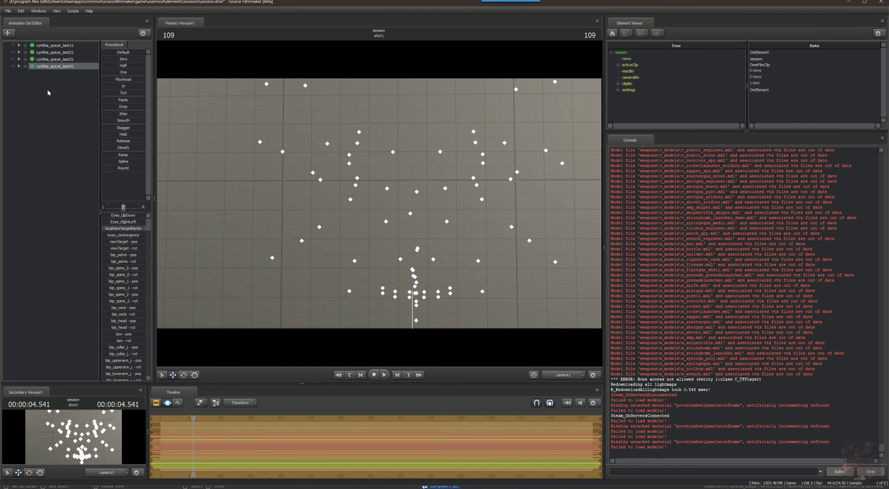
left_click(47, 92)
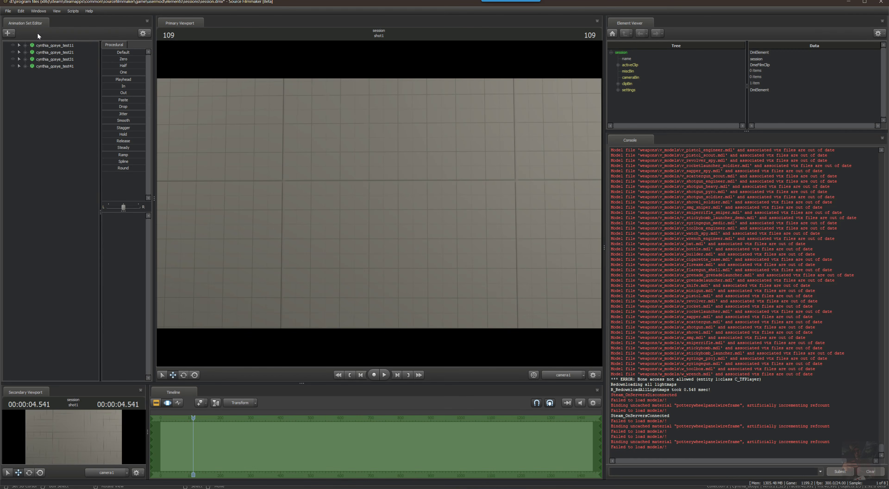
right_click(42, 79)
left_click(61, 96)
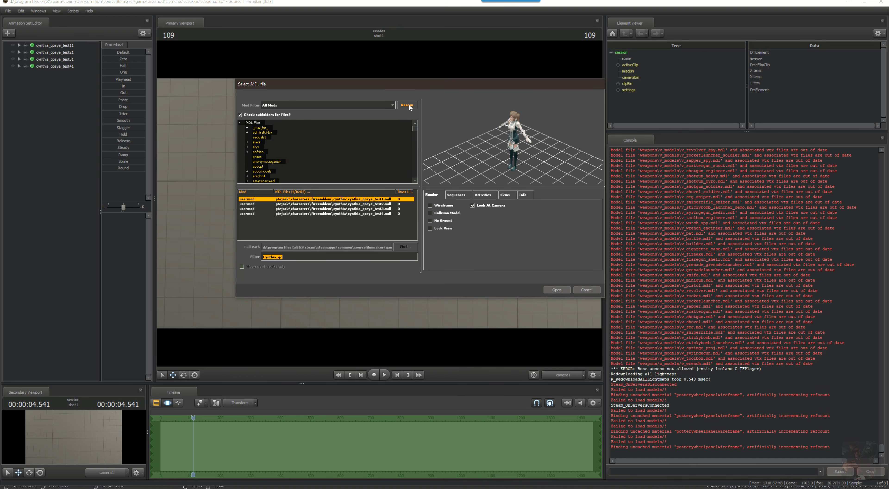
left_click(408, 106)
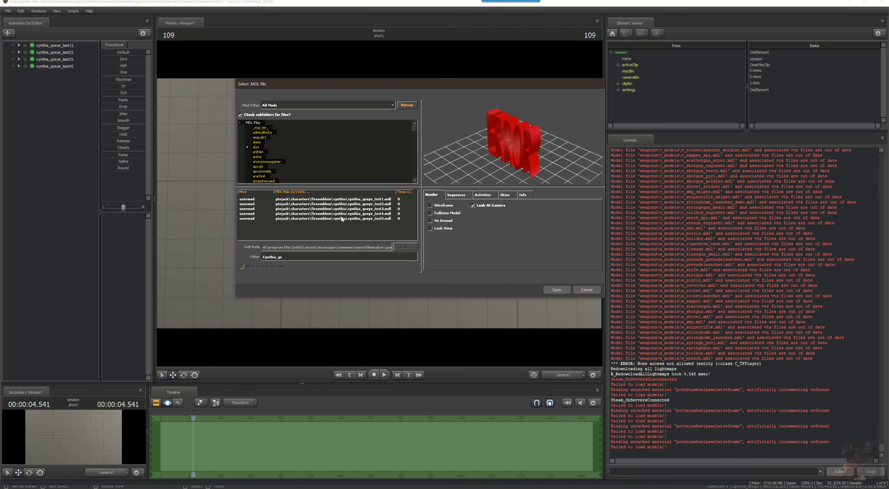
left_click(341, 217)
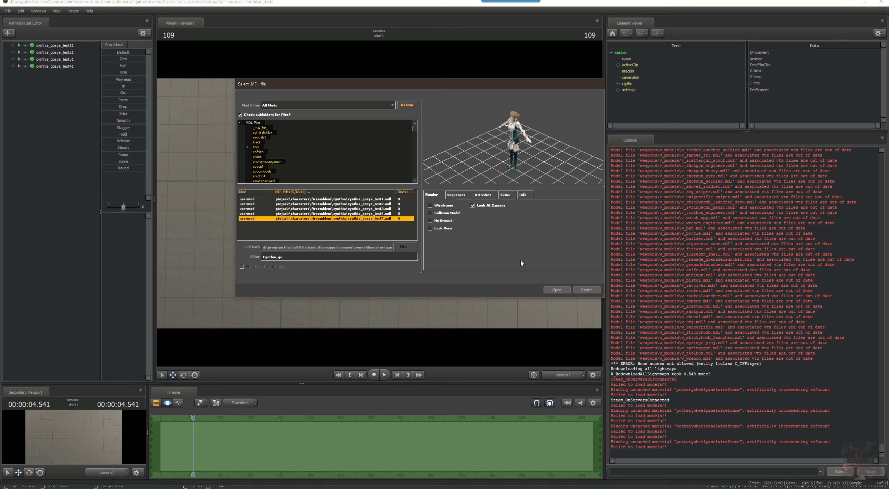
left_click(557, 290)
Reset cynthia_qceye_test51 to Default and raise its localViewTargetFactor to the maximum.
left_click(40, 73)
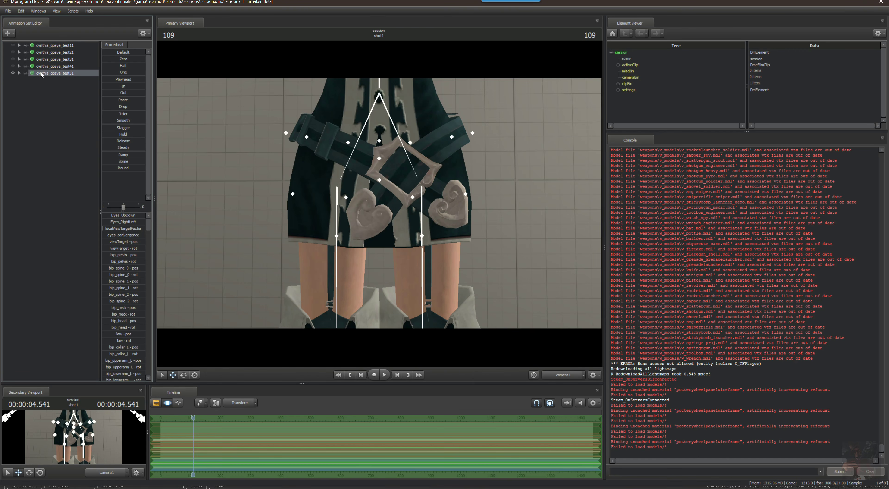
left_click_drag(109, 54, 146, 55)
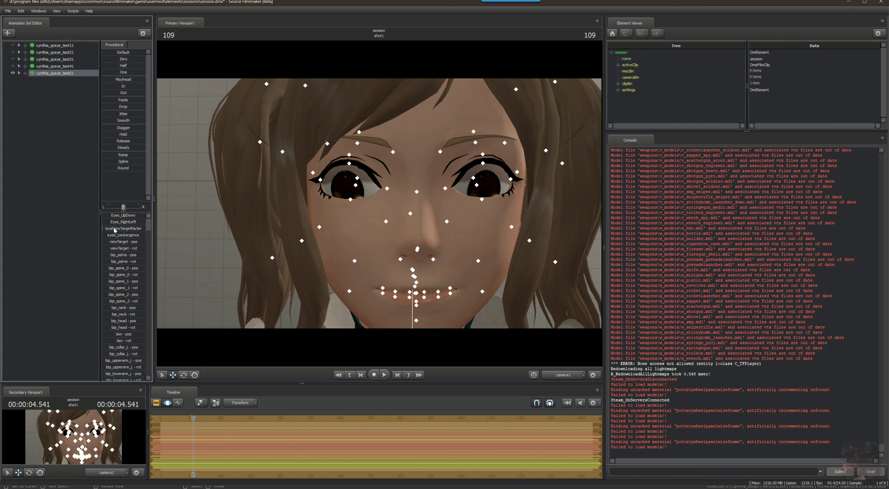
left_click_drag(103, 231, 141, 228)
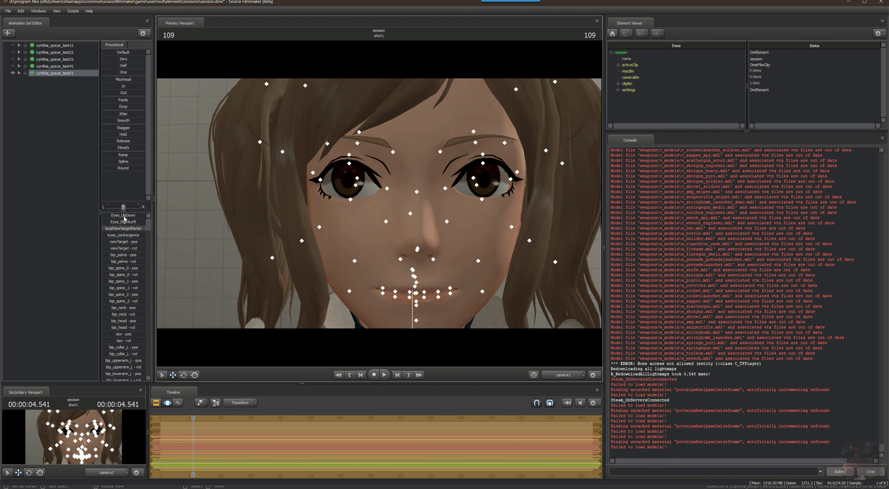
mouse_move(124, 216)
left_mouse_down()
mouse_move(115, 217)
mouse_move(135, 217)
mouse_move(103, 223)
mouse_move(146, 222)
mouse_move(125, 223)
left_mouse_up()
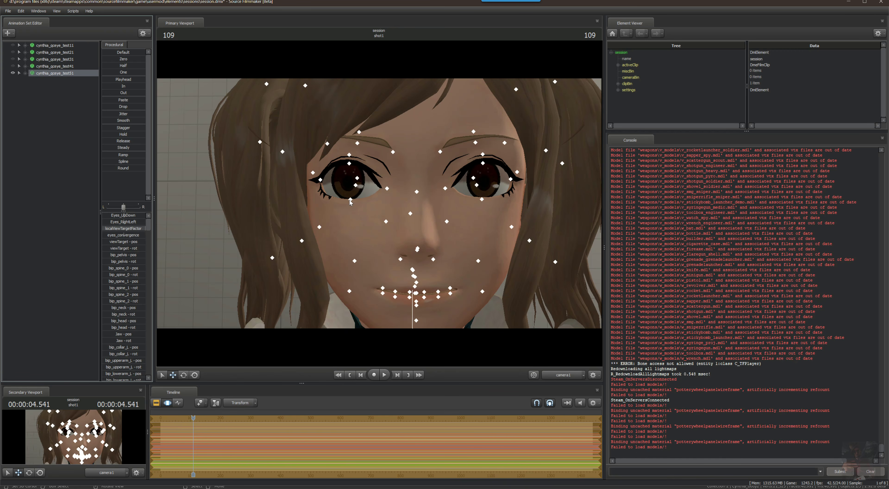
key("alt+Tab")
key("alt+Tab")
key("alt+Tab")
key("alt+Tab")
key("alt+Tab")
key("alt+Tab")
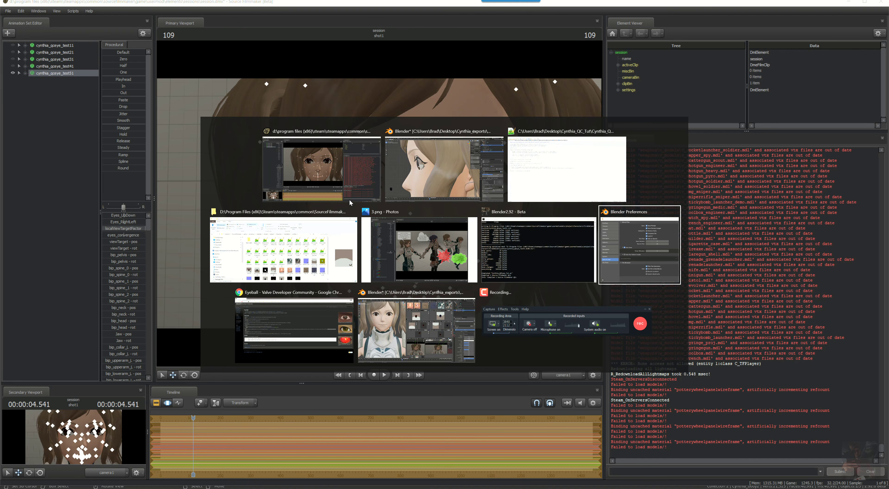
key("alt+Tab")
key("alt+shift+Tab")
key("alt+shift+Tab")
key("alt+shift+Tab")
key("alt+shift+Tab")
key("alt+shift+Tab")
key("alt+shift+Tab")
key("alt+Tab")
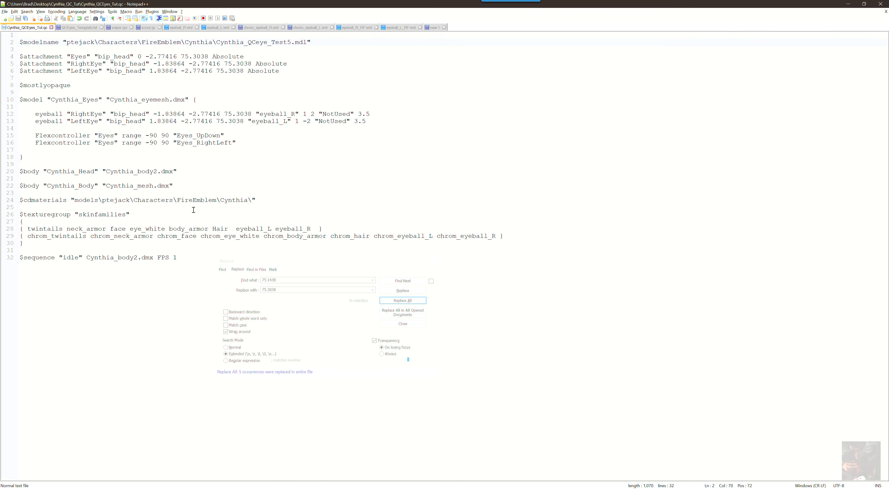
key("alt+Tab")
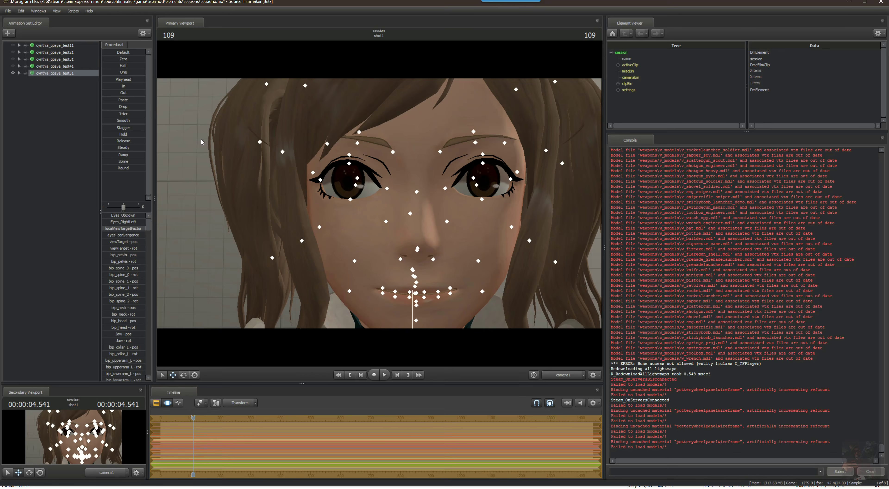
Set the skin of cynthia_qceye_test51 to 1.
right_click(69, 75)
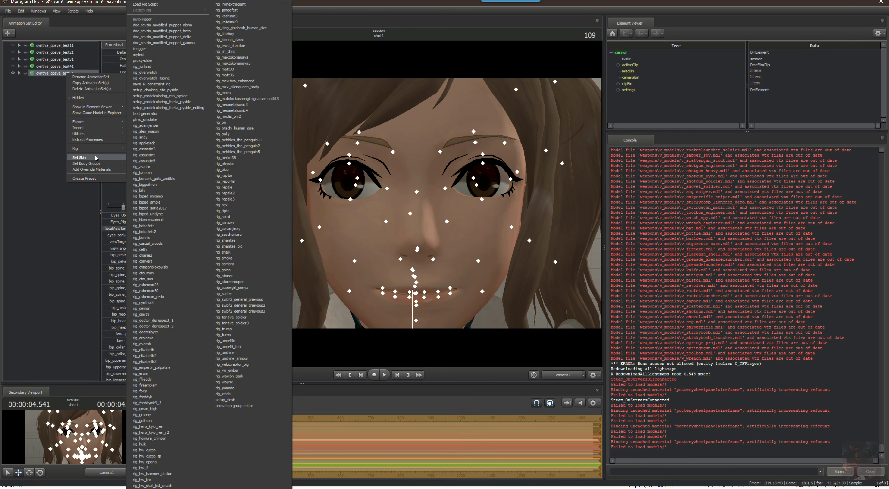
mouse_move(107, 158)
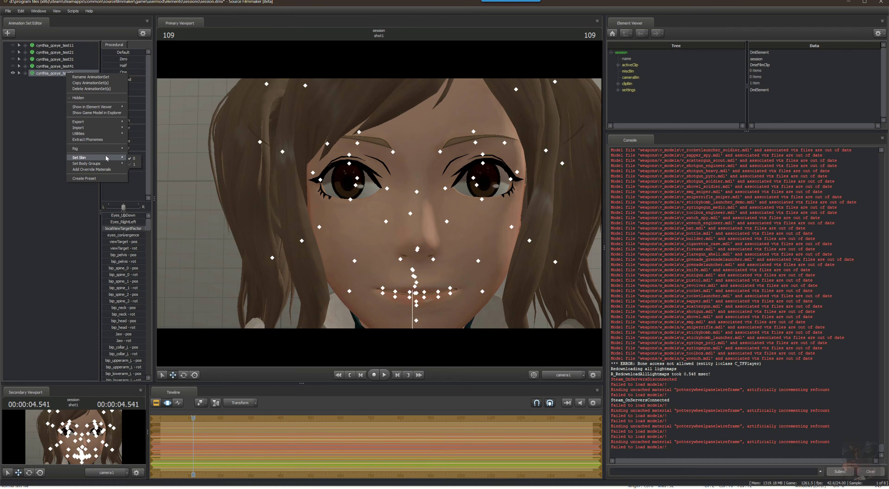
left_click(133, 164)
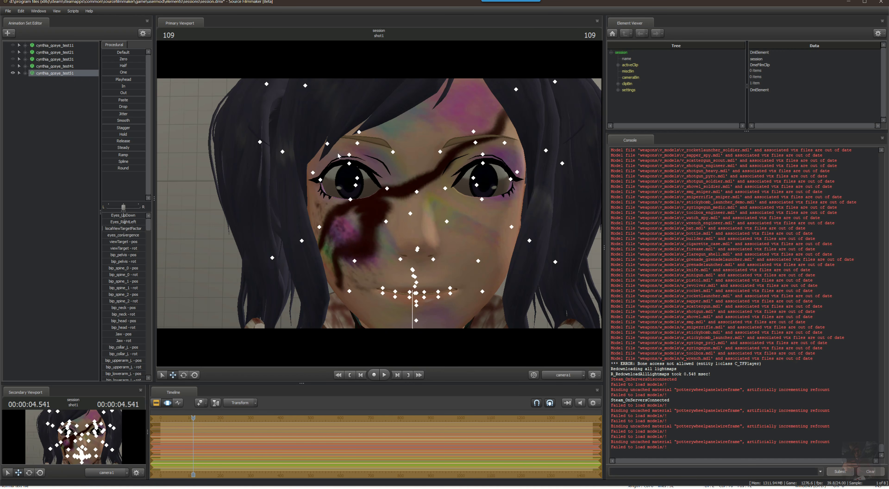
Switch to Notepad++, delete the "VertexlitGeneric" block from chrom_eyeball_R.vmt and save the file.
key("alt+Tab")
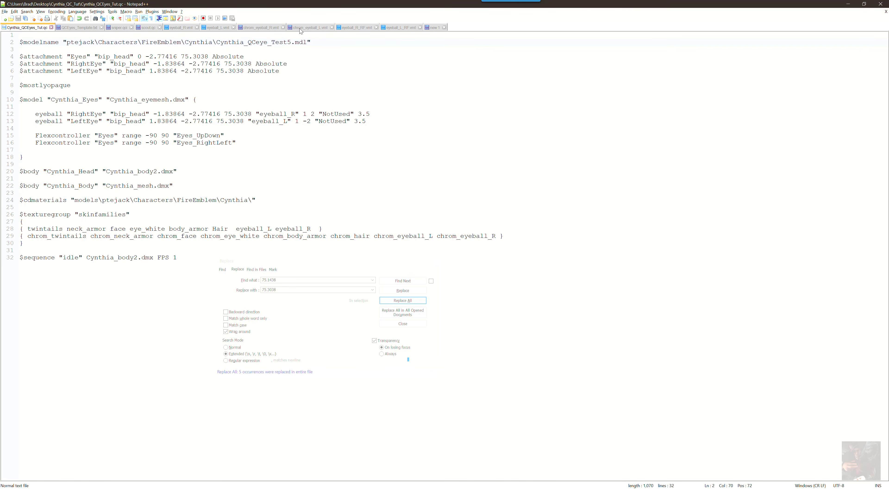
left_click(311, 27)
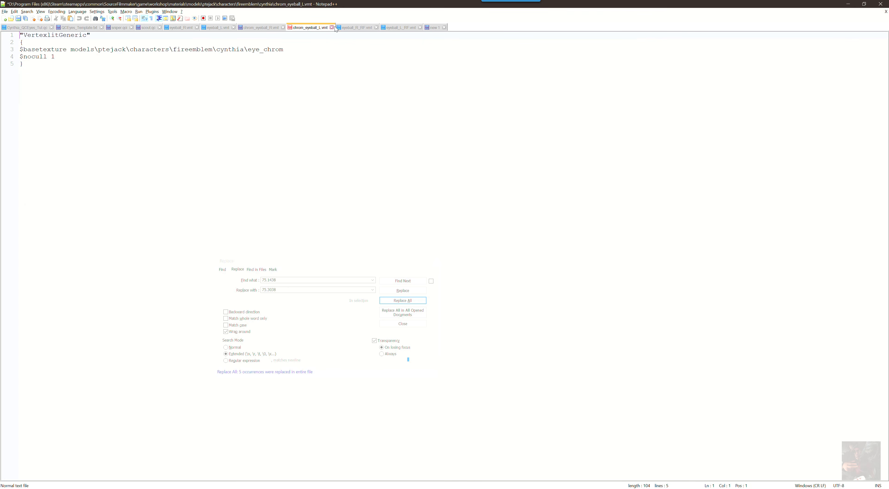
left_click(261, 27)
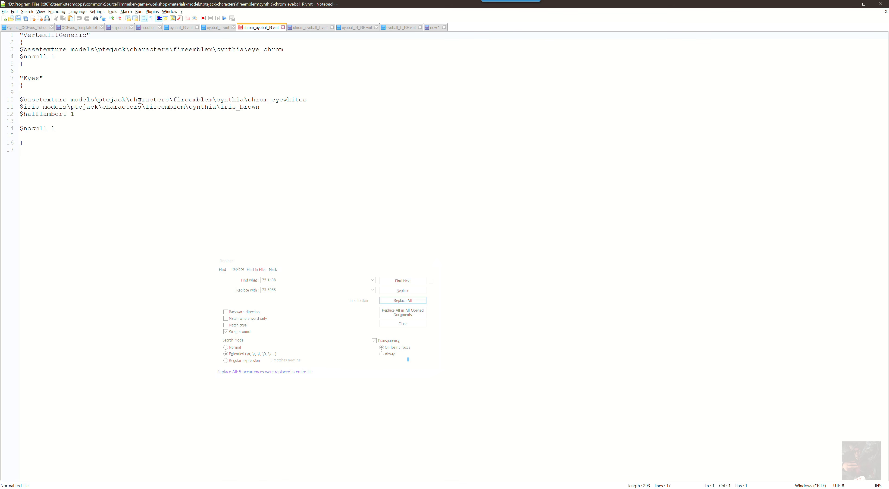
left_click(17, 36)
left_click_drag(20, 40, 27, 73)
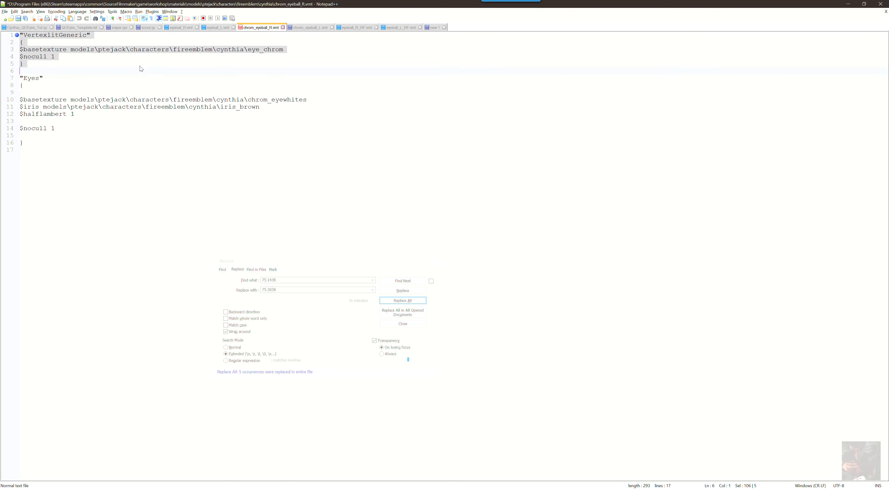
key("Delete")
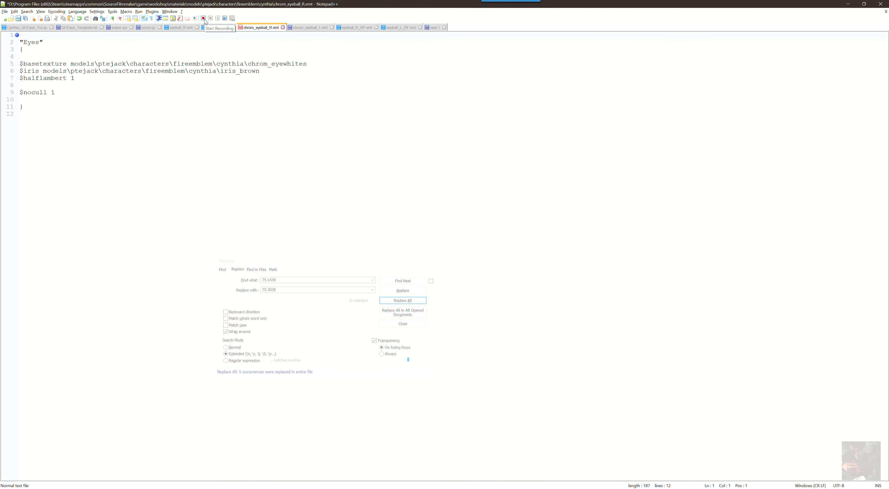
left_click(5, 11)
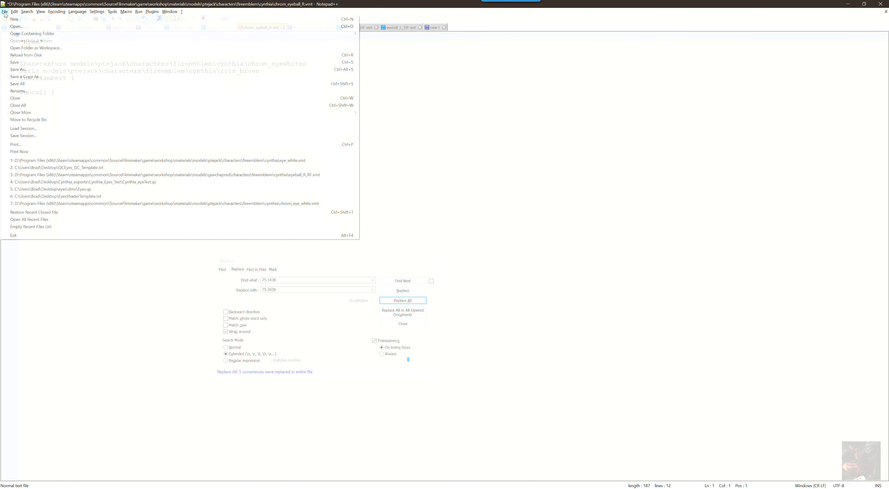
left_click(20, 62)
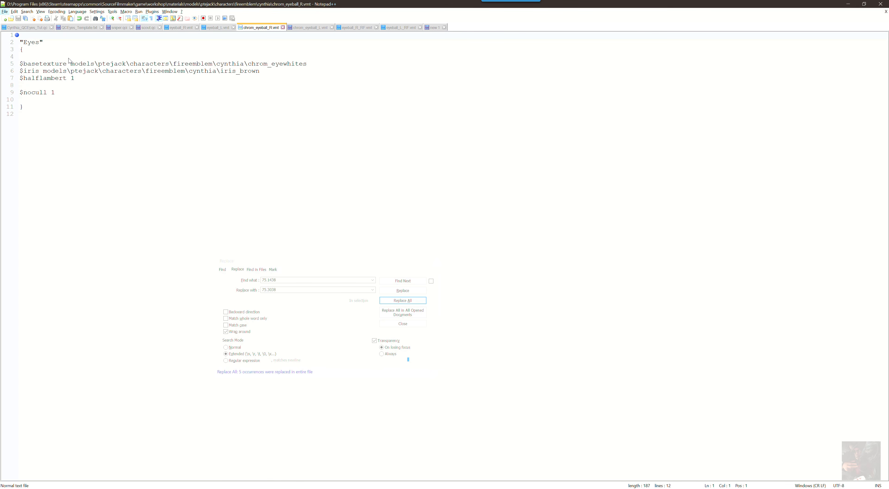
Switch to Source Filmmaker and reload the materials with the console command mat_reloadallmaterials.
key("alt+Tab")
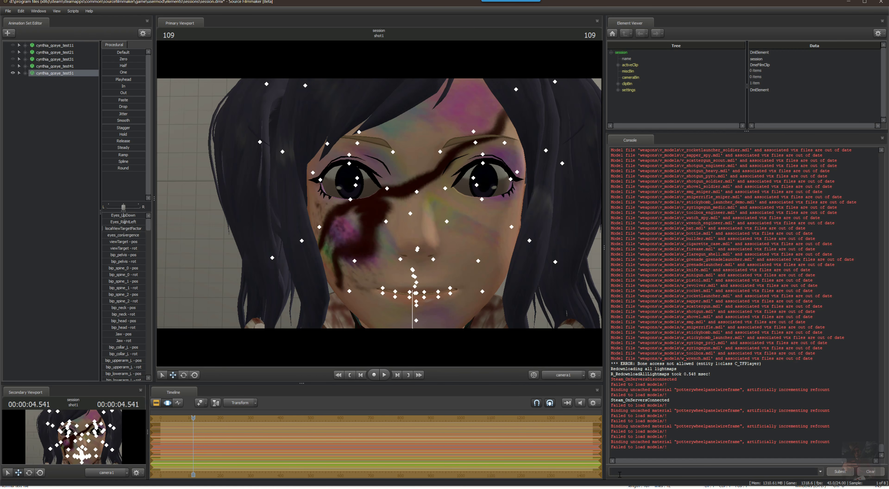
left_click(628, 470)
type("ma")
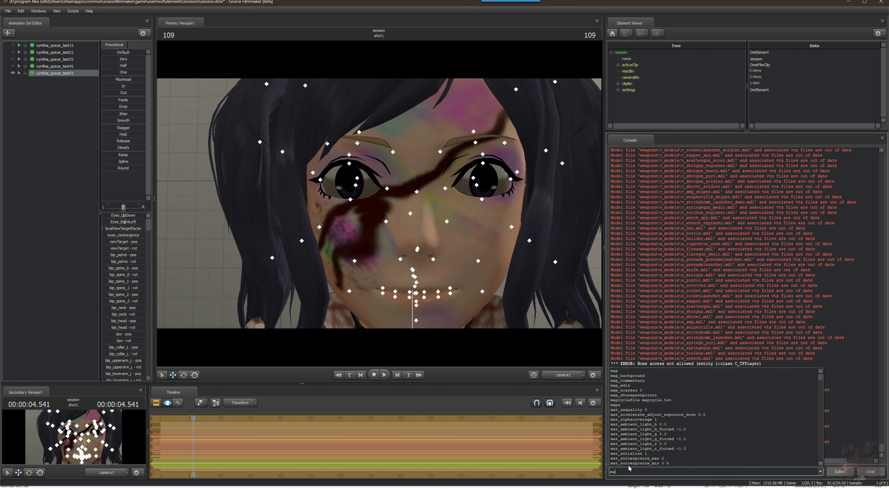
type("t_")
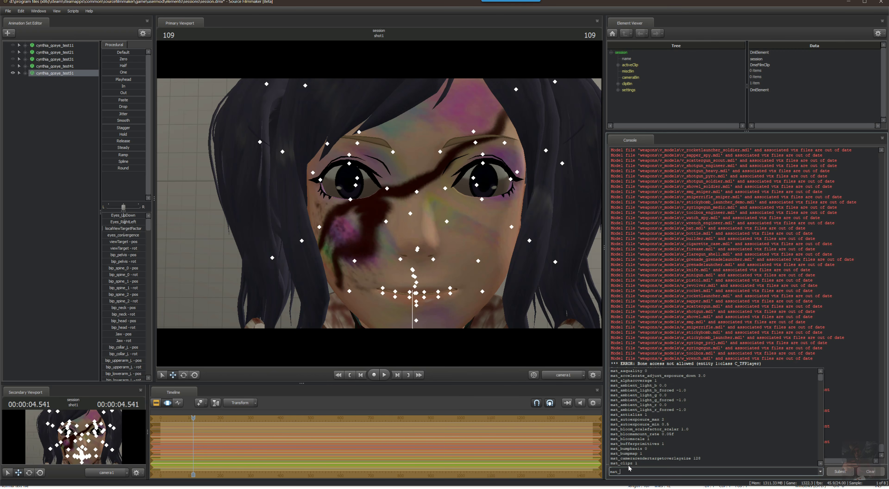
type("reloadallmaterials")
key("Return")
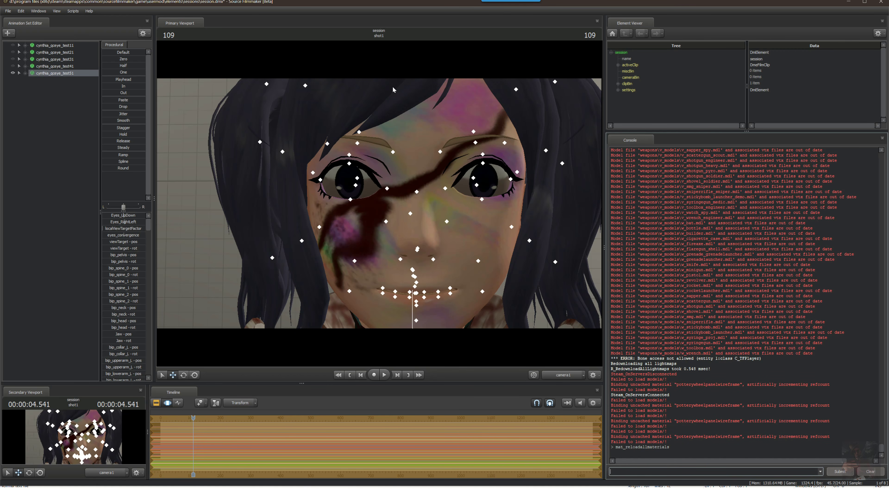
key("alt+Tab")
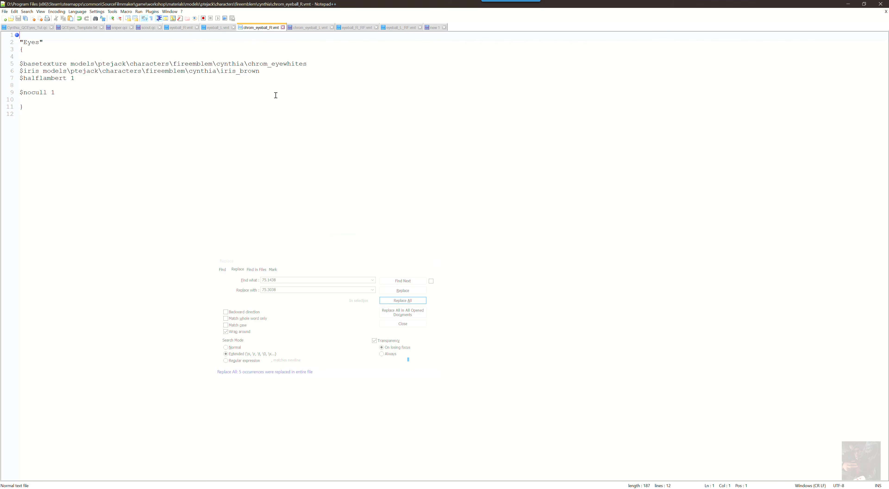
key("alt+Tab")
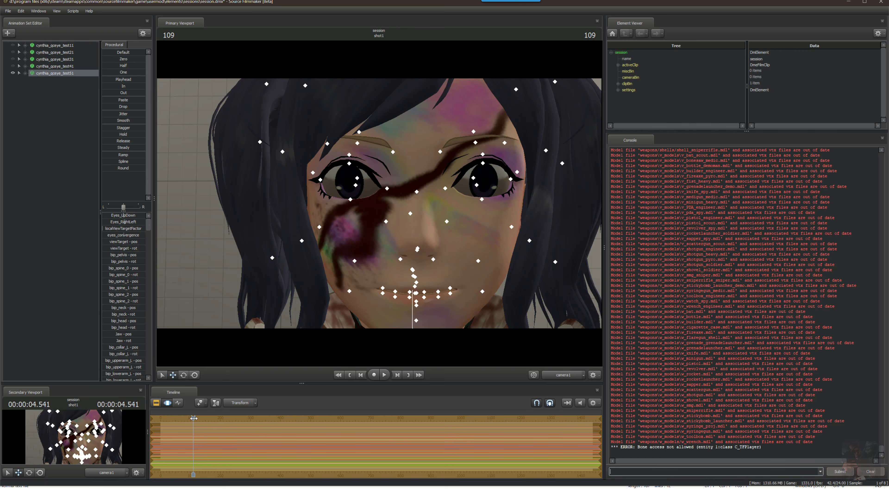
Move the playhead to frame 146 and try cynthia_qceye_test51's localViewTargetFactor control with the reloaded eye material.
left_click_drag(194, 418, 204, 418)
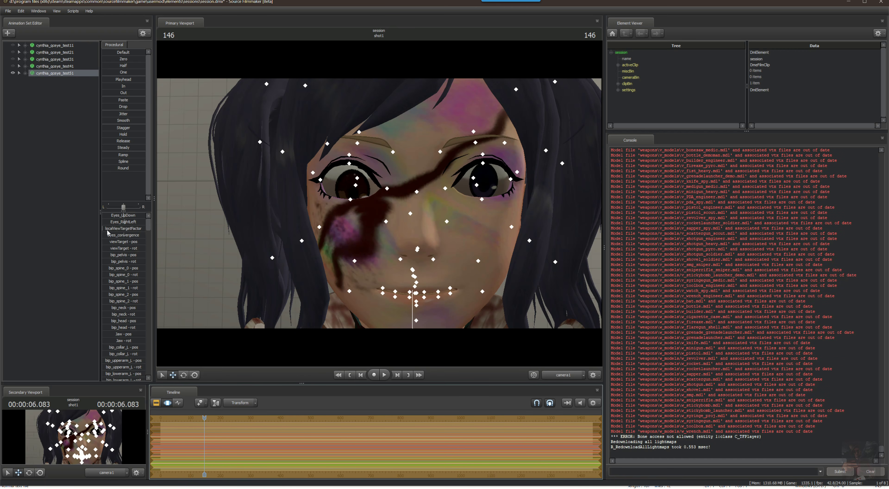
mouse_move(107, 229)
left_mouse_down()
mouse_move(142, 229)
mouse_move(116, 228)
left_mouse_up()
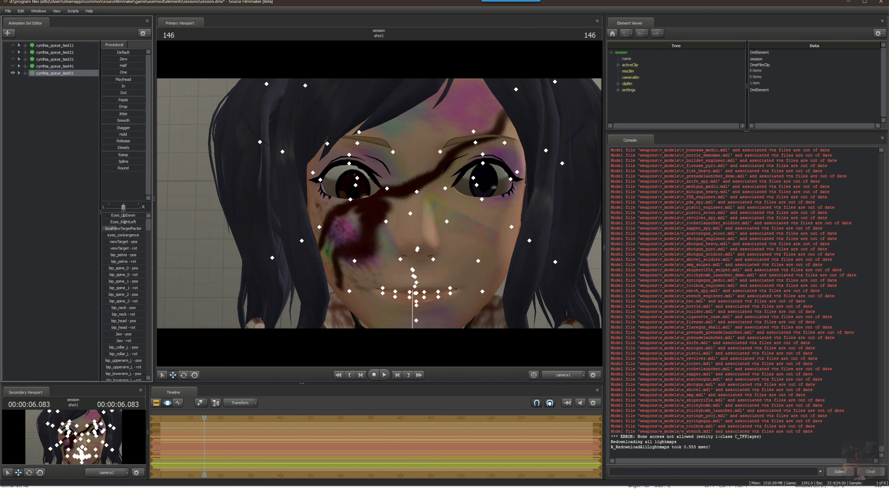
Switch to Notepad++, change the $iris texture in chrom_eyeball_R.vmt to iris_blue and save the file.
key("alt+Tab")
key("alt+Tab")
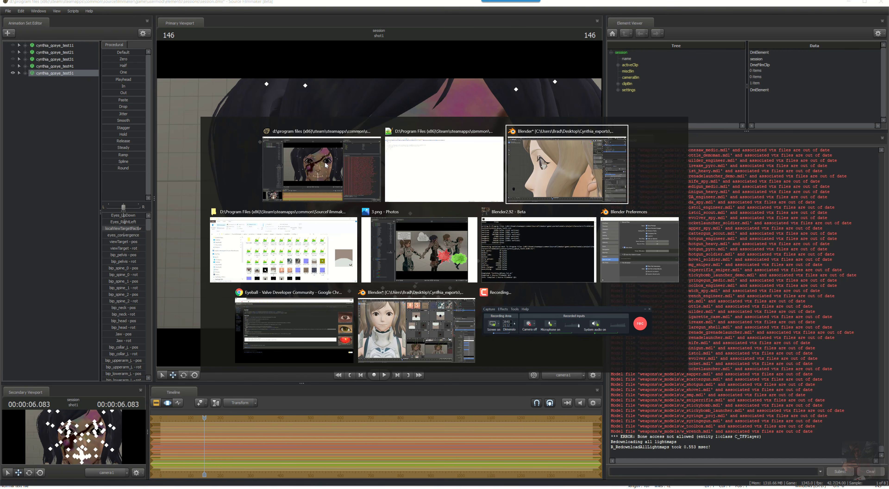
key("alt+shift+Tab")
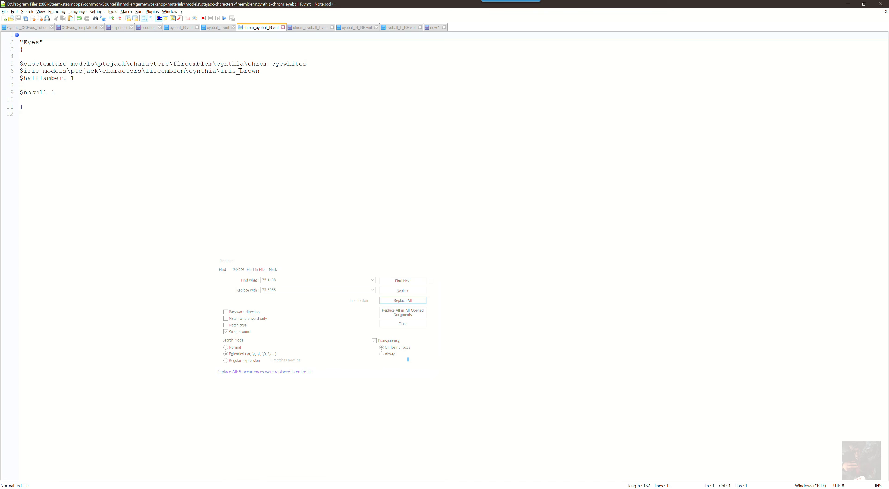
left_click(239, 71)
key("shift+Right")
key("shift+Right")
key("shift+Right")
key("shift+Right")
key("shift+Right")
type("blue")
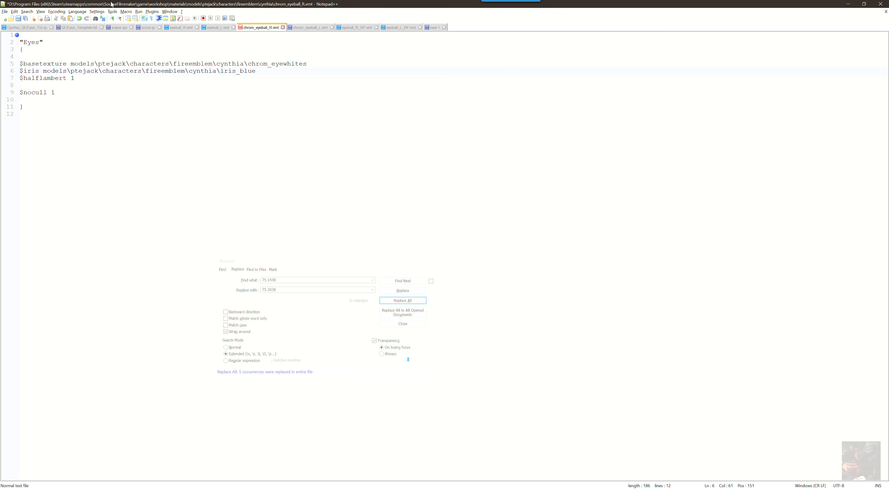
left_click(4, 11)
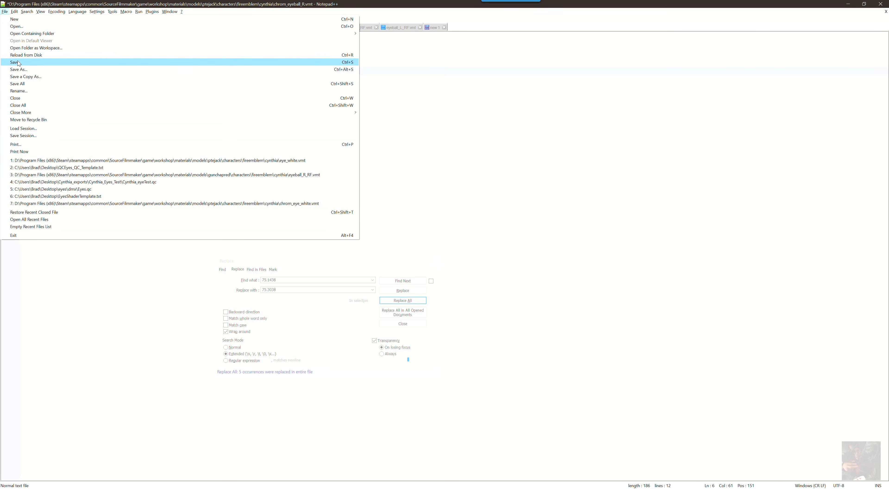
left_click(19, 63)
Switch to Source Filmmaker, reload the materials with mat_reloadallmaterials, move the playhead to frame 152 and inspect the eyes.
key("alt+Tab")
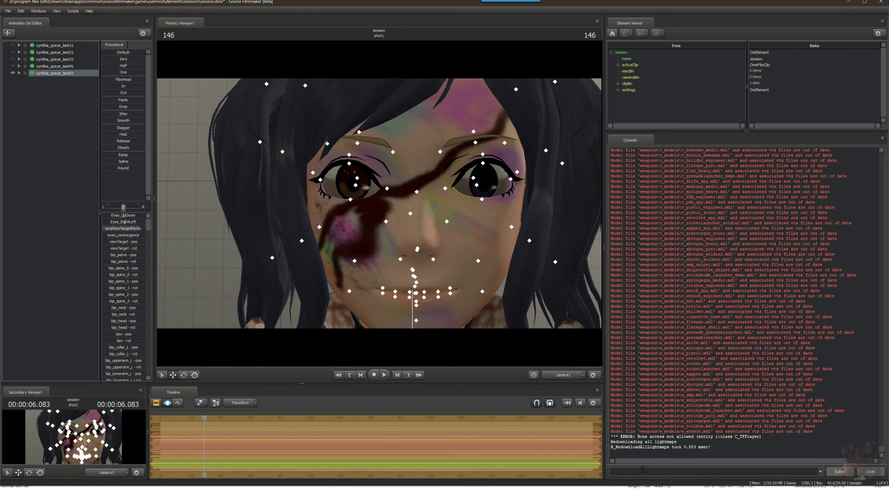
left_click(642, 469)
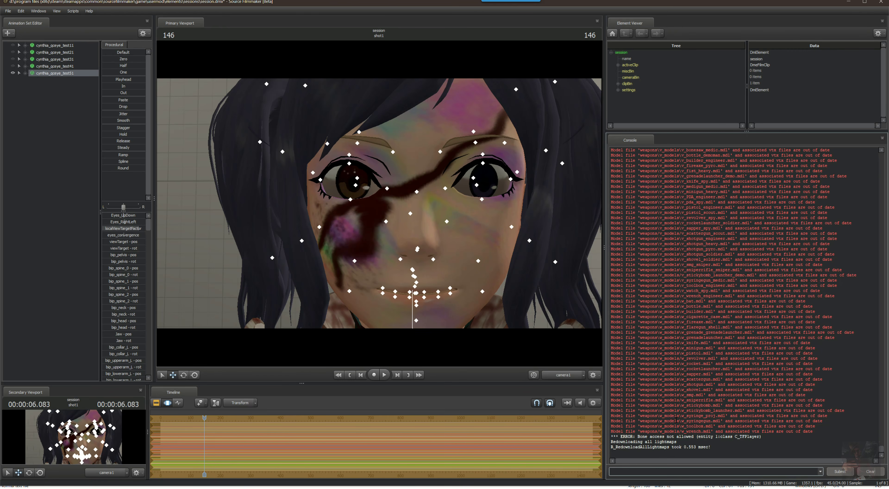
type("mat_reloadallmaterials")
key("Return")
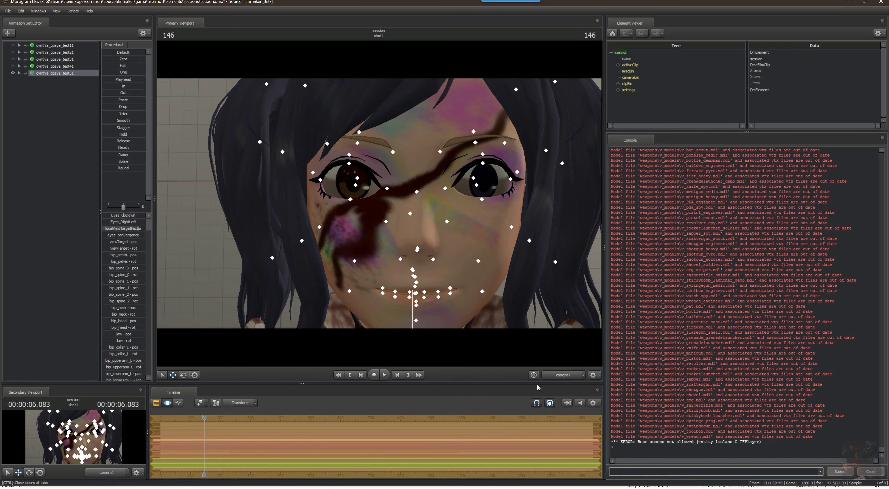
left_click(203, 418)
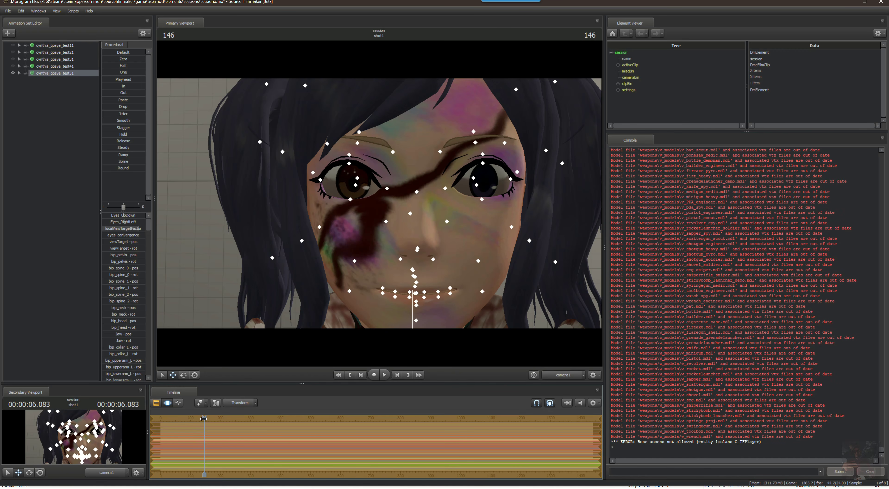
left_click_drag(204, 418, 206, 419)
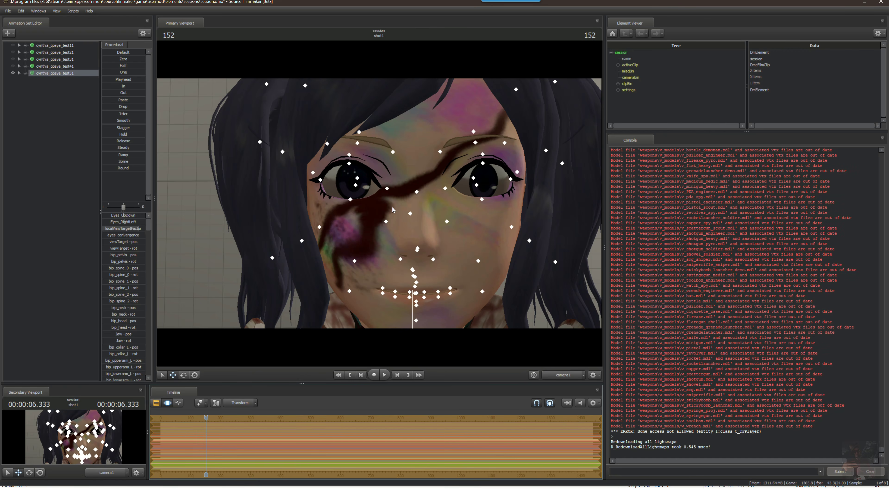
left_click_drag(394, 210, 378, 196)
left_click_drag(479, 195, 344, 188)
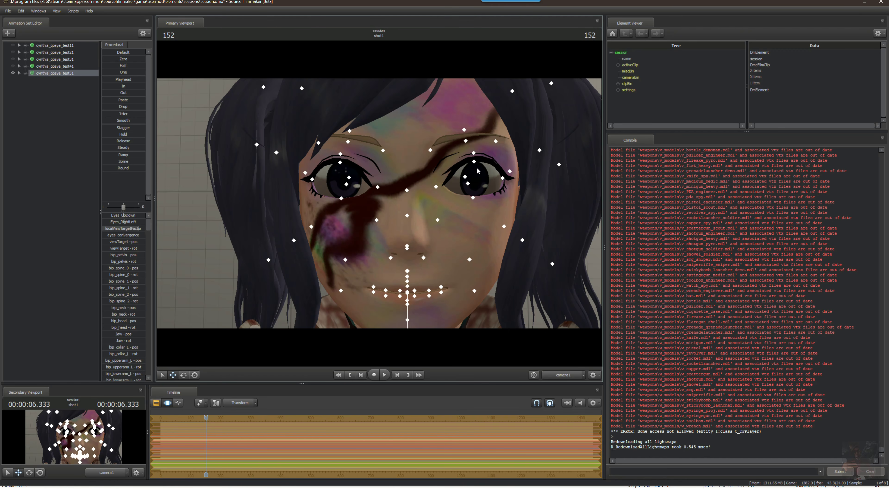
Switch to Notepad++, set the diameter of the RightEye and LeftEye eyeballs to .8 in Cynthia_QCEyes_Tut.qc and save it.
key("alt+Tab")
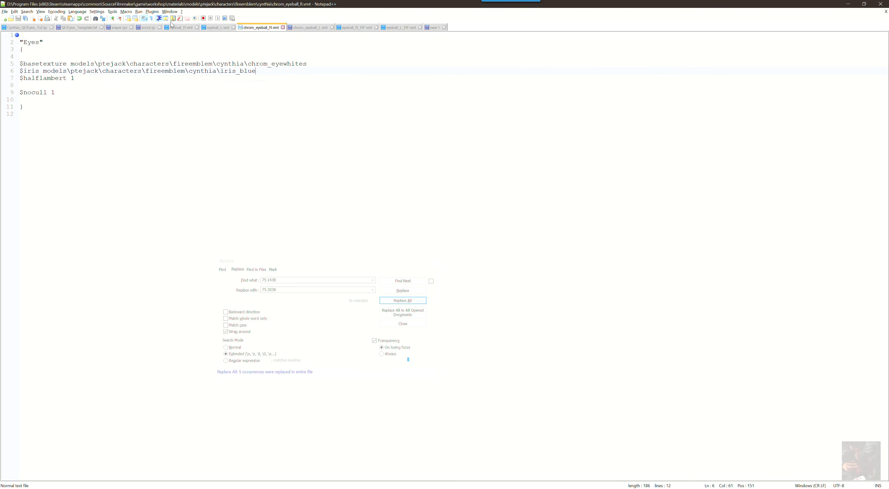
left_click(30, 27)
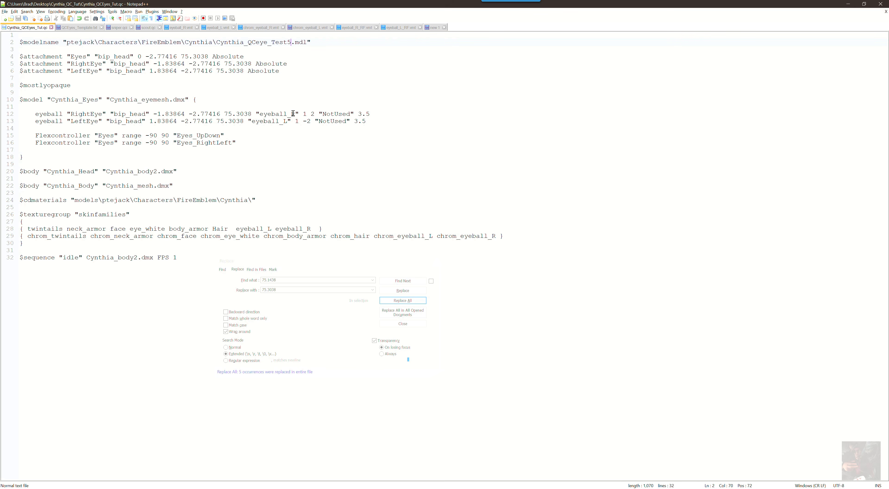
double_click(305, 114)
type(".")
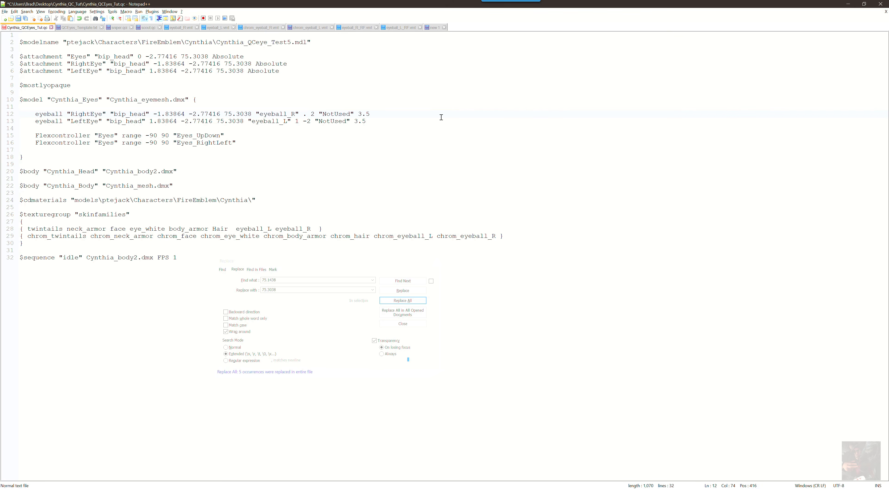
type("8")
key("Down")
key("shift+Left")
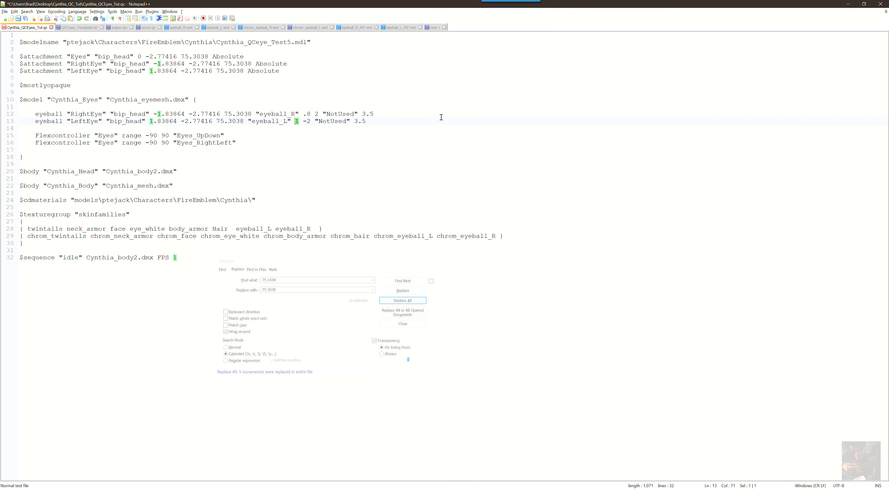
type(".8")
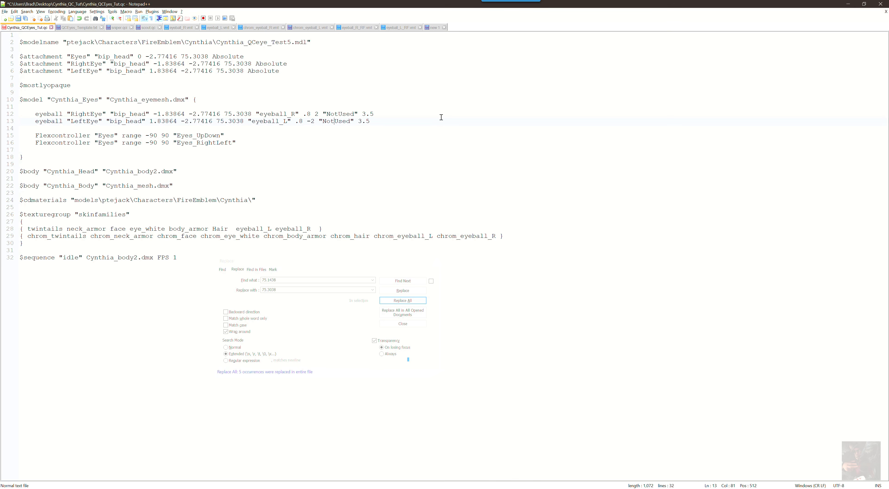
key("Up")
key("Up")
key("ctrl+Home")
left_click(4, 11)
left_click(14, 62)
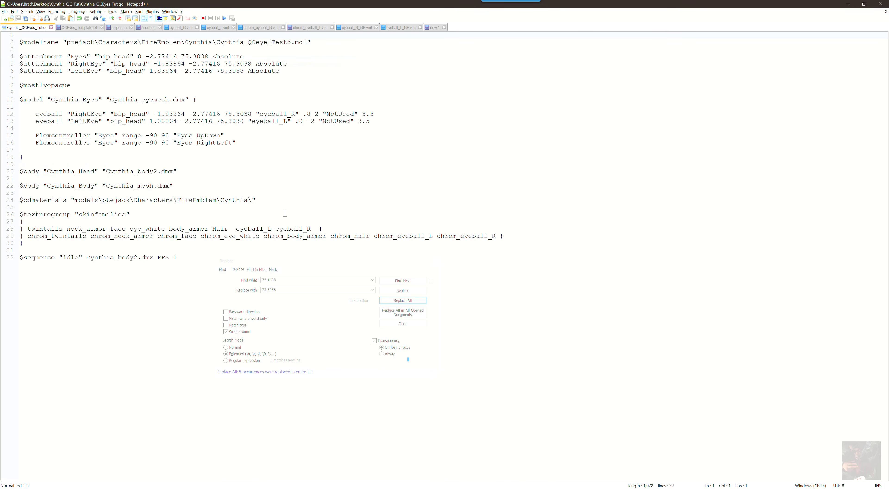
Rename the $modelname file in Cynthia_QCEyes_Tut.qc to Cynthia_QCeye_Test6.mdl and save the file.
key("alt+Tab")
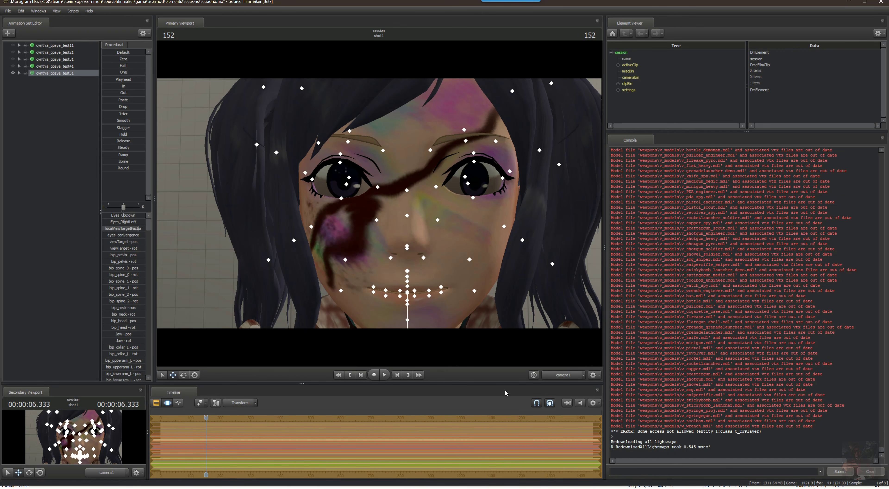
key("alt+Tab")
key("Tab")
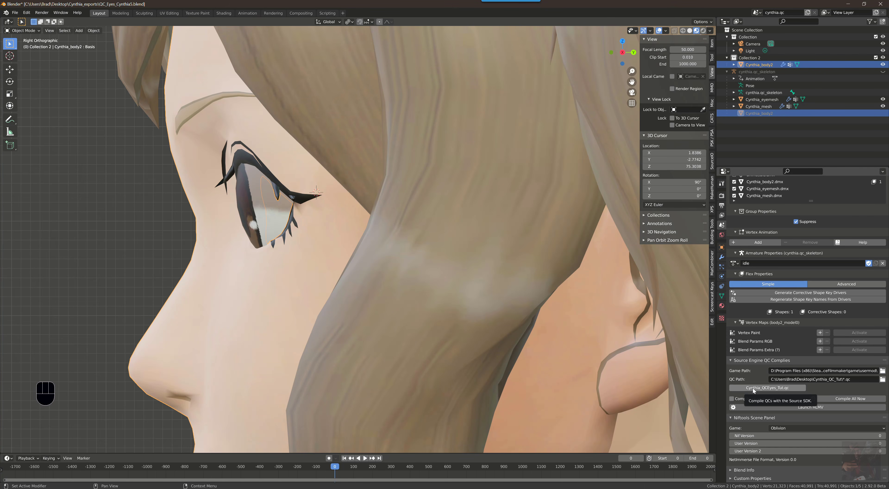
key("alt+Tab")
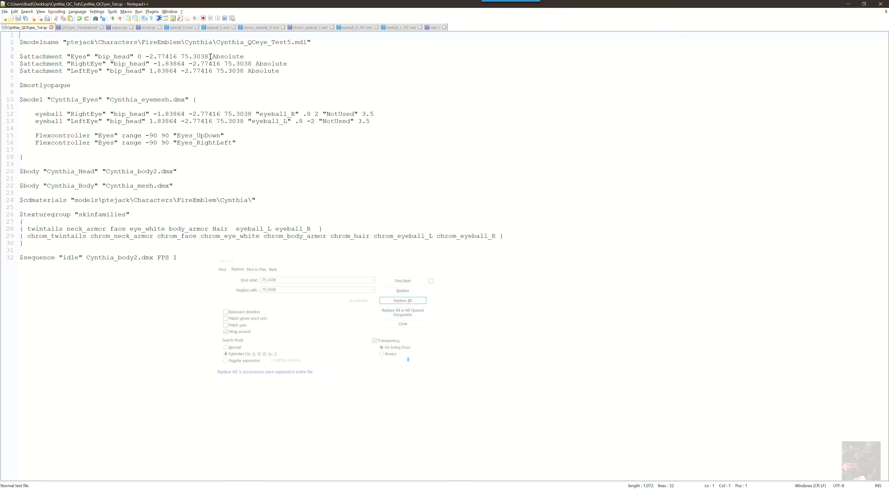
left_click(292, 42)
key("shift+Left")
type("6")
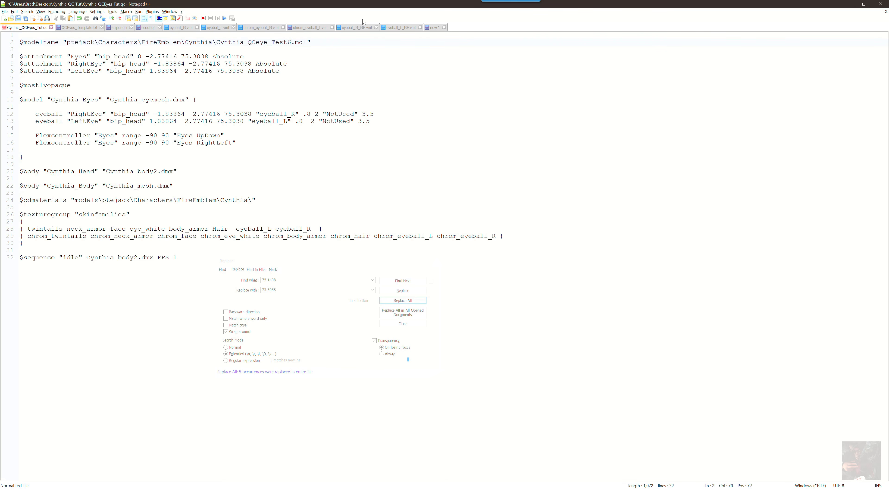
left_click(5, 11)
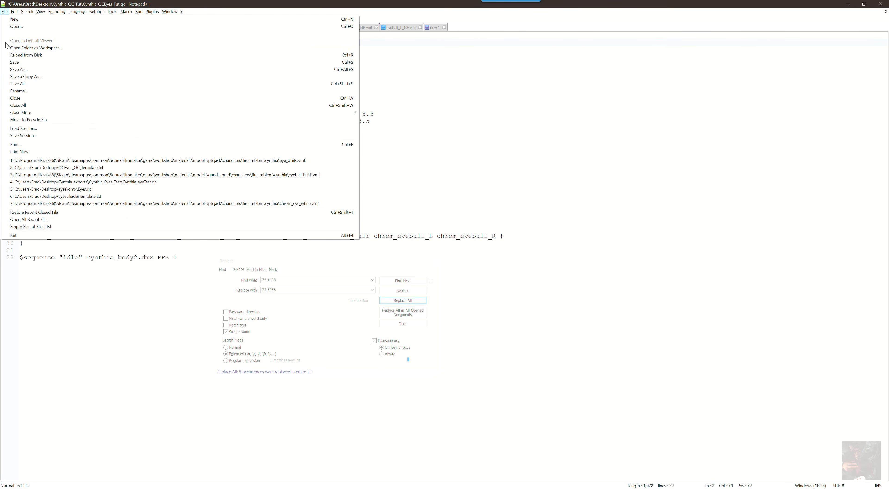
left_click(21, 62)
Switch to Blender and compile Cynthia_QCEyes_Tut.qc.
key("alt+Tab")
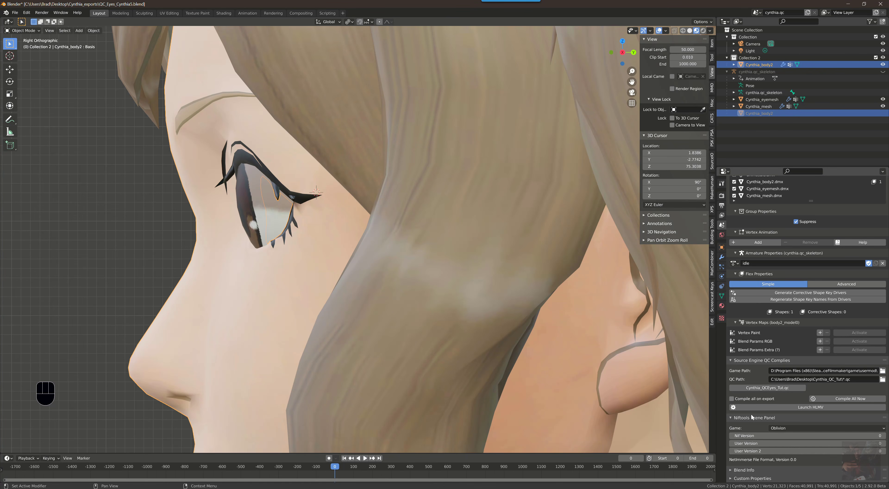
left_click(767, 387)
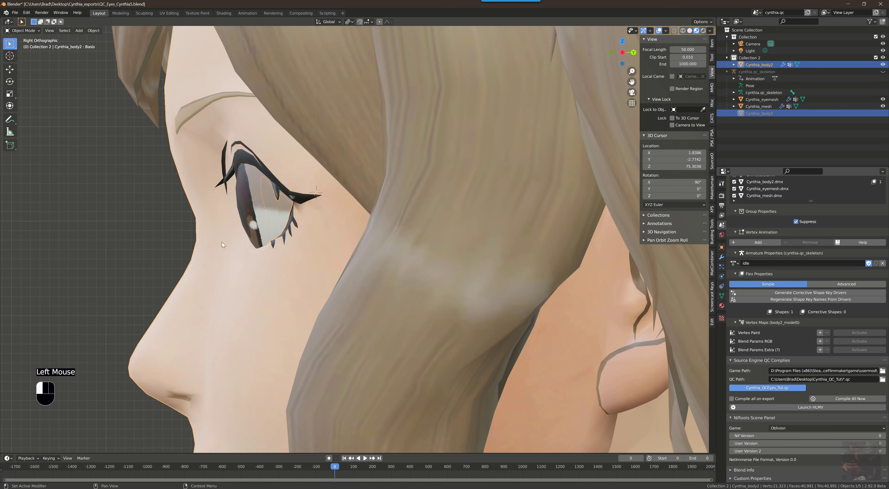
Switch to Source Filmmaker, reload all materials with mat_reloadallmaterials and move the playhead to frame 185.
key("alt+Tab")
key("alt+Tab")
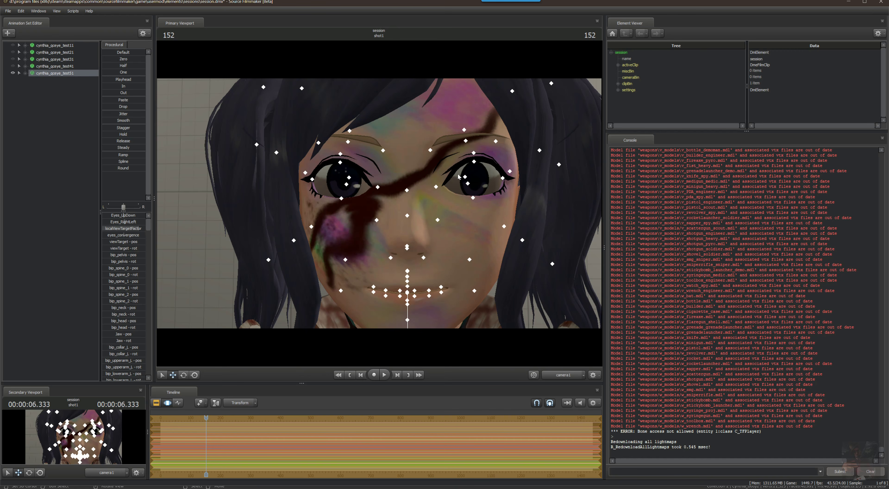
left_click(634, 472)
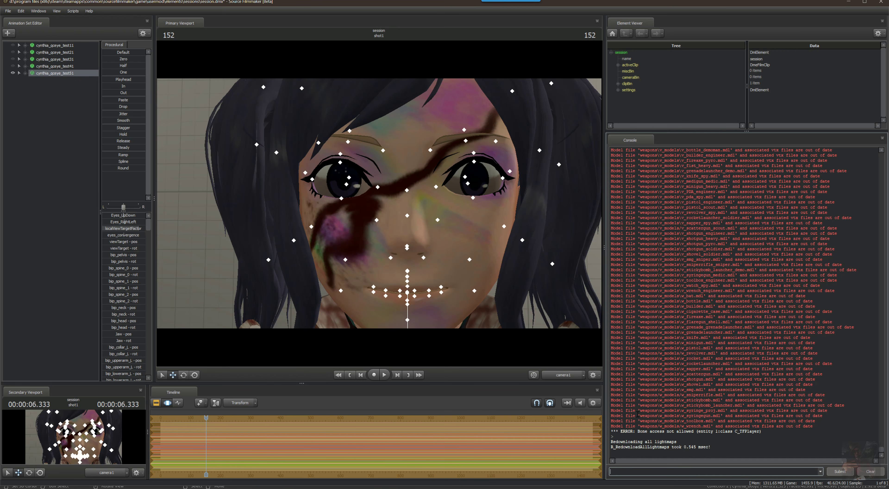
key("Up")
key("Return")
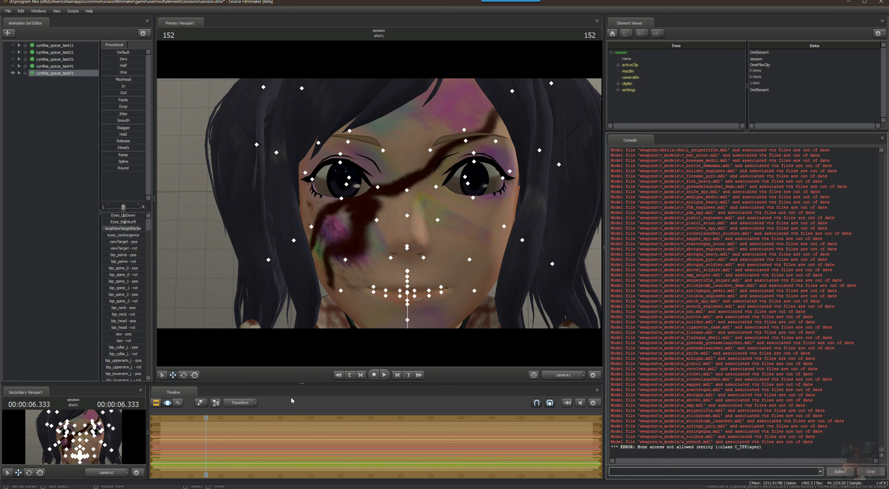
mouse_move(206, 418)
left_mouse_down()
mouse_move(189, 417)
mouse_move(232, 417)
mouse_move(216, 418)
left_mouse_up()
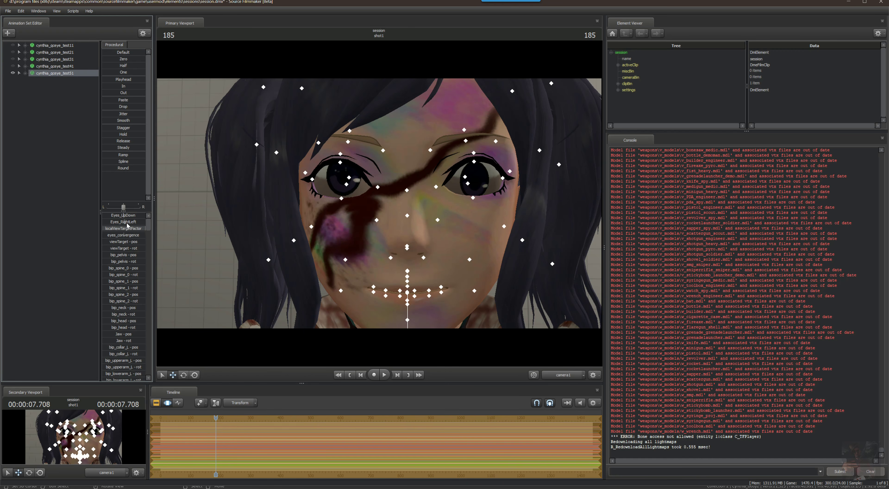
Select the Eyes control group of cynthia_qceye_test51 and reset its controls with the Default preset.
mouse_move(126, 224)
left_mouse_down()
mouse_move(134, 224)
mouse_move(112, 216)
mouse_move(142, 217)
mouse_move(123, 216)
left_mouse_up()
left_click(25, 73)
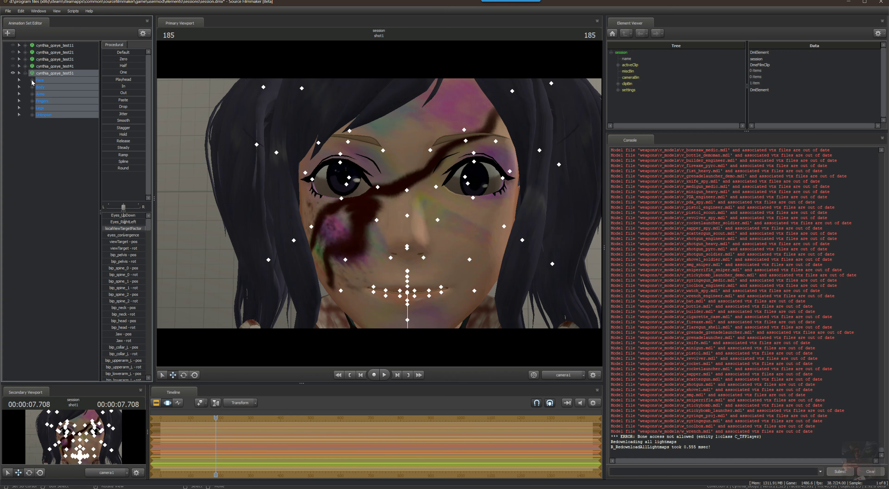
left_click(32, 80)
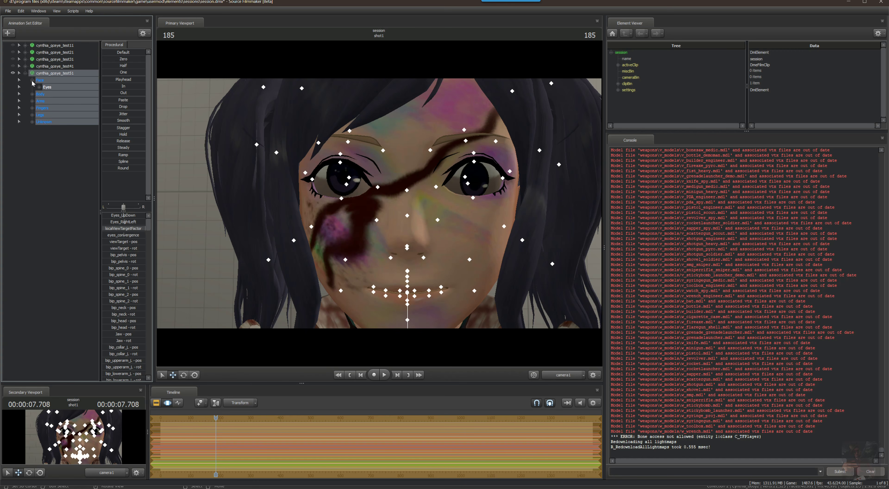
left_click(51, 88)
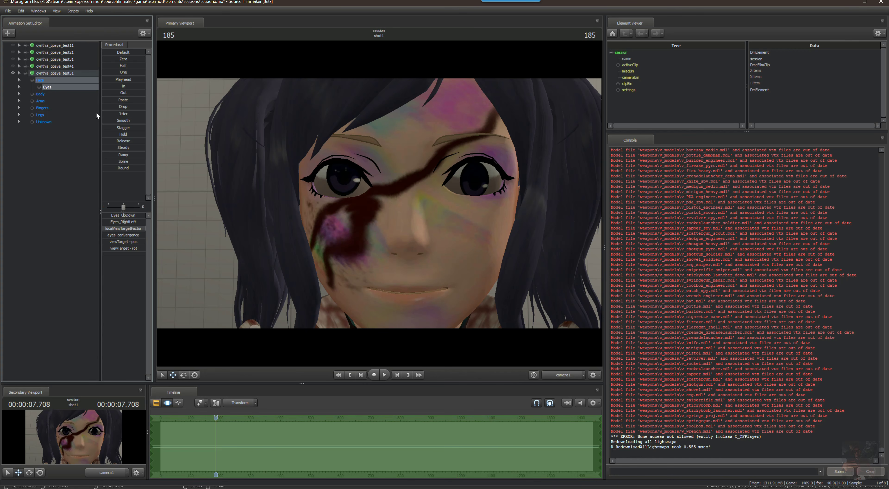
left_click(108, 53)
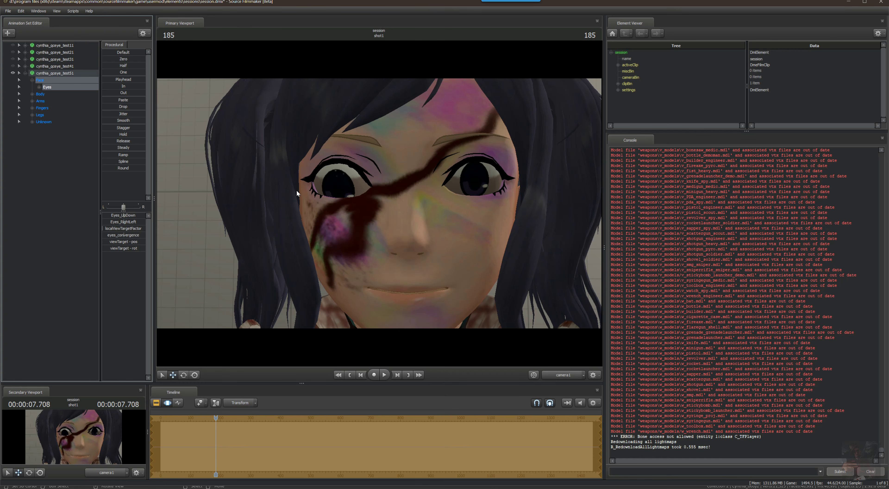
Switch to Notepad++, replace the contents of chrom_eyeball_L.vmt with the chrom_eyeball_R.vmt material code and save the file.
key("alt+Tab")
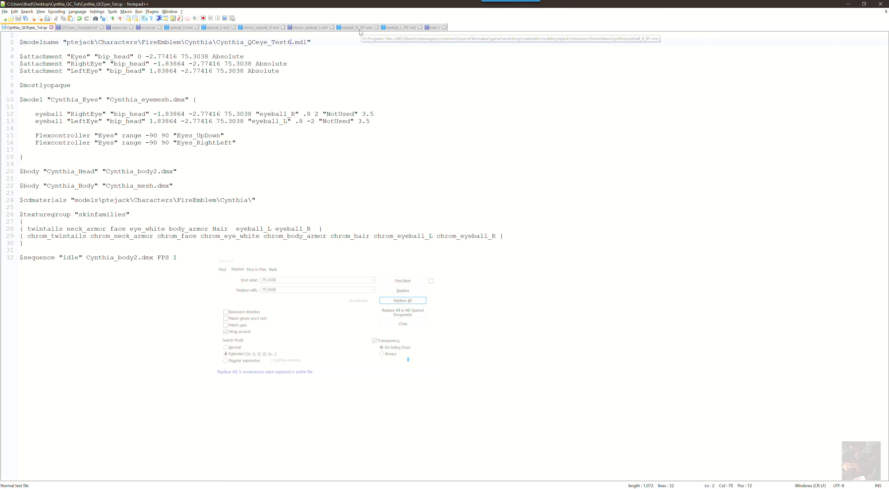
left_click(317, 29)
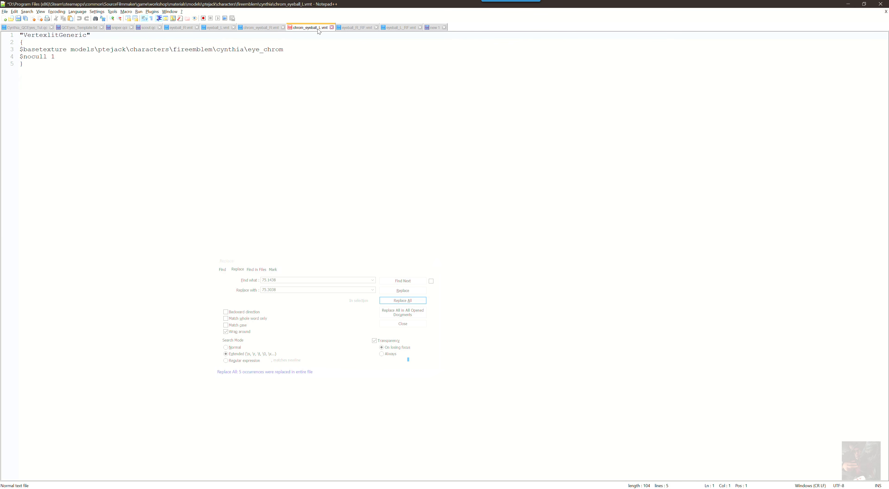
left_click(275, 29)
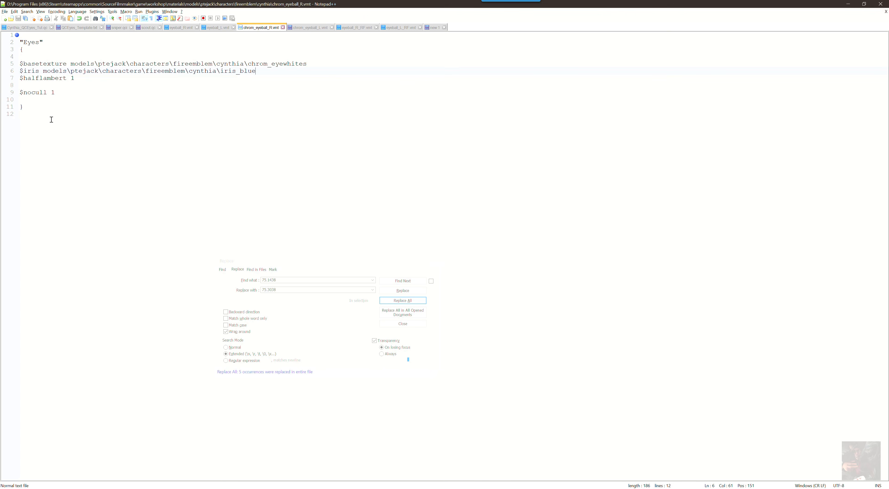
key("ctrl+a")
key("ctrl+c")
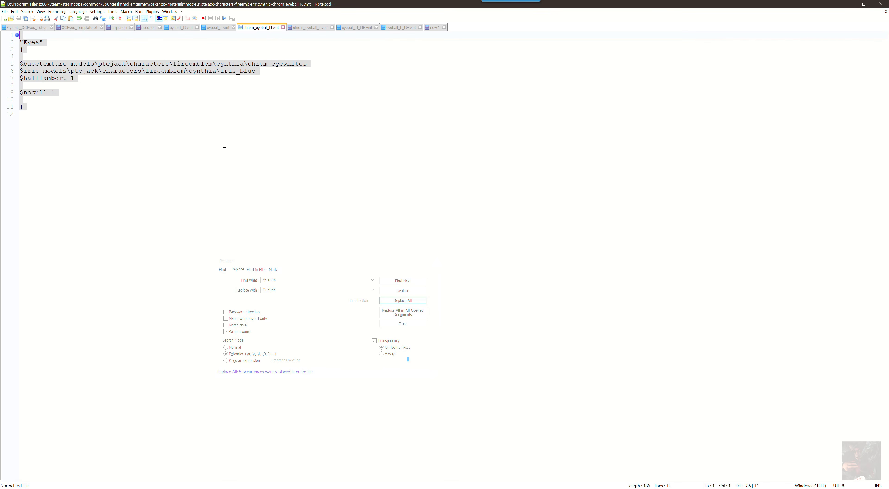
left_click(317, 29)
key("ctrl+a")
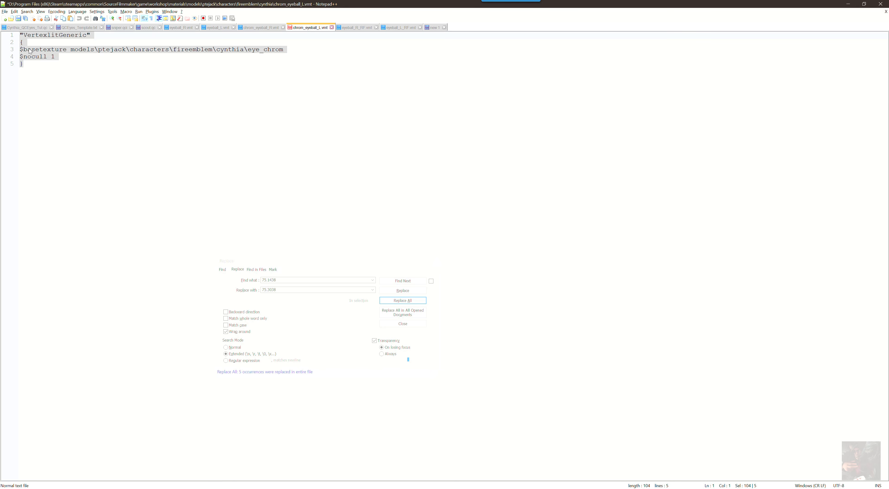
key("ctrl+v")
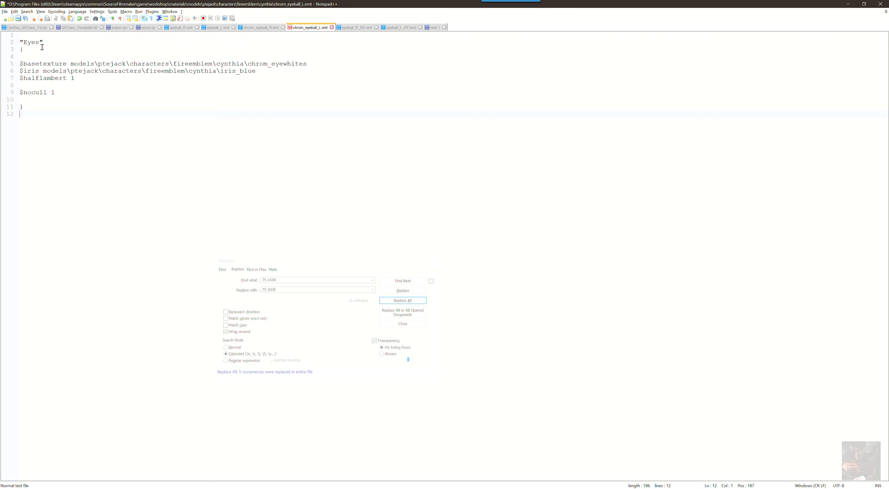
left_click(5, 11)
left_click(35, 62)
Switch to Source Filmmaker, reload all materials with mat_reloadallmaterials and move the playhead to frame 182.
key("alt+Tab")
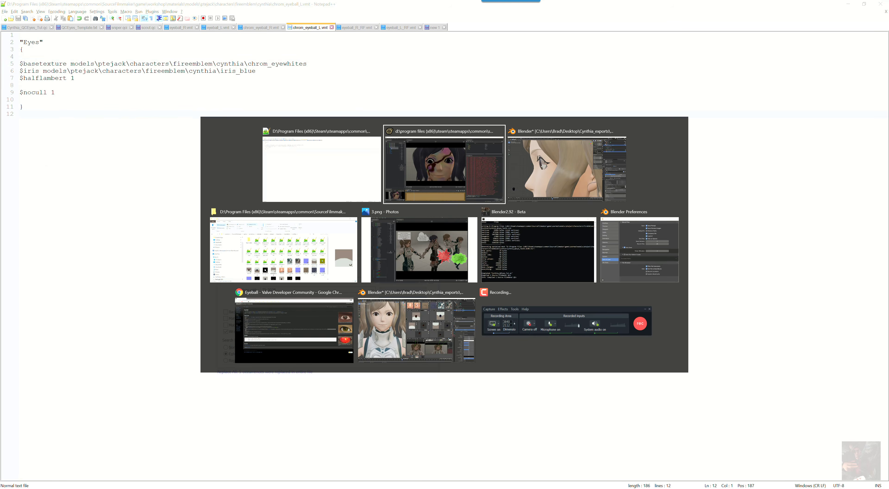
key("alt+Tab")
key("shift+alt+Tab")
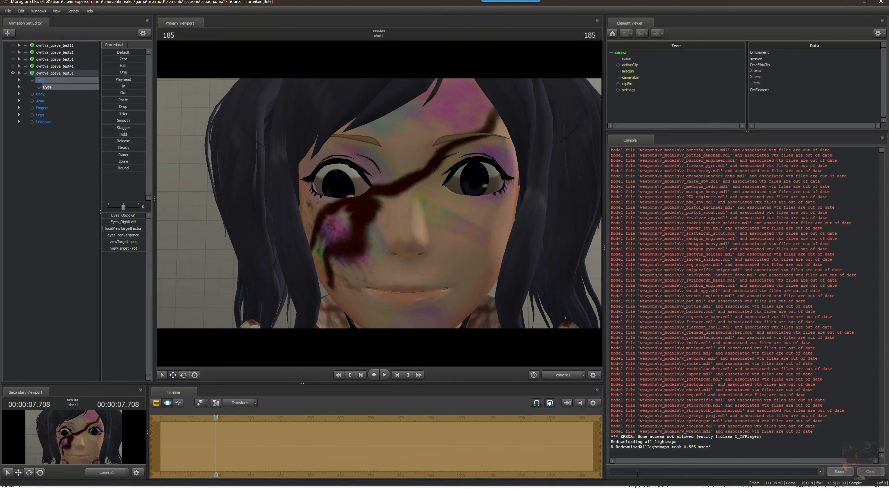
left_click(627, 472)
type("mat_reloadallmaterials")
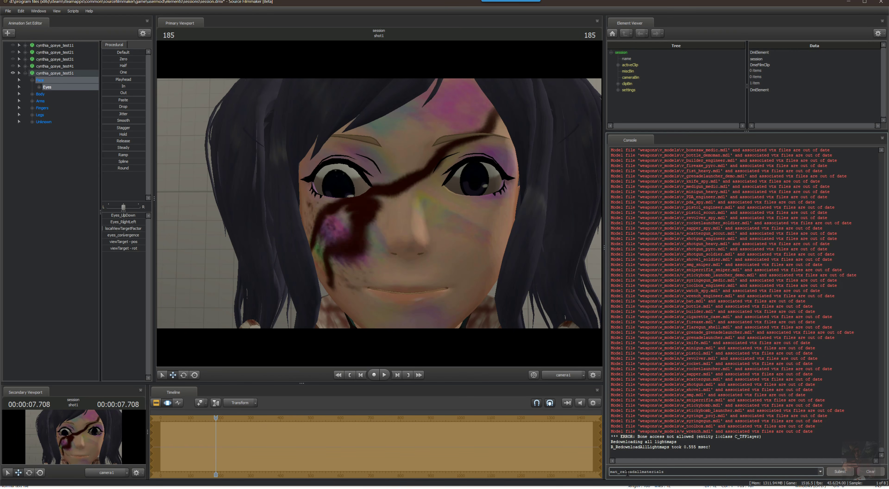
key("Return")
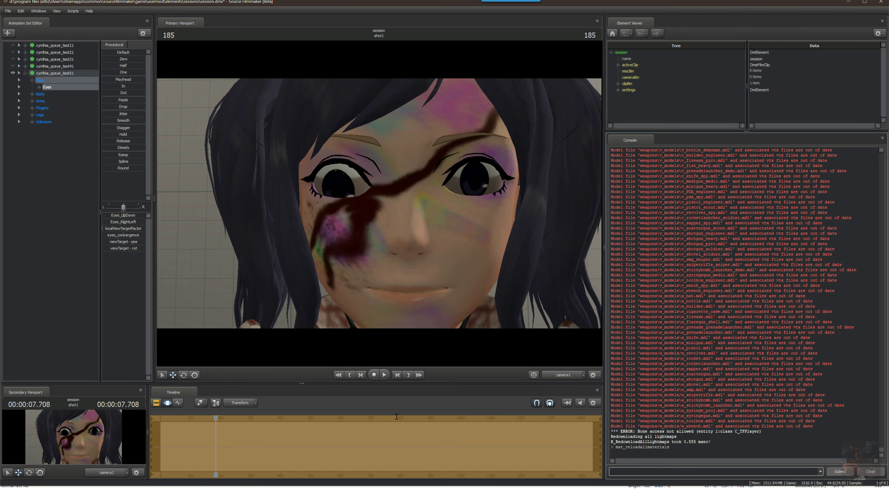
mouse_move(215, 417)
left_mouse_down()
mouse_move(194, 418)
mouse_move(214, 417)
left_mouse_up()
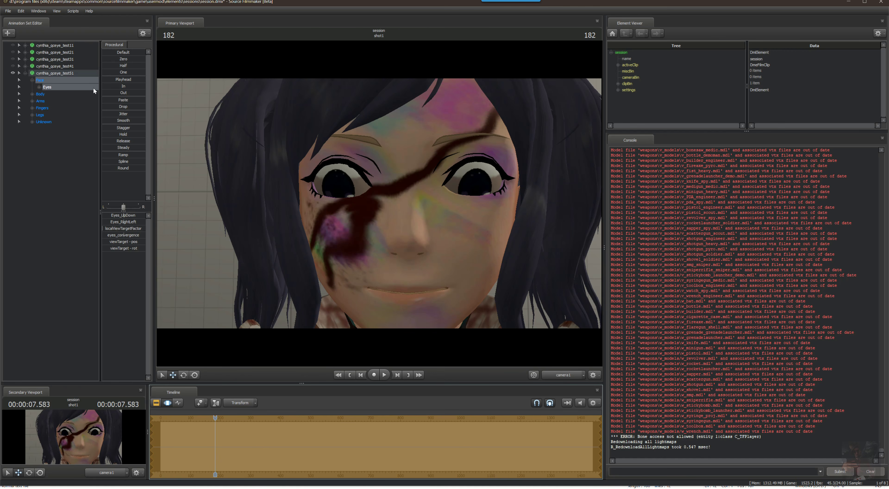
Test the eye control sliders of cynthia_qceye_test51, including eyes_convergence, and reset them with the Default preset.
left_click_drag(124, 216, 144, 228)
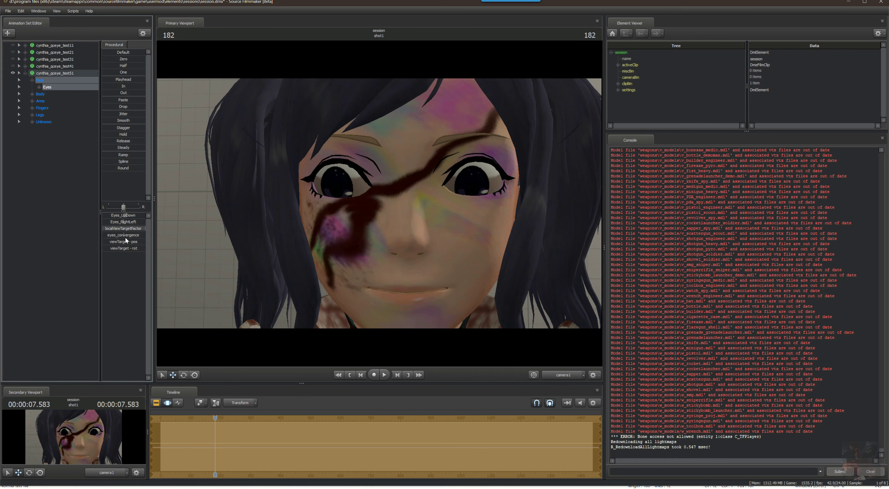
mouse_move(123, 236)
left_mouse_down()
mouse_move(144, 235)
mouse_move(103, 235)
mouse_move(123, 235)
left_mouse_up()
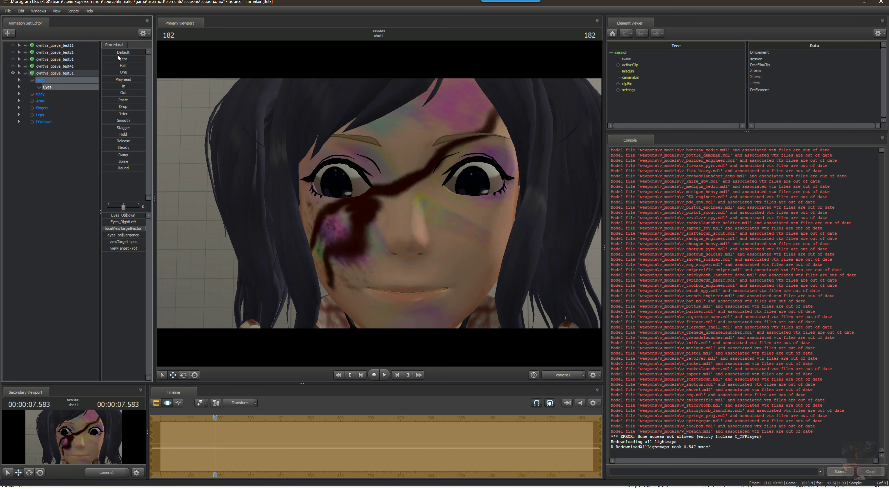
left_click_drag(107, 55, 145, 54)
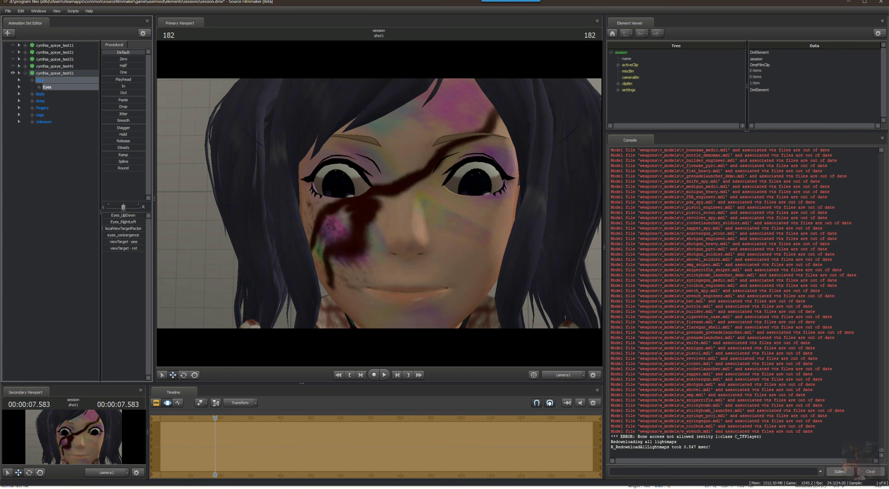
Select the viewTarget control in the Eyes group and raise it from the floor to the model's head height.
left_click_drag(397, 161, 405, 211)
key("s")
left_click_drag(384, 252, 383, 252)
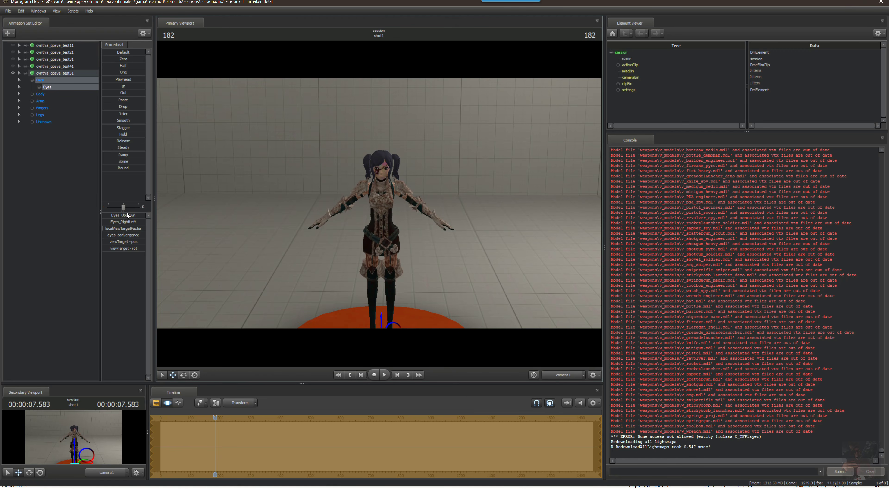
left_click(38, 87)
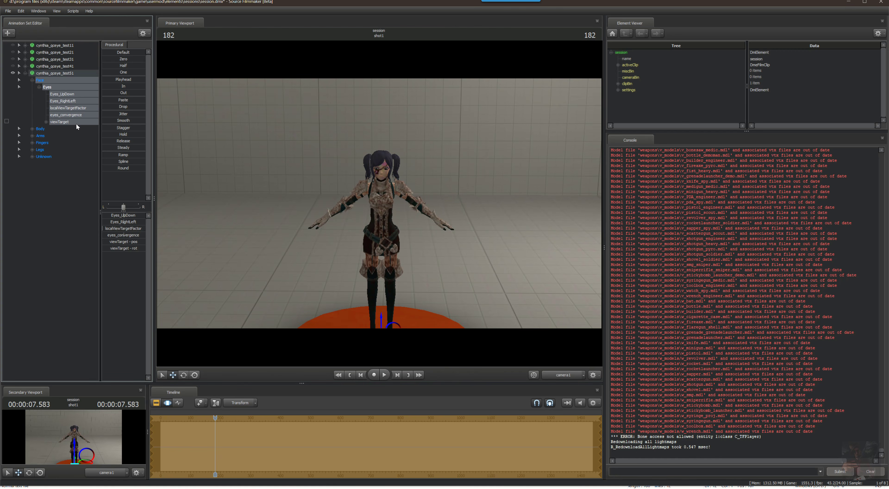
left_click(69, 122)
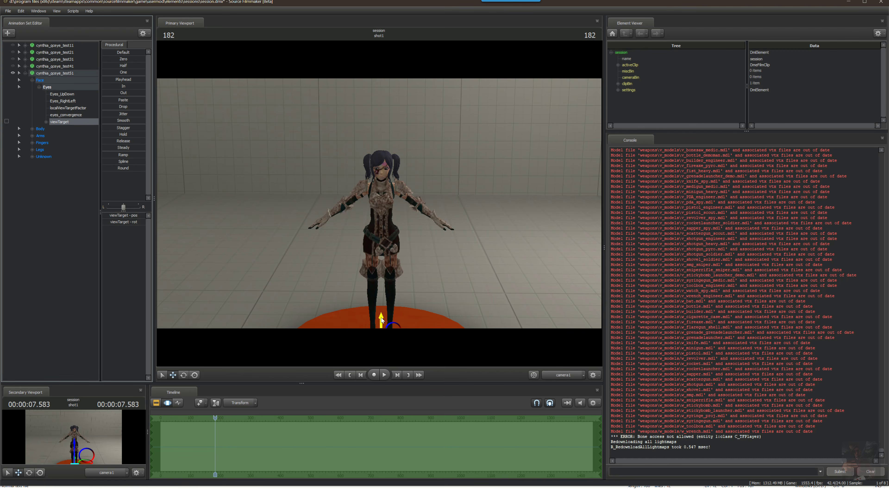
left_click_drag(382, 318, 377, 149)
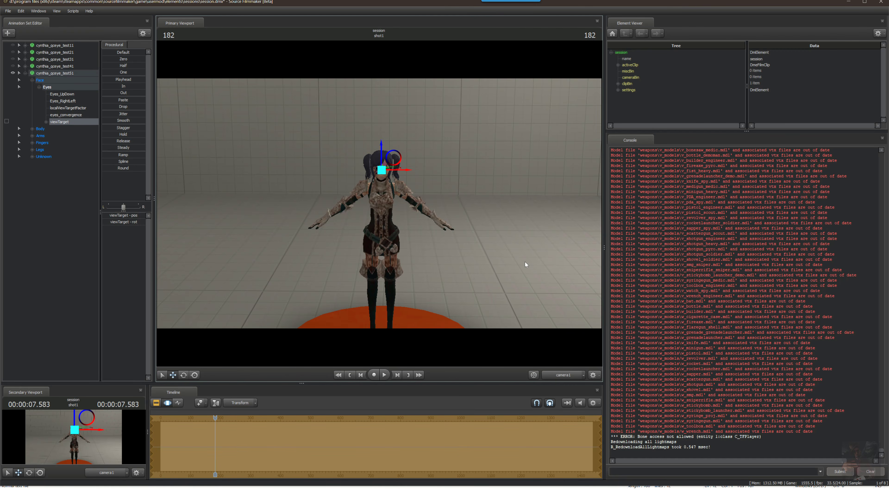
Move the viewTarget forward in front of the model and position it level with the face.
left_click_drag(526, 264, 389, 202, "alt")
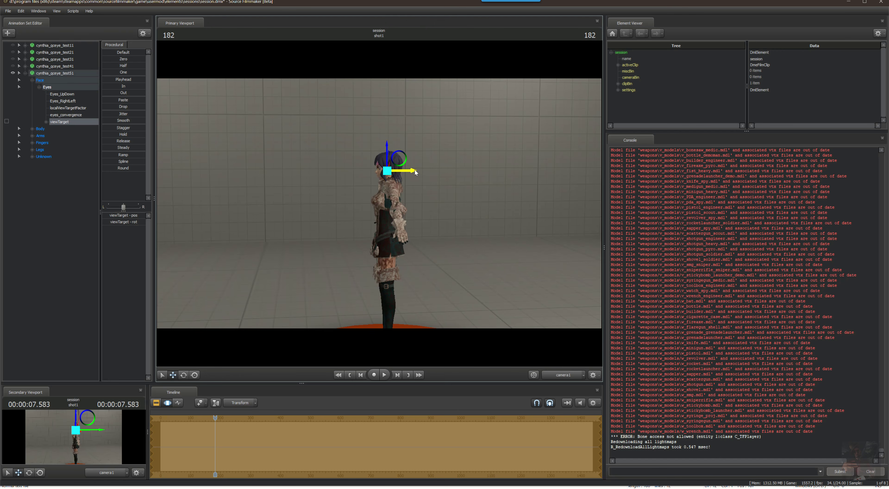
left_click_drag(413, 171, 384, 199)
key("a")
key("w")
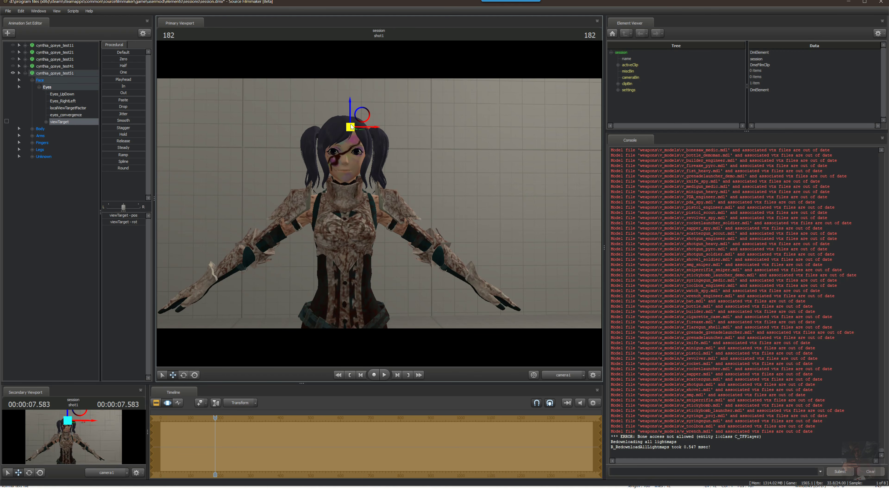
left_click_drag(350, 127, 343, 157)
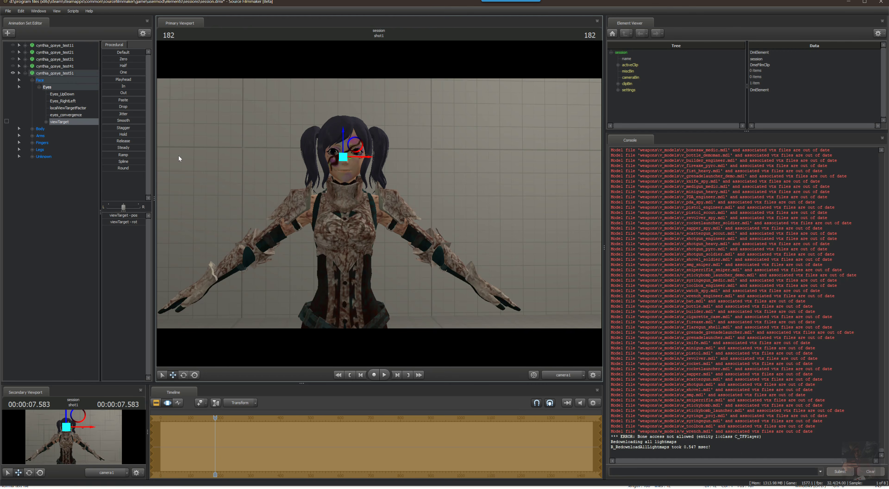
Set the skin of cynthia_qceye_test51 to the brown-haired version and select only its Body control group.
right_click(61, 74)
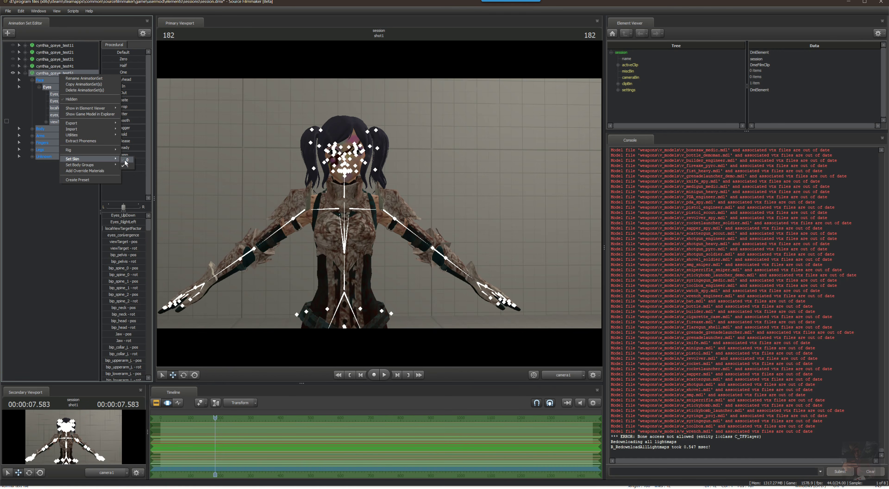
left_click(125, 161)
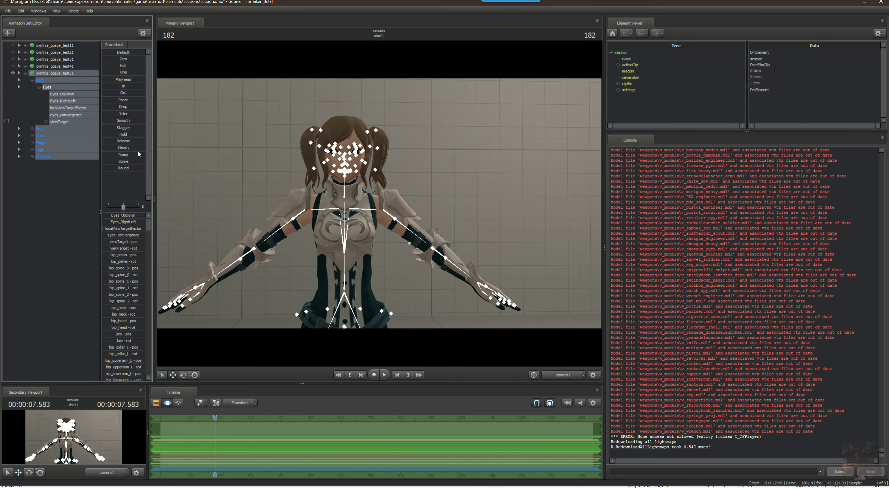
left_click(49, 128)
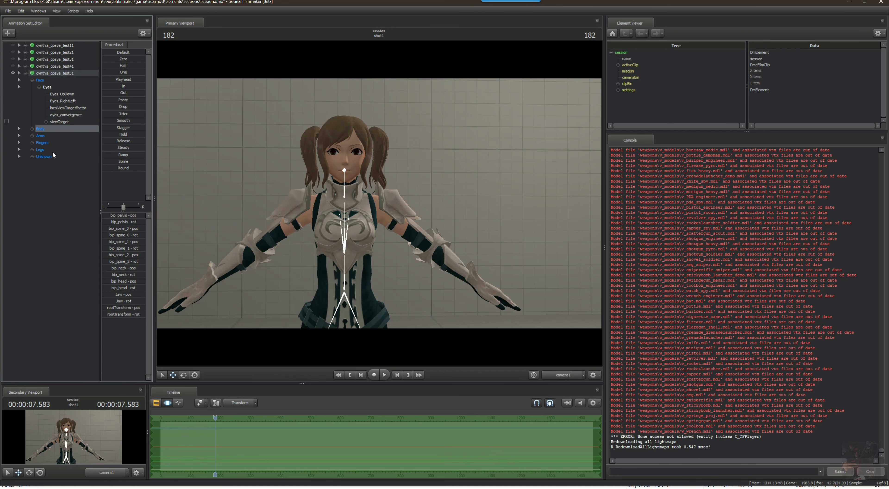
Select the bip_eye_L and bip_eye_R bones in the Unknown group and set the rotate manipulator's Rotation Mode to Local.
left_click(33, 156)
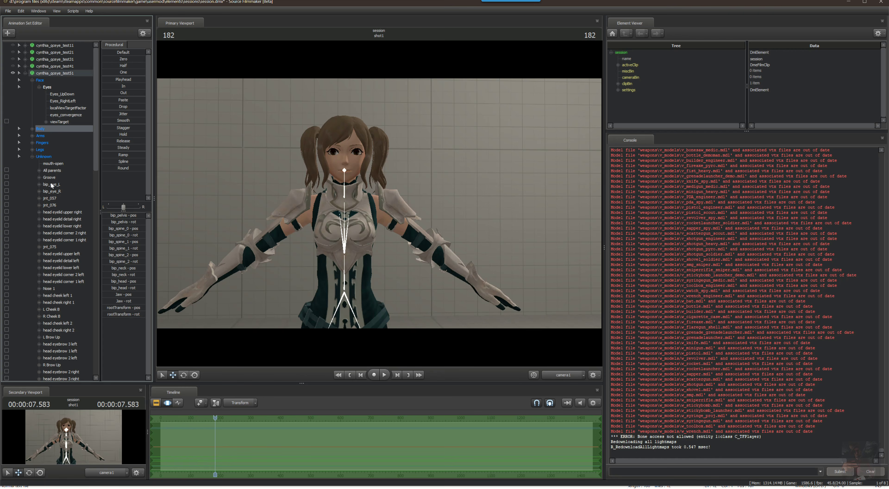
left_click(51, 183)
left_click(55, 193, "ctrl")
left_click_drag(399, 217, 399, 190)
key("w")
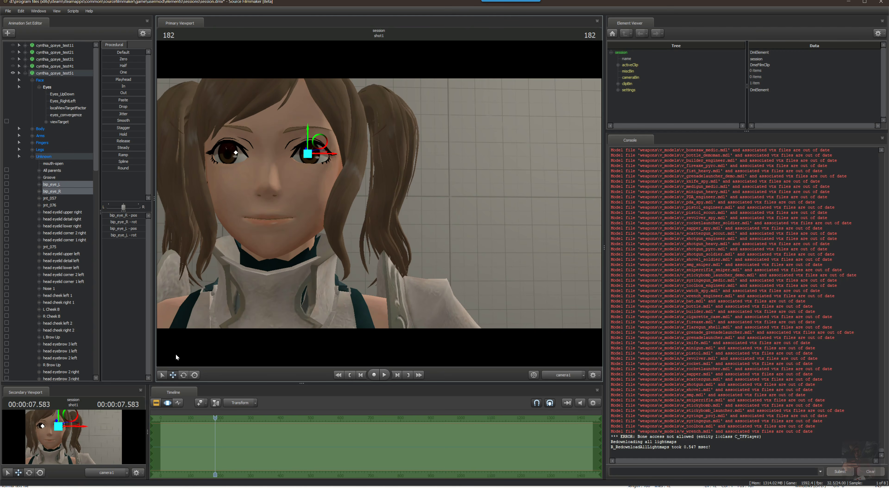
left_click(184, 374)
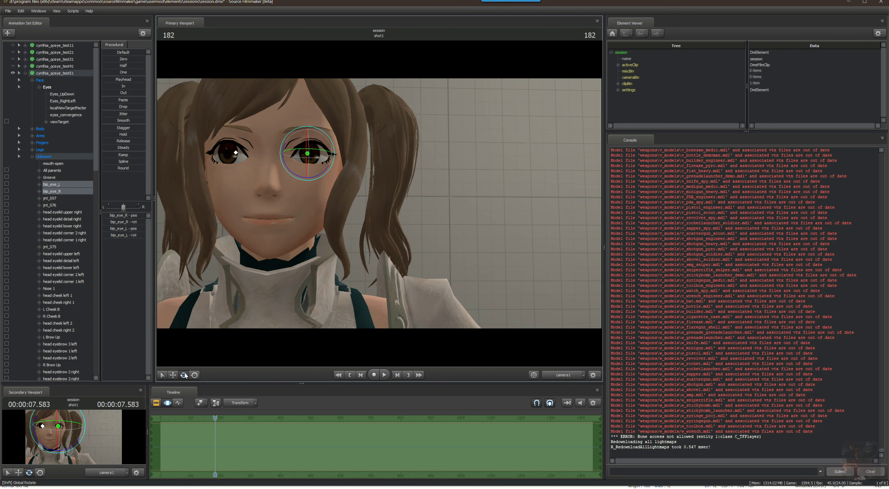
right_click(307, 155)
mouse_move(329, 168)
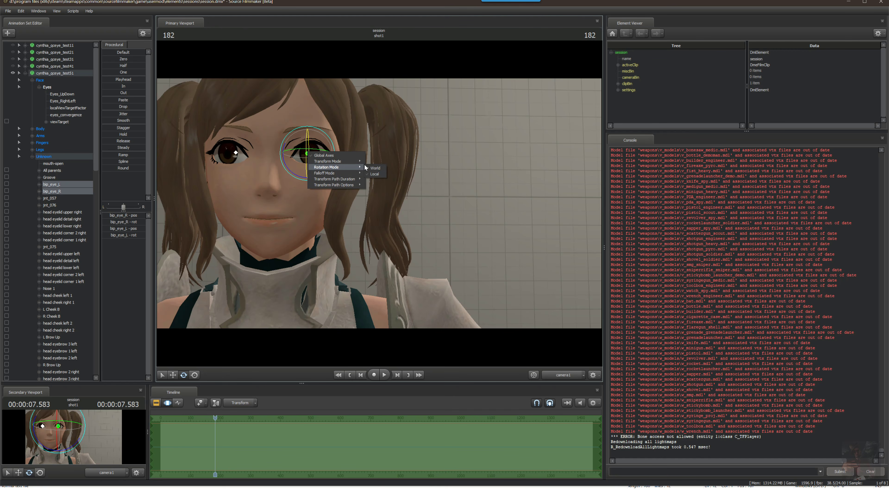
left_click(371, 173)
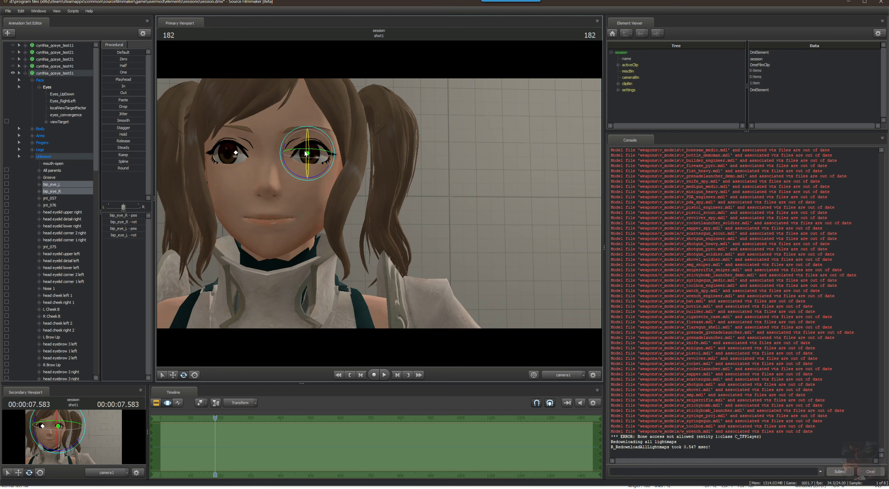
Test rotating the two eye bones, reset them with the Default preset and inspect the eyes from several angles.
left_click(327, 140)
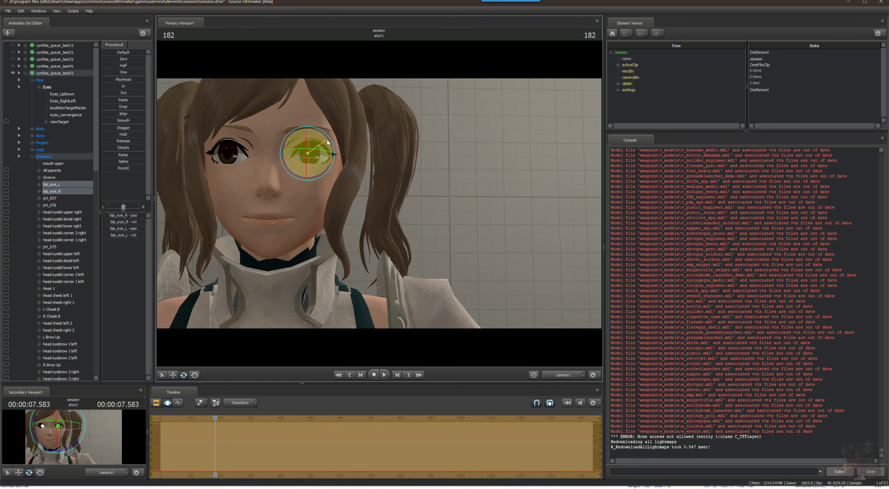
mouse_move(306, 139)
left_mouse_down()
mouse_move(299, 131)
mouse_move(297, 146)
mouse_move(293, 132)
left_mouse_up()
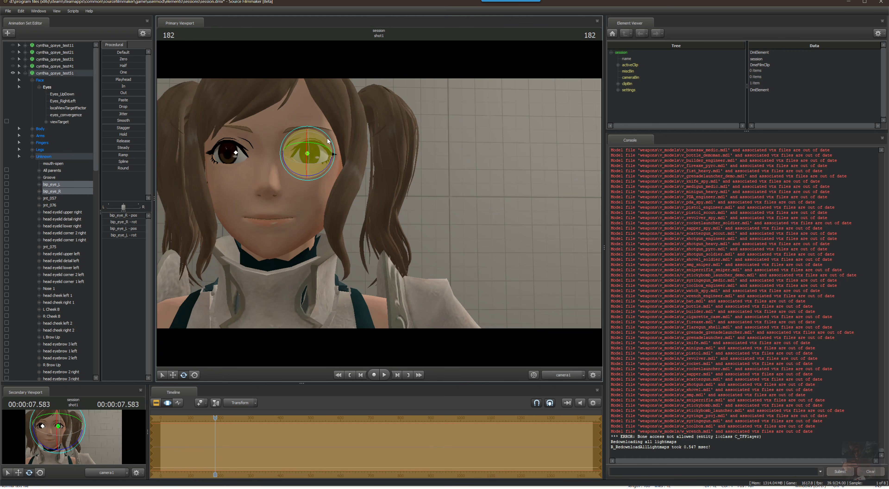
left_click_drag(329, 137, 312, 149)
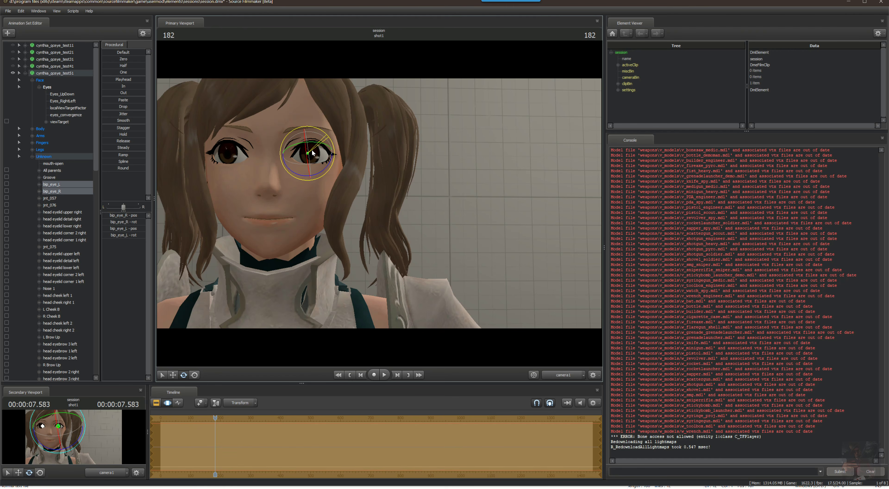
left_click(113, 52)
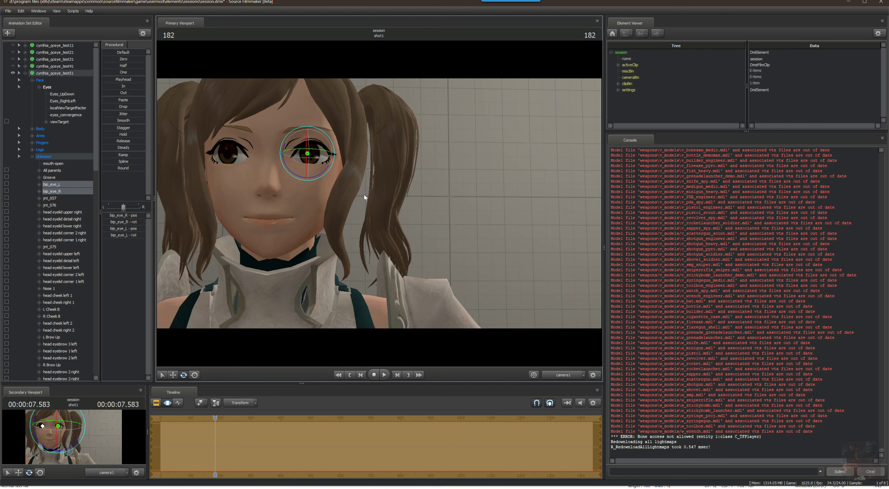
mouse_move(277, 193)
left_mouse_down()
mouse_move(289, 195)
mouse_move(266, 201)
left_mouse_up()
left_click_drag(443, 219, 430, 212)
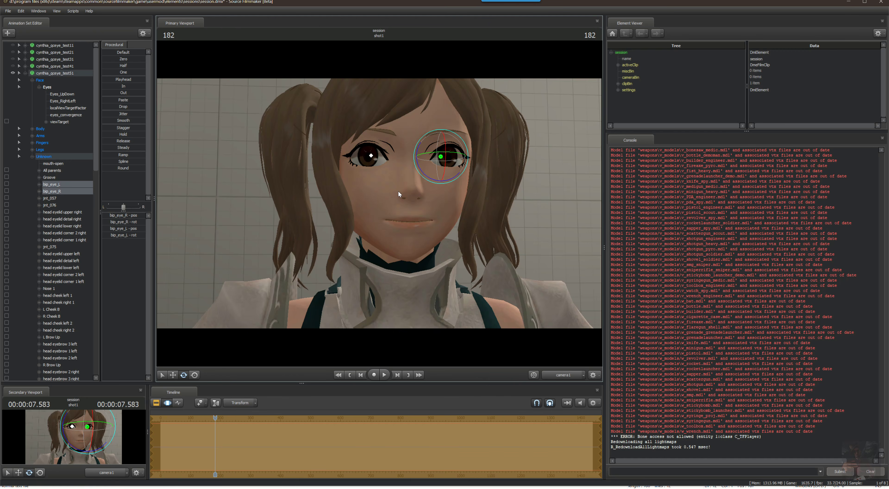
mouse_move(398, 193)
left_mouse_down()
mouse_move(383, 197)
mouse_move(408, 141)
mouse_move(403, 183)
left_mouse_up()
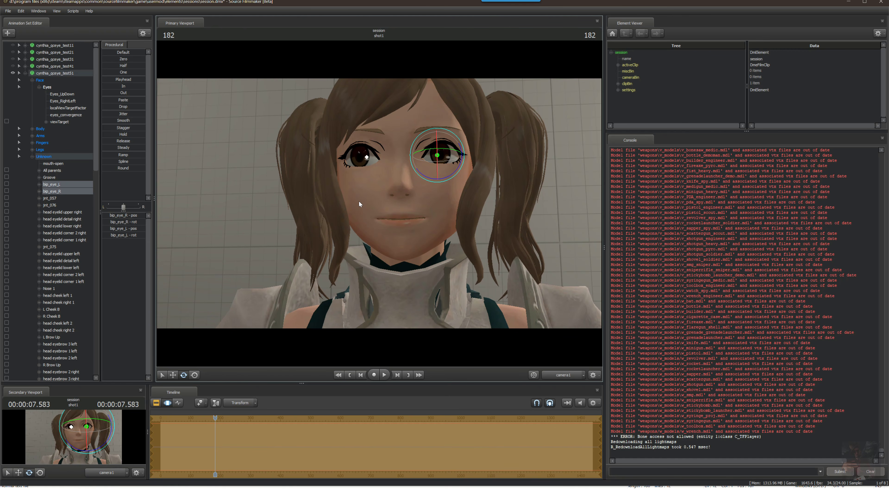
Switch to the Photos window and examine the eye material comparison in 4.png, returning to Source Filmmaker to inspect the face from the front.
key("alt")
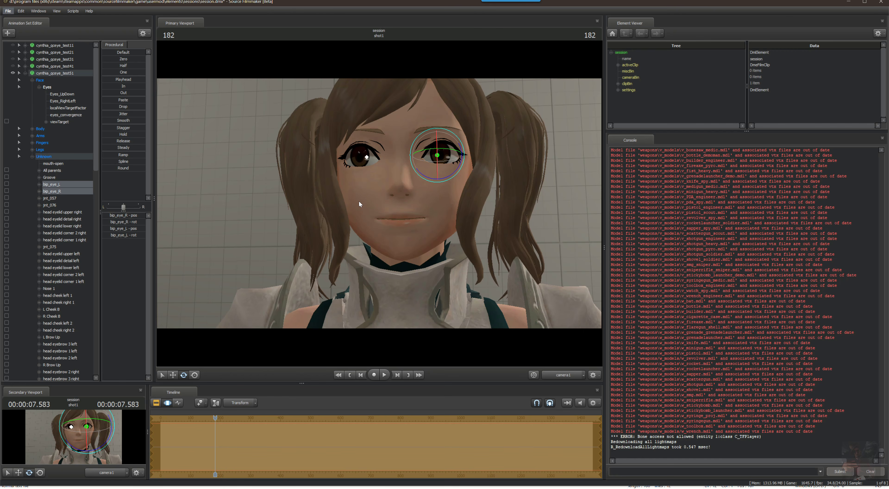
left_click_drag(358, 201, 415, 205, "alt")
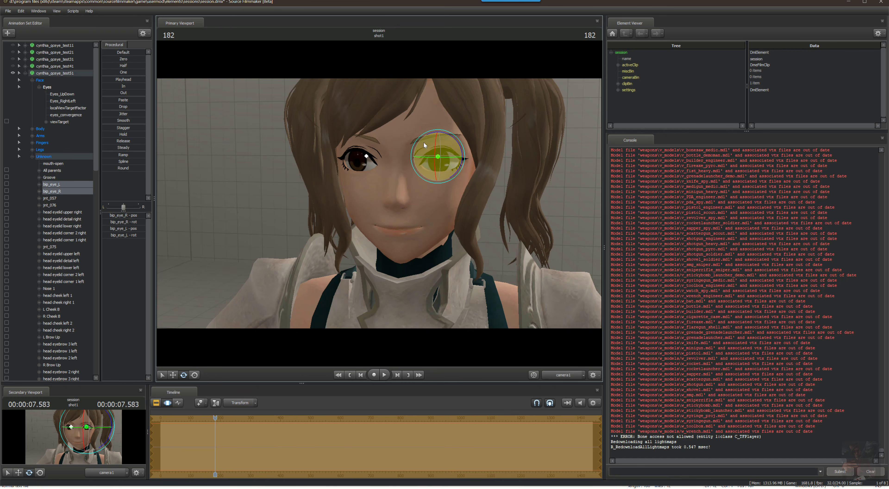
key("alt+Tab")
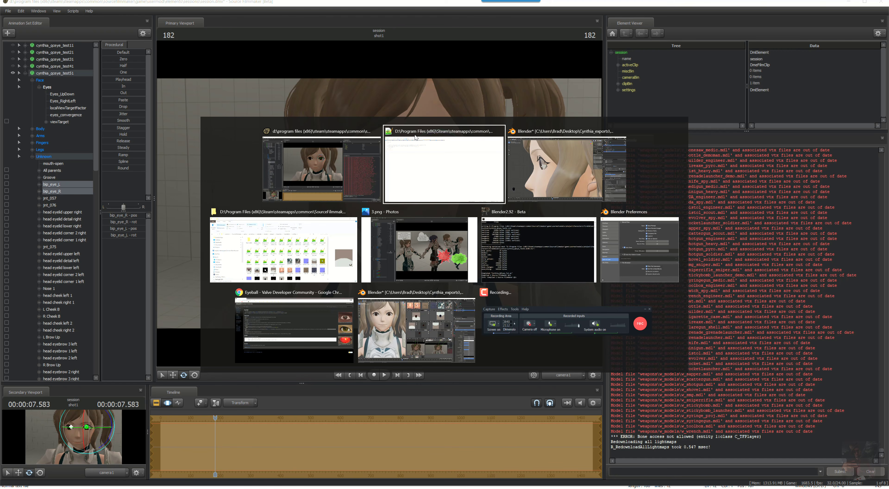
key("alt+shift+Tab")
key("alt+Tab")
key("alt+Tab")
key("alt+Tab")
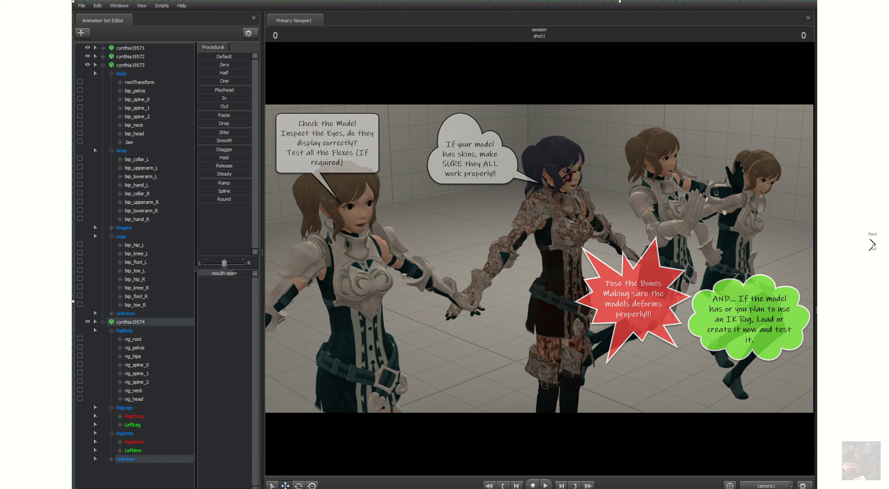
left_click(873, 245)
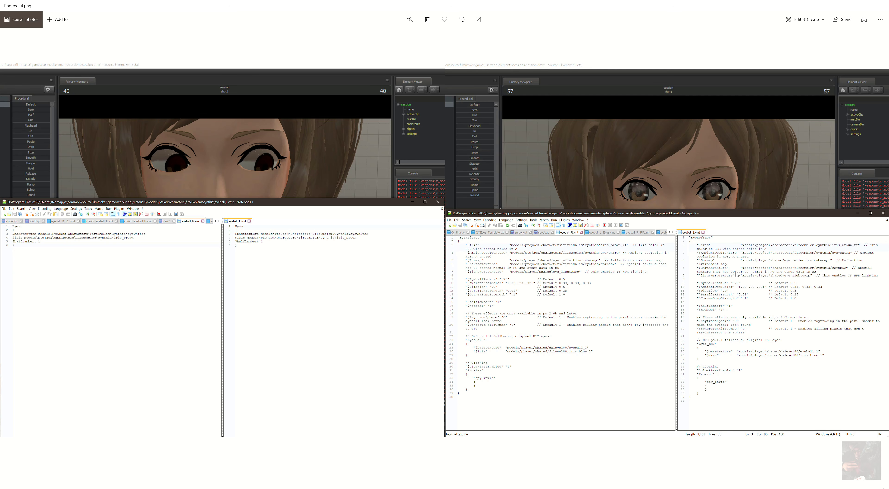
key("alt+Tab")
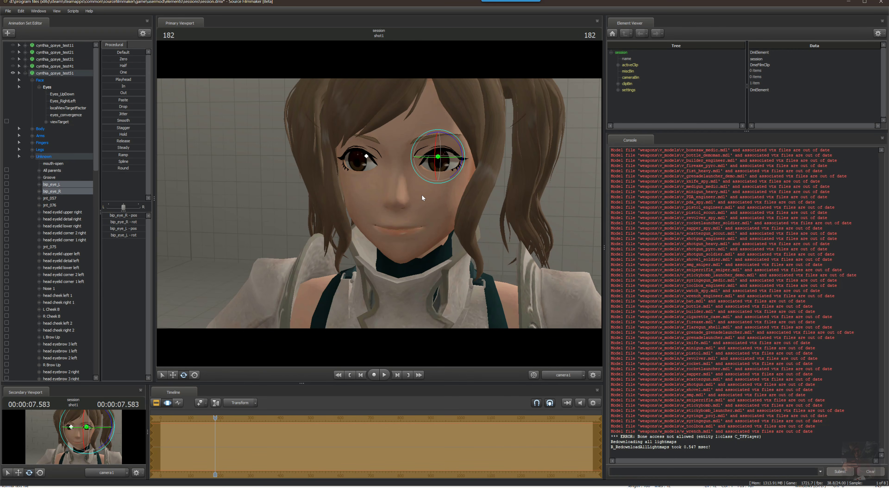
left_click_drag(415, 204, 435, 185, "alt")
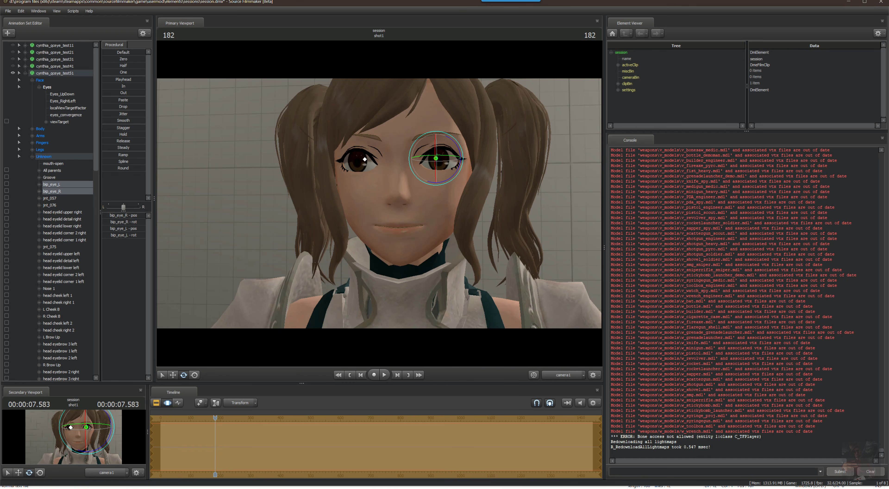
Test the mouth-open flex on cynthia_qceye_test51 with the current skin, and again after setting the dark-haired skin.
left_click(54, 163)
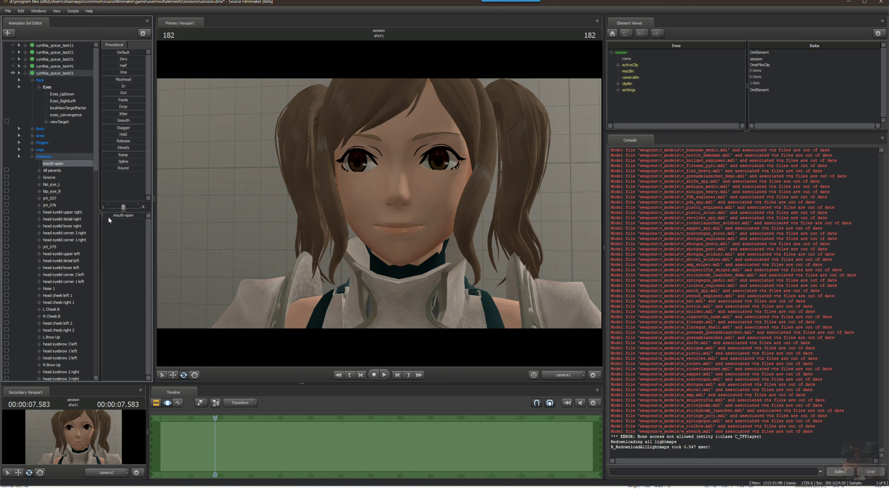
mouse_move(105, 216)
left_mouse_down()
mouse_move(145, 215)
mouse_move(104, 215)
left_mouse_up()
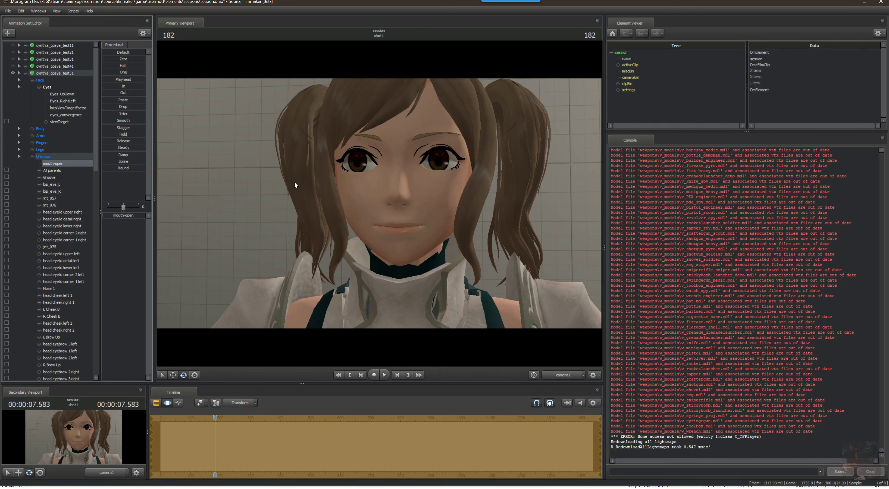
right_click(50, 74)
mouse_move(63, 161)
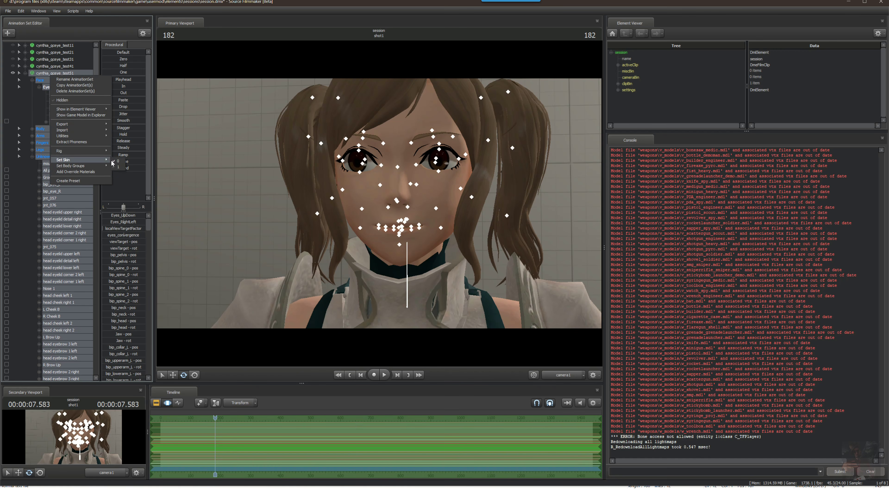
left_click(118, 167)
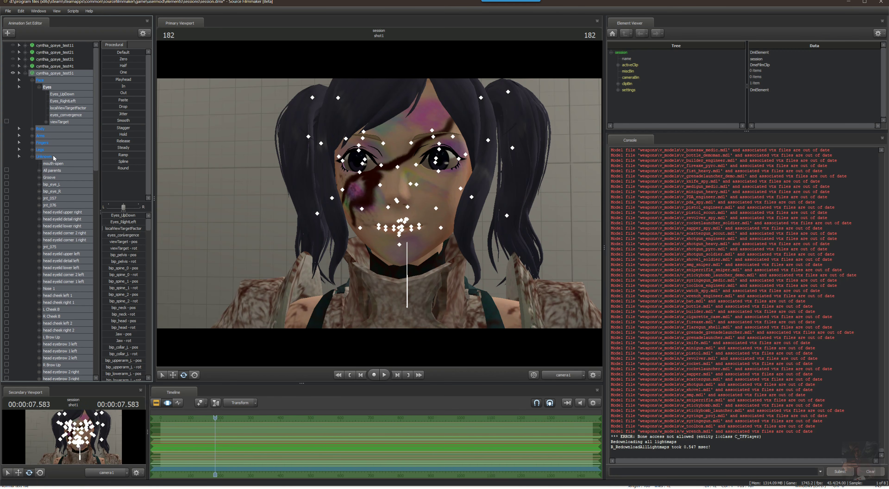
left_click(53, 163)
mouse_move(106, 215)
left_mouse_down()
mouse_move(145, 216)
mouse_move(103, 216)
left_mouse_up()
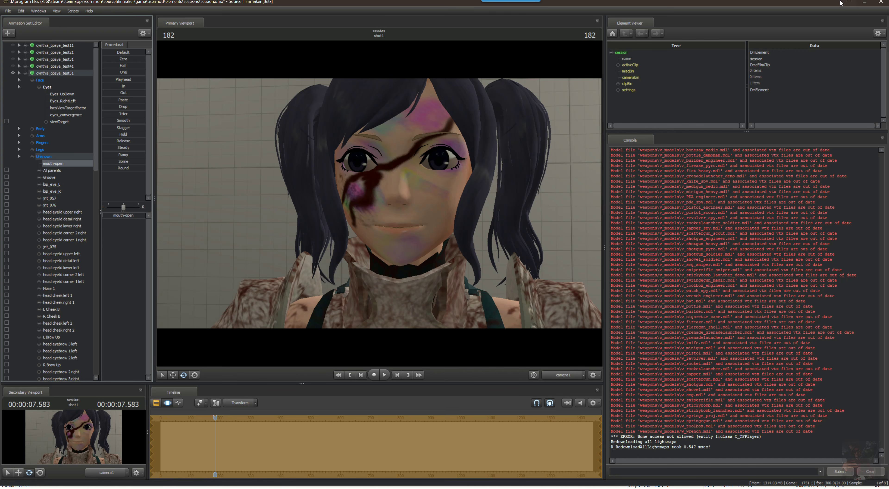
Minimize Source Filmmaker and all Blender, File Explorer, browser and console windows to show the desktop.
left_click(848, 2)
left_click(848, 4)
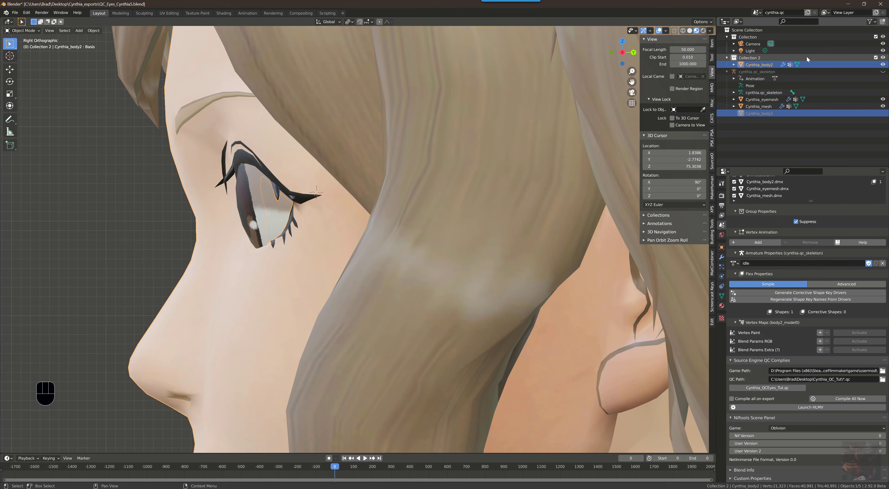
left_click(848, 4)
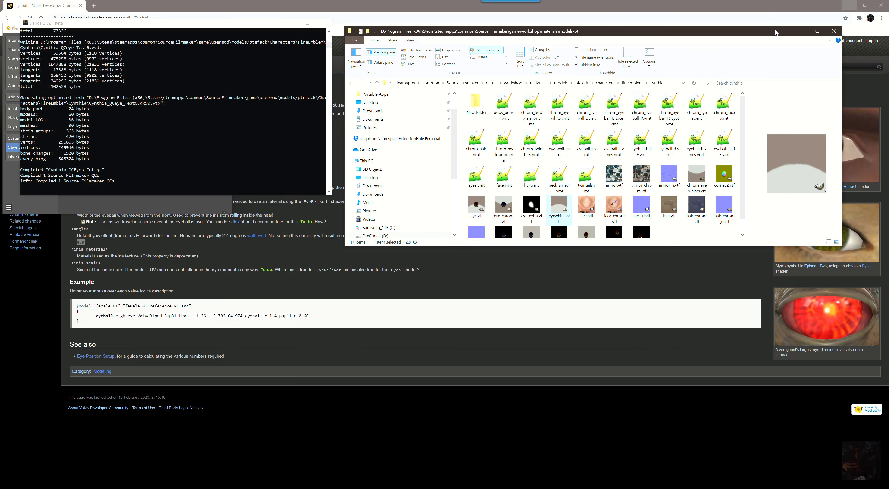
left_click(800, 31)
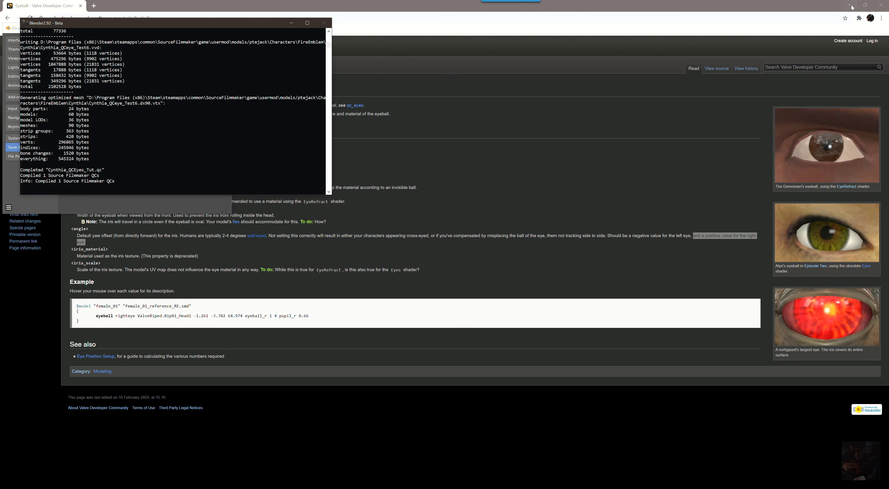
left_click(848, 5)
left_click(290, 24)
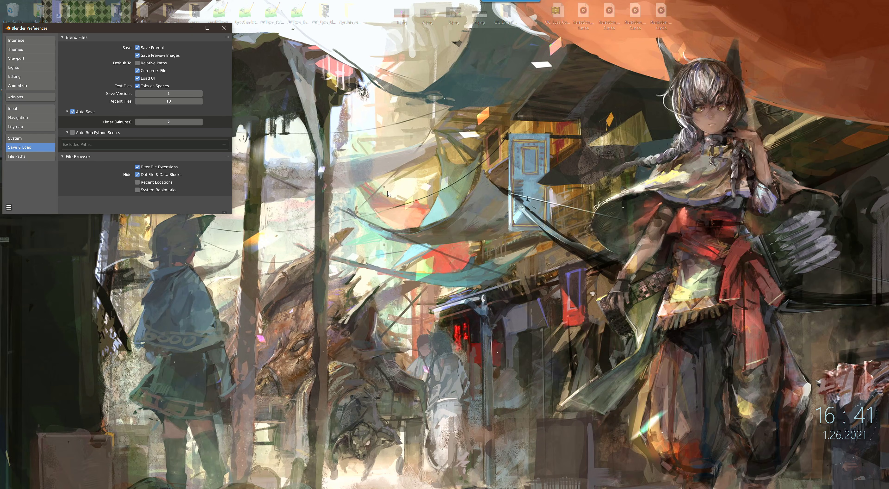
left_click(190, 24)
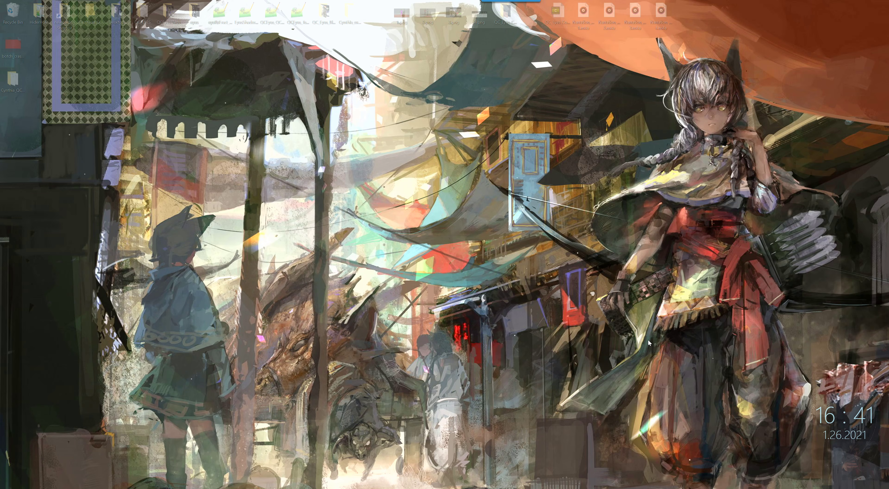